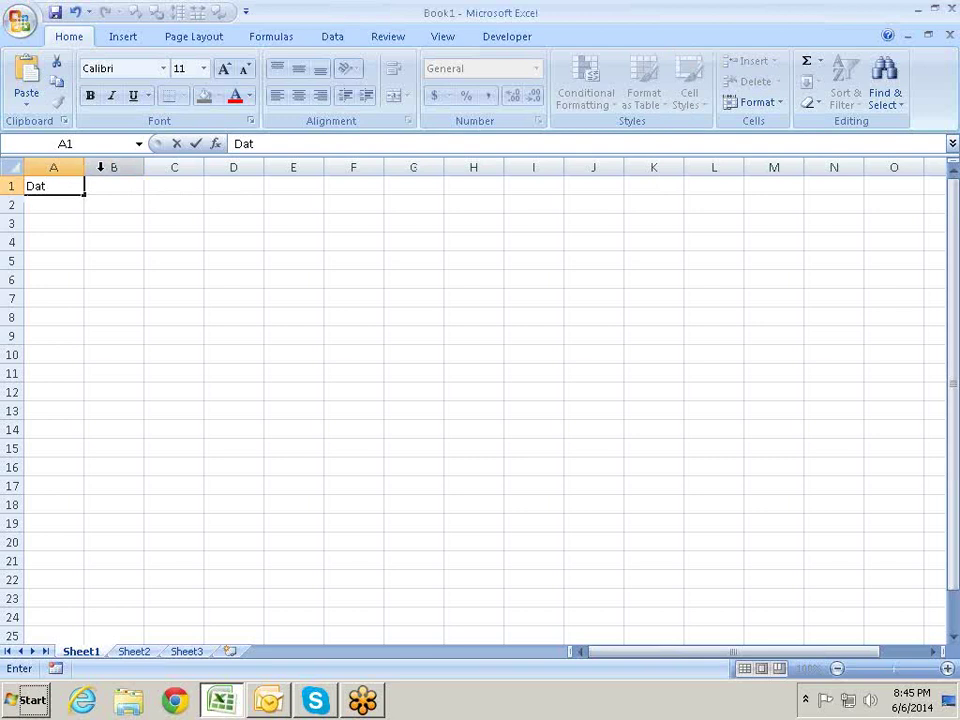
Type the Date, Name, City and Sales headers across A1:D1.
type("e")
key("Return")
key("Up")
key("Right")
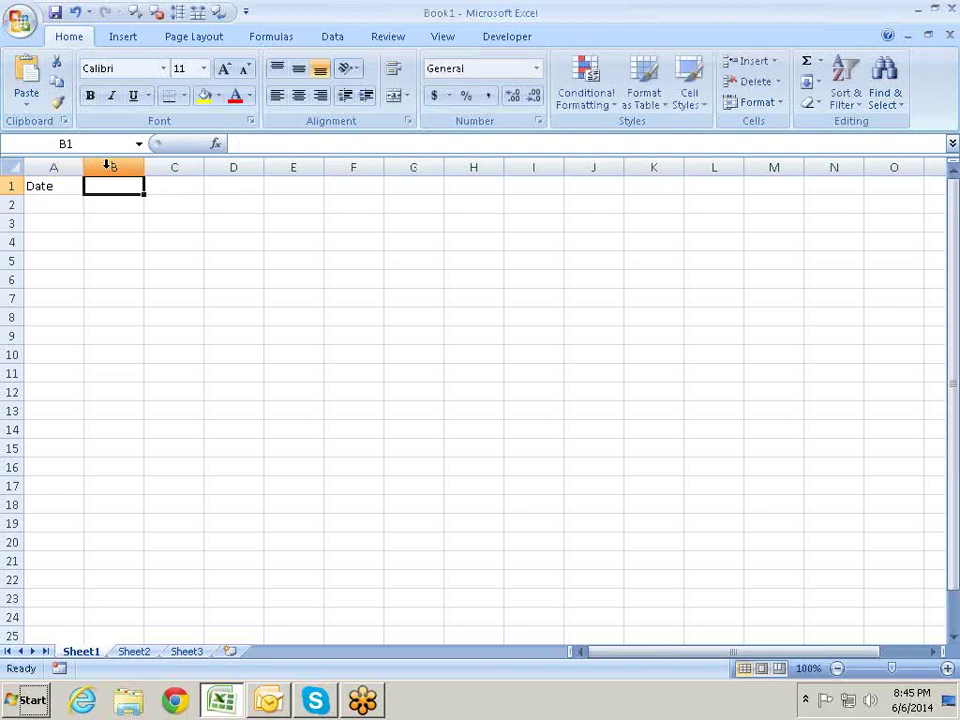
type("Name")
key("Tab")
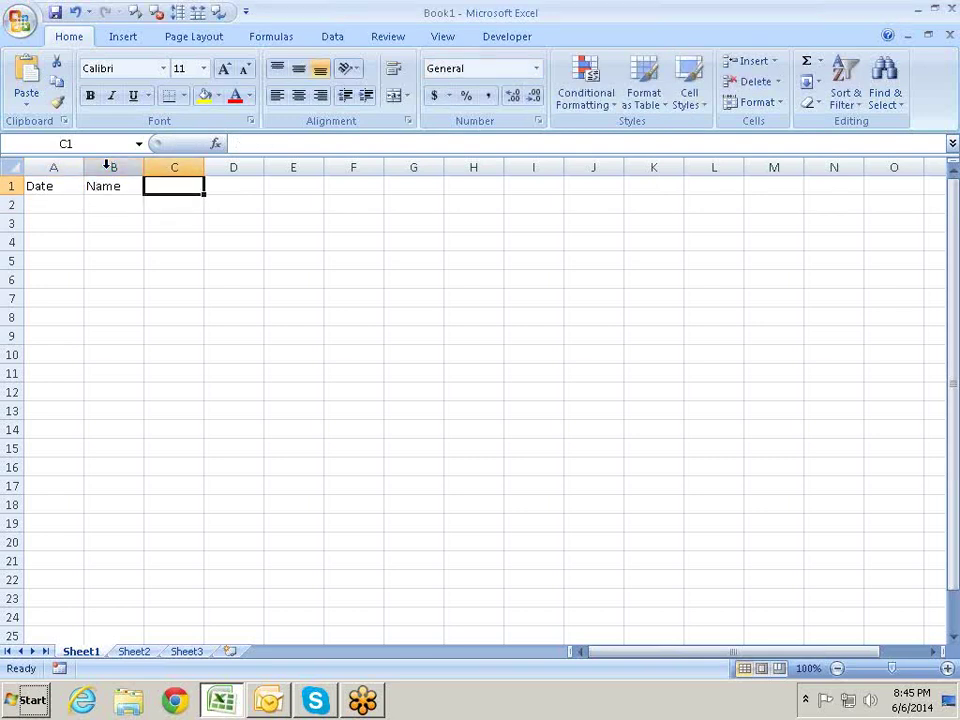
type("City")
key("Tab")
type("Sa")
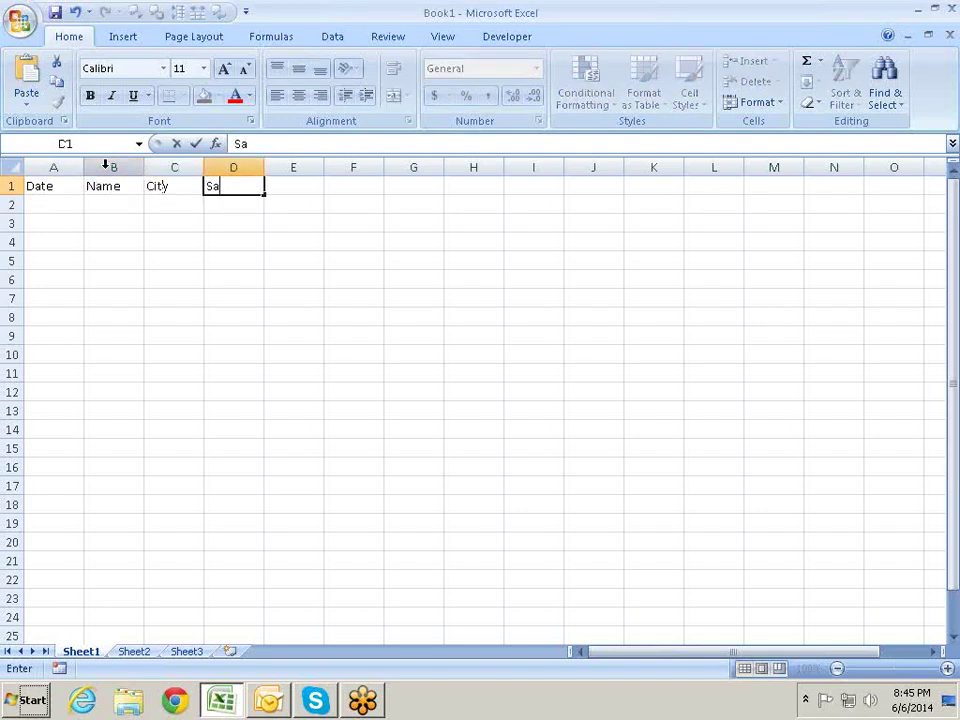
type("les")
key("Return")
key("Up")
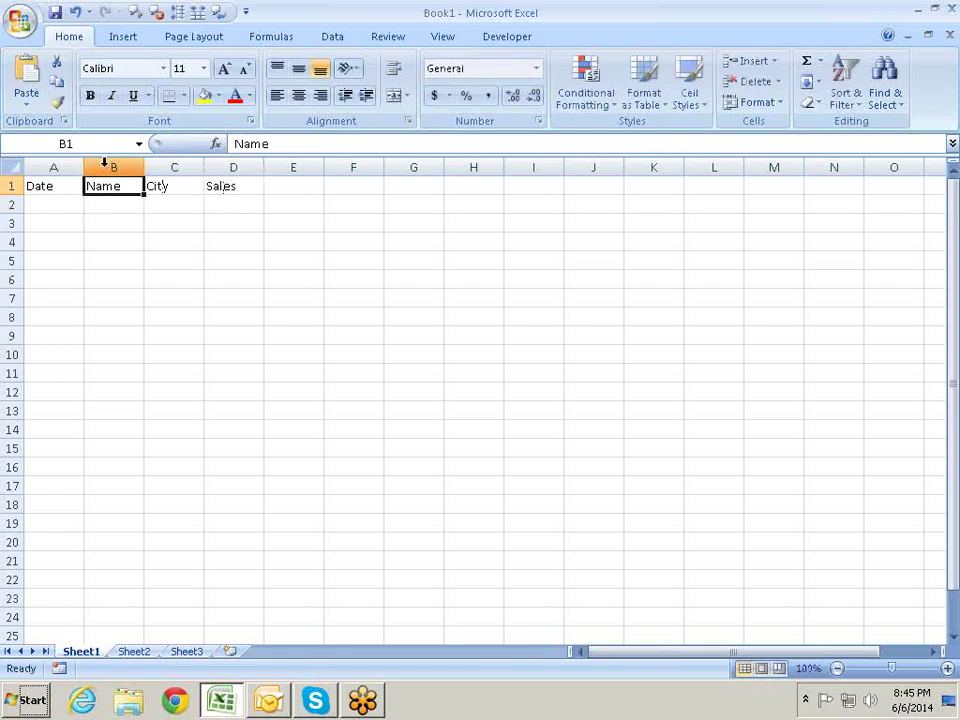
key("Left")
Enter 1-Jan-08 in A2 and fill column A with dates ten days apart using =A3+10.
key("Down")
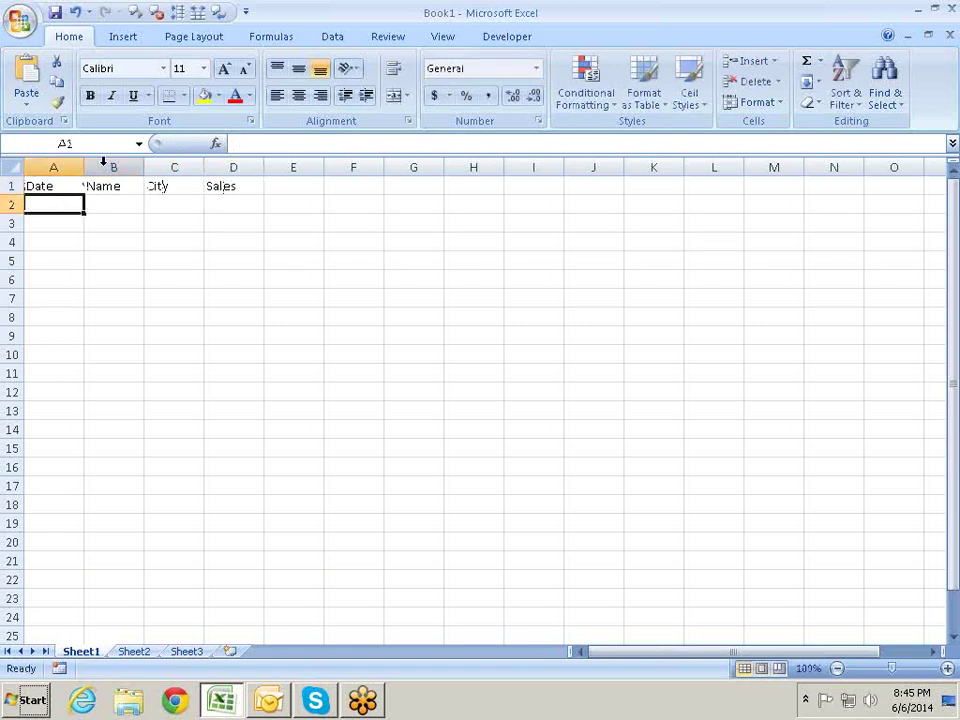
type("1-jan-")
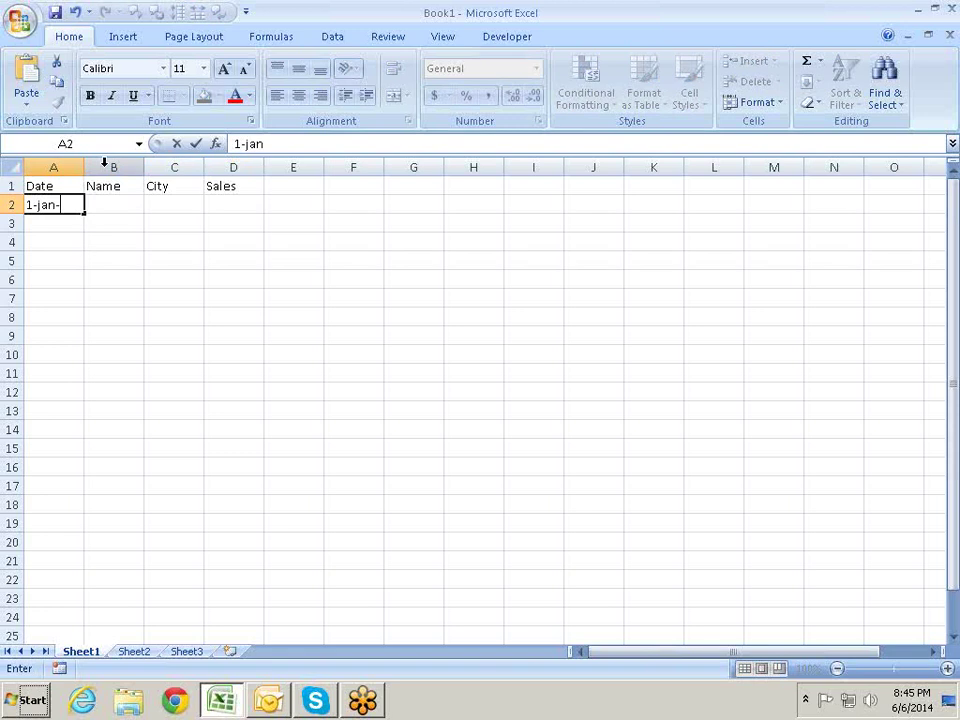
type("08")
key("Return")
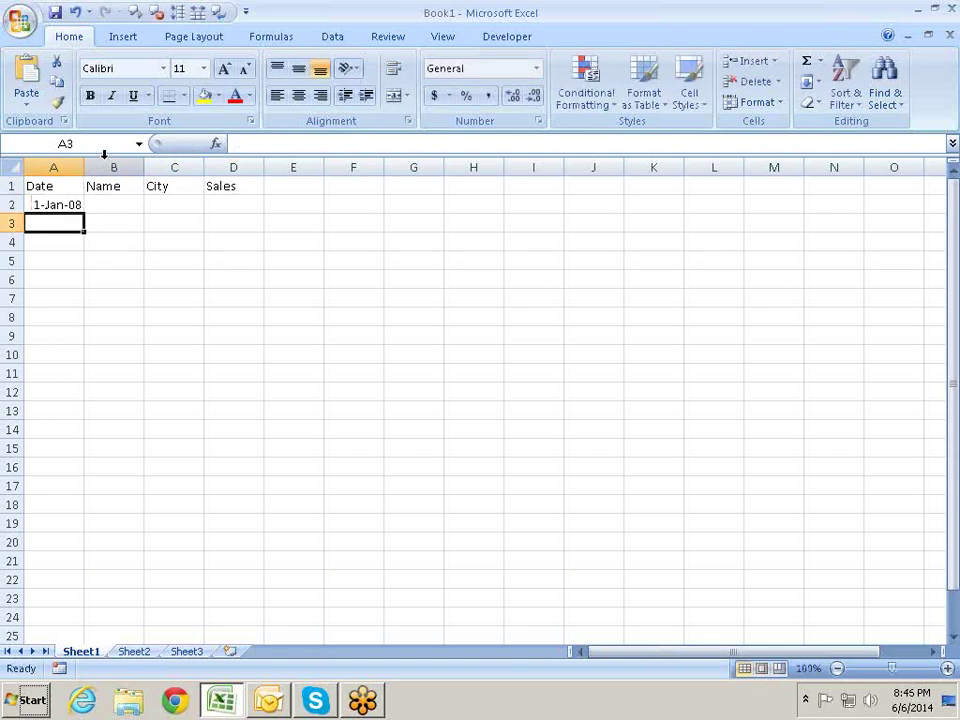
type("=")
key("Up")
type("+")
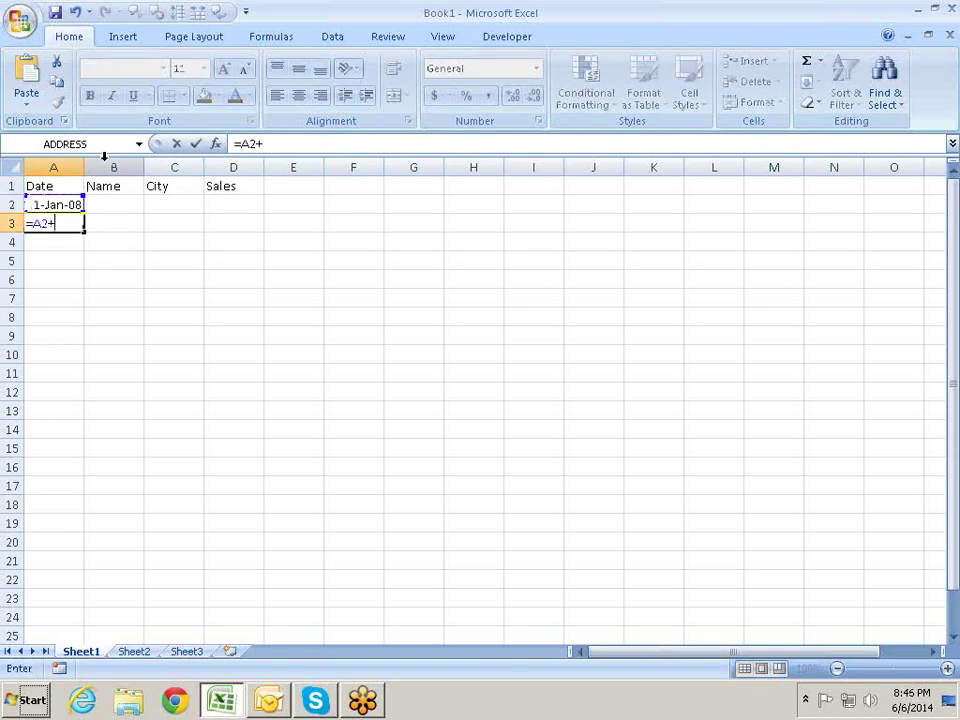
type("0")
key("Return")
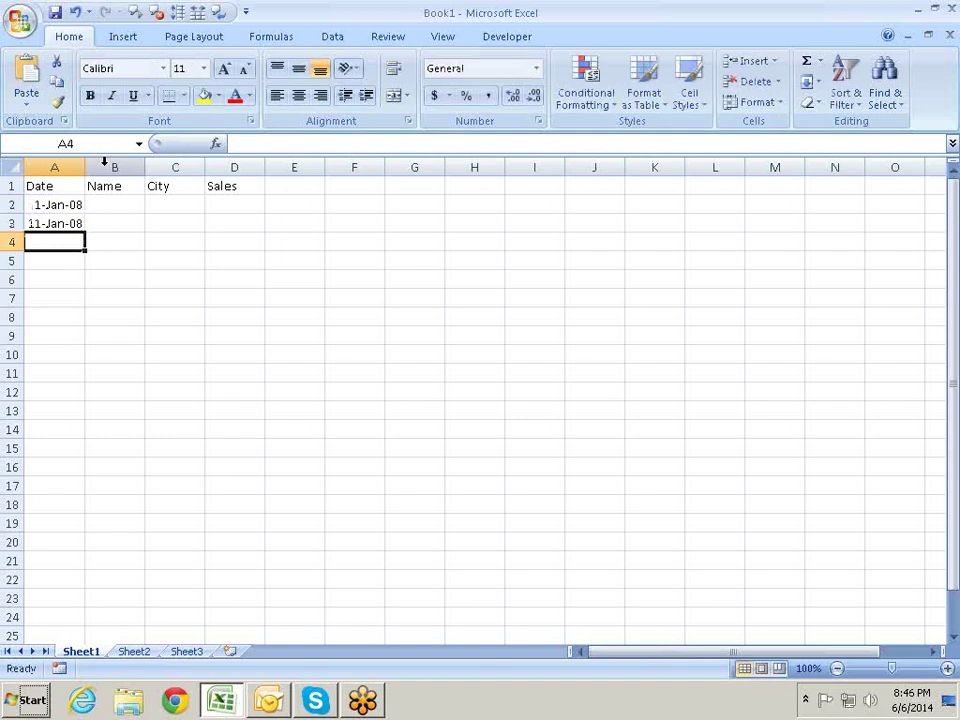
type("=A3+10")
key("ctrl+Return")
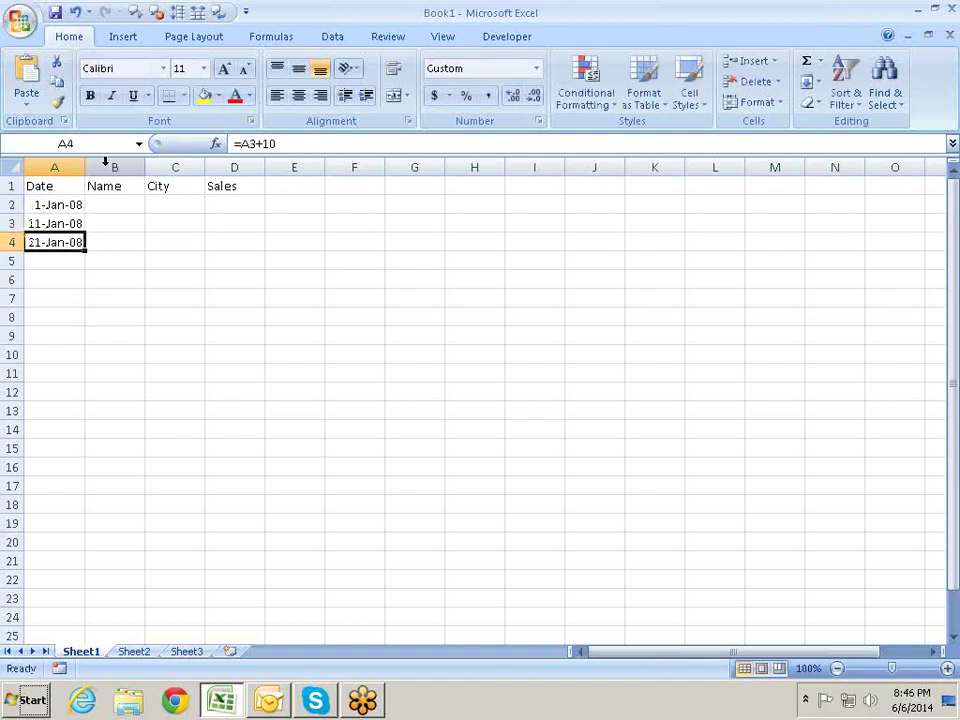
key("ctrl+c")
left_click_drag(55, 261, 55, 640)
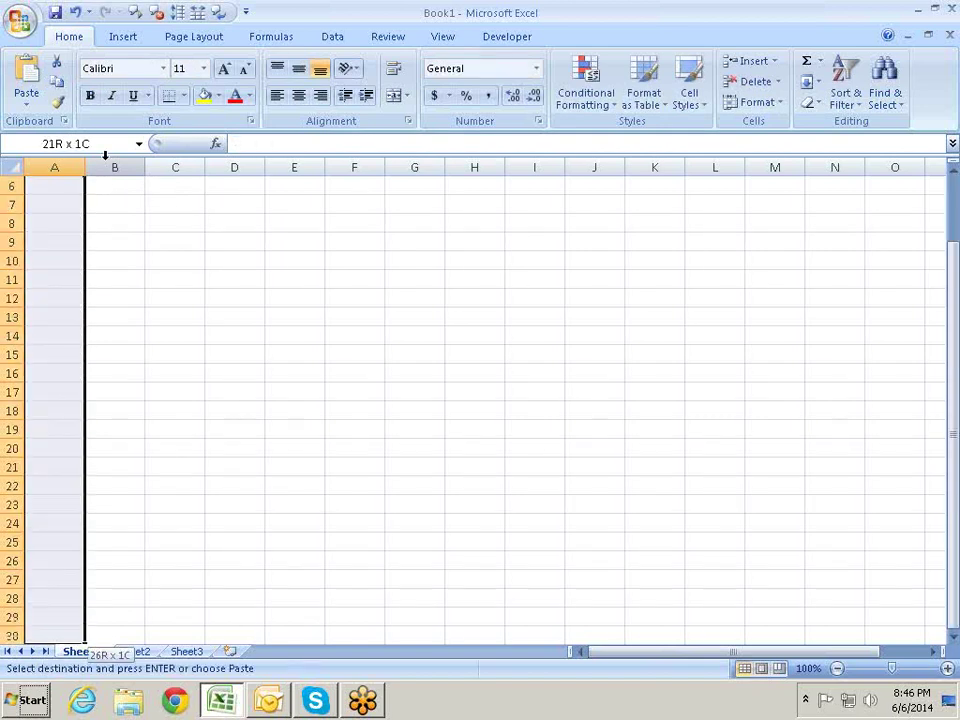
key("Return")
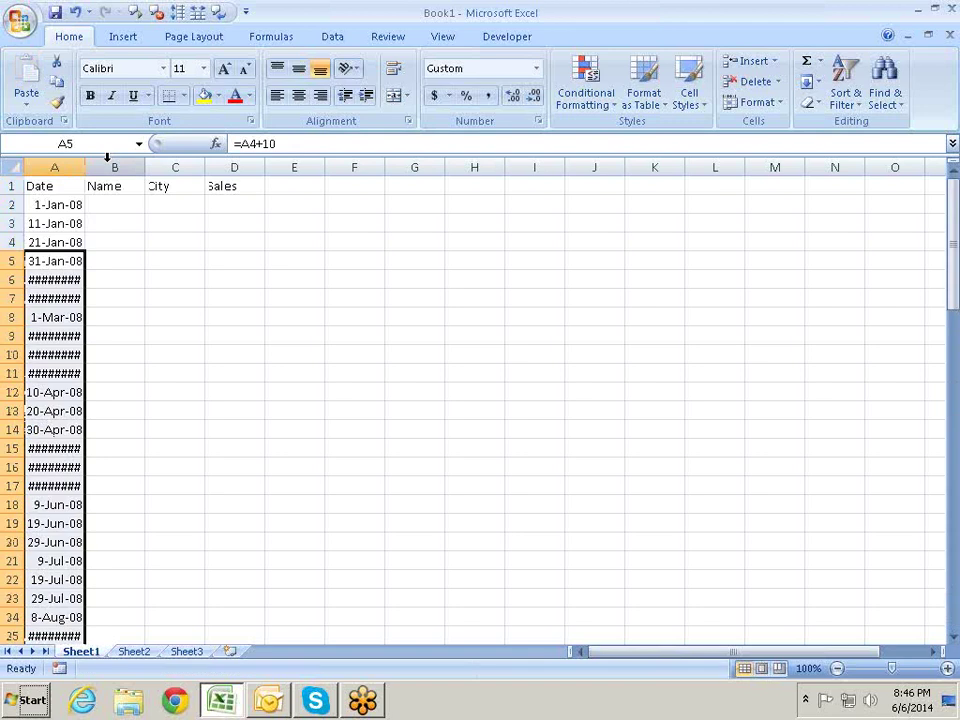
key("Up")
key("Up")
key("Up")
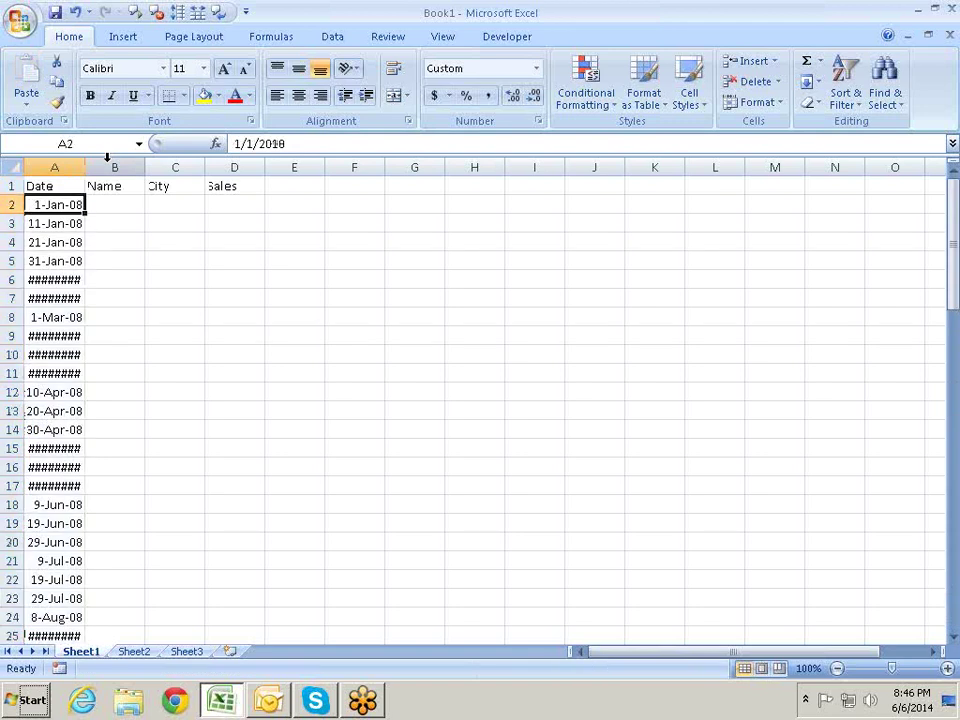
AutoFit column A's width so the dates display in full.
key("alt")
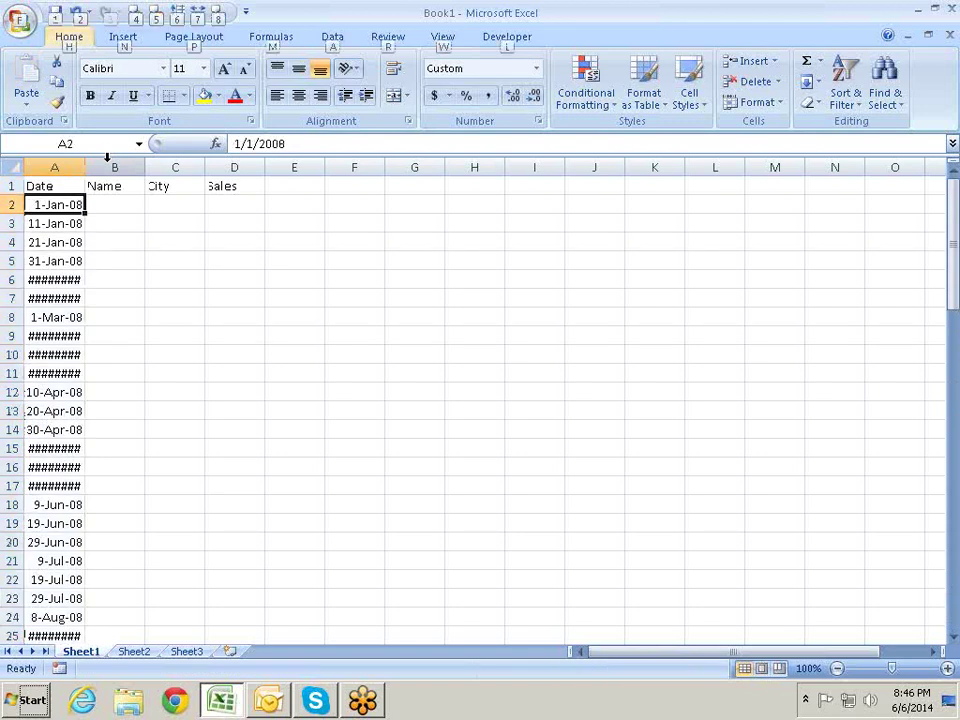
key("alt")
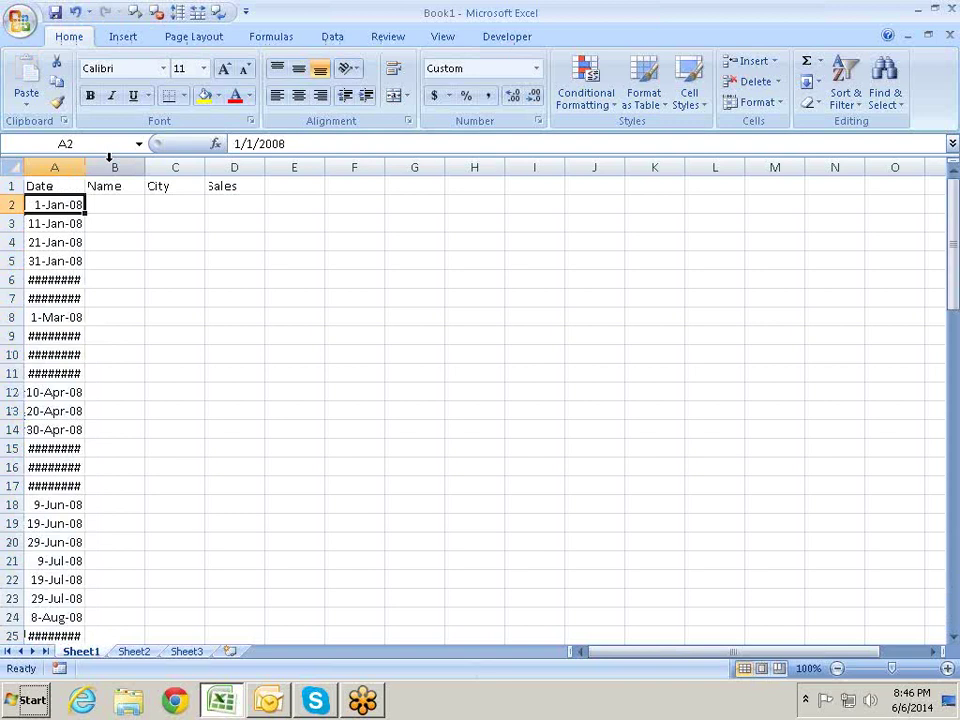
key("ctrl+z")
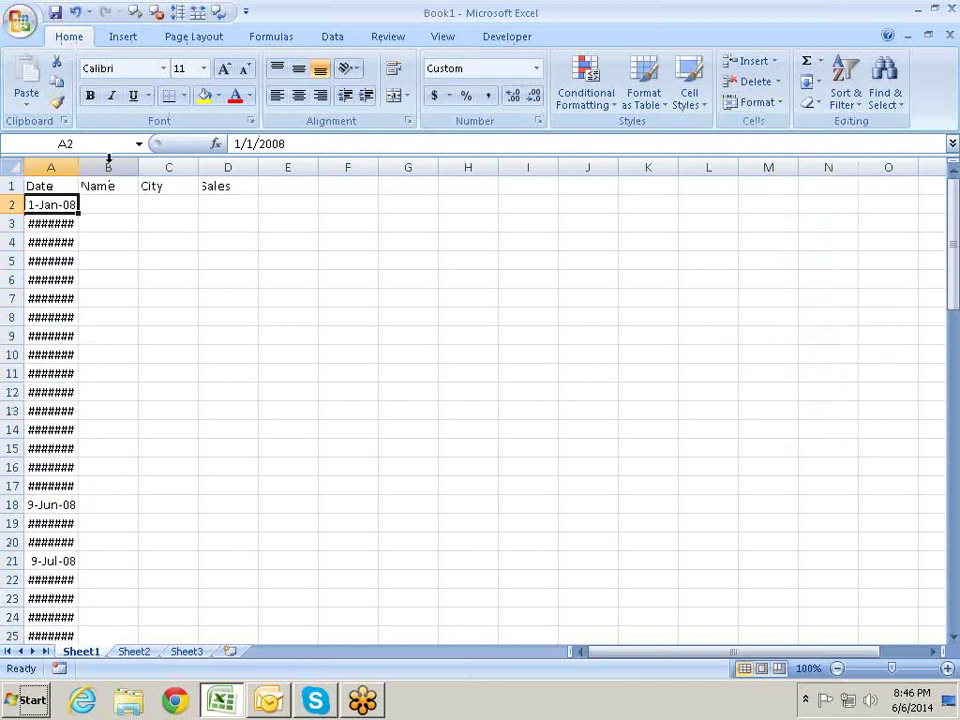
left_click(68, 161)
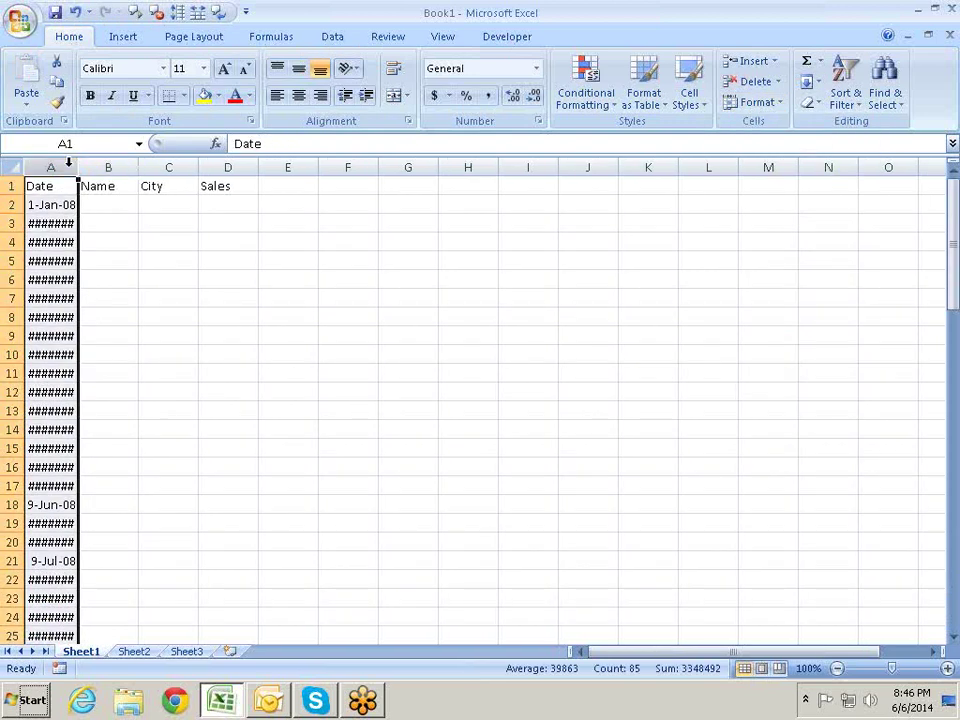
key("alt+h")
key("o")
key("i")
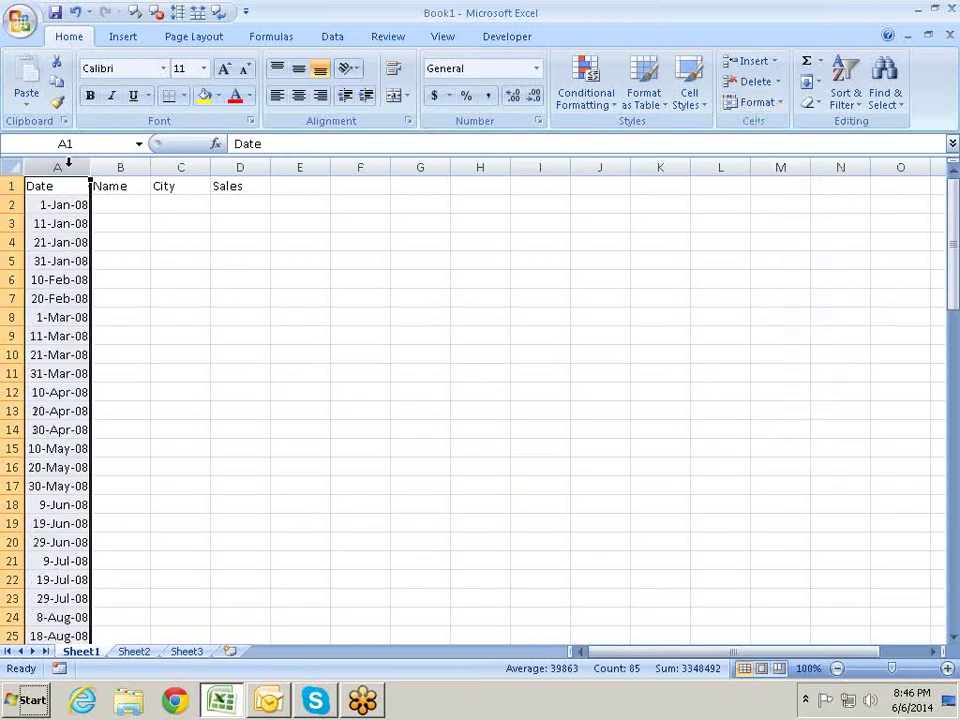
key("Right")
key("Down")
Enter a salesperson's name in B2 and Faridabad in C2.
type("sanbde\\")
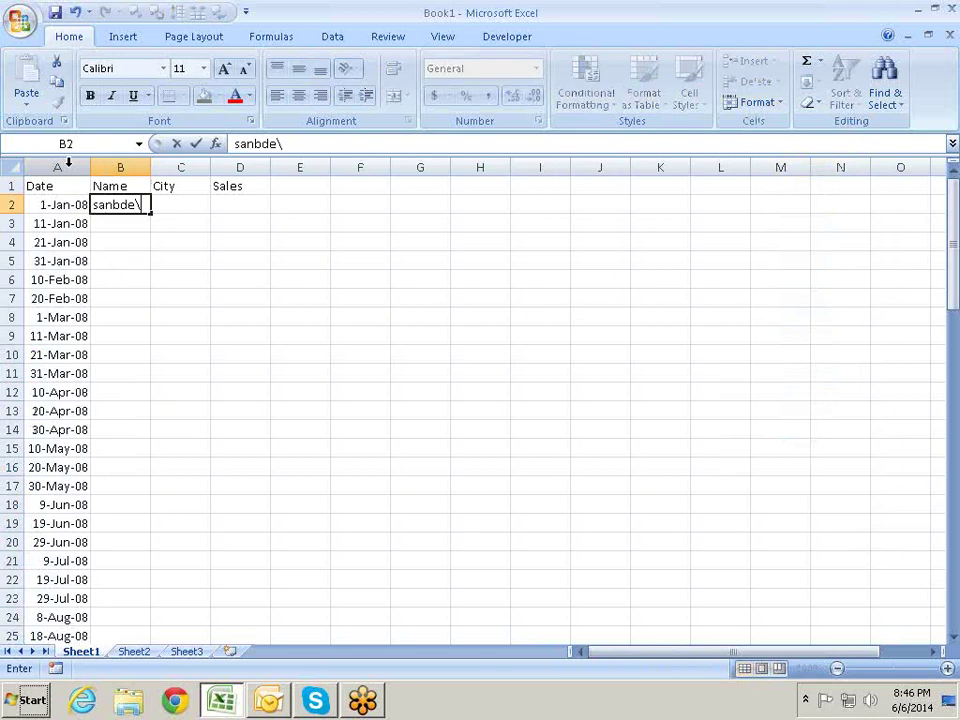
key("BackSpace")
key("BackSpace")
key("BackSpace")
key("BackSpace")
type("dee")
type("p")
key("Tab")
type("Farida")
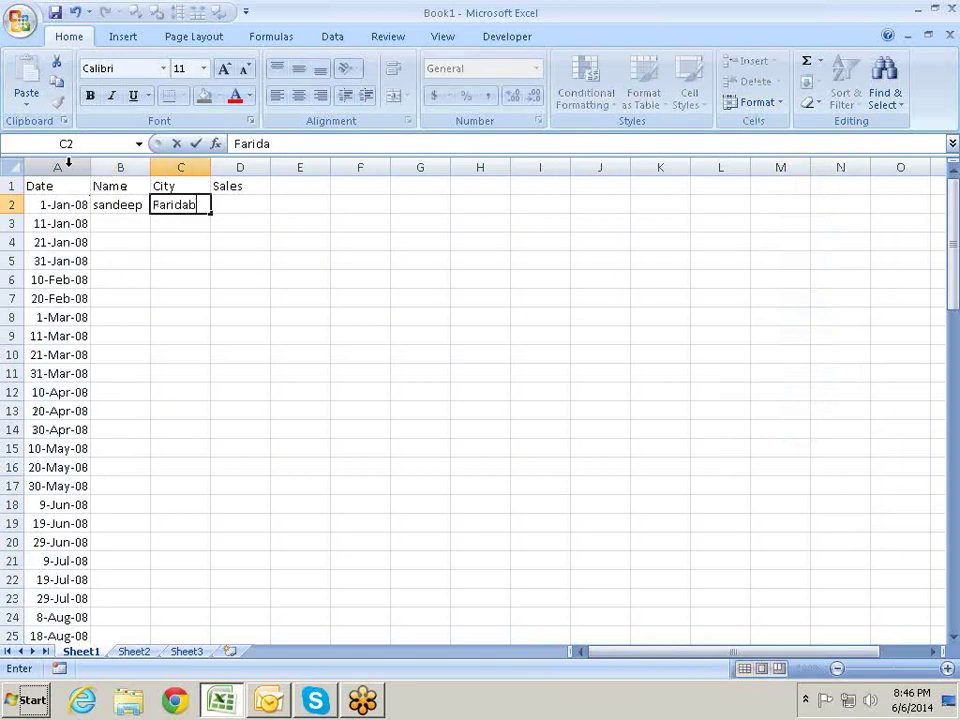
type("bad")
key("Tab")
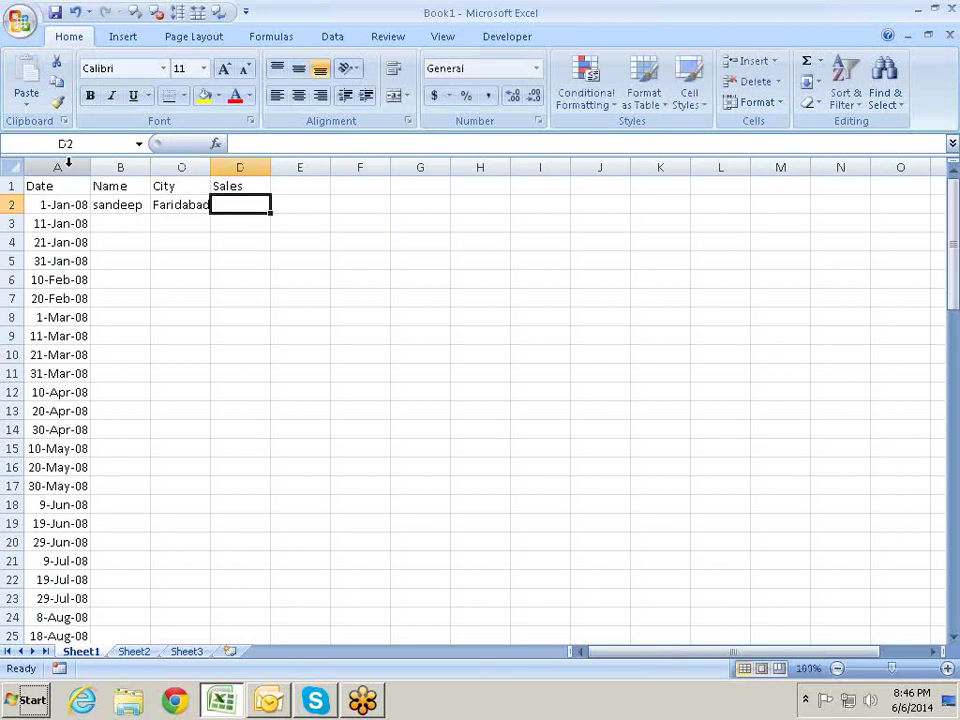
Put =RANDBETWEEN(10,90) in D2 as the Sales value and copy B2:D2.
type("=ra")
key("Down")
key("Down")
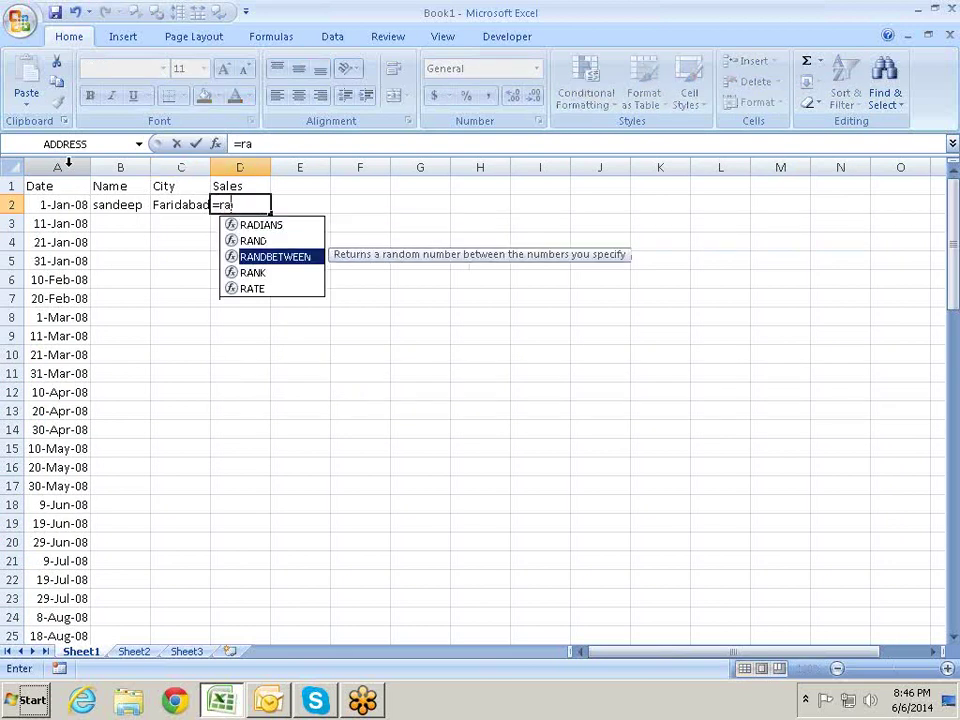
key("Tab")
type("140")
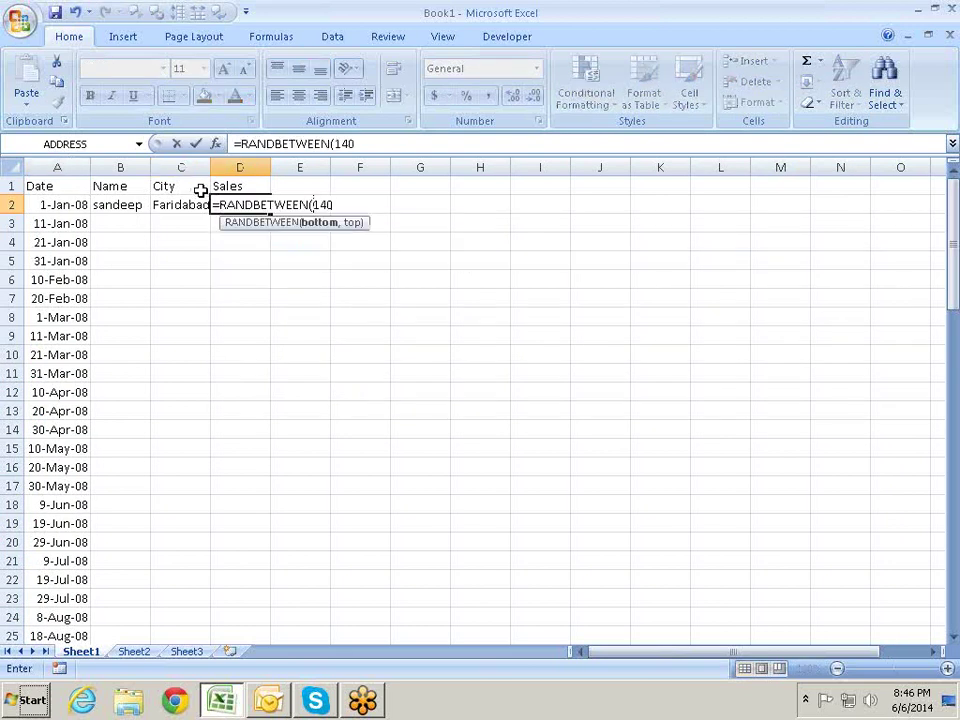
key("BackSpace")
key("BackSpace")
type("0,90,")
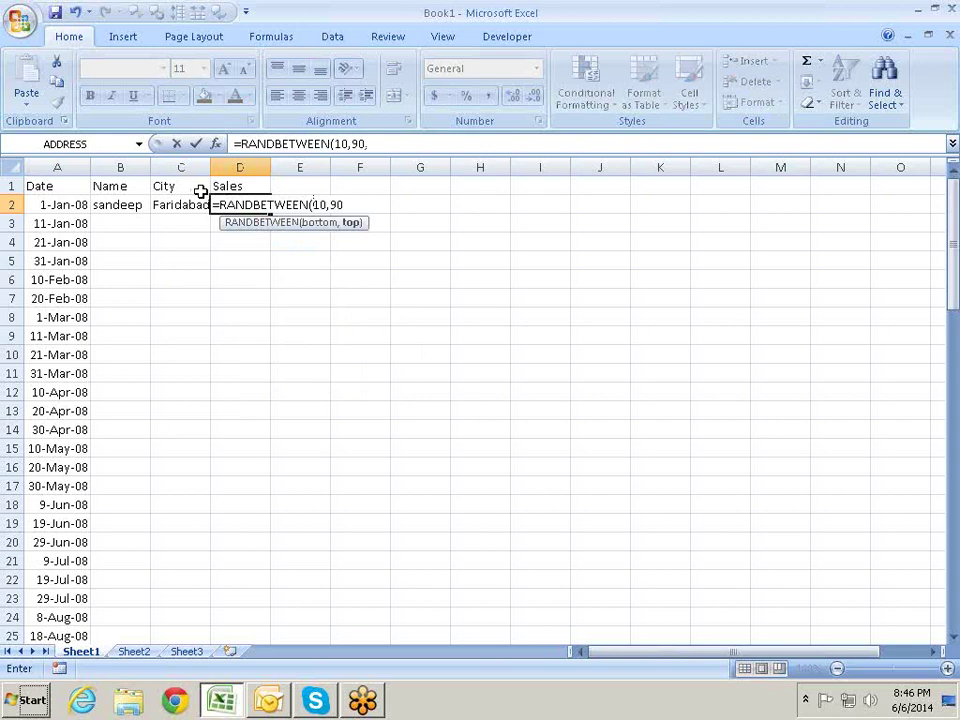
key("Return")
key("Up")
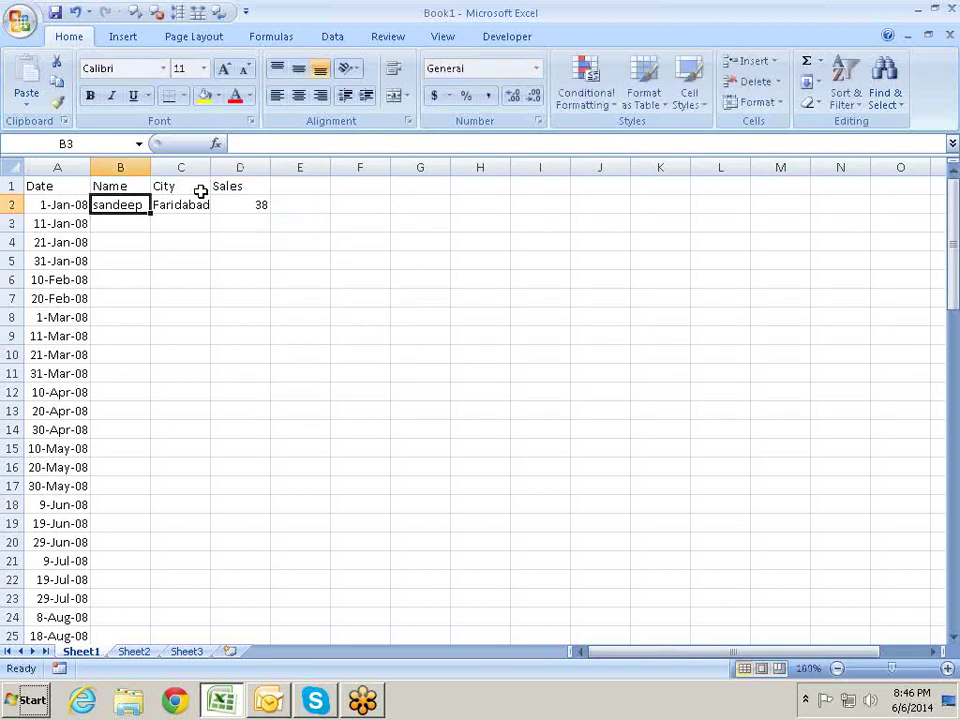
key("shift+Right")
key("shift+Right")
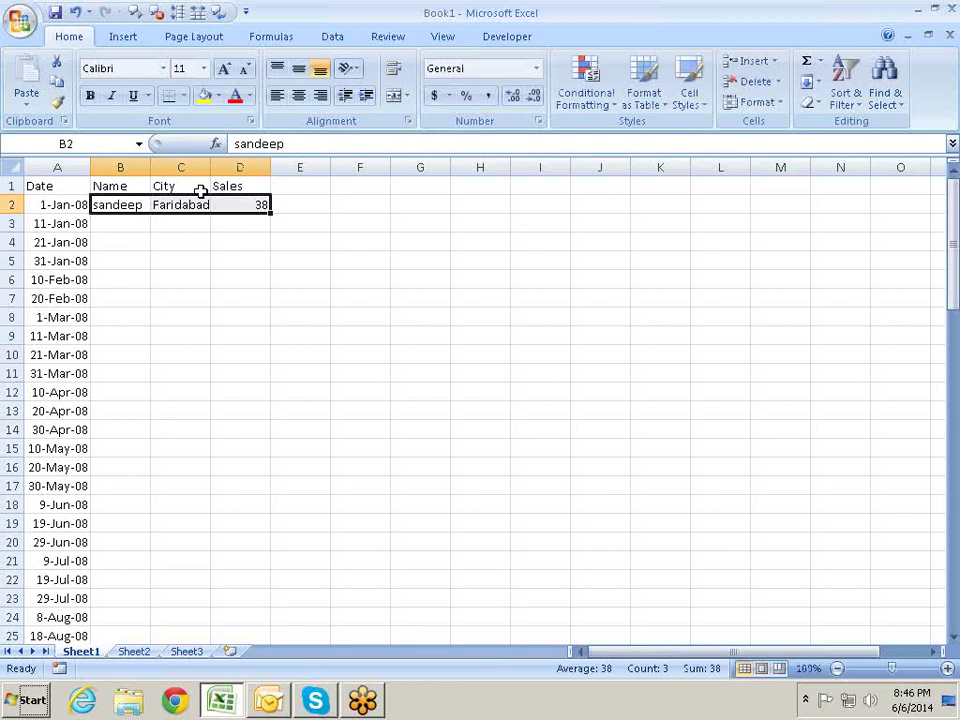
key("ctrl+c")
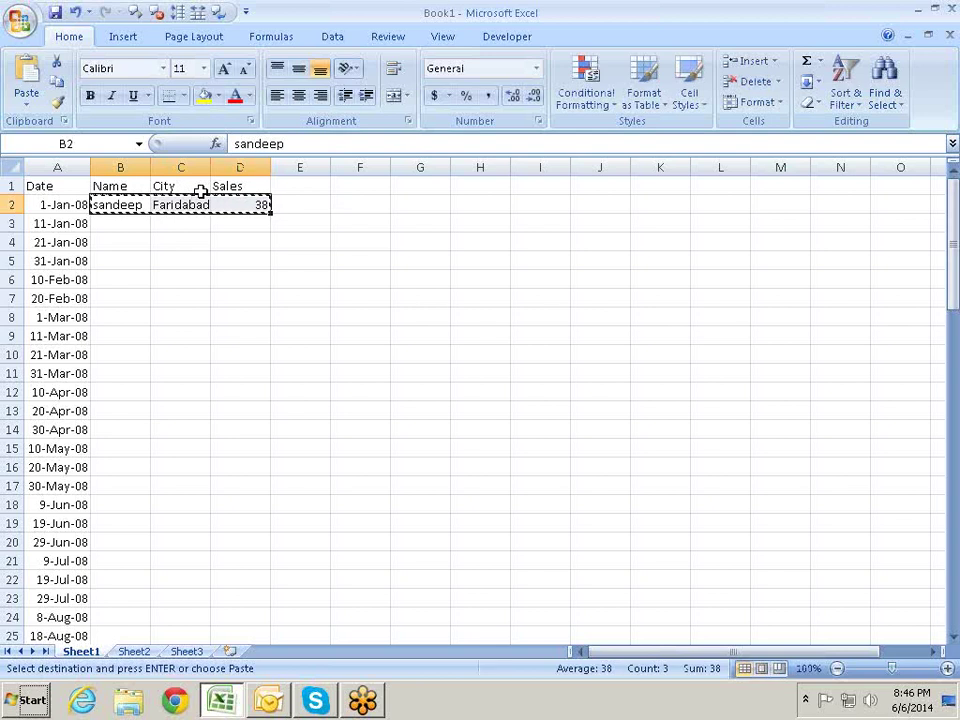
Paste row 2's entries down the Name column to row 85, then undo that paste.
key("Left")
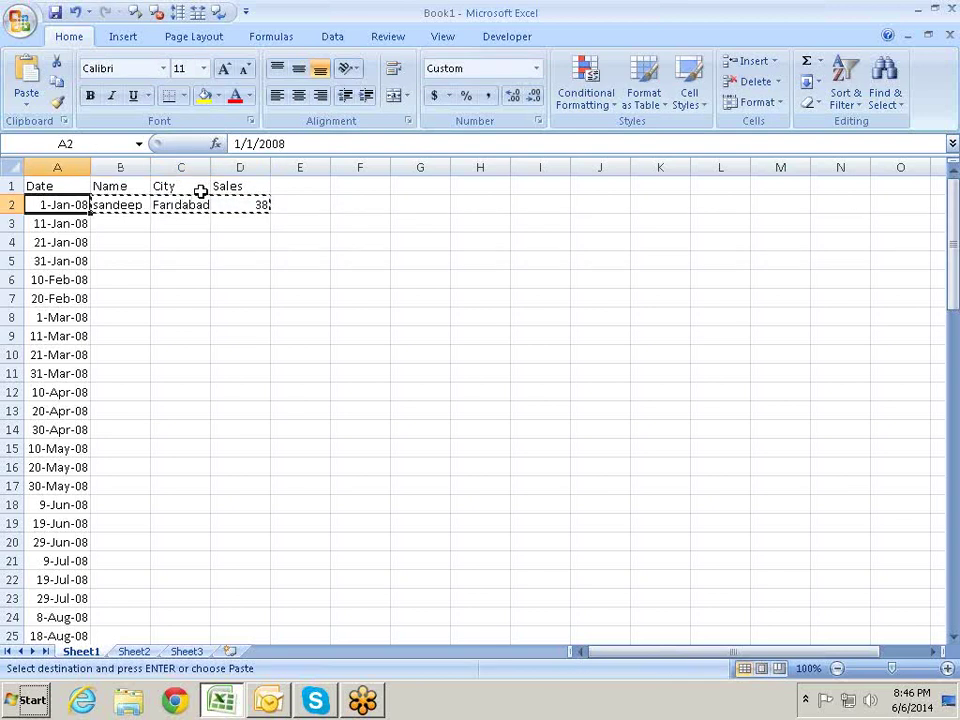
key("ctrl+Down")
key("Right")
key("ctrl+shift+Up")
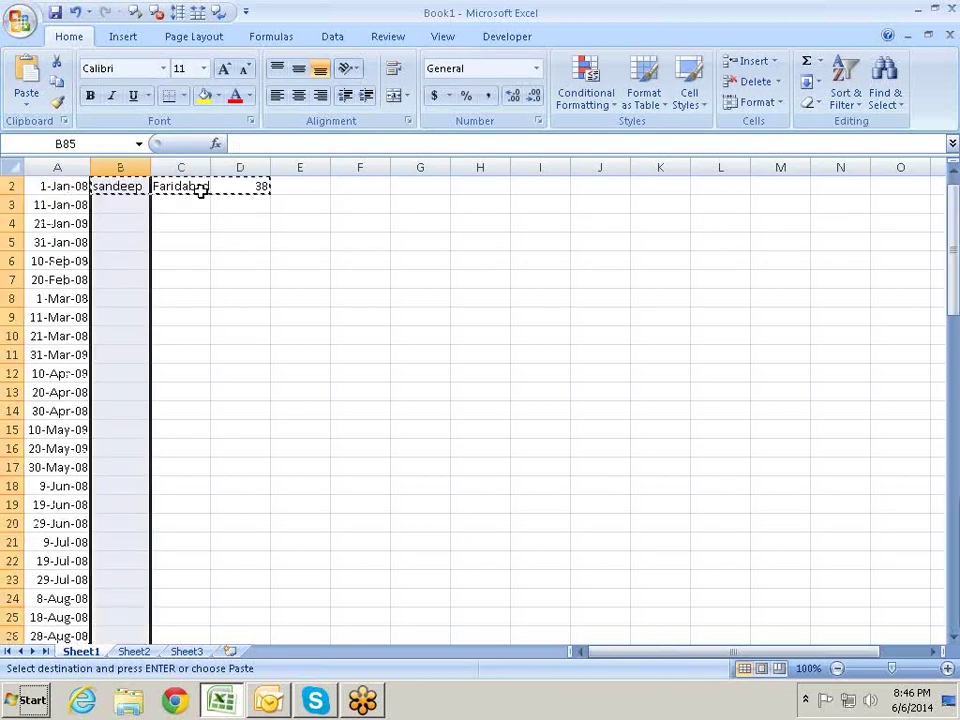
key("ctrl+v")
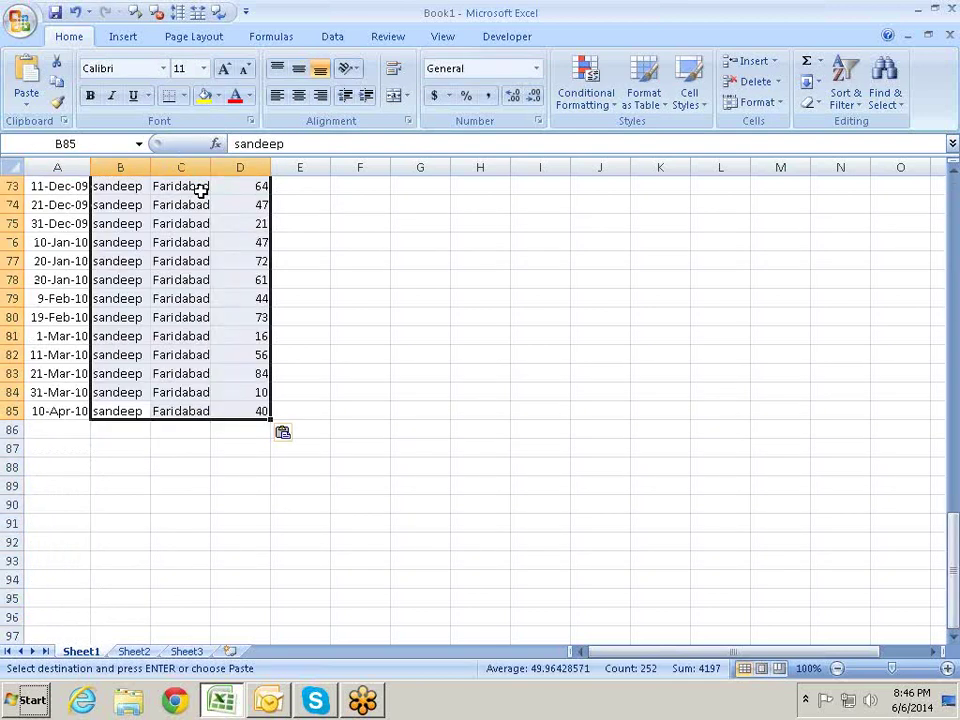
key("Up")
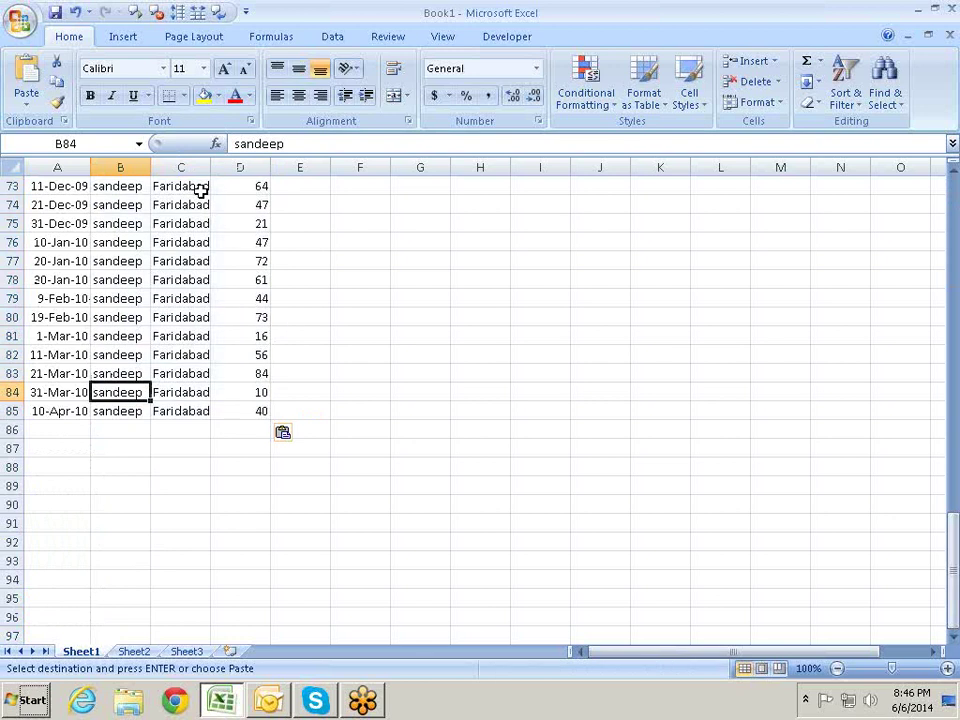
key("ctrl+z")
Select B2:D2 and fill the name, city and sales entries down to row 85.
key("Up")
key("Up")
key("Up")
key("Up")
key("ctrl+Up")
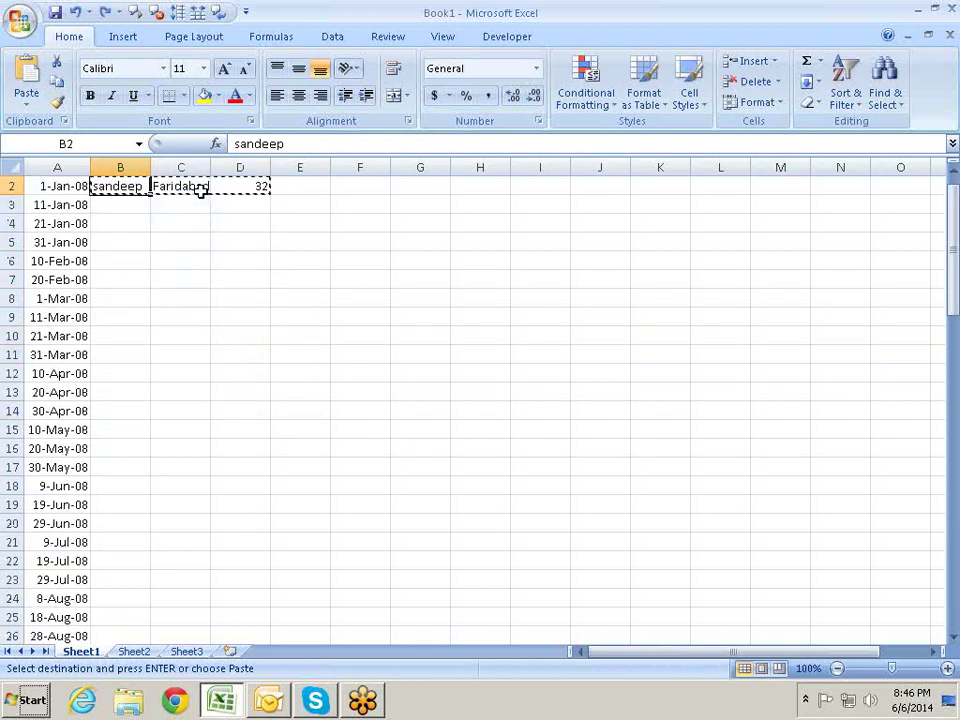
key("Up")
key("Down")
key("shift+Right")
key("shift+Right")
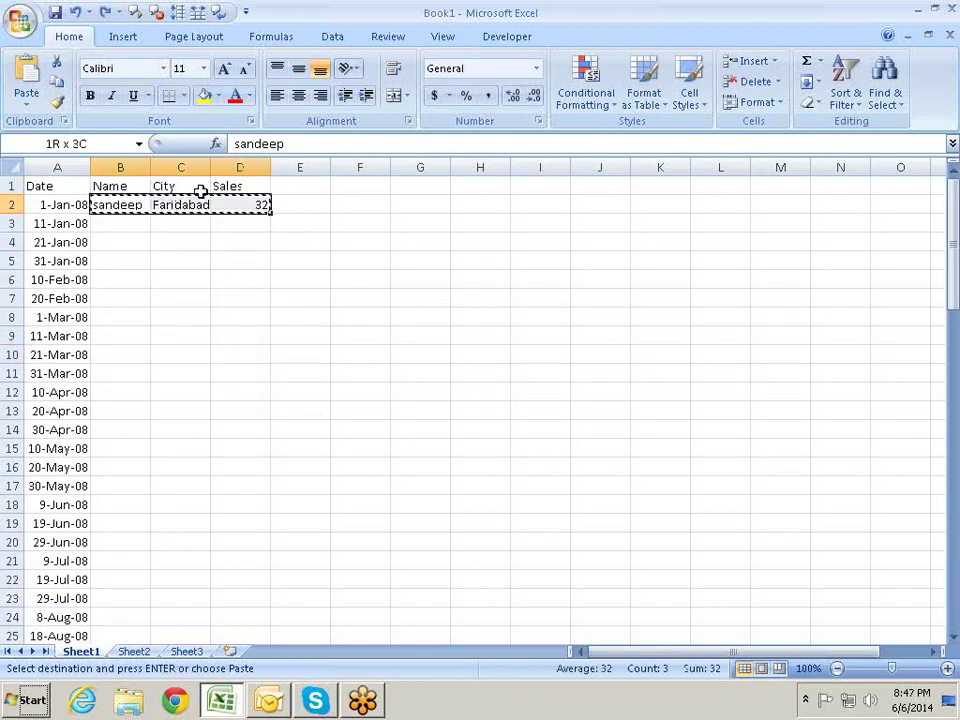
double_click(271, 210)
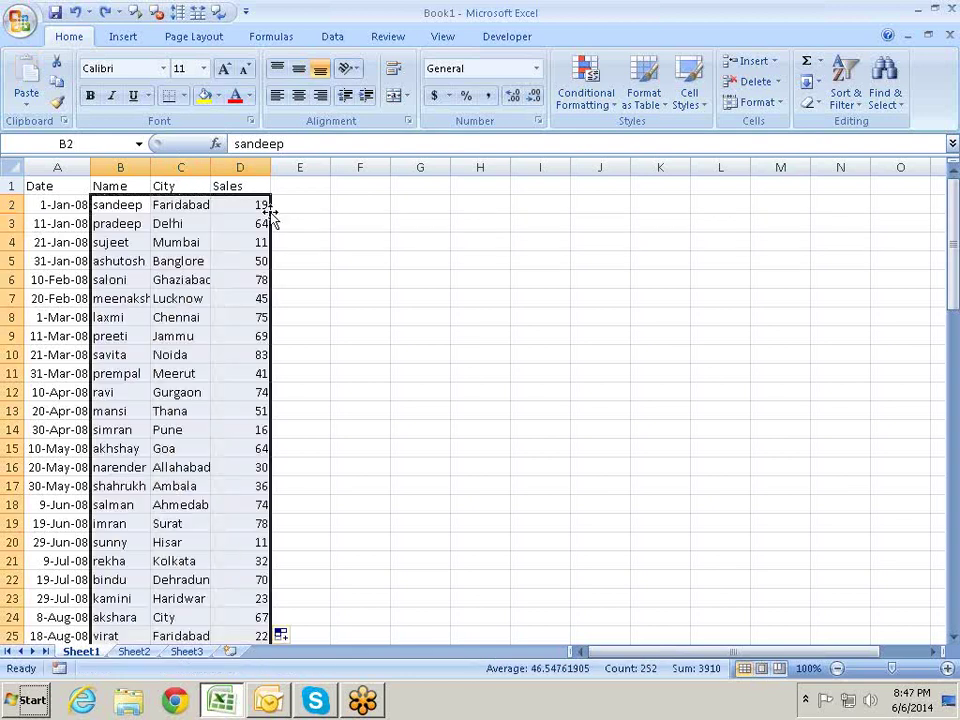
Scroll through the filled table to check the date and sales formulas.
left_click(339, 208)
scroll(234, 257, "down", 4)
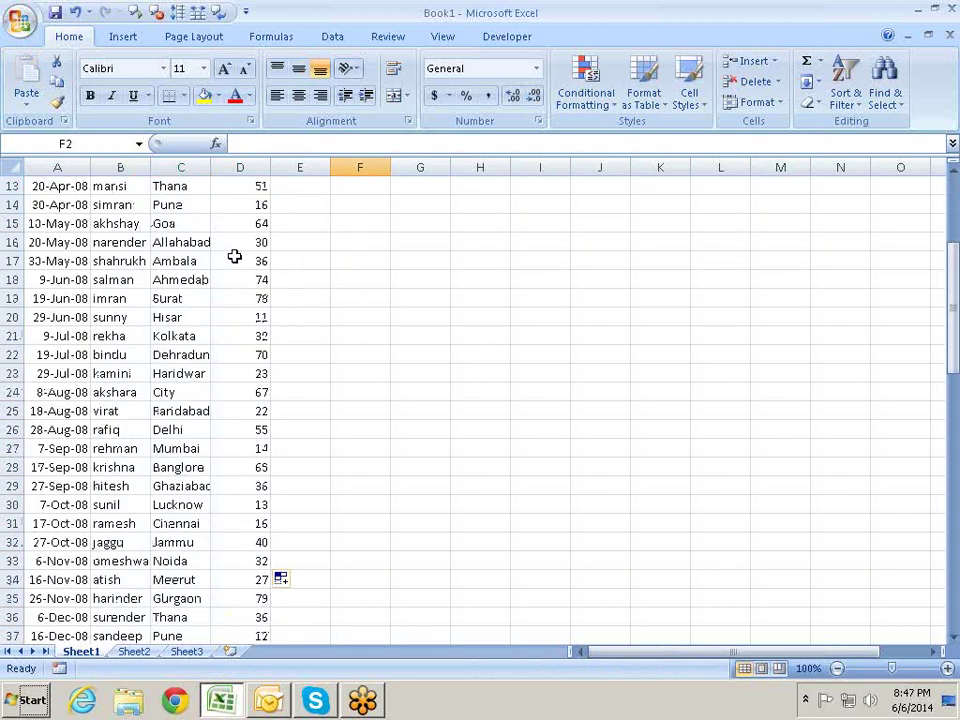
scroll(234, 257, "down", 12)
scroll(251, 261, "down", 6)
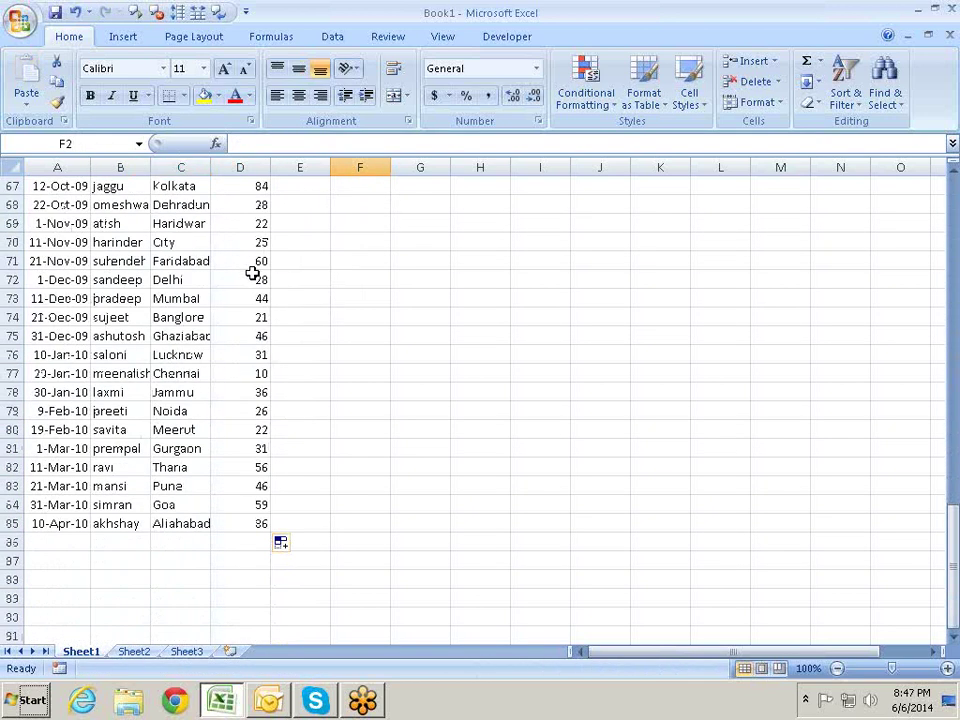
left_click(244, 352)
key("Left")
key("Left")
key("Left")
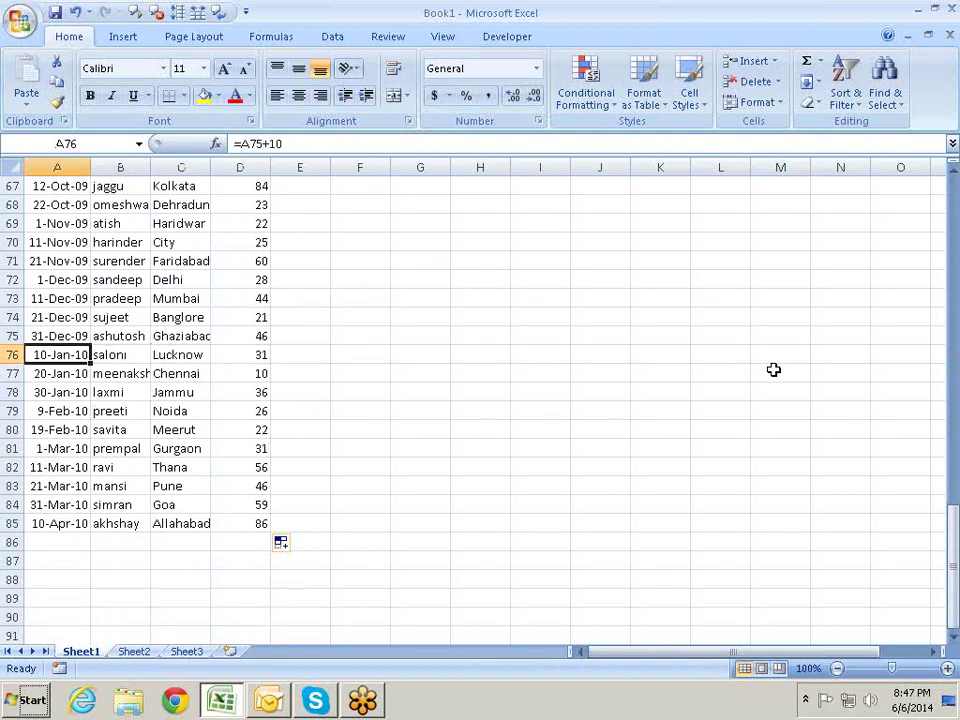
key("Up")
key("Up")
key("Up")
key("Up")
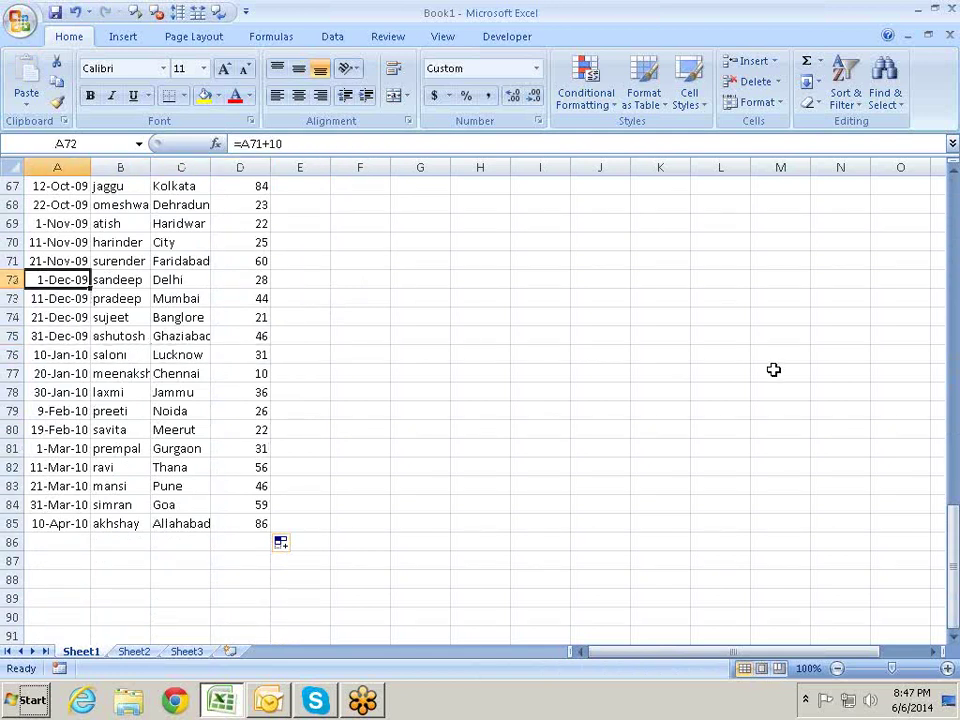
key("ctrl+Home")
key("Down")
key("Right")
key("Right")
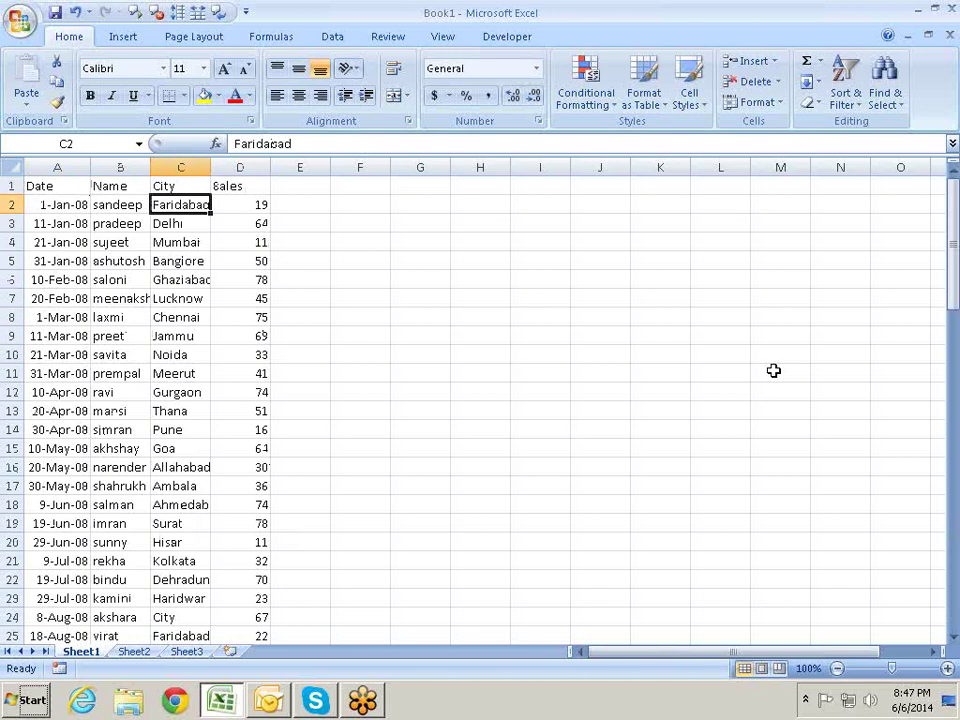
key("Right")
key("Left")
key("ctrl+Home")
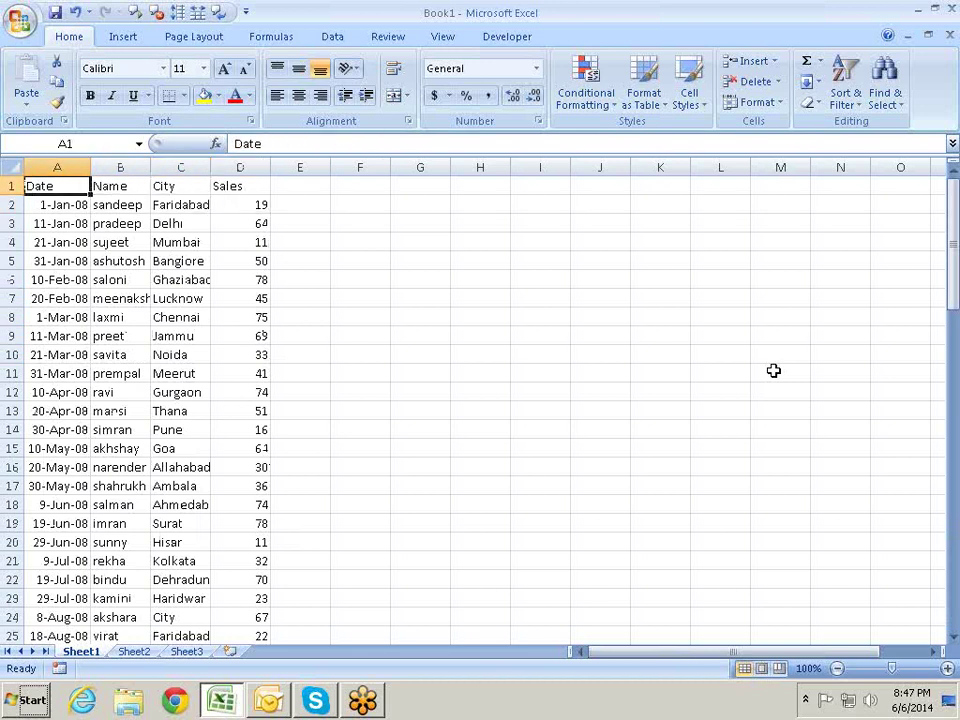
Make the Date, Name, City and Sales headers in A1:D1 bold.
key("ctrl+shift+End")
type("a")
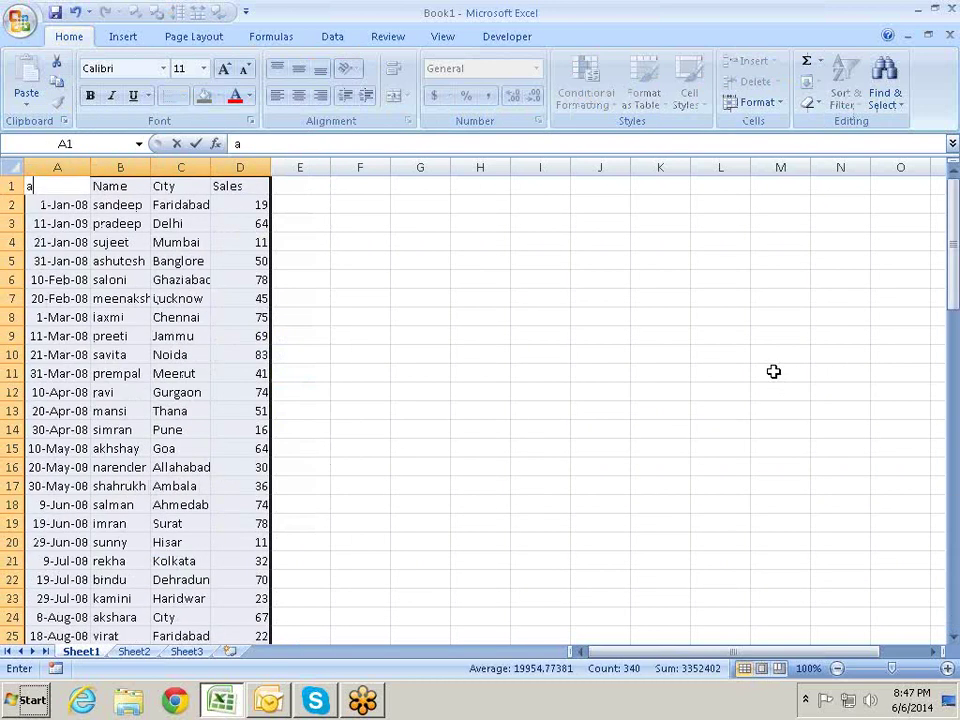
key("Escape")
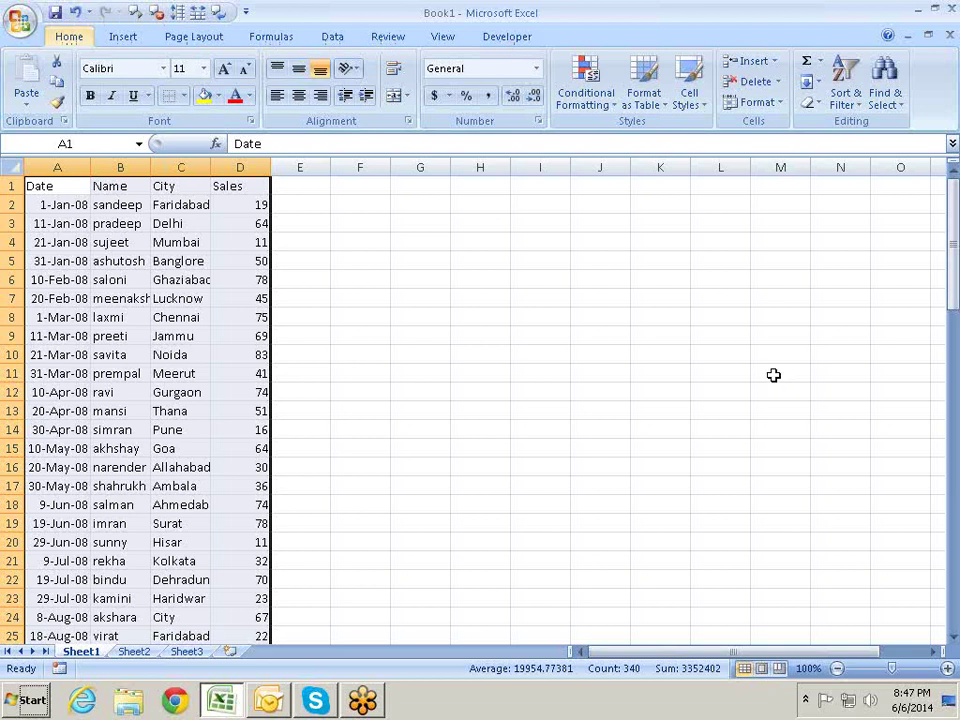
type("s")
key("Escape")
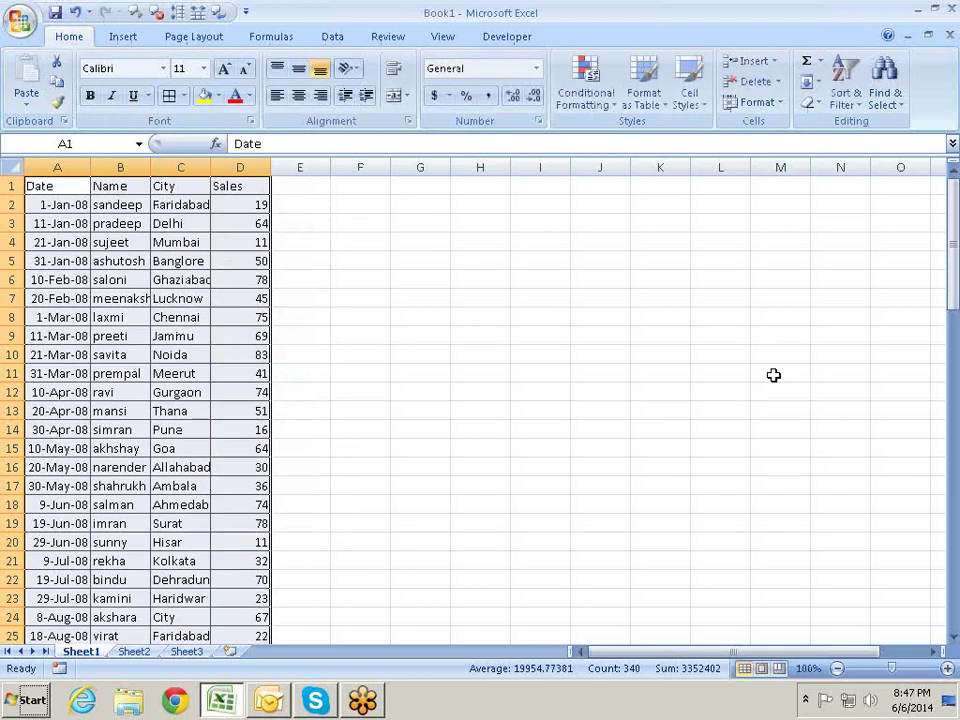
key("Right")
key("Left")
key("ctrl+shift+Right")
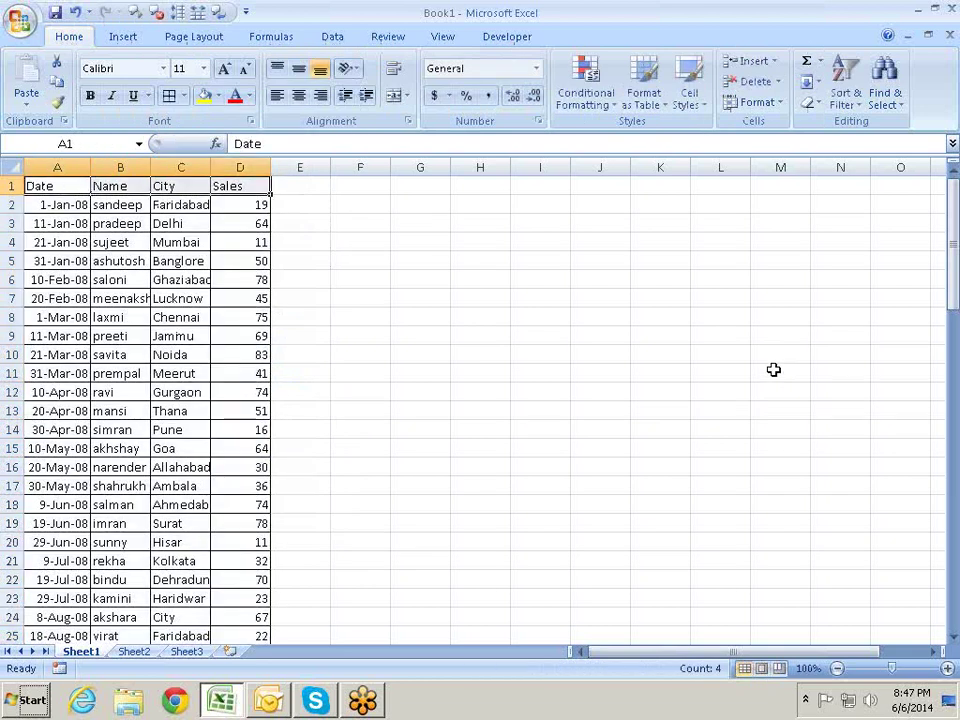
key("ctrl+b")
key("Tab")
key("Tab")
key("Tab")
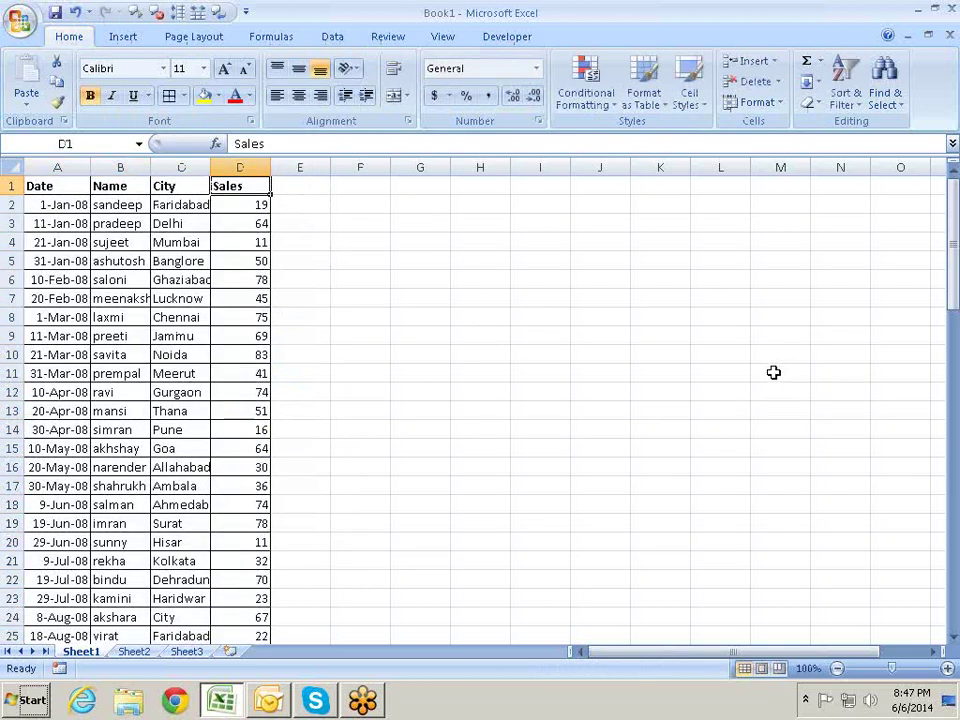
key("Left")
key("Left")
key("Left")
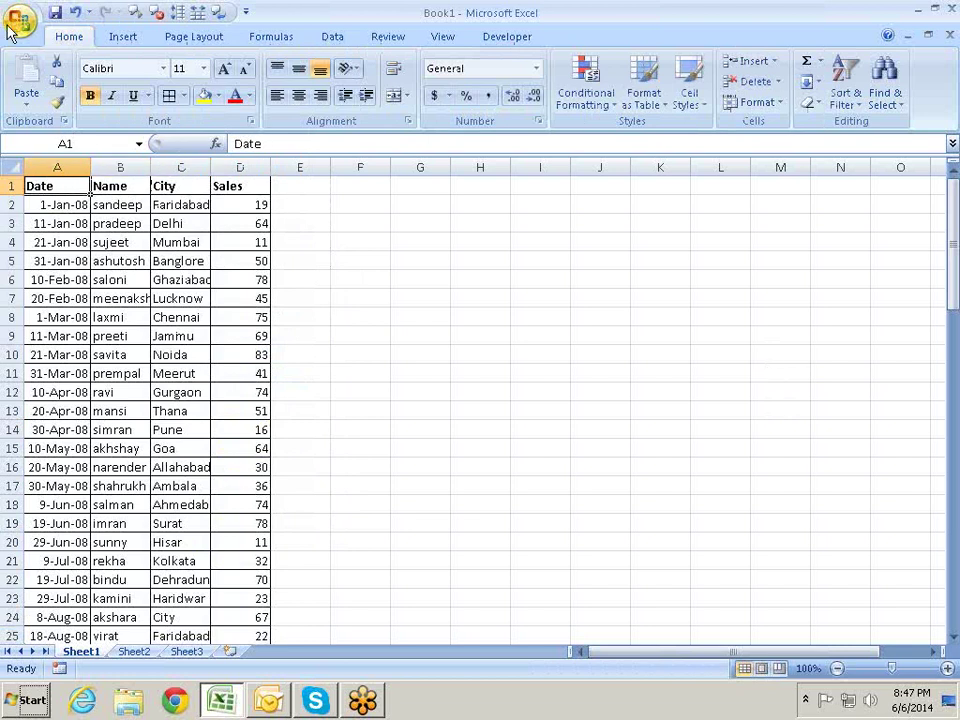
AutoFit columns A through D to their contents.
left_click_drag(75, 166, 240, 166)
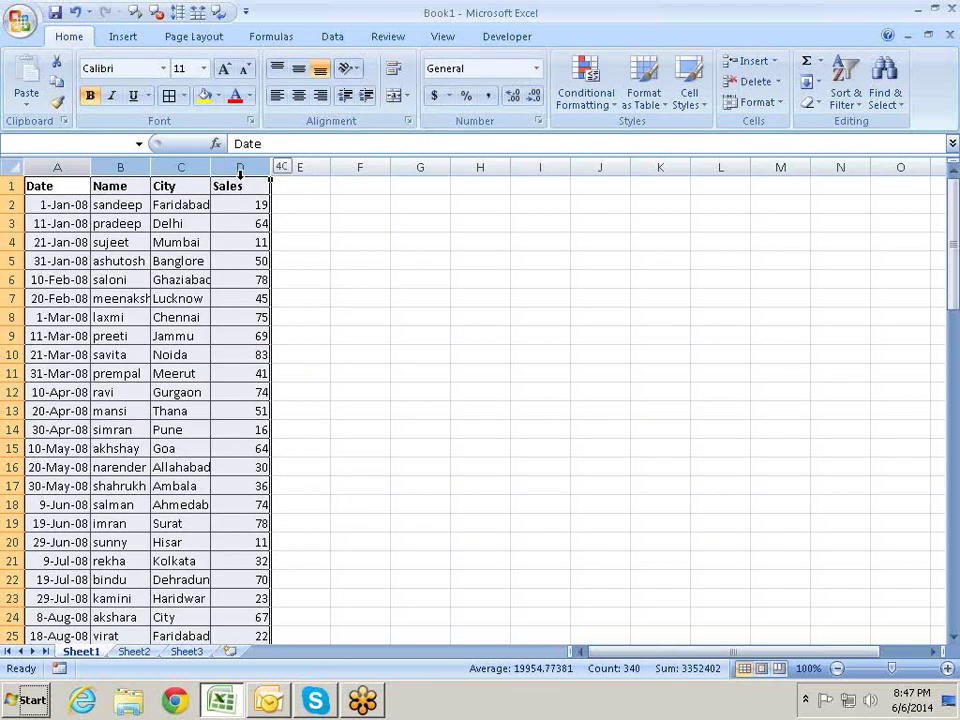
double_click(272, 168)
left_click(330, 200)
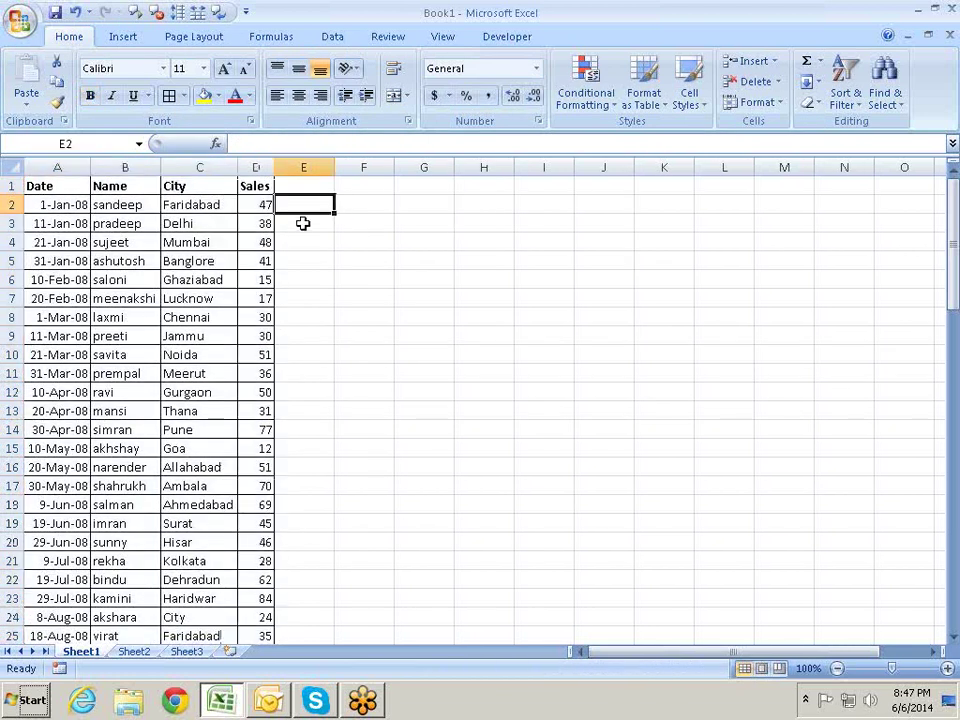
left_click(948, 37)
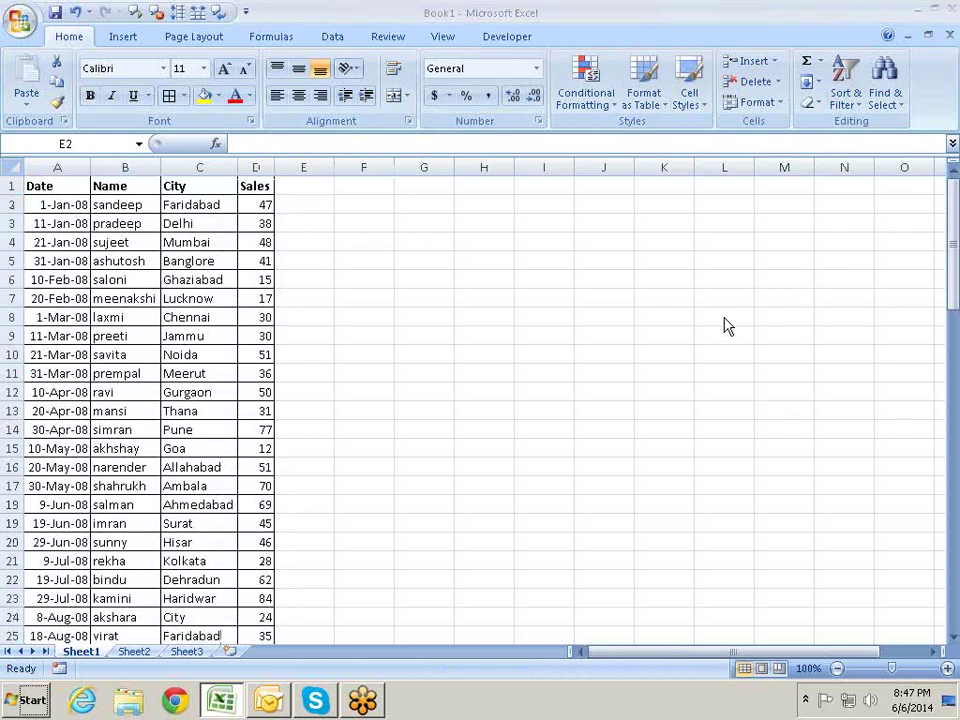
key("Escape")
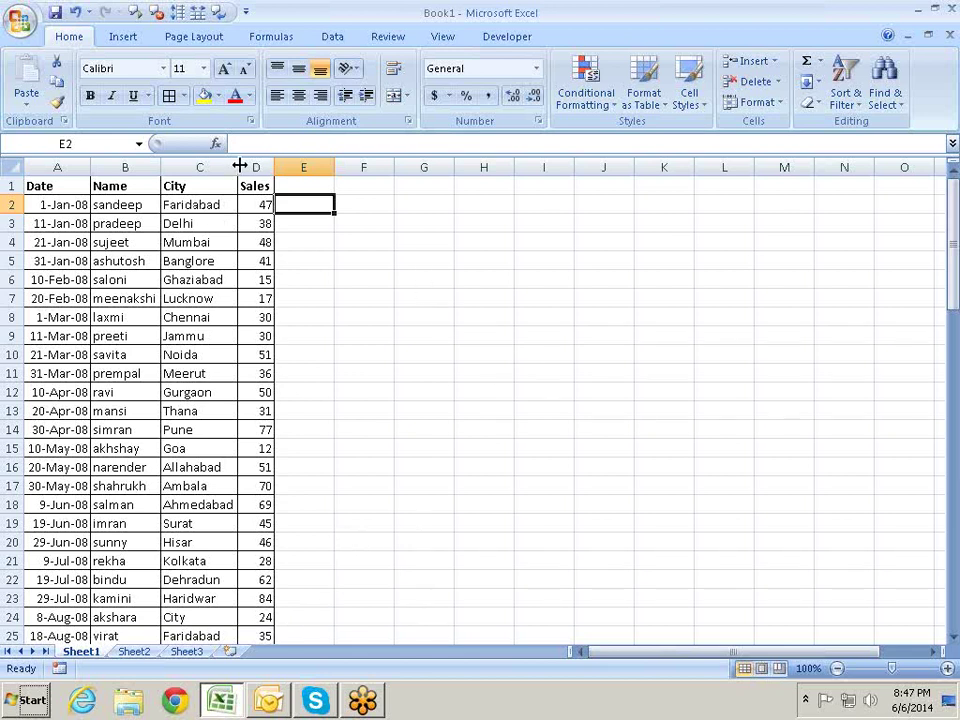
left_click_drag(250, 166, 57, 166)
left_click(372, 222)
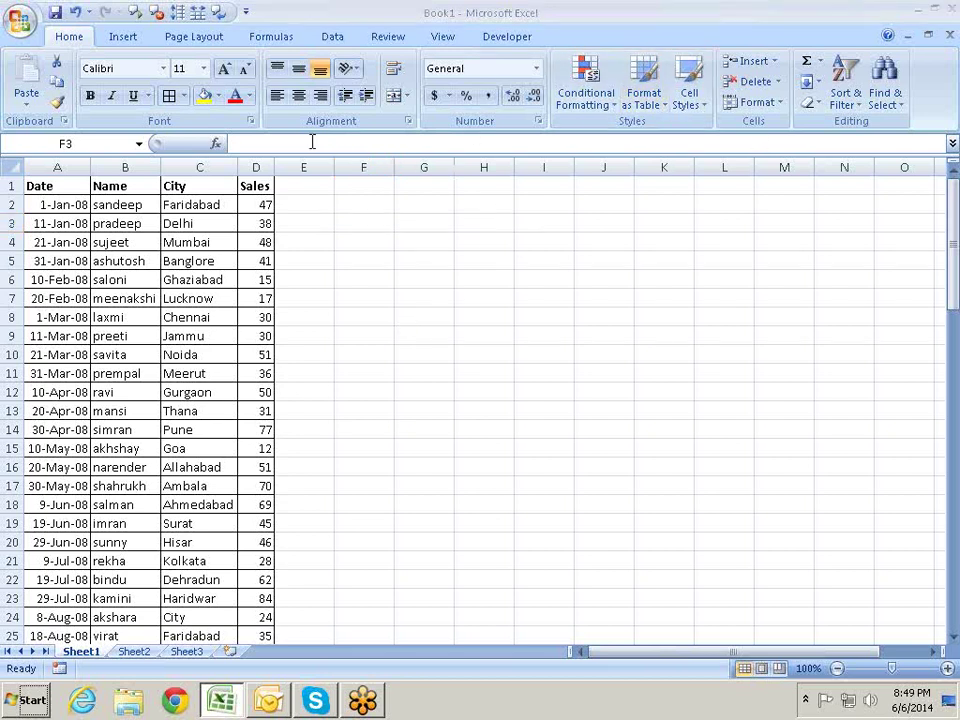
left_click(253, 187)
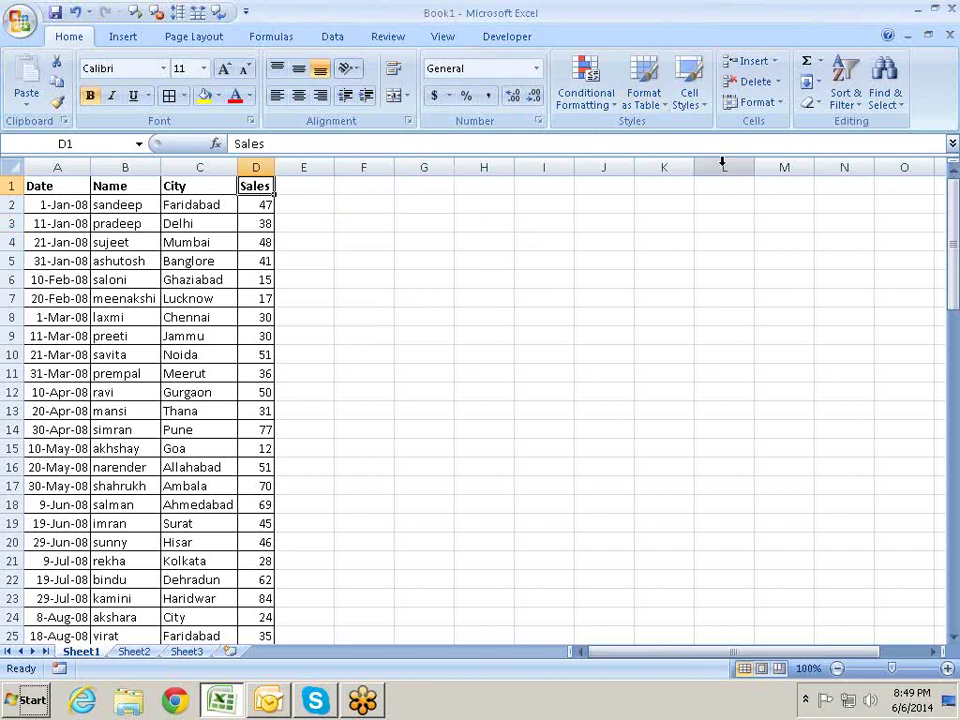
key("ctrl+Home")
key("Down")
key("ctrl+shift+Down")
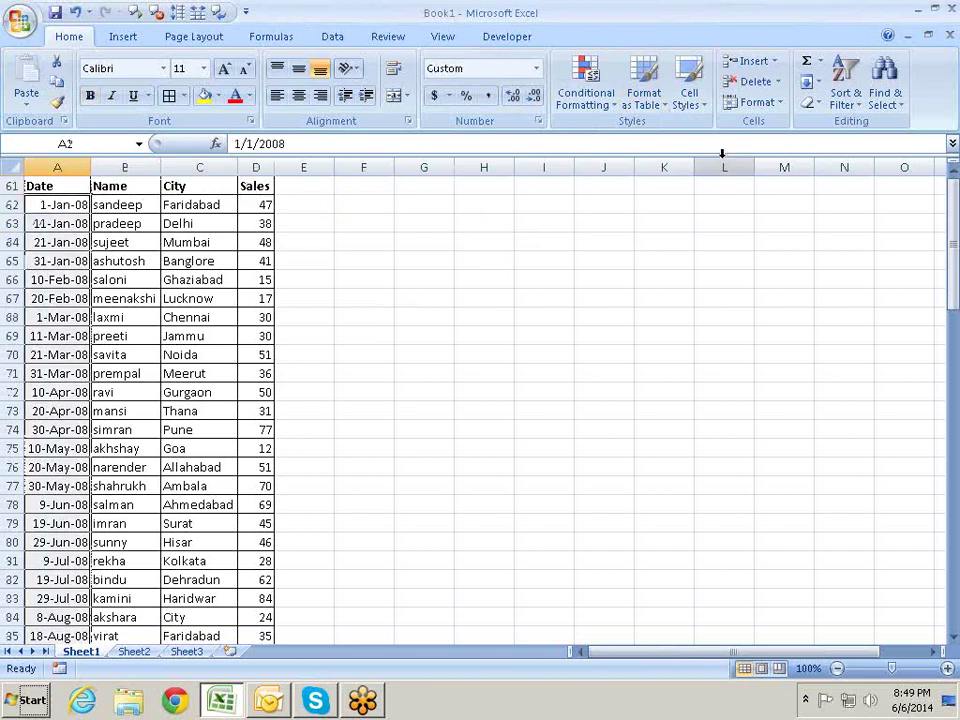
key("ctrl+c")
key("alt+e")
key("s")
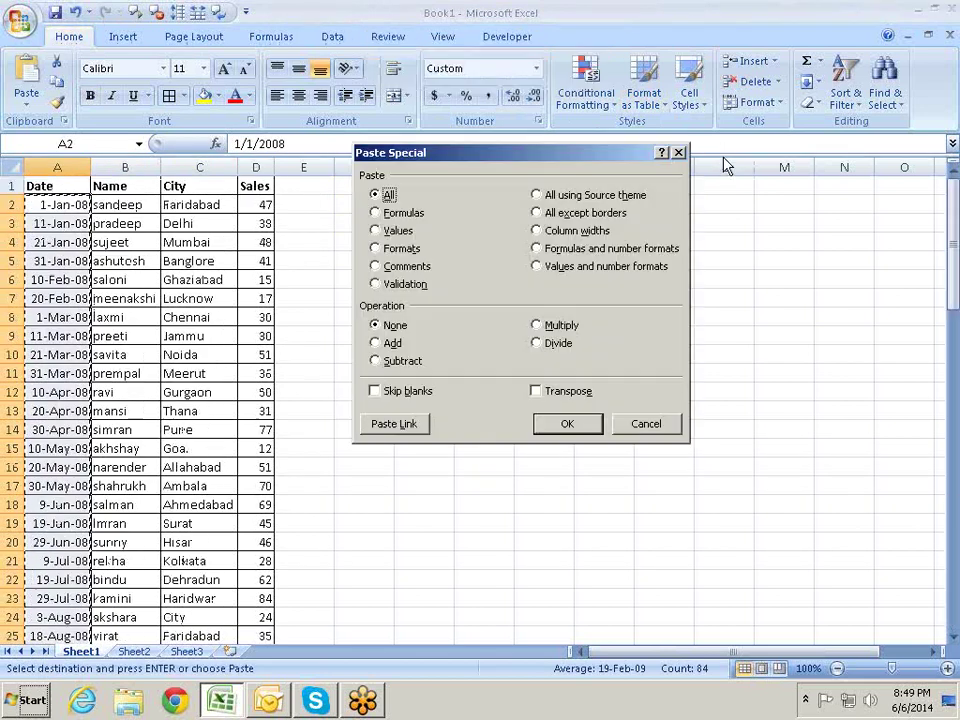
key("Escape")
key("Escape")
key("Up")
key("Right")
key("Right")
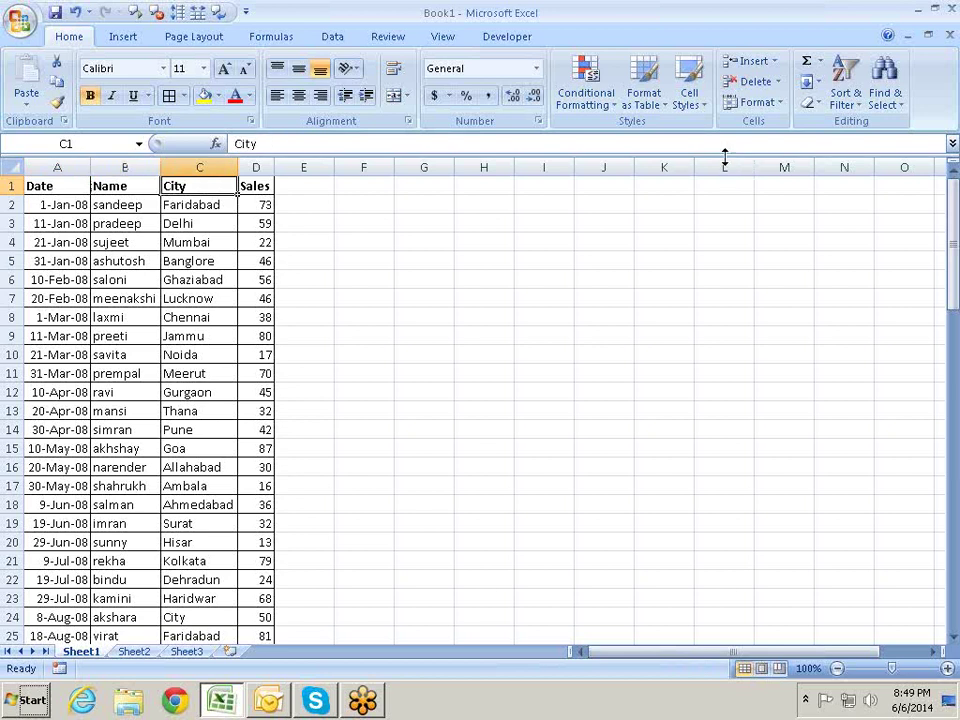
key("Left")
key("Left")
key("Right")
key("Right")
key("Left")
key("Left")
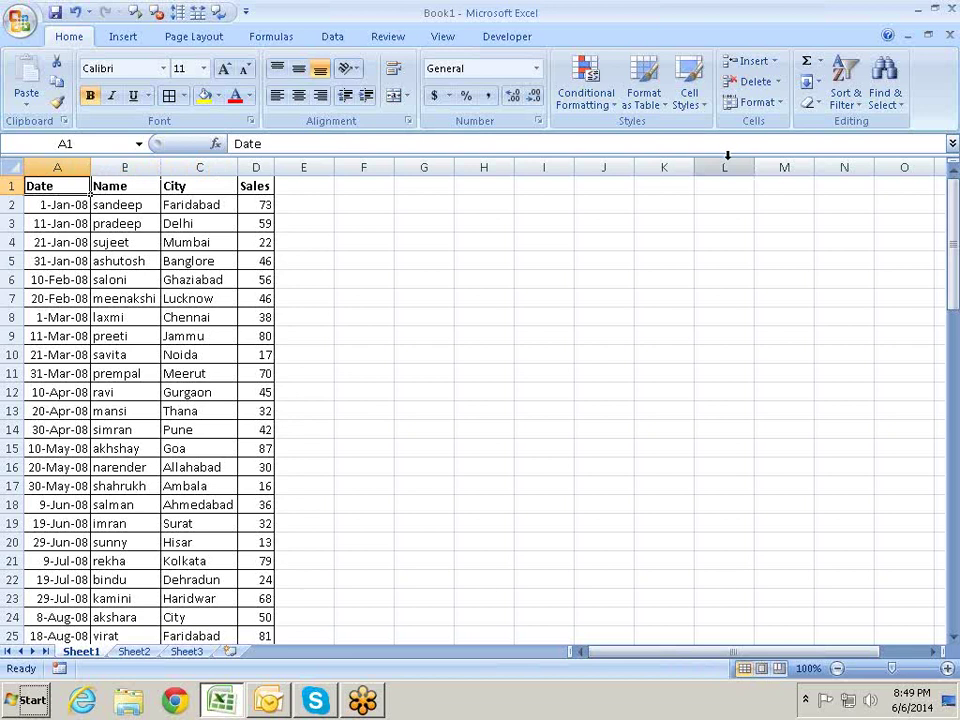
key("Right")
key("Left")
key("Right")
key("Right")
key("Right")
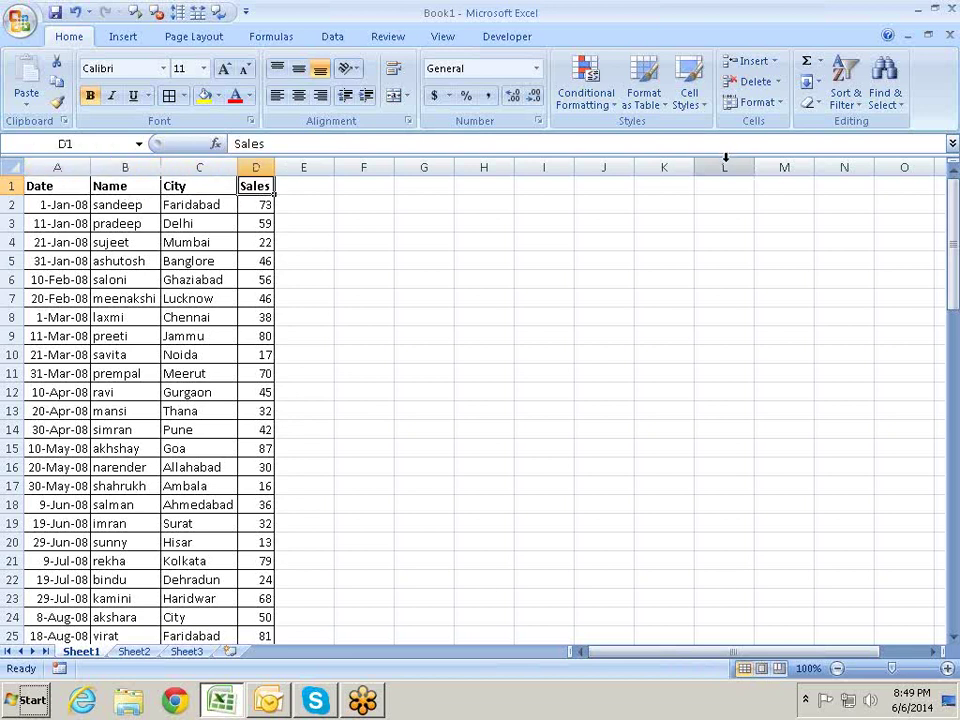
key("Left")
key("Left")
key("Left")
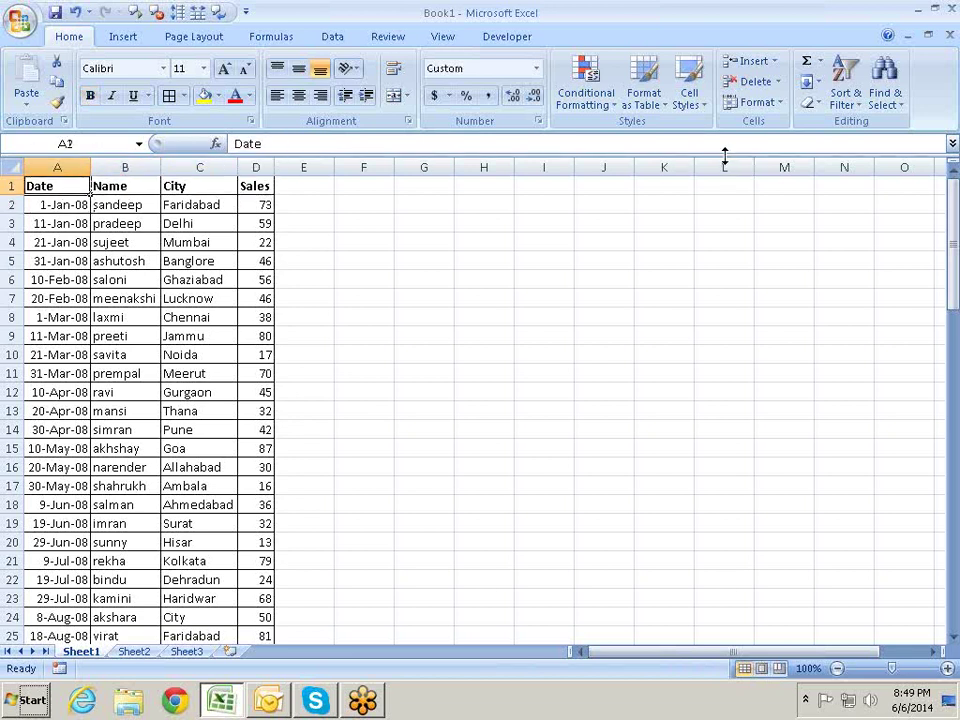
key("Down")
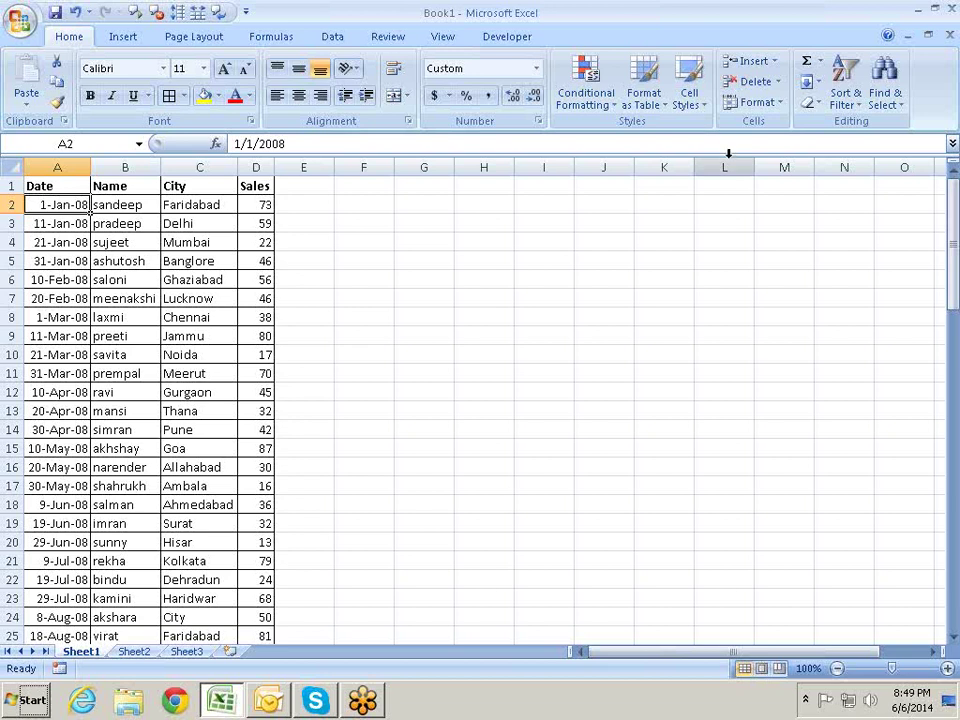
Select the Sales figures D2:D85 and bring up Conditional Formatting's Highlight Cells Rules.
left_click(612, 100)
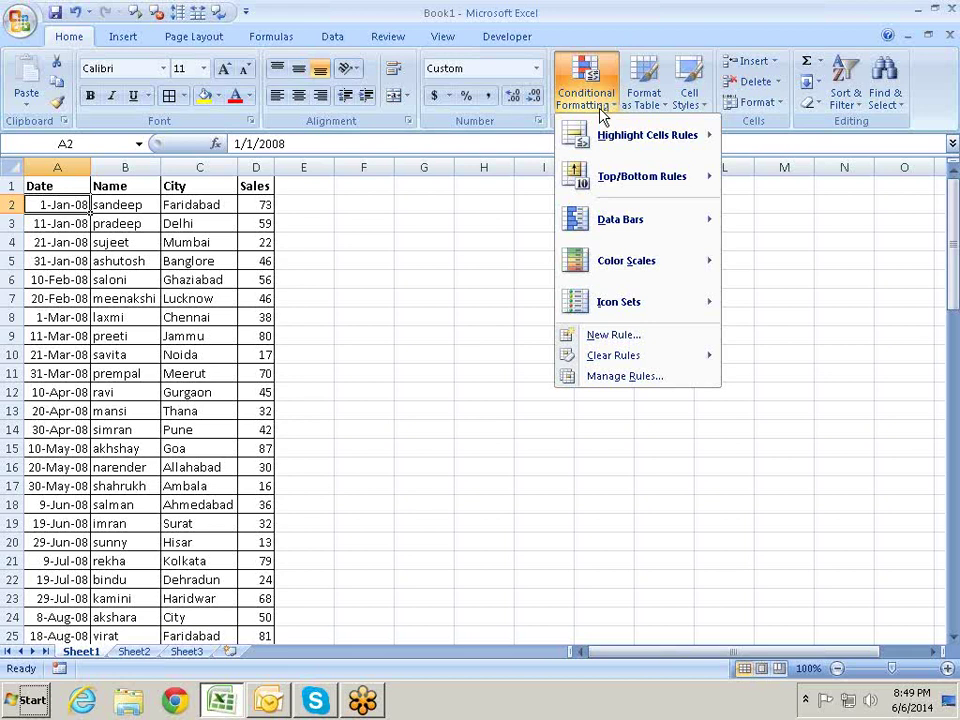
mouse_move(652, 142)
left_click(197, 224)
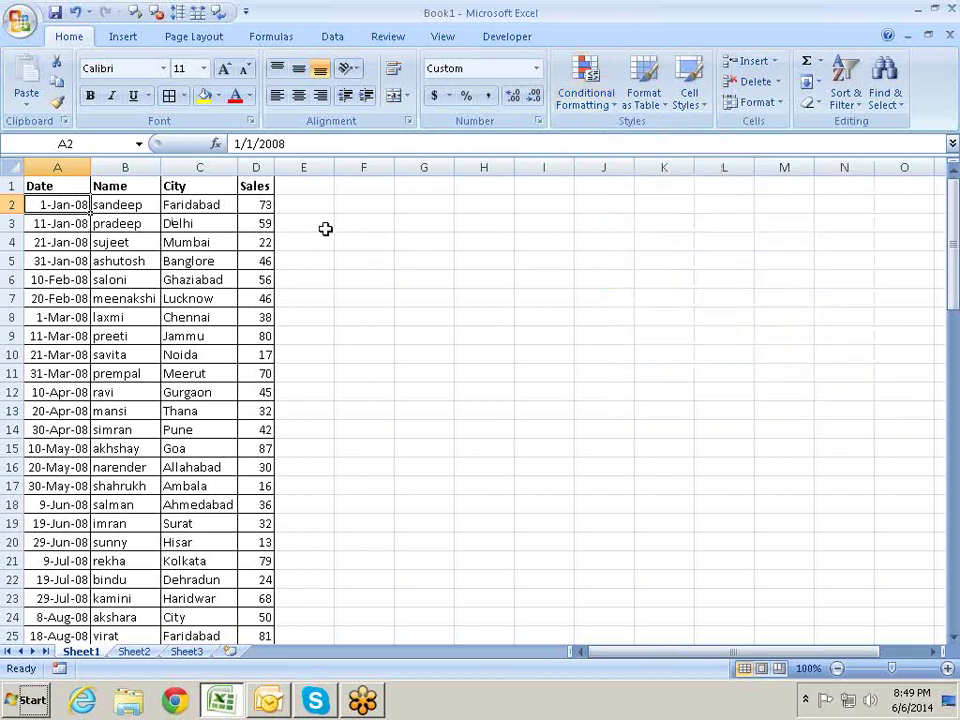
left_click(257, 204)
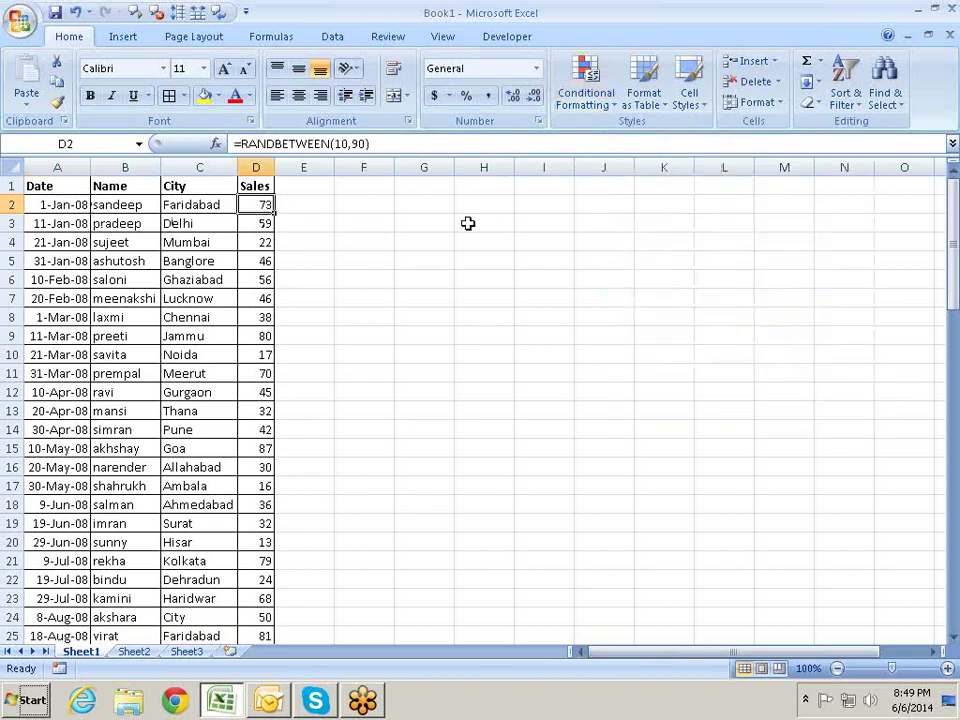
key("ctrl+shift+Down")
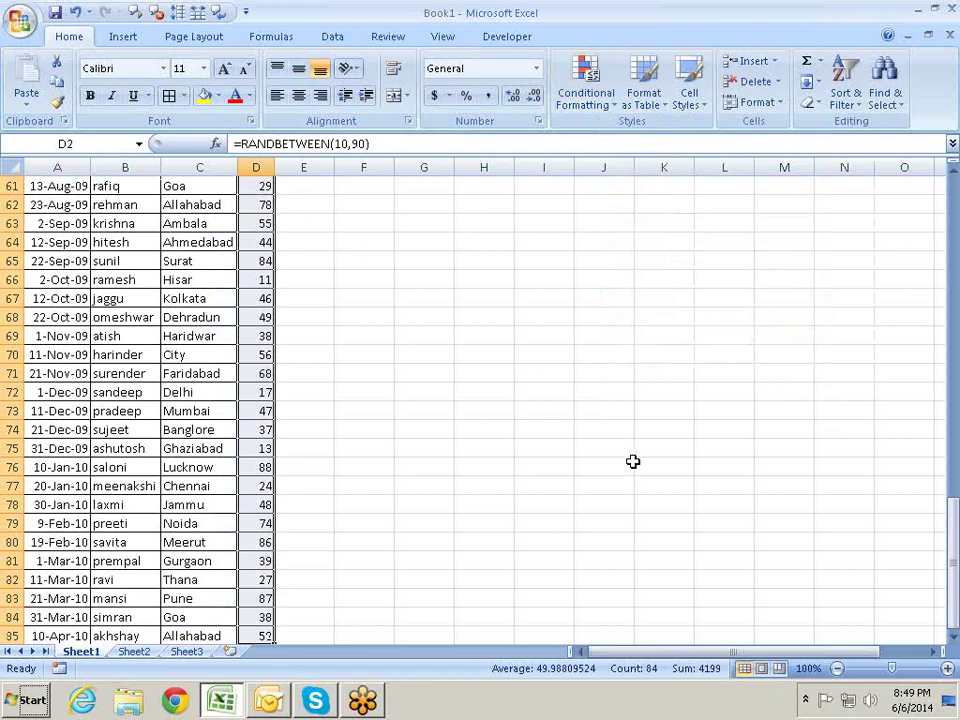
scroll(632, 455, "up", 7)
scroll(632, 445, "up", 13)
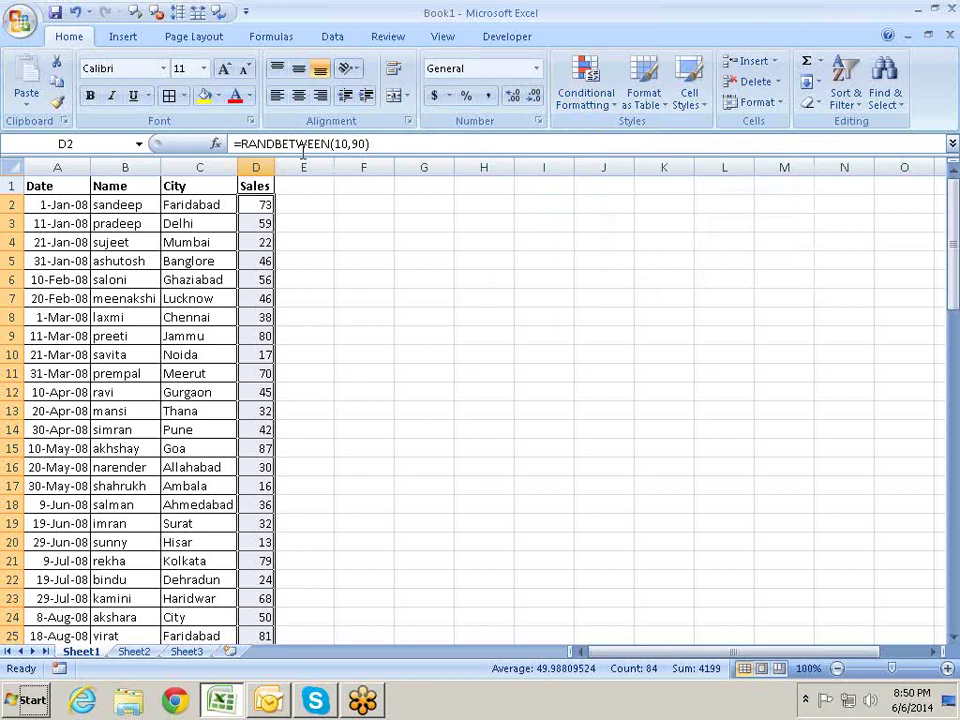
left_click(605, 110)
mouse_move(610, 134)
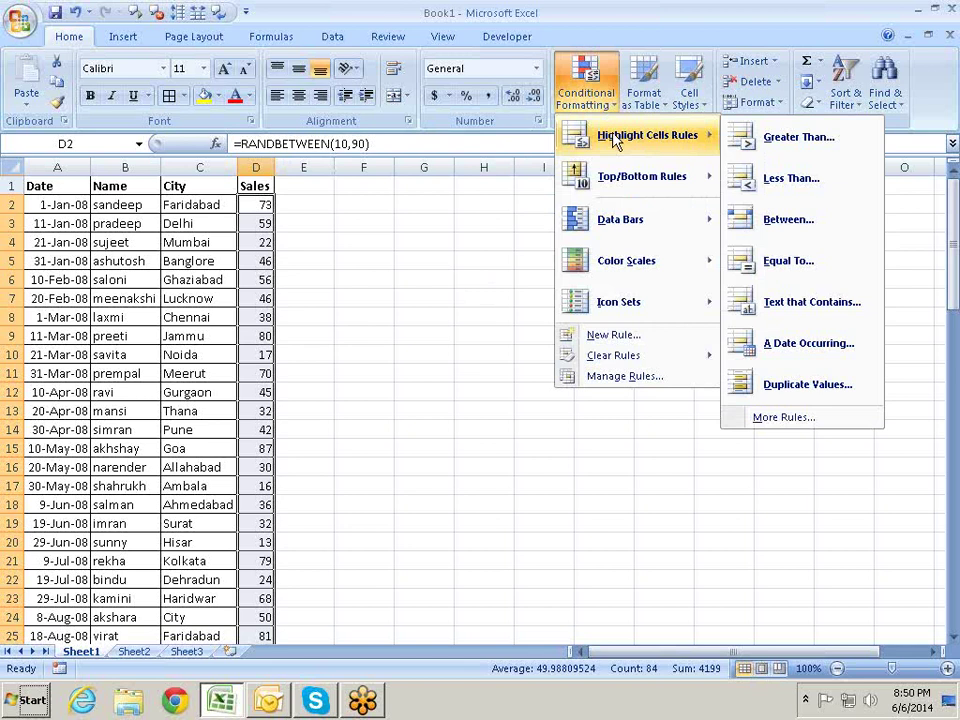
Set up a Greater Than 50 rule, previewing Yellow, Green and Light Red Fill styles.
left_click(797, 145)
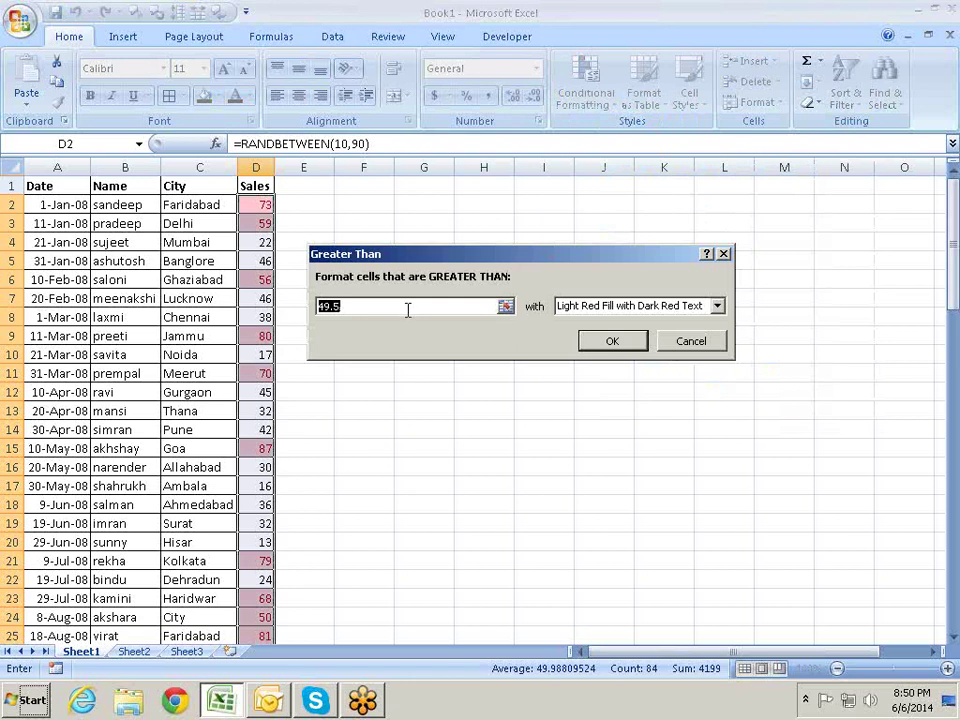
type("50")
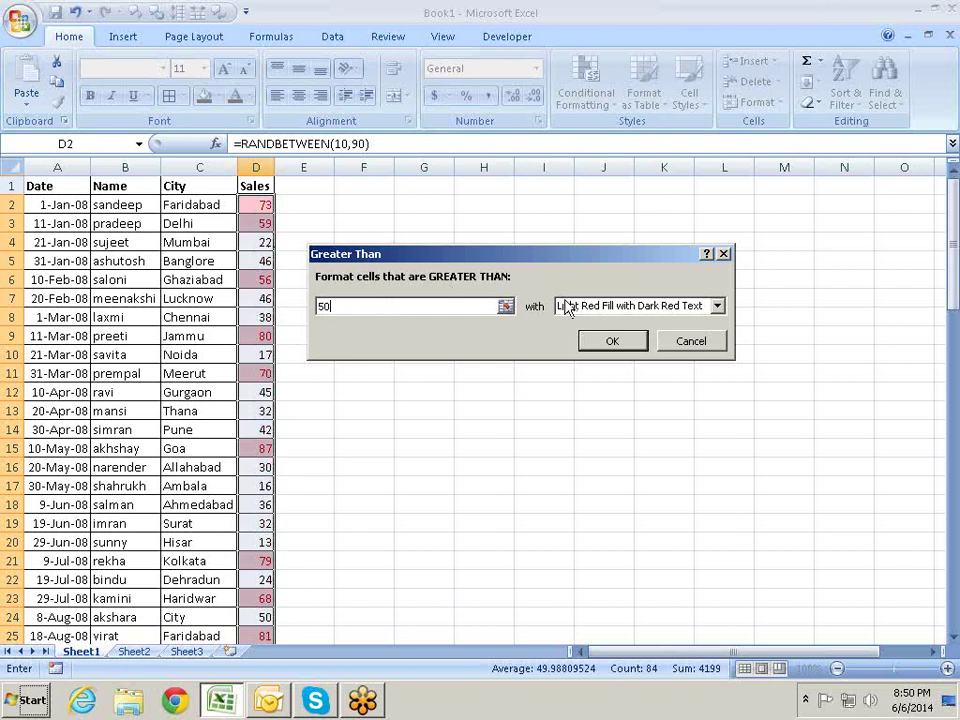
left_click(718, 308)
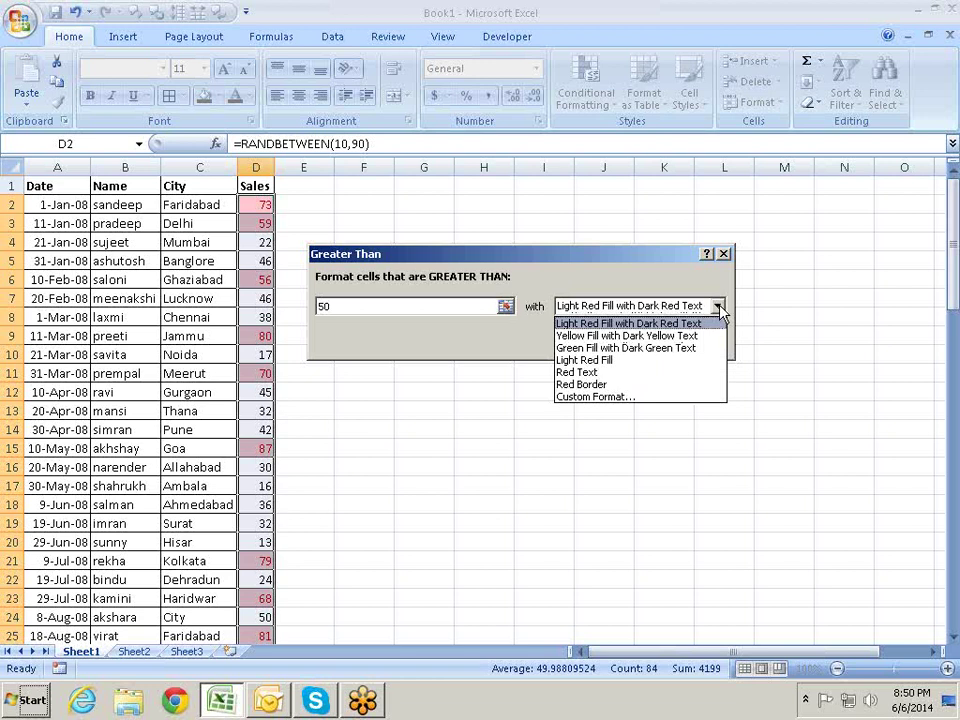
left_click(712, 336)
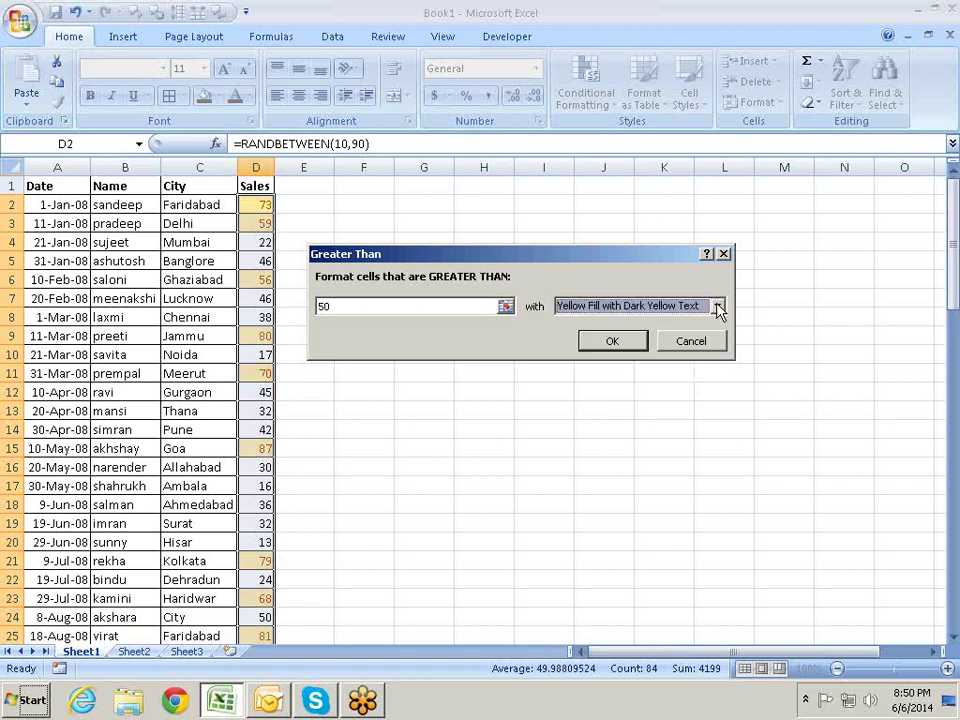
left_click(718, 308)
left_click(690, 349)
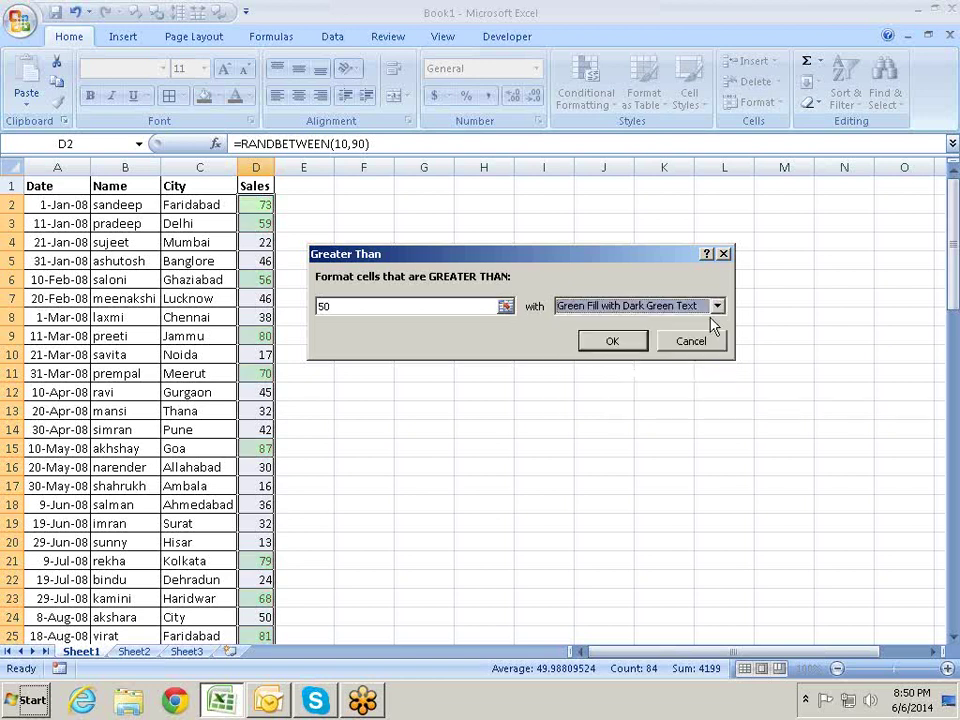
left_click(718, 306)
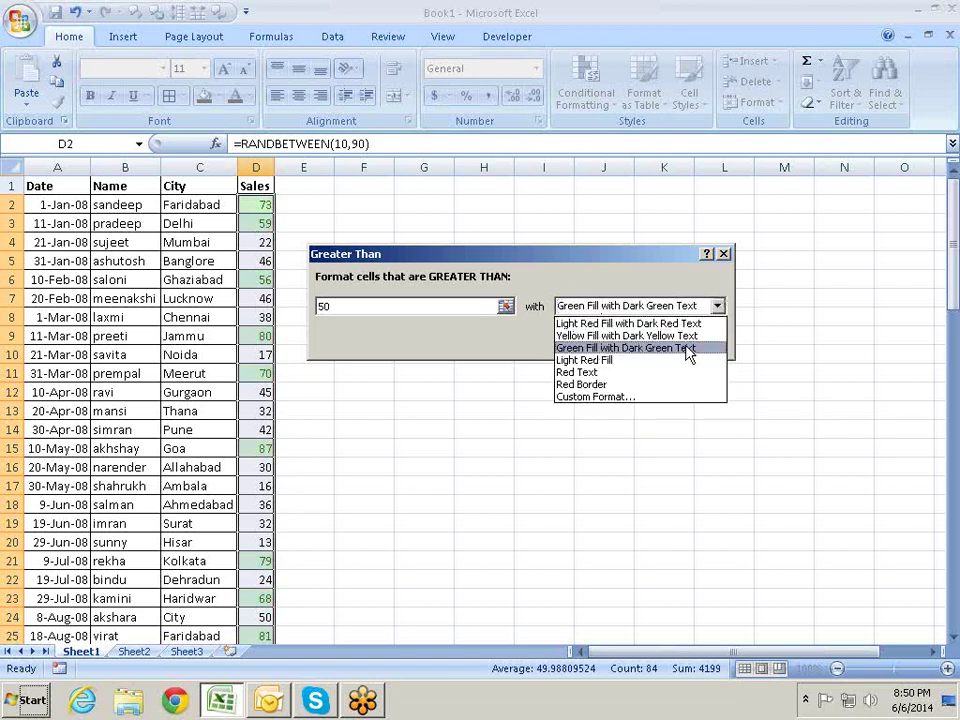
left_click(686, 360)
left_click(718, 306)
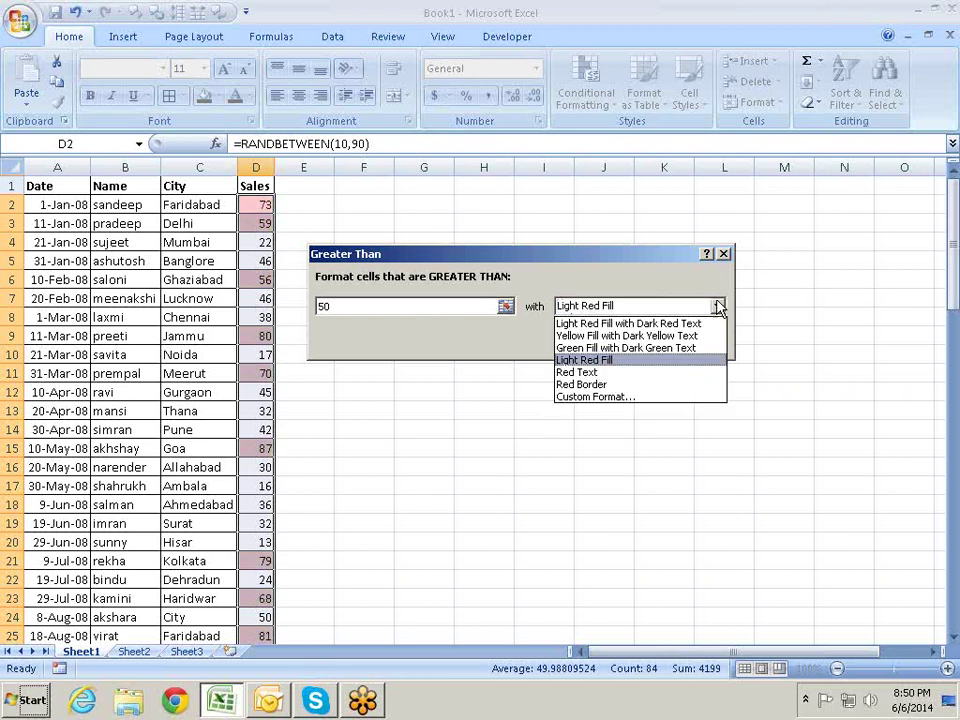
left_click(636, 412)
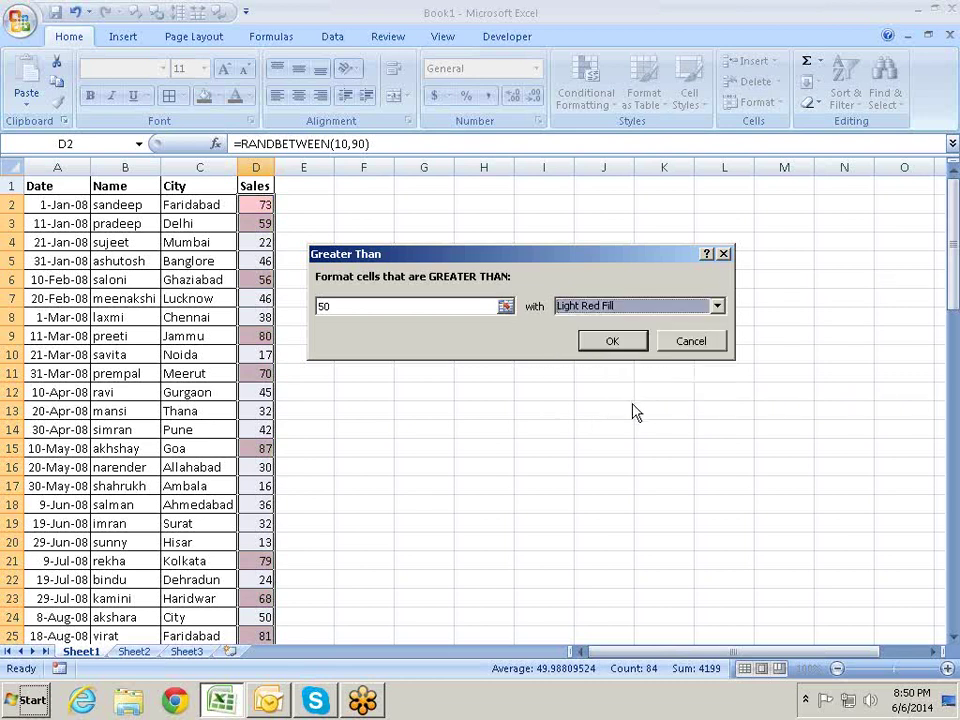
left_click(718, 306)
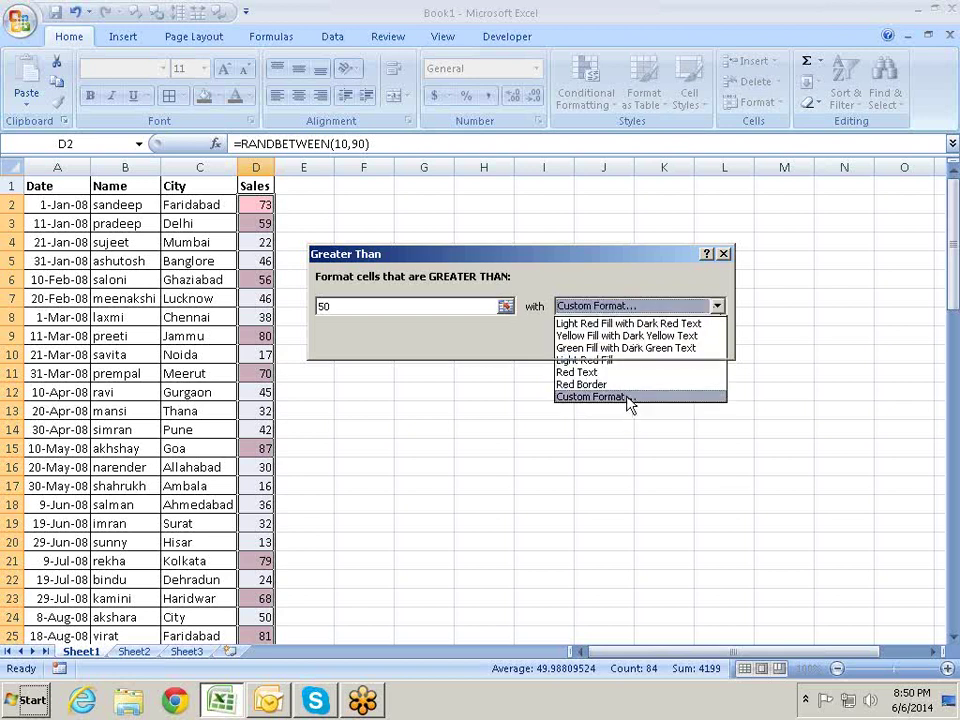
Define a custom format with a bright yellow fill for the Greater Than rule.
left_click(671, 397)
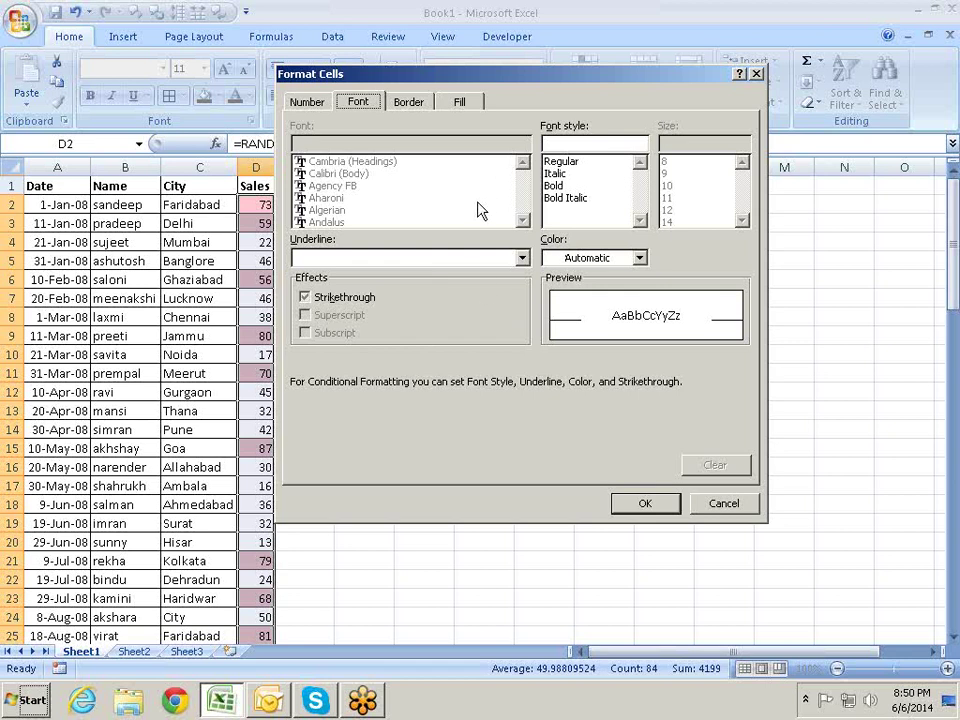
left_click(323, 104)
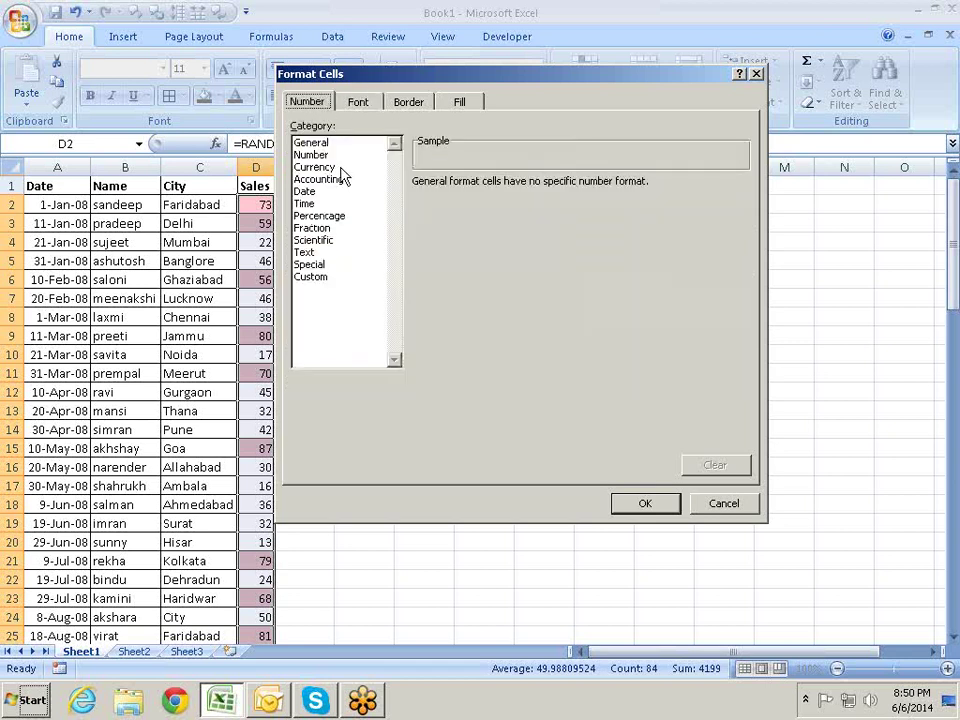
left_click(356, 110)
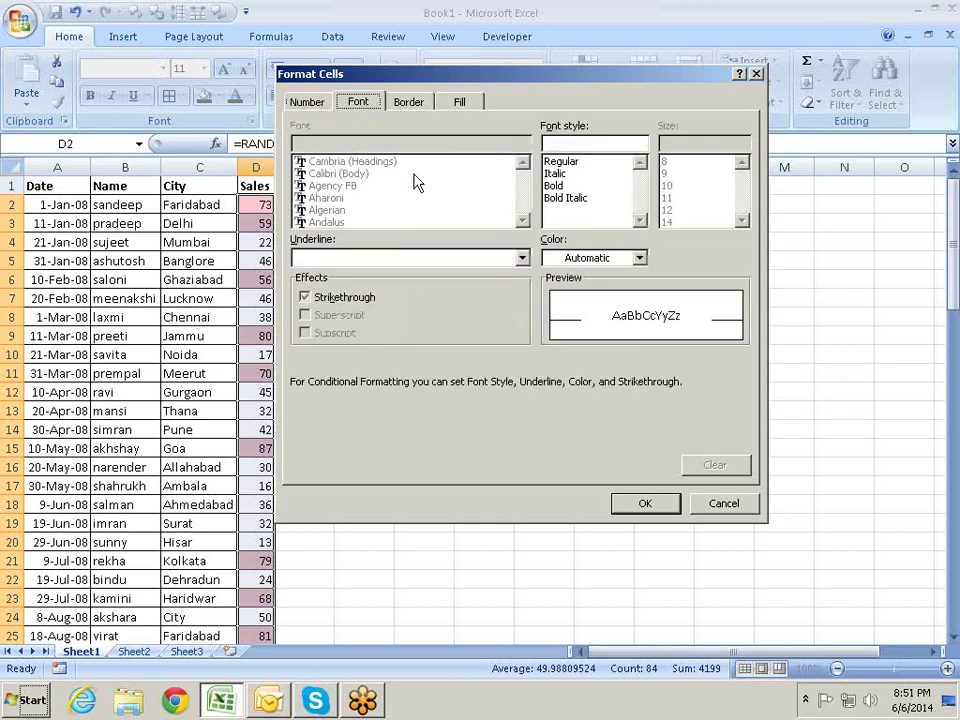
left_click(419, 108)
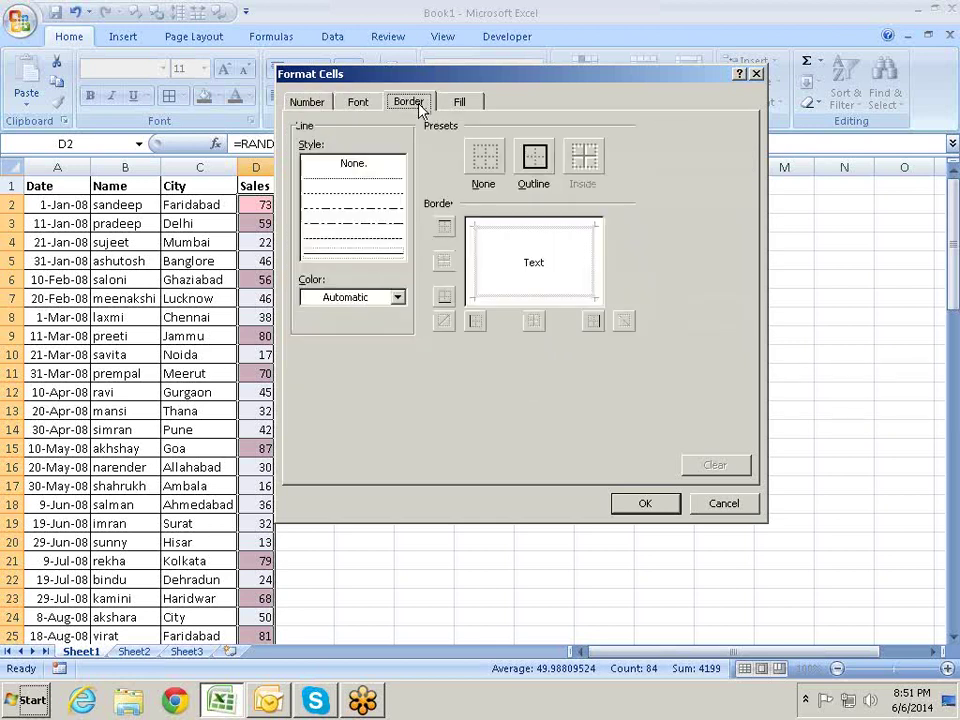
left_click(459, 102)
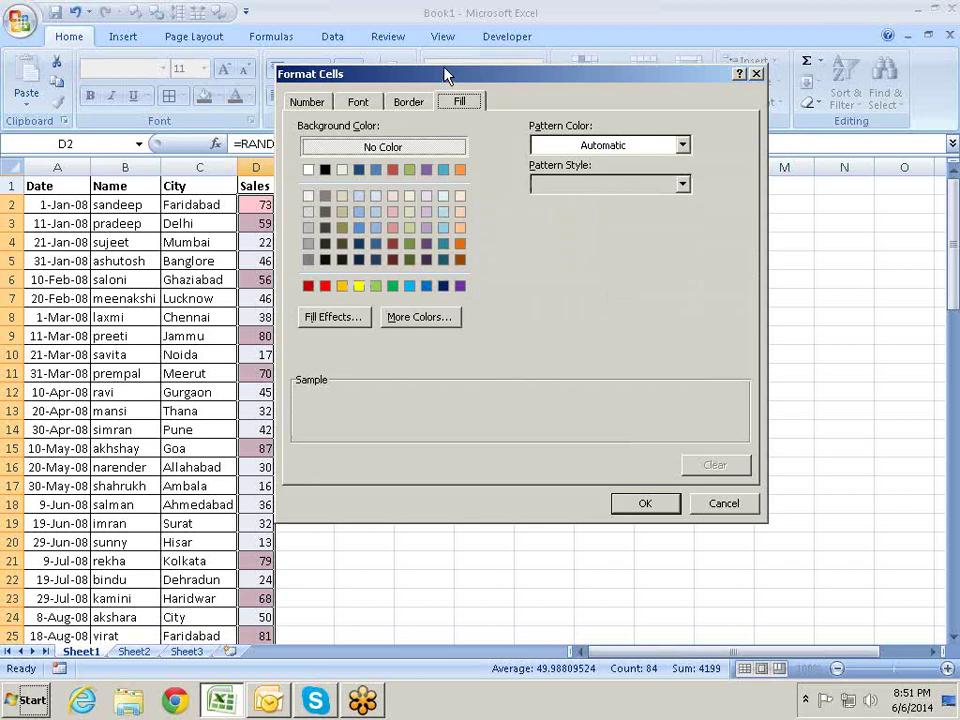
left_click_drag(446, 76, 573, 143)
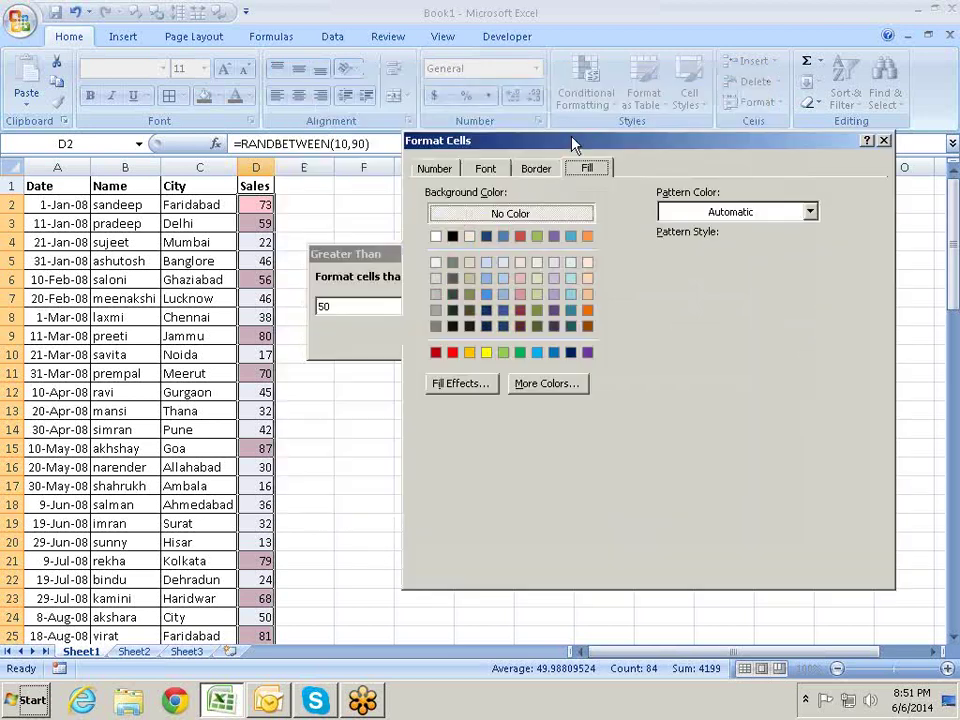
left_click(486, 354)
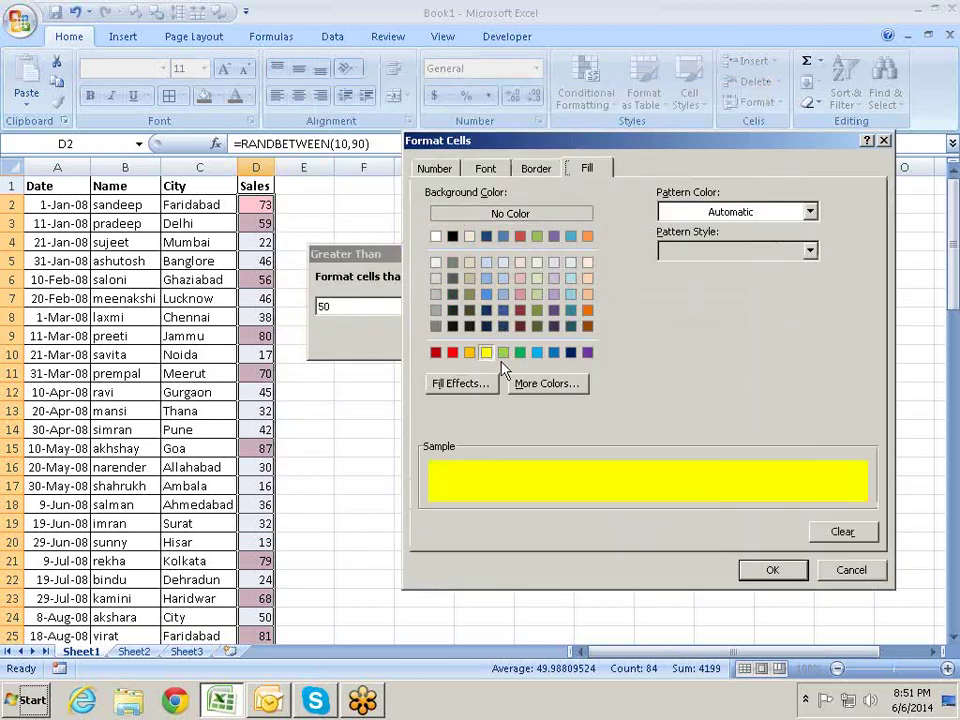
left_click(773, 570)
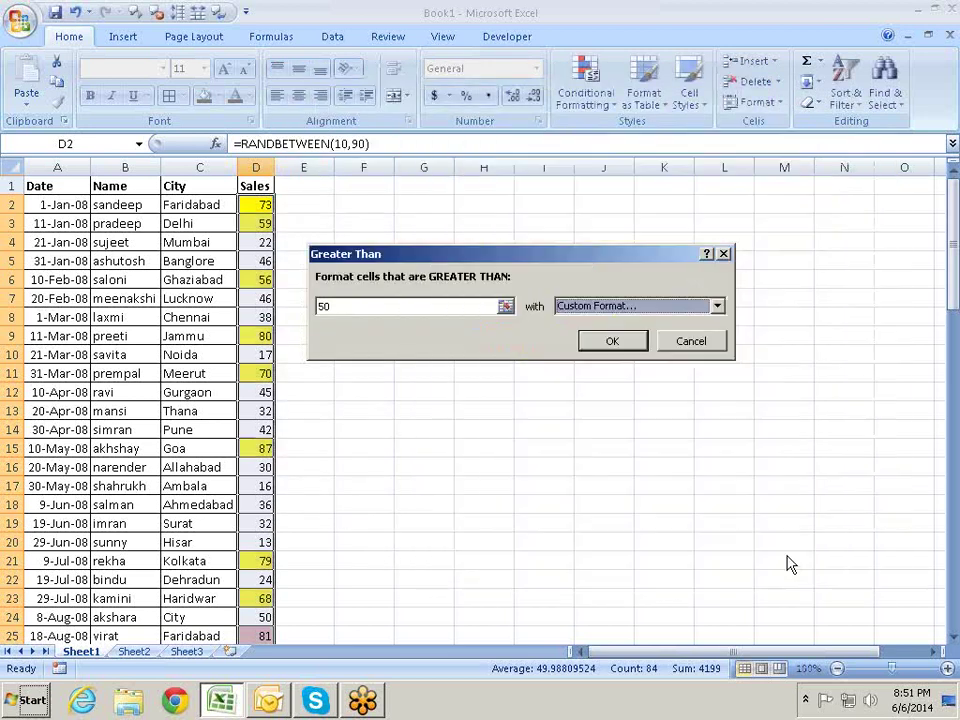
Apply the rule so Sales values above 50 turn yellow, then scroll to check.
left_click(613, 342)
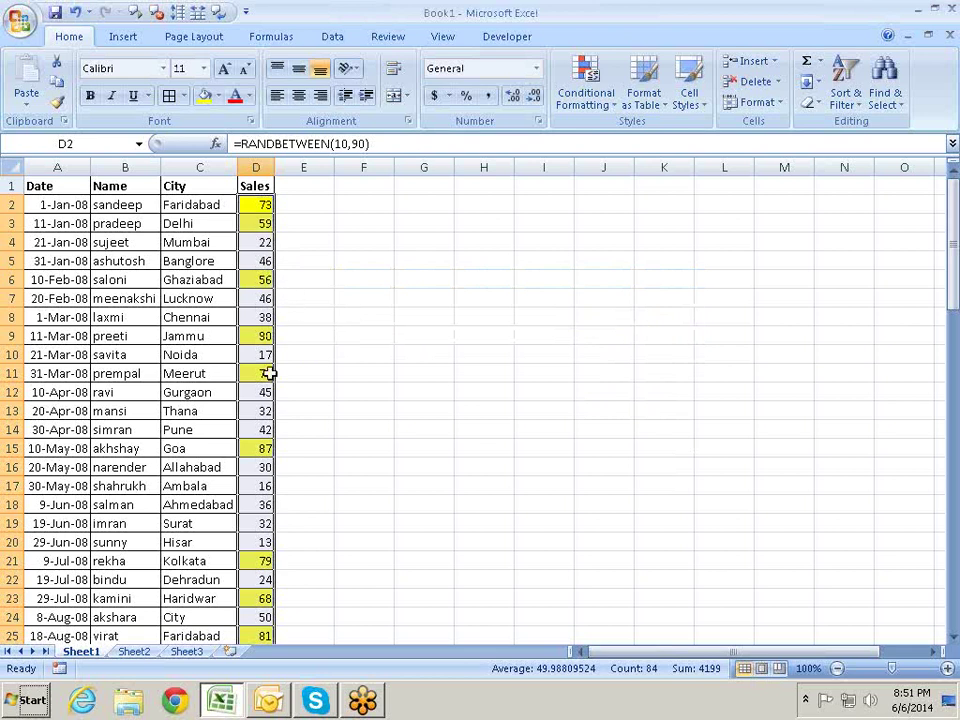
scroll(270, 278, "down", 3)
scroll(270, 278, "down", 4)
scroll(270, 278, "down", 6)
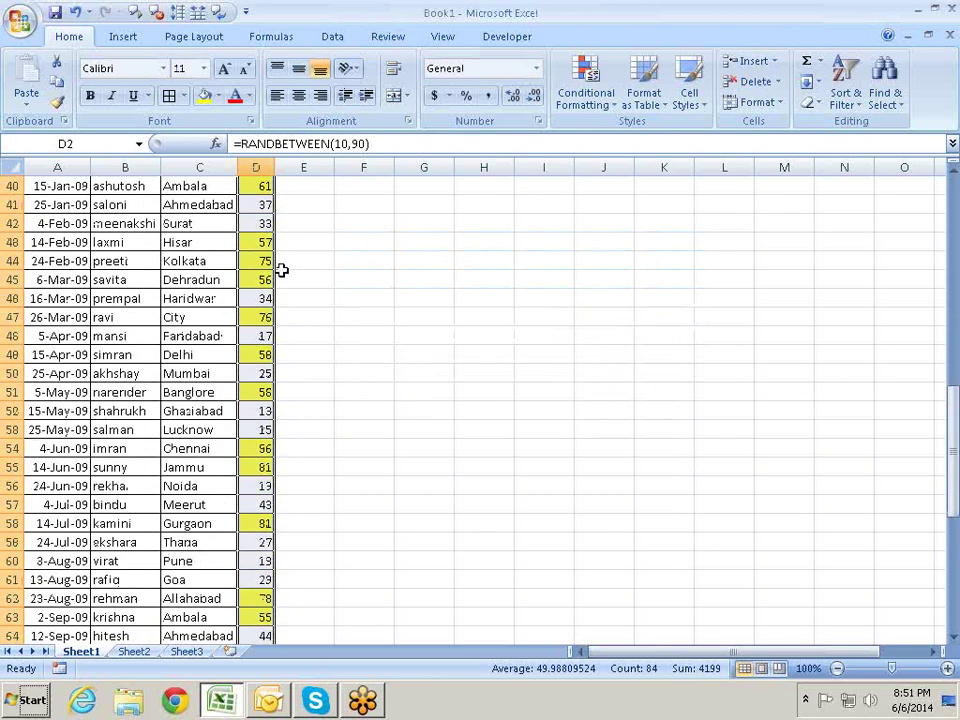
scroll(270, 281, "up", 7)
scroll(270, 283, "up", 6)
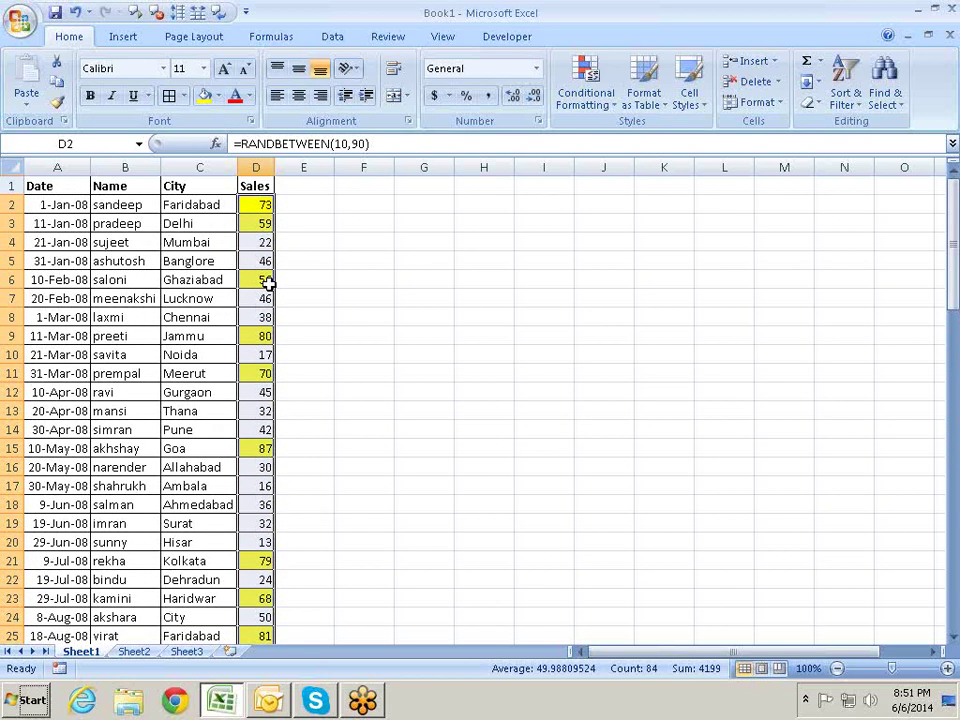
Delete the Cell Value > 50 rule in the Conditional Formatting Rules Manager and apply.
left_click(607, 110)
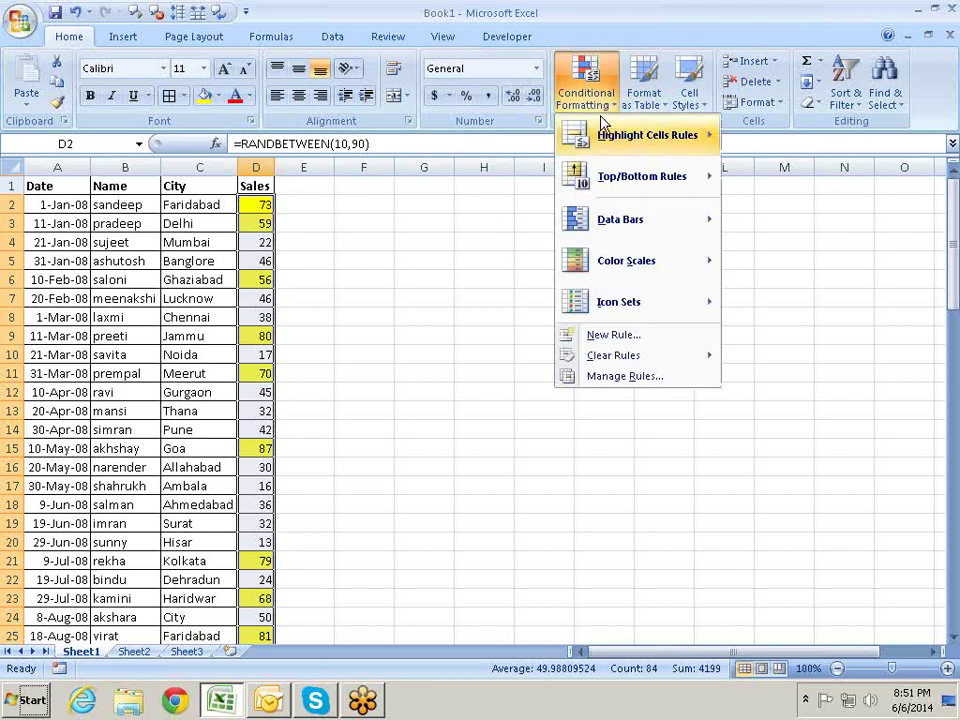
mouse_move(604, 127)
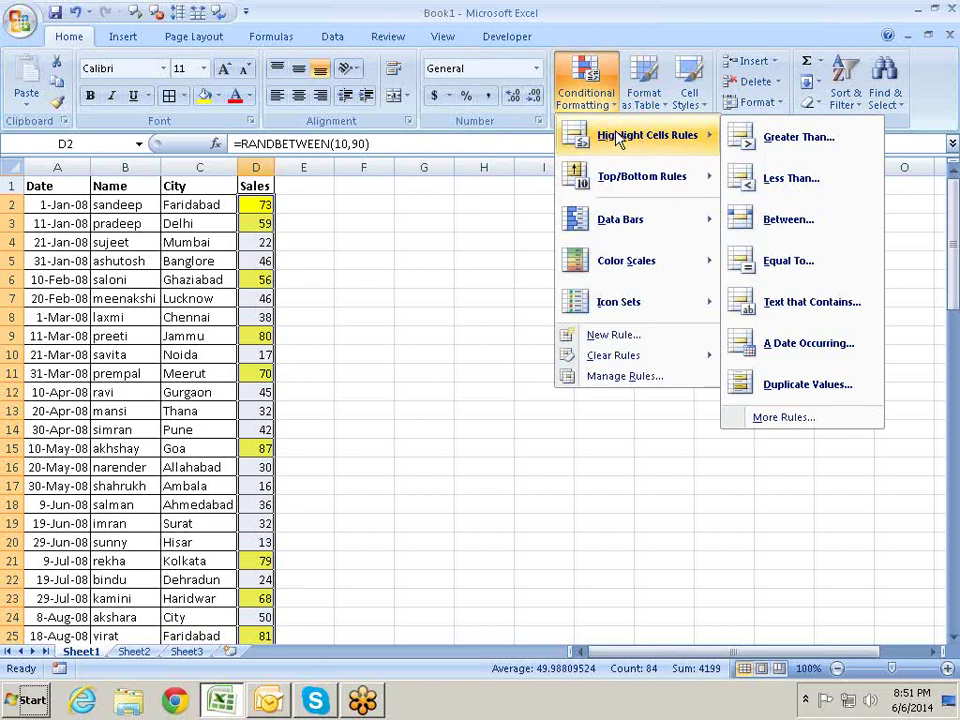
left_click(626, 377)
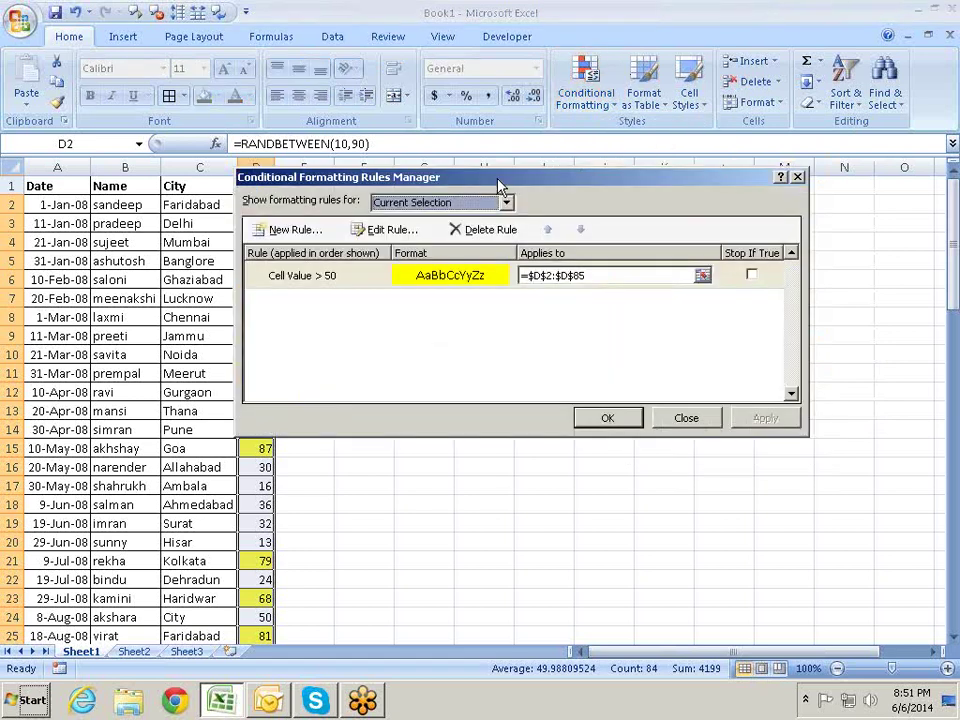
left_click_drag(497, 183, 625, 198)
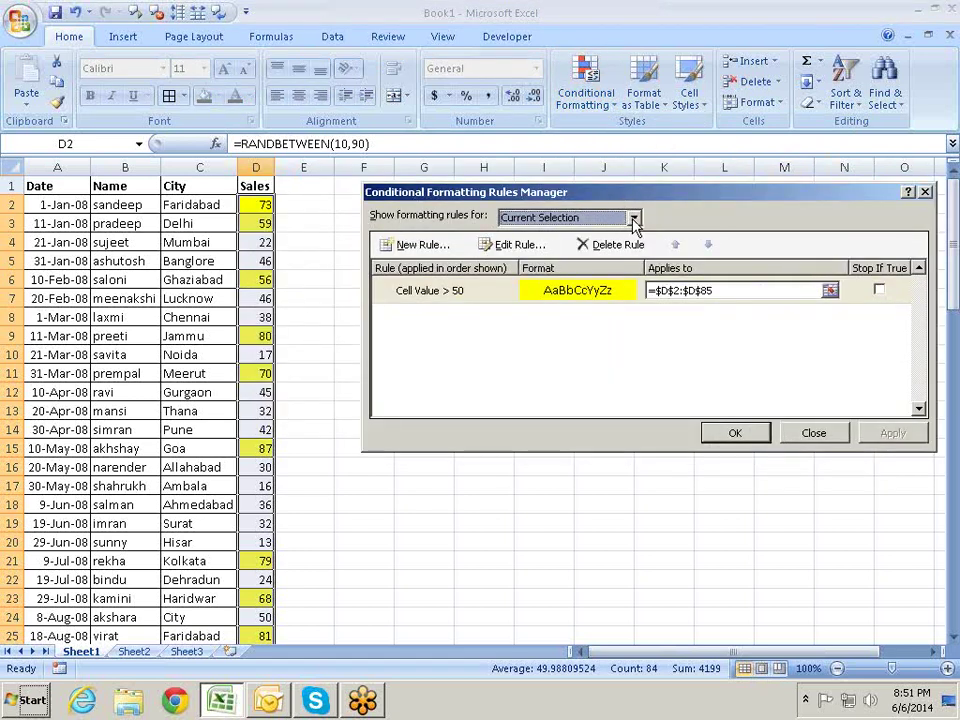
left_click(633, 219)
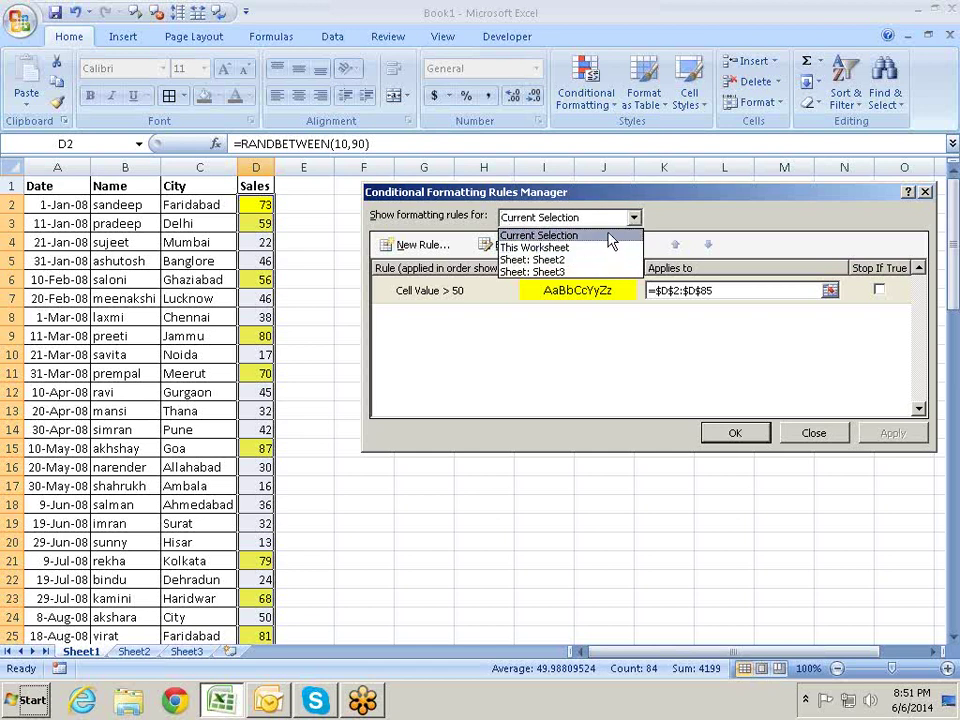
left_click(610, 236)
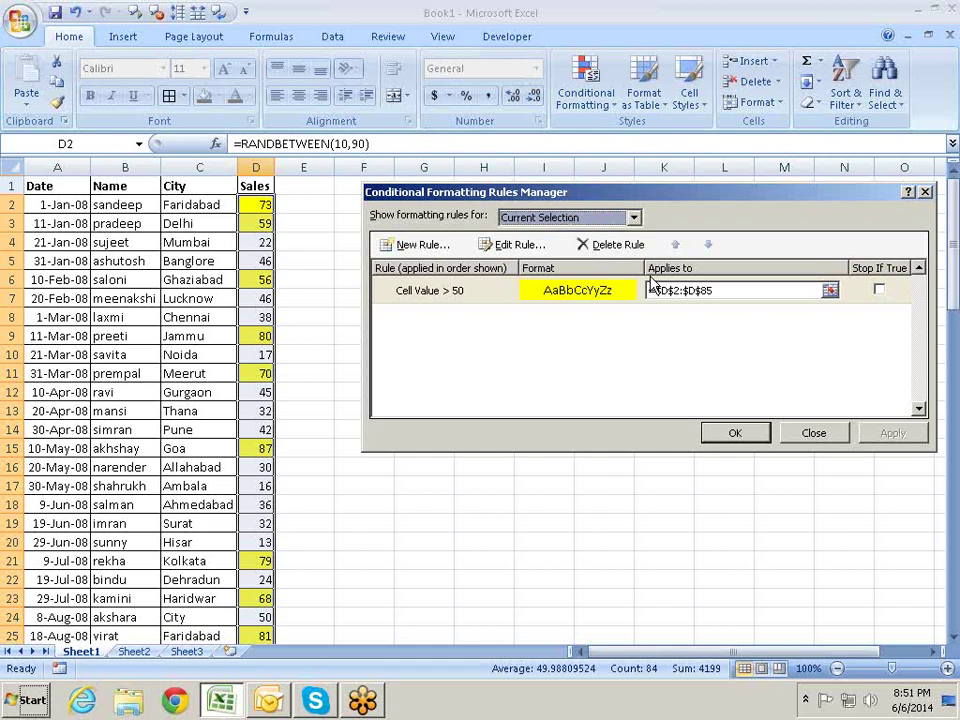
left_click(490, 290)
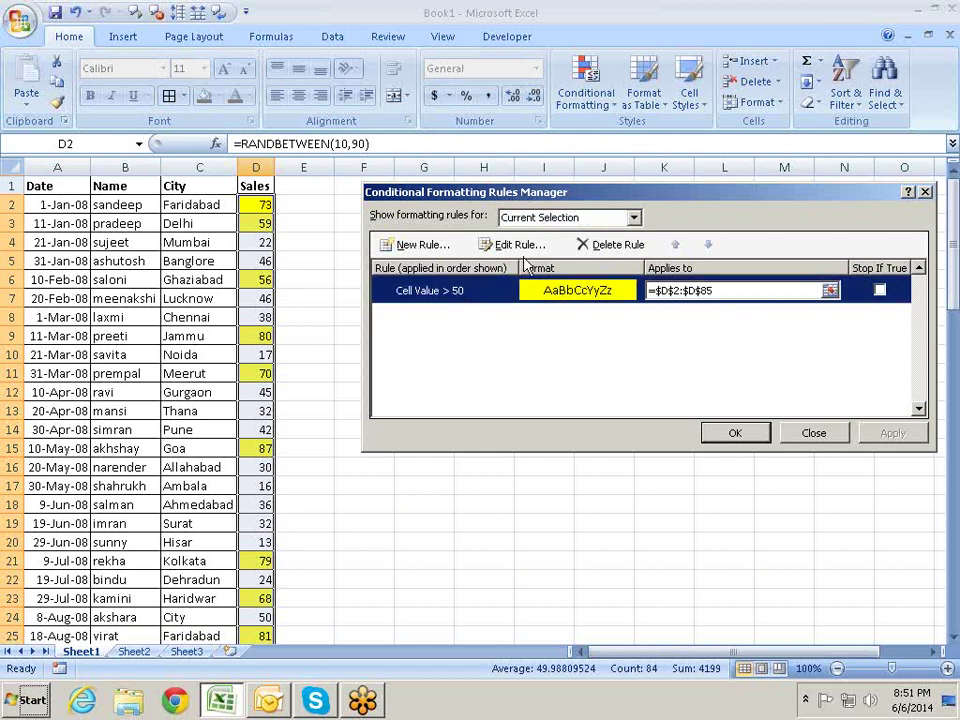
left_click(632, 245)
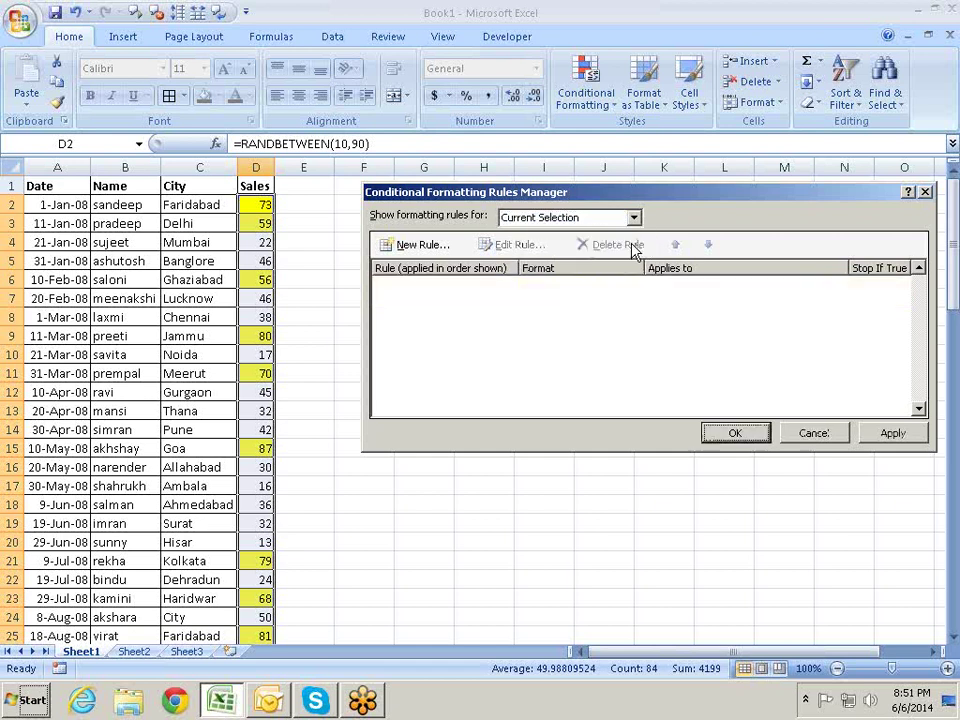
left_click(905, 432)
left_click(735, 432)
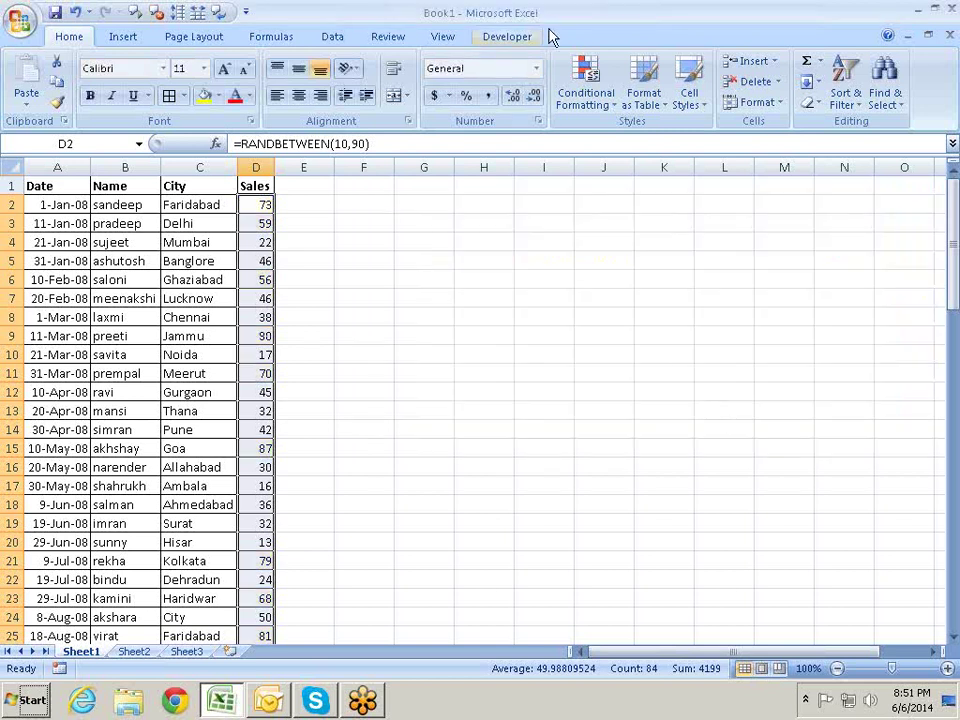
left_click(591, 100)
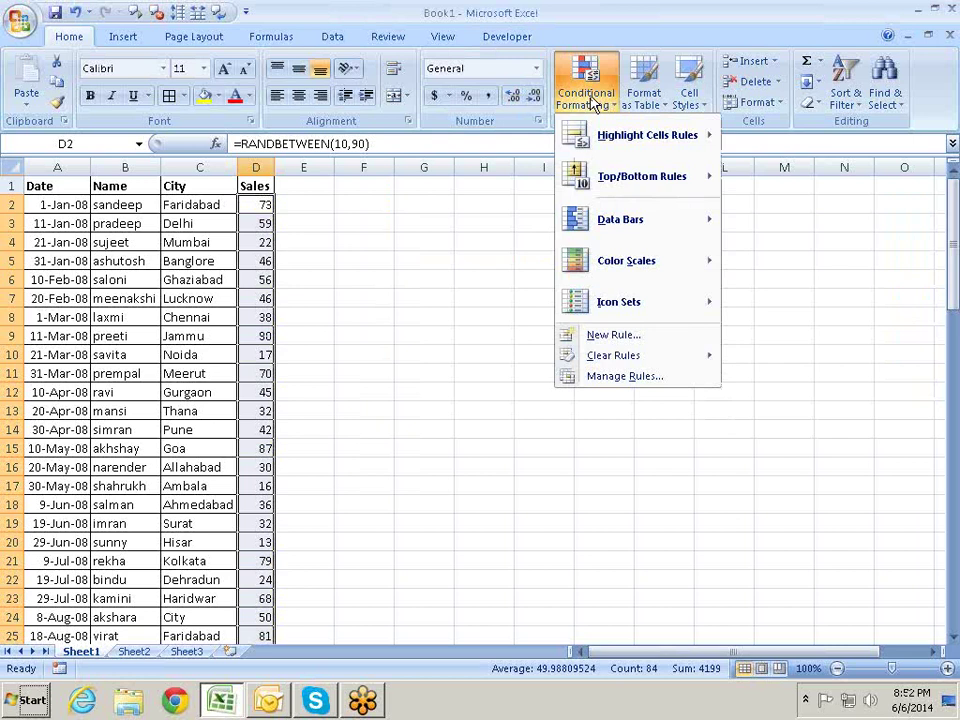
mouse_move(630, 138)
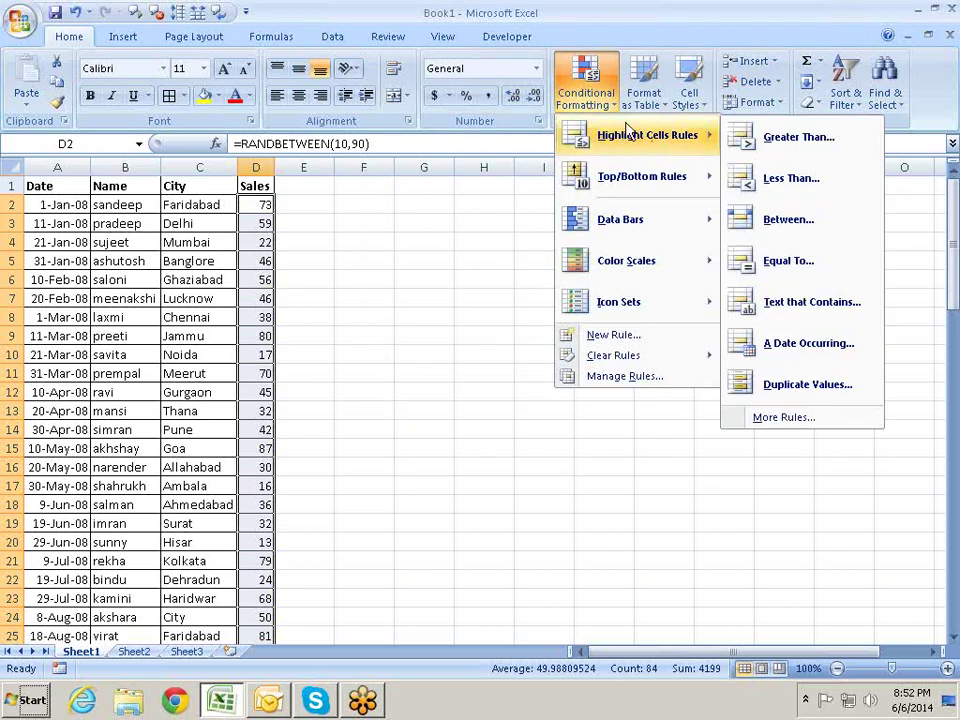
left_click(786, 180)
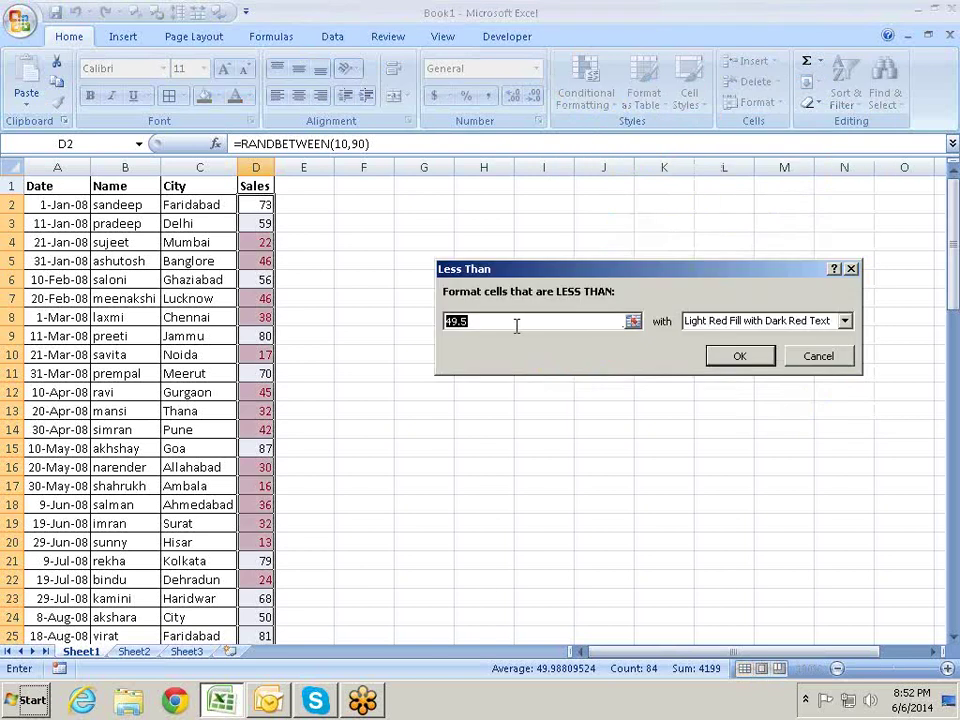
type("50")
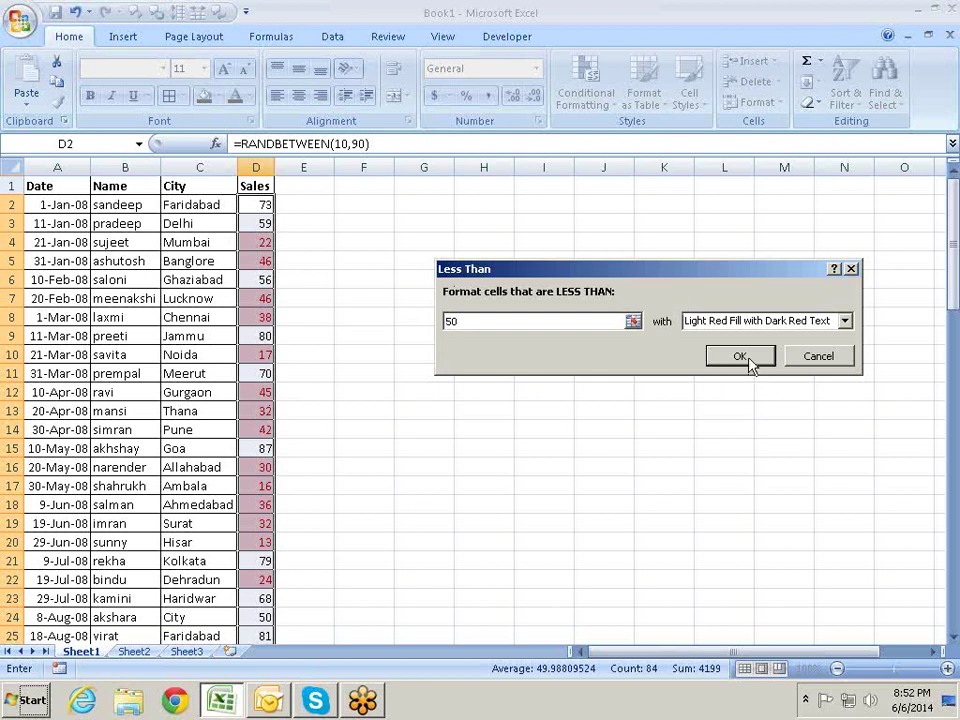
key("Escape")
left_click(586, 95)
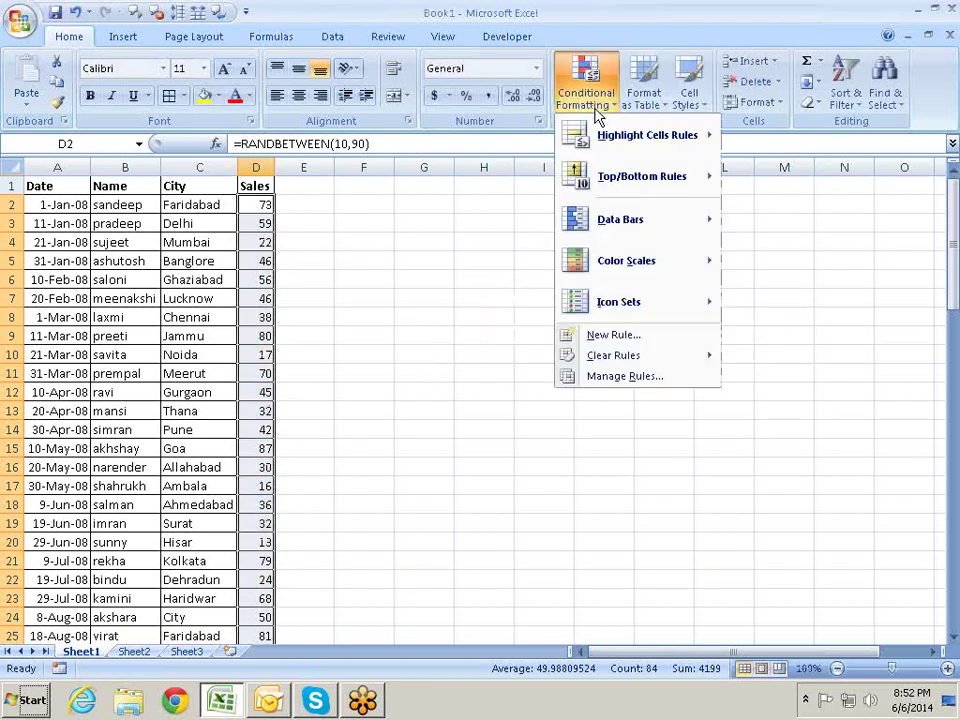
mouse_move(700, 137)
left_click(778, 220)
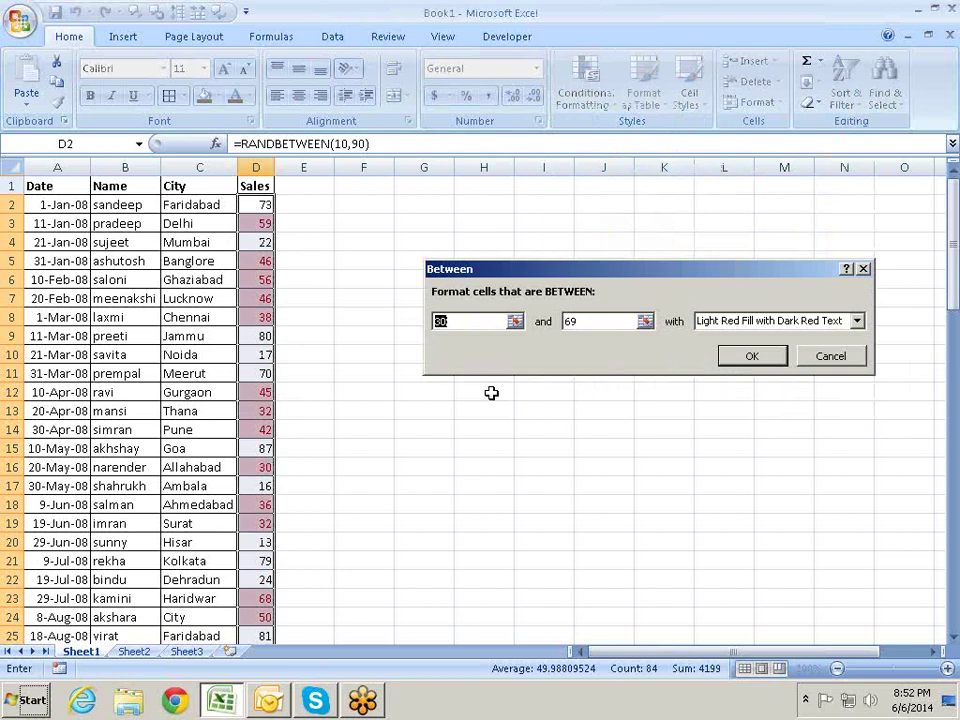
key("Tab")
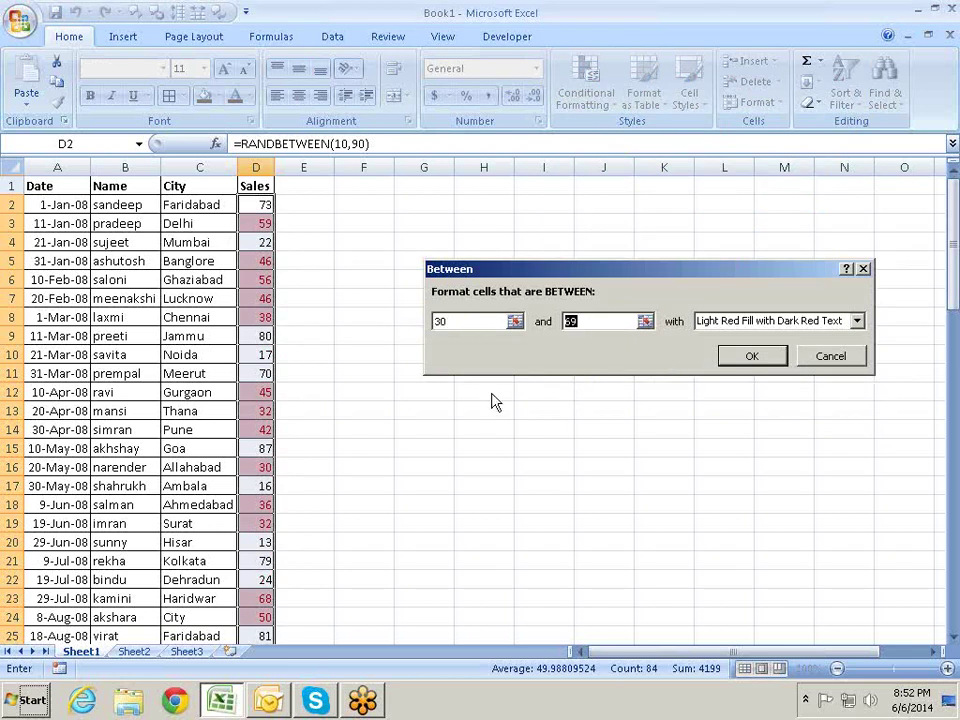
type("50")
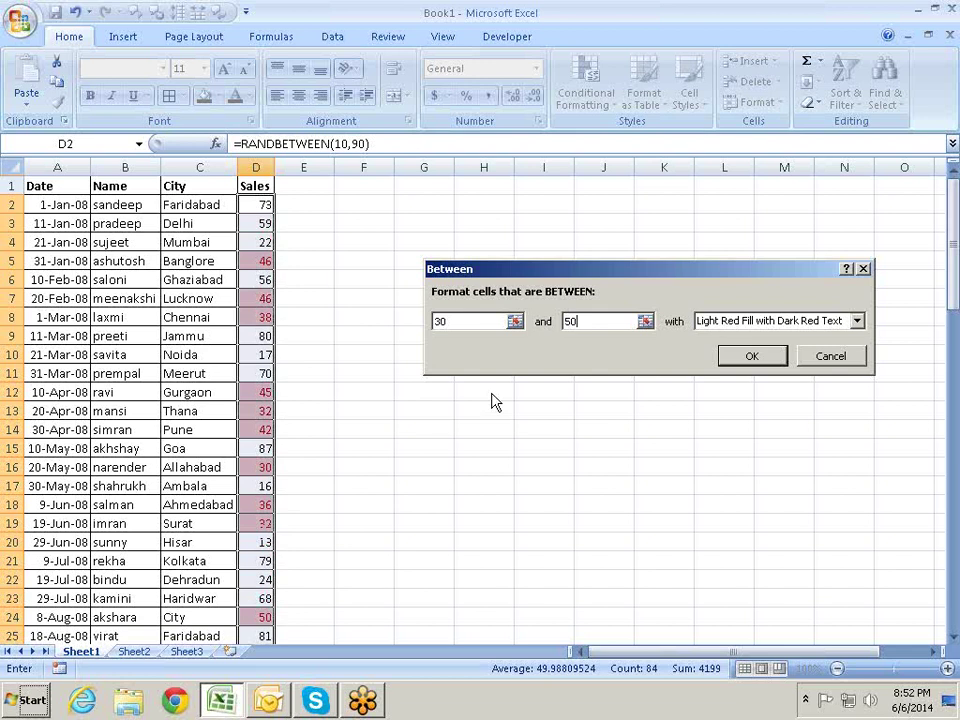
key("Escape")
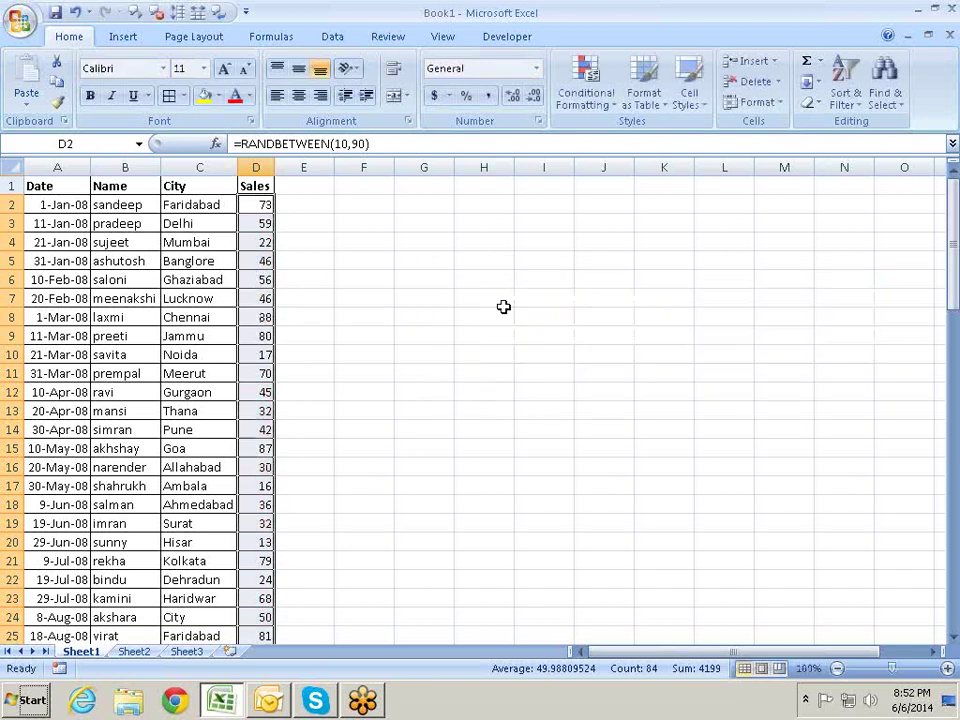
left_click(600, 90)
mouse_move(703, 146)
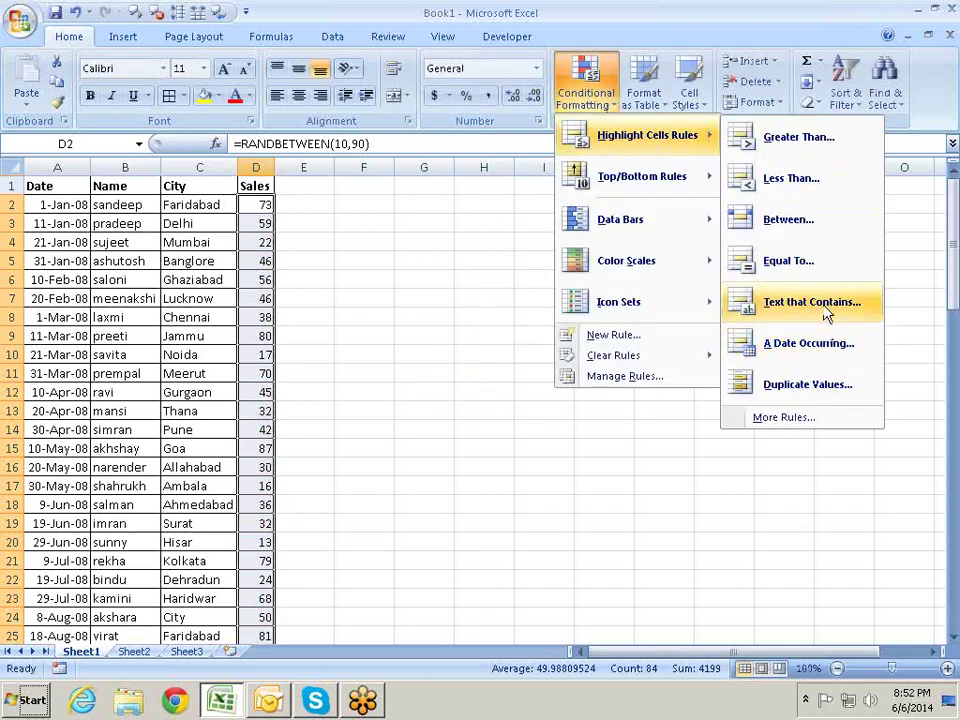
left_click(800, 264)
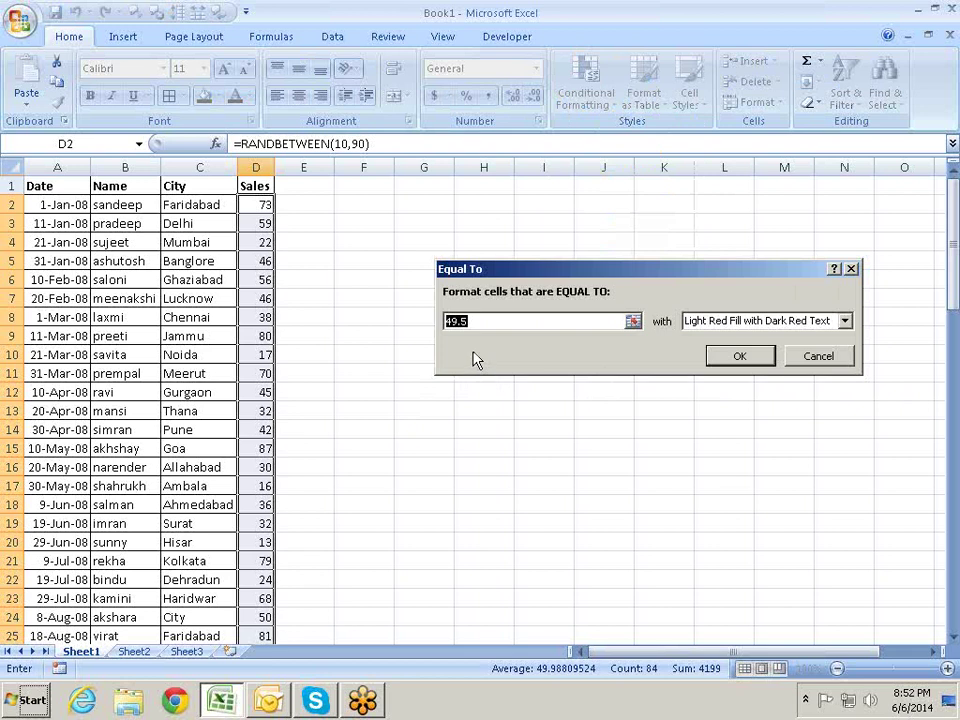
type("5")
type("6")
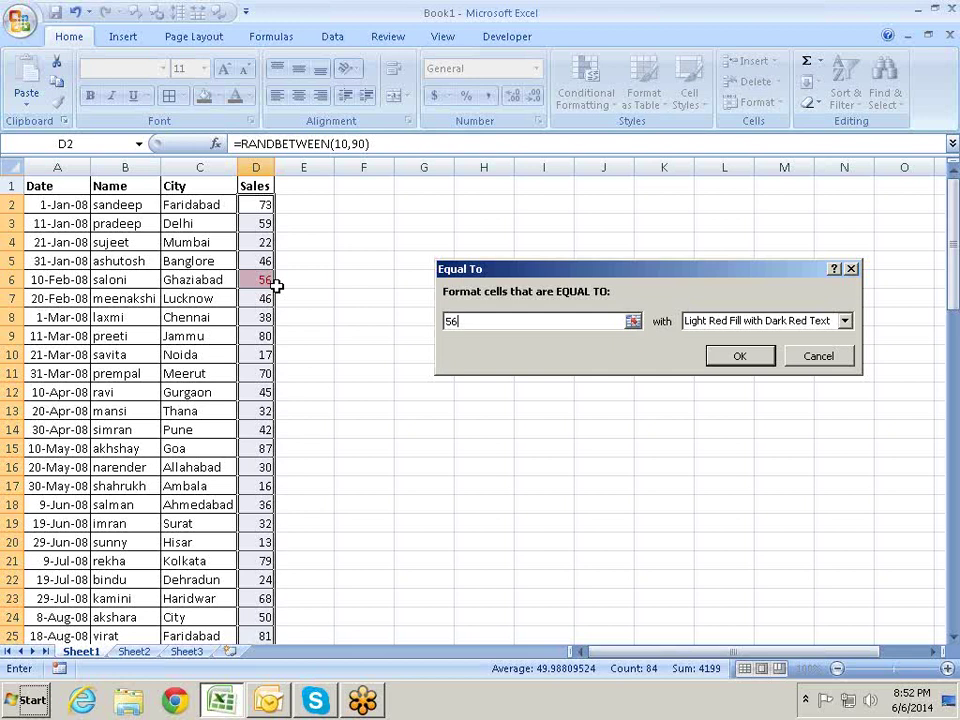
key("Return")
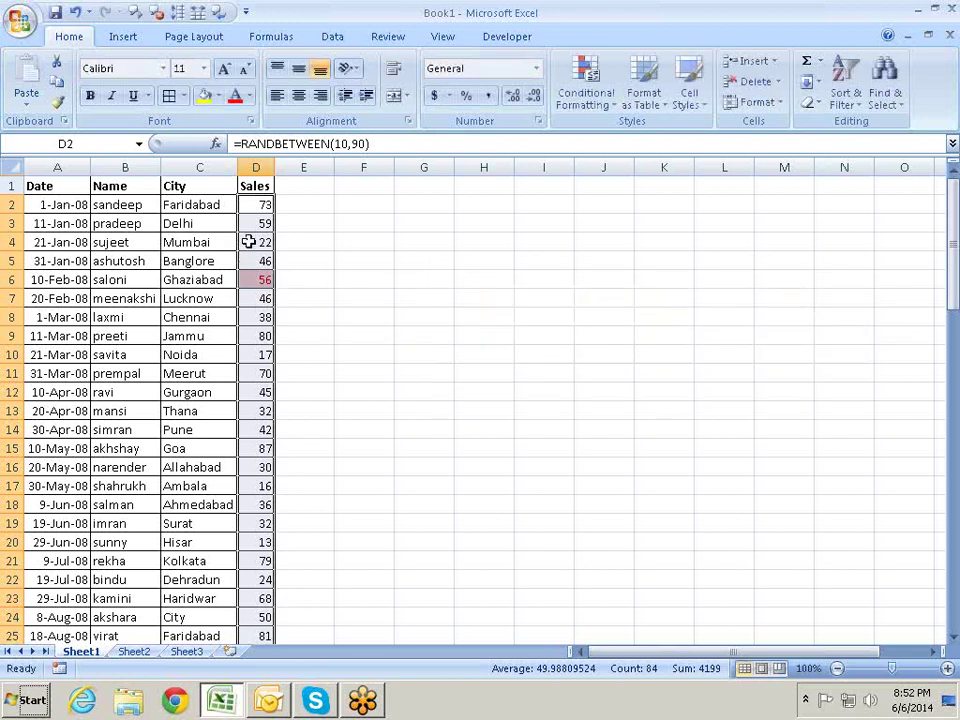
left_click(248, 242)
type("56")
key("Return")
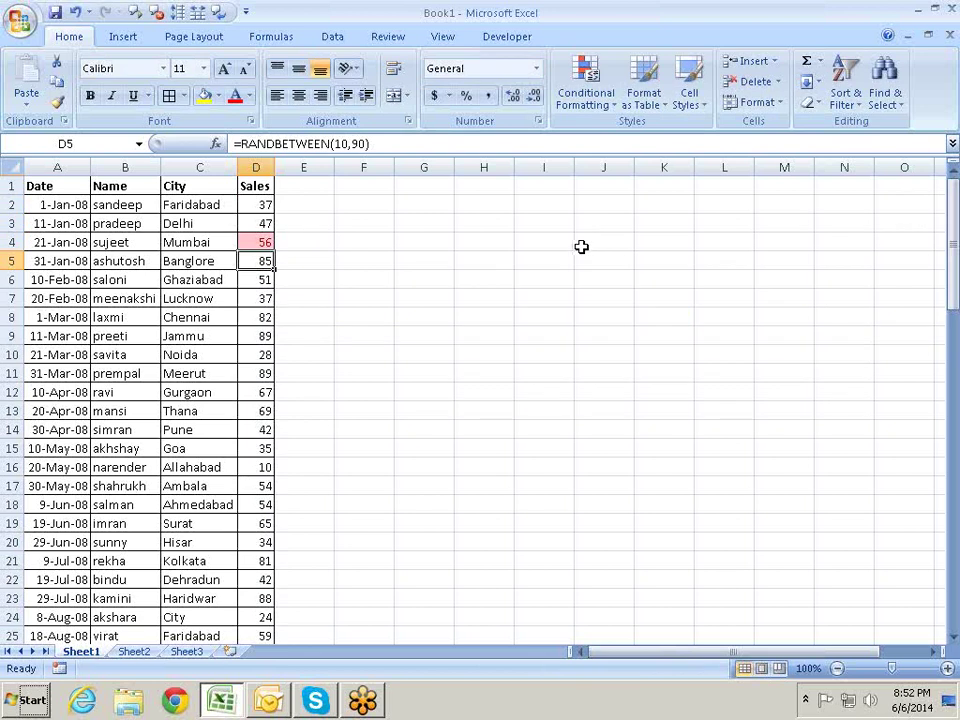
key("ctrl+z")
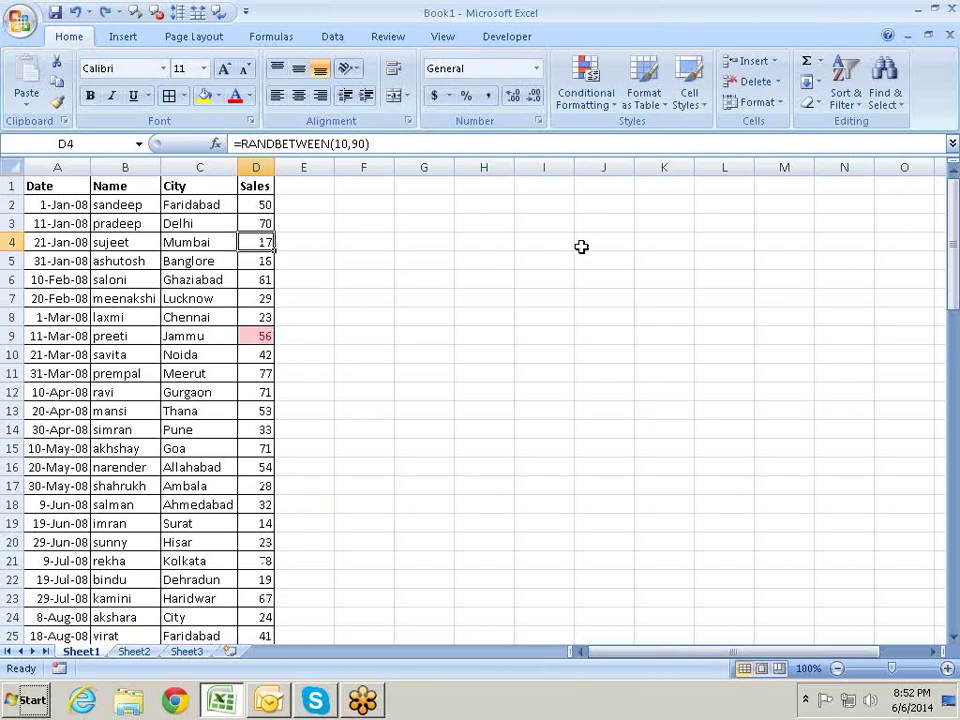
key("ctrl+z")
Browse the Conditional Formatting menu, then select the whole Name column of data.
left_click(590, 116)
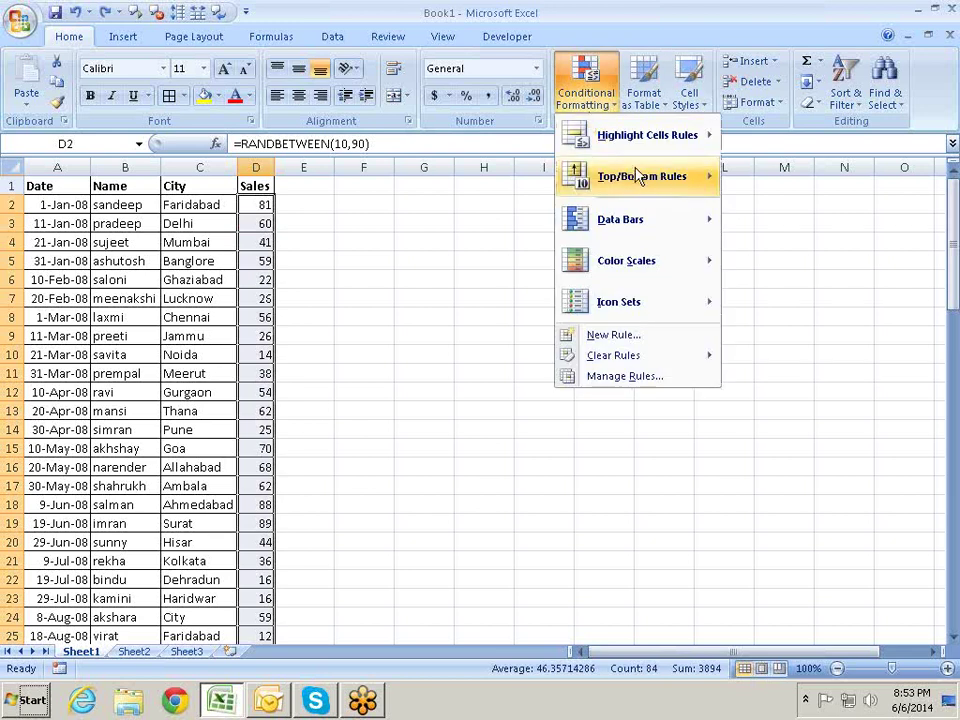
mouse_move(650, 138)
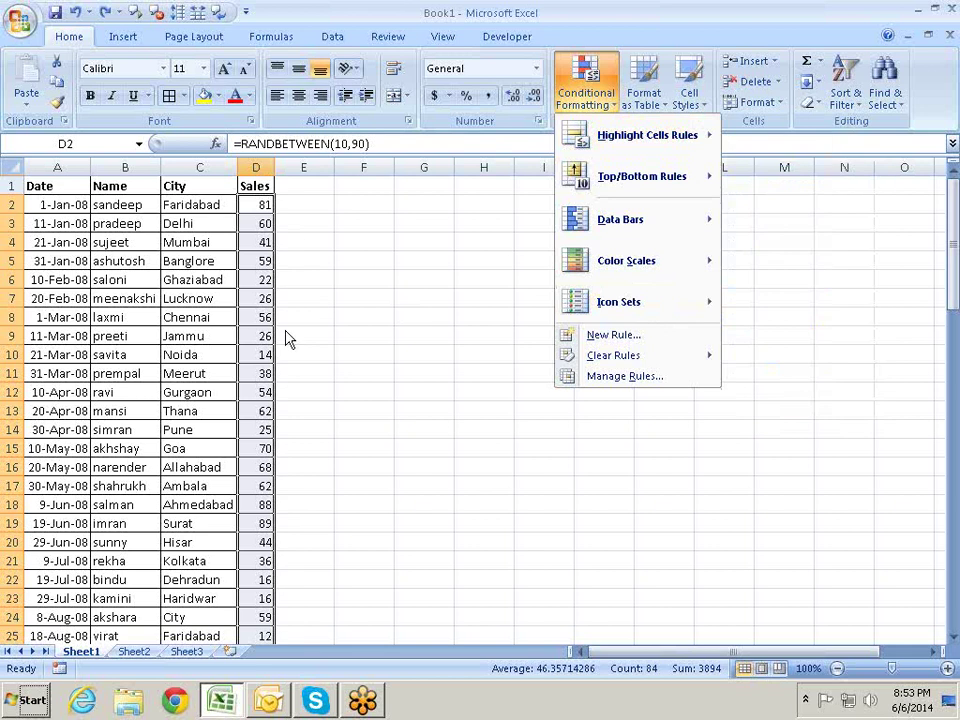
mouse_move(695, 146)
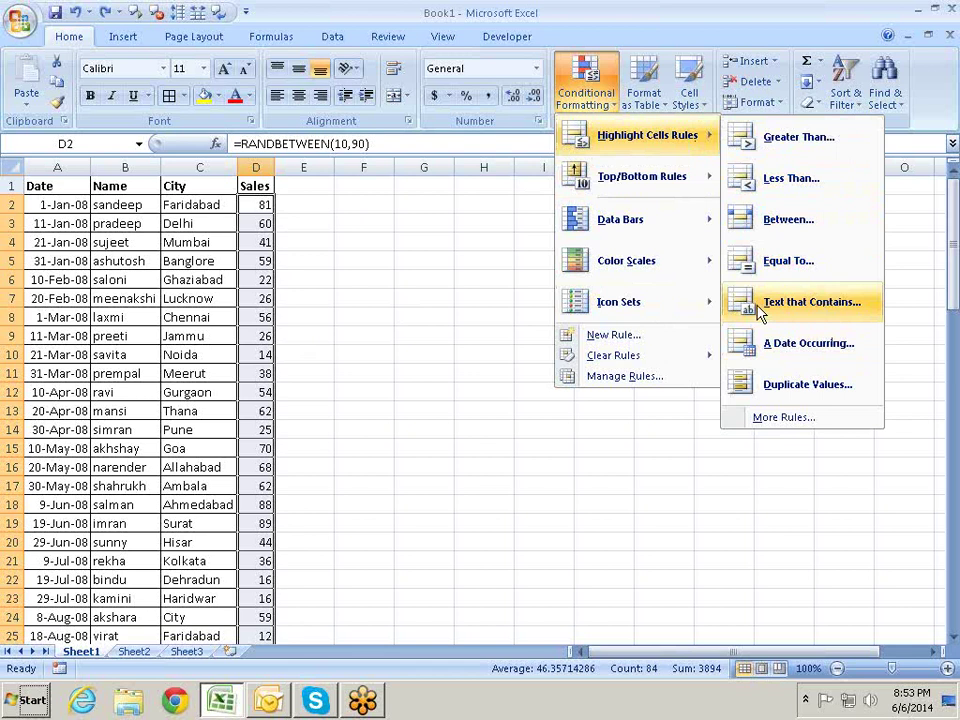
left_click(111, 189)
left_click(113, 203)
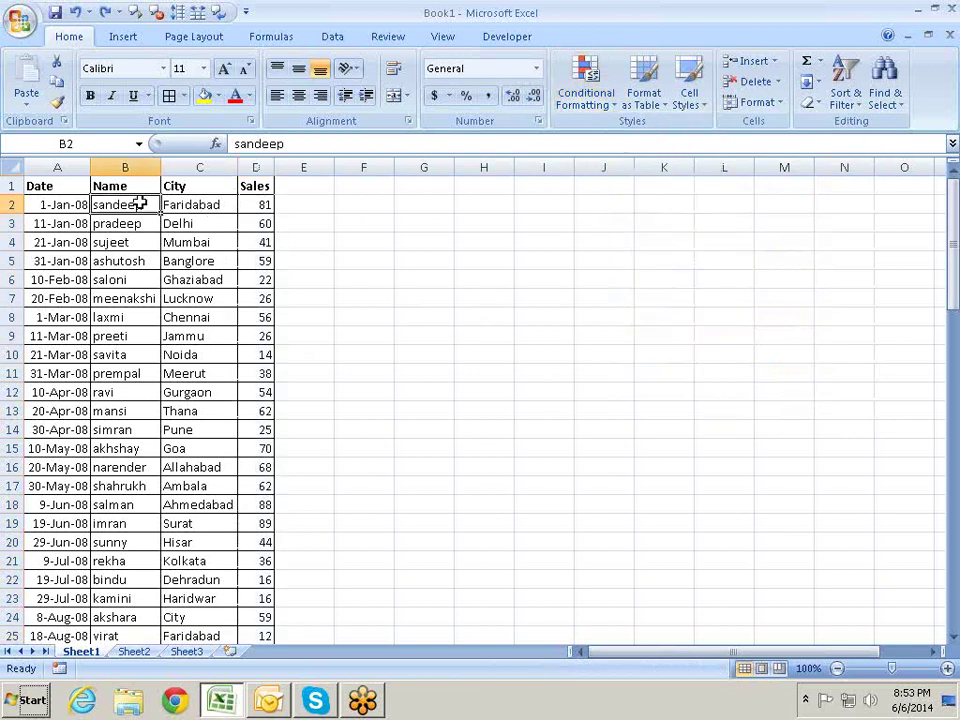
key("ctrl+shift+Down")
scroll(135, 155, "up", 6)
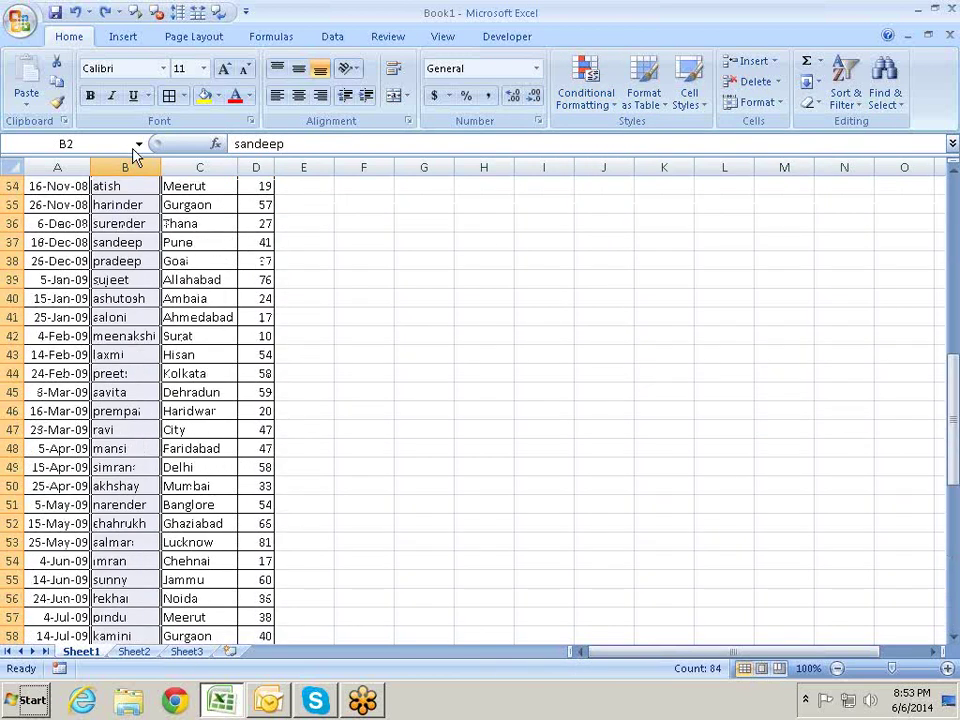
scroll(135, 155, "up", 14)
Preview a Text That Contains highlight on the names with different search text, then cancel it.
left_click(588, 92)
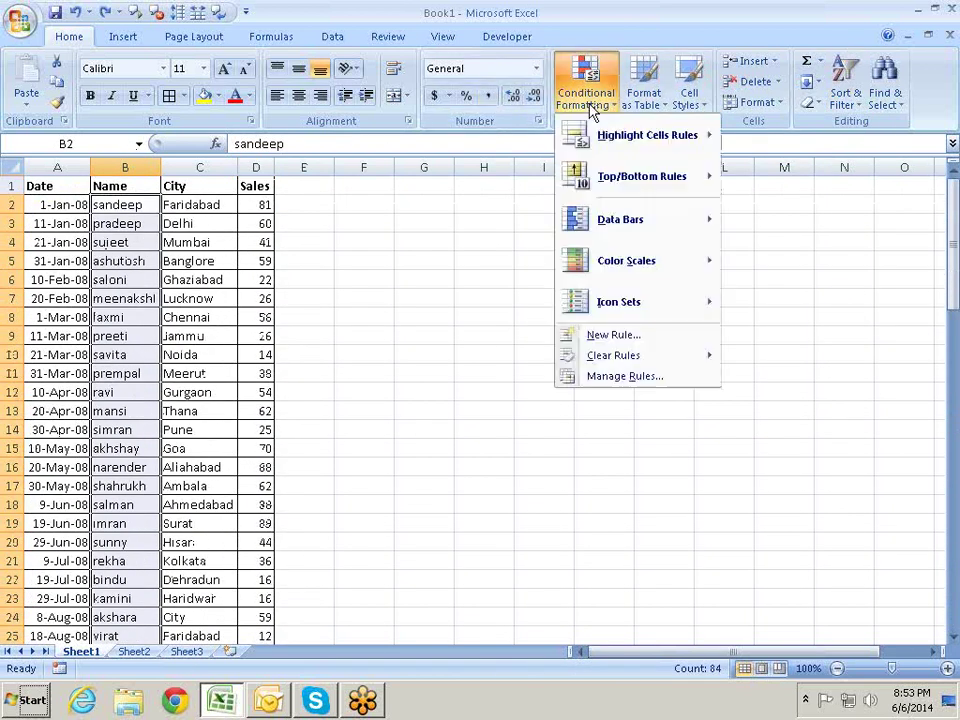
left_click(745, 305)
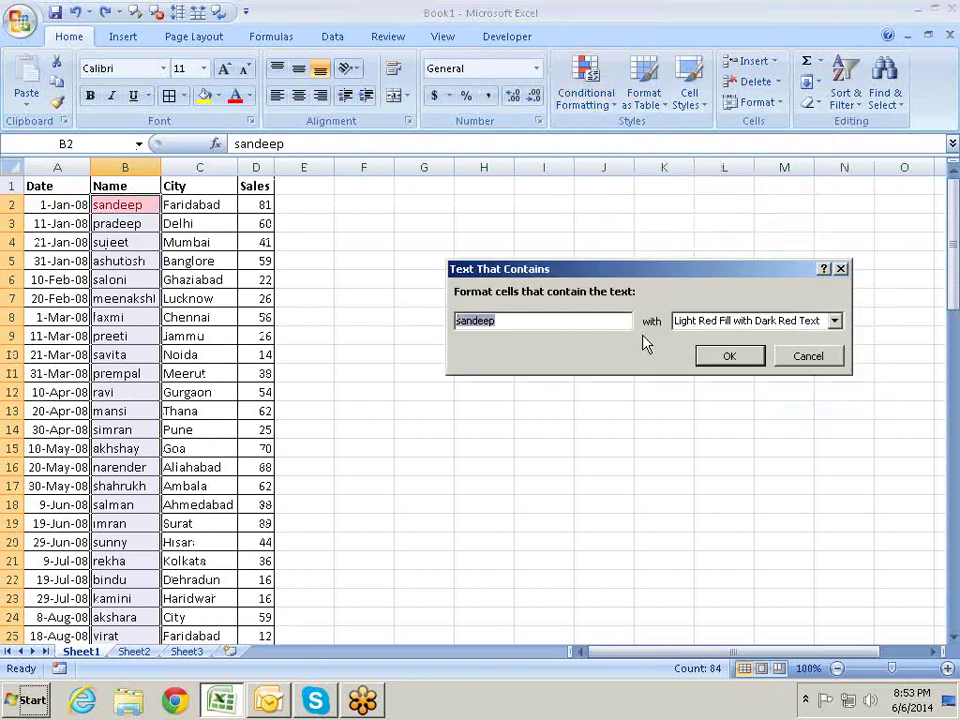
type("ee")
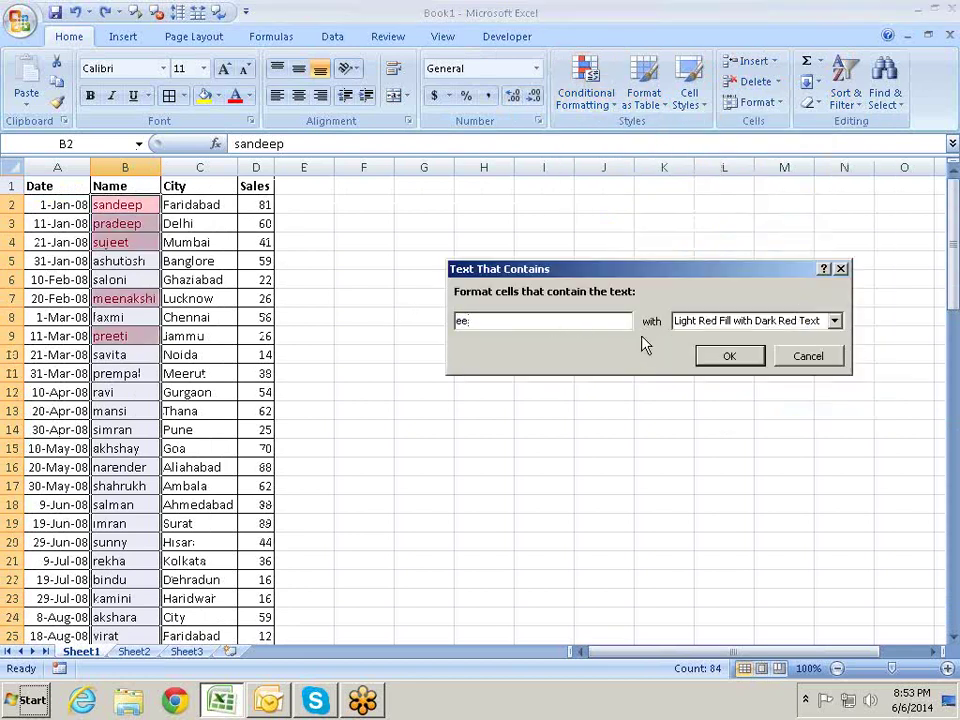
key("BackSpace")
key("BackSpace")
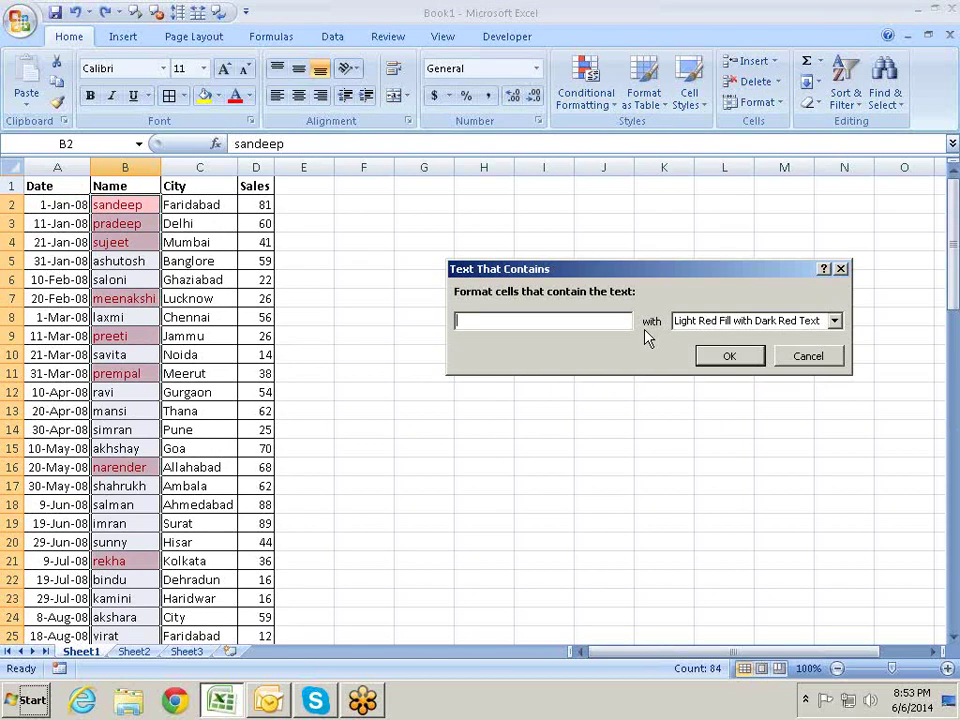
type("l")
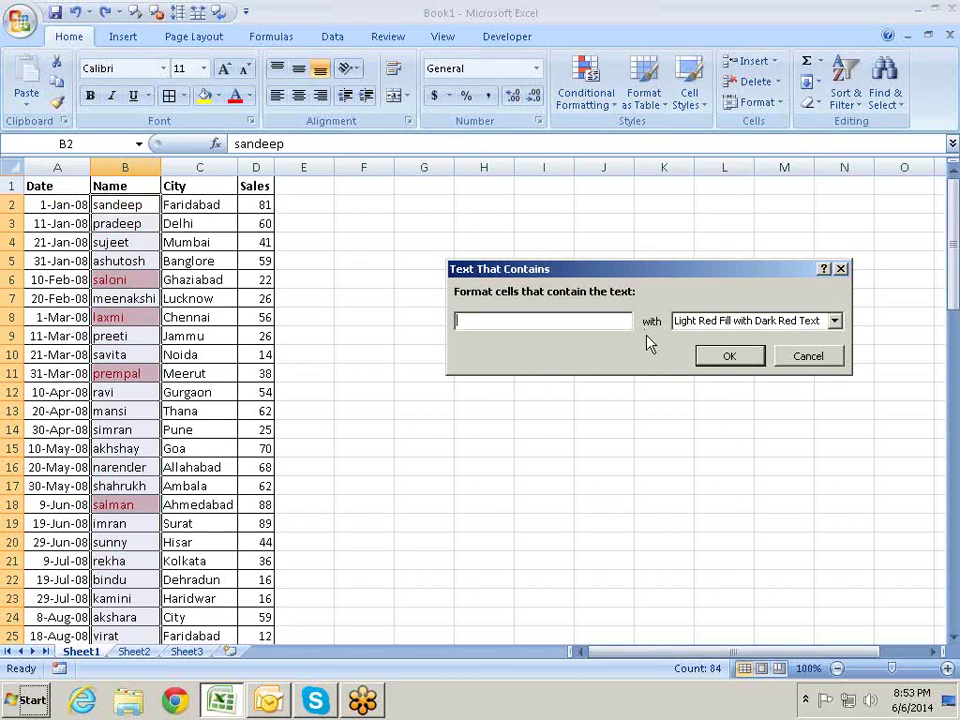
type("k")
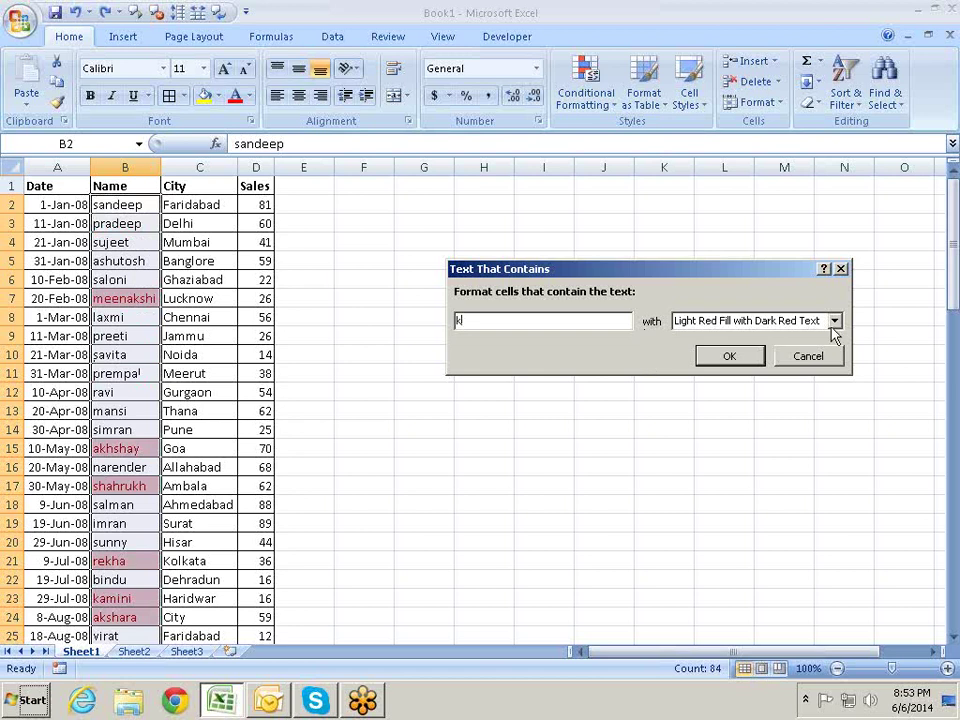
left_click(806, 356)
left_click(592, 100)
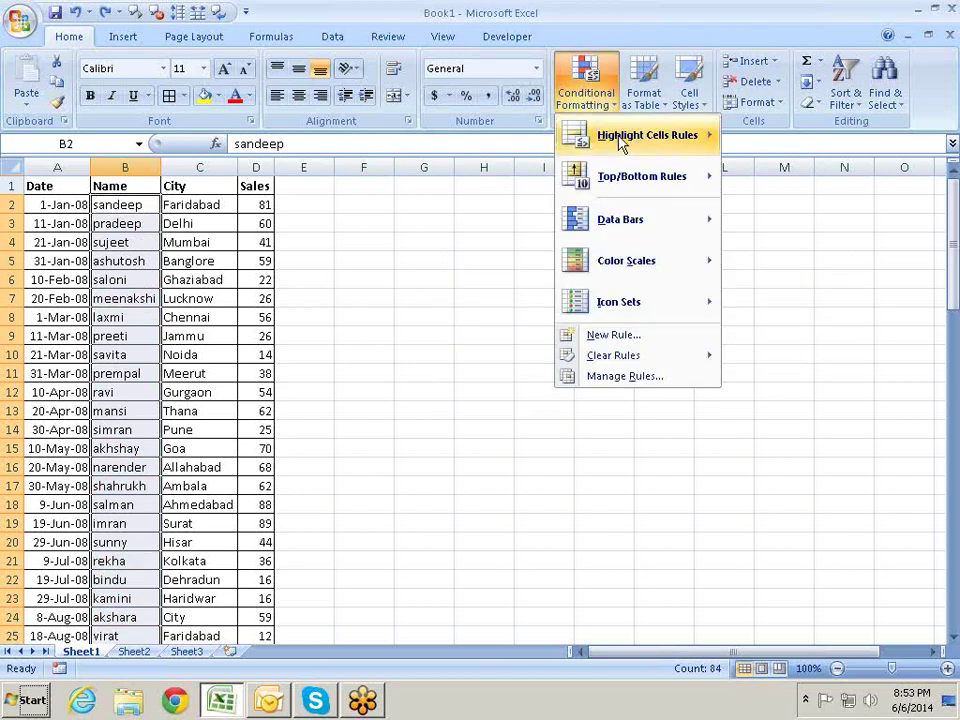
Select the Date column values from A2 down to the last row.
mouse_move(618, 141)
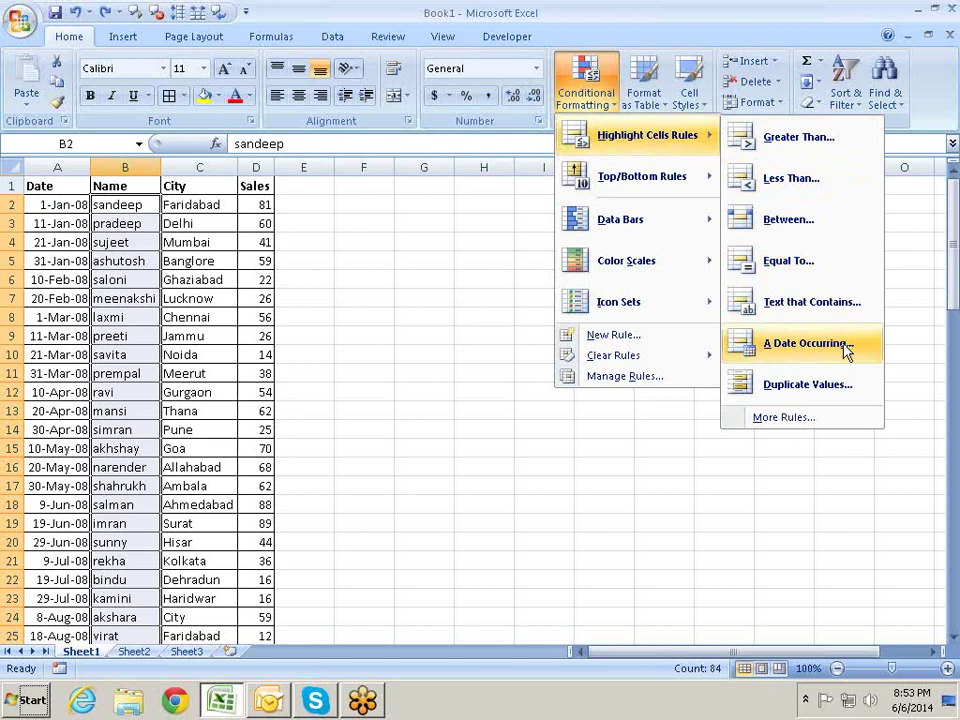
key("Escape")
left_click(88, 221)
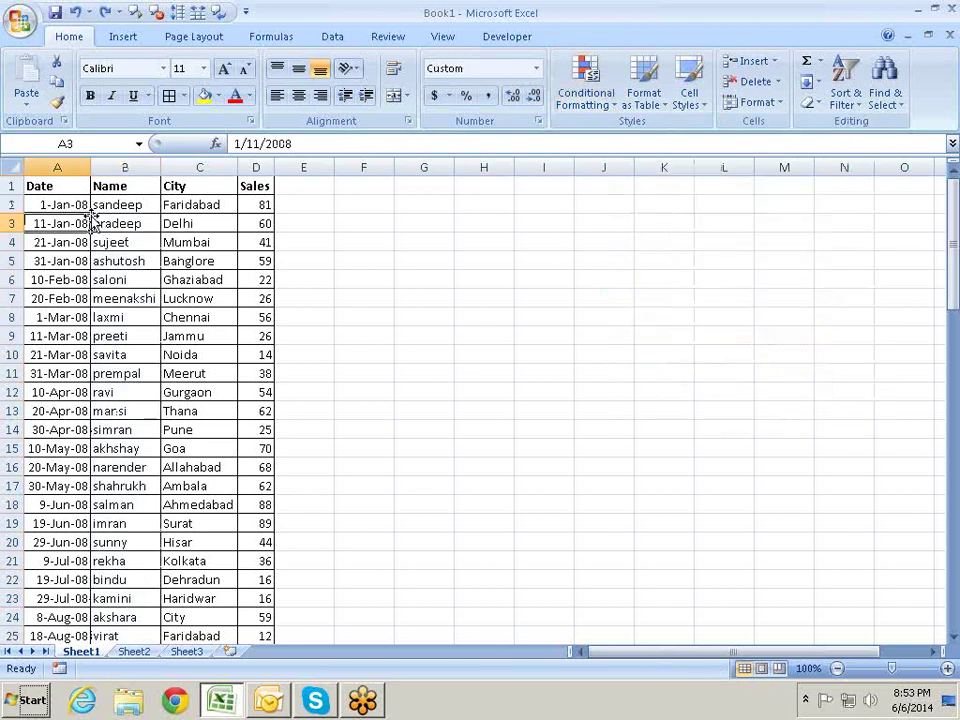
left_click(92, 207)
key("ctrl+shift+Down")
scroll(188, 193, "up", 5)
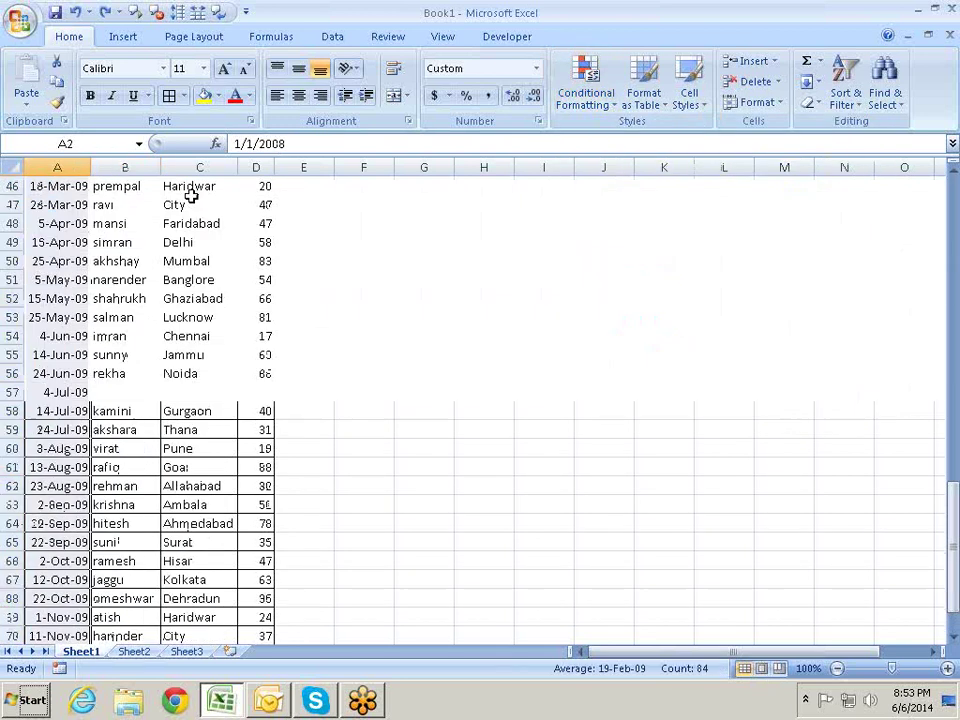
scroll(177, 218, "up", 14)
scroll(177, 218, "up", 1)
Start an A Date Occurring rule and preview Today, Tomorrow, In the last 7 days and Last week.
left_click(586, 85)
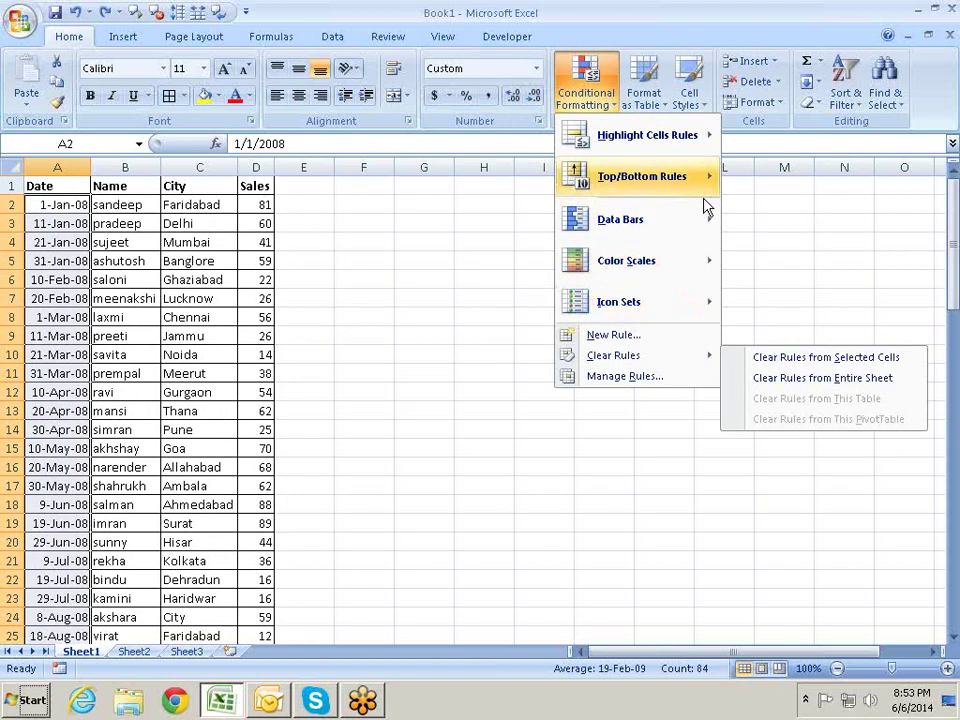
mouse_move(678, 167)
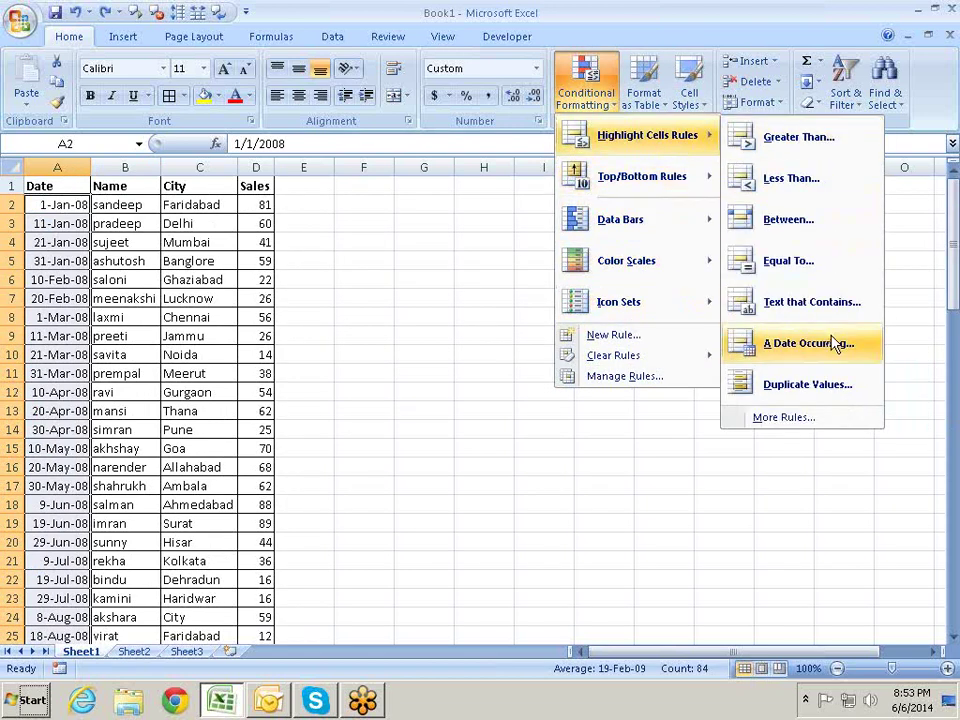
left_click(818, 347)
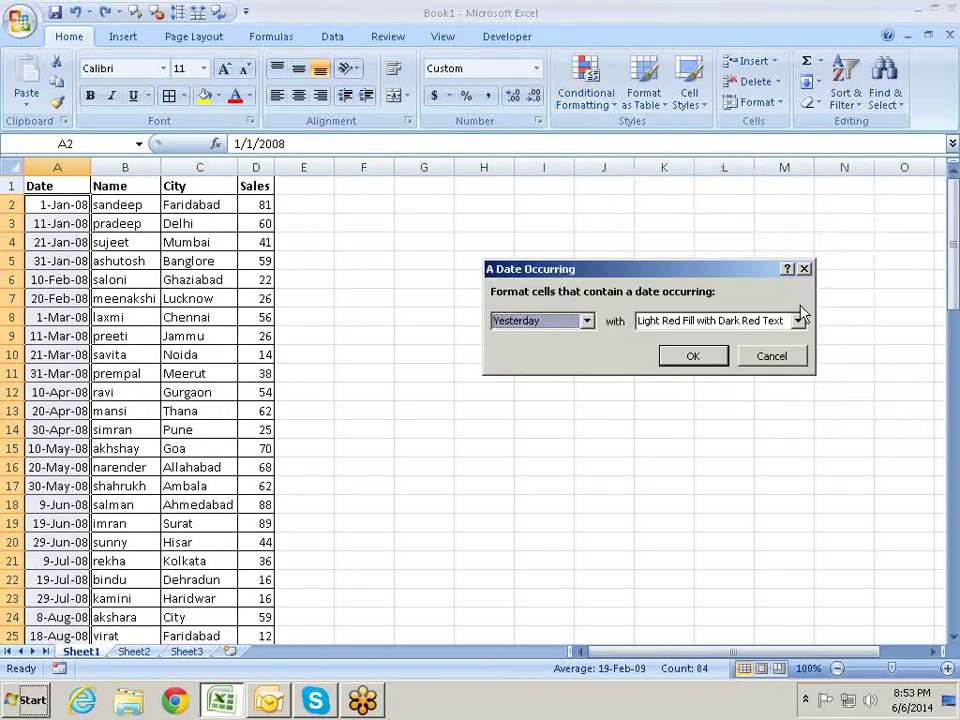
left_click(588, 325)
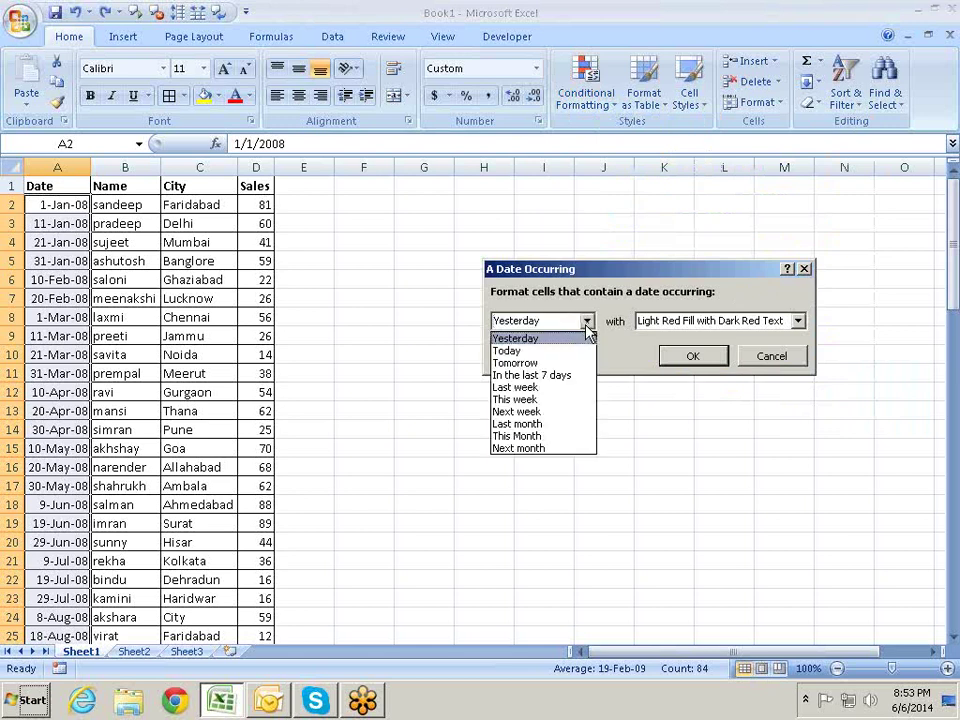
left_click(573, 351)
left_click(590, 328)
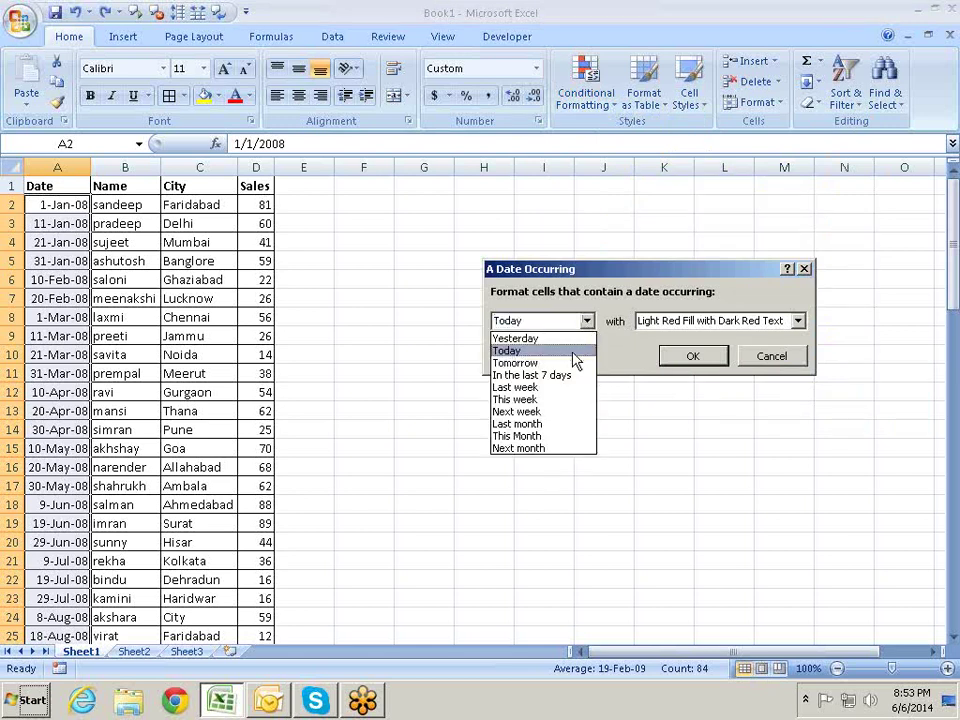
left_click(574, 366)
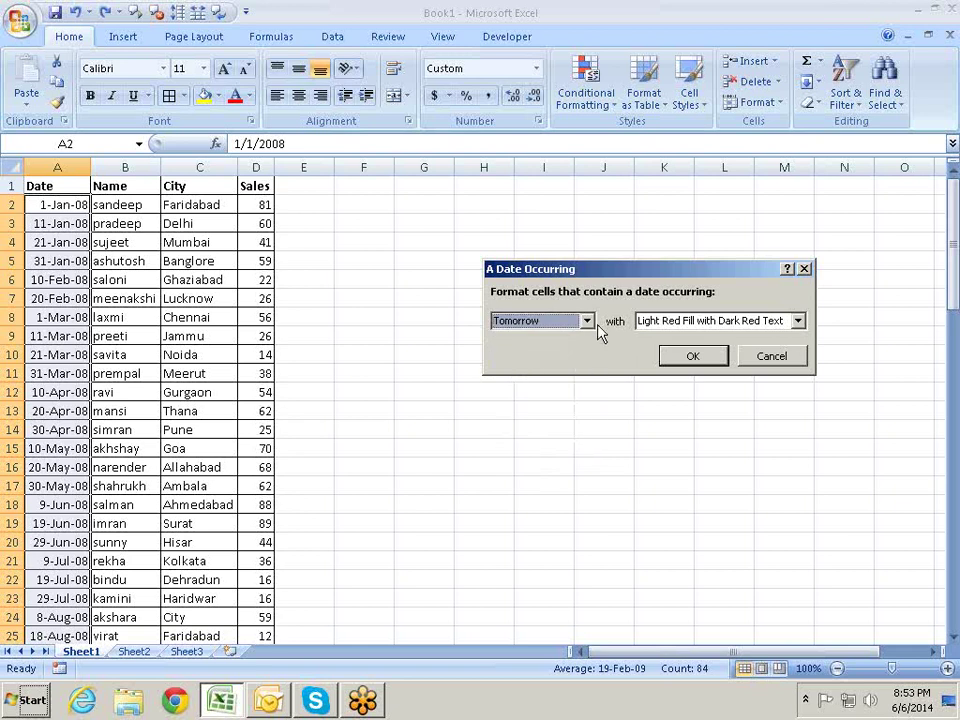
left_click(589, 326)
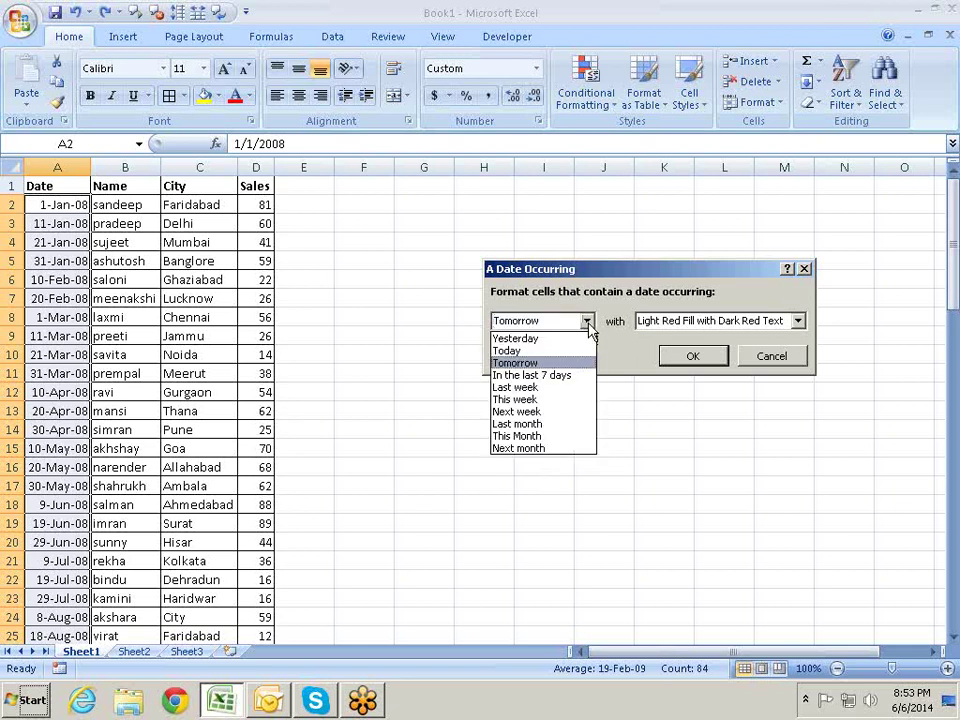
left_click(568, 377)
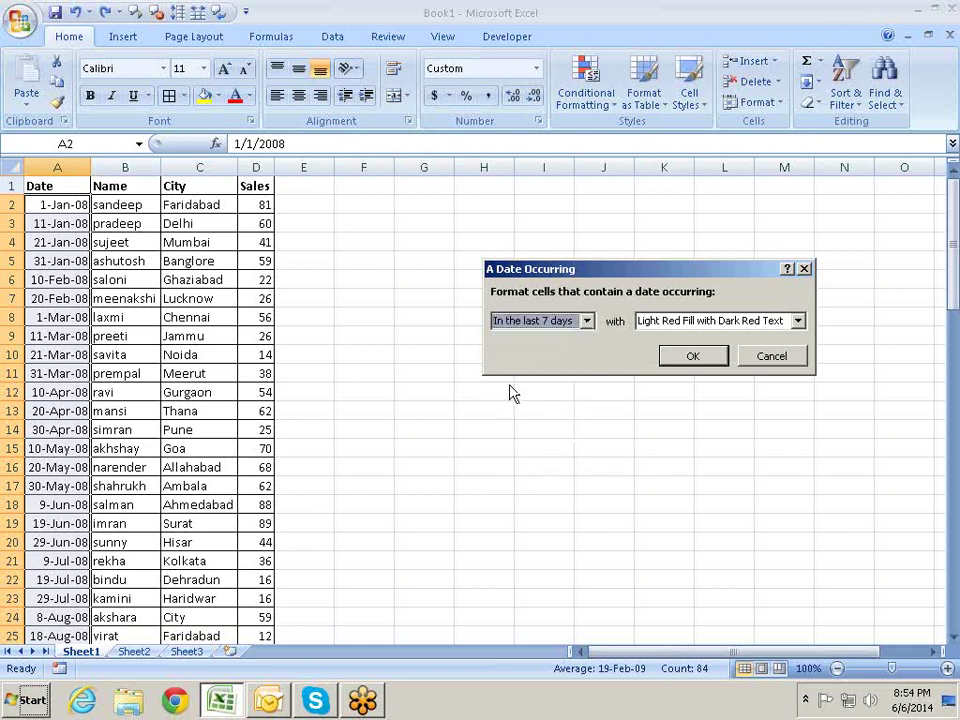
left_click(587, 322)
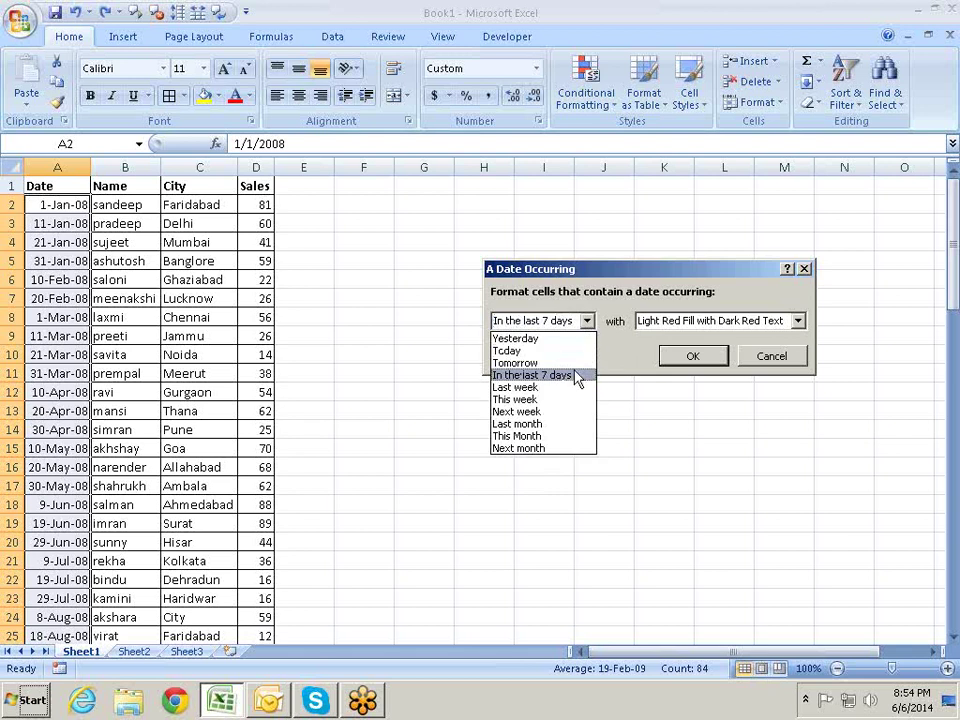
left_click(570, 389)
Choose This Month as the date period and apply the rule to the dates.
left_click(587, 321)
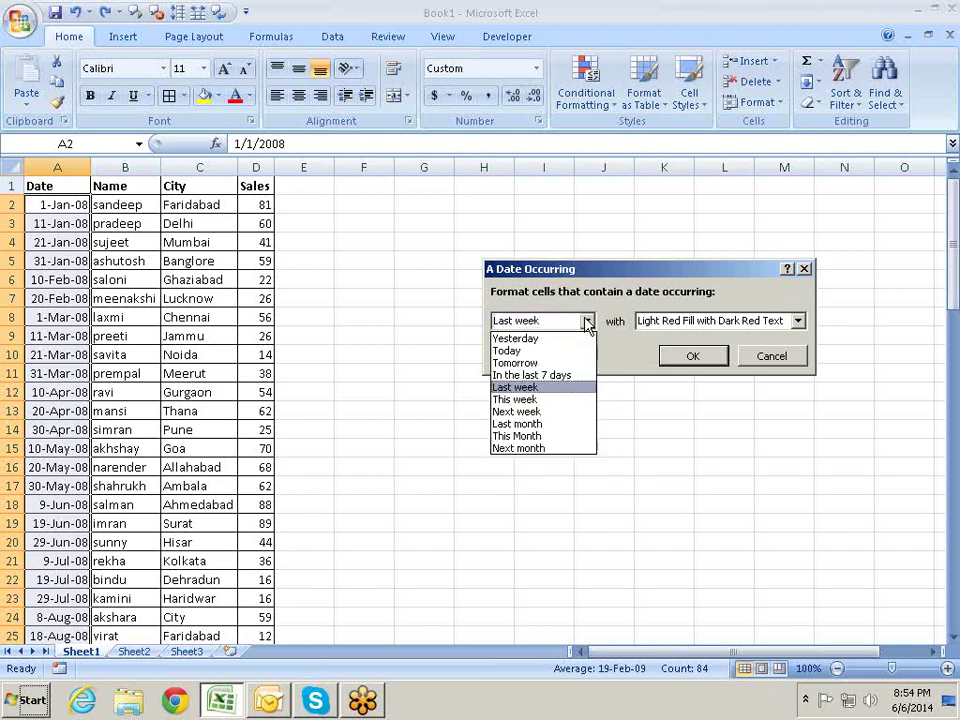
left_click(555, 438)
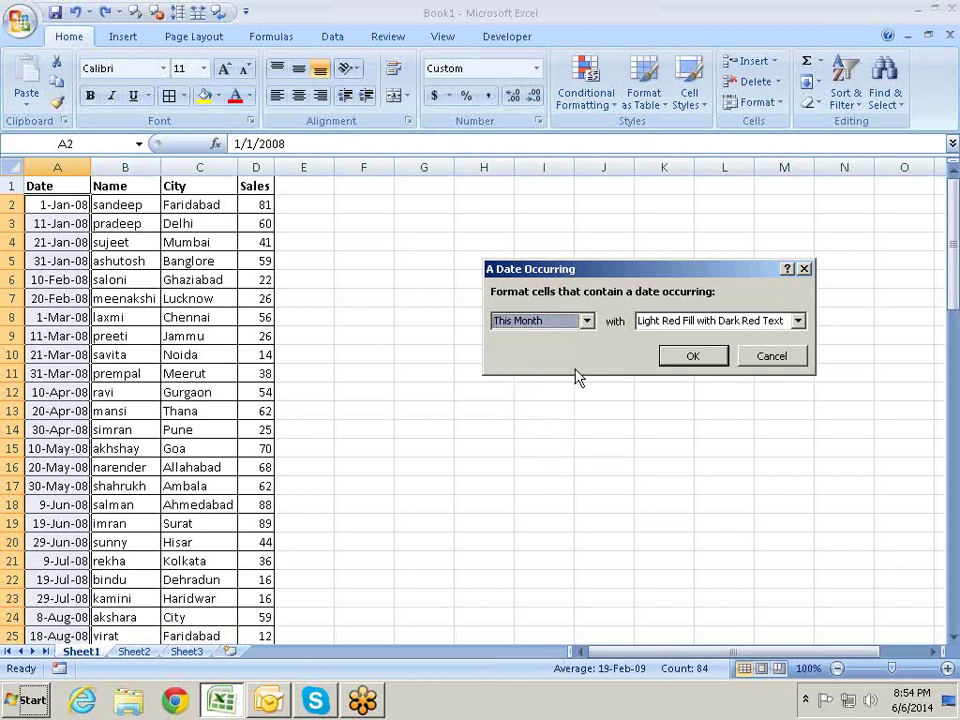
left_click(693, 356)
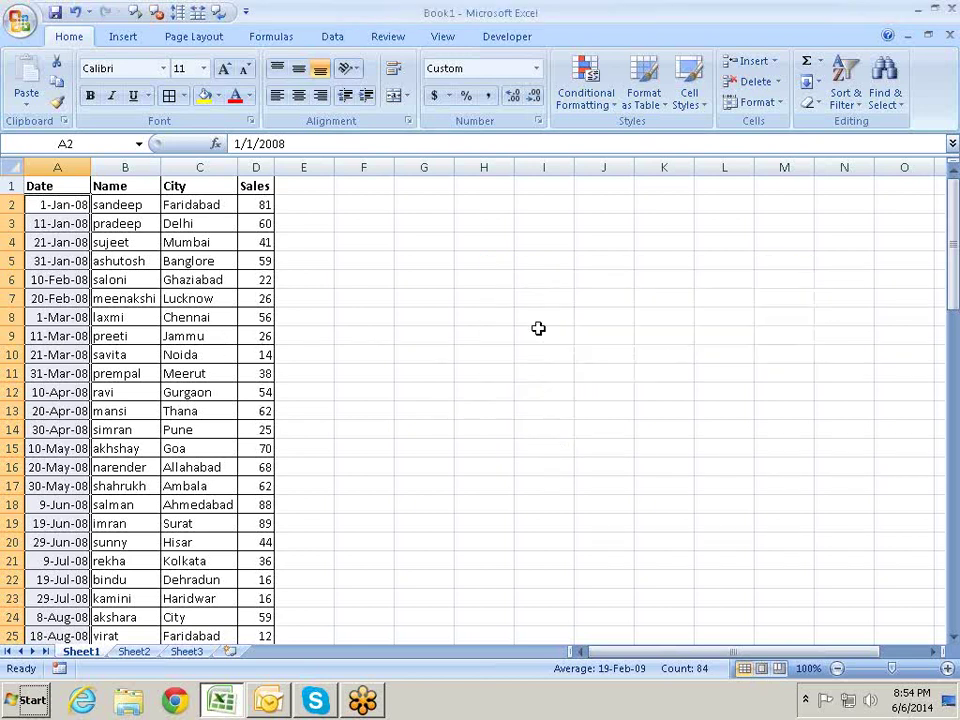
scroll(420, 321, "down", 8)
scroll(427, 324, "down", 9)
scroll(420, 330, "down", 9)
scroll(411, 336, "up", 10)
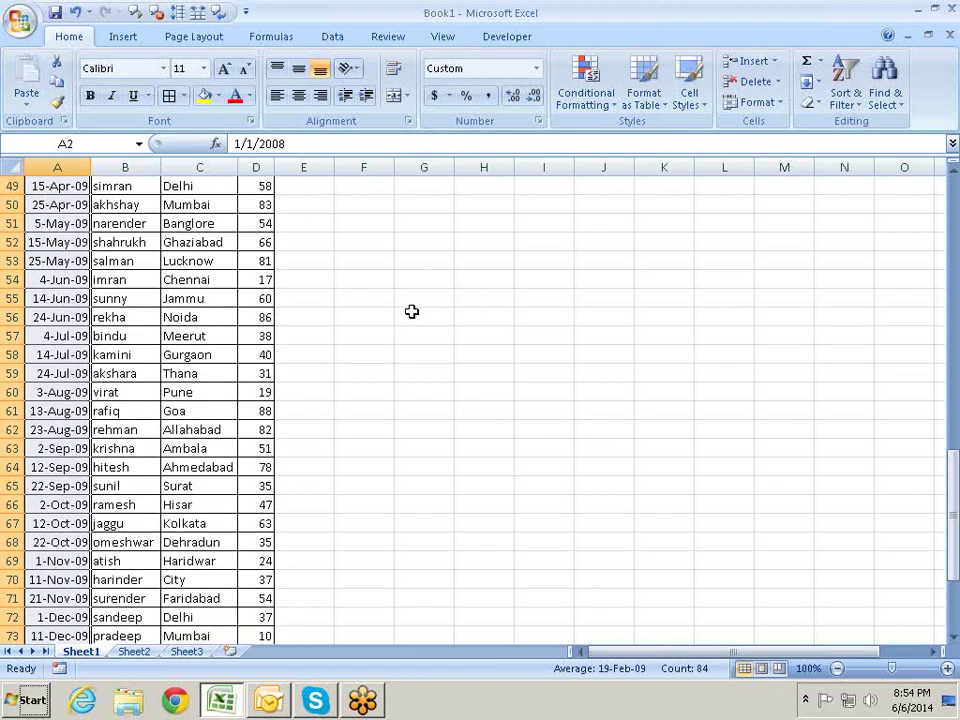
scroll(405, 325, "up", 16)
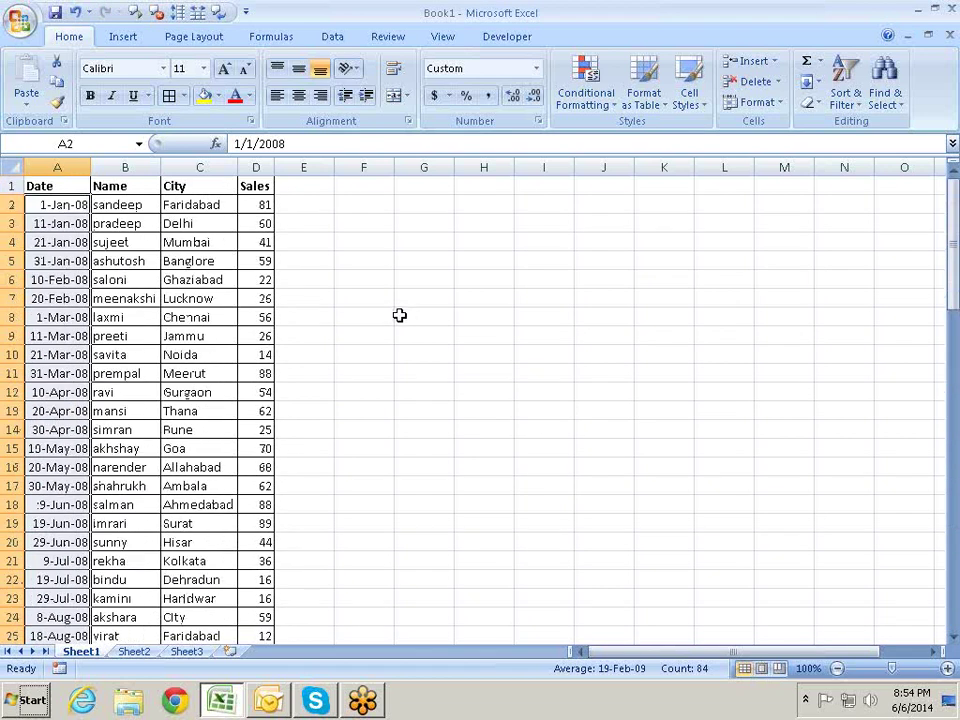
Check Manage Rules for the date cells, which lists no conditional formatting rules.
left_click(591, 108)
mouse_move(648, 140)
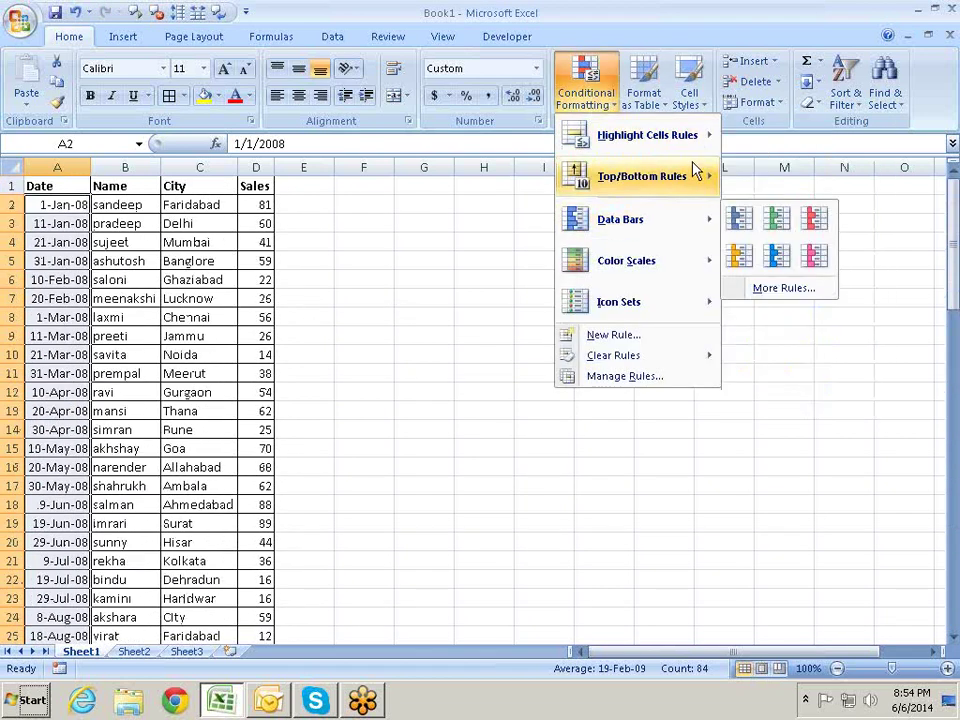
left_click(840, 390)
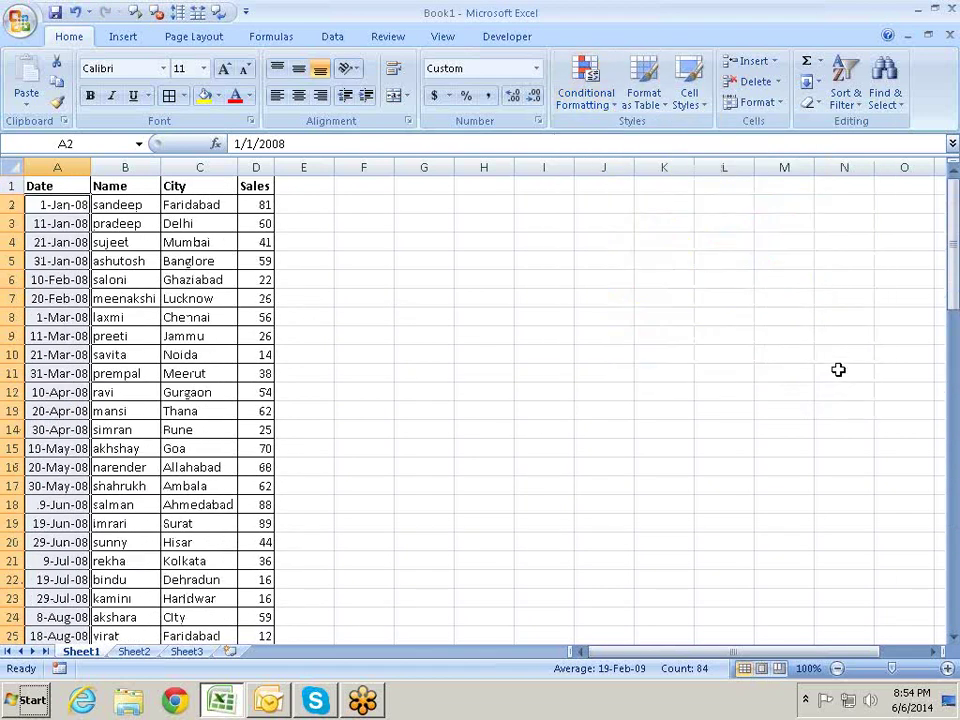
left_click(585, 100)
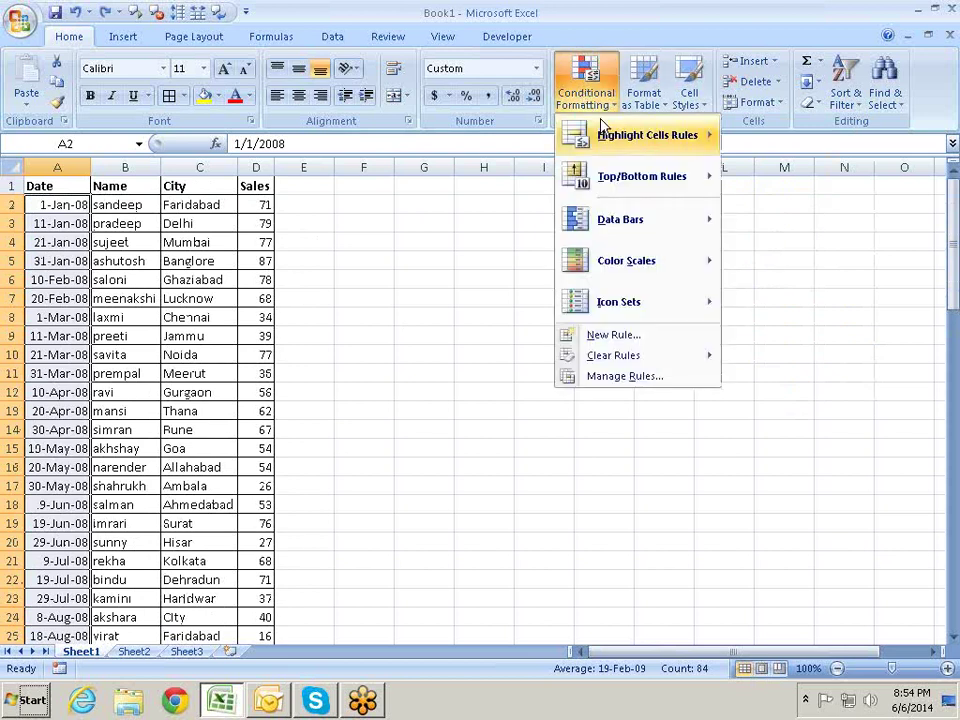
left_click(657, 390)
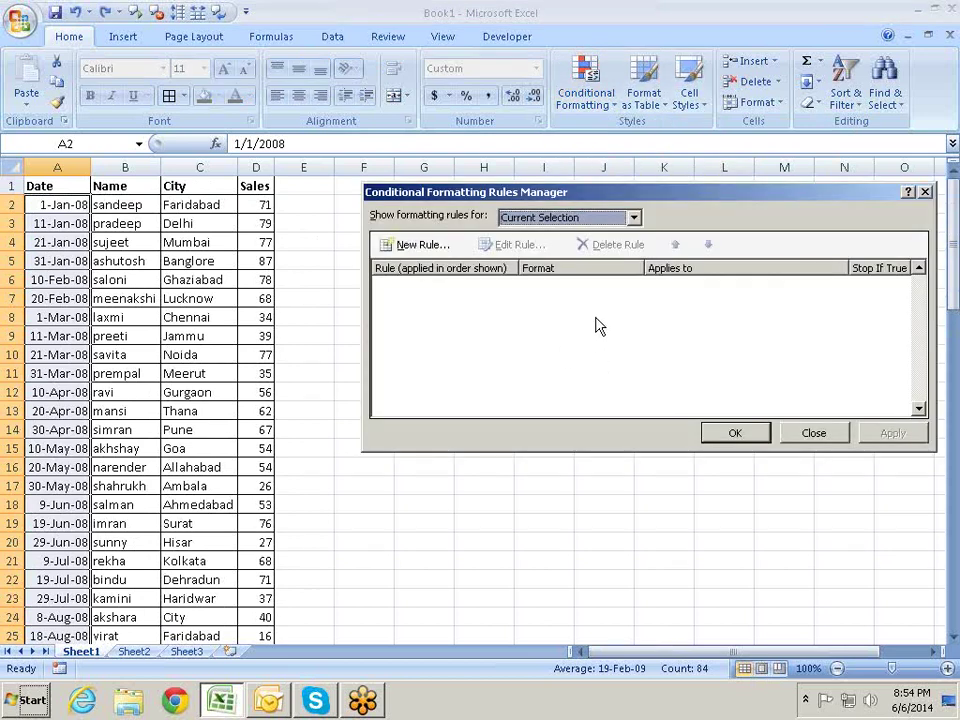
key("Escape")
left_click(596, 105)
mouse_move(679, 133)
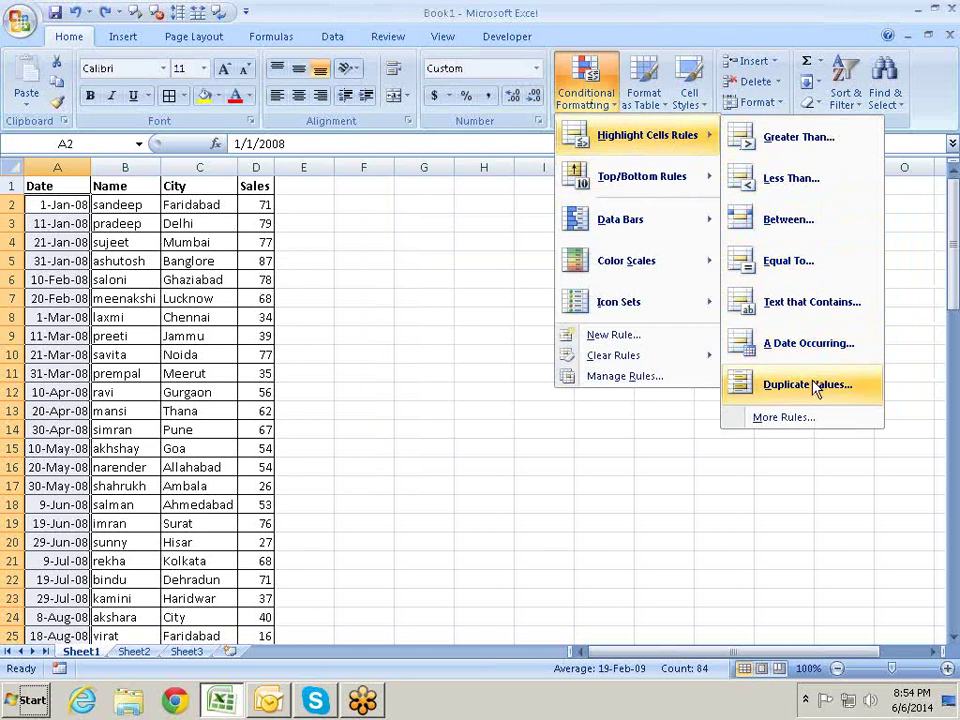
left_click(137, 231)
left_click(140, 226)
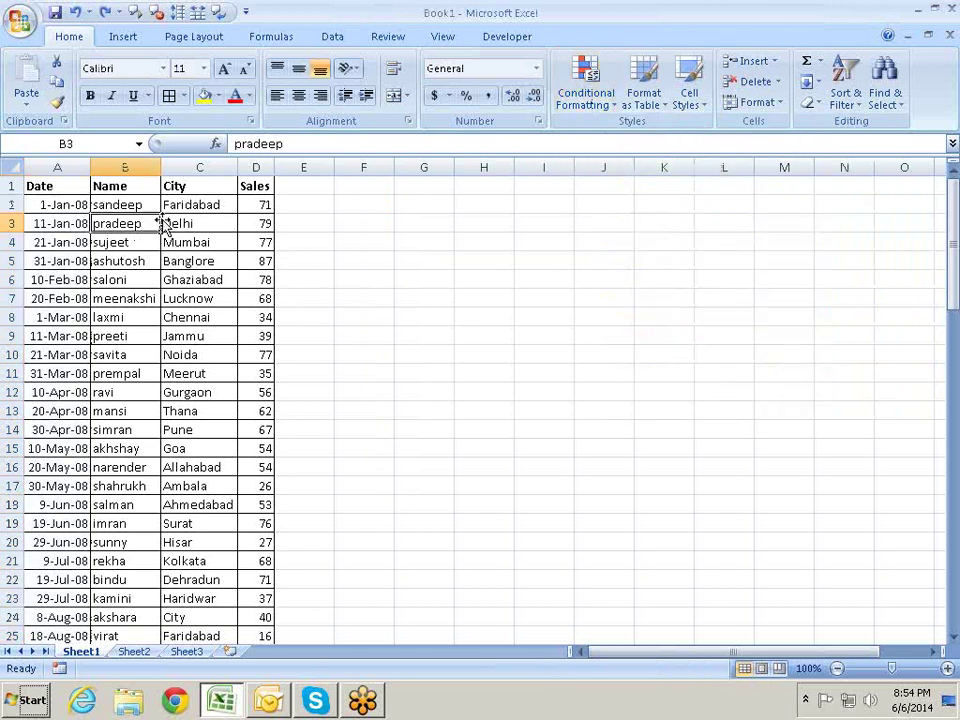
left_click(266, 203)
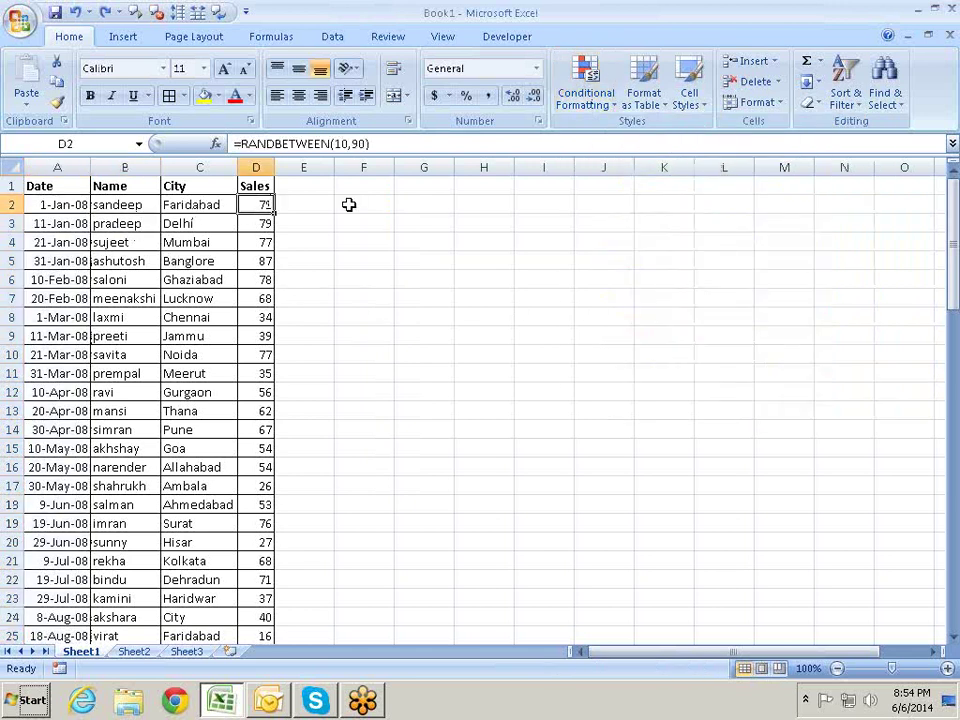
key("ctrl+shift+Down")
scroll(823, 160, "up", 5)
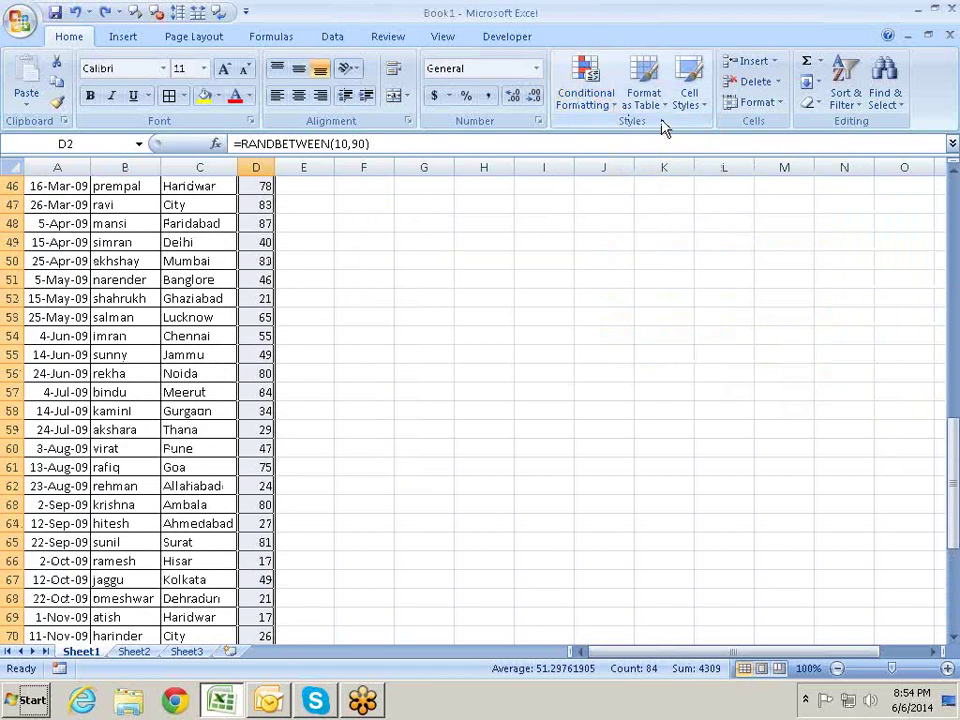
scroll(692, 165, "up", 8)
scroll(693, 167, "up", 7)
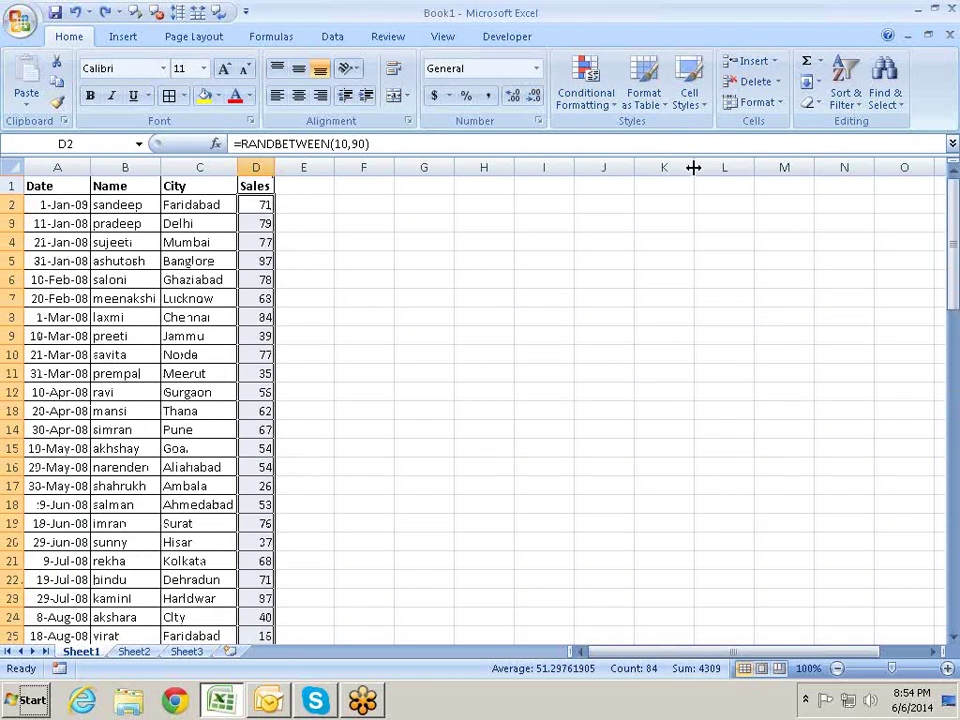
left_click(610, 92)
mouse_move(690, 137)
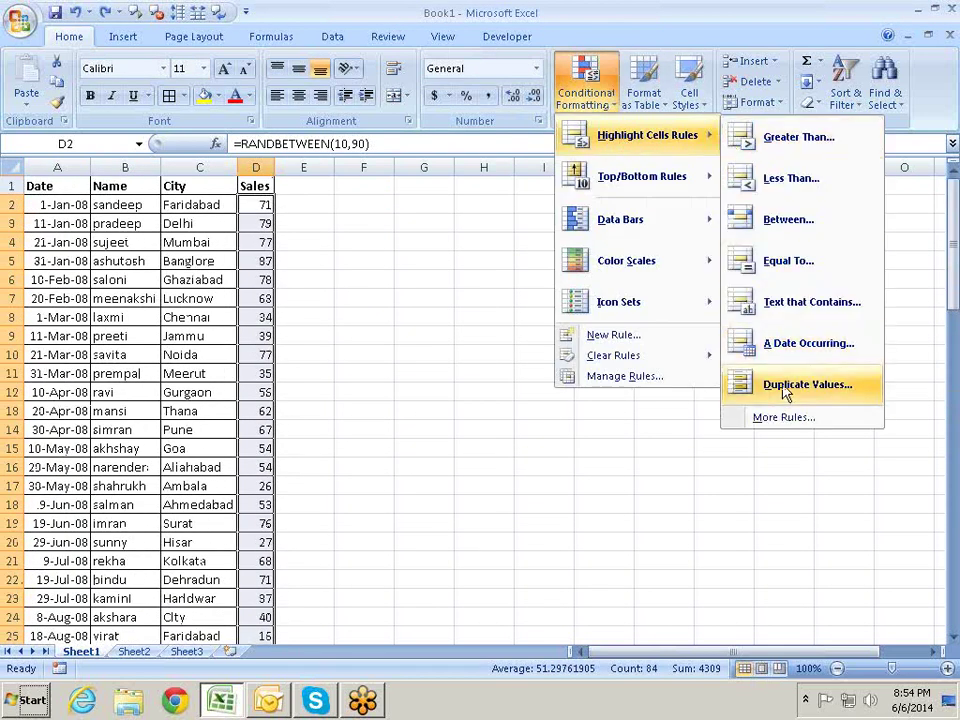
left_click(726, 389)
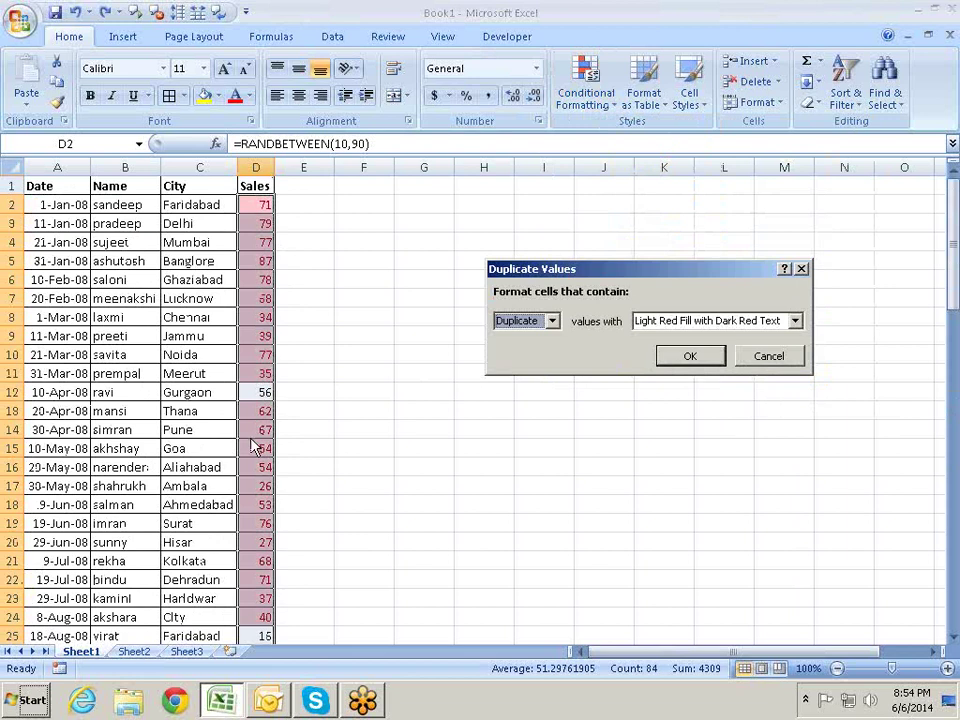
key("Down")
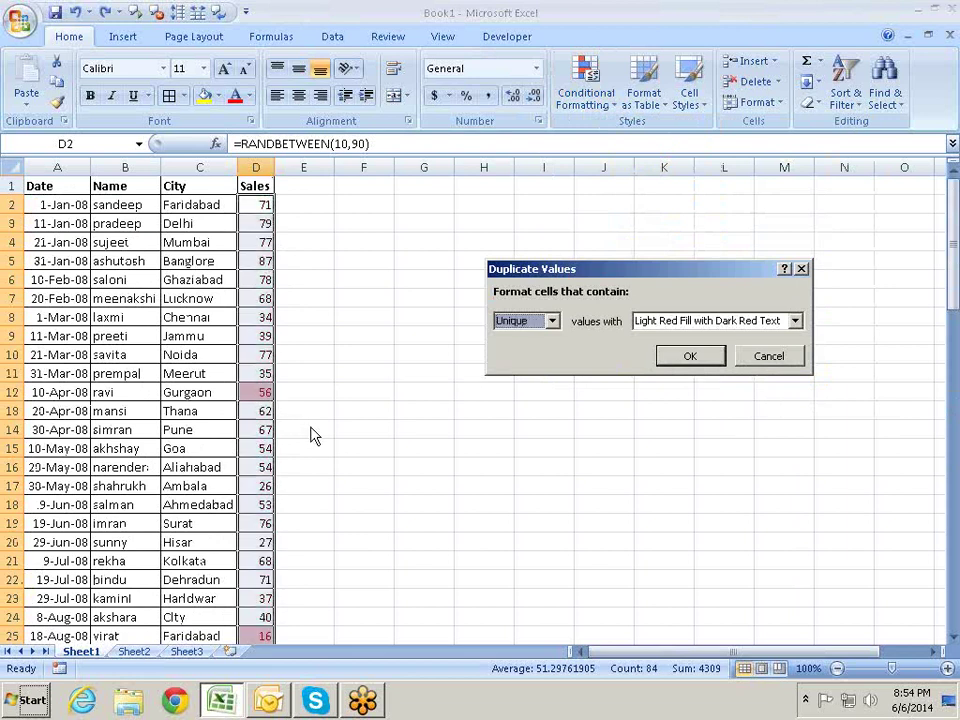
key("Up")
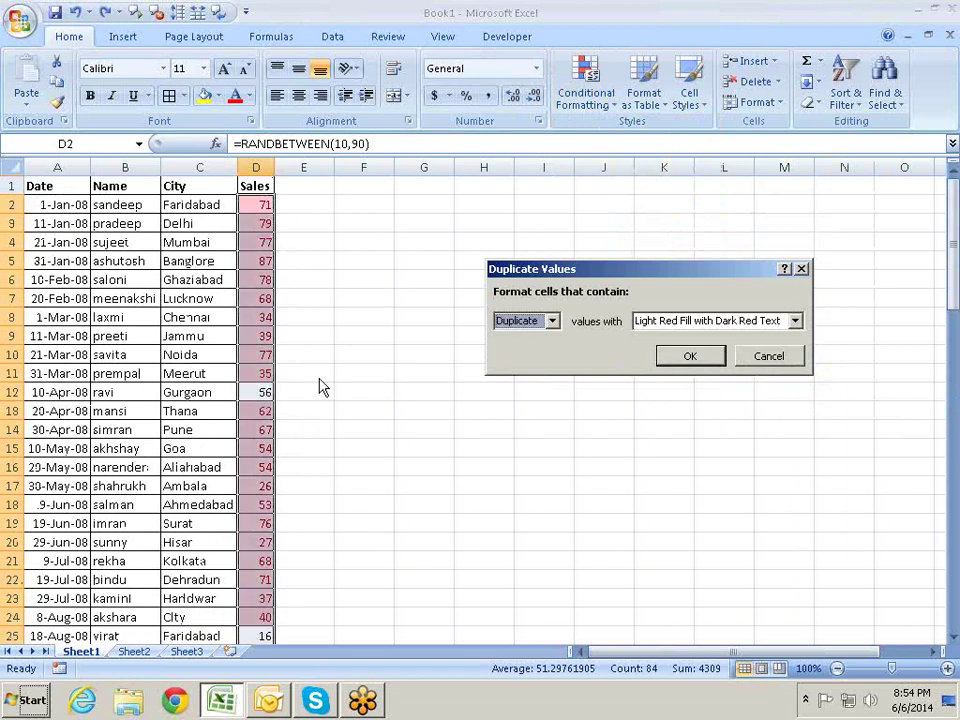
left_click(551, 320)
left_click(543, 351)
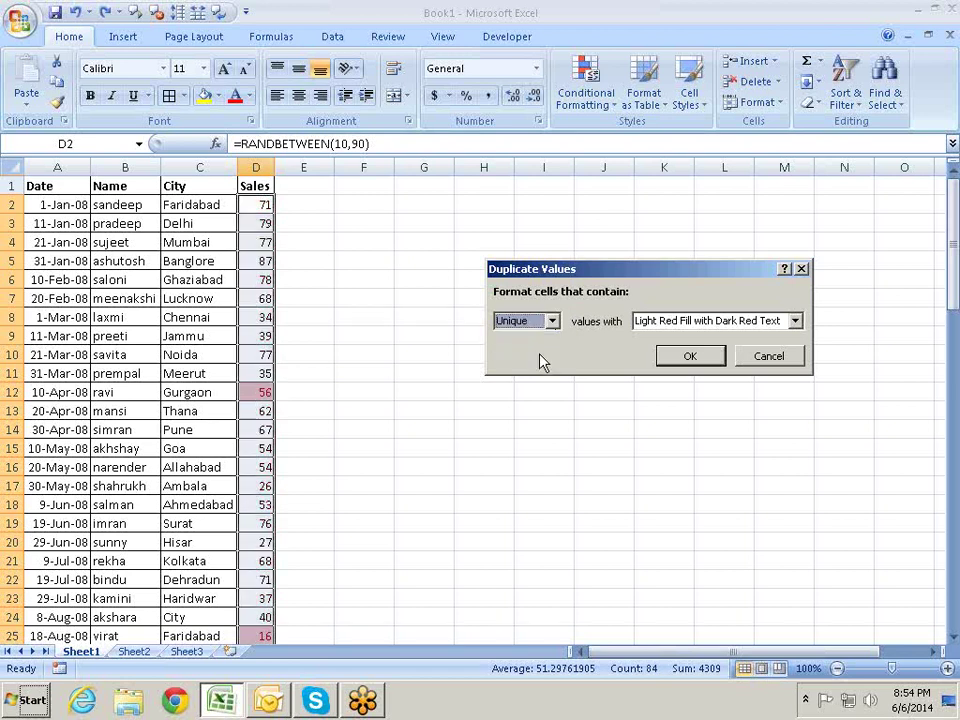
key("Escape")
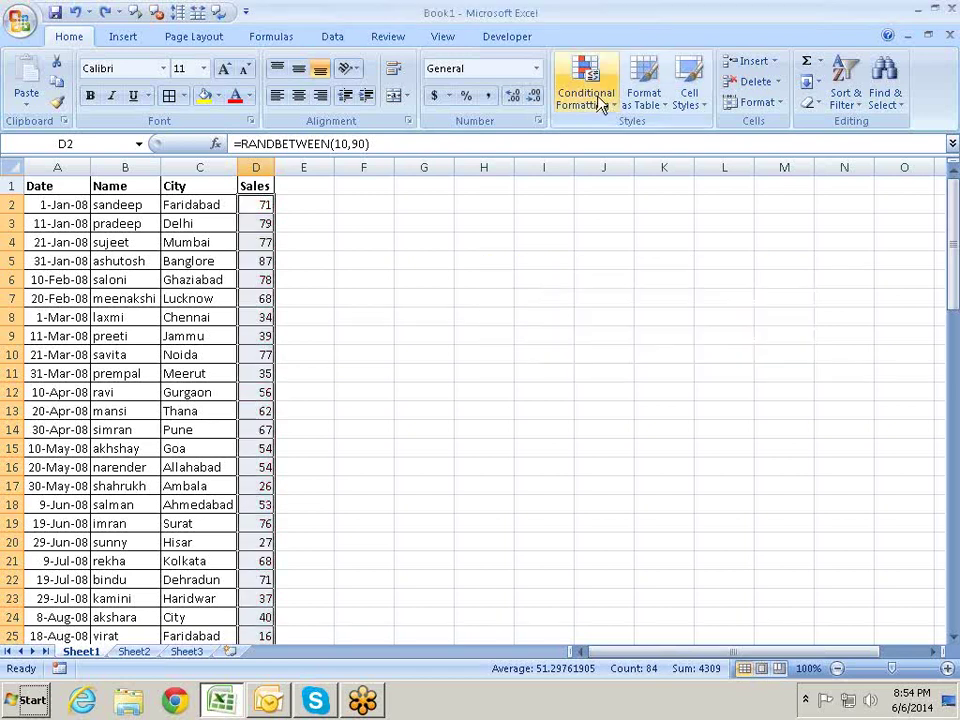
left_click(590, 95)
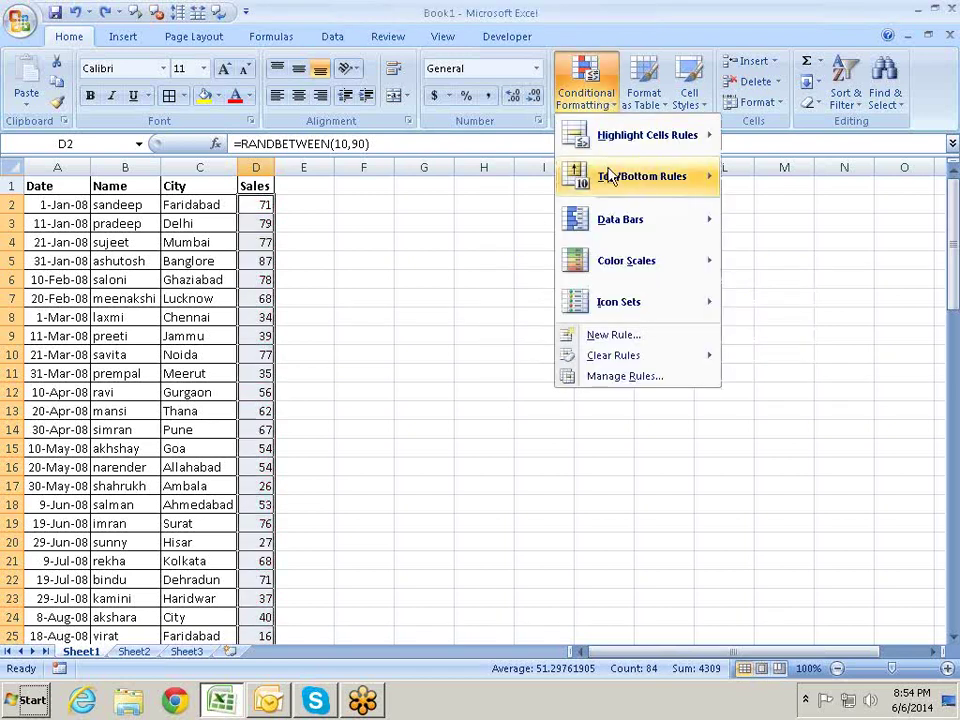
mouse_move(610, 180)
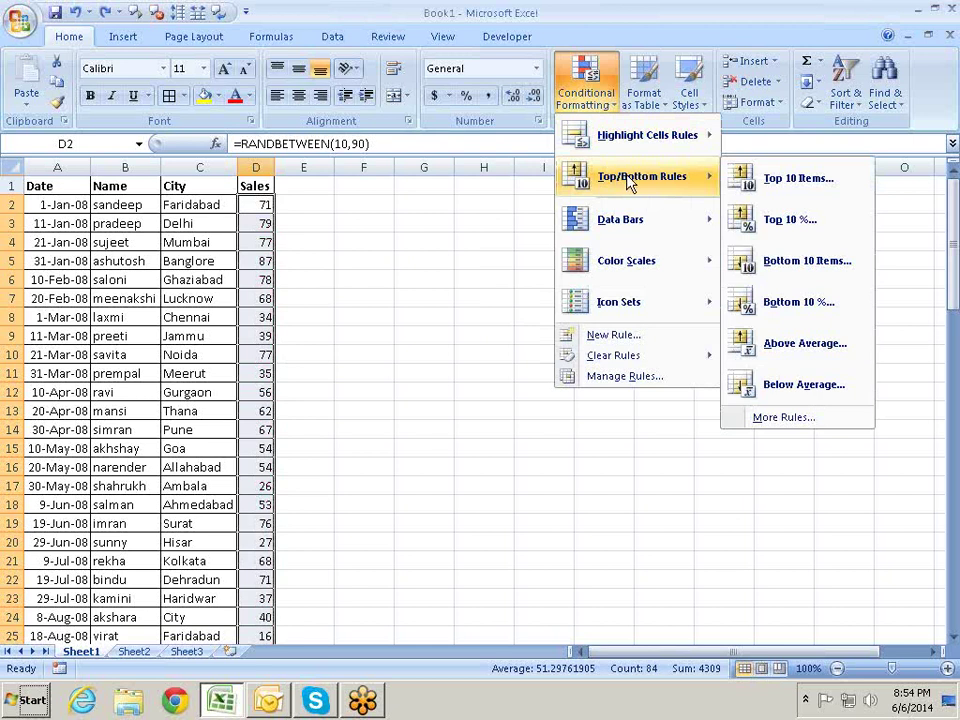
left_click(789, 180)
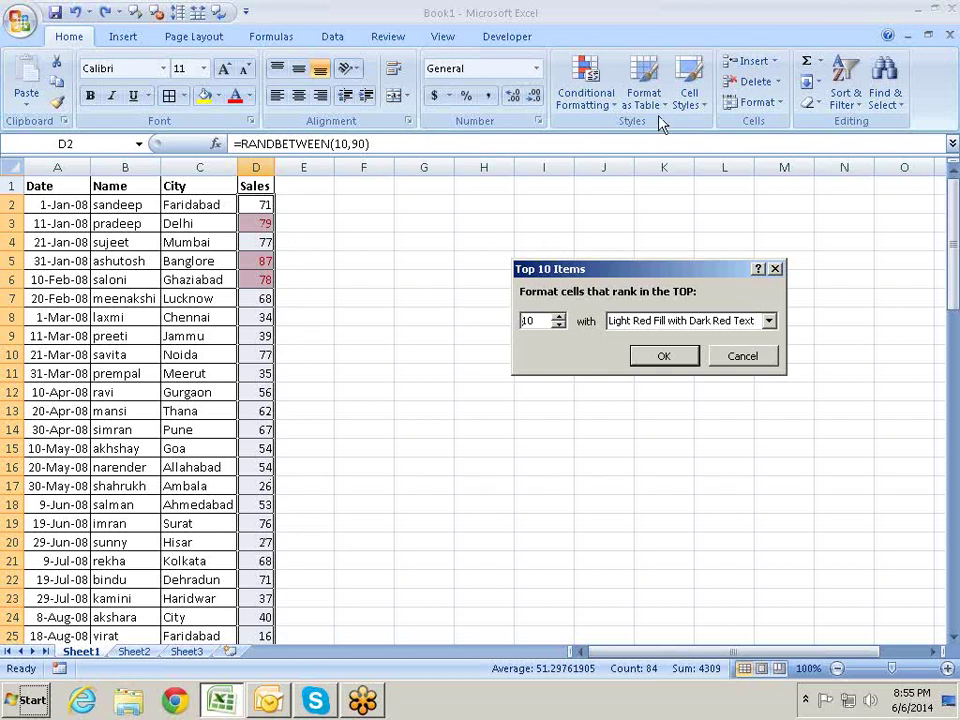
double_click(526, 321)
type("20")
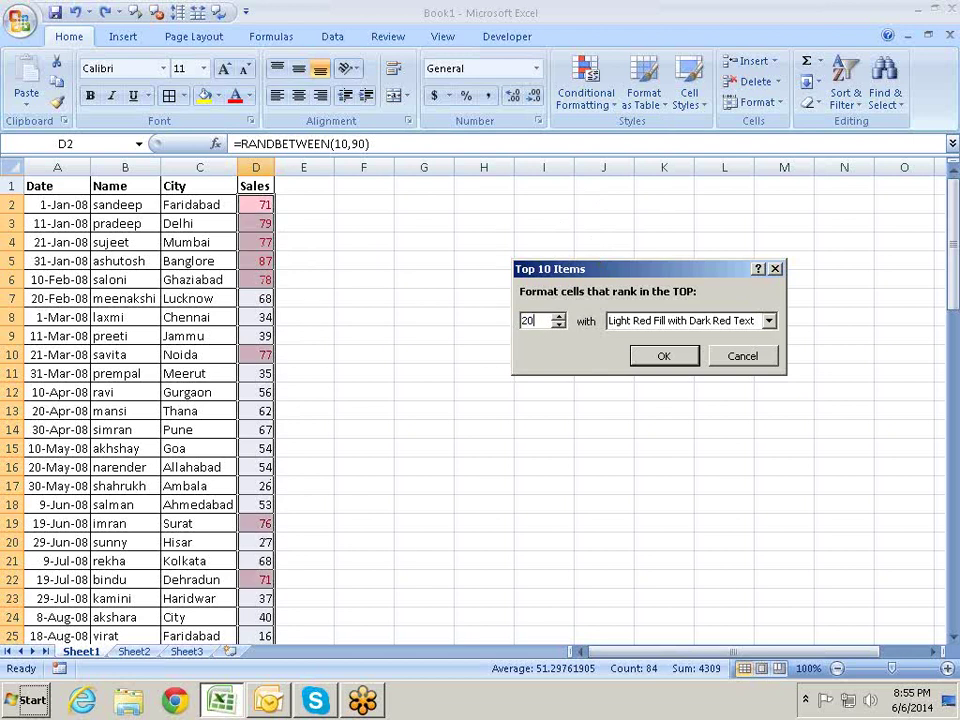
type("50")
key("BackSpace")
key("BackSpace")
key("BackSpace")
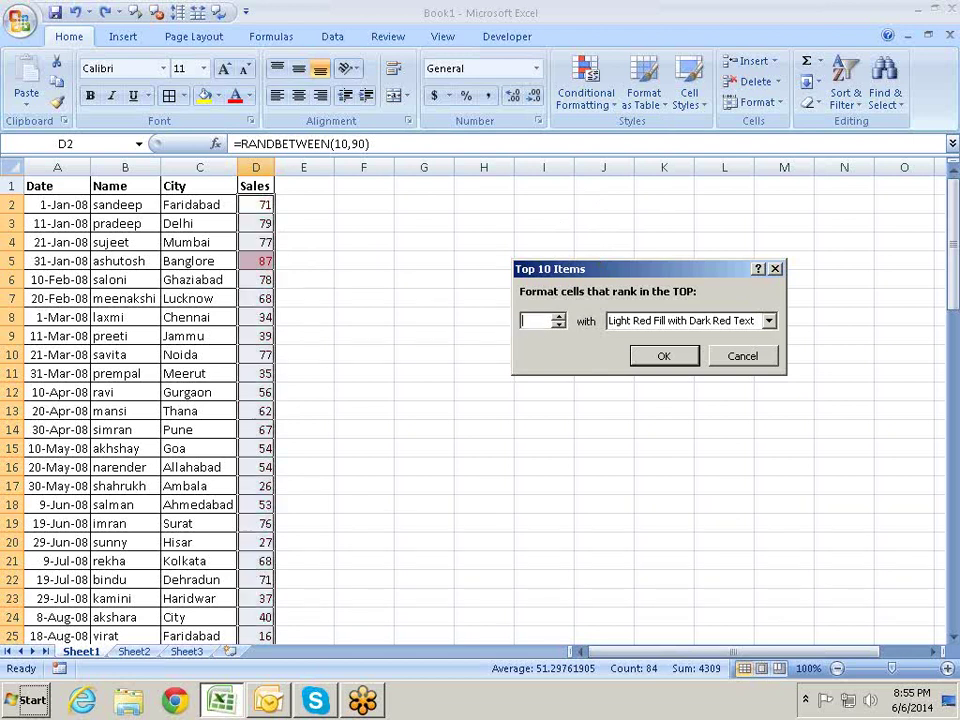
key("Escape")
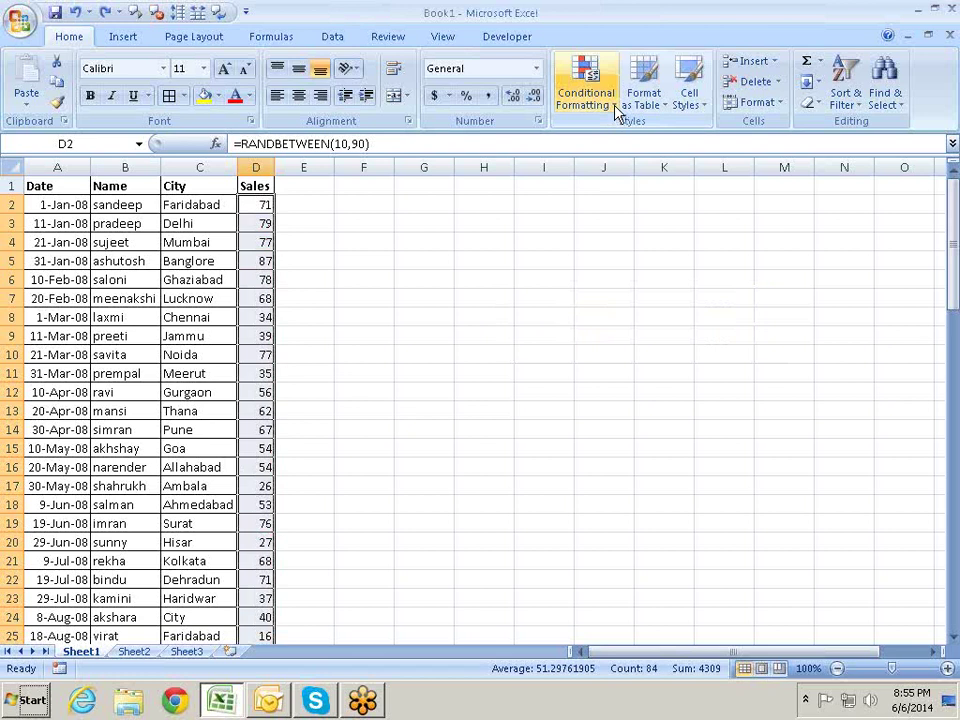
Preview a Top 10% rule set to 50% on the Sales values, then cancel it unapplied.
left_click(608, 106)
mouse_move(627, 178)
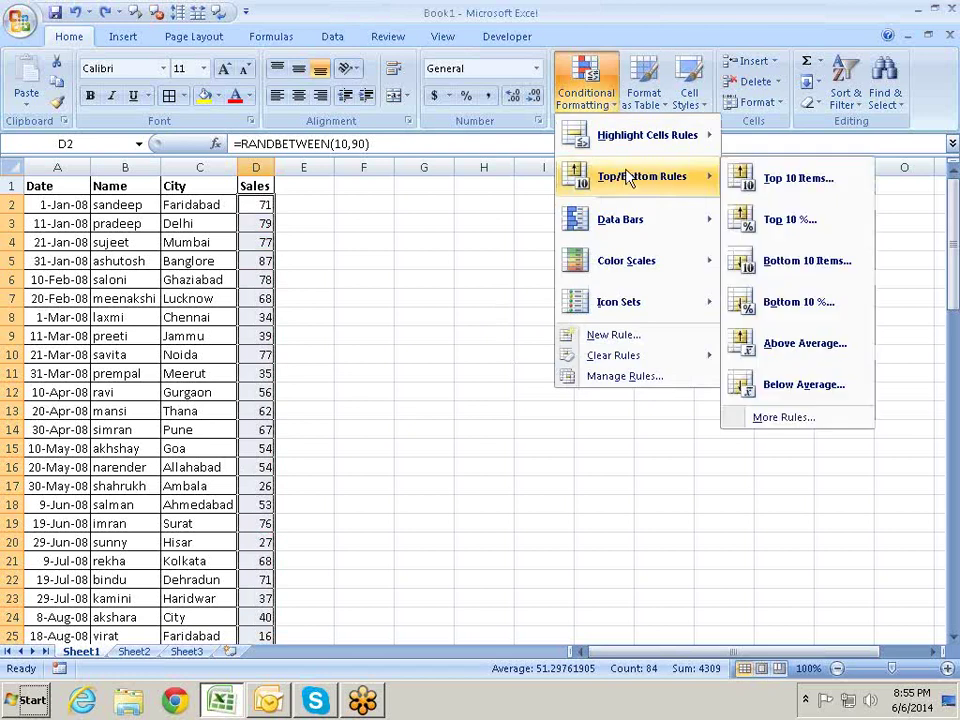
left_click(818, 236)
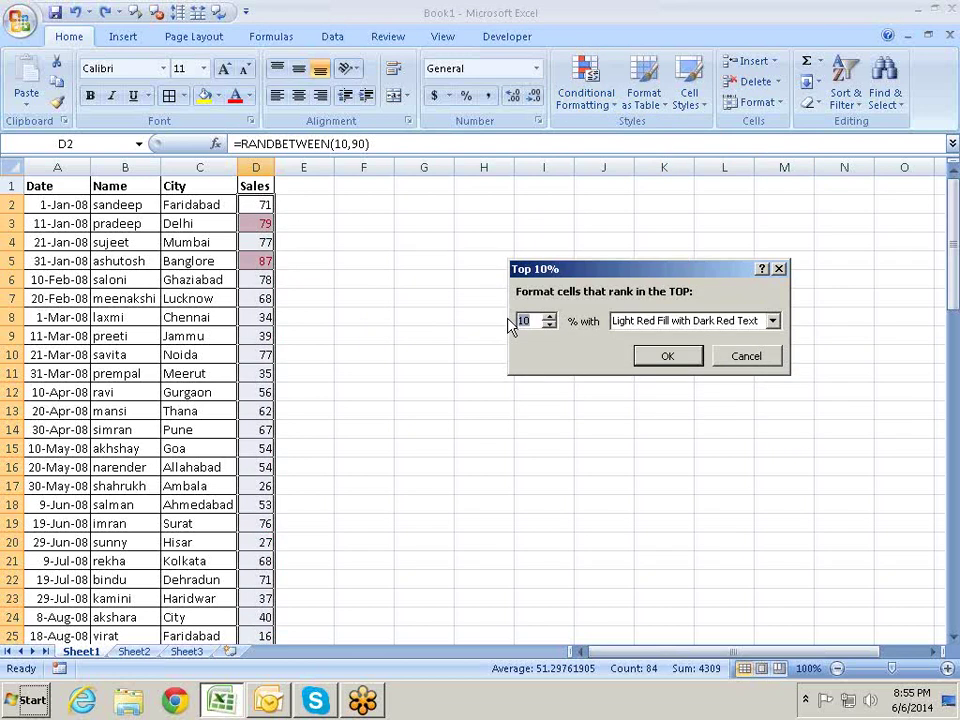
type("50")
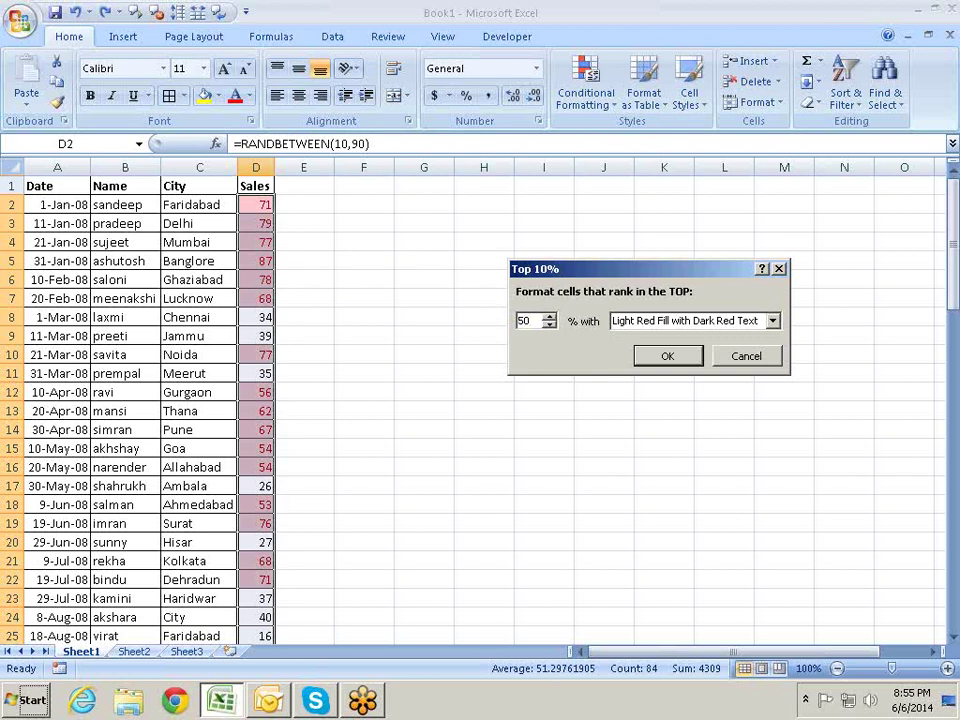
key("Escape")
left_click(607, 108)
mouse_move(628, 180)
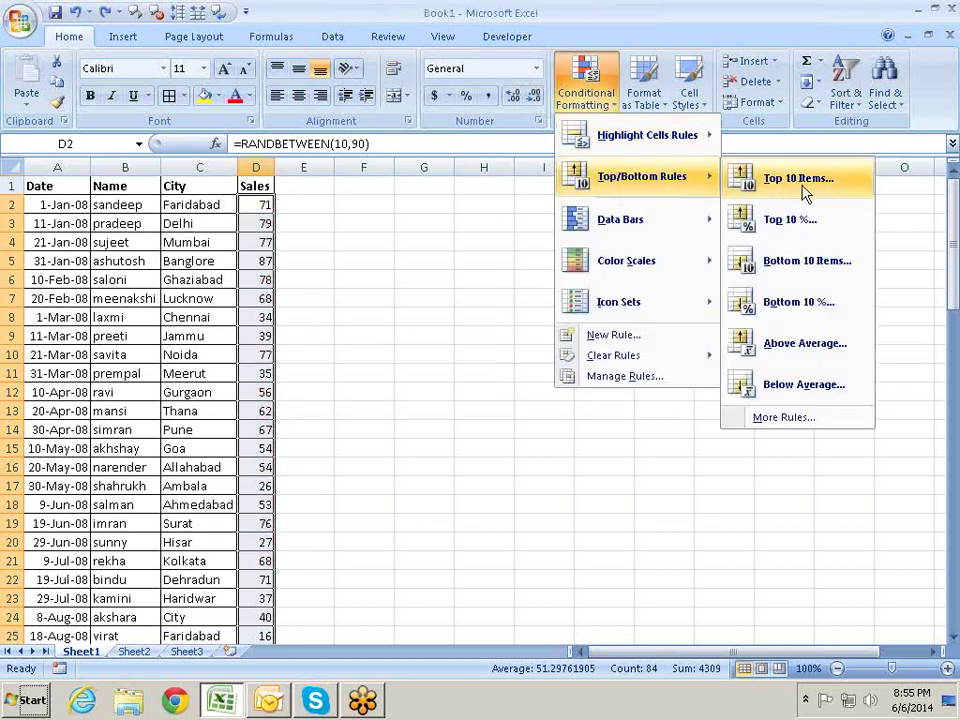
left_click(806, 261)
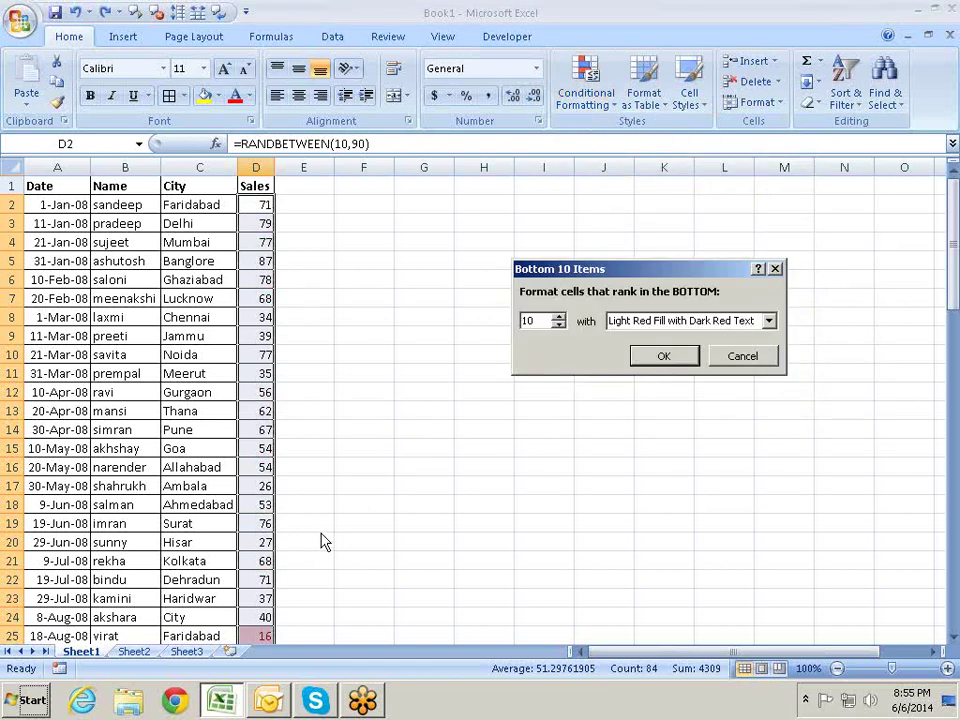
left_click(660, 360)
scroll(407, 491, "down", 4)
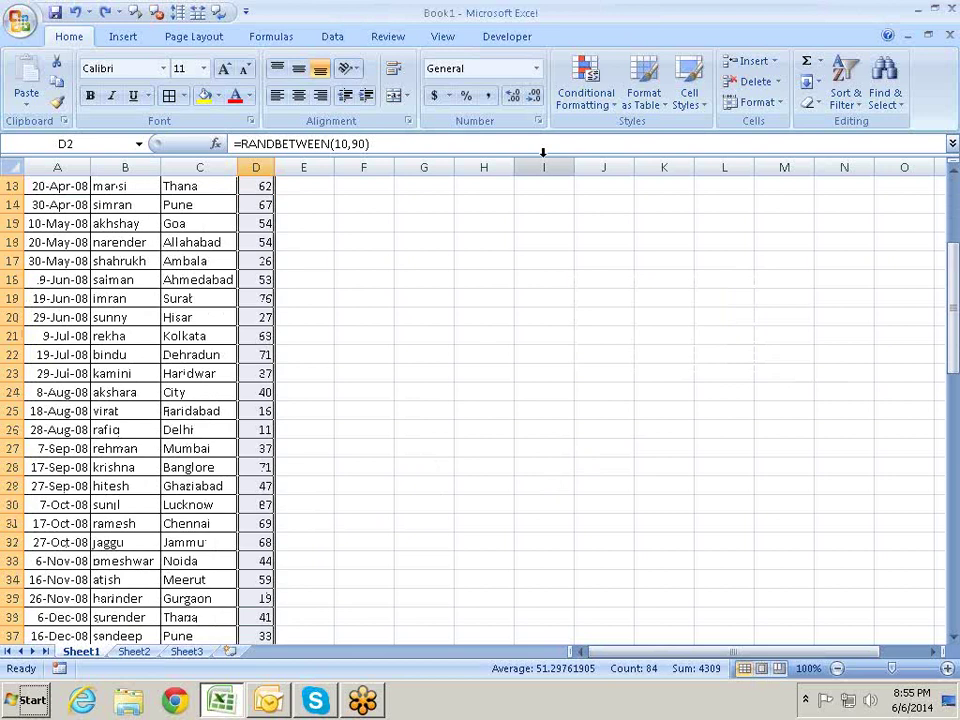
left_click(586, 85)
mouse_move(660, 176)
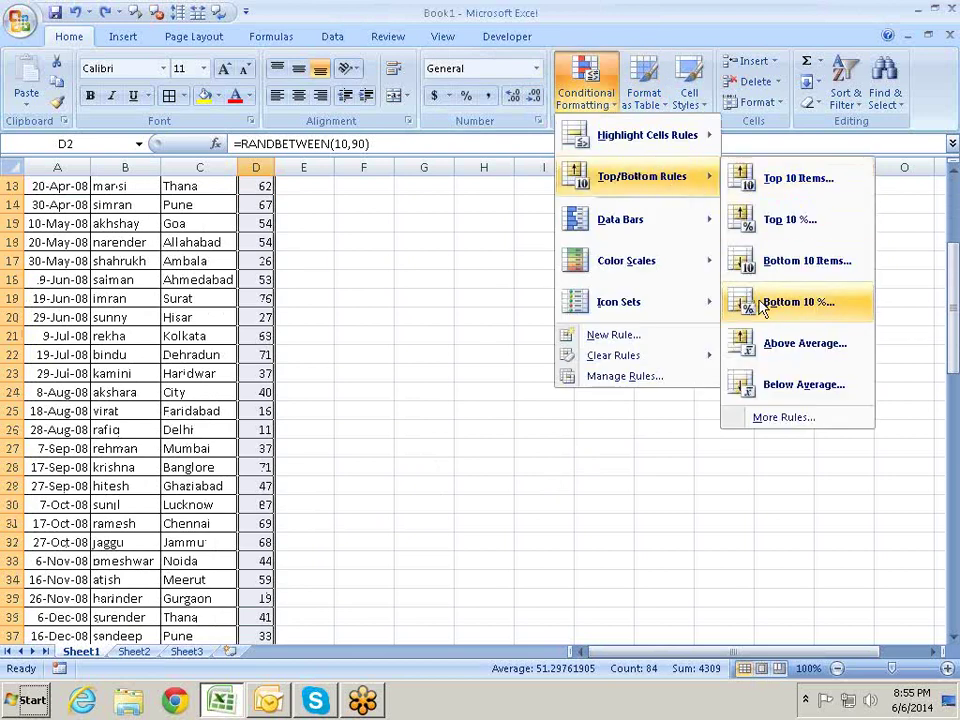
left_click(762, 305)
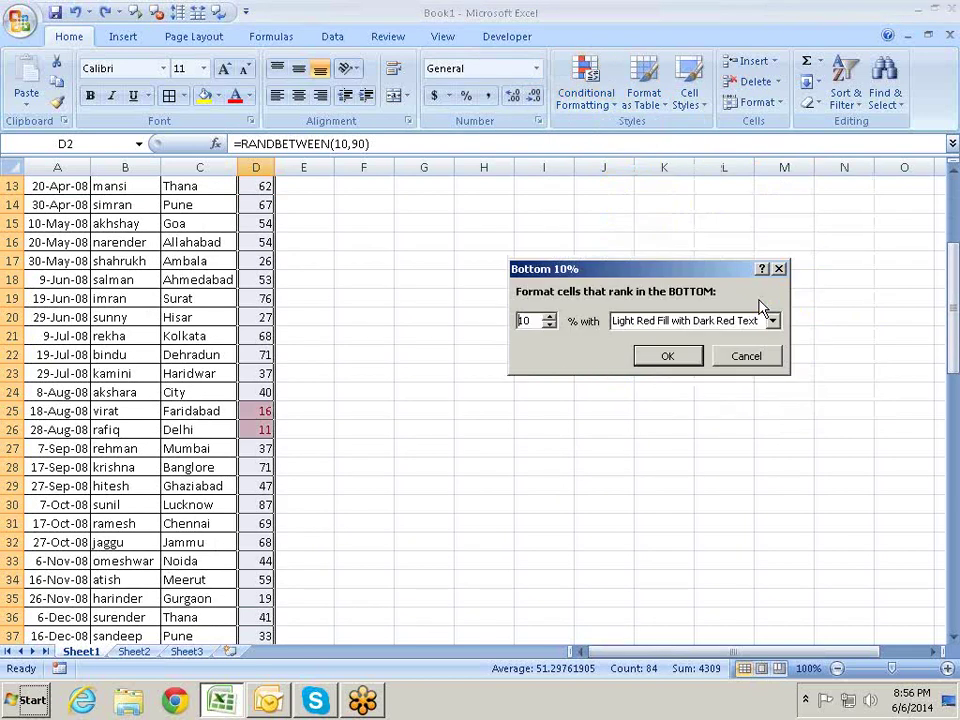
Preview Above Average and Below Average highlights on Sales, cancelling each without applying.
key("Escape")
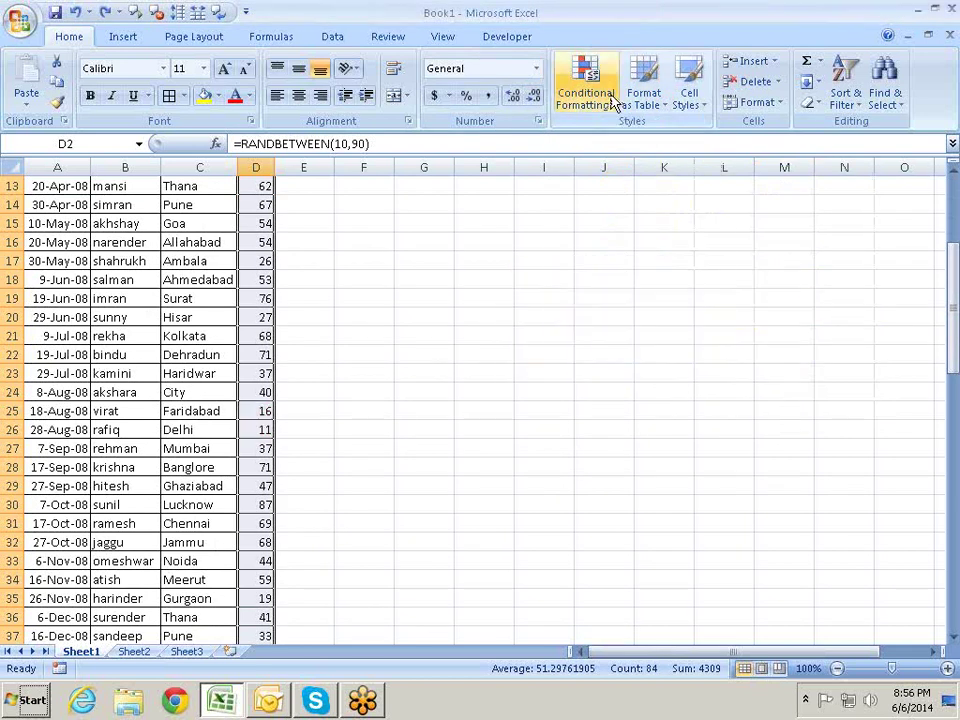
left_click(586, 88)
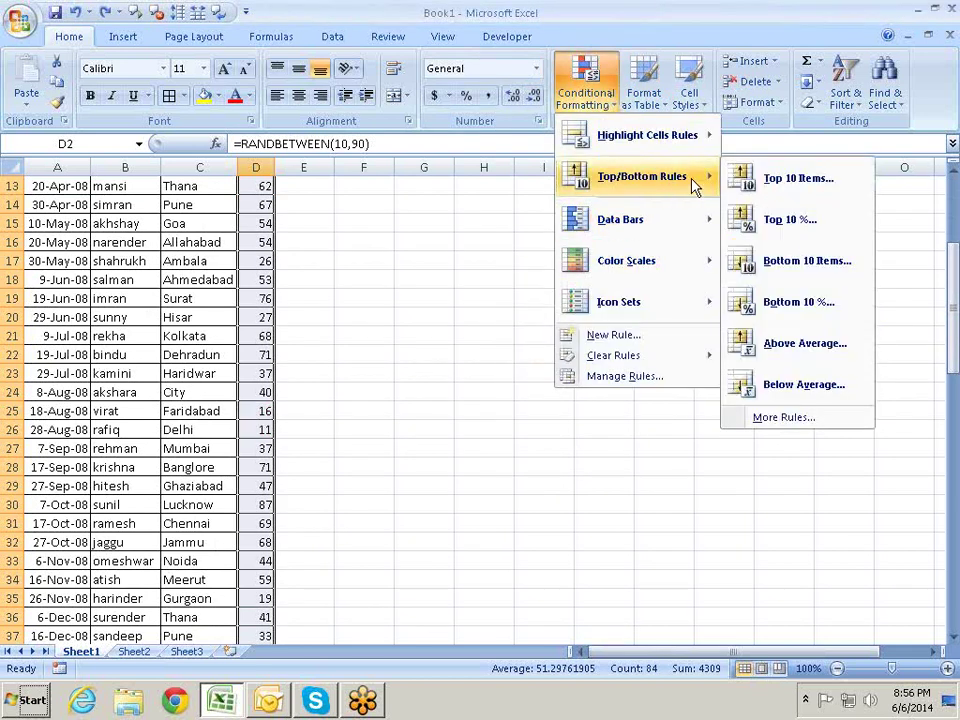
left_click(795, 346)
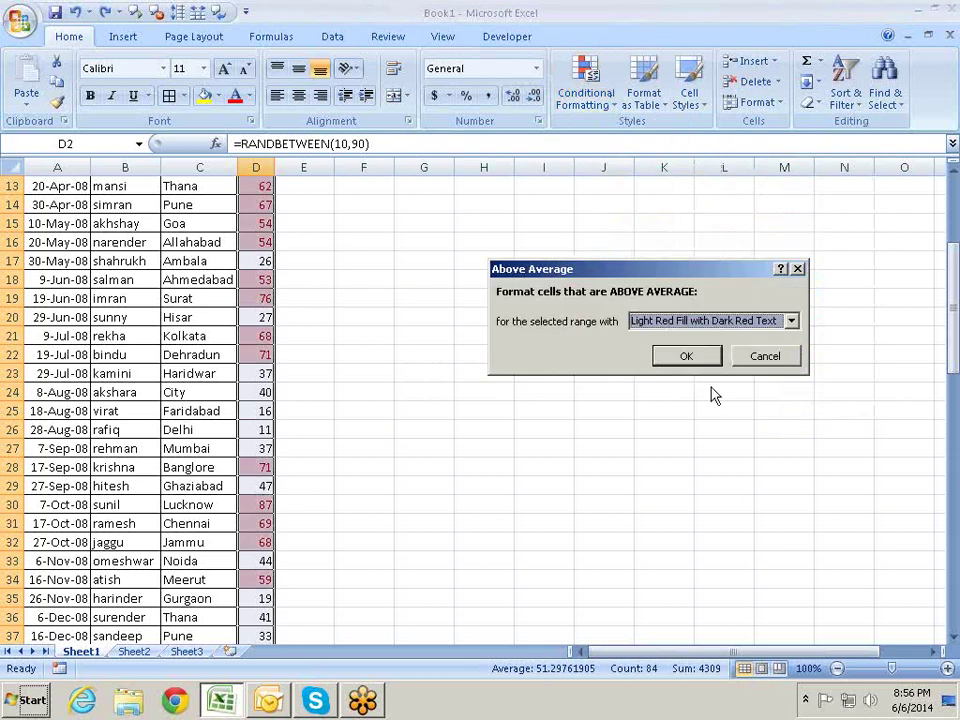
key("Escape")
left_click(586, 100)
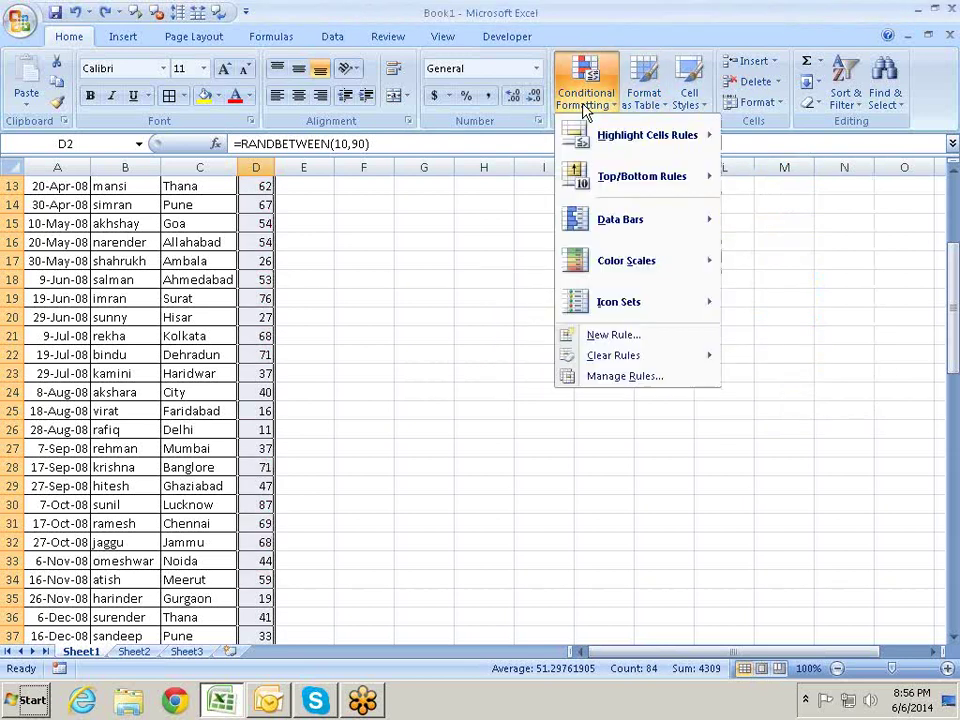
mouse_move(656, 176)
left_click(768, 380)
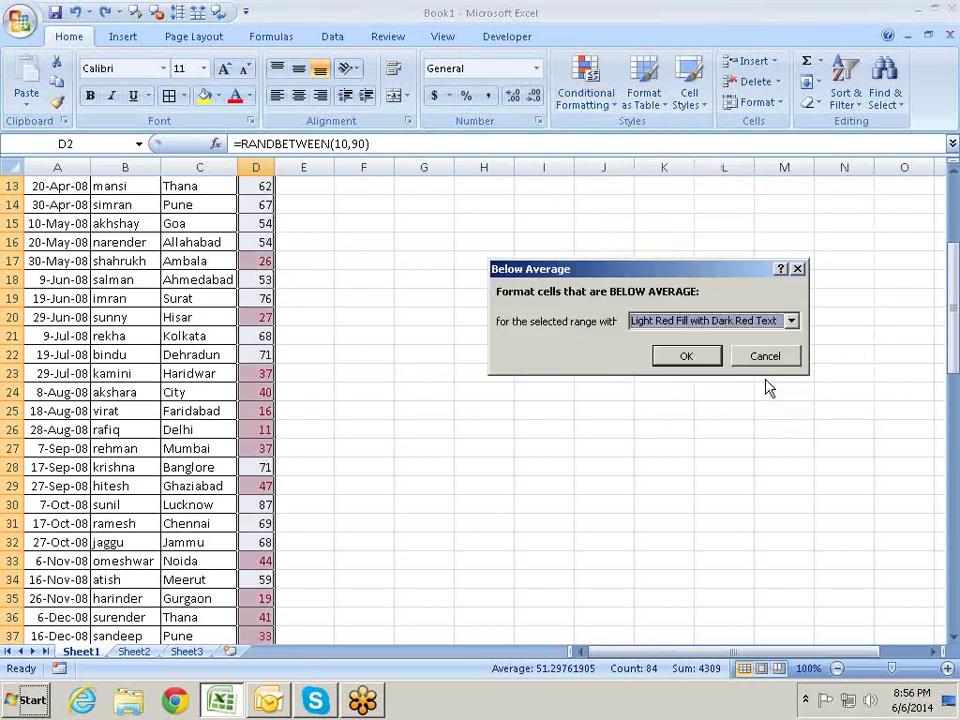
key("Escape")
left_click(580, 95)
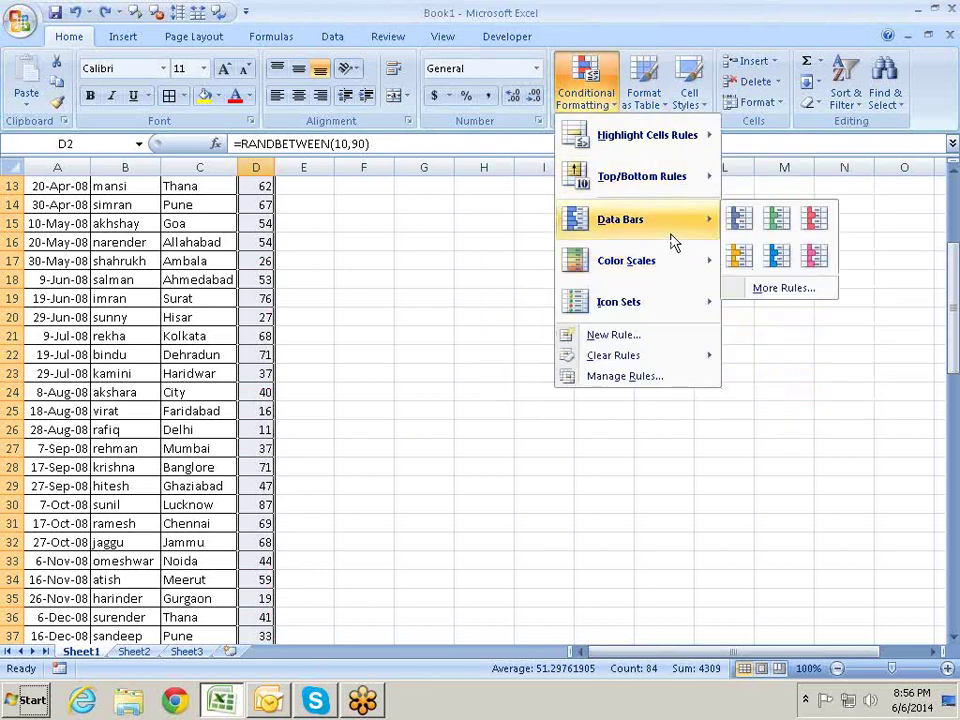
Widen the Sales column D and apply Blue gradient data bars to it.
left_click(463, 287)
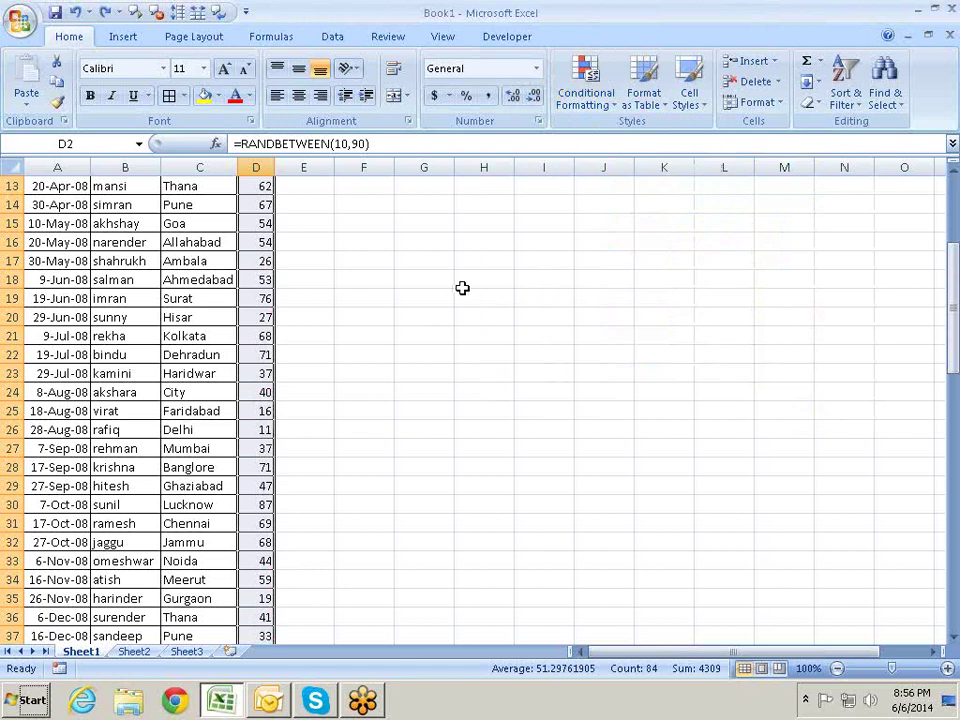
scroll(467, 285, "up", 4)
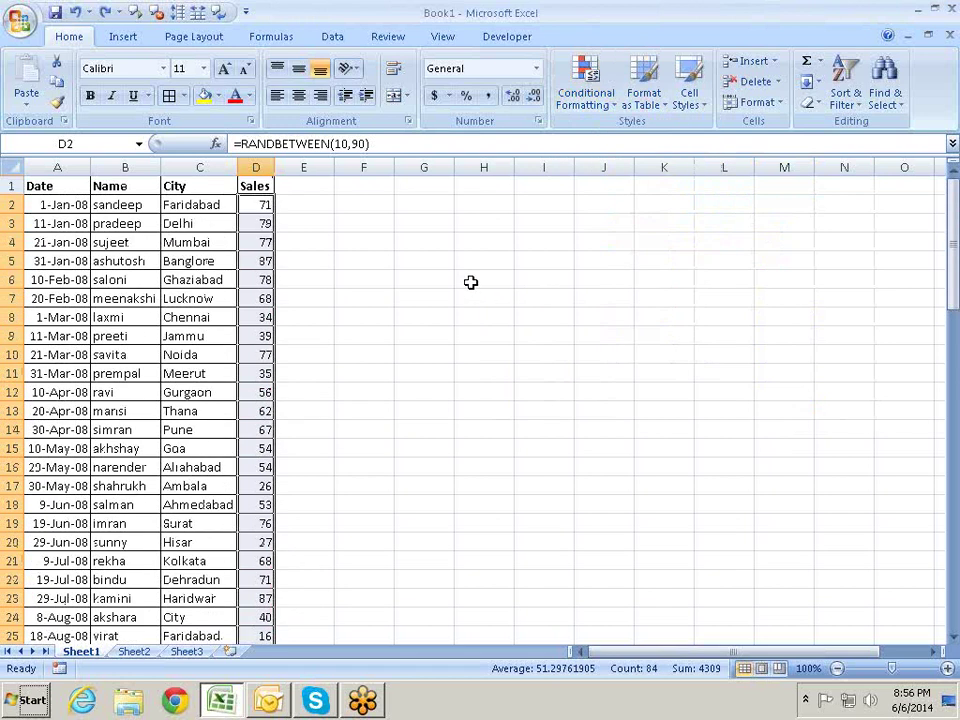
left_click_drag(275, 167, 317, 176)
left_click(600, 90)
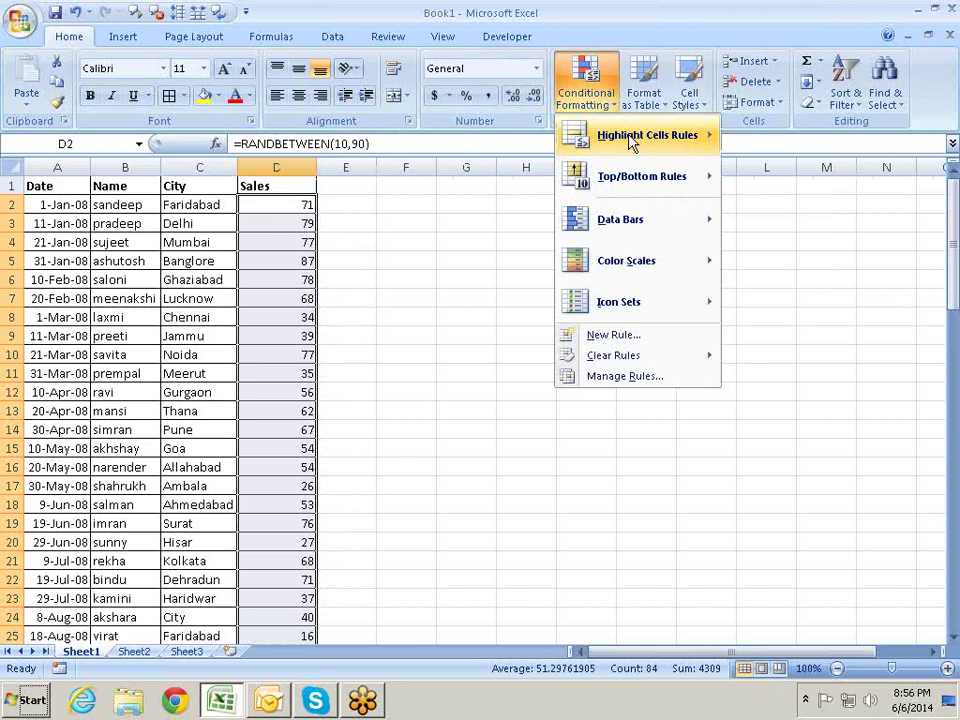
mouse_move(674, 146)
mouse_move(705, 219)
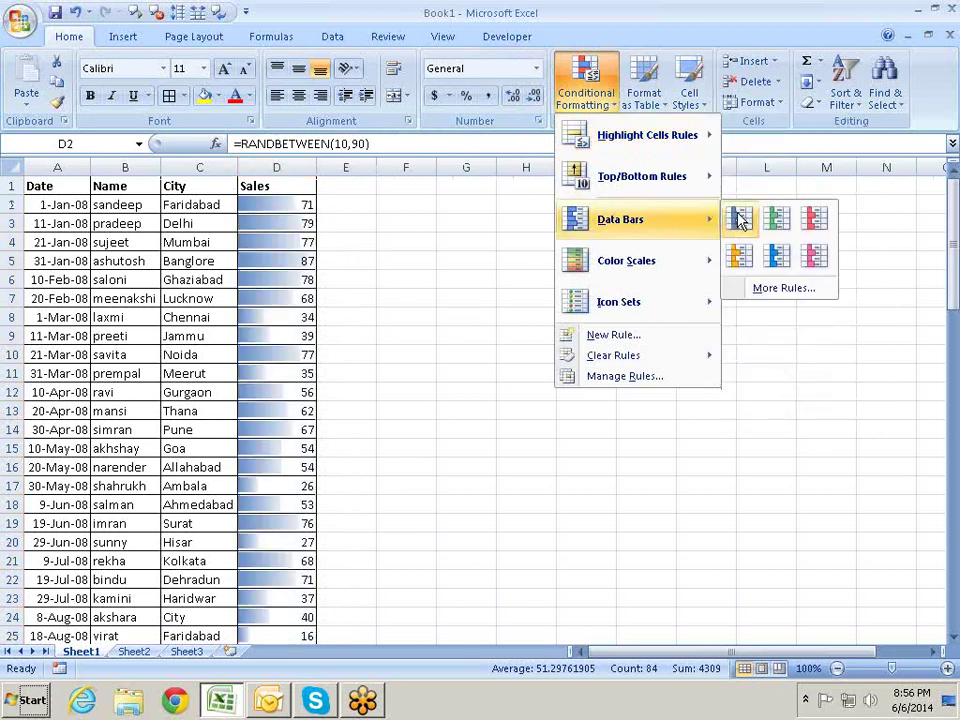
left_click(741, 219)
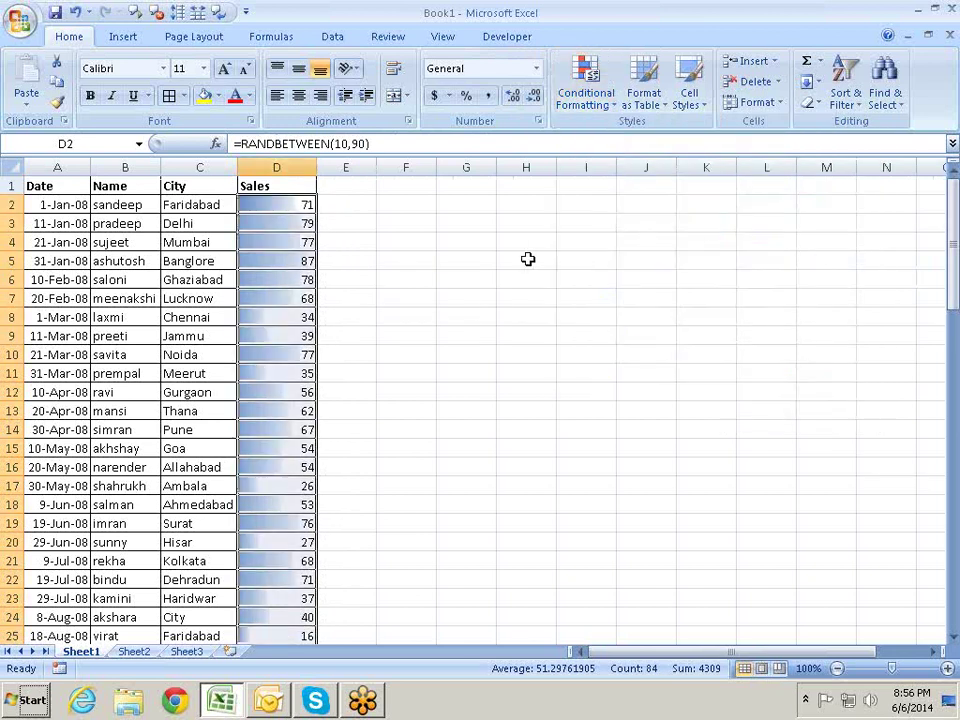
Fix D5 at 10 and recalculate the other Sales values with F9 three times.
left_click(357, 240)
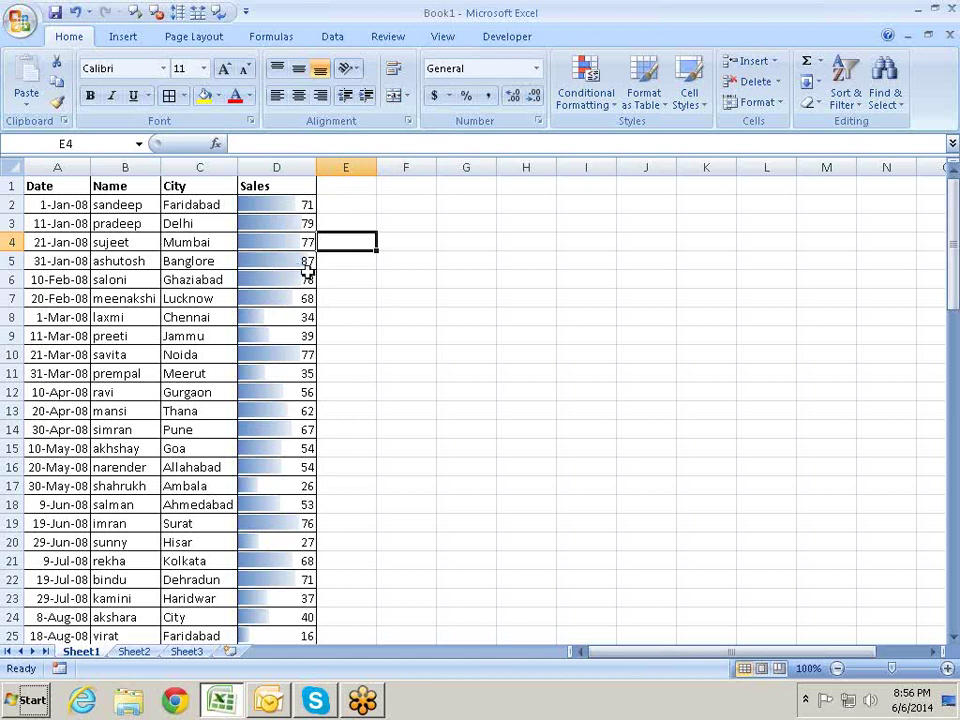
left_click(298, 268)
type("10")
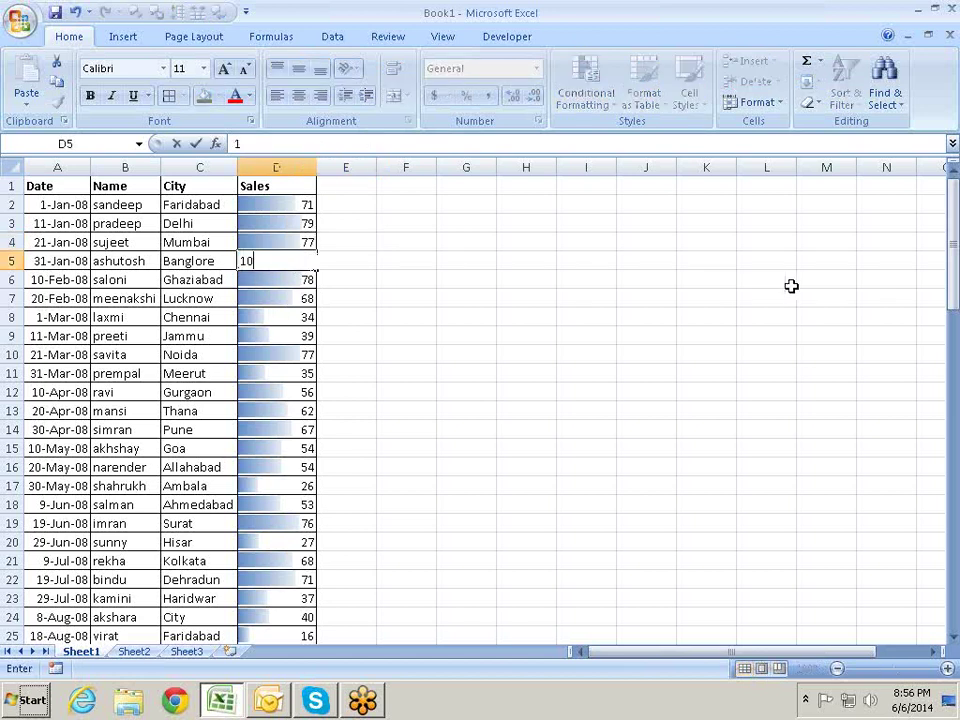
key("Return")
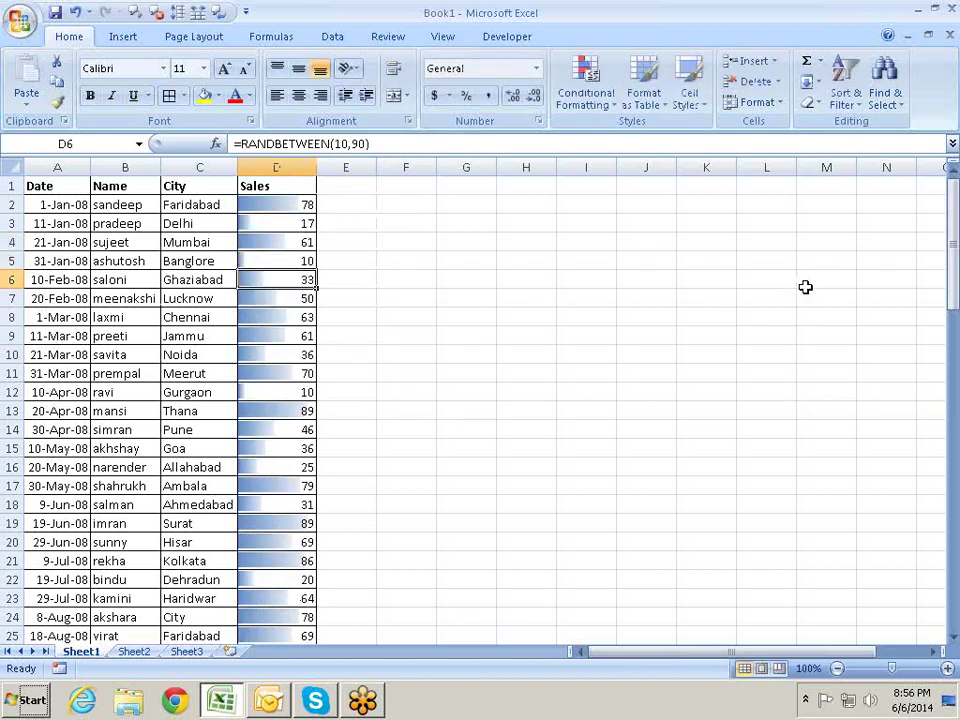
key("F9")
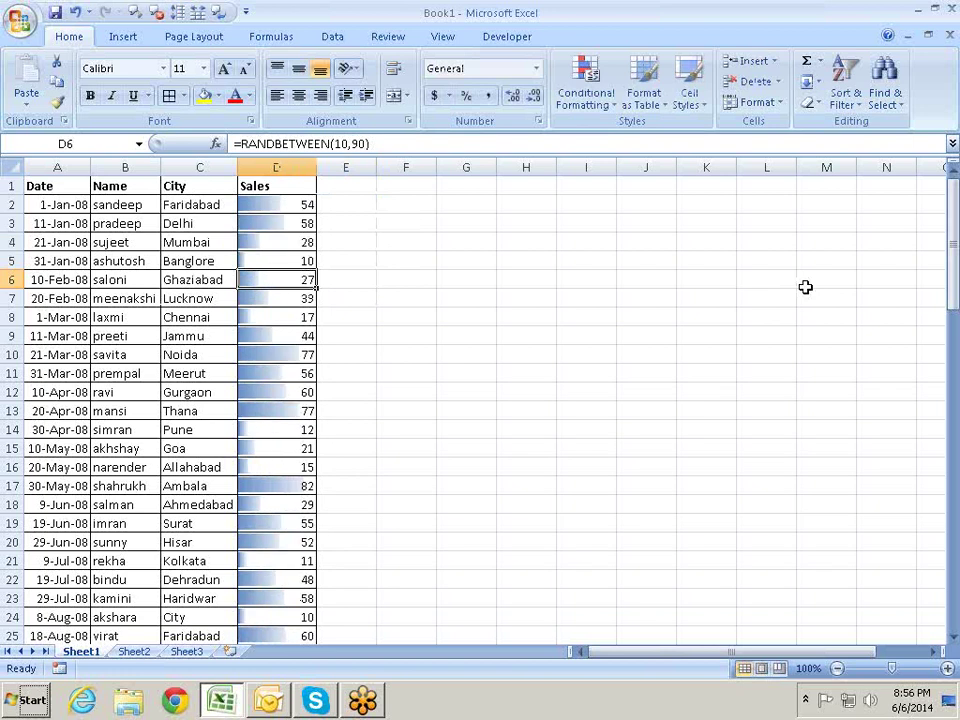
key("F9")
key("F9")
key("F9")
key("F9")
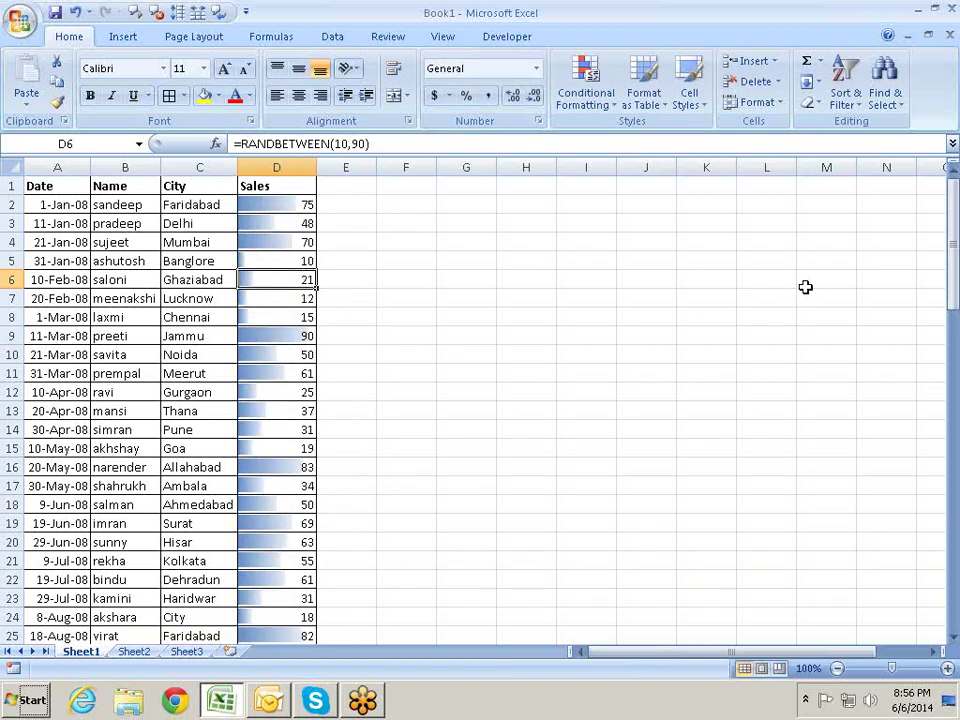
key("F9")
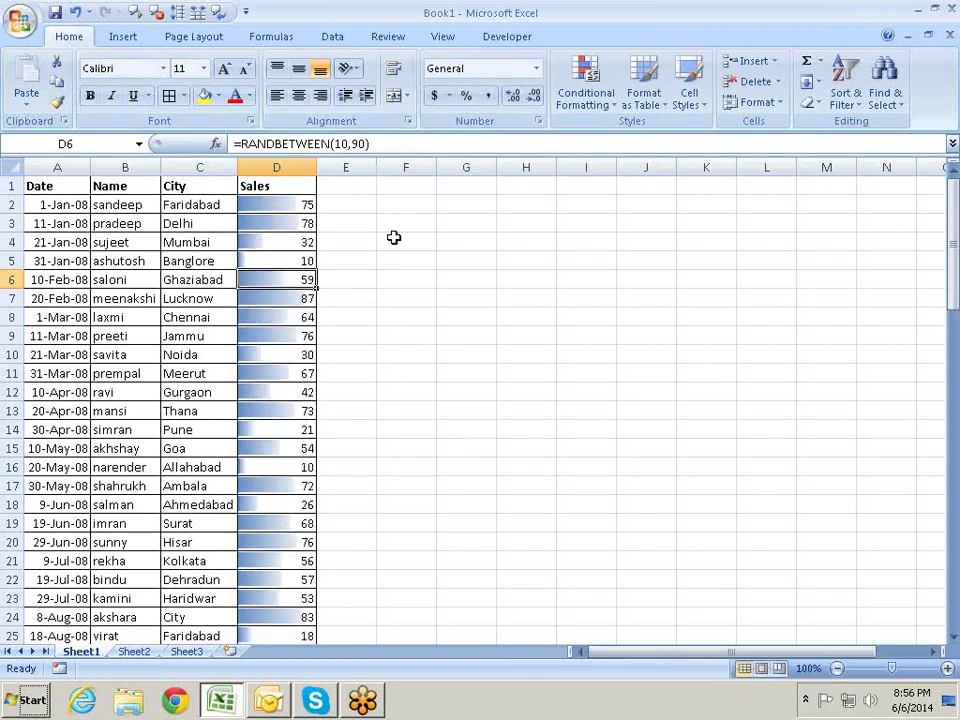
Undo the fixed D5 value and the blue data bars on Sales.
key("Up")
key("F9")
key("ctrl+z")
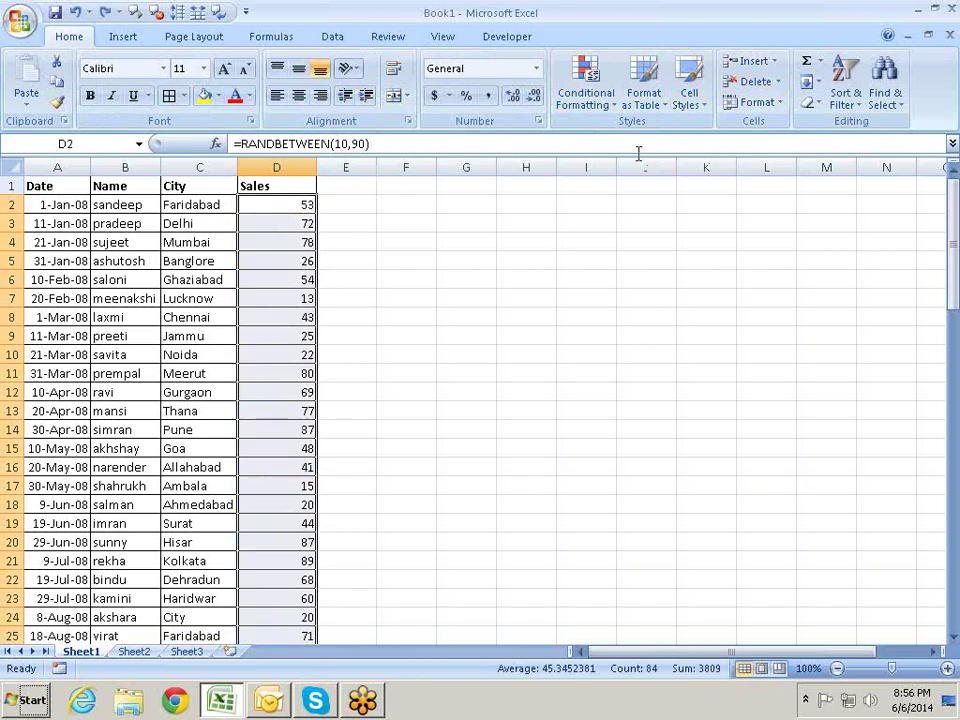
Apply the Green-Yellow-Red Color Scale to the Sales values.
left_click(588, 95)
mouse_move(684, 216)
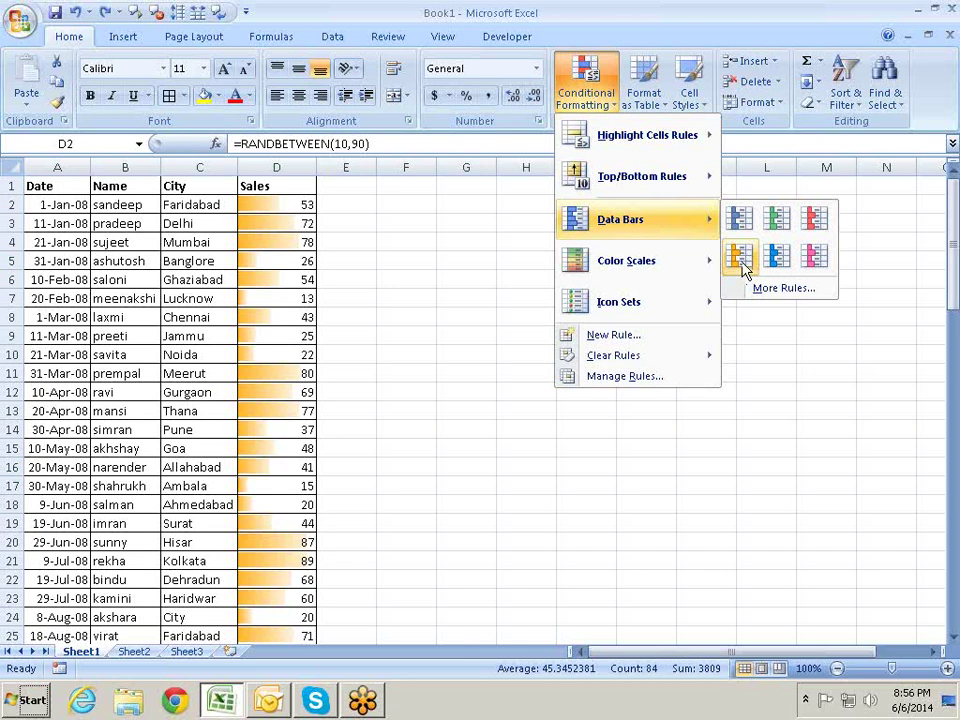
mouse_move(690, 264)
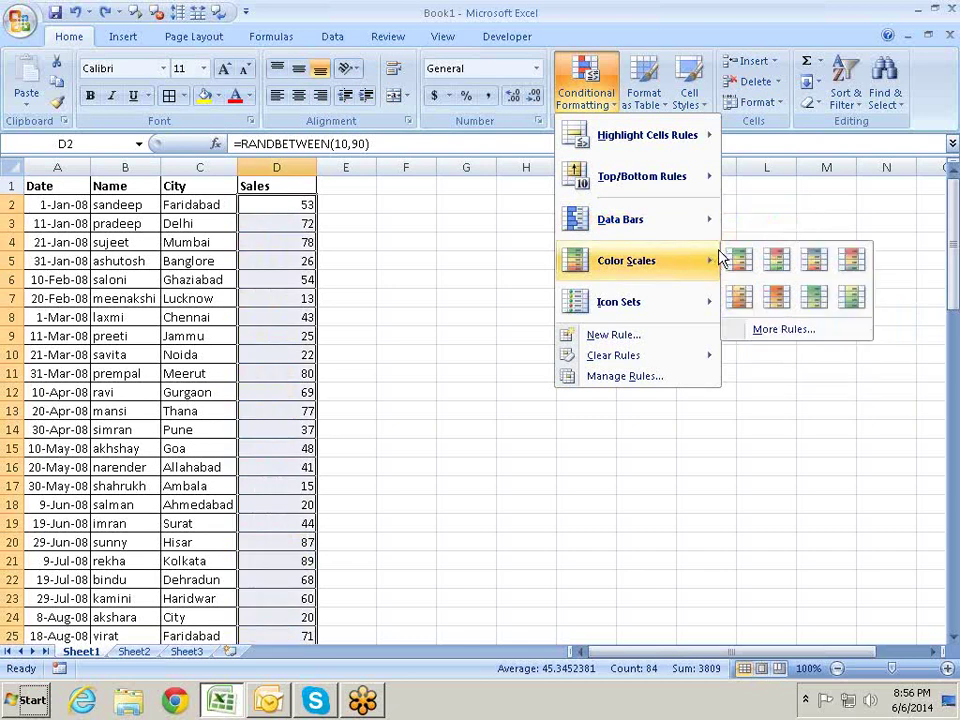
mouse_move(709, 240)
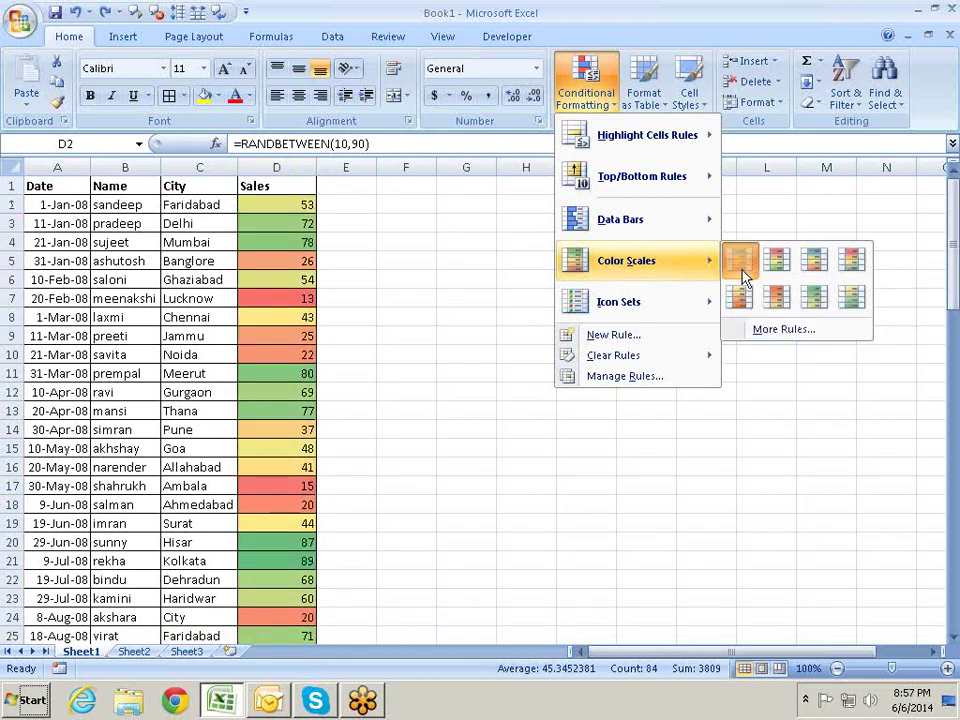
left_click(743, 272)
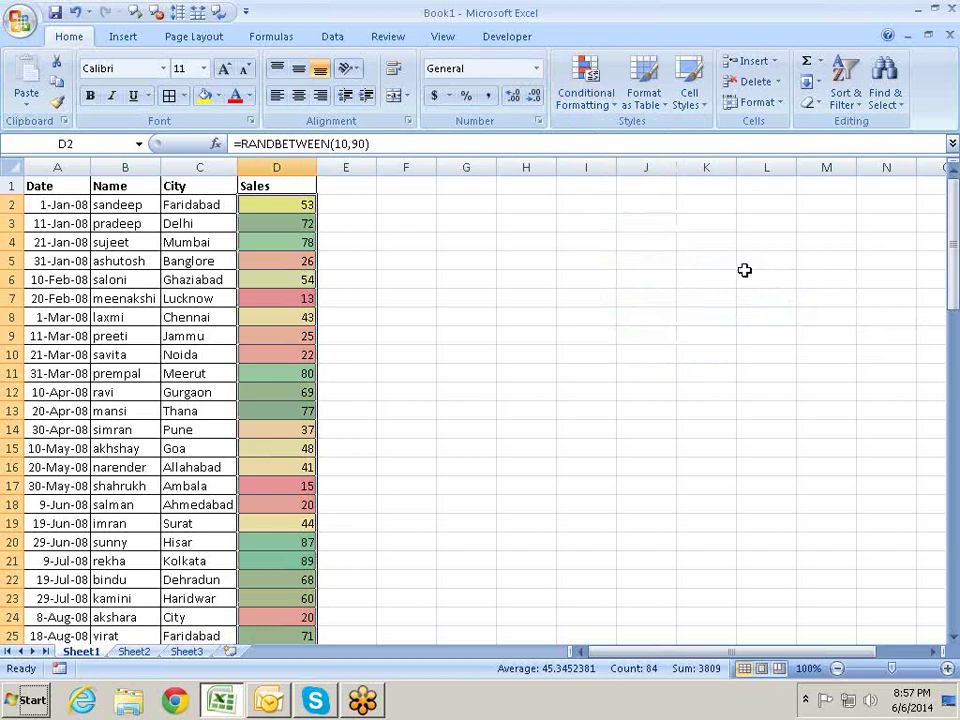
Enter test values 10, 20 and 30 in D2 to watch its colour change.
left_click(465, 204)
left_click(322, 202)
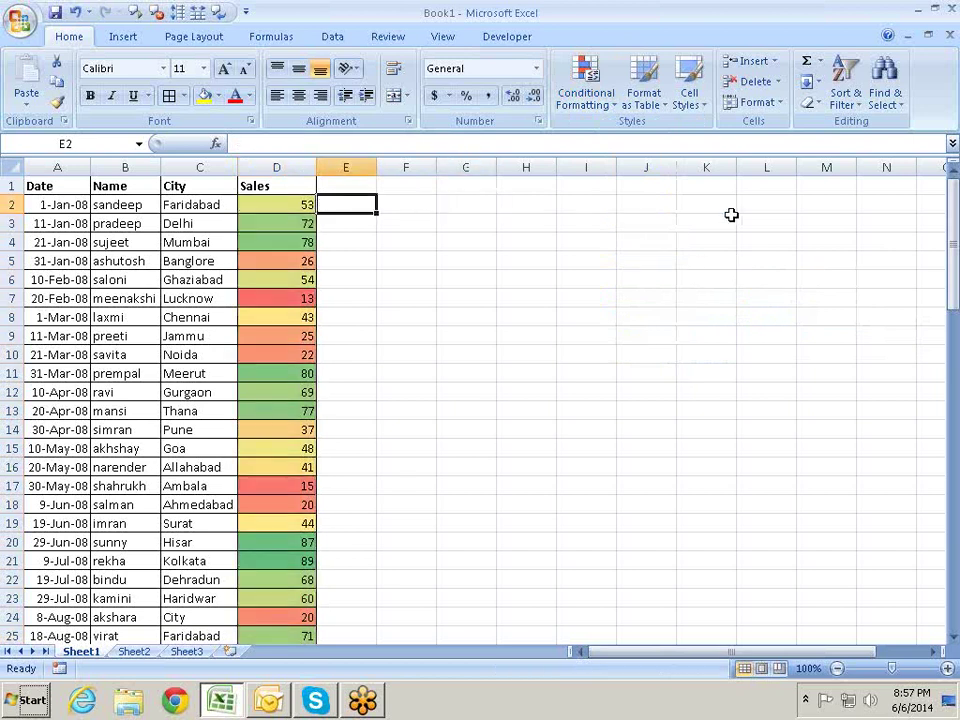
key("Left")
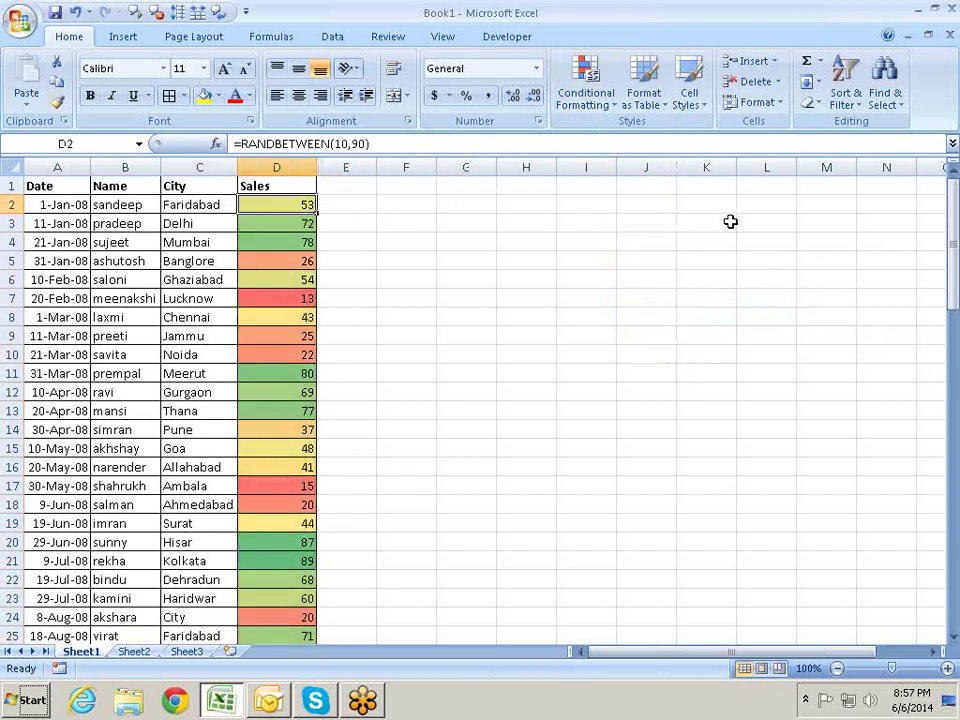
type("10")
key("Return")
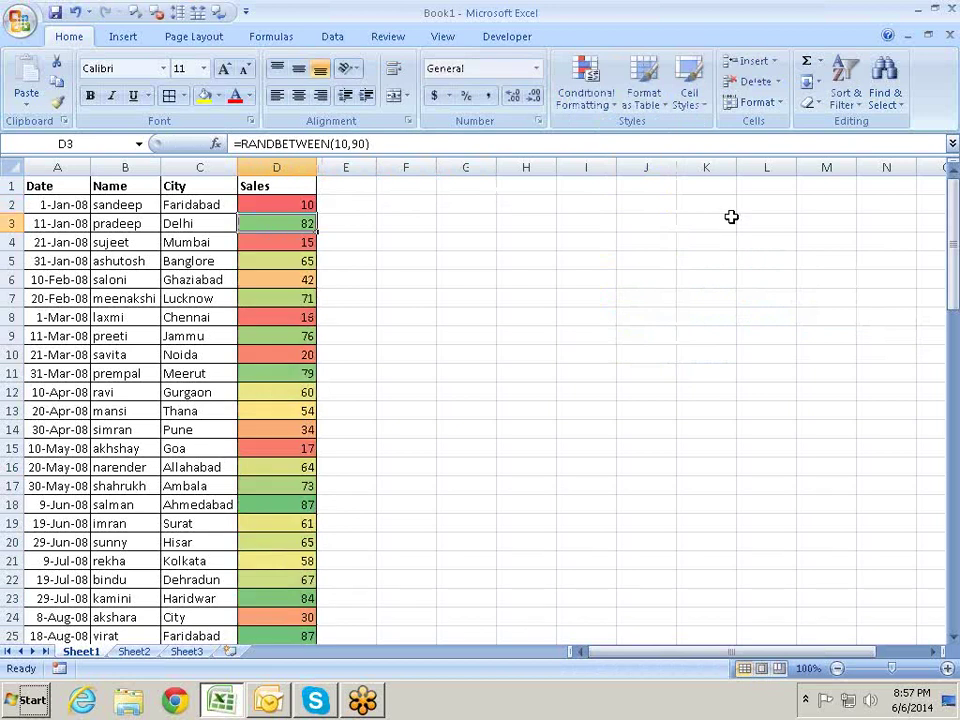
key("Up")
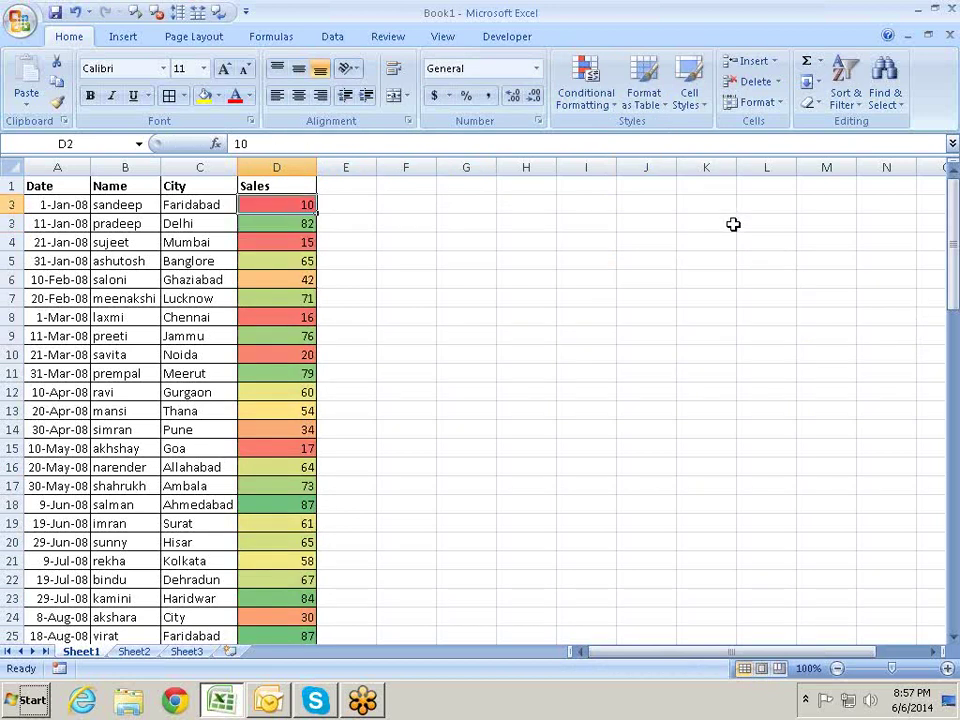
type("2")
key("Return")
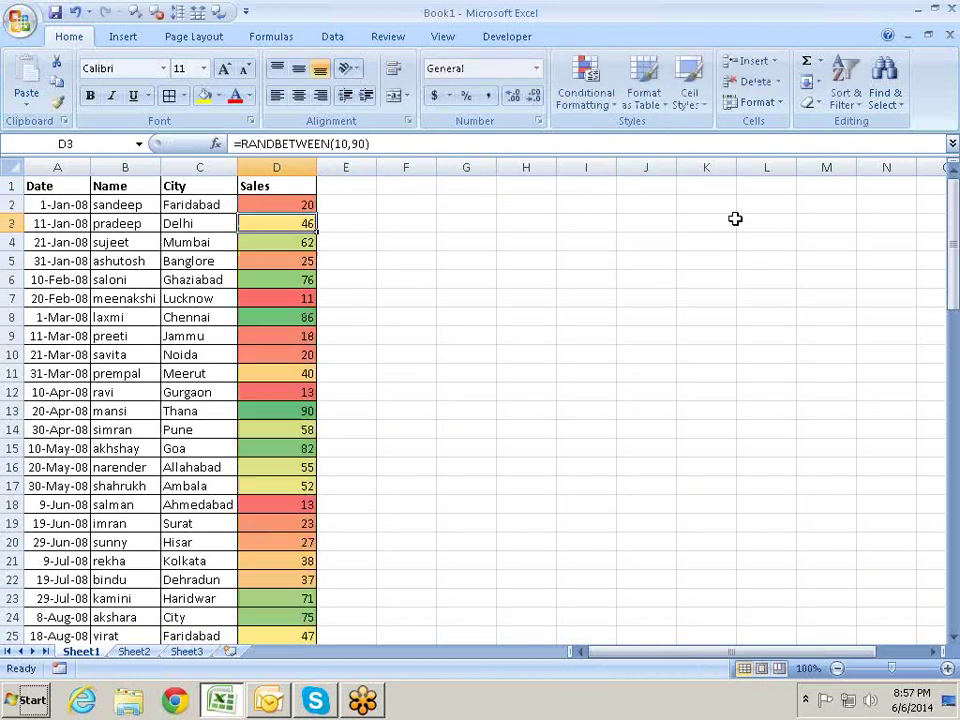
key("Up")
type("30")
key("Return")
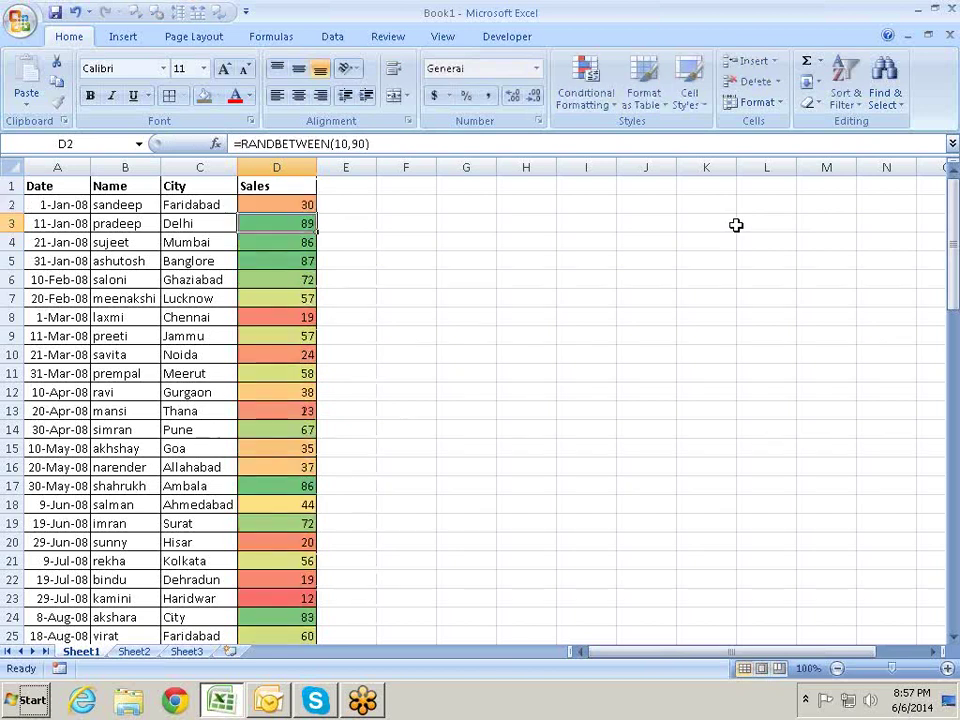
Enter 50, 60 and 80 in D2, recalculate with F9, and undo the colour scale.
key("Up")
type("50")
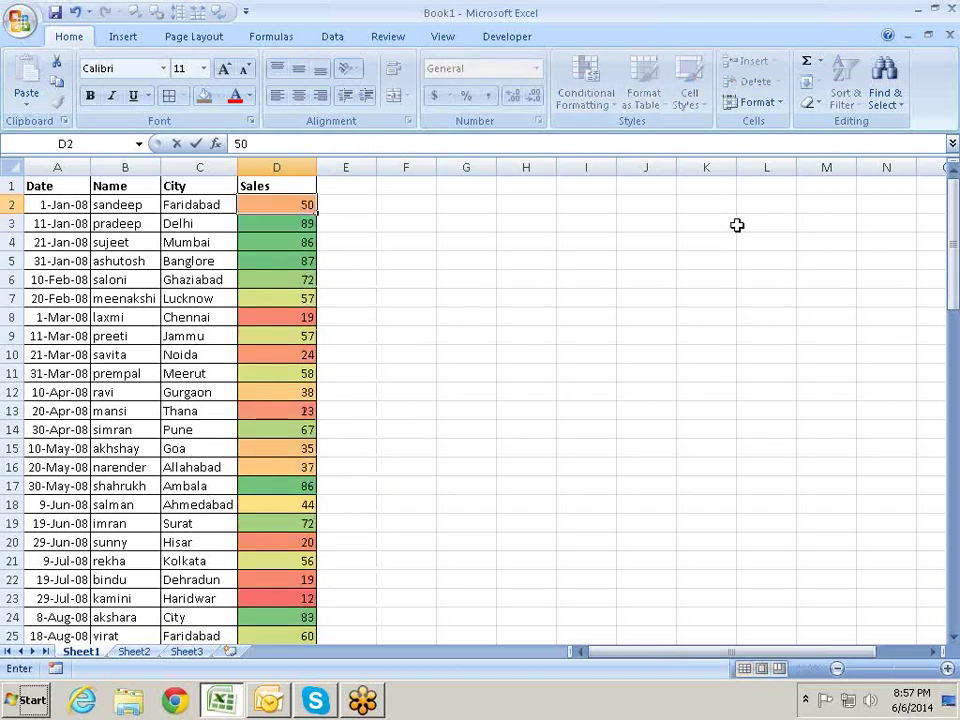
key("Return")
key("Up")
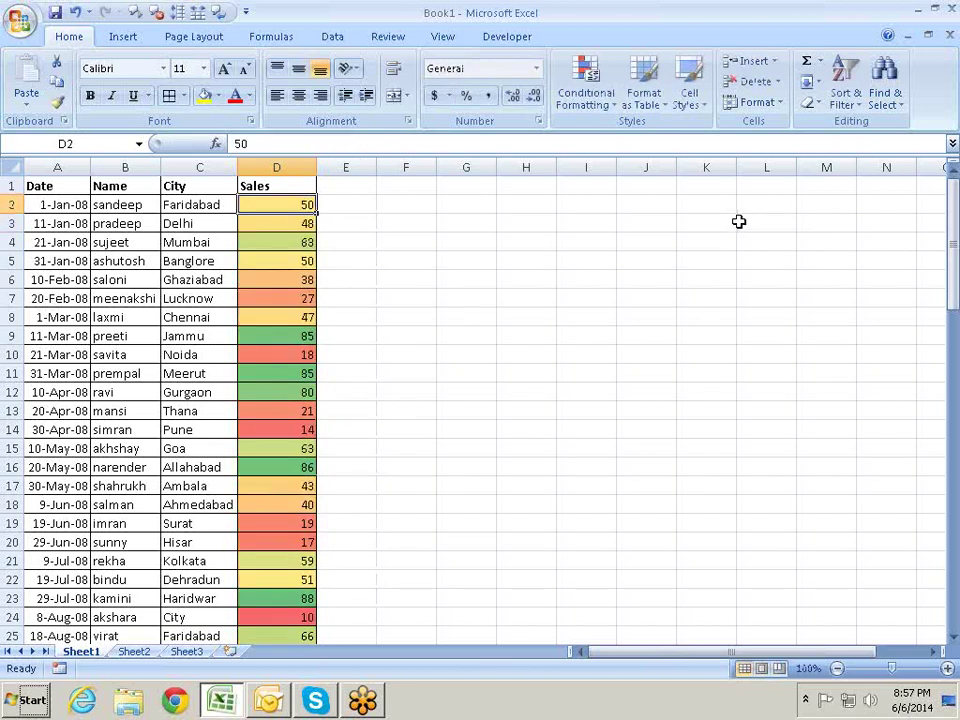
type("60")
key("Return")
key("Up")
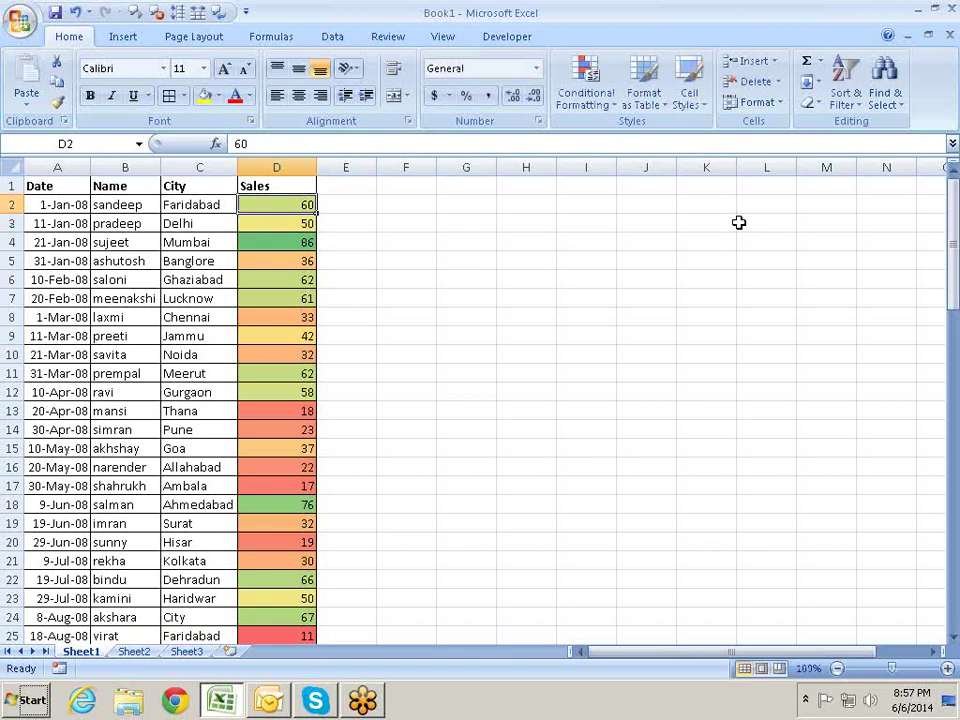
type("80")
key("Return")
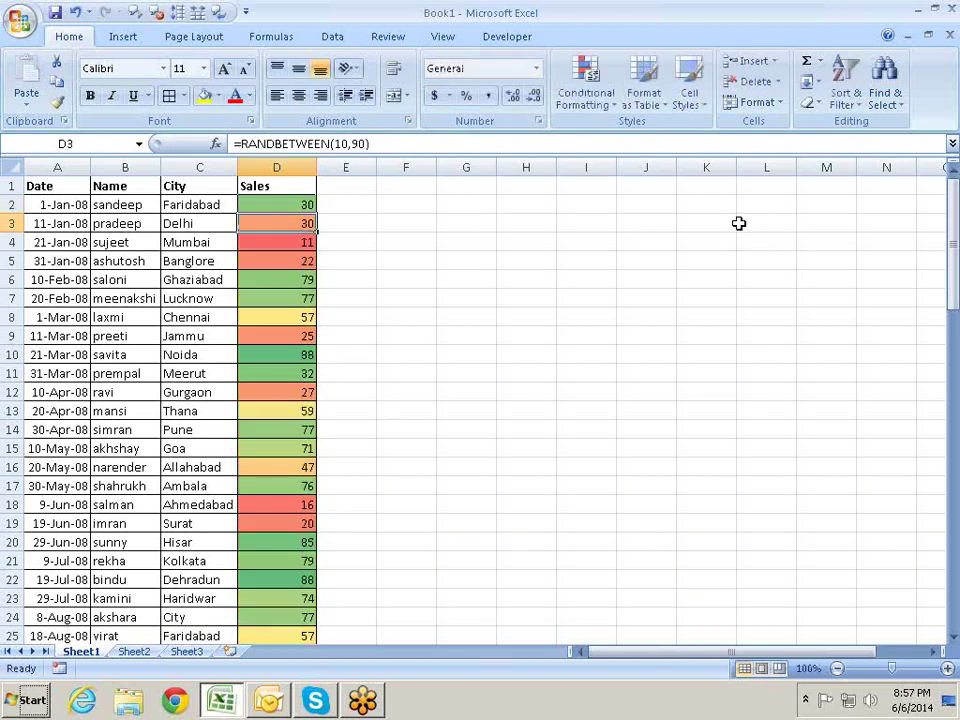
key("Up")
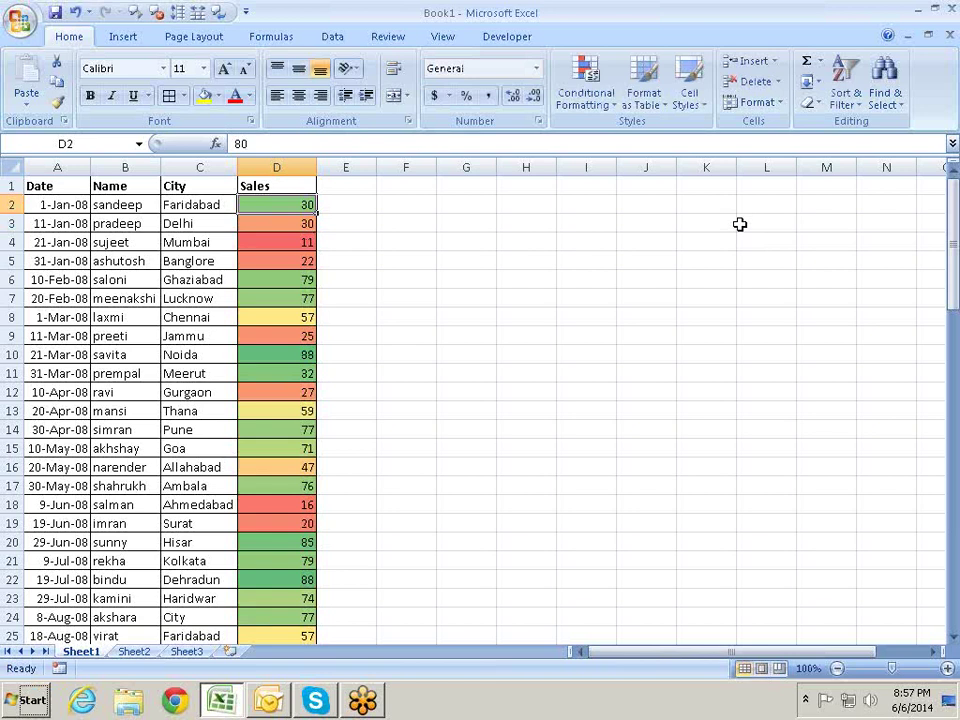
key("F9")
key("F9")
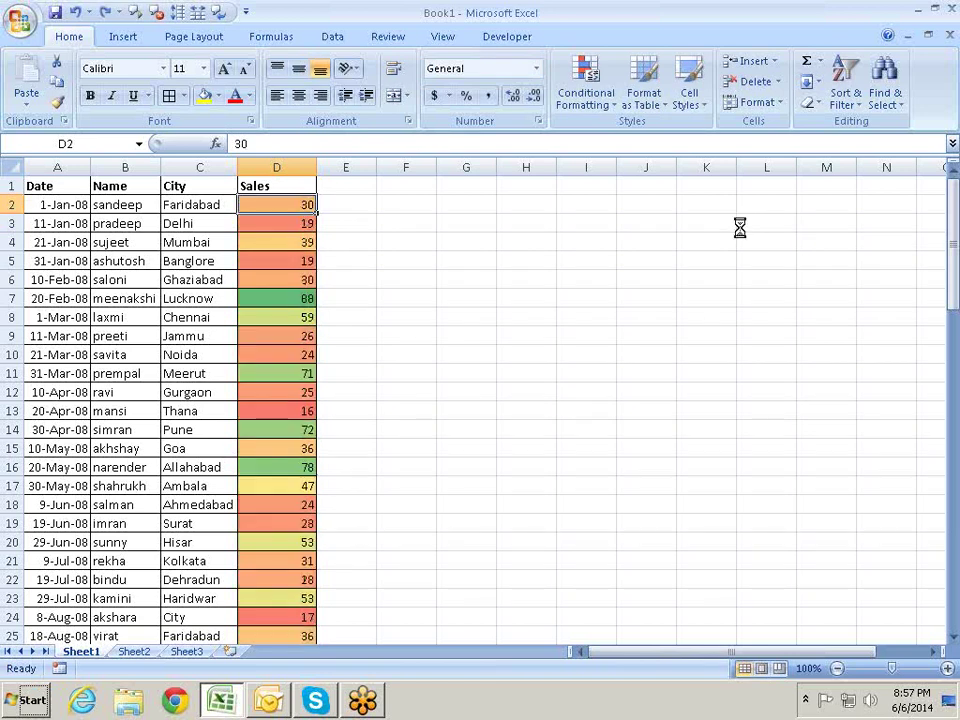
key("F9")
key("F9")
key("F9")
key("ctrl+z")
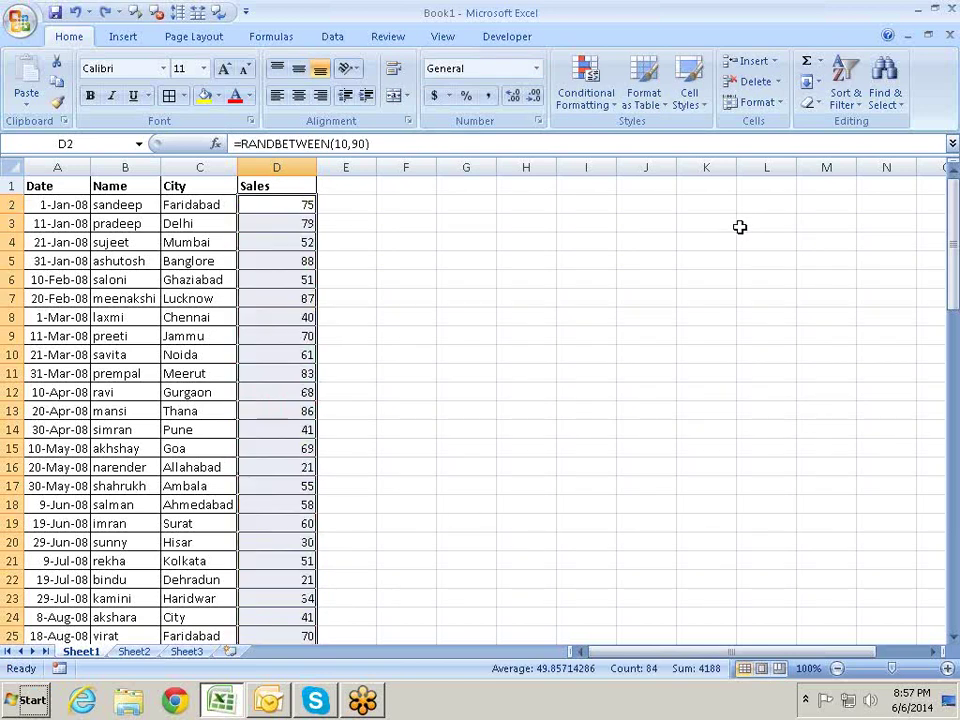
Apply the 3 Symbols (Uncircled) icon set to the Sales values.
left_click(586, 92)
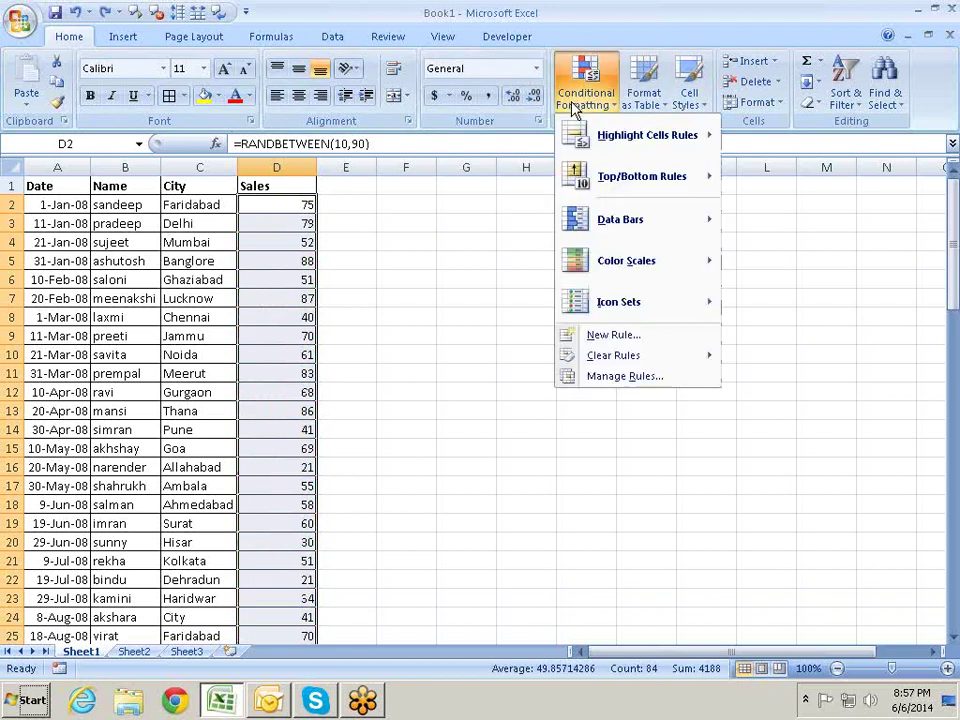
mouse_move(646, 306)
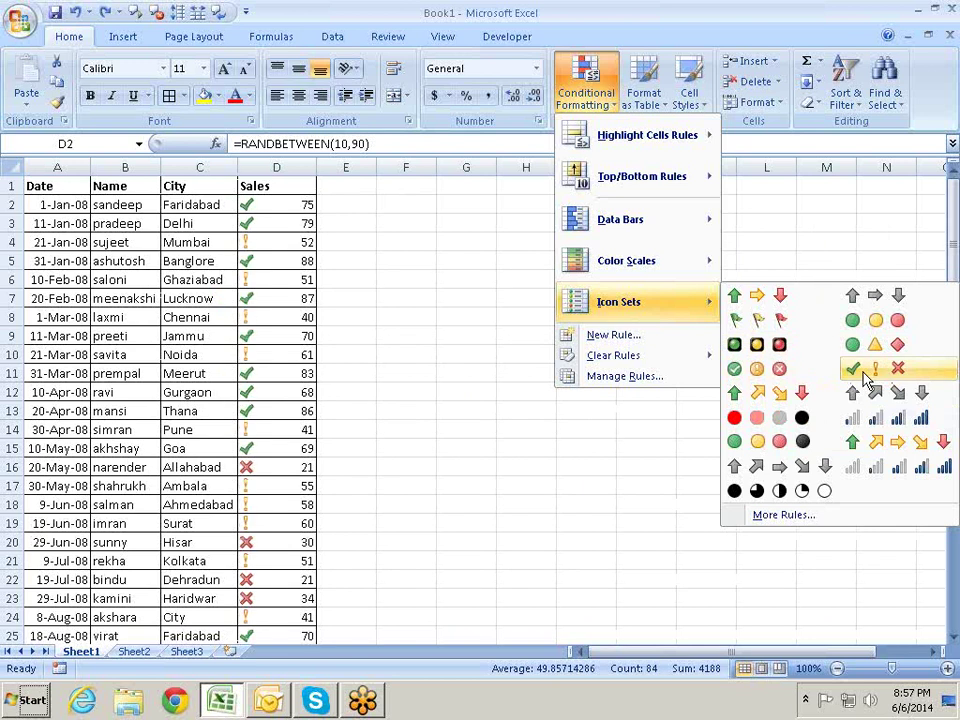
left_click(866, 372)
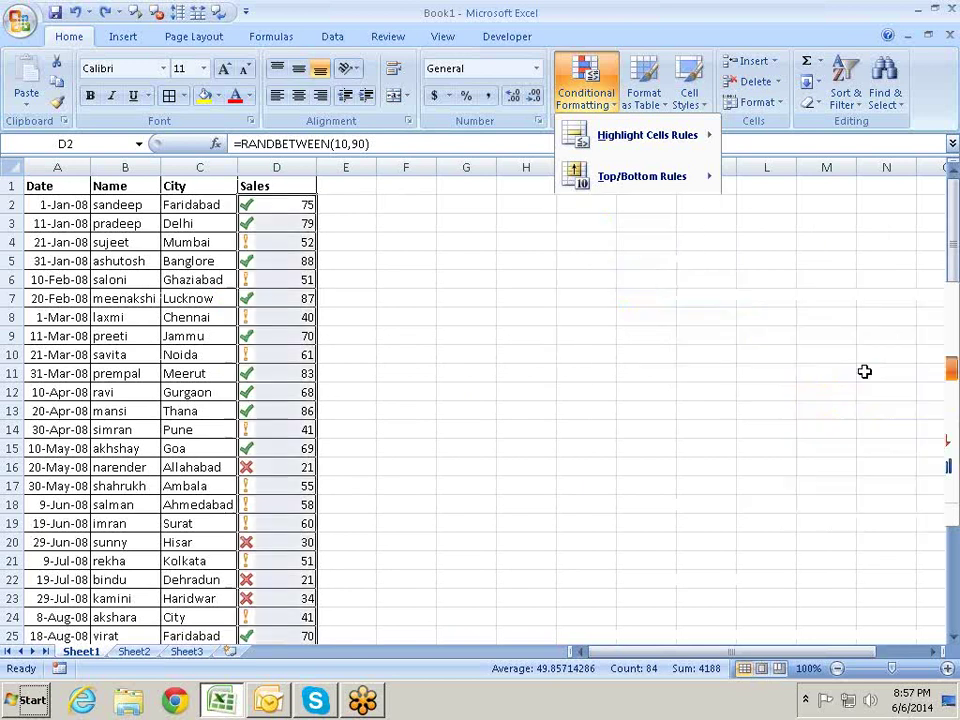
Inspect the icons in cells D2, D4, D6 and D16, where D16 shows a red cross.
left_click(274, 206)
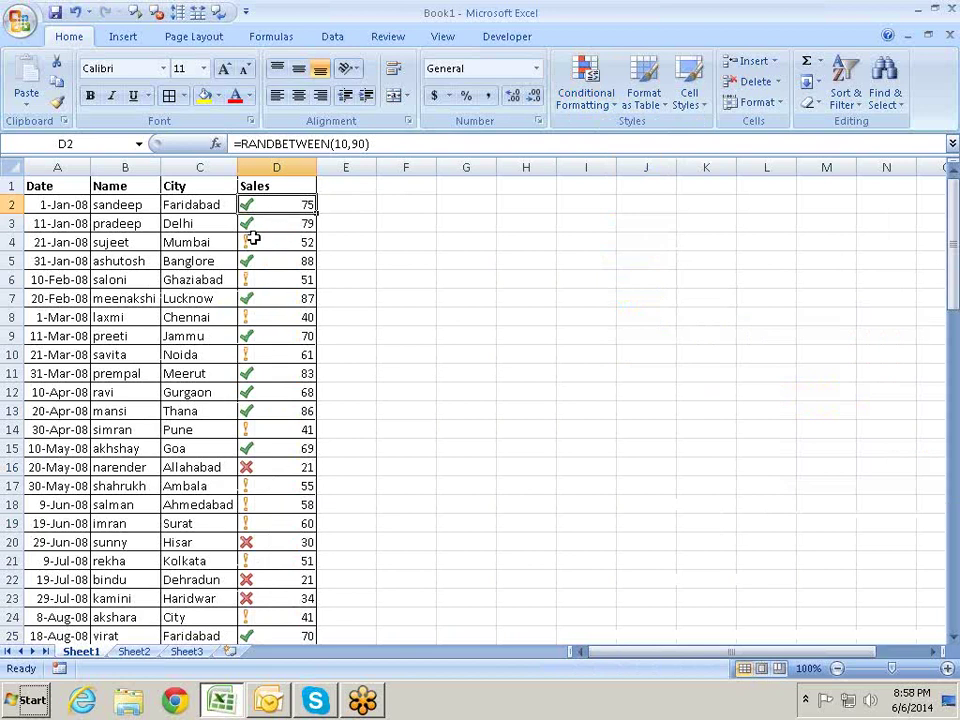
left_click(267, 243)
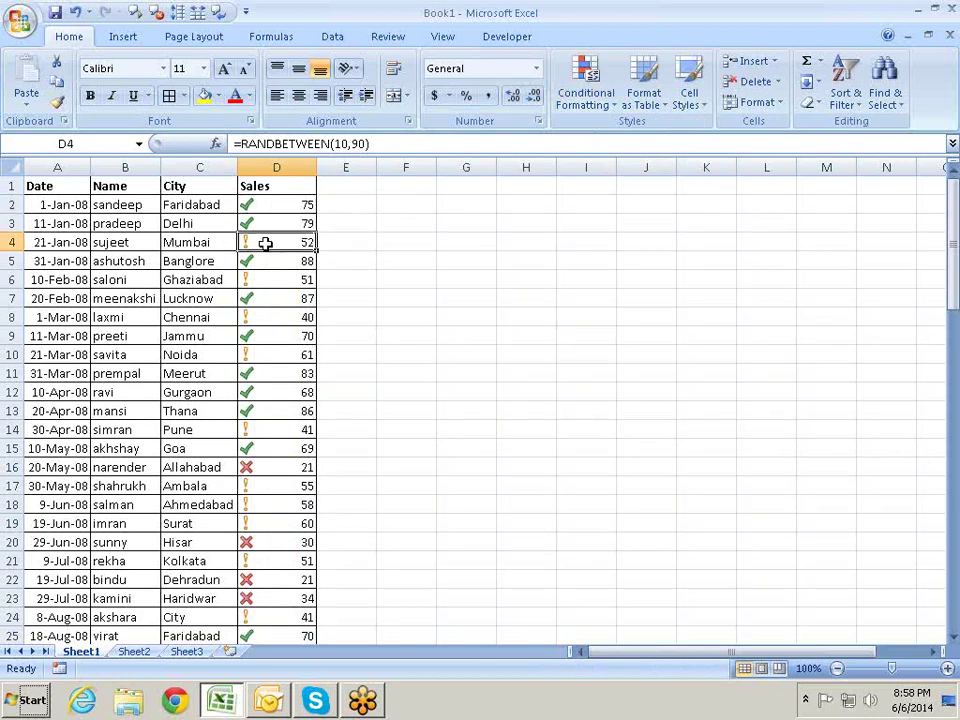
left_click(281, 278)
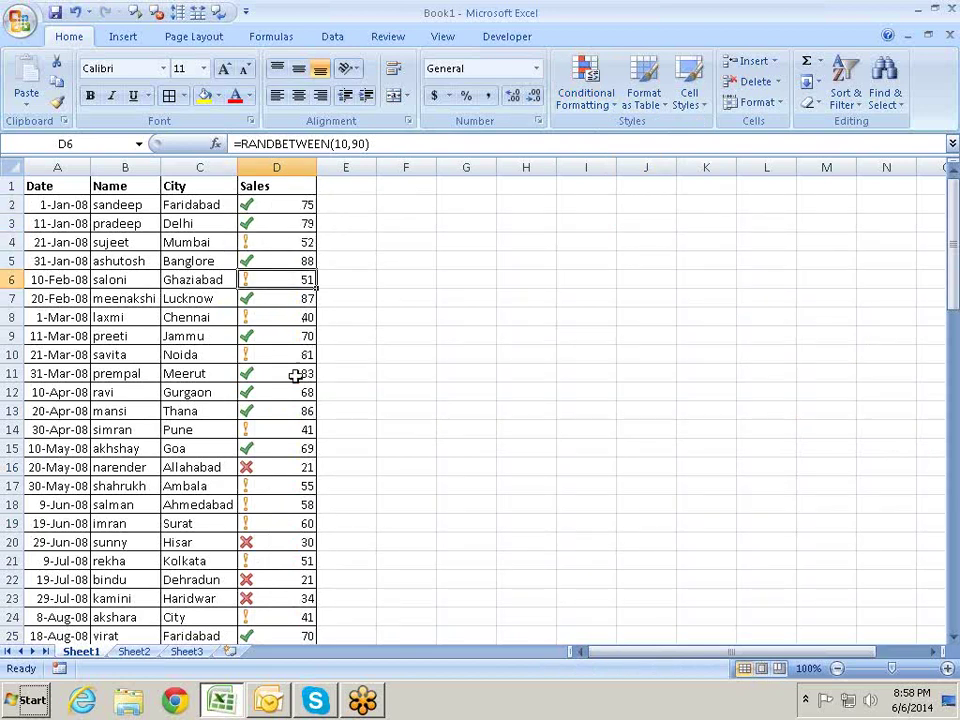
left_click(286, 466)
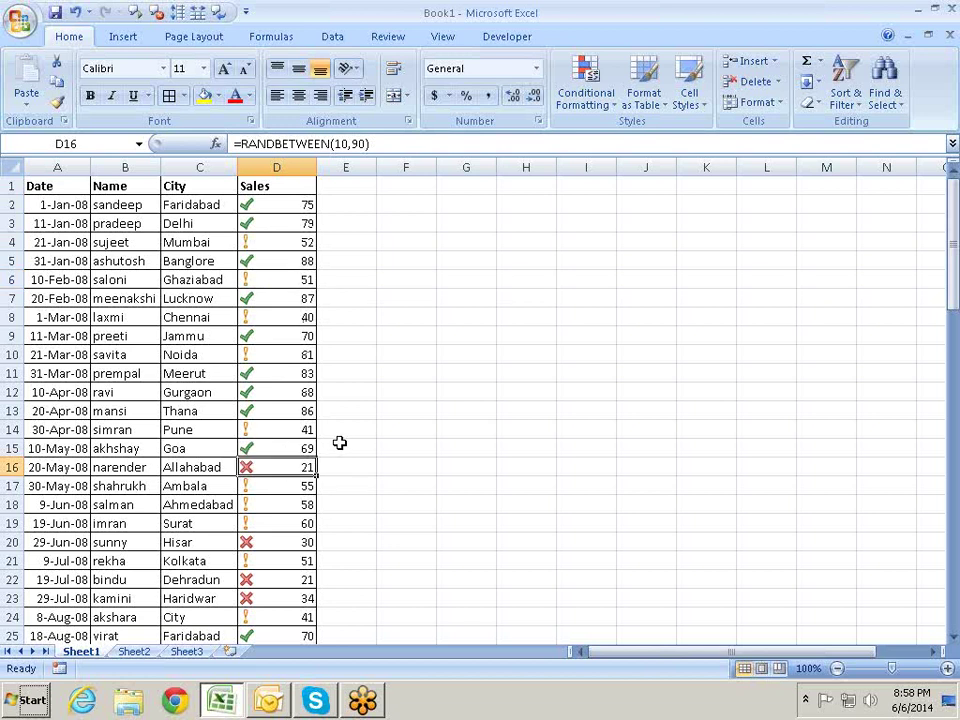
left_click(592, 114)
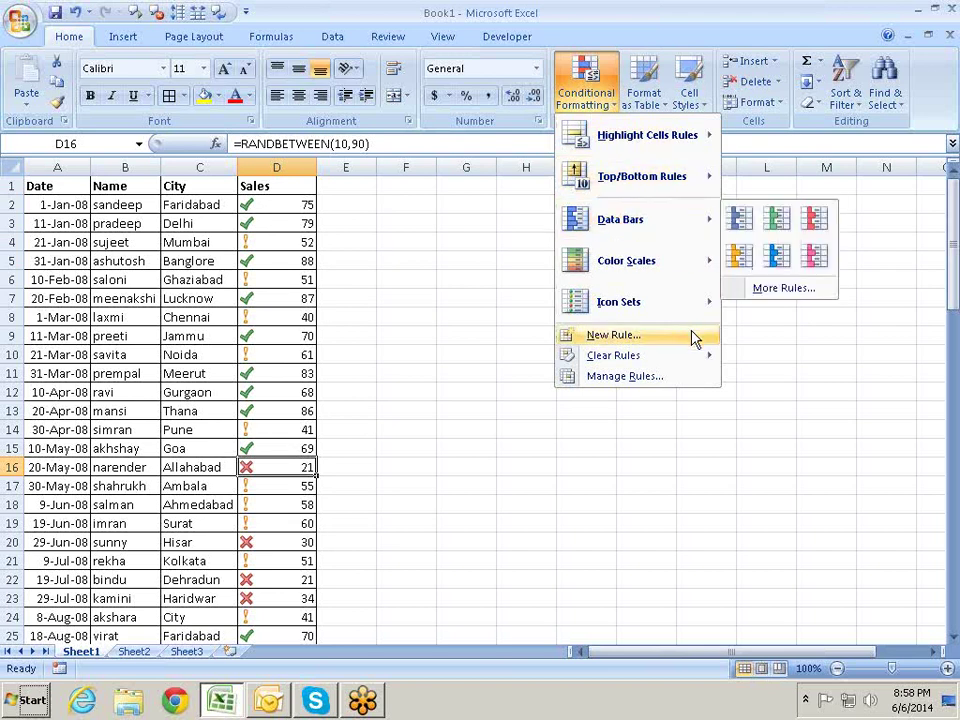
mouse_move(690, 313)
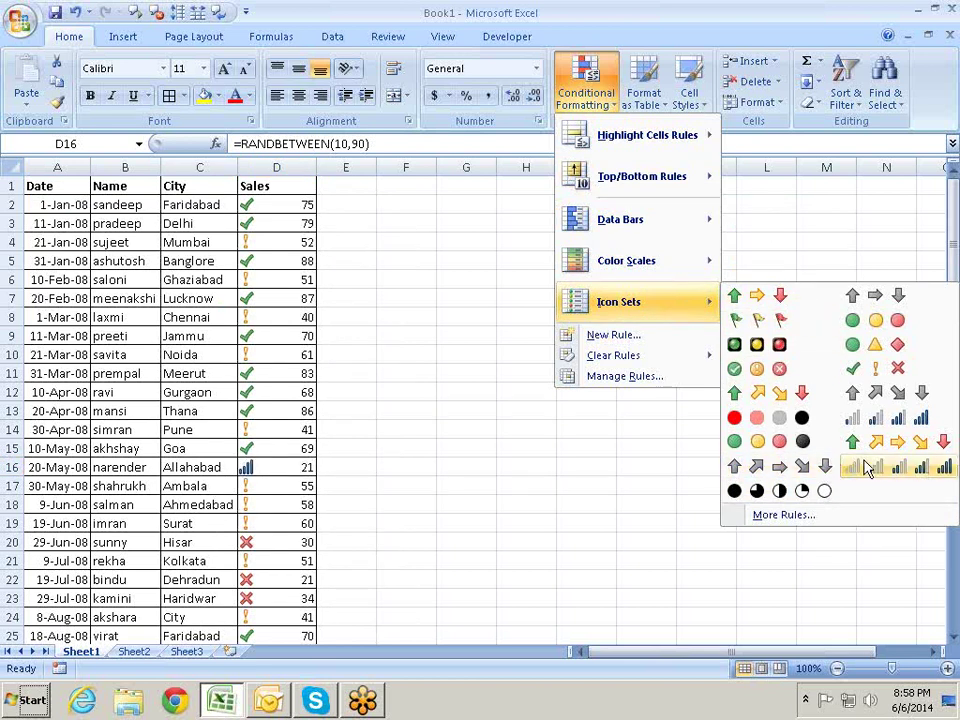
Undo the icon set on Sales and browse the Conditional Formatting Clear Rules submenu.
left_click(265, 200)
left_click(285, 205)
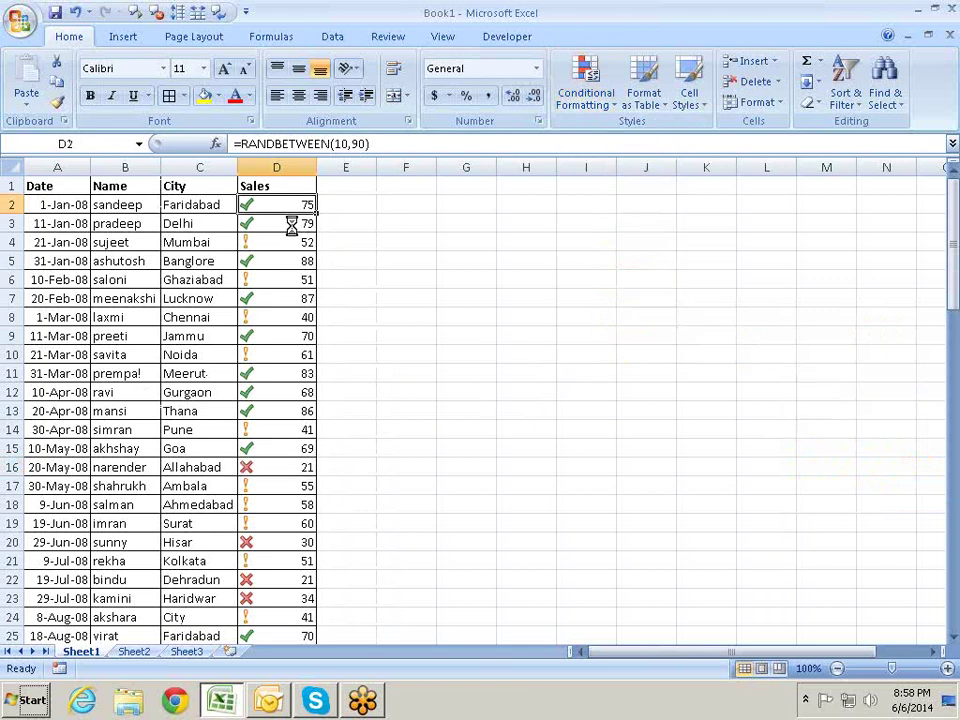
key("ctrl+z")
left_click(594, 104)
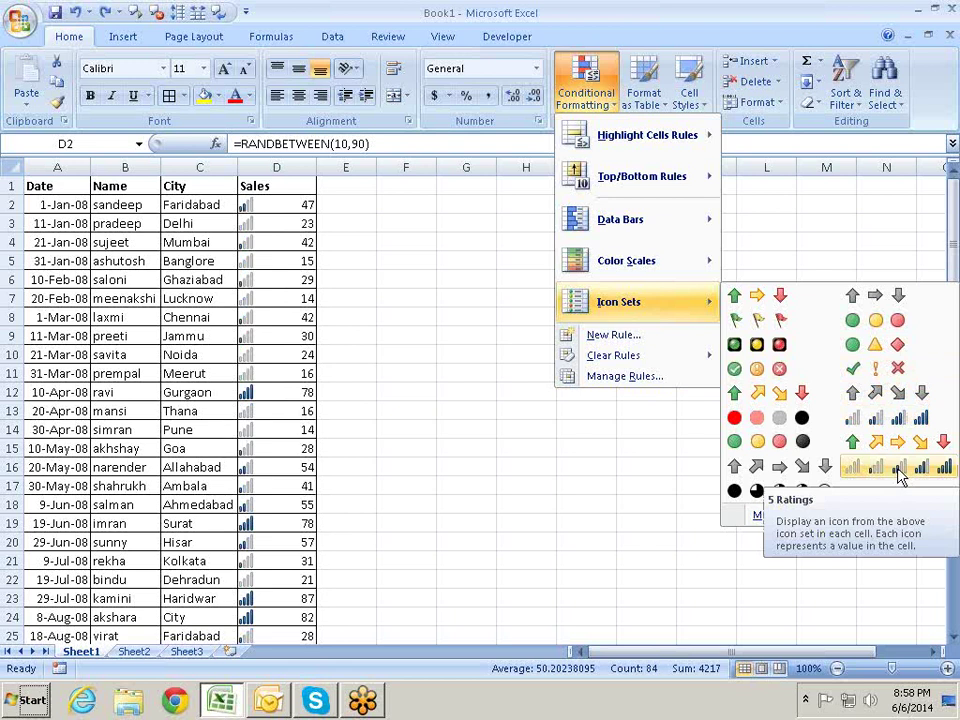
mouse_move(690, 185)
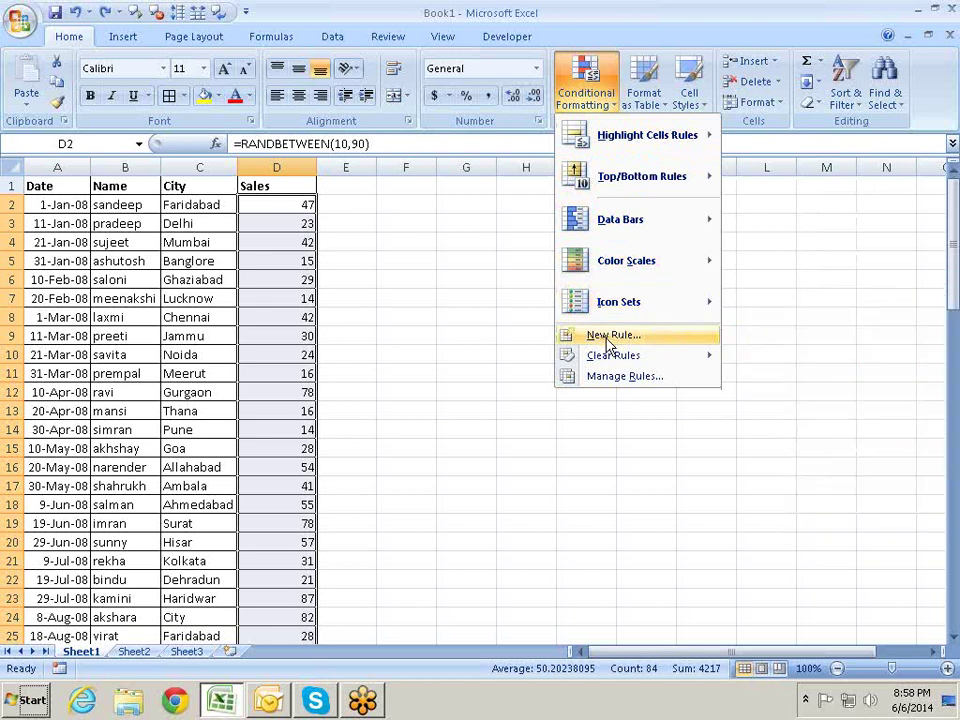
mouse_move(650, 356)
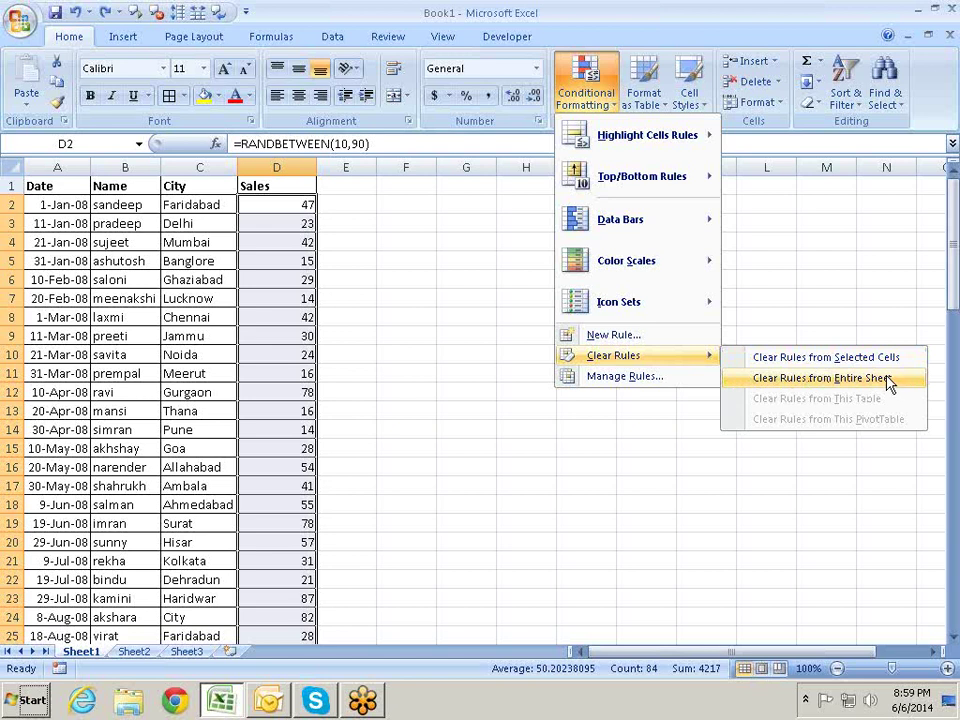
left_click(646, 340)
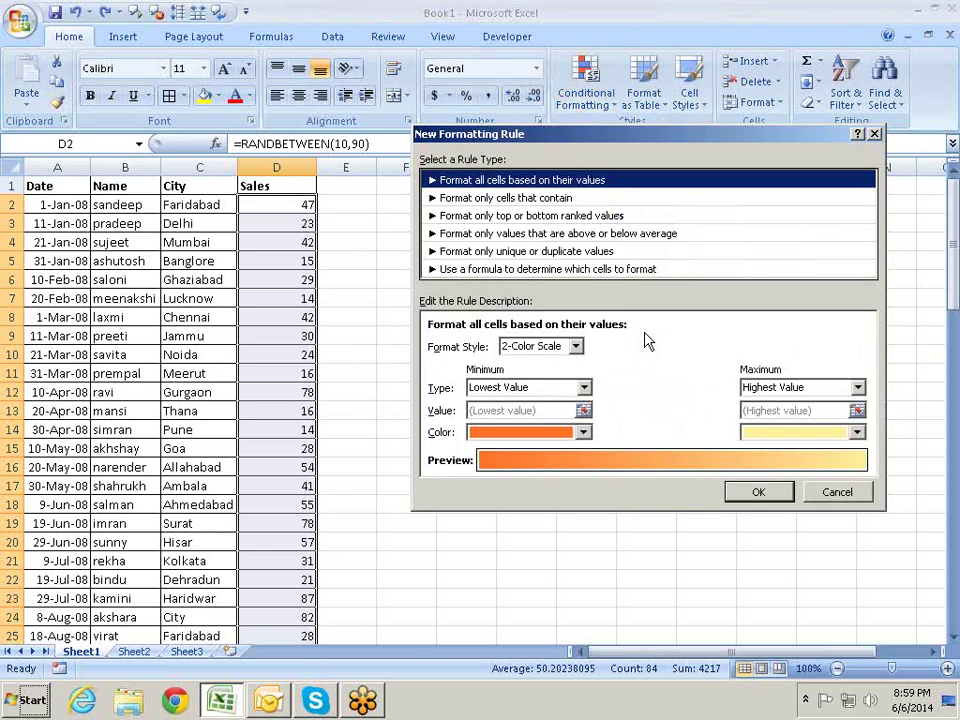
key("Escape")
left_click(596, 92)
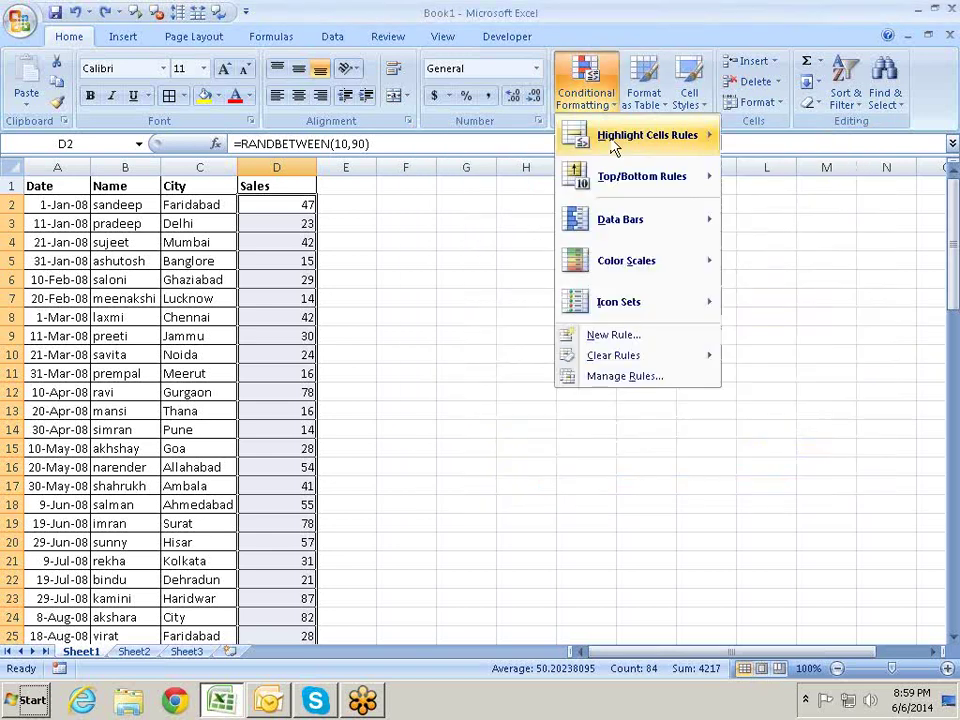
left_click(621, 375)
left_click(407, 244)
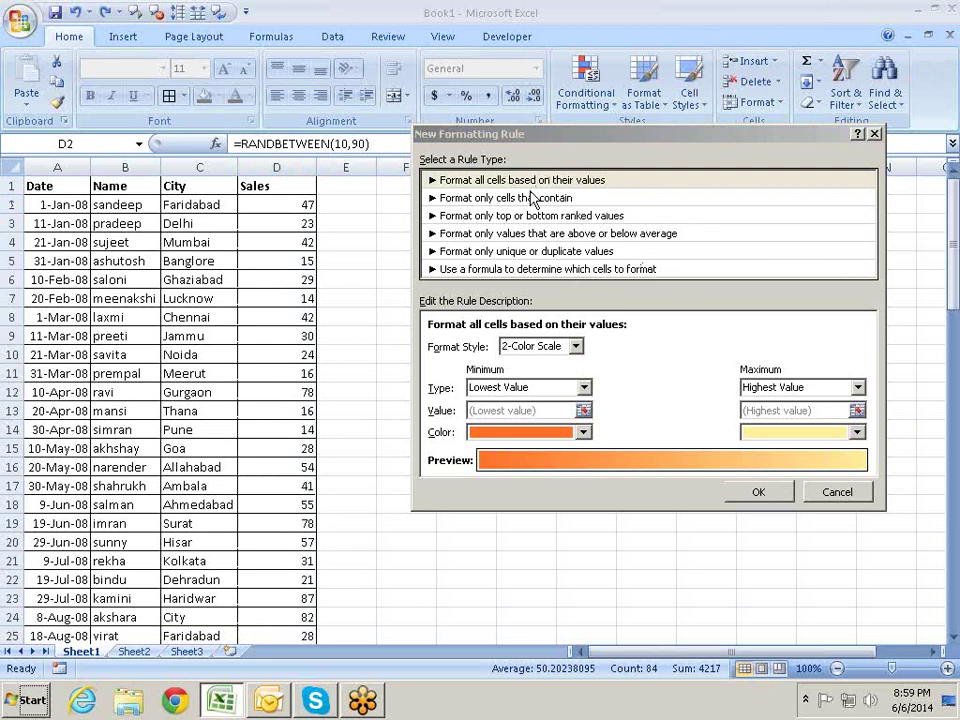
left_click(467, 184)
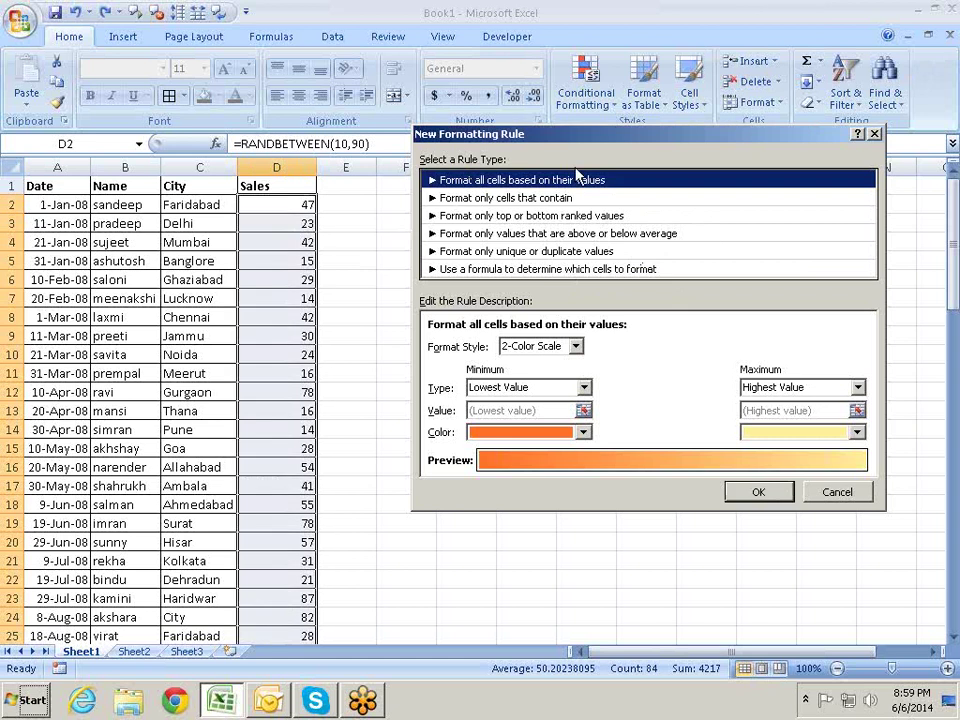
left_click(577, 347)
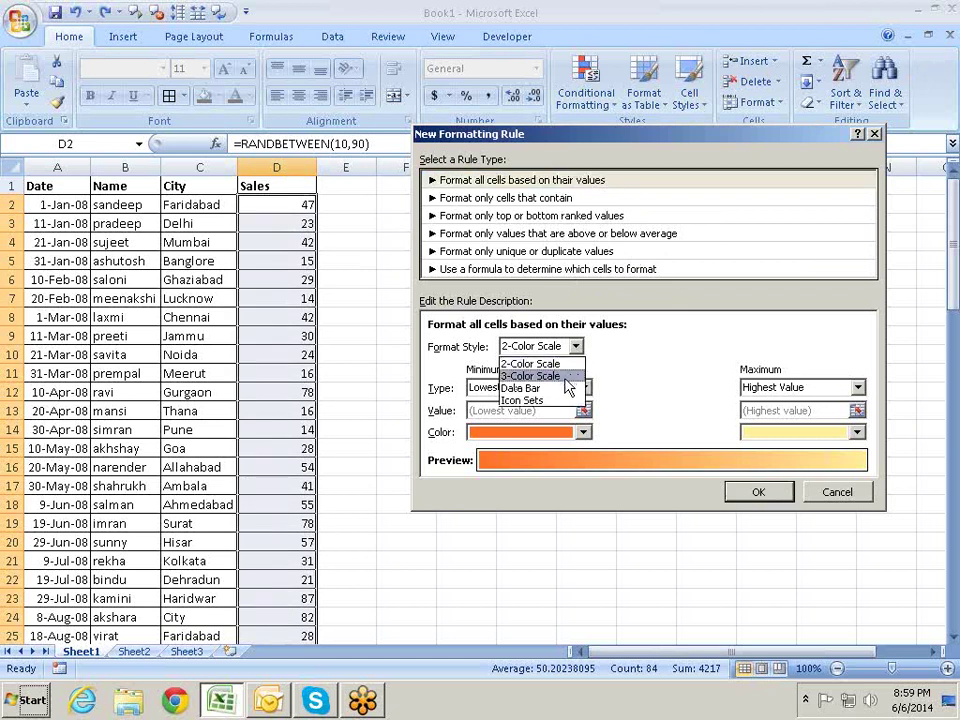
left_click(560, 400)
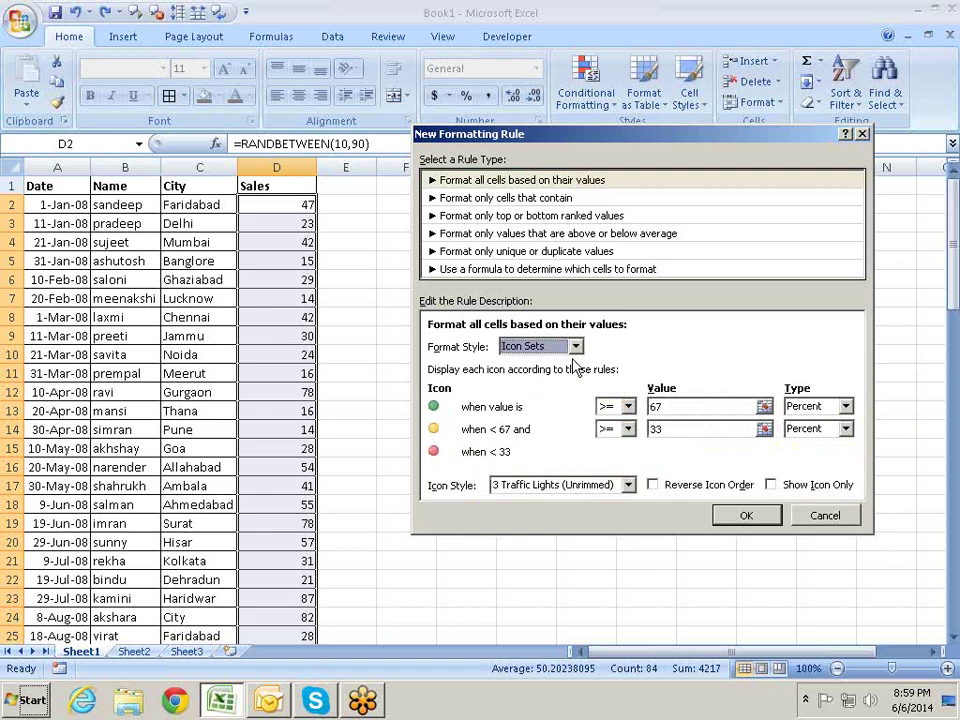
left_click(576, 346)
left_click(560, 376)
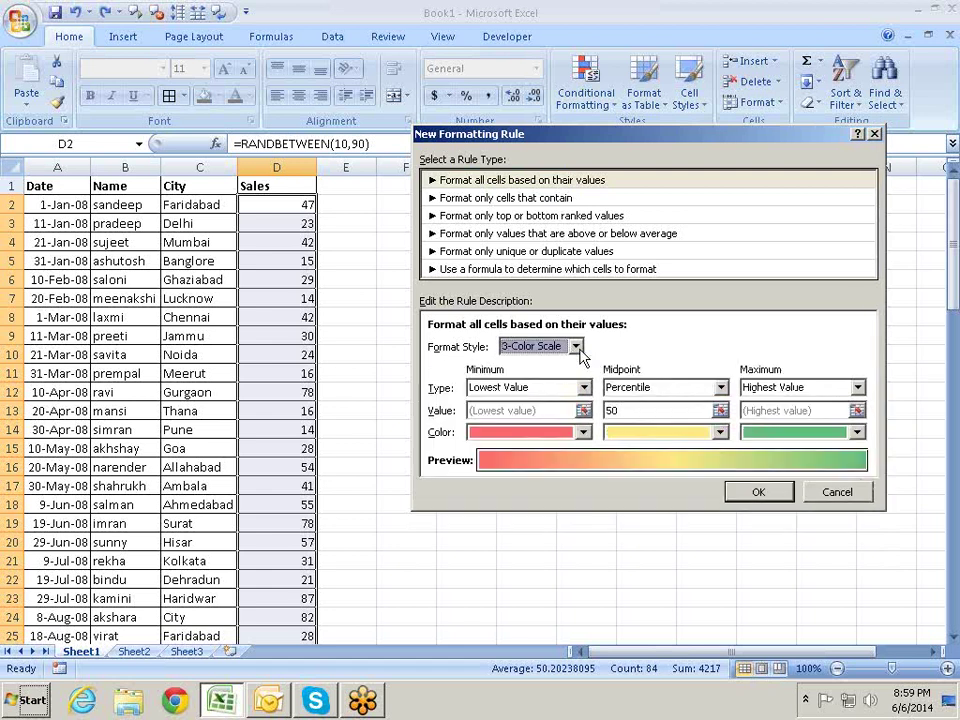
left_click(576, 346)
left_click(560, 376)
key("Escape")
key("Escape")
left_click(586, 85)
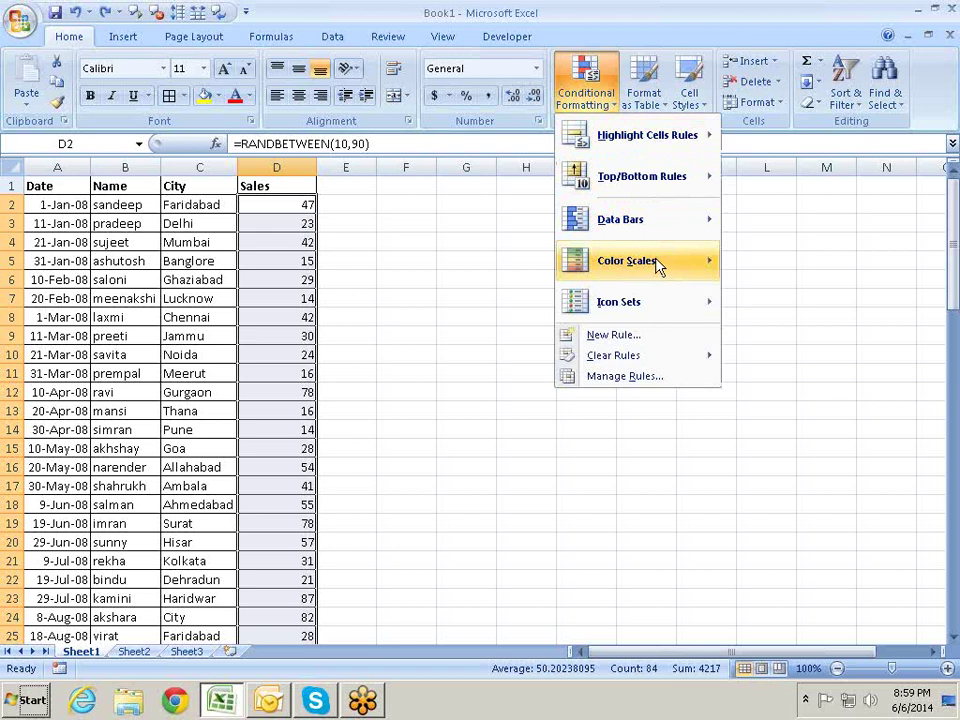
Apply the 3 Symbols (Uncircled) icon set to Sales and open its rule for editing in Manage Rules.
mouse_move(694, 302)
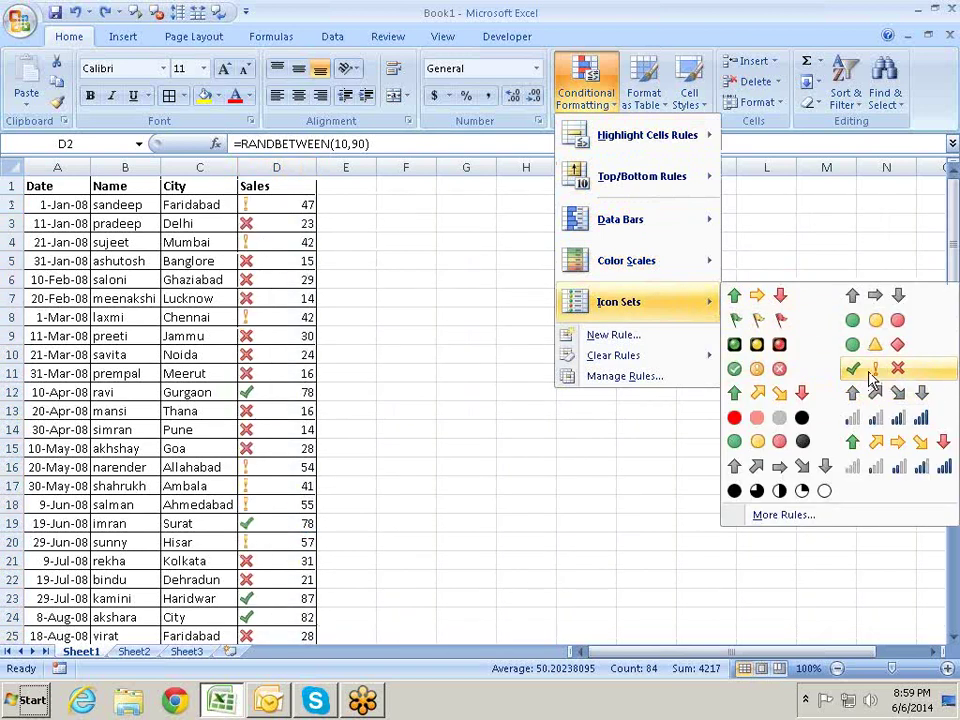
left_click(872, 380)
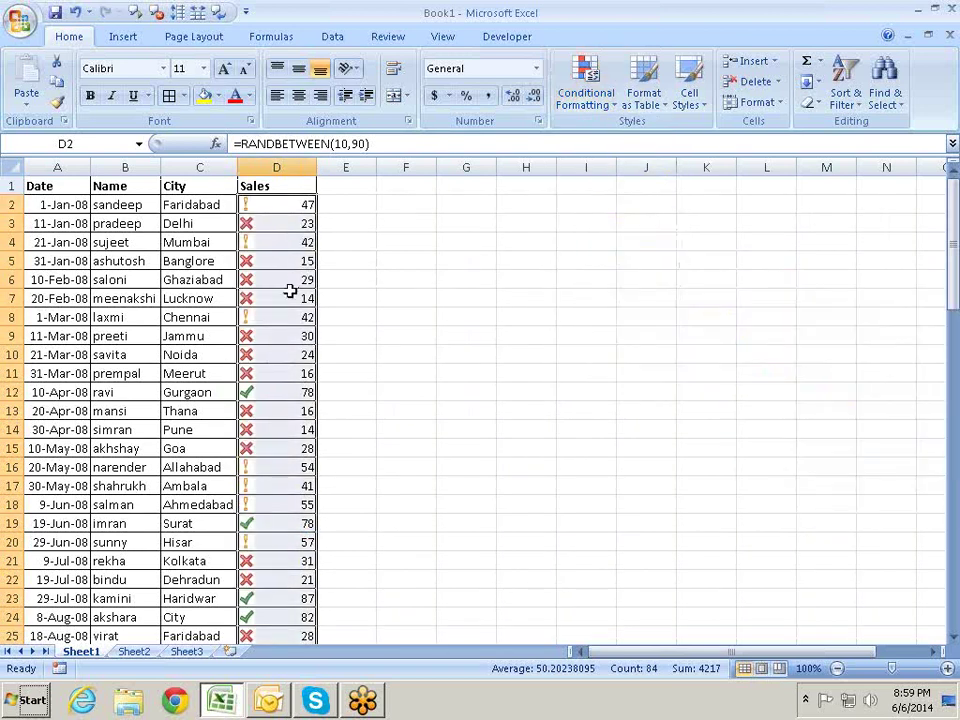
left_click(598, 108)
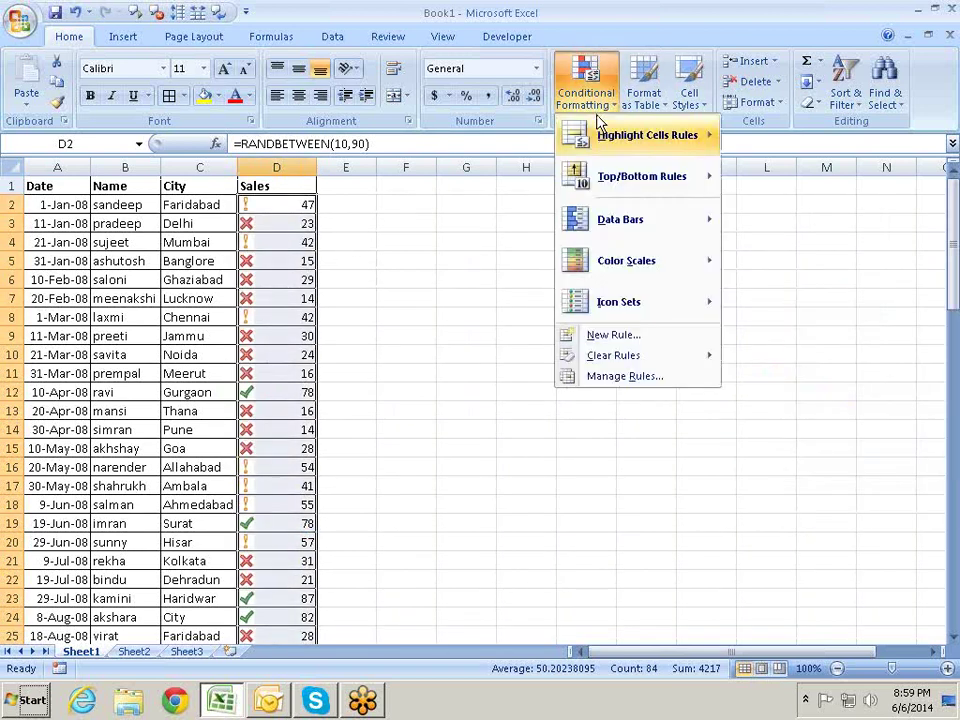
left_click(656, 375)
left_click(503, 288)
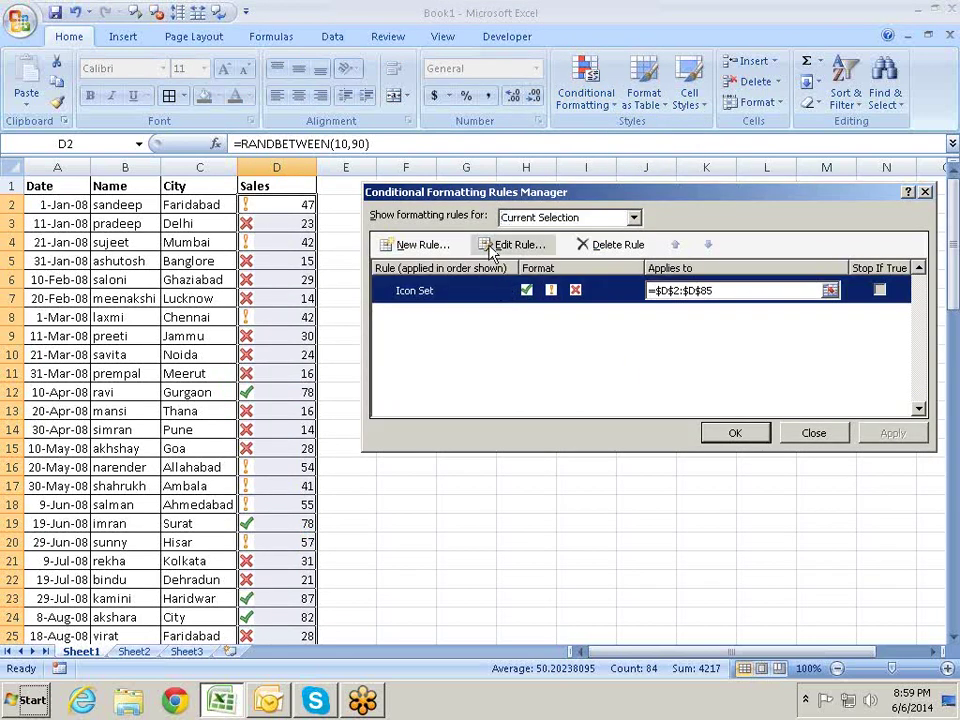
left_click(493, 250)
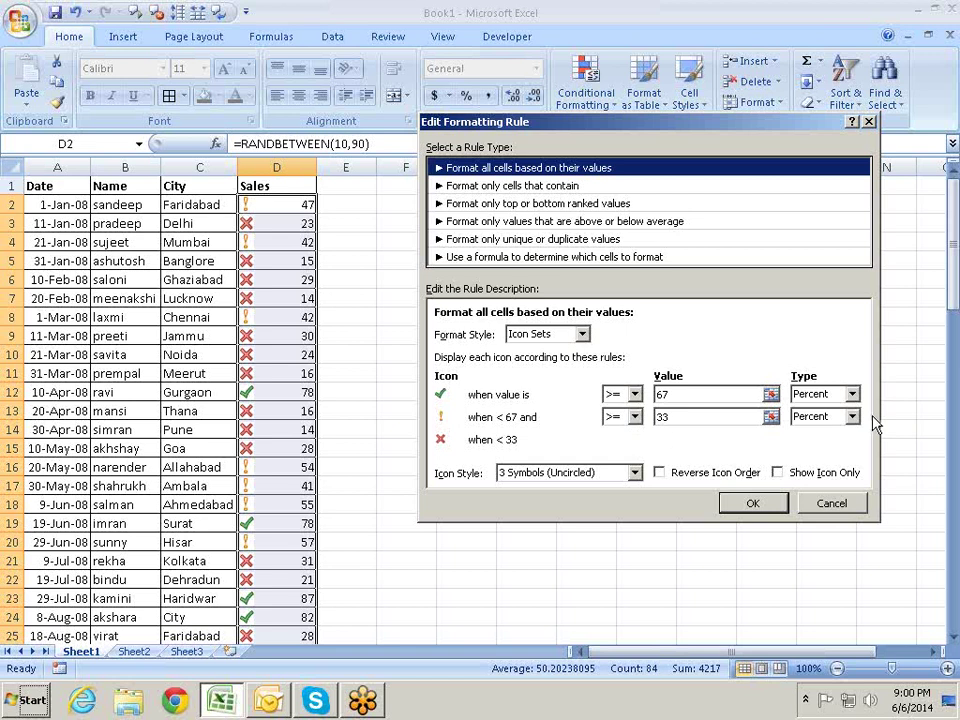
Set both icon thresholds to Number type with values 70 and 50, and confirm.
left_click(851, 396)
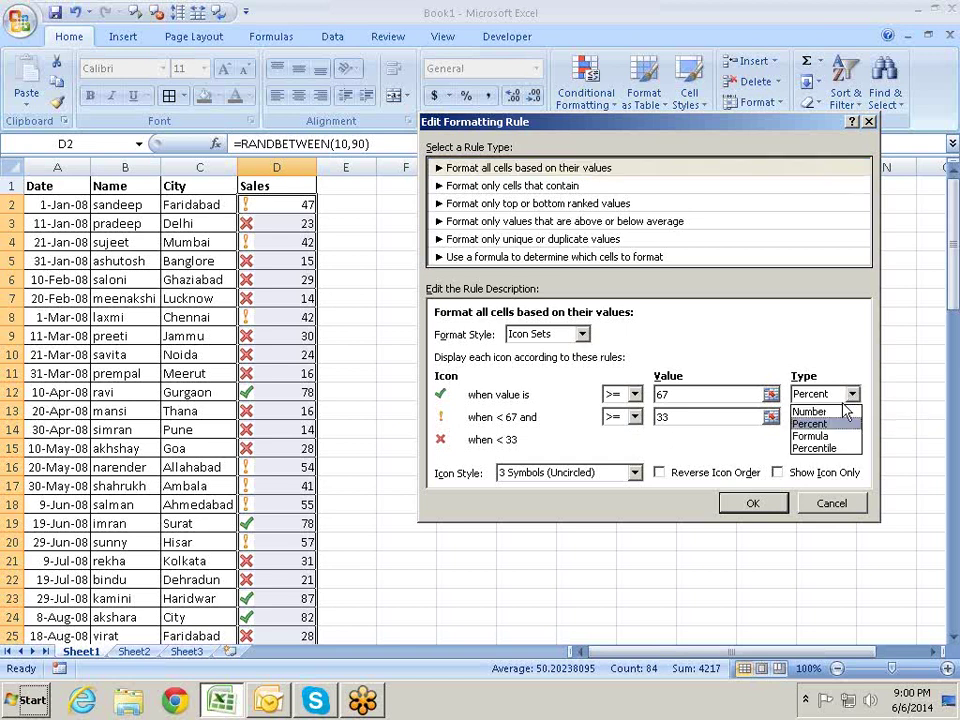
left_click(838, 412)
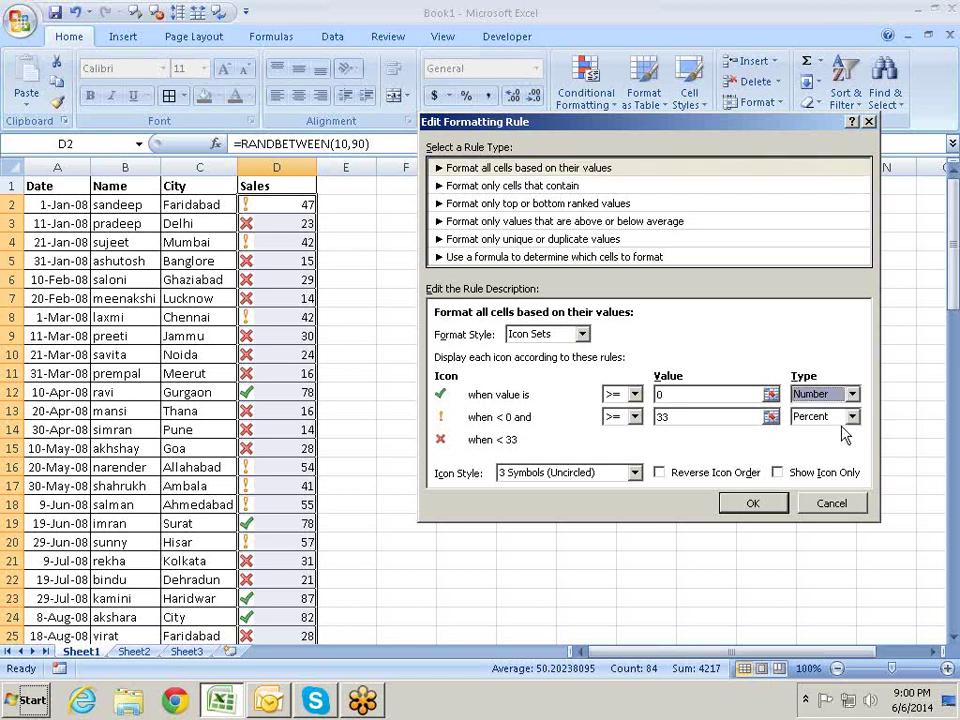
left_click(852, 418)
left_click(808, 434)
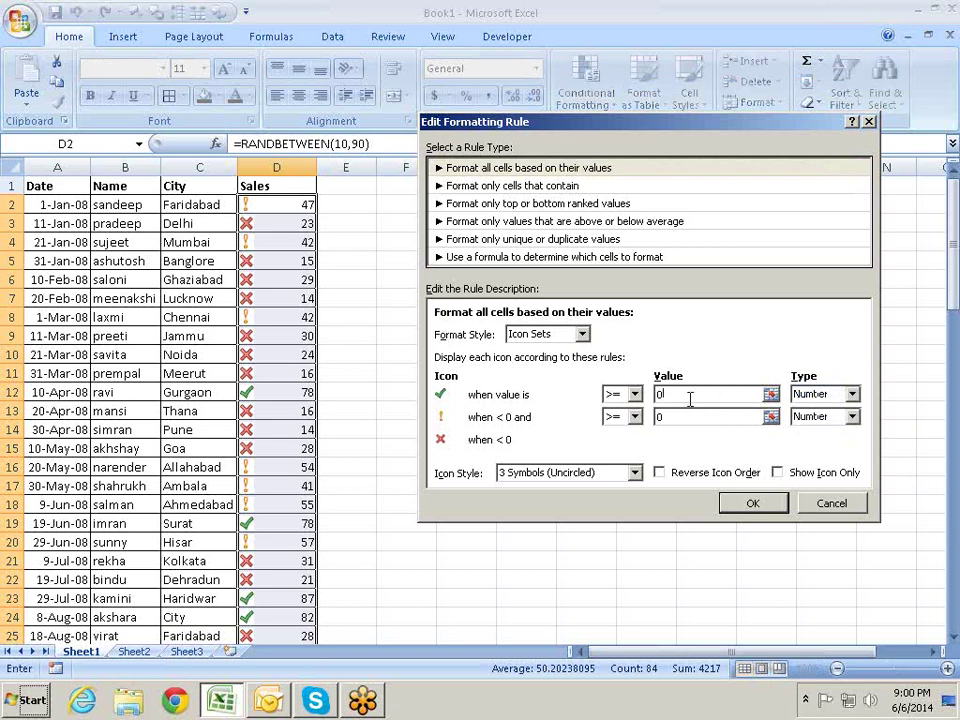
double_click(660, 394)
type("70")
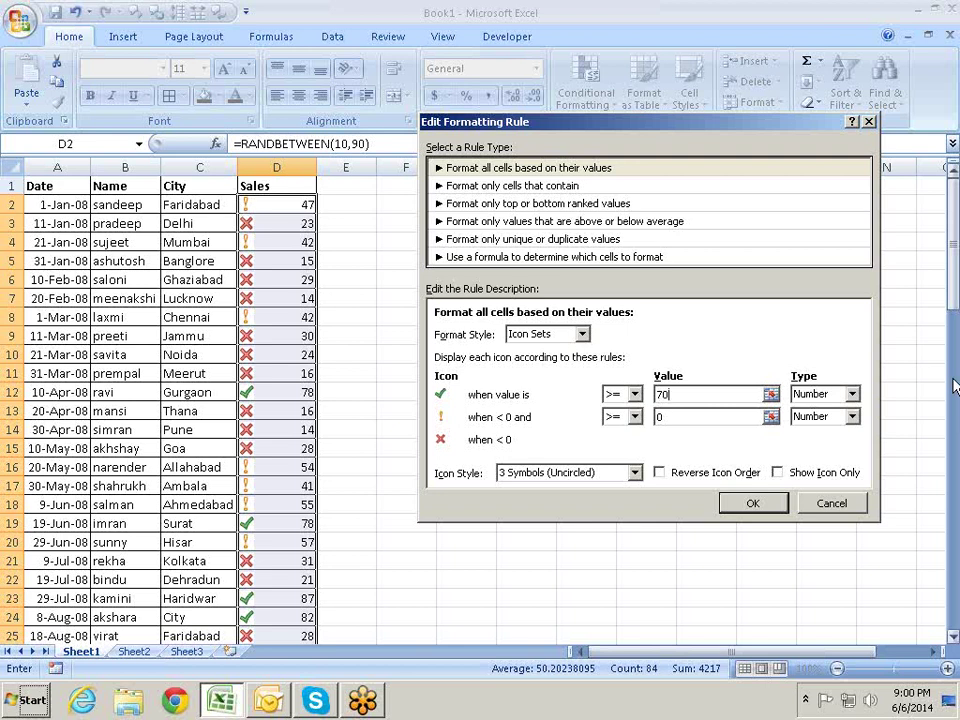
left_click(669, 417)
left_click(671, 418)
type("50")
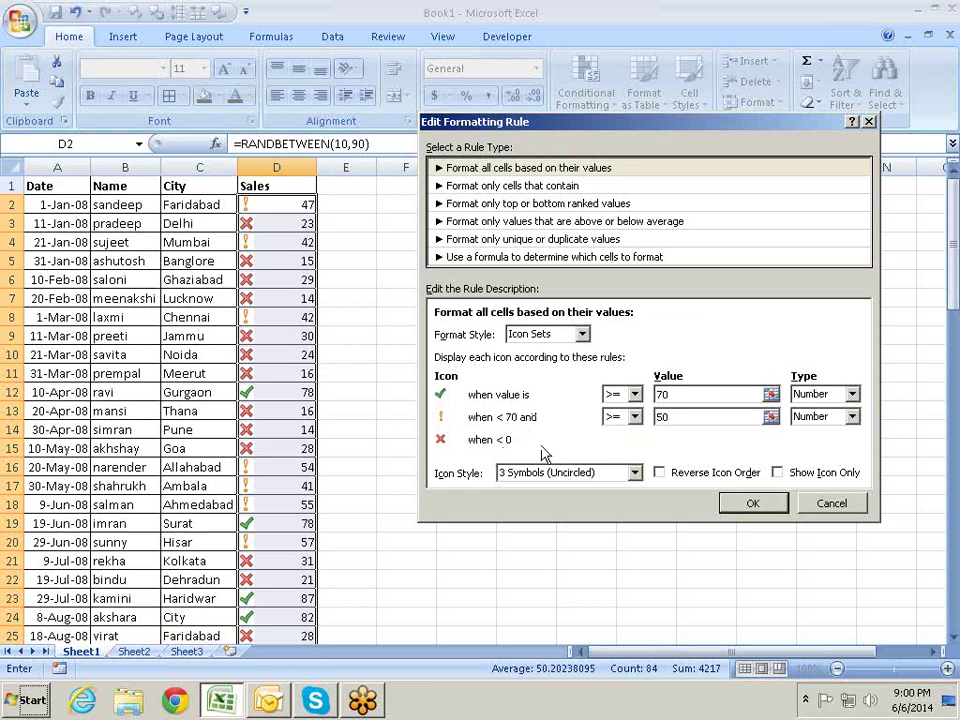
key("Tab")
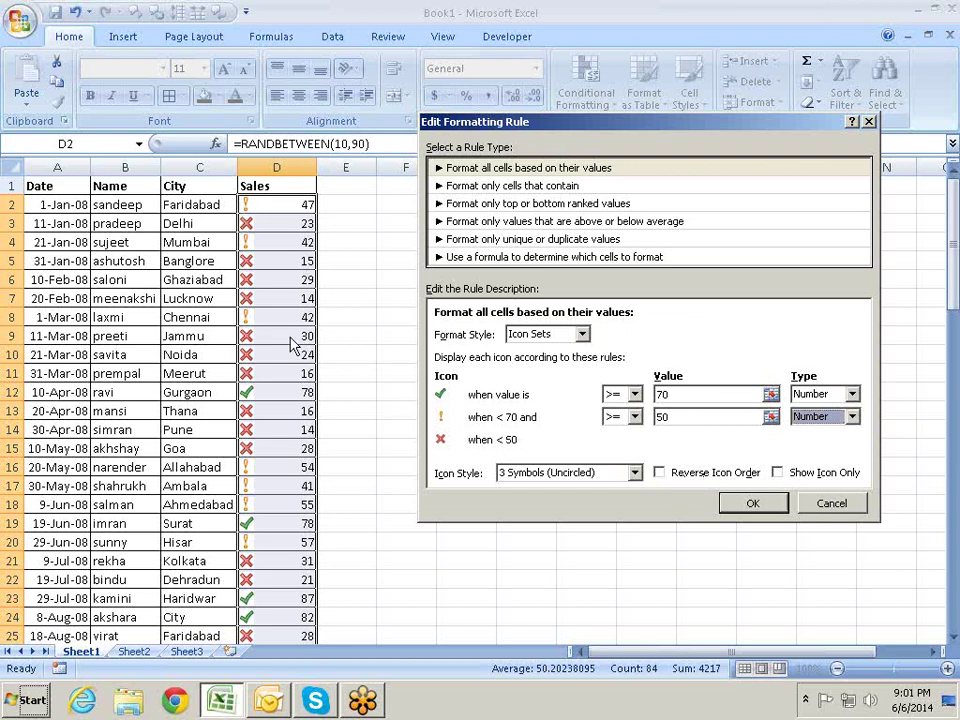
left_click(754, 505)
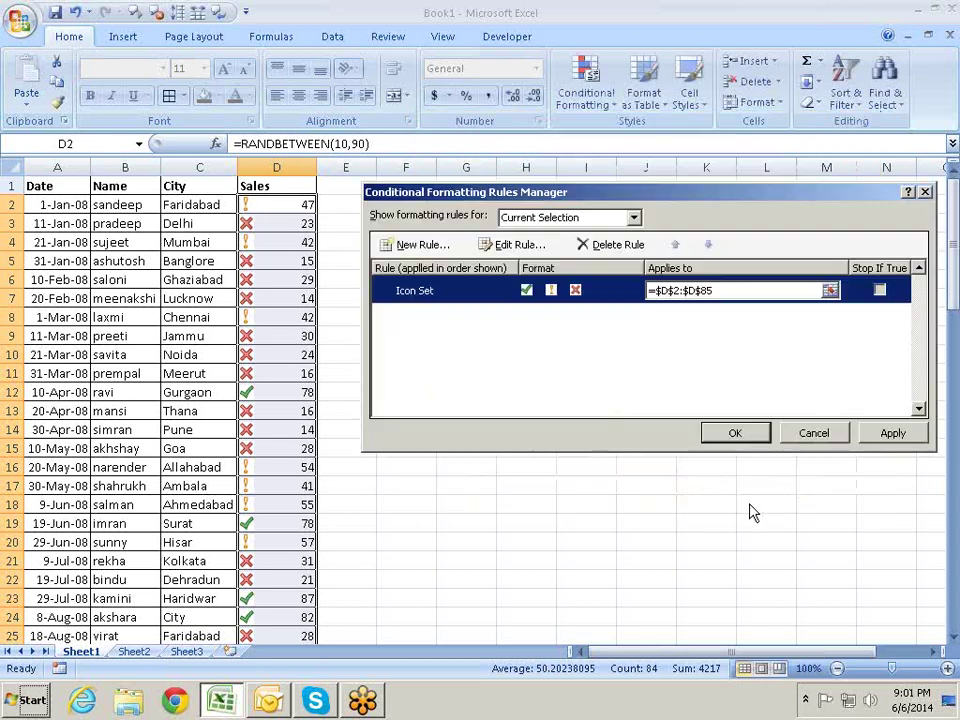
Apply the 70/50 thresholds, then edit the rule to reverse icon order and show icons only.
left_click(893, 436)
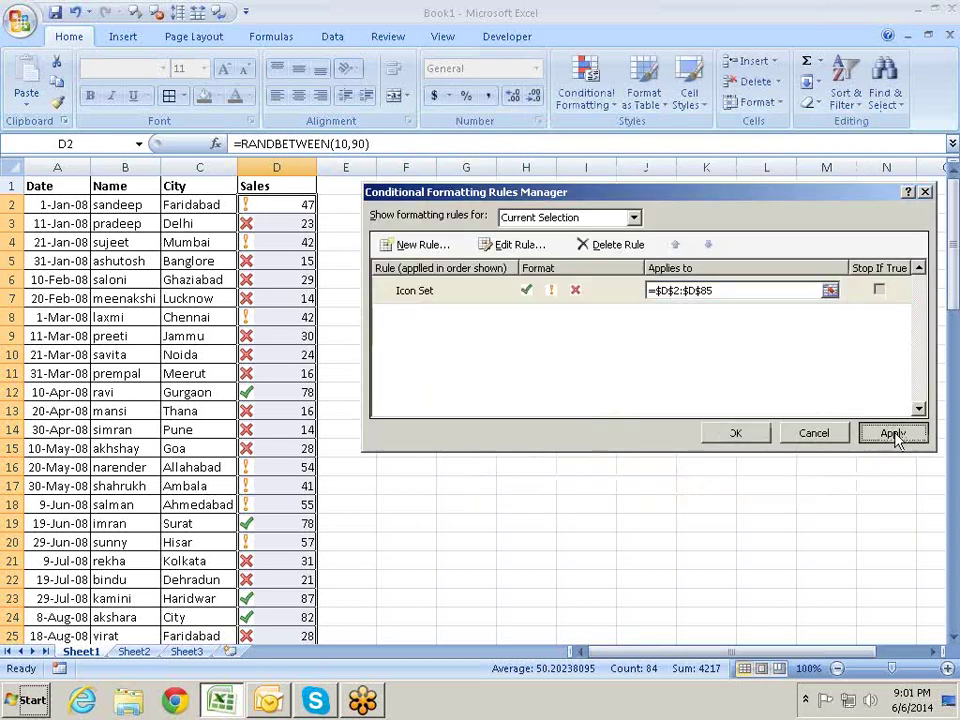
left_click(735, 435)
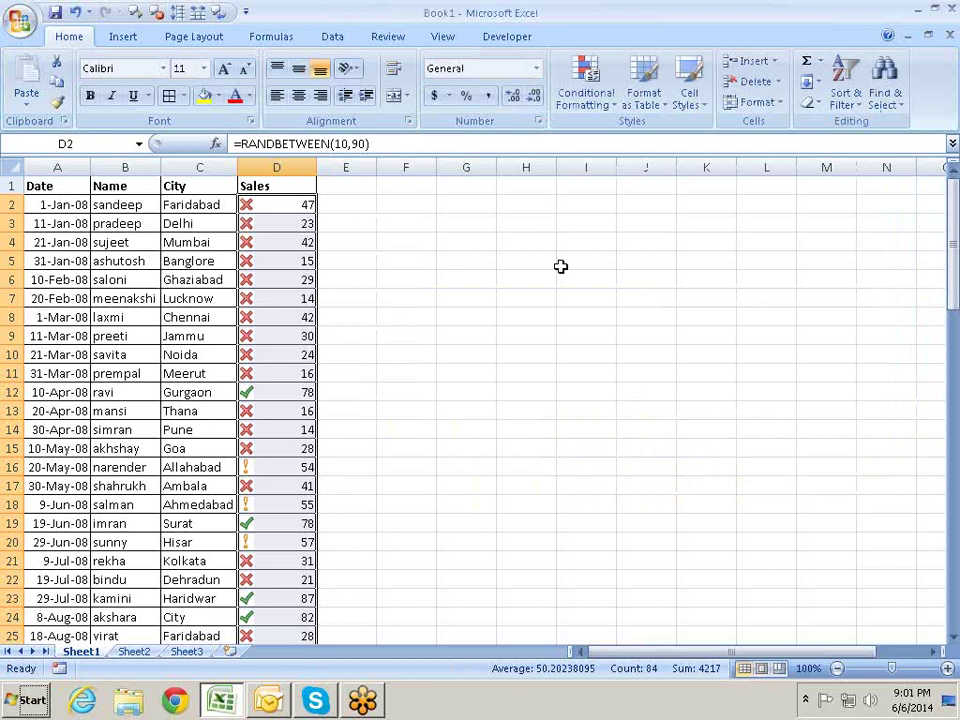
left_click(590, 100)
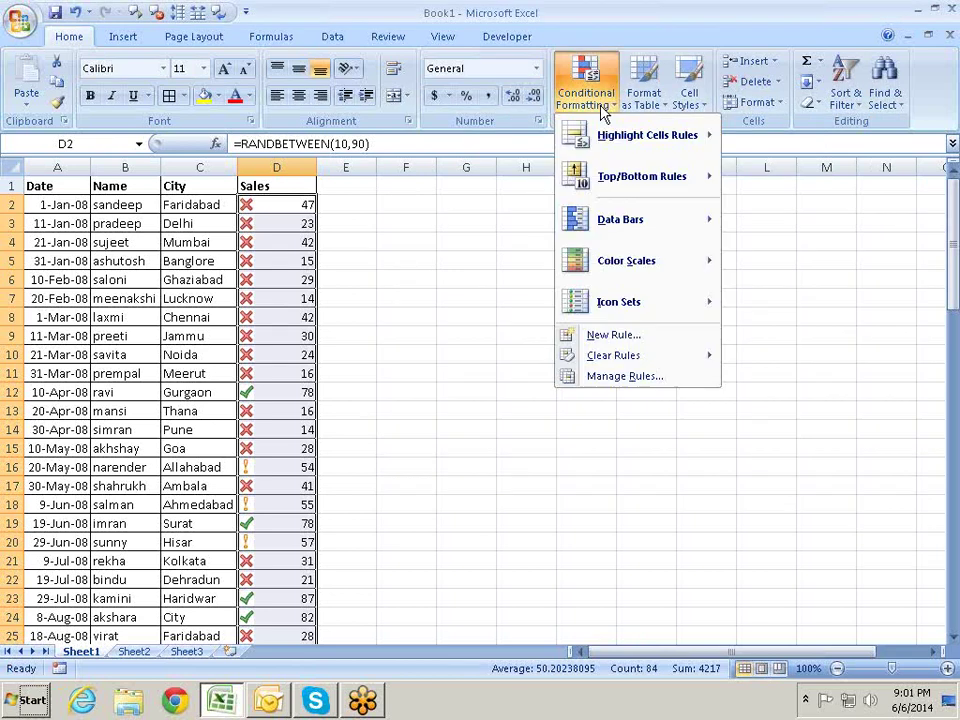
left_click(641, 378)
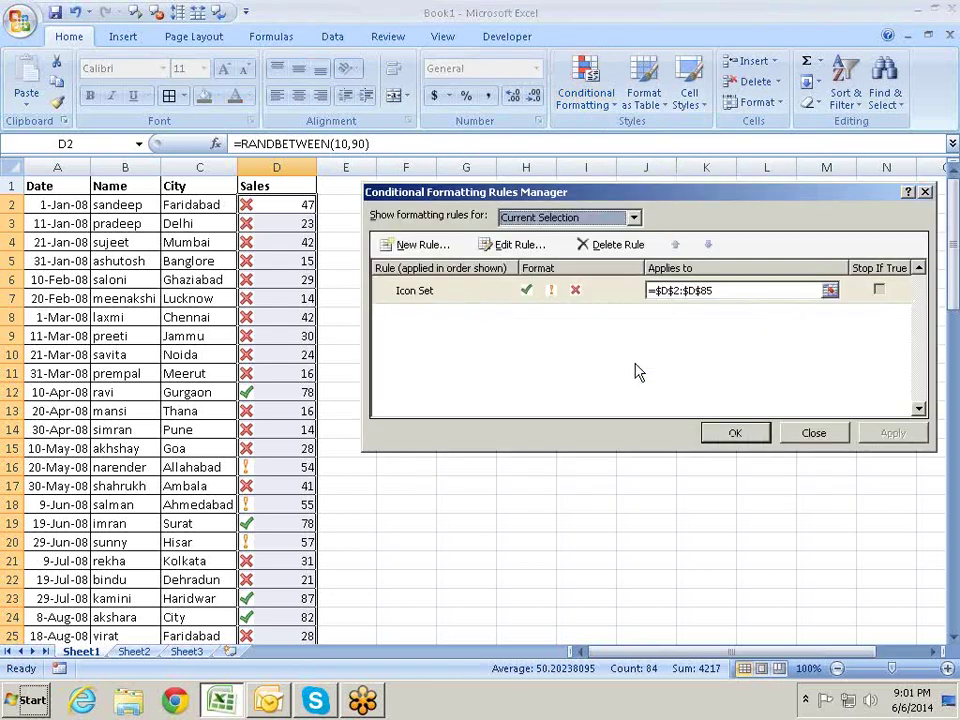
left_click(517, 244)
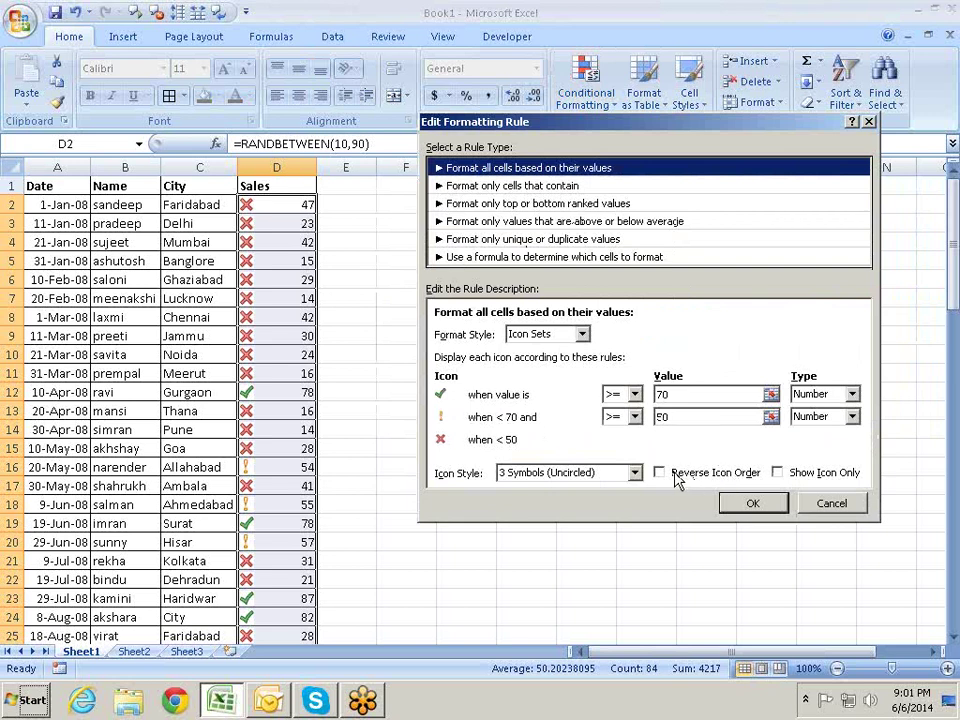
left_click(678, 478)
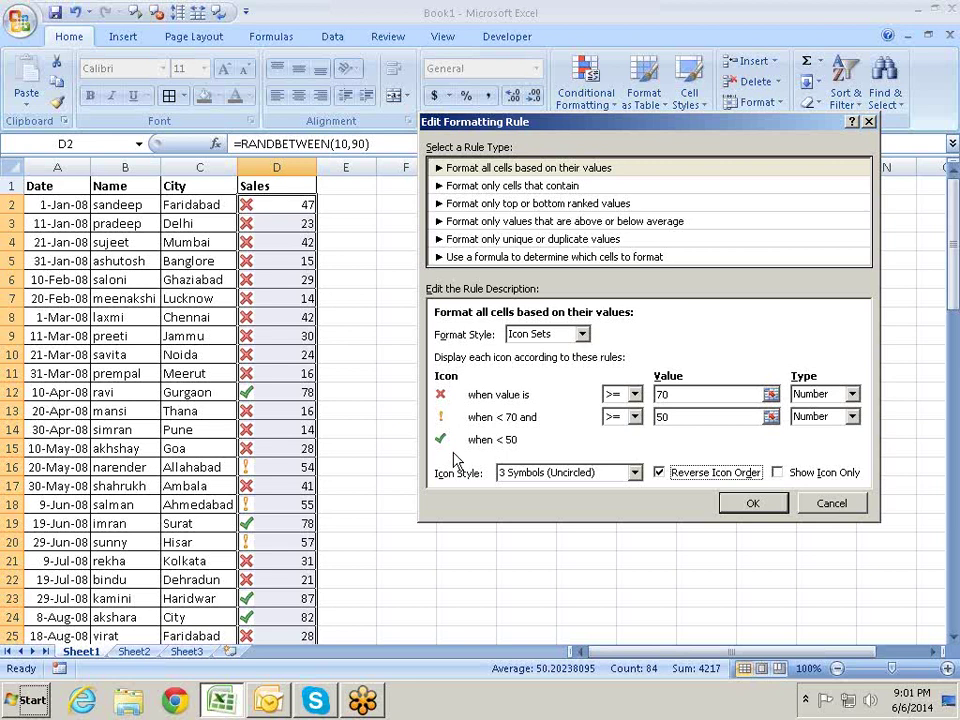
left_click(796, 477)
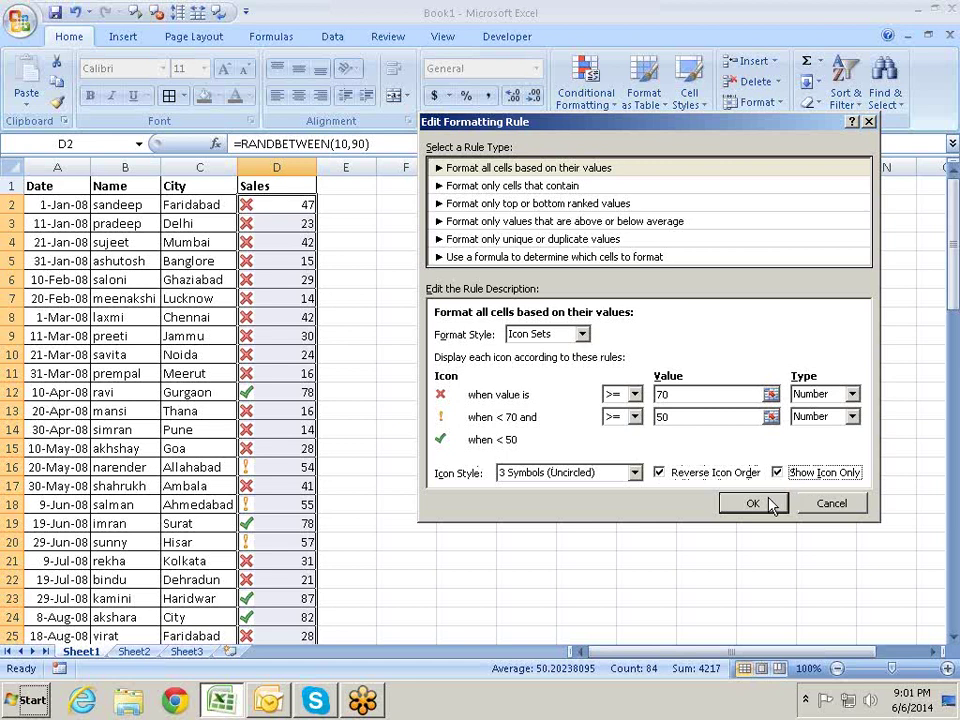
left_click(771, 505)
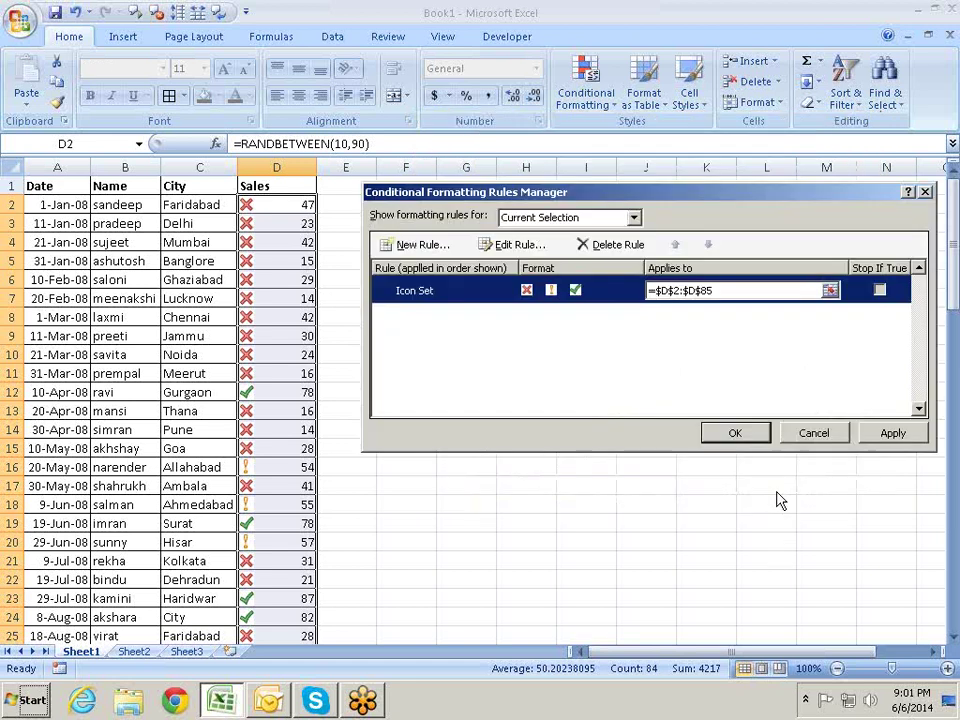
Apply the reversed icons-only rule, then untick Reverse Icon Order and Show Icon Only again.
left_click(882, 436)
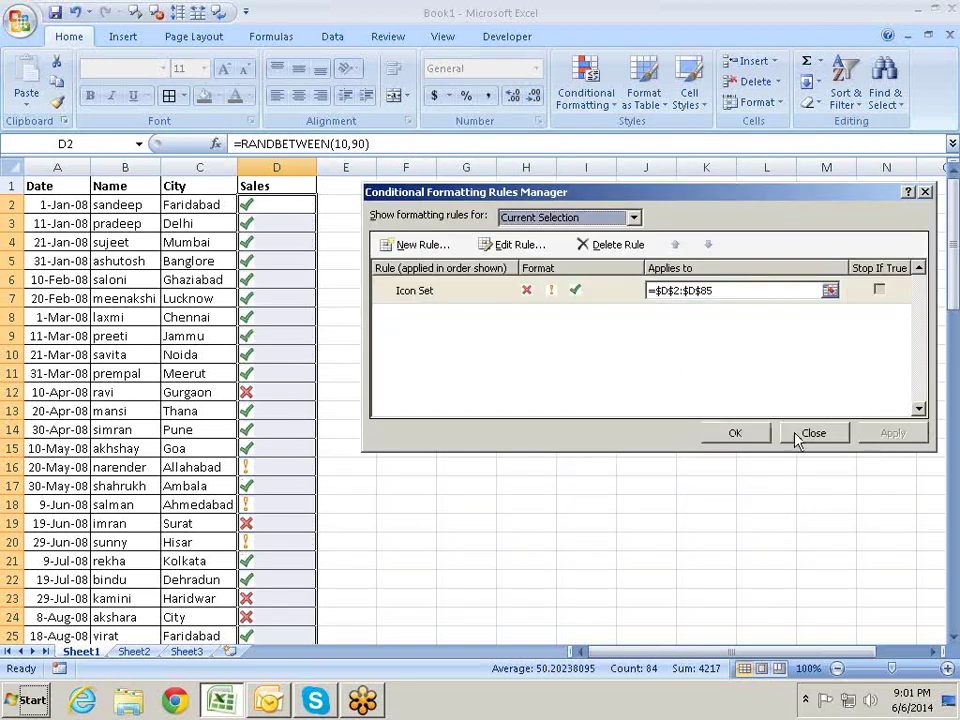
double_click(593, 291)
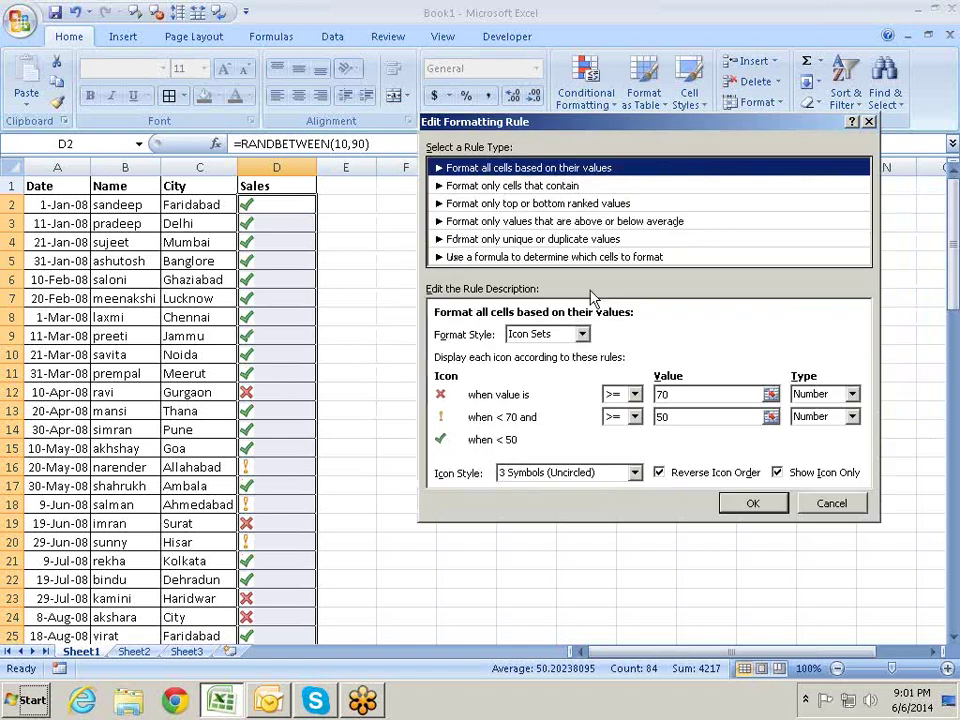
left_click(785, 472)
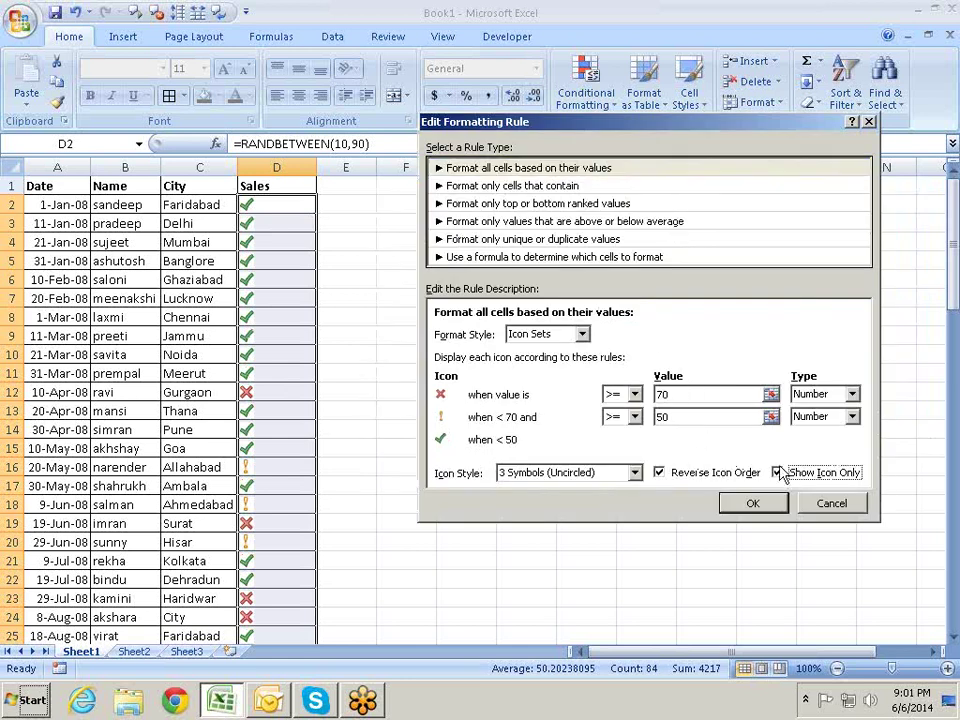
left_click(661, 473)
left_click(777, 473)
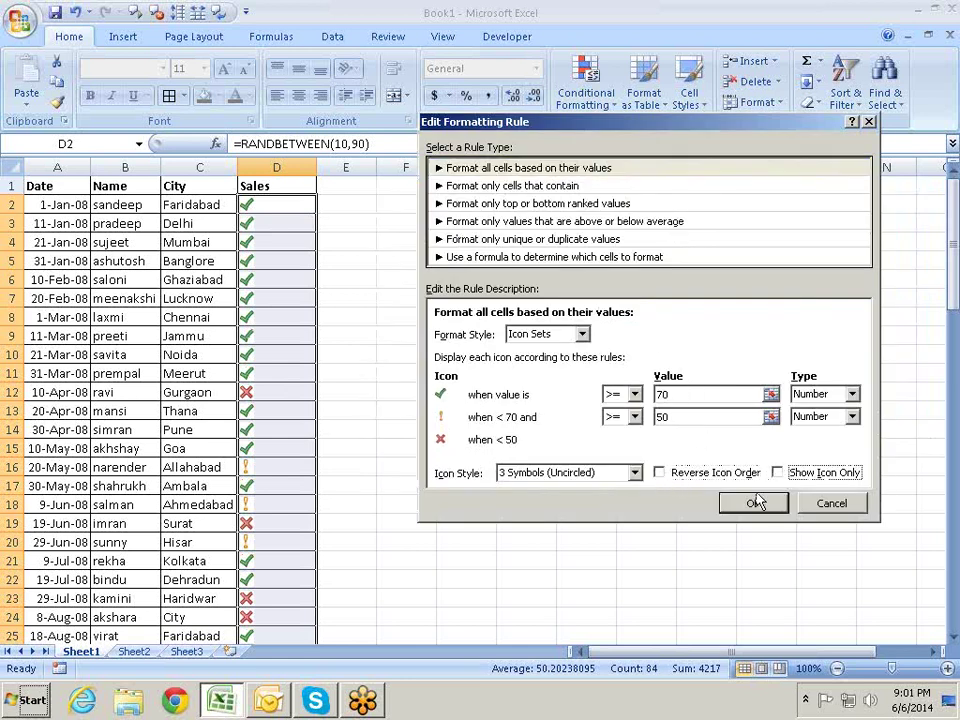
Change the icon style to 5 Ratings and apply it to the Sales column.
left_click(634, 475)
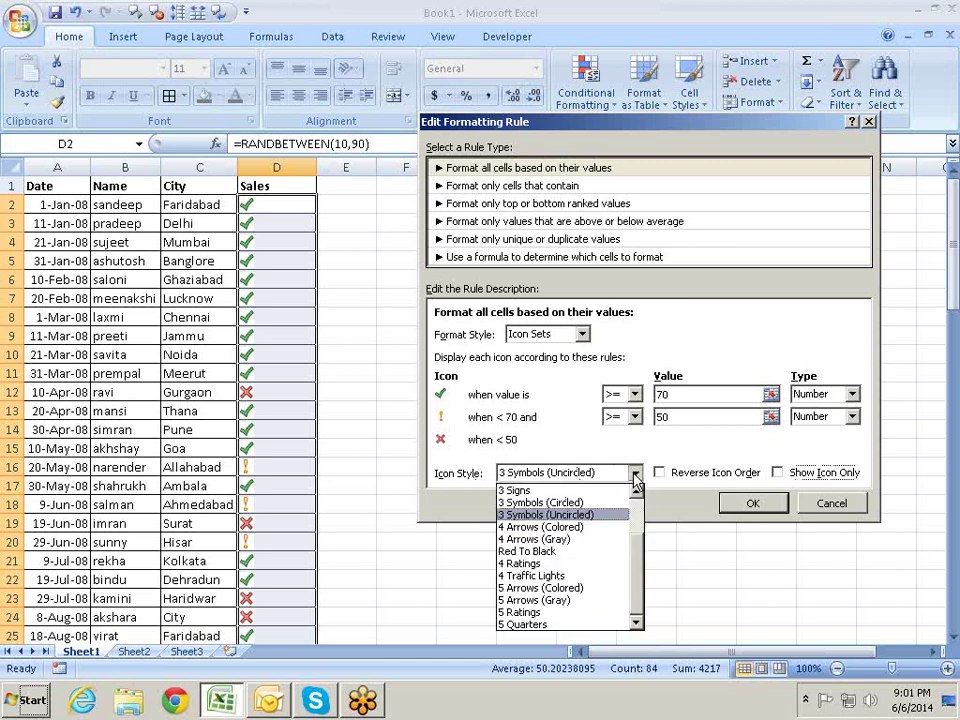
left_click(592, 490)
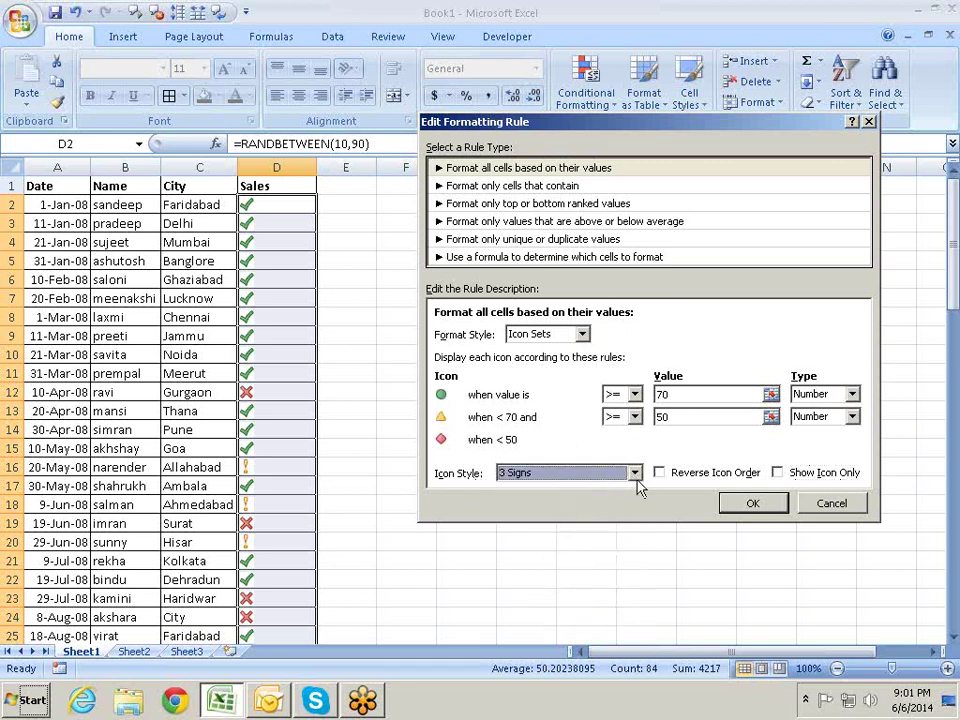
left_click(634, 473)
left_click(608, 532)
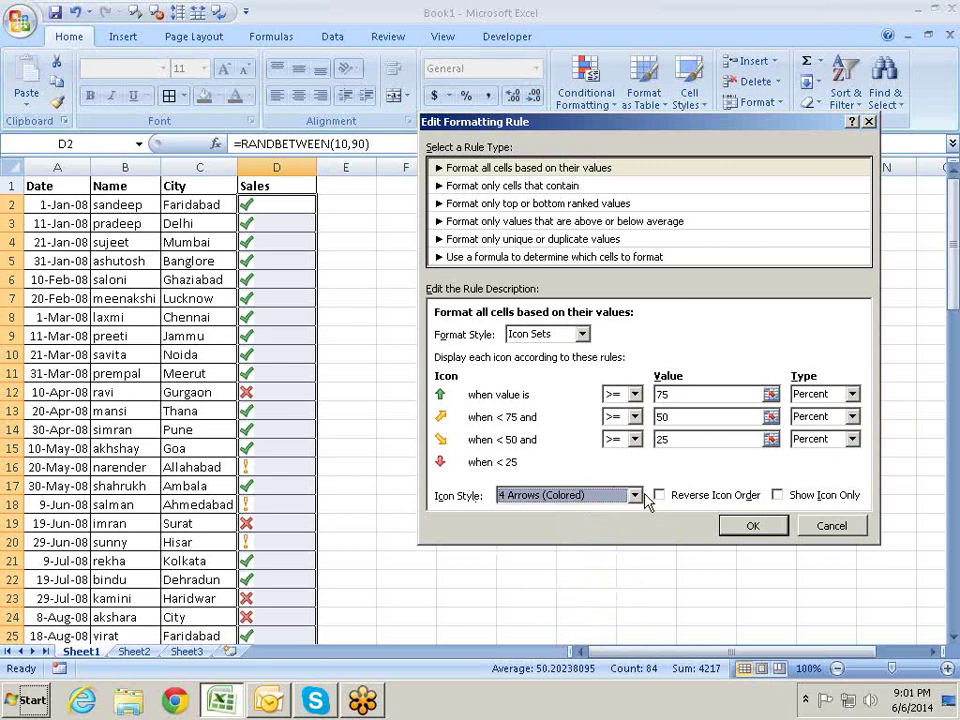
left_click(634, 495)
left_click(598, 694)
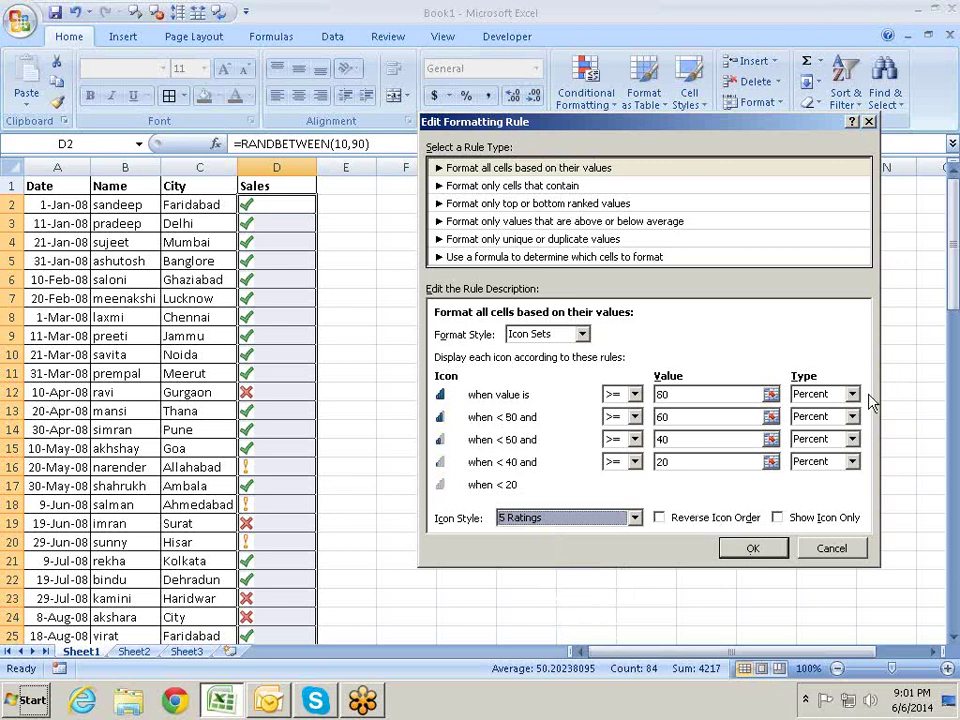
left_click(758, 551)
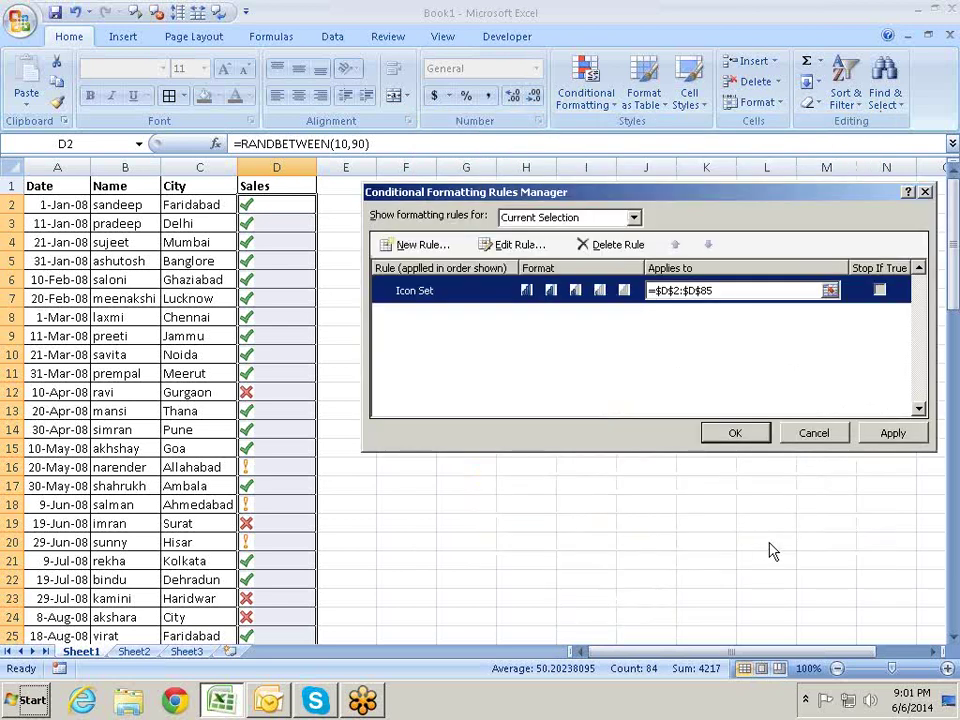
left_click(890, 433)
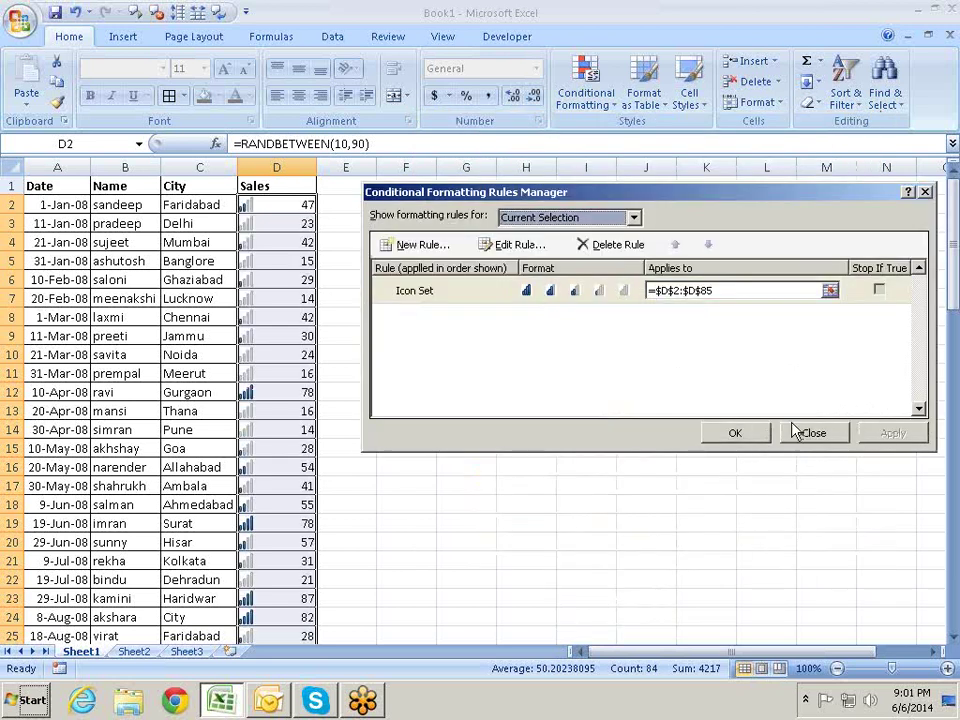
Edit the Icon Set rule again and switch its type to Format only cells that contain.
left_click(580, 290)
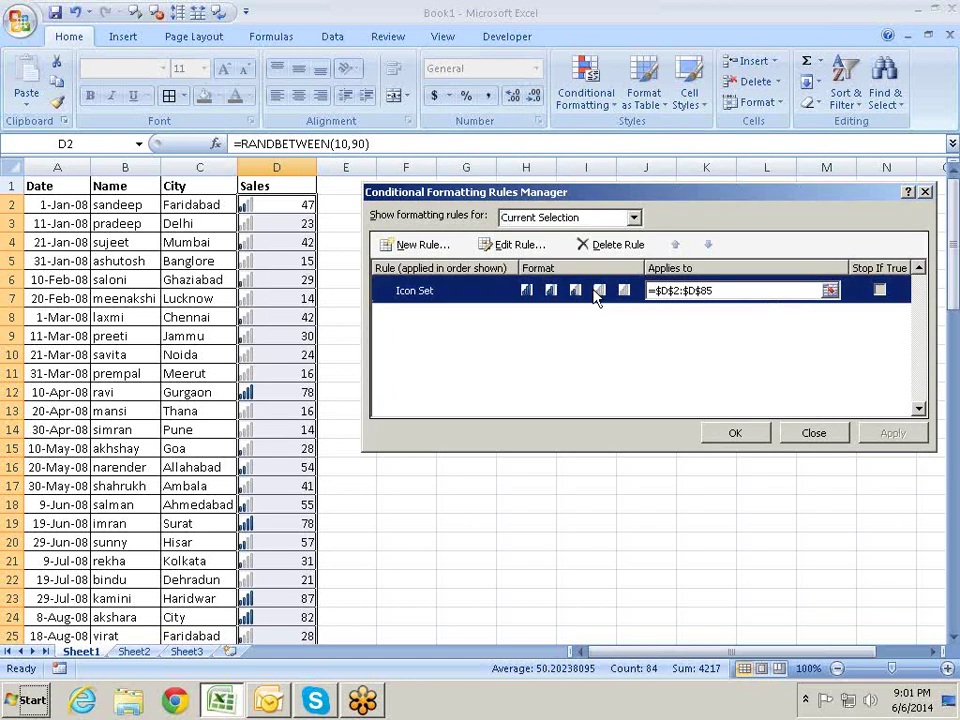
left_click(537, 245)
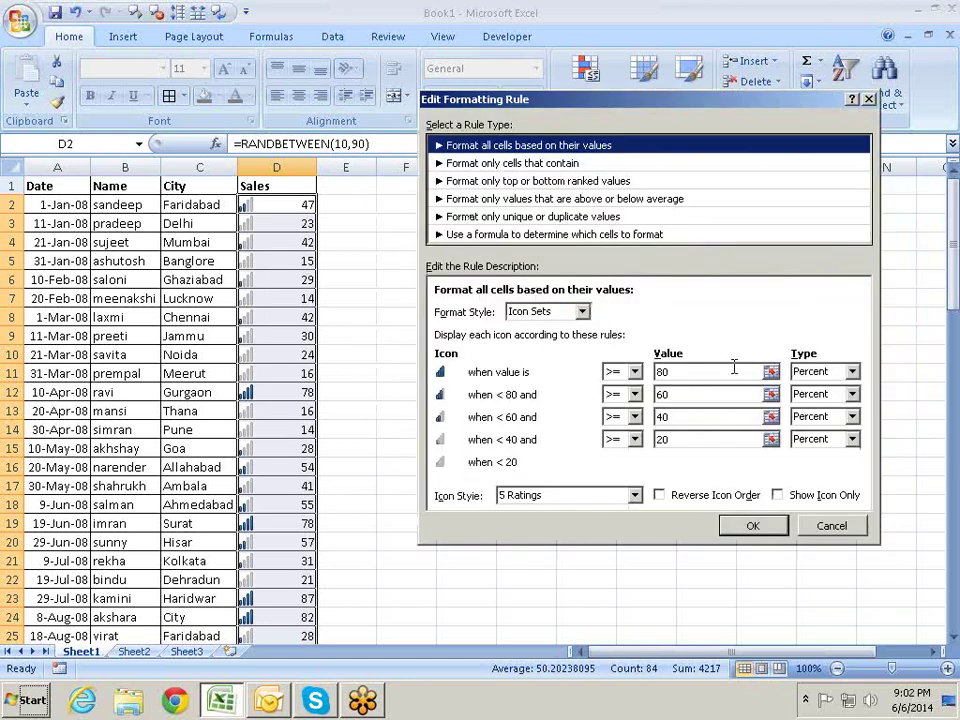
left_click(634, 495)
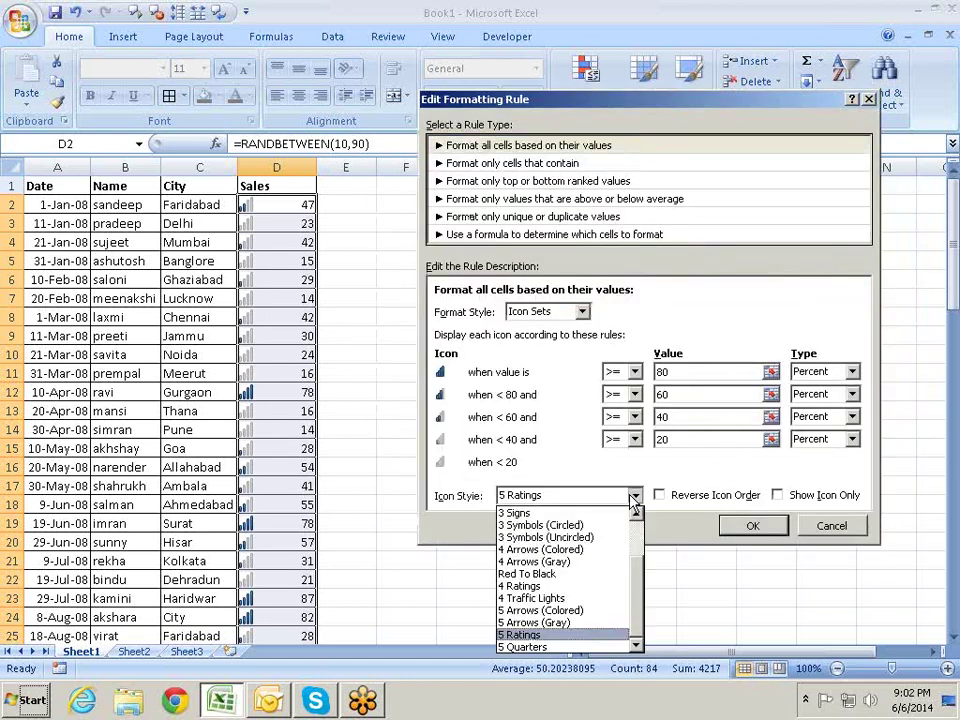
left_click(700, 328)
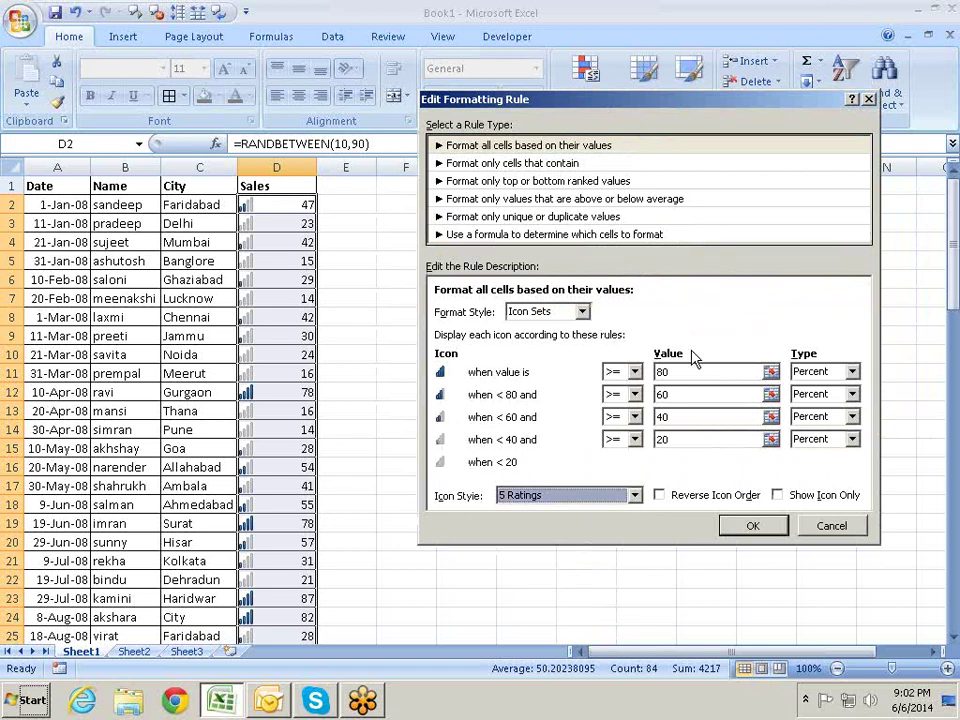
left_click(594, 165)
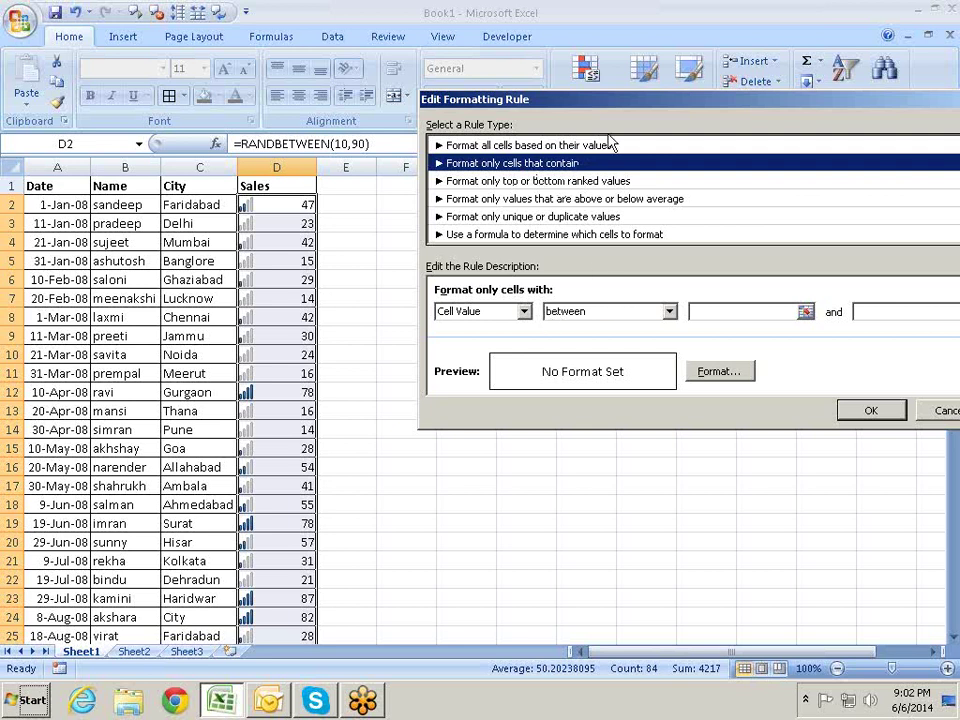
Try the Blanks, No Blanks and Errors conditions for formatting only cells that contain.
left_click_drag(602, 105, 488, 107)
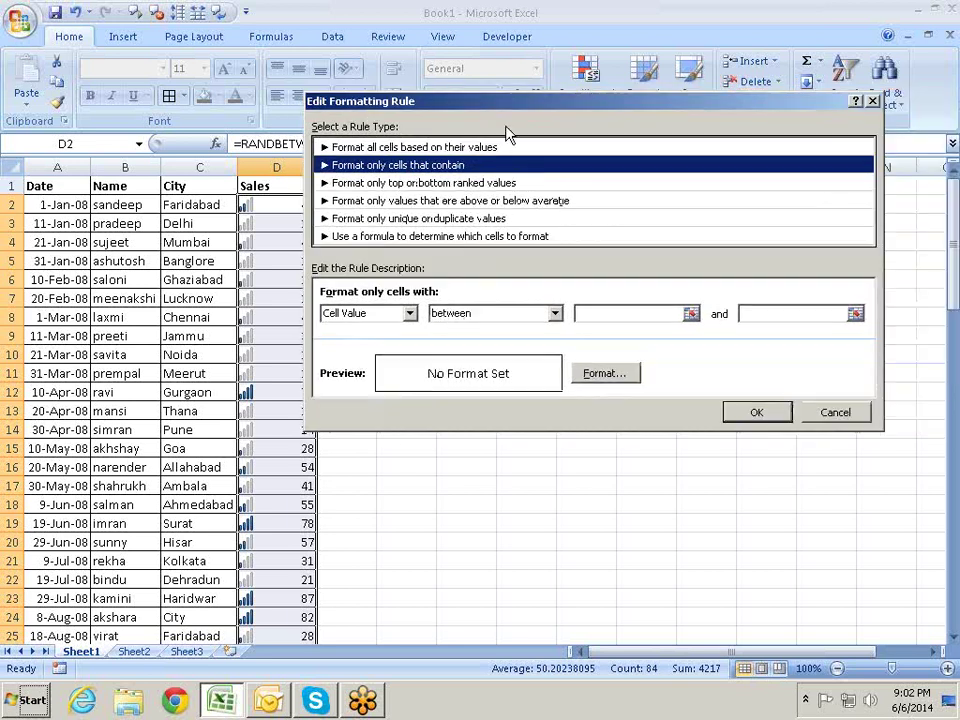
left_click(411, 314)
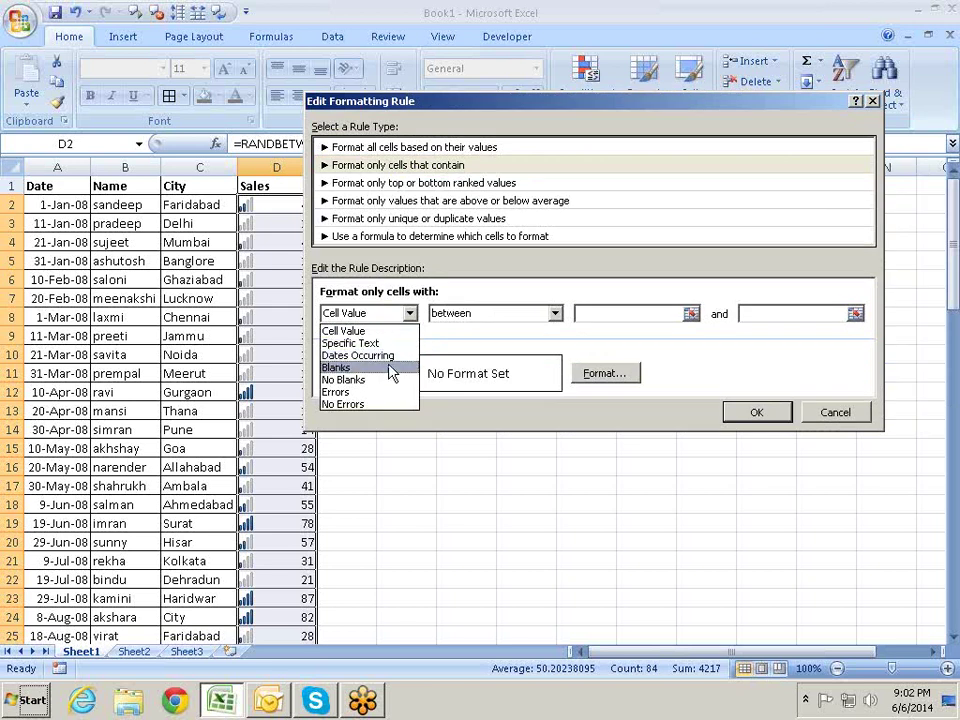
left_click(390, 368)
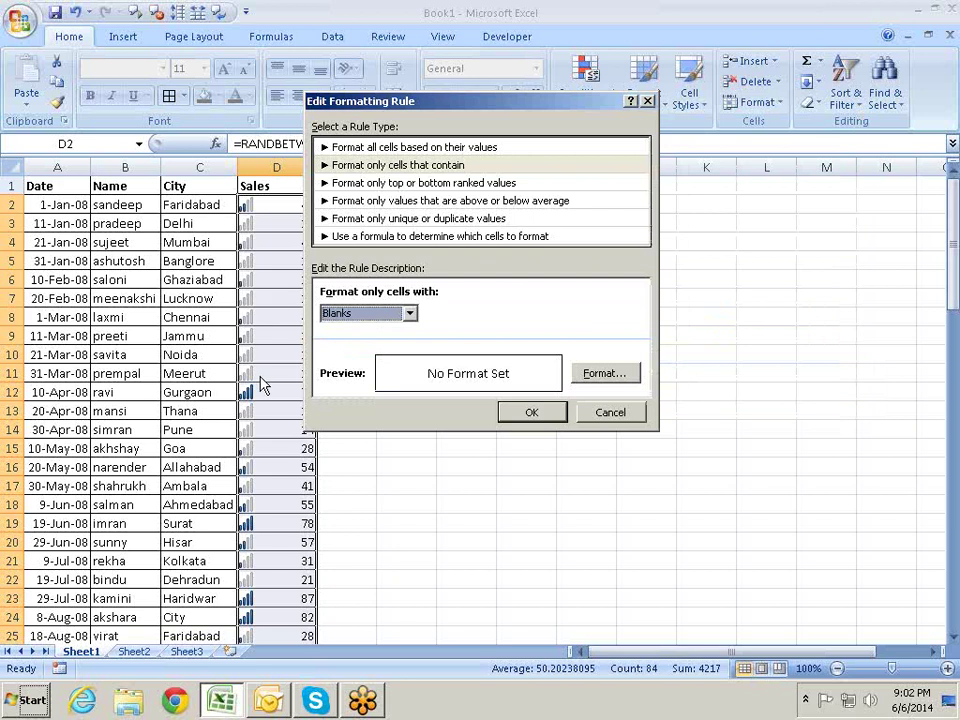
left_click(620, 370)
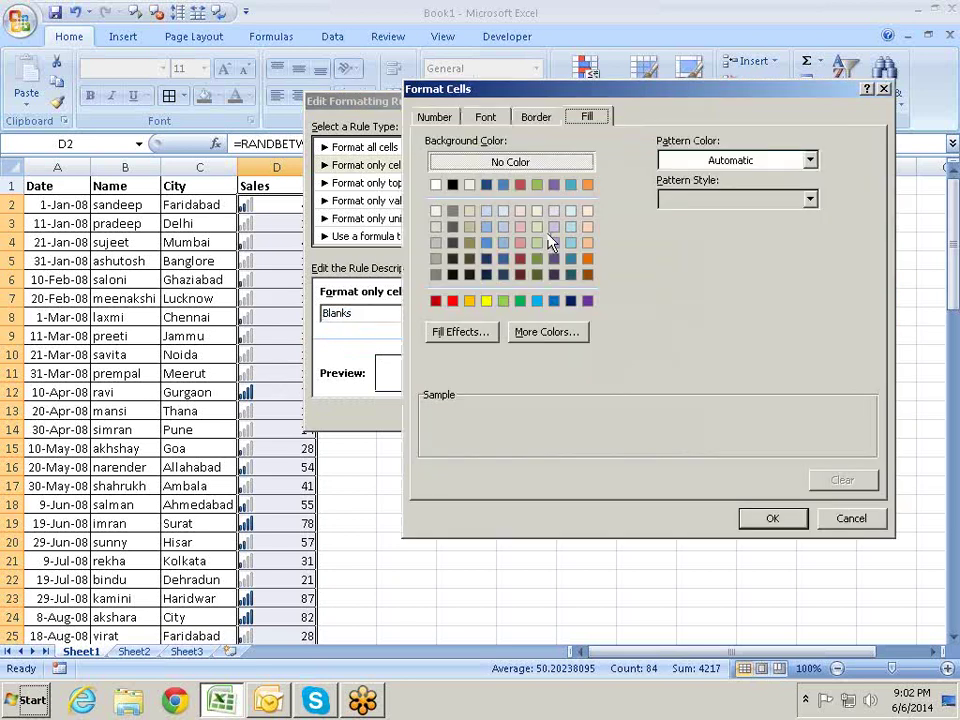
key("Escape")
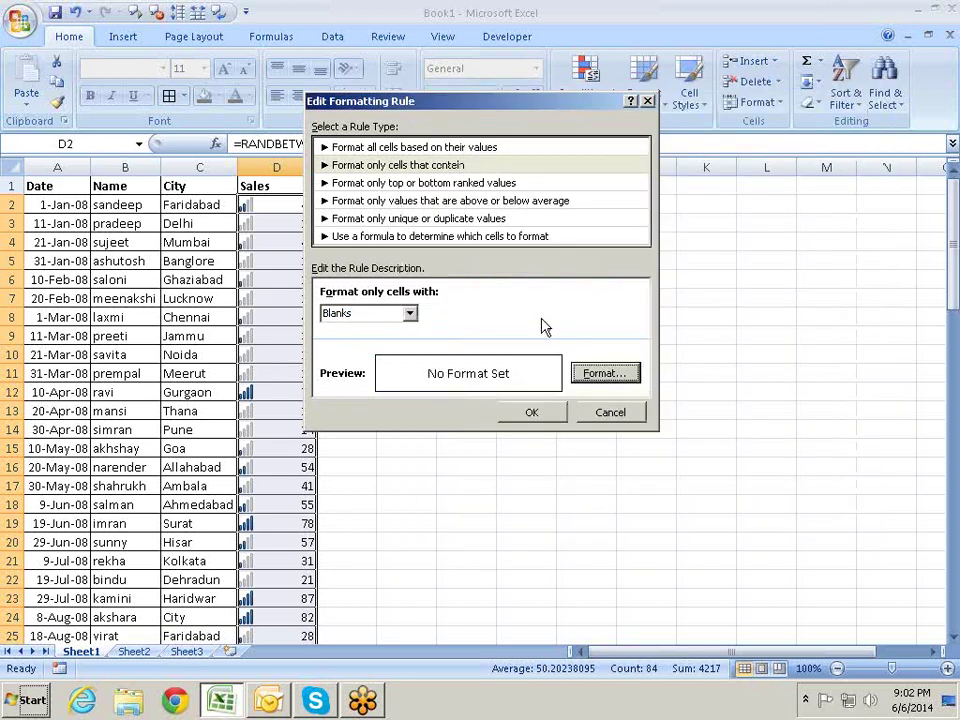
left_click(411, 314)
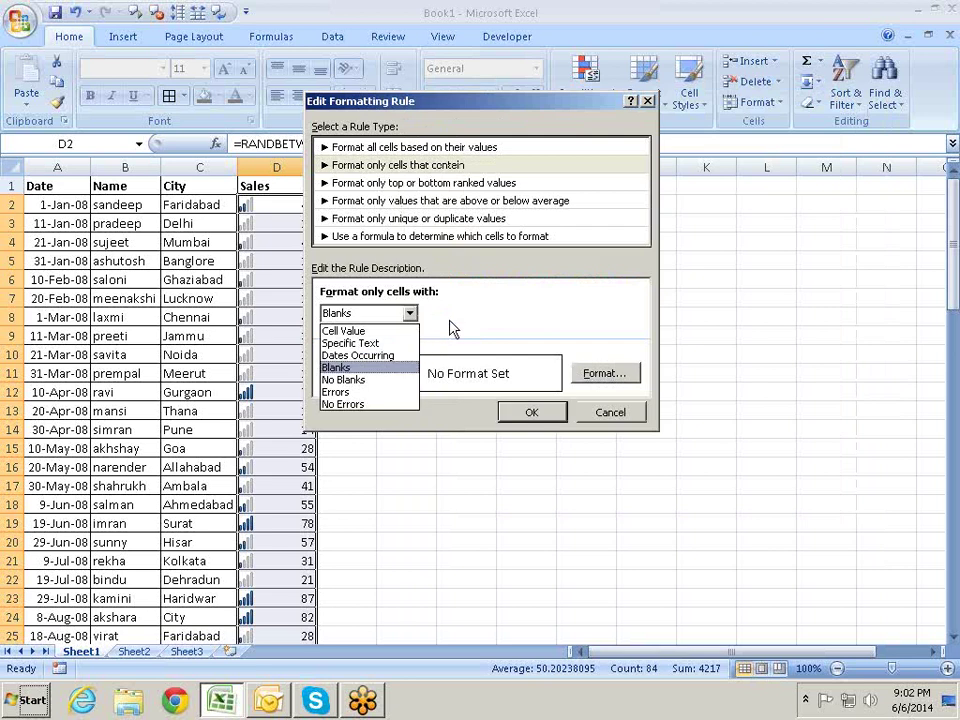
left_click(395, 380)
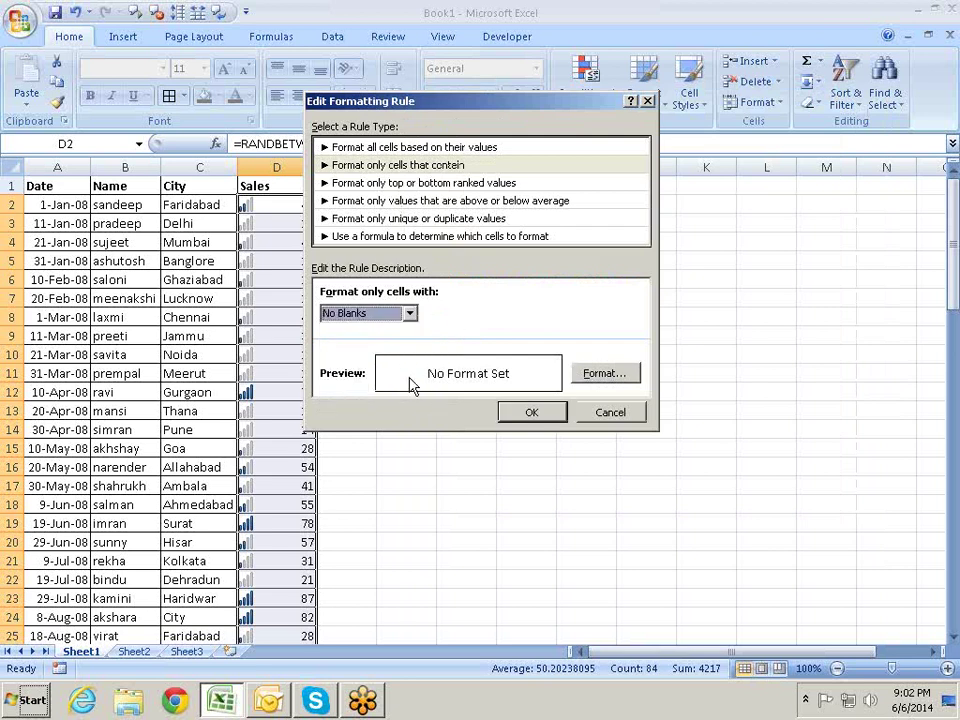
left_click(410, 314)
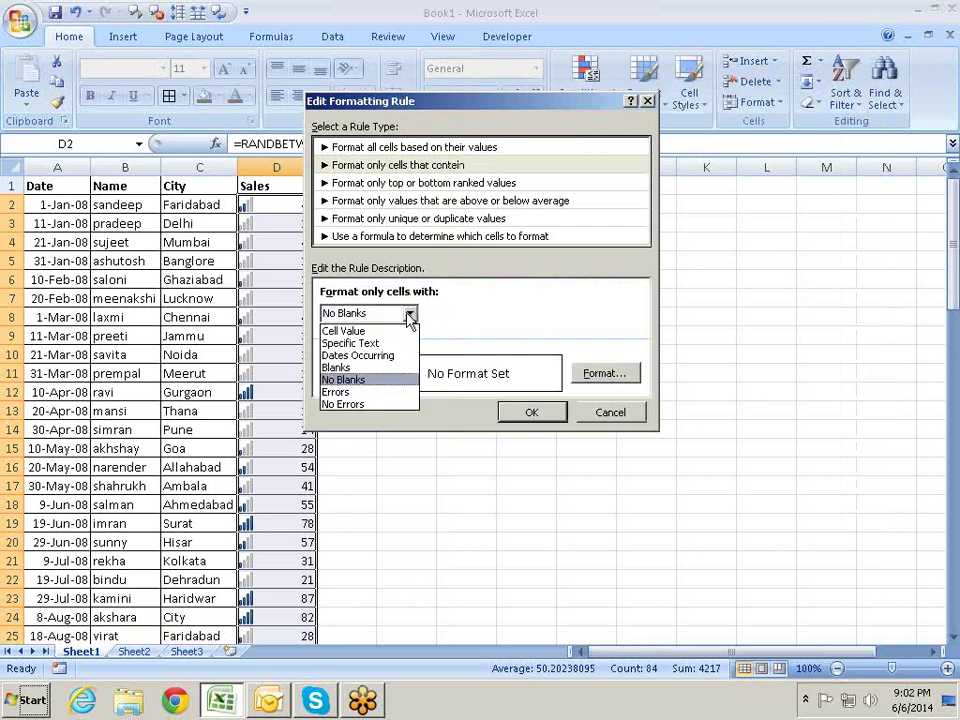
left_click(396, 392)
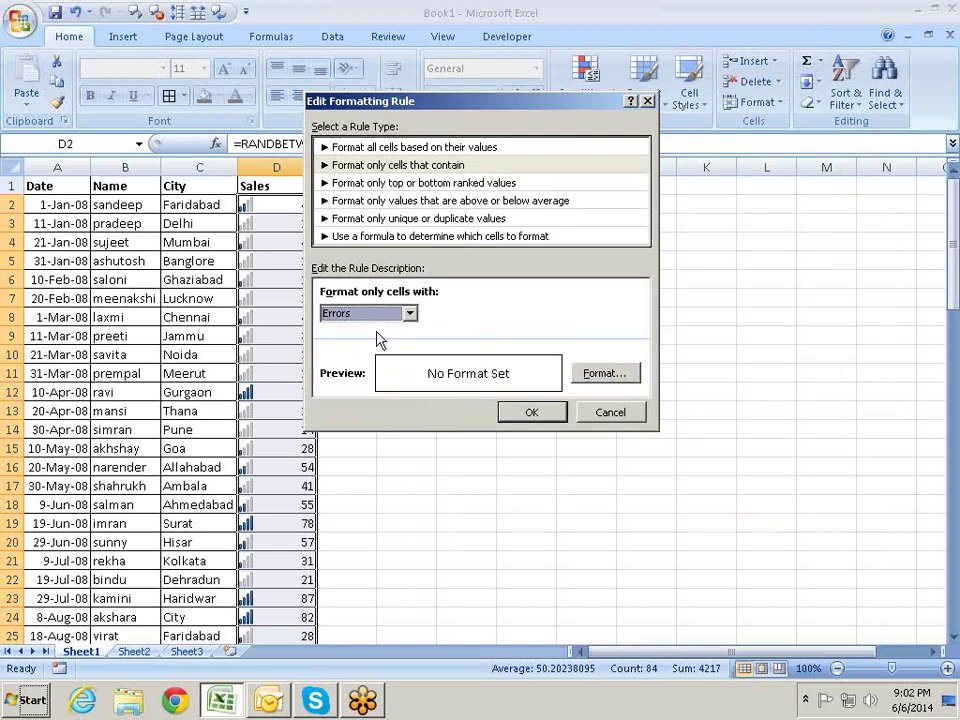
Switch to a top/bottom ranked rule, choosing Bottom and toggling % of range on and off.
left_click(430, 186)
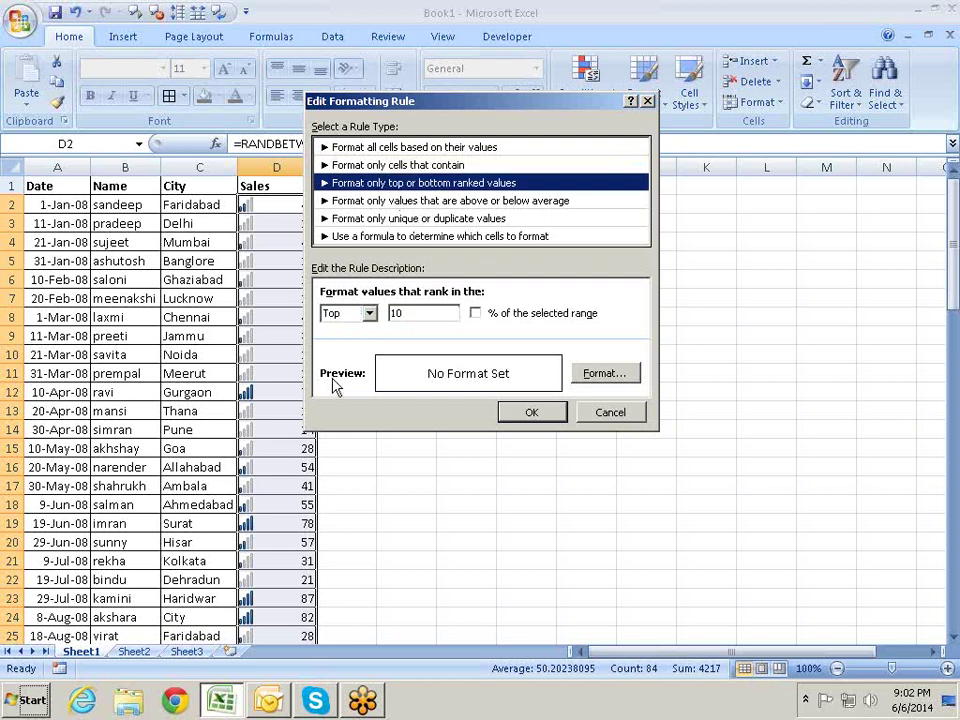
left_click(369, 314)
left_click(368, 344)
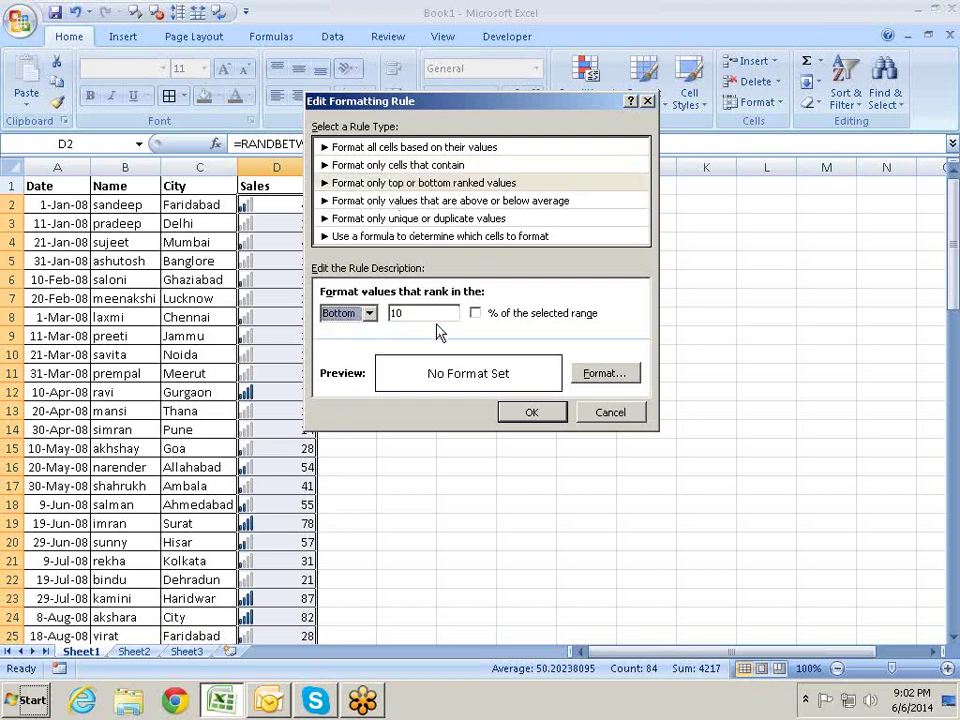
left_click(476, 315)
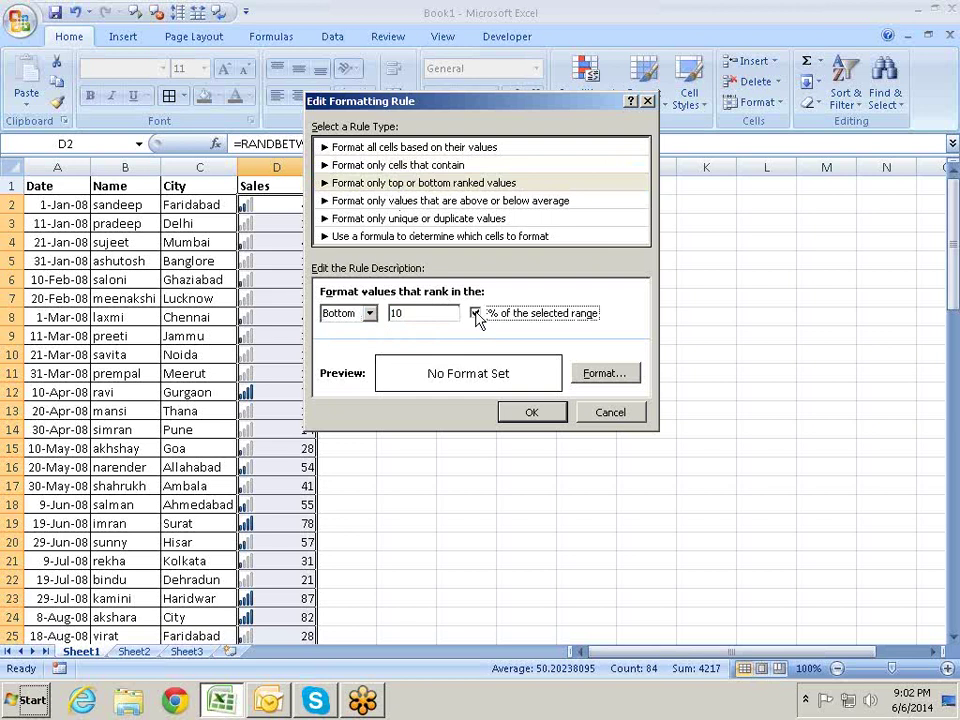
left_click(476, 315)
Try the average, duplicate values and formula rule types, then close the dialogs without saving.
left_click(424, 203)
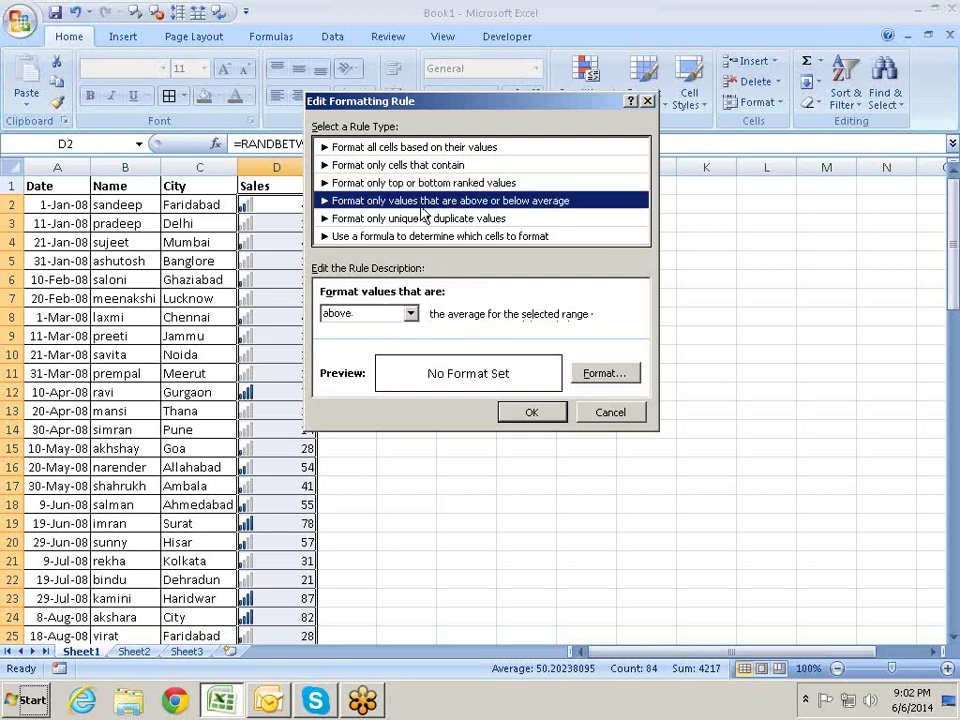
left_click(494, 222)
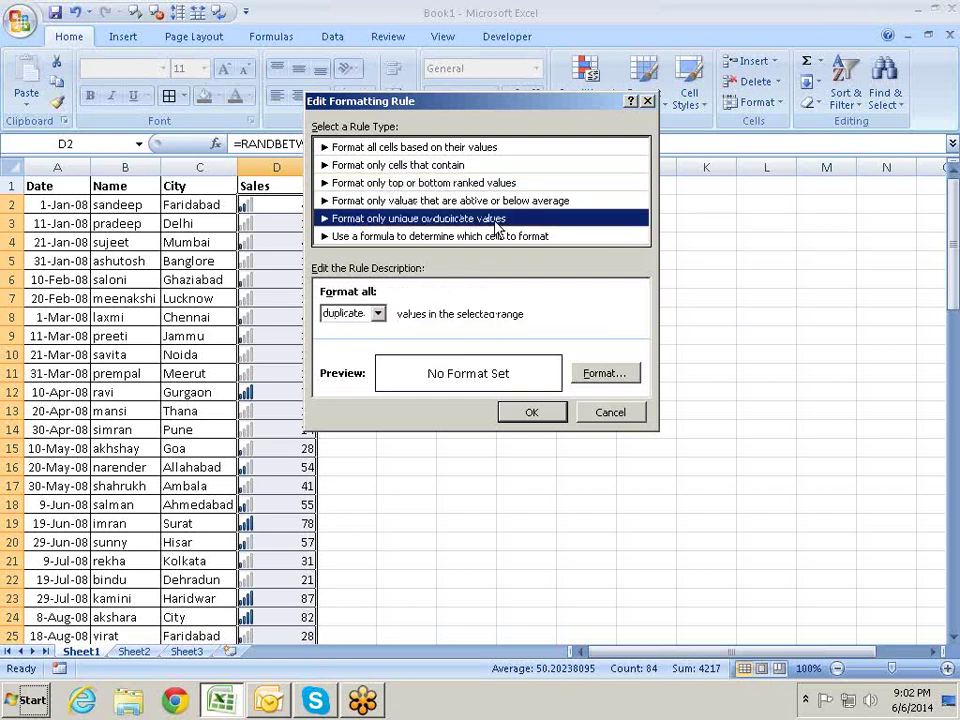
left_click(378, 313)
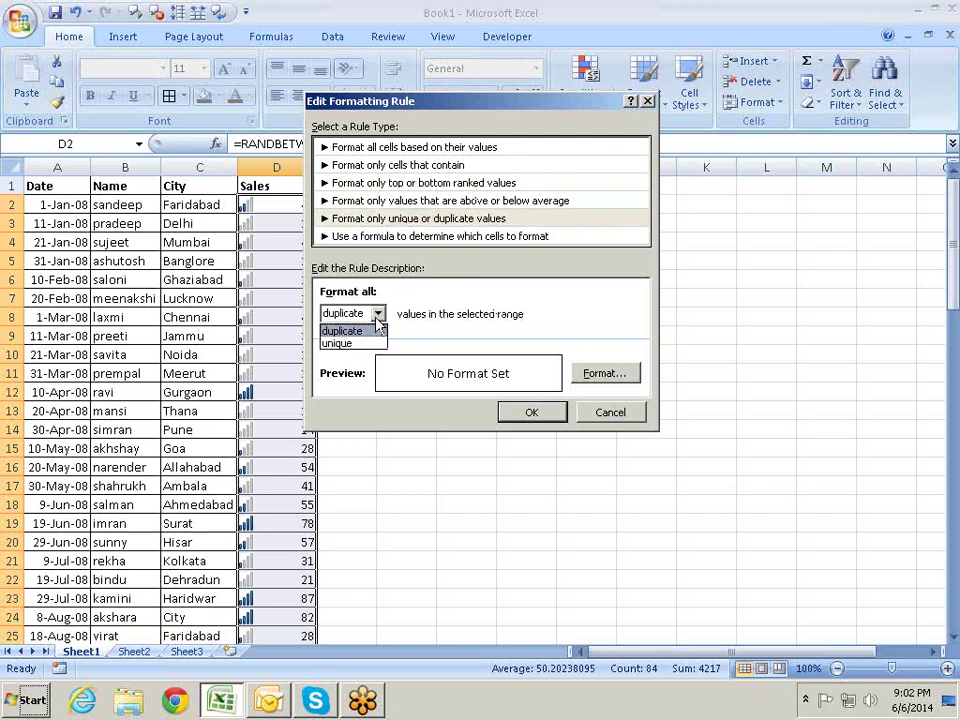
left_click(437, 297)
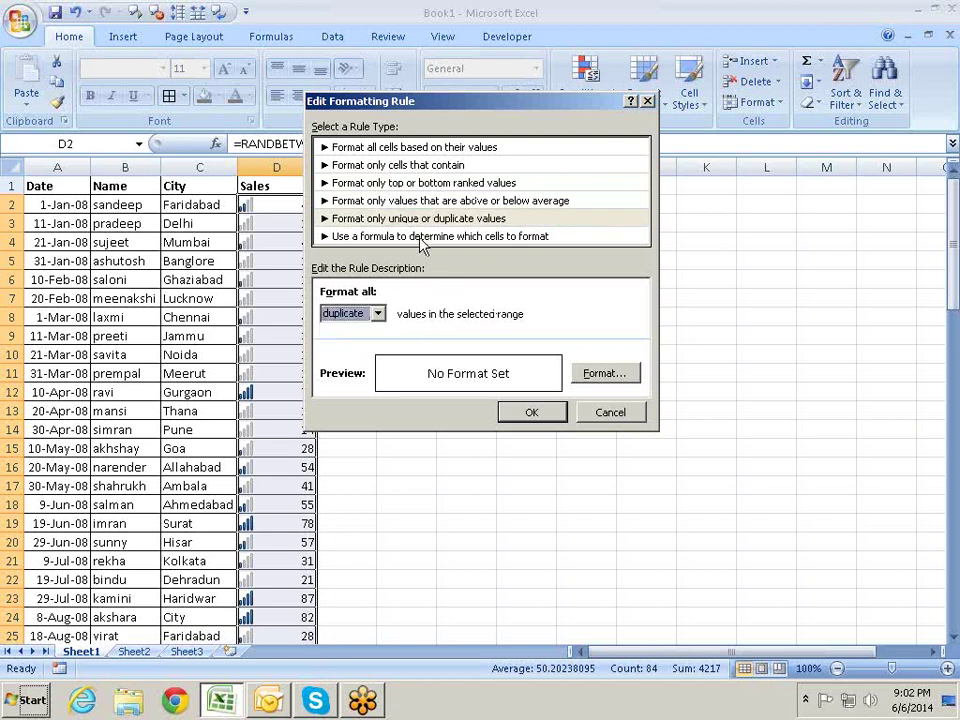
left_click(422, 238)
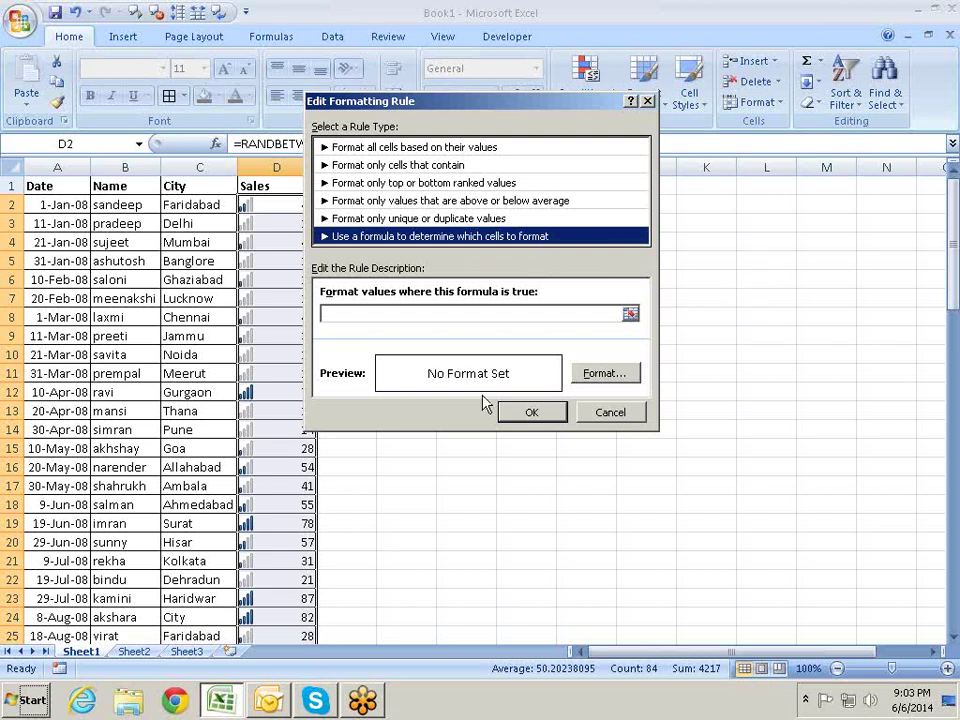
key("Escape")
key("Escape")
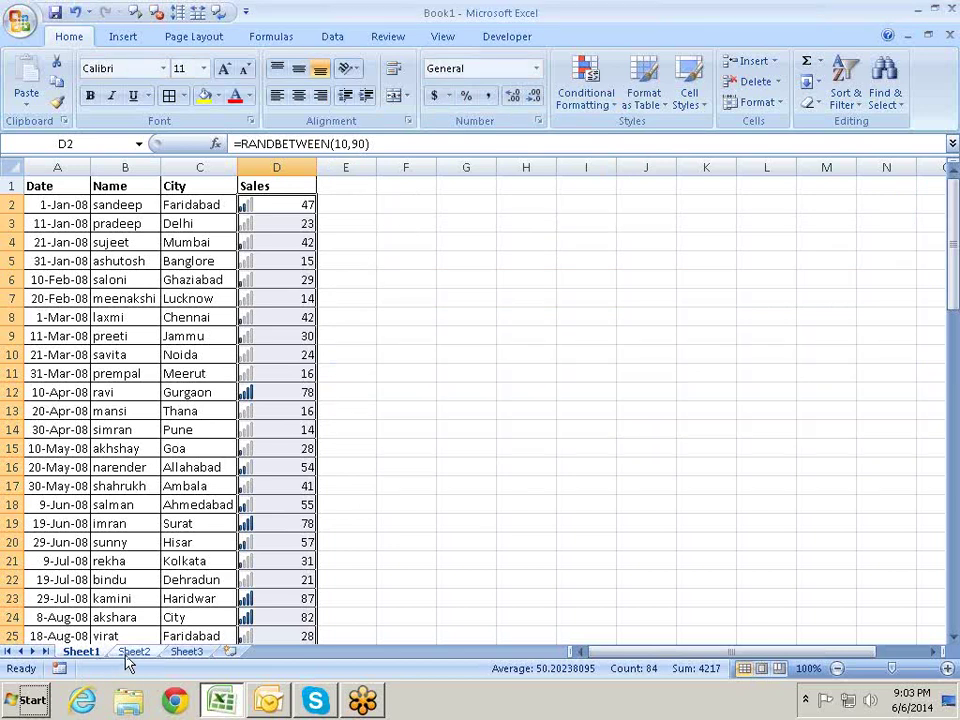
left_click(309, 184)
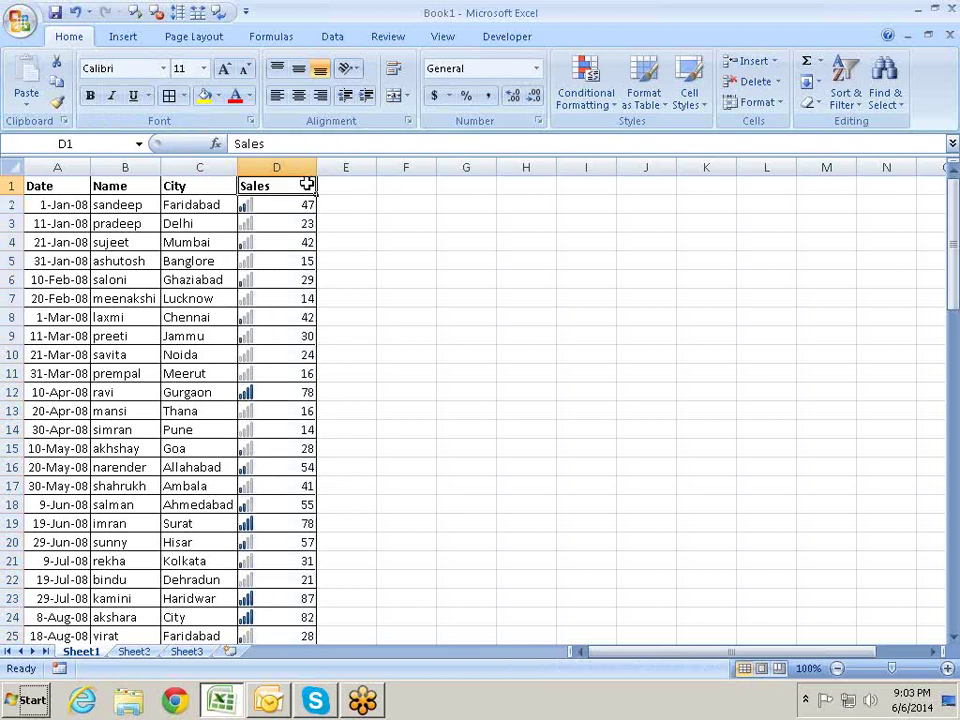
left_click(311, 221)
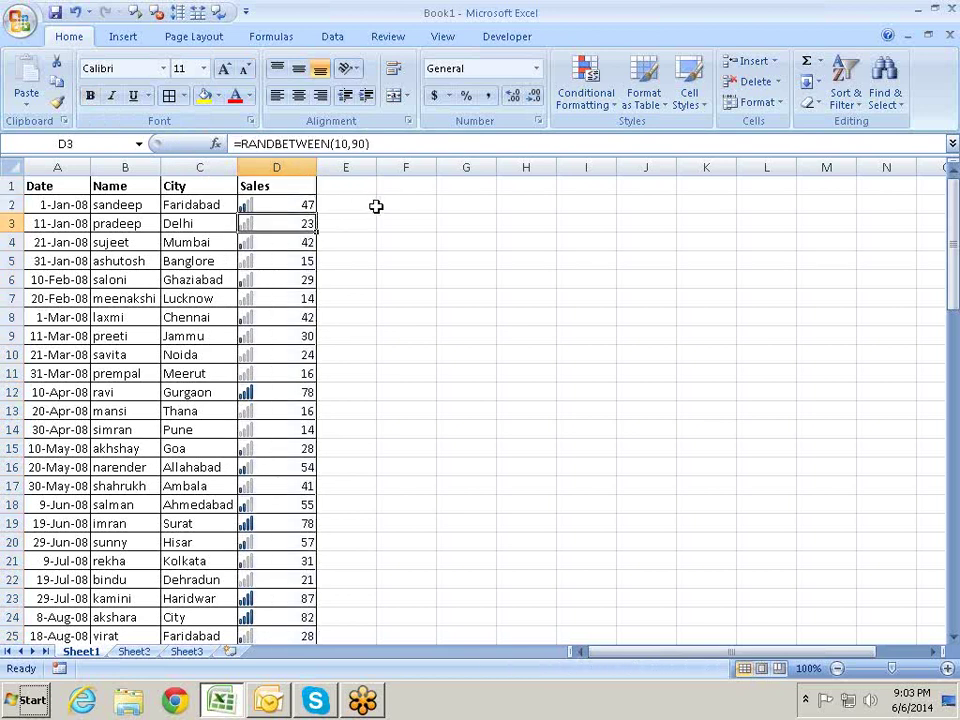
key("Up")
key("Up")
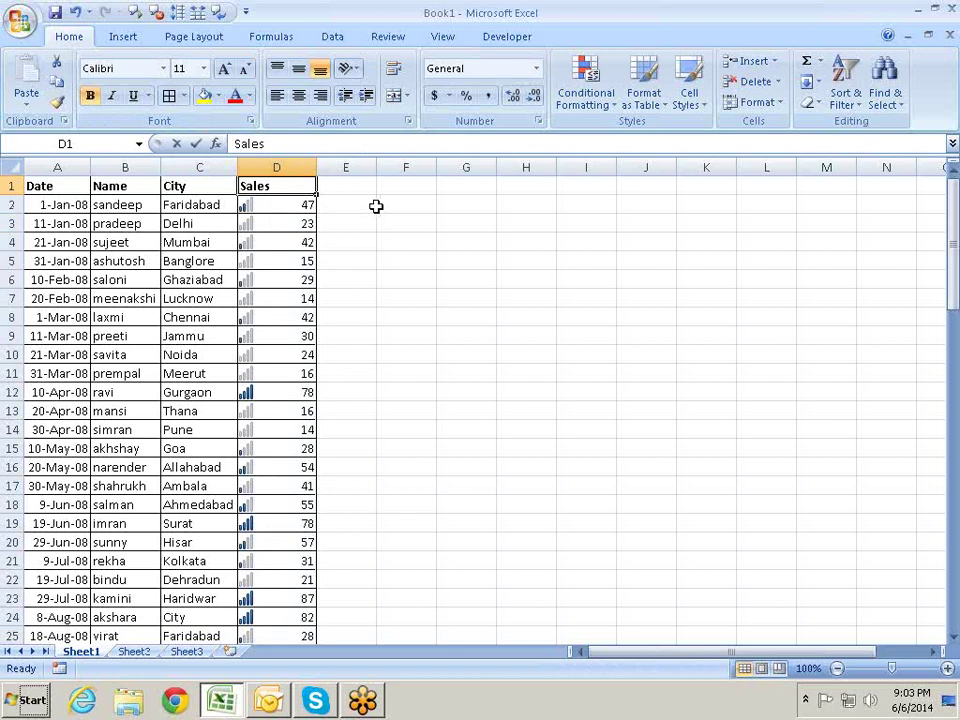
key("F2")
type("1")
key("Return")
key("Up")
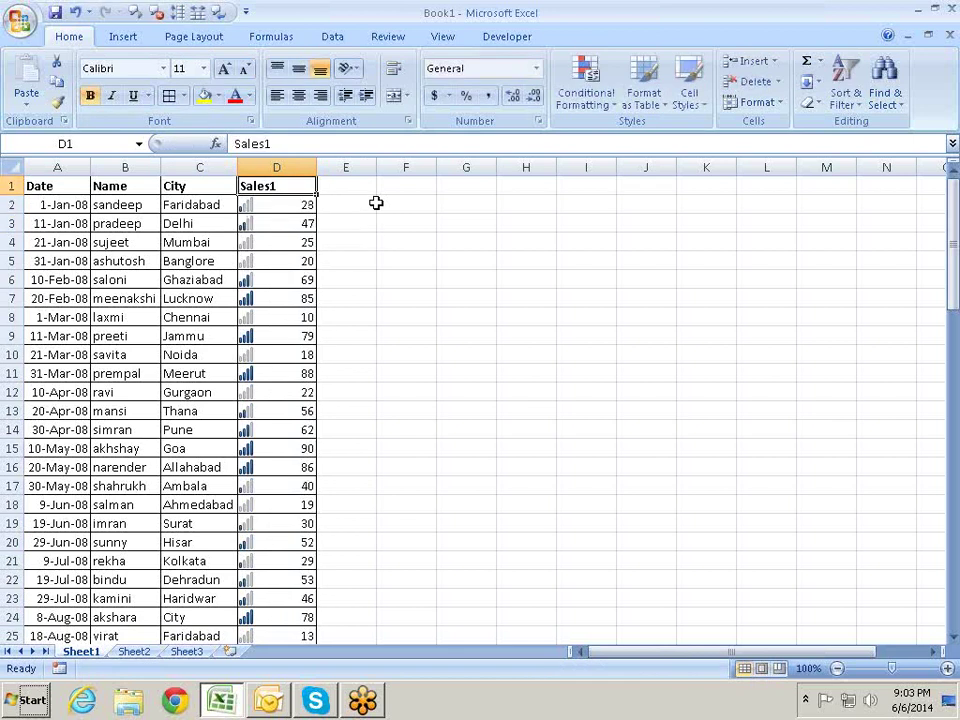
key("ctrl+shift+Down")
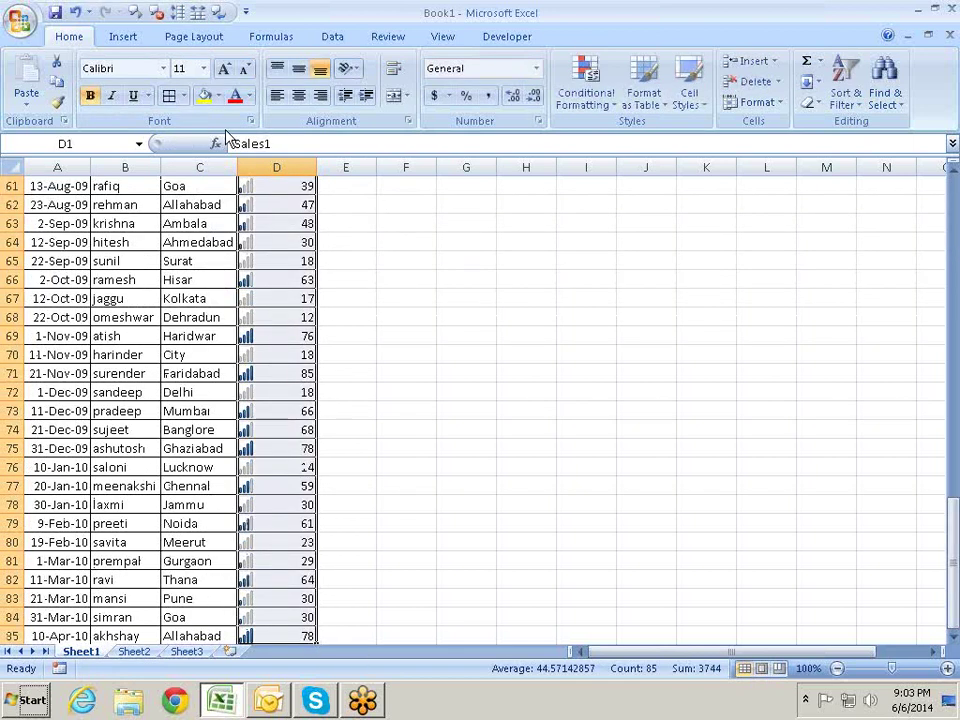
key("ctrl+c")
key("ctrl+Up")
key("Right")
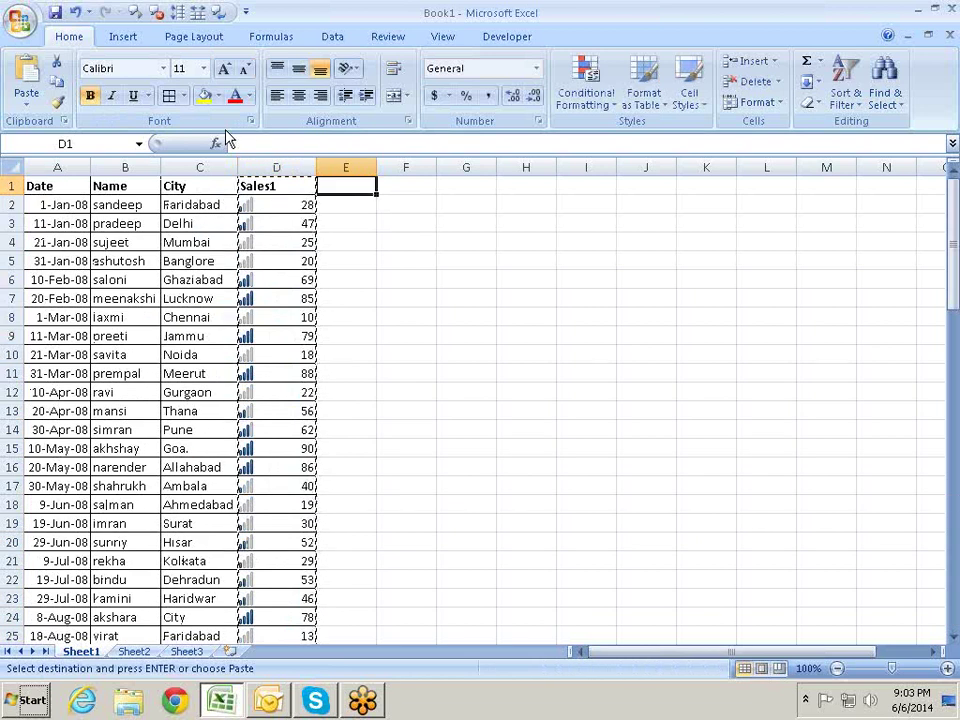
key("shift+Right")
key("shift+Right")
key("shift+Right")
key("shift+Right")
key("shift+Right")
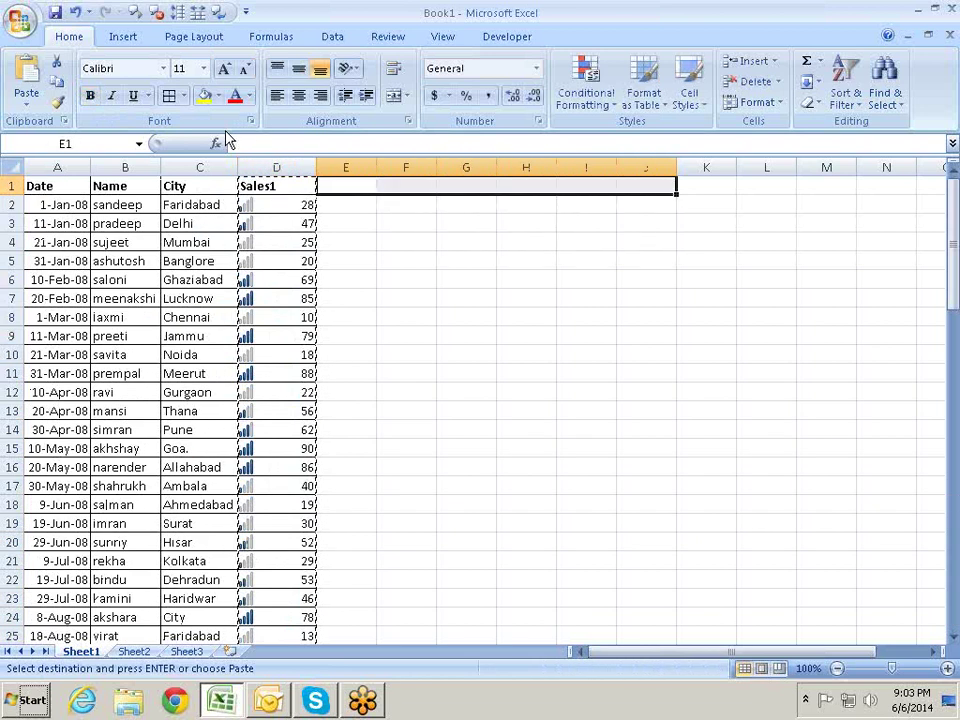
key("Return")
key("Down")
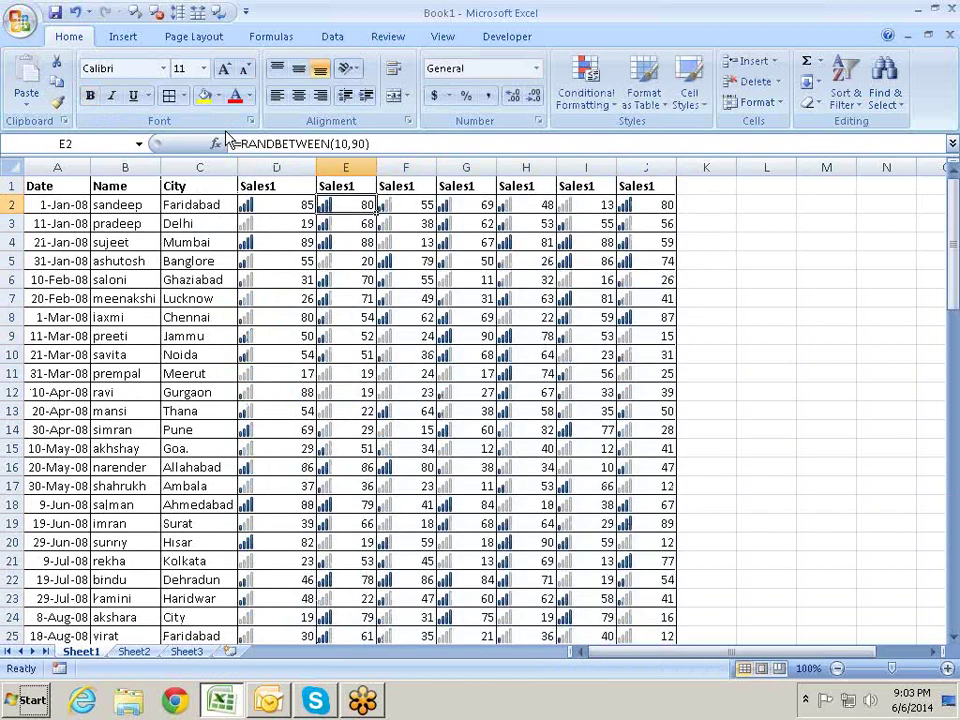
key("Left")
key("shift+Right")
key("shift+Right")
key("shift+Right")
key("shift+Right")
key("shift+Right")
key("shift+Right")
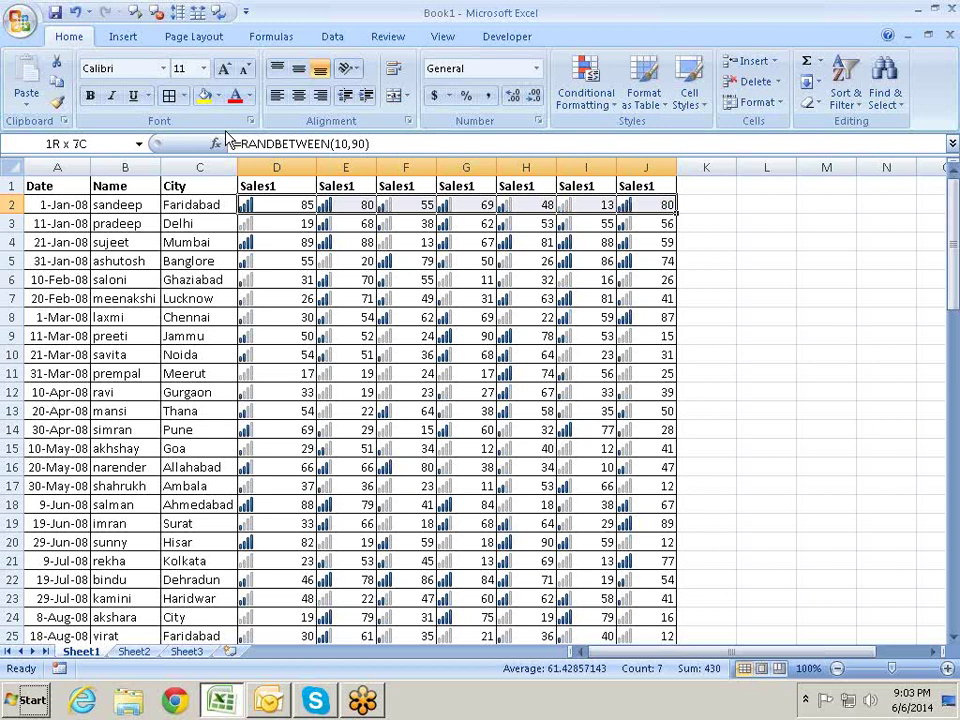
key("Down")
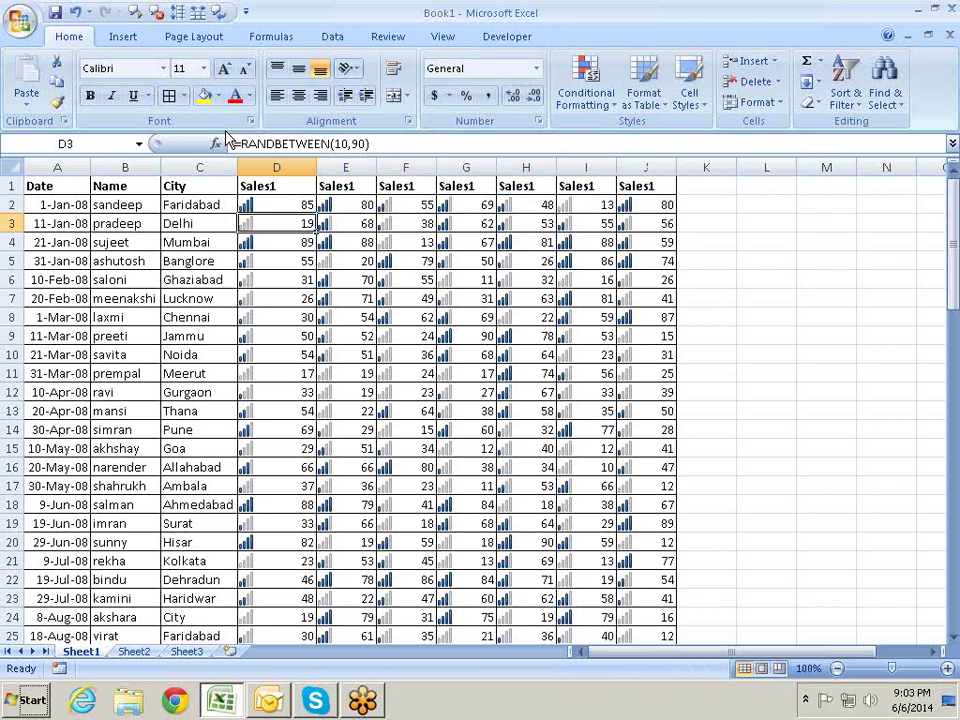
key("Up")
key("Right")
key("Right")
key("Right")
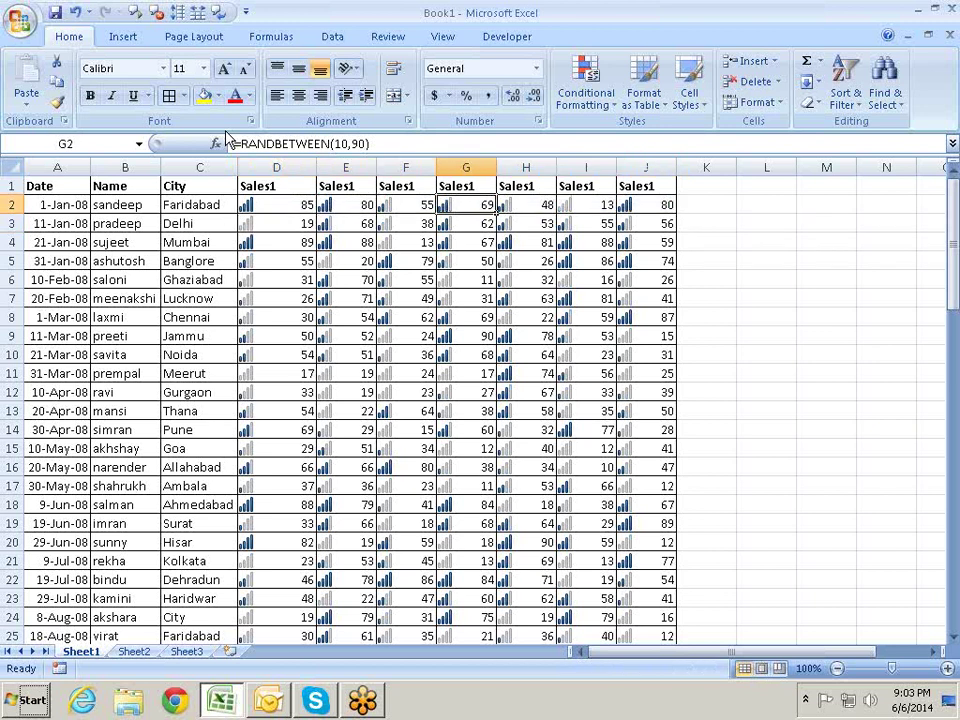
key("Right")
key("Right")
key("Right")
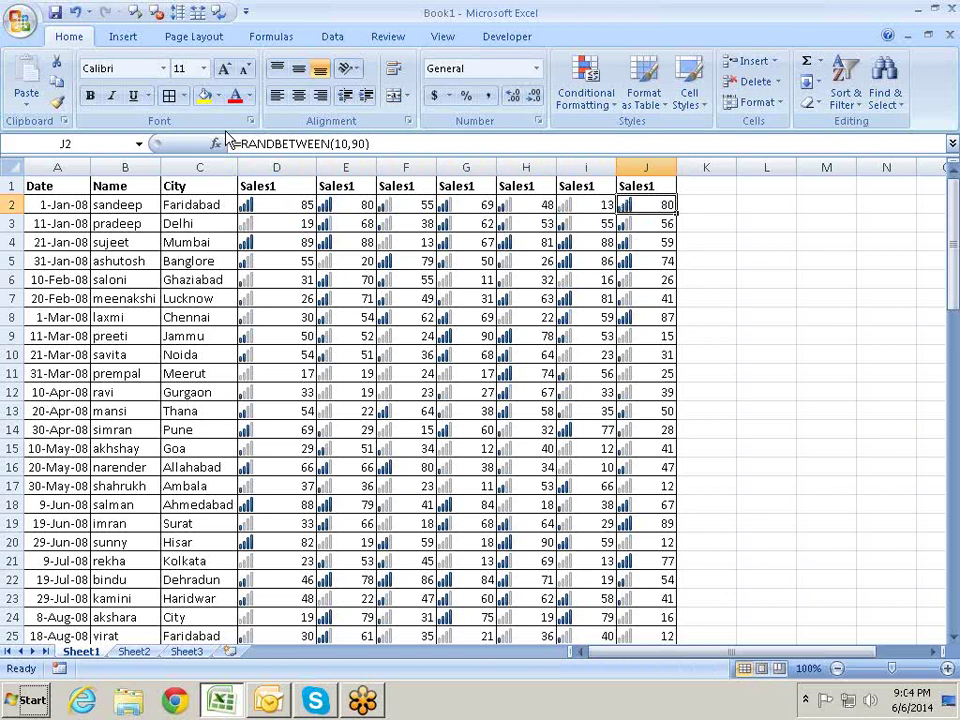
key("shift+Left")
key("shift+Left")
key("shift+Left")
key("shift+Left")
key("shift+Left")
key("shift+Left")
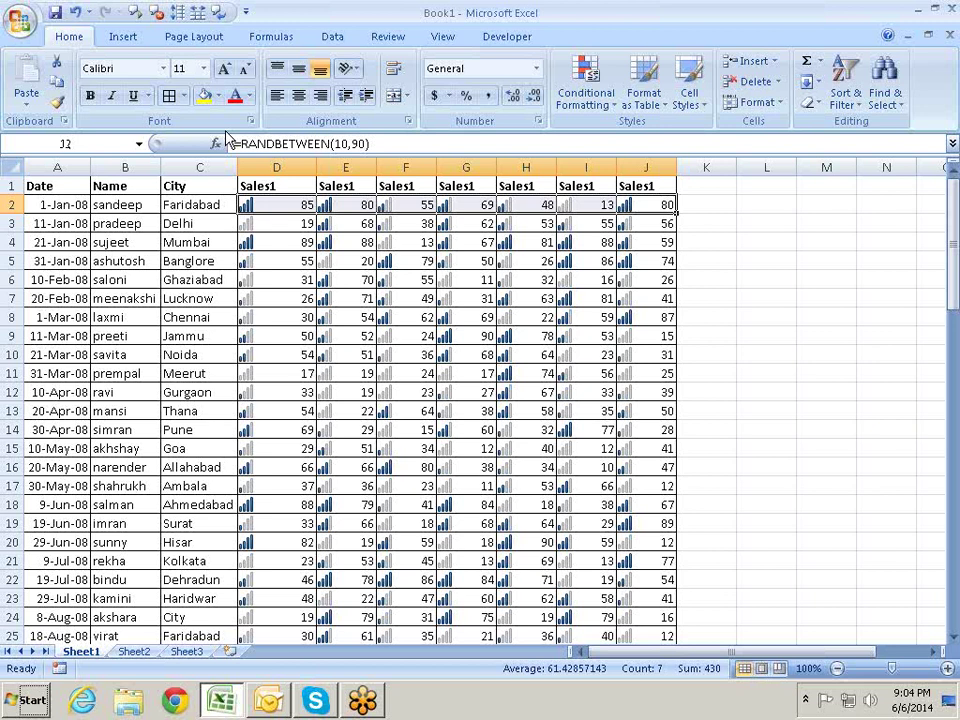
key("Down")
key("Down")
key("Down")
key("Down")
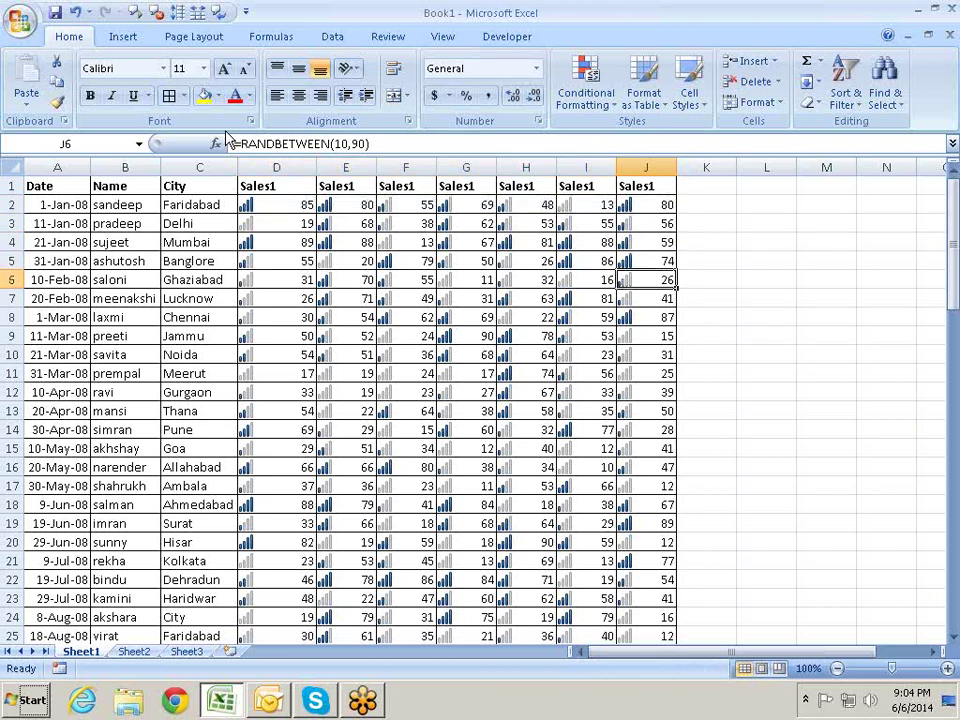
key("shift+Left")
key("shift+Left")
key("shift+Left")
key("shift+Left")
key("shift+Left")
key("shift+Left")
key("shift+Left")
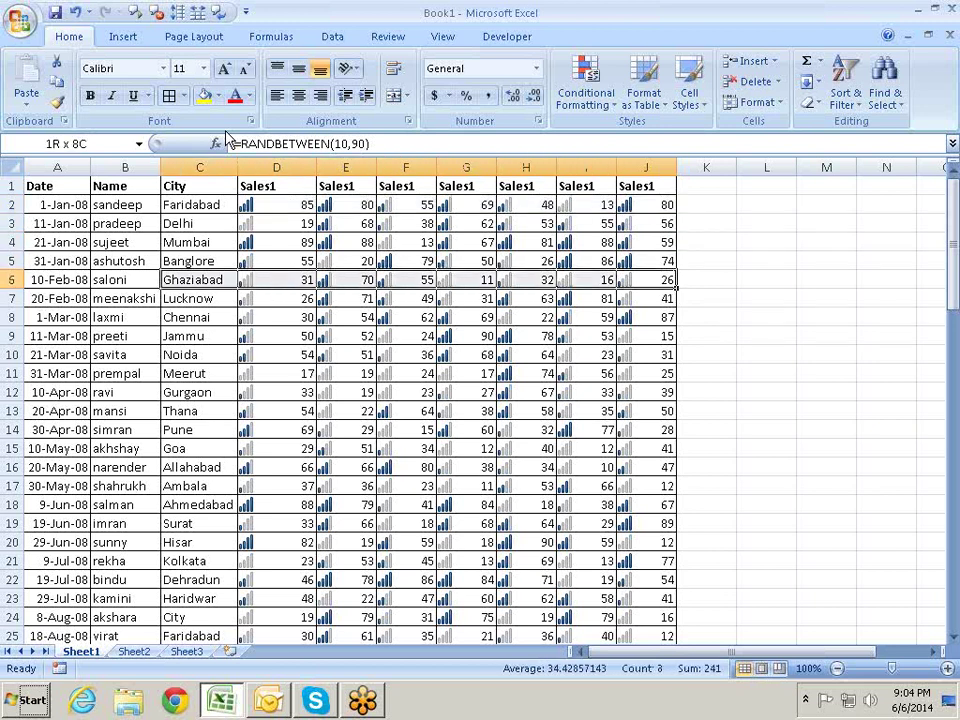
key("shift+Left")
key("shift+Left")
key("Down")
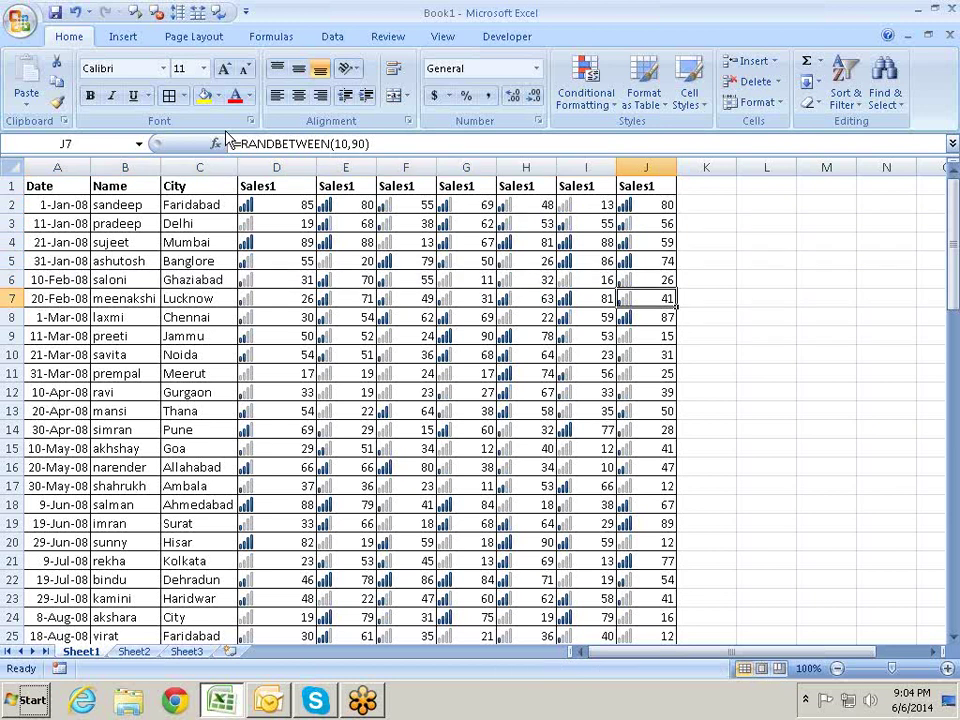
key("Down")
key("shift+Left")
key("shift+Left")
key("shift+Left")
key("shift+Left")
key("Up")
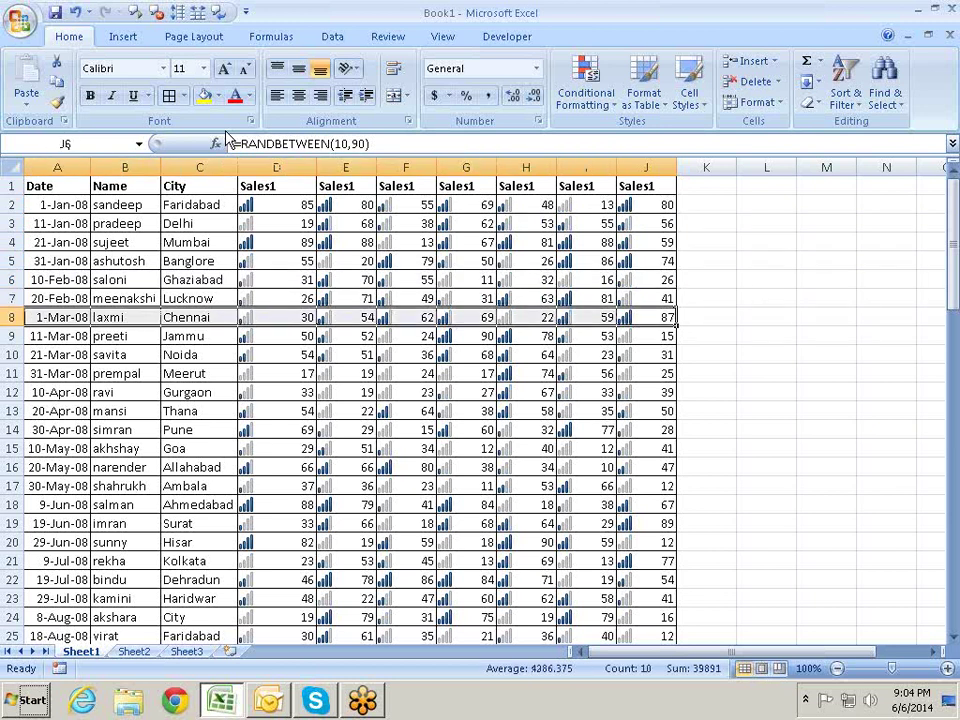
key("Up")
key("Up")
key("Up")
key("Up")
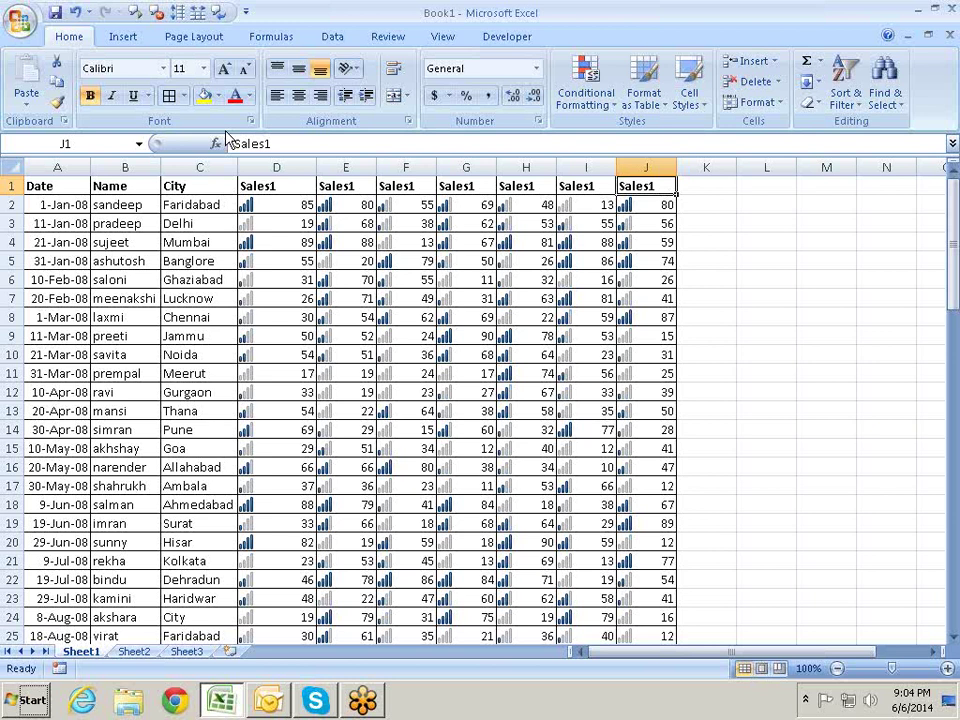
Enter =SUM(D2:J2) in K2 to total the first row's Sales values.
key("Right")
type("=")
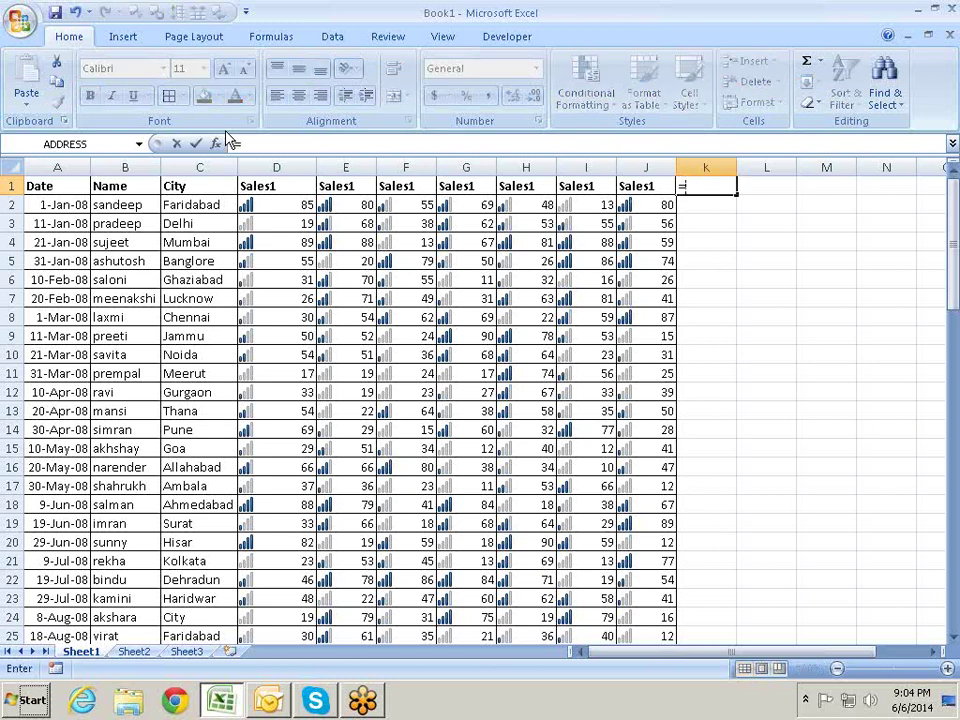
key("Escape")
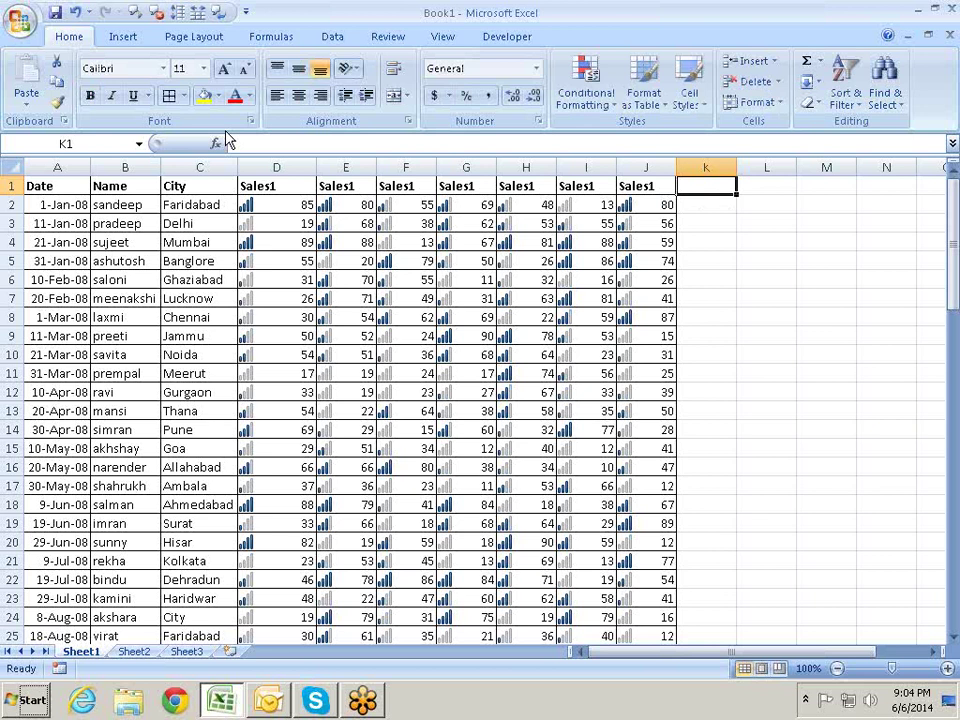
key("Down")
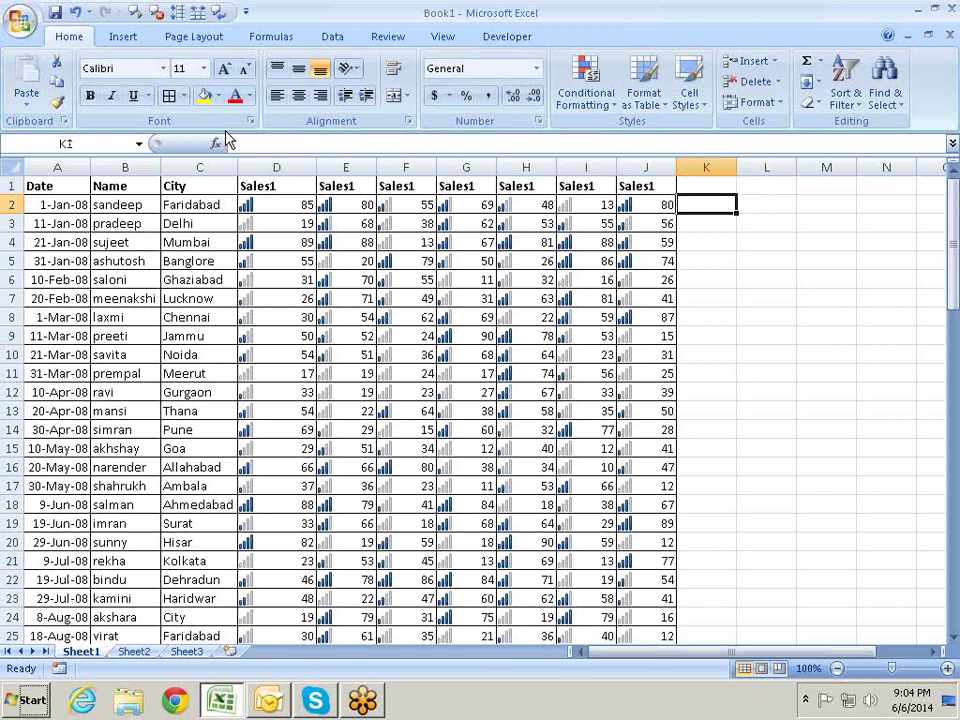
type("=su")
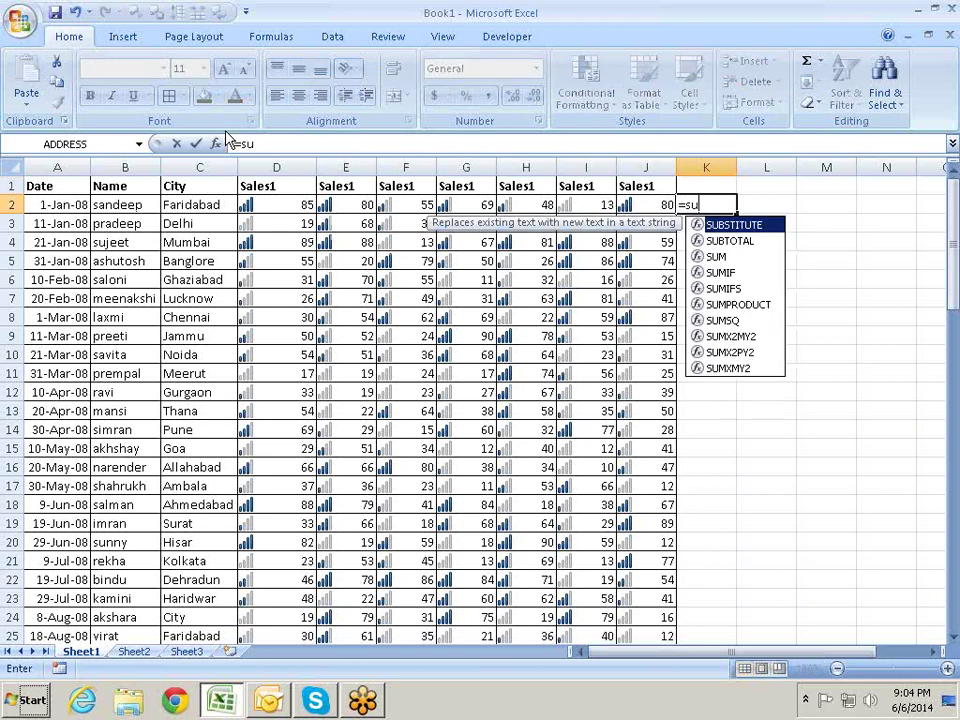
type("m")
key("Tab")
key("Left")
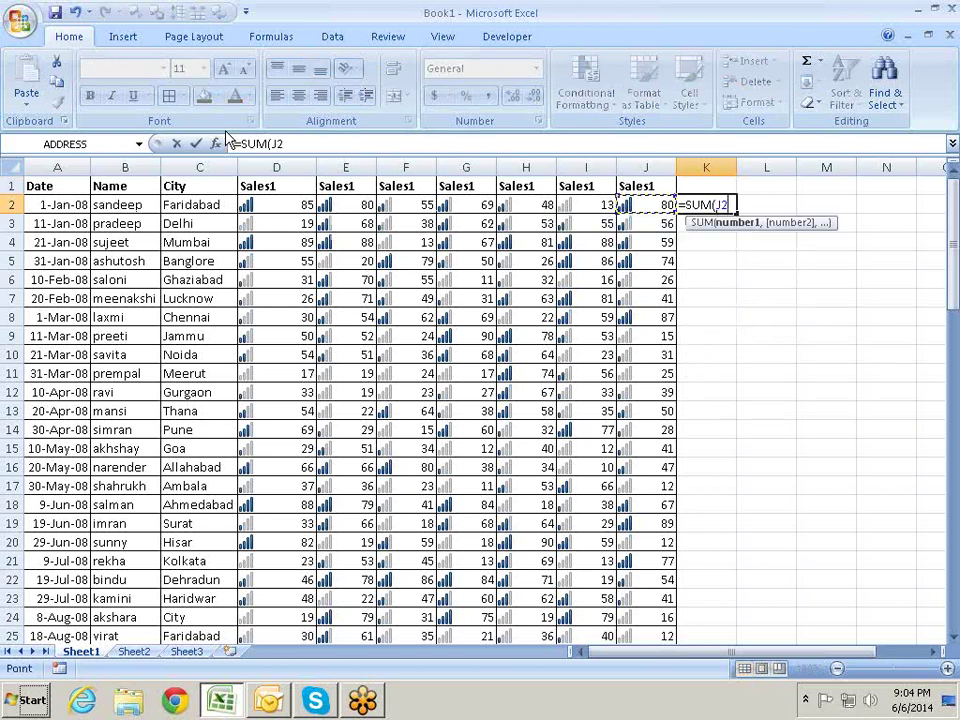
key("shift+Left")
key("shift+Left")
key("shift+Left")
key("shift+Left")
key("shift+Left")
key("shift+Left")
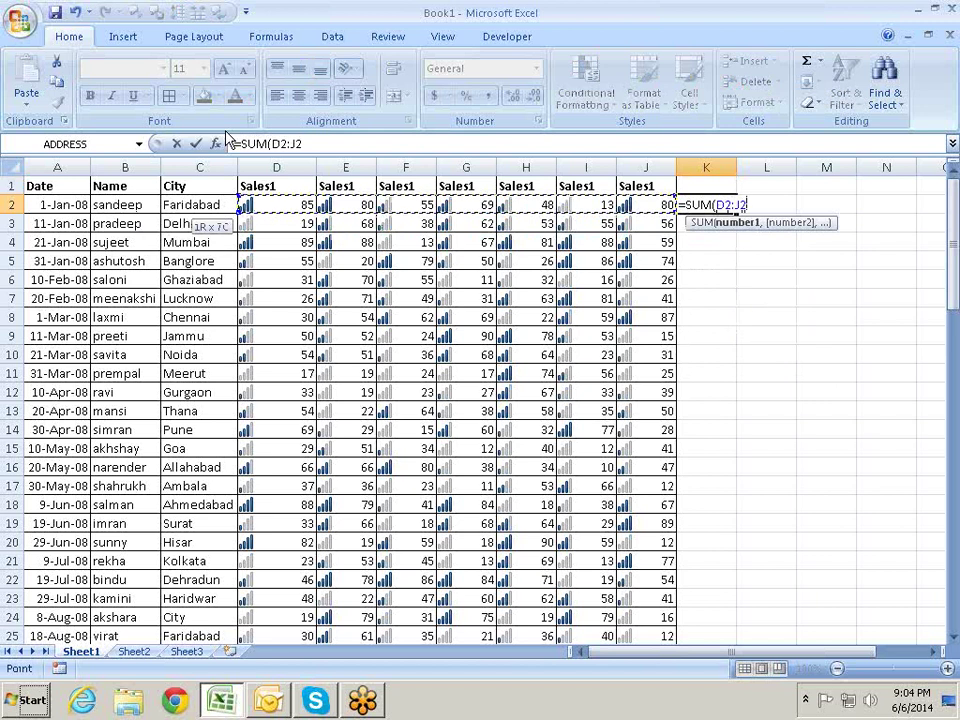
key("Return")
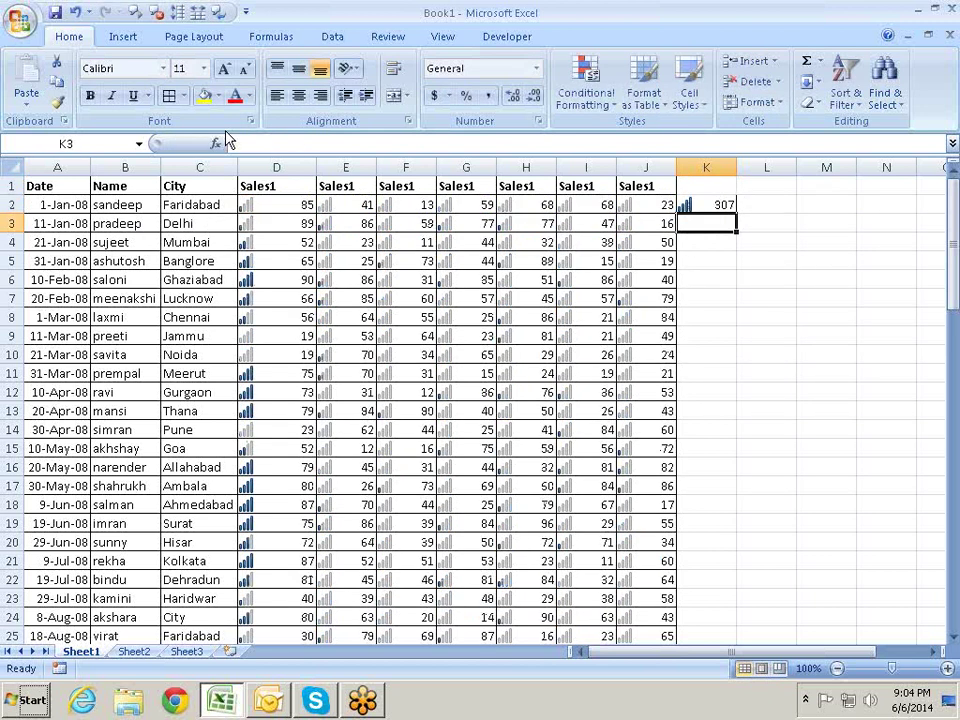
Append >400 to K2's formula so it returns FALSE.
key("Up")
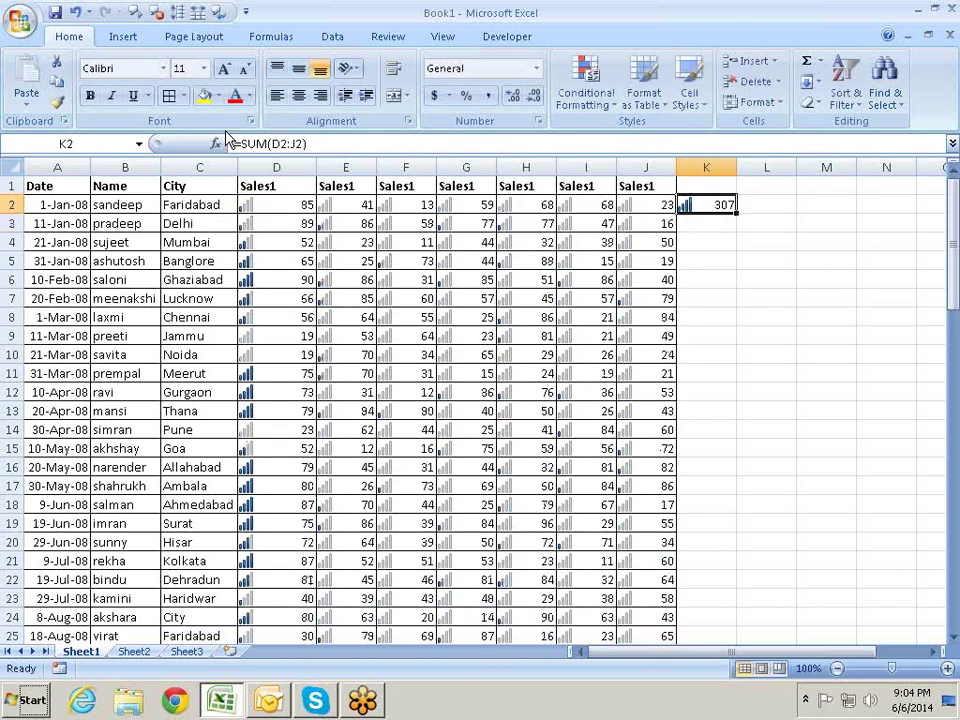
key("F2")
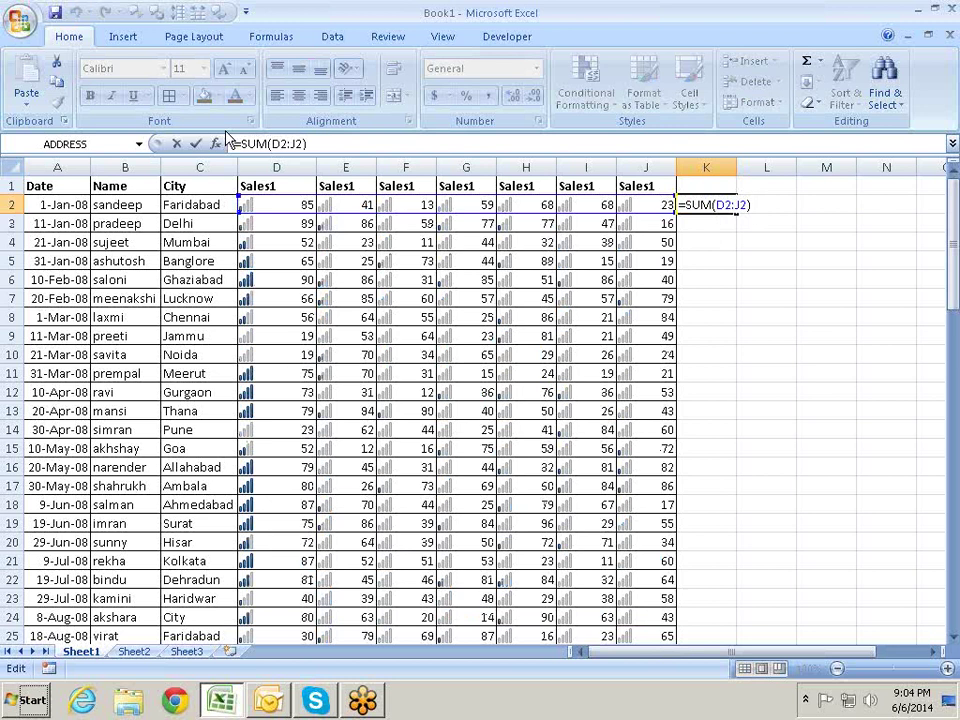
type(">")
type("40")
type("0")
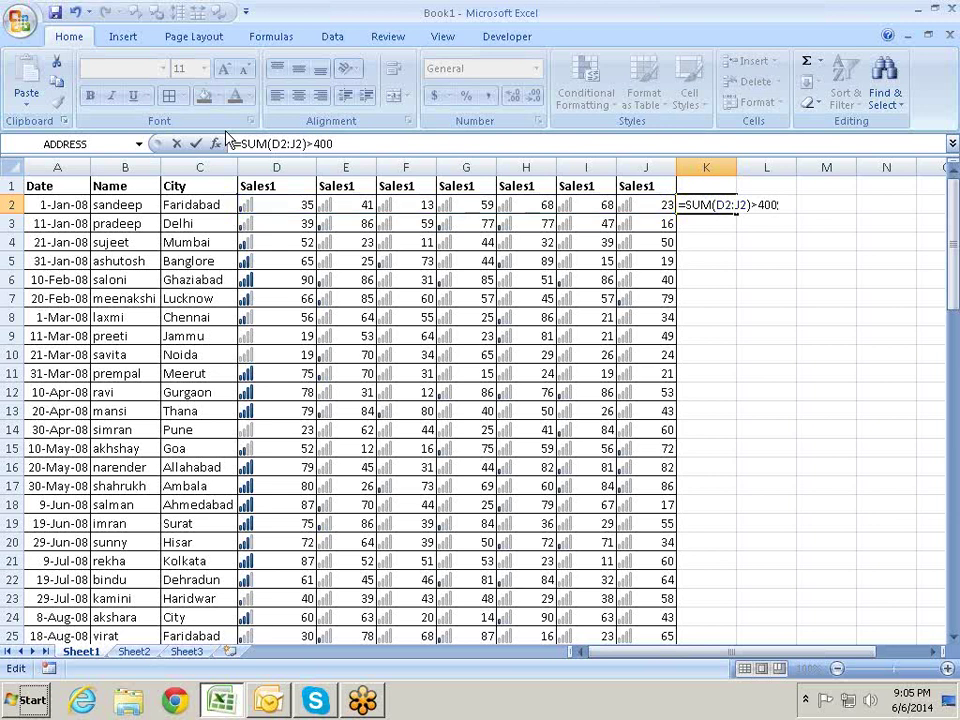
key("Return")
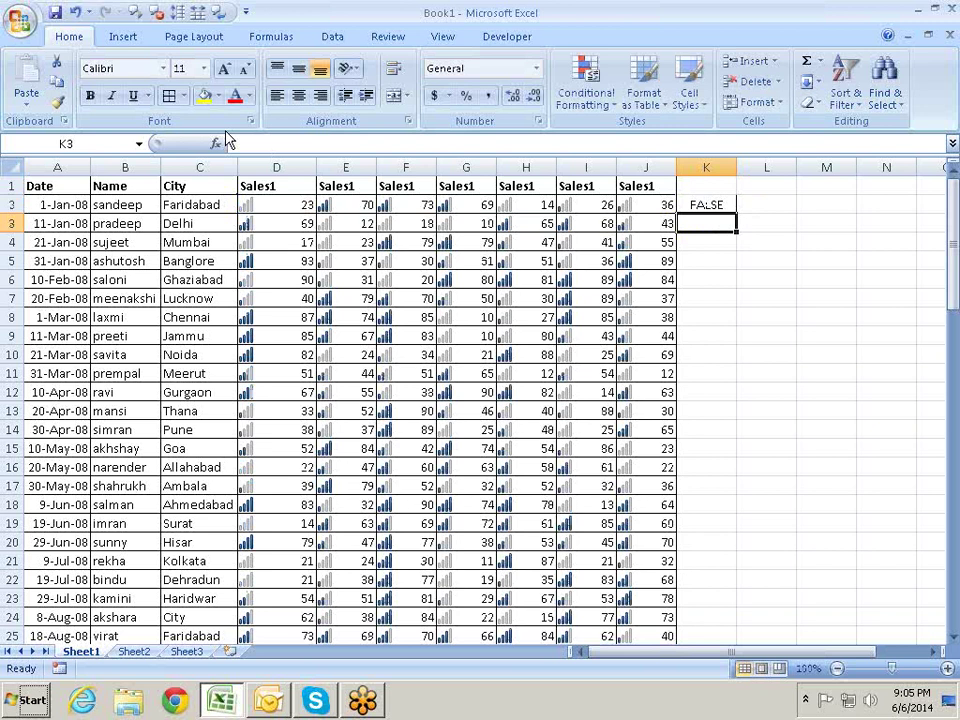
Cycle K2's range reference with F4 until it reads $D2:$J2, then commit.
key("Up")
key("F2")
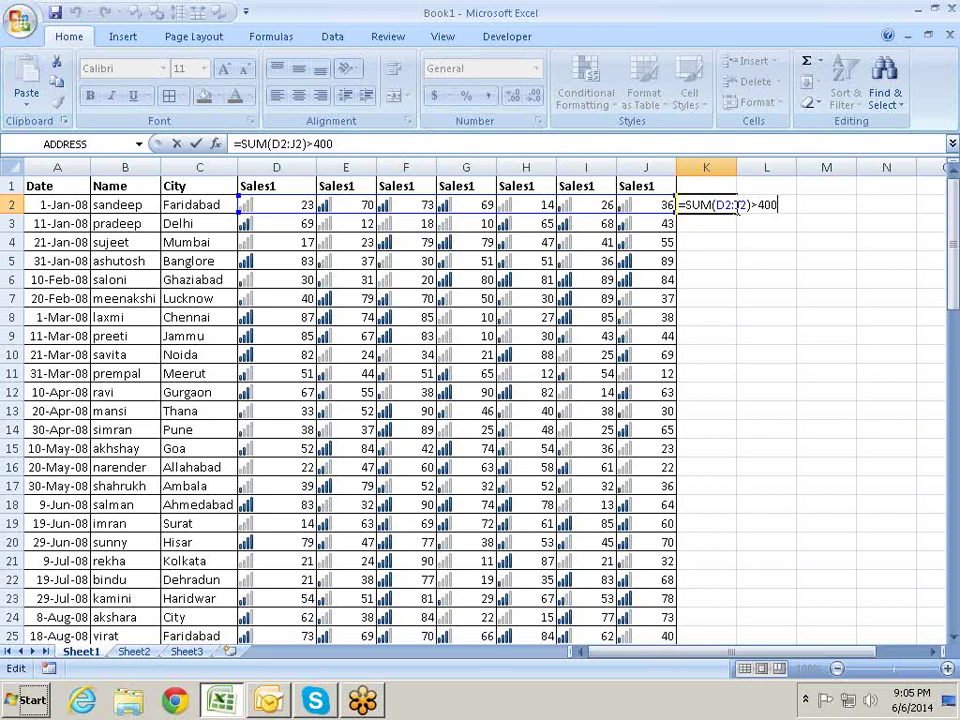
left_click(737, 205)
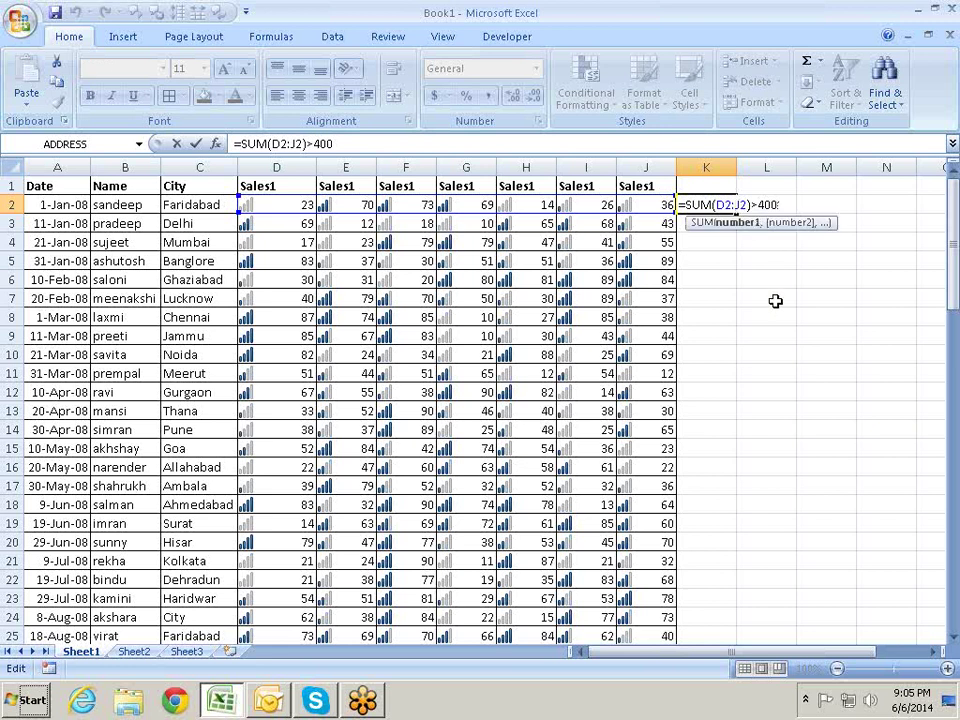
key("F4")
double_click(724, 205)
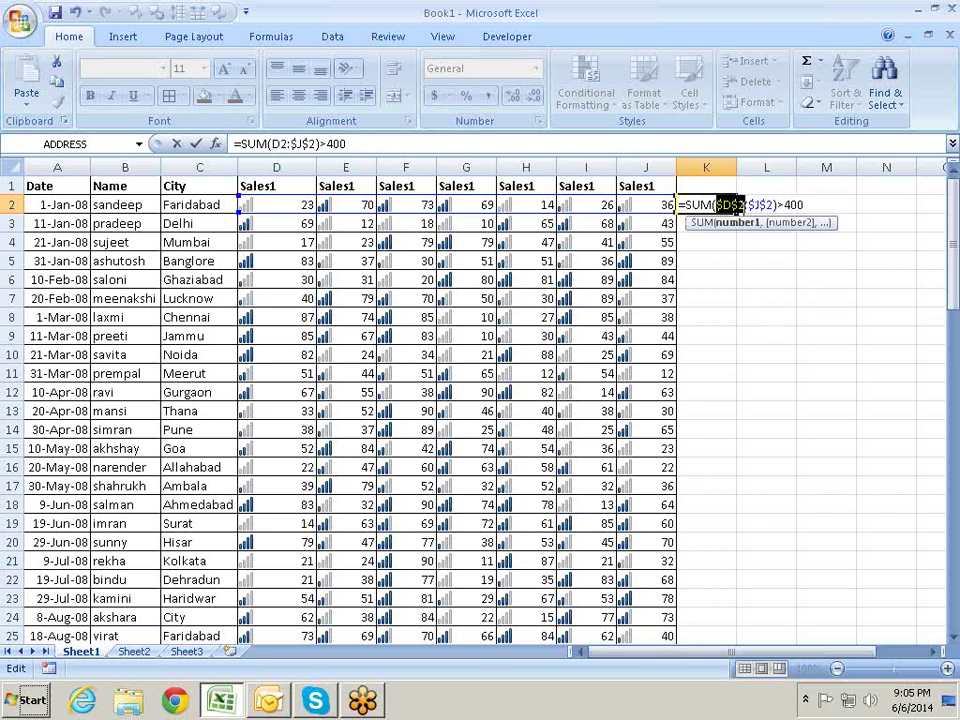
key("F4")
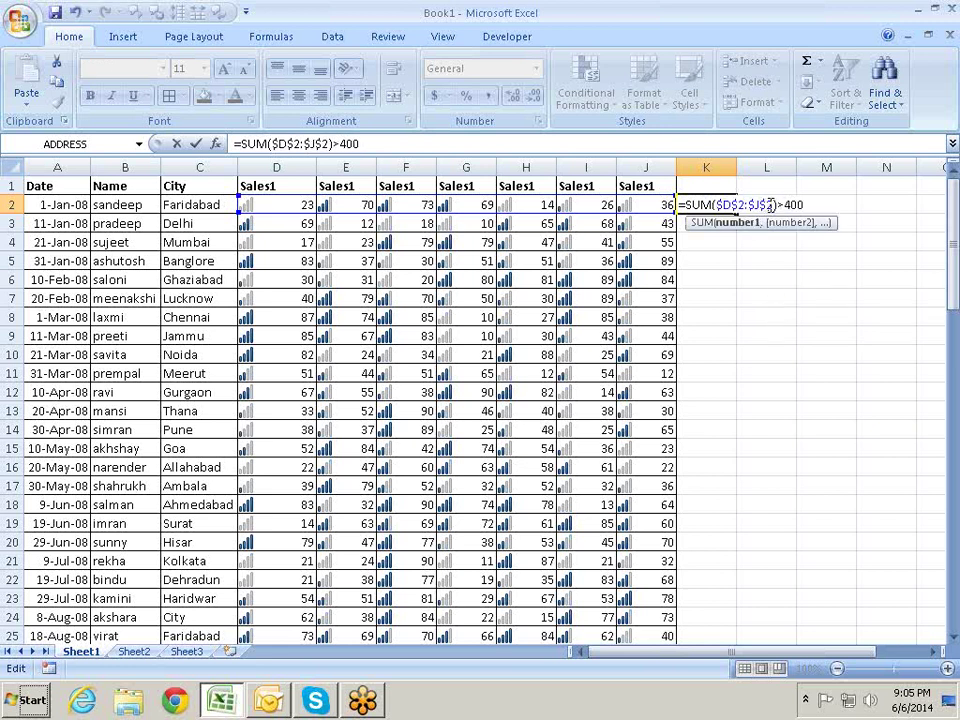
left_click_drag(764, 205, 723, 205)
key("F4")
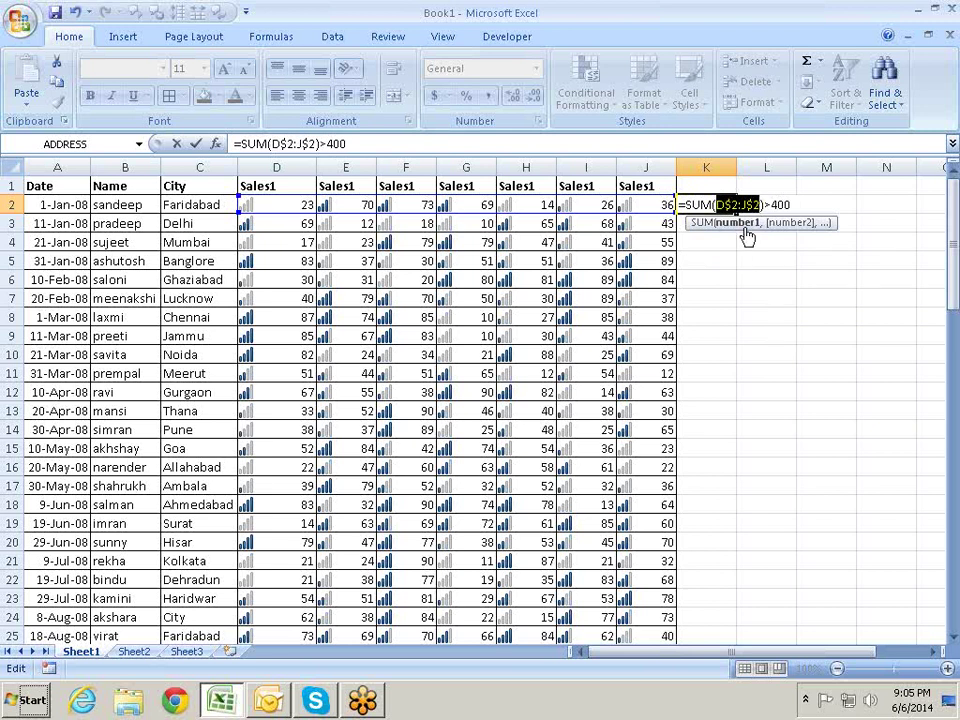
key("F4")
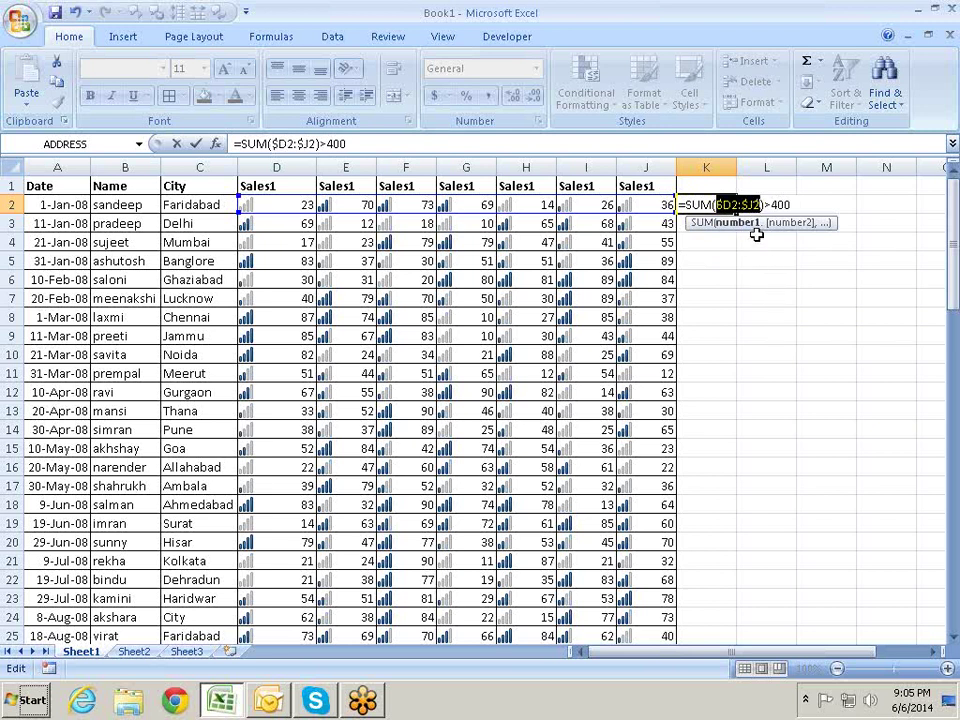
left_click(733, 204)
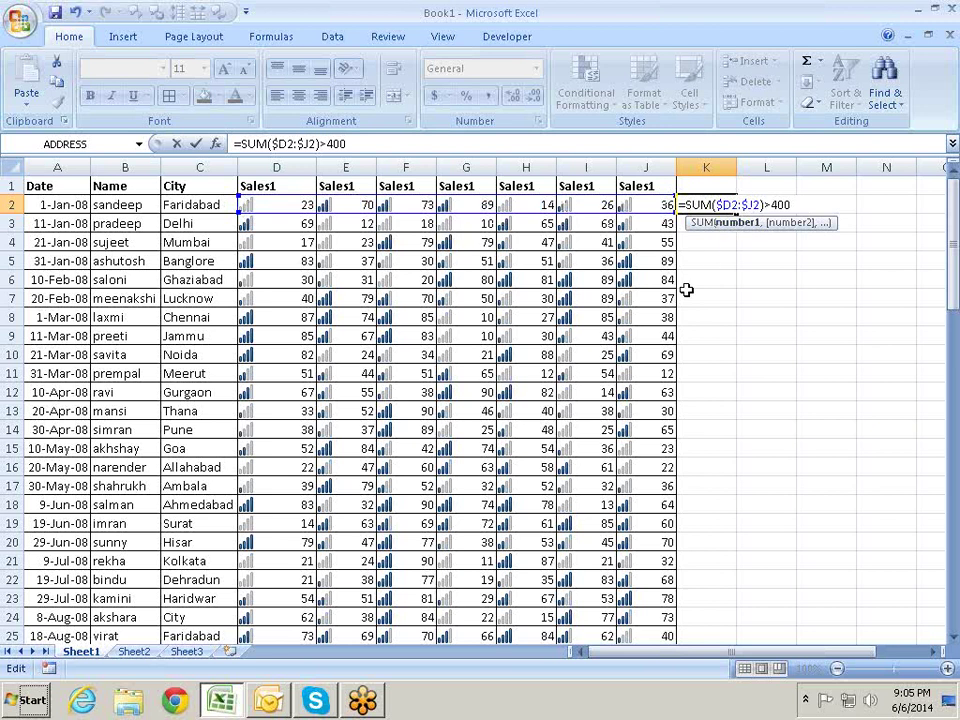
key("Return")
key("Up")
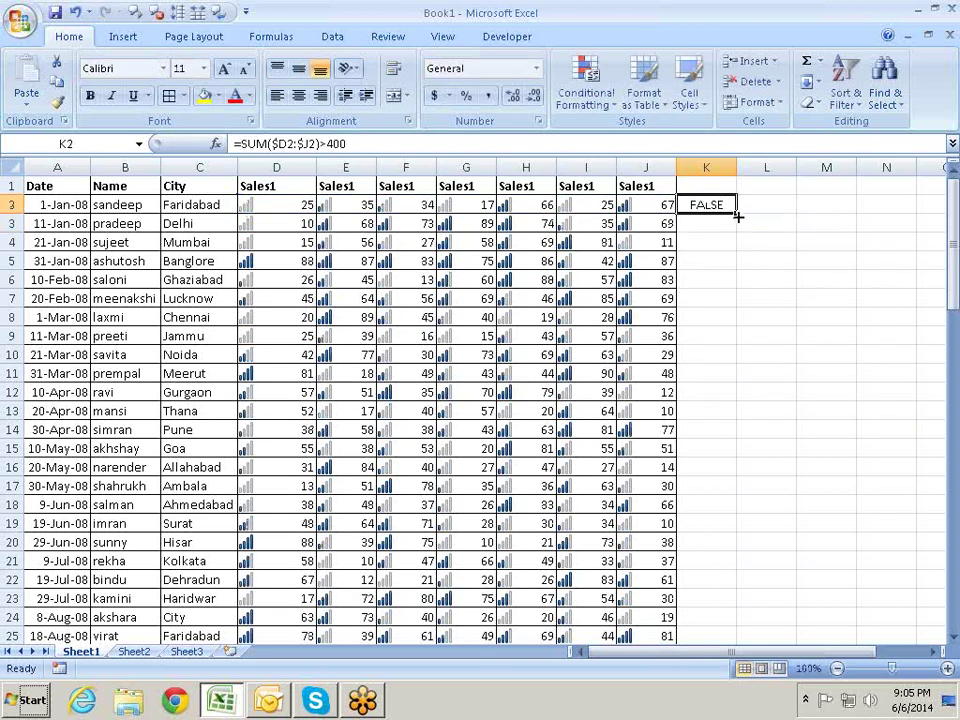
key("Return")
key("Up")
double_click(737, 214)
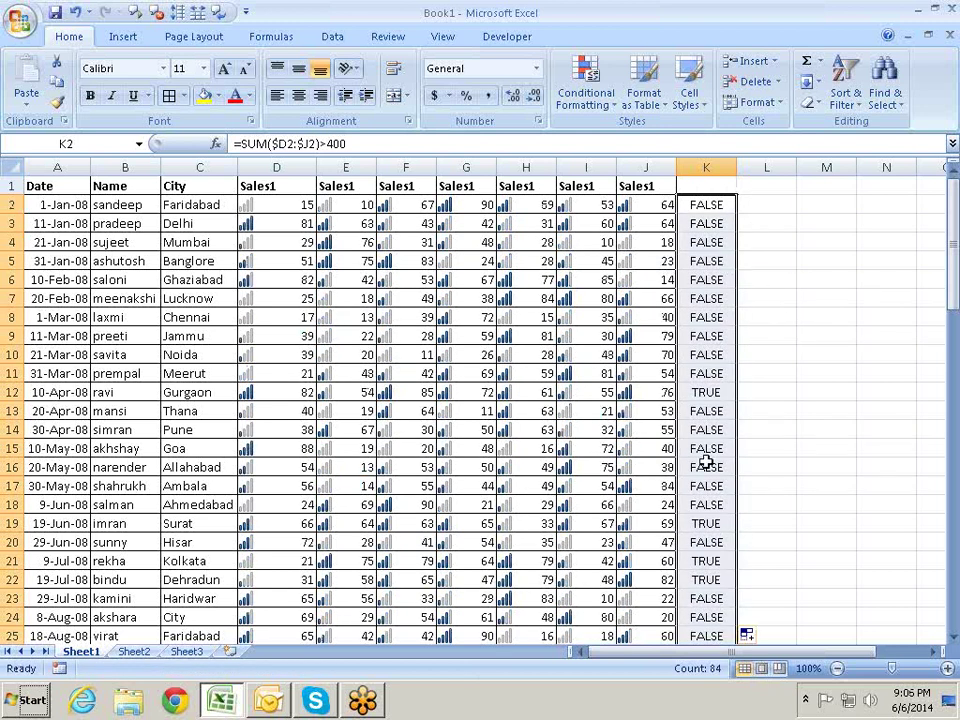
left_click(705, 394)
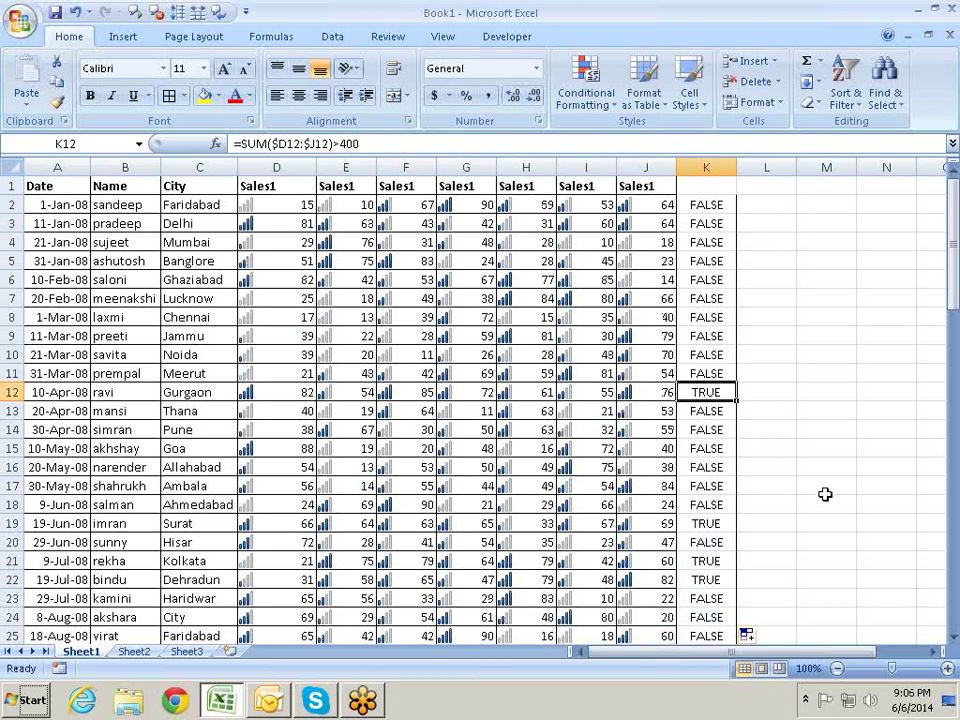
key("ctrl+z")
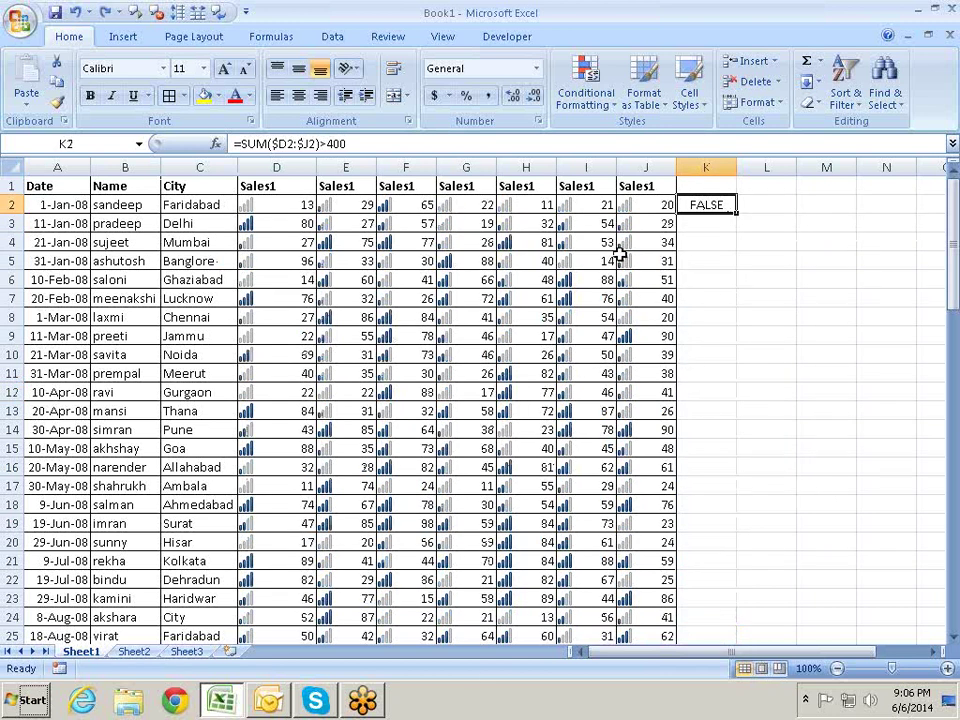
left_click(361, 143)
key("shift+Home")
key("ctrl+c")
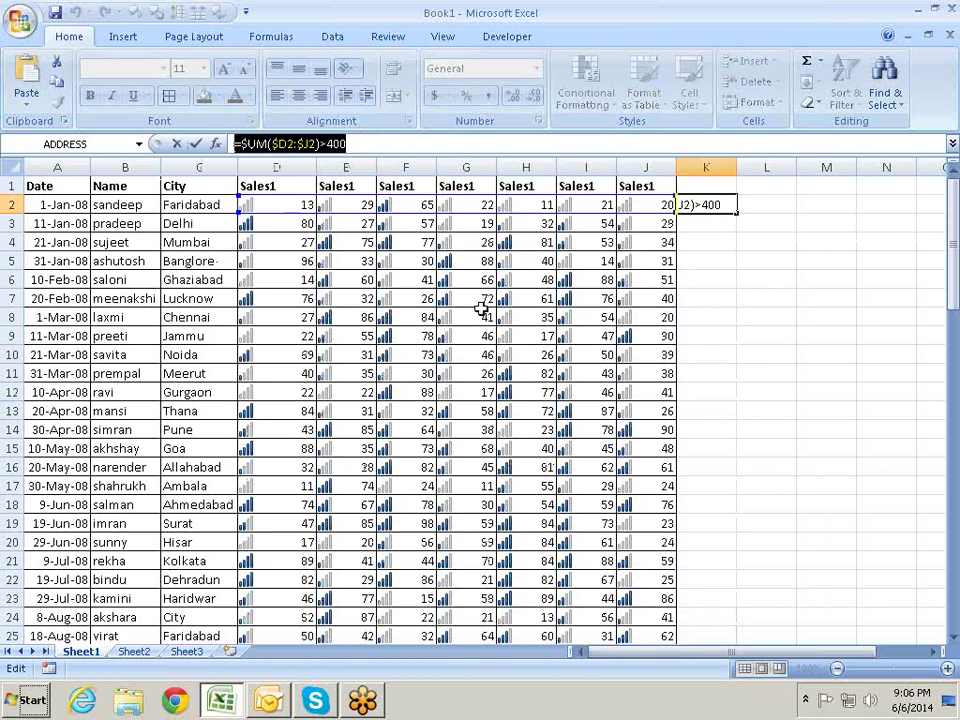
key("Escape")
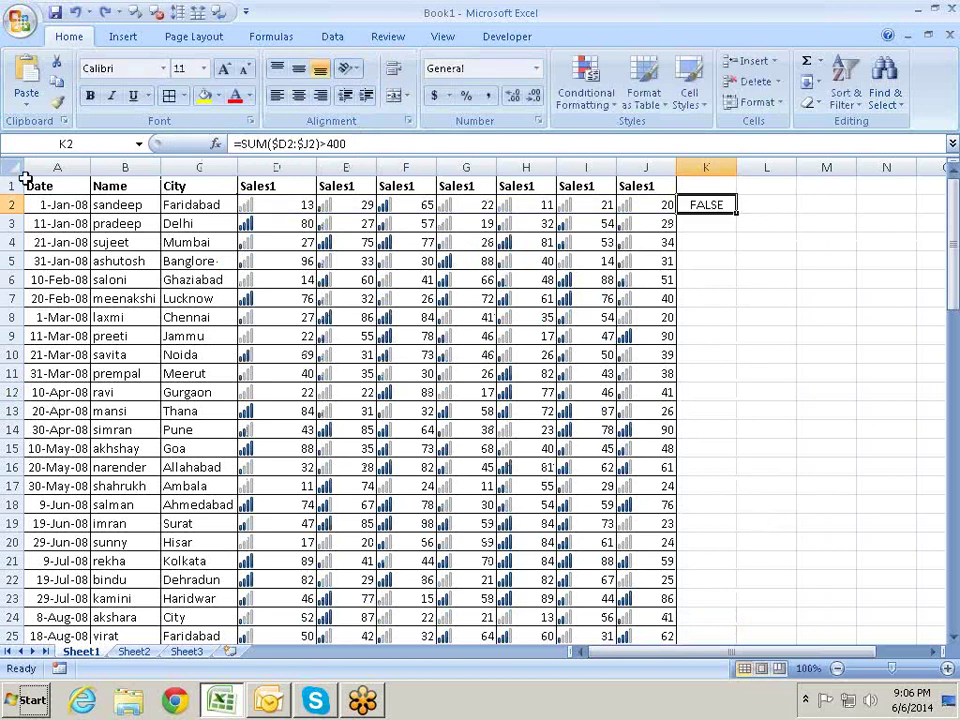
left_click(77, 205)
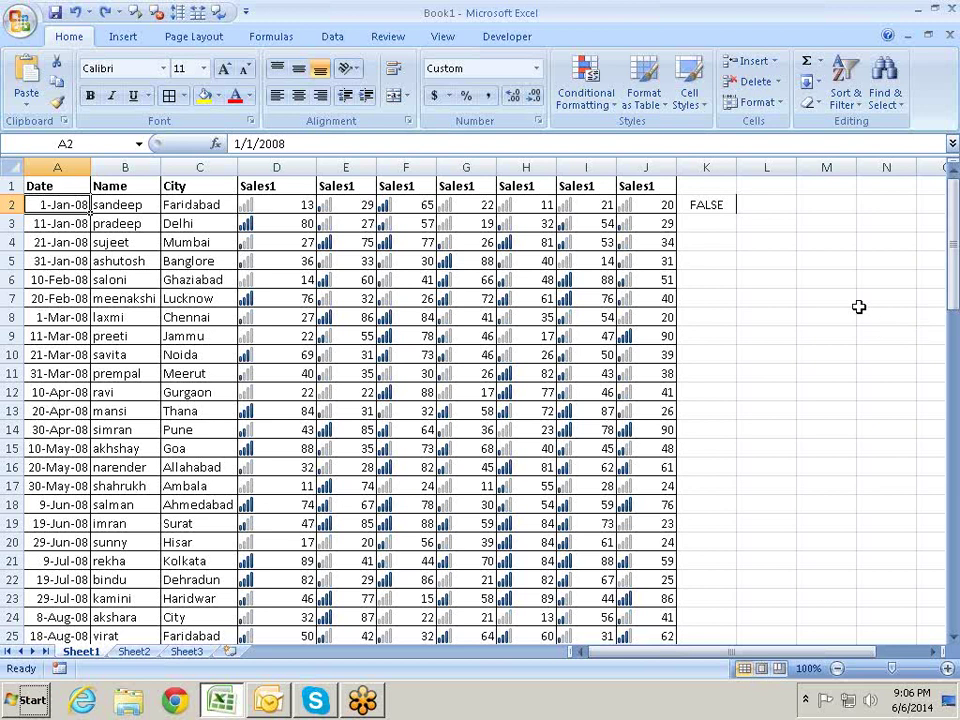
With A2 selected, start a new formula-based rule and paste =SUM($D2:$J2)>400.
left_click(692, 204)
key("F2")
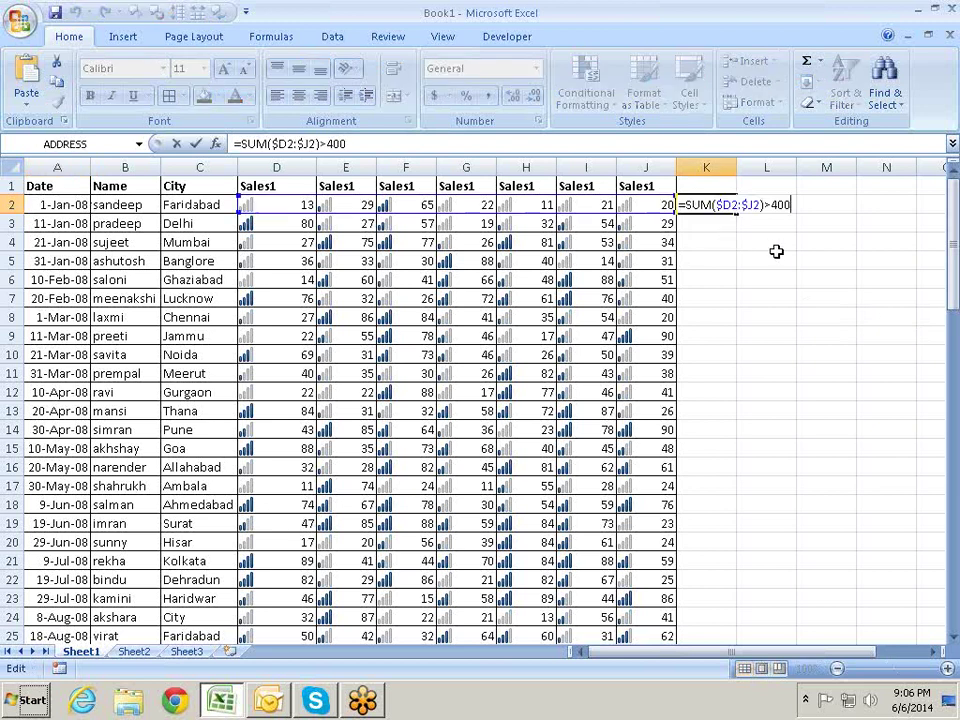
left_click(60, 204)
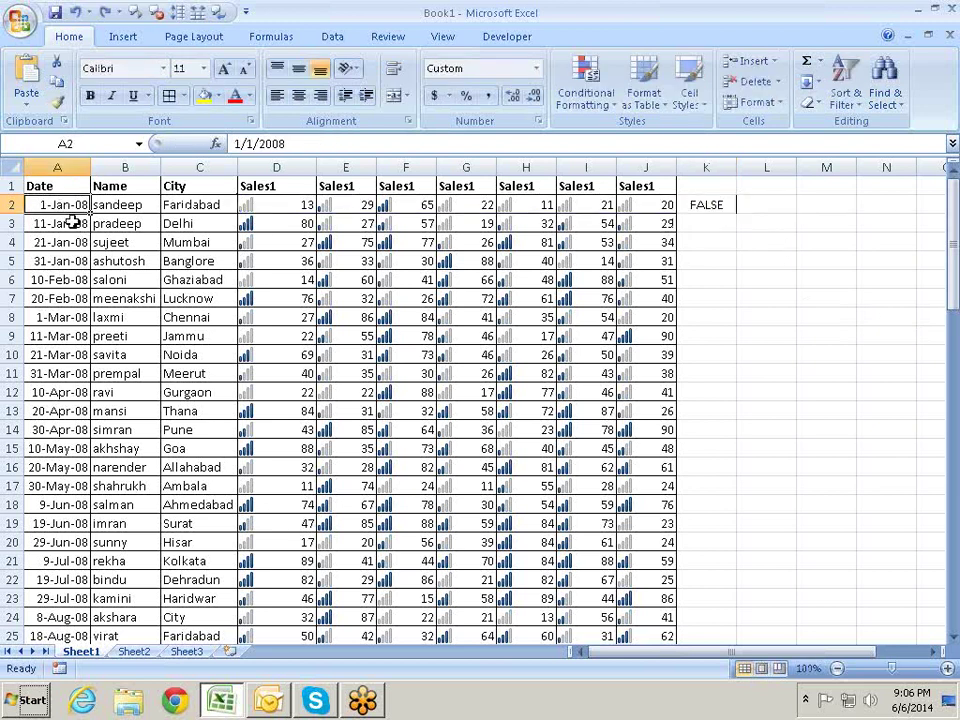
left_click(597, 115)
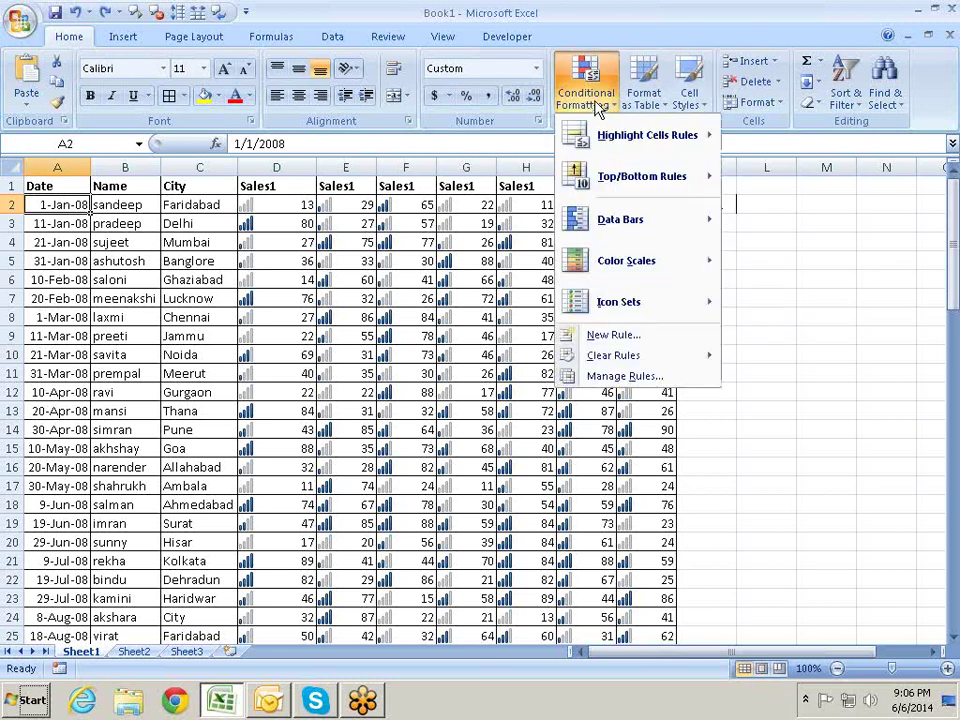
mouse_move(681, 304)
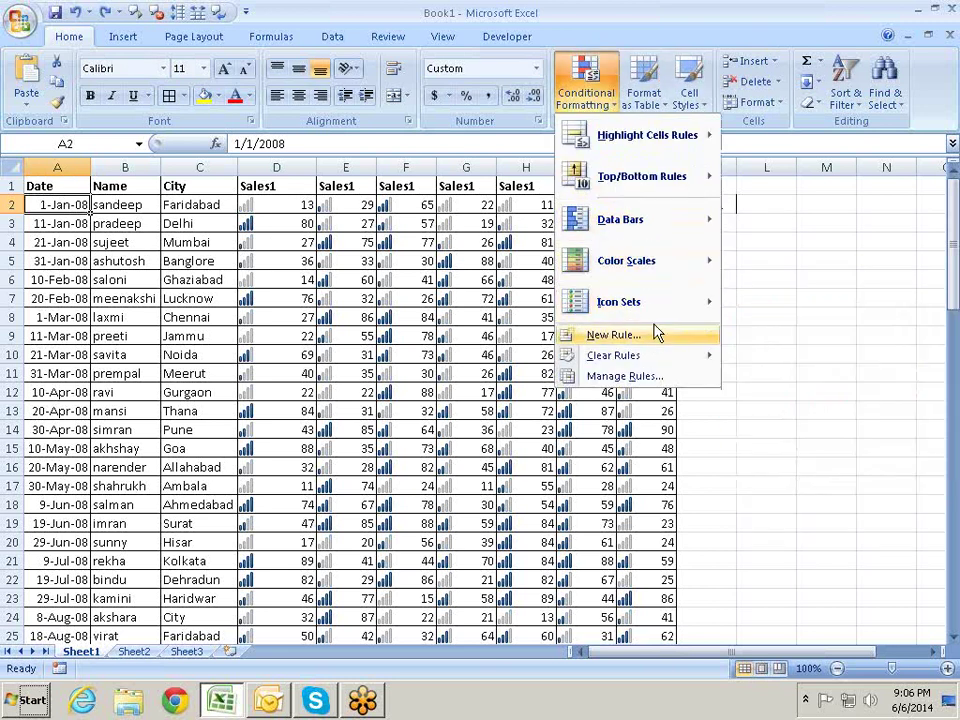
left_click(660, 336)
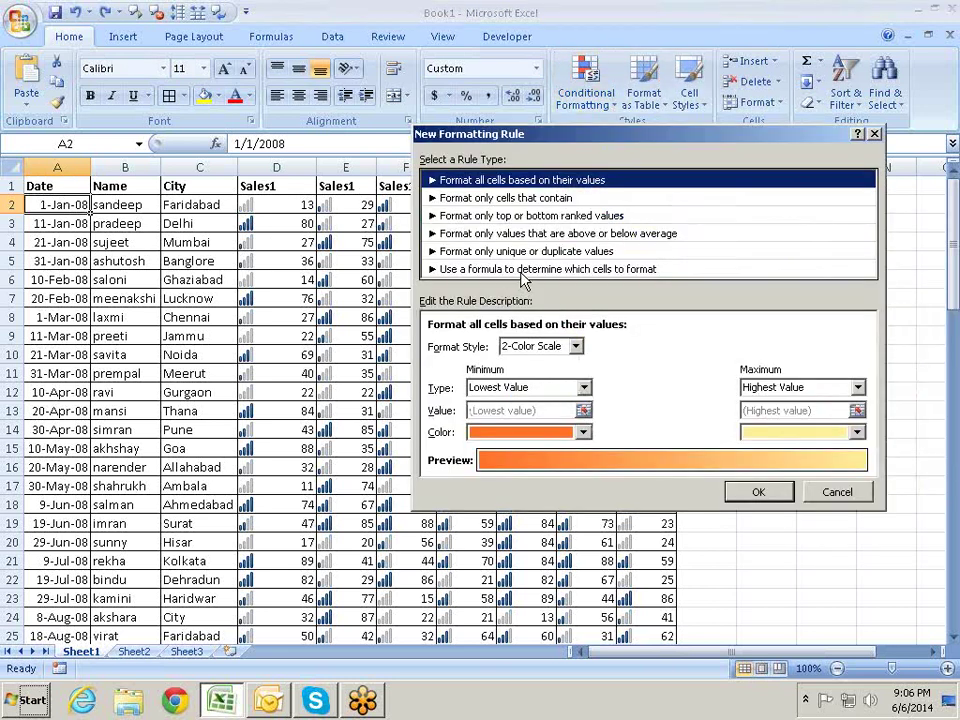
left_click(557, 269)
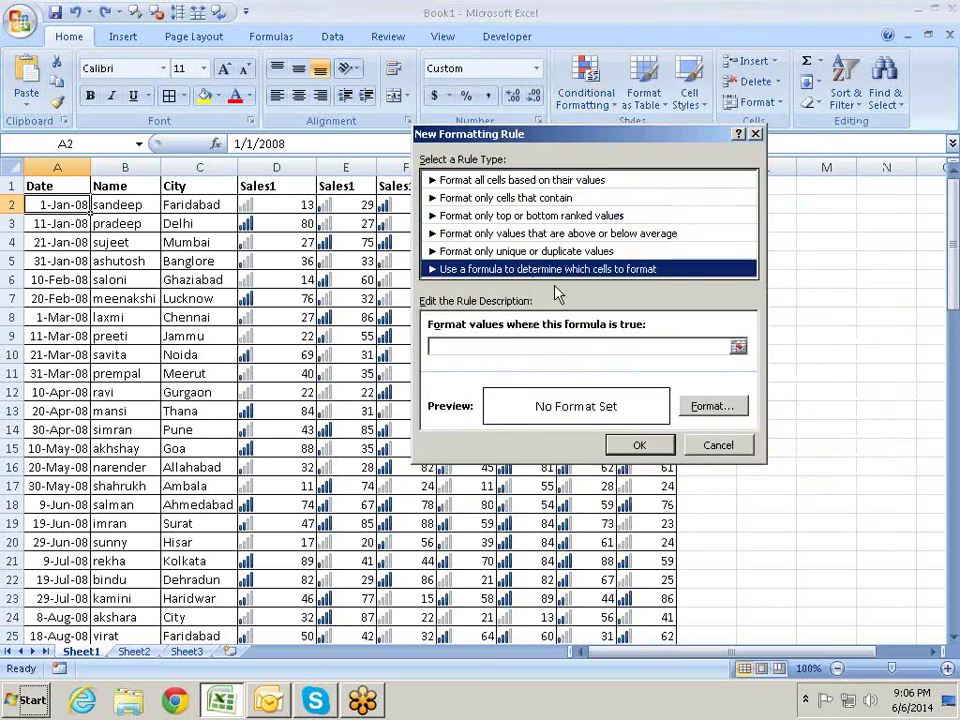
left_click(566, 347)
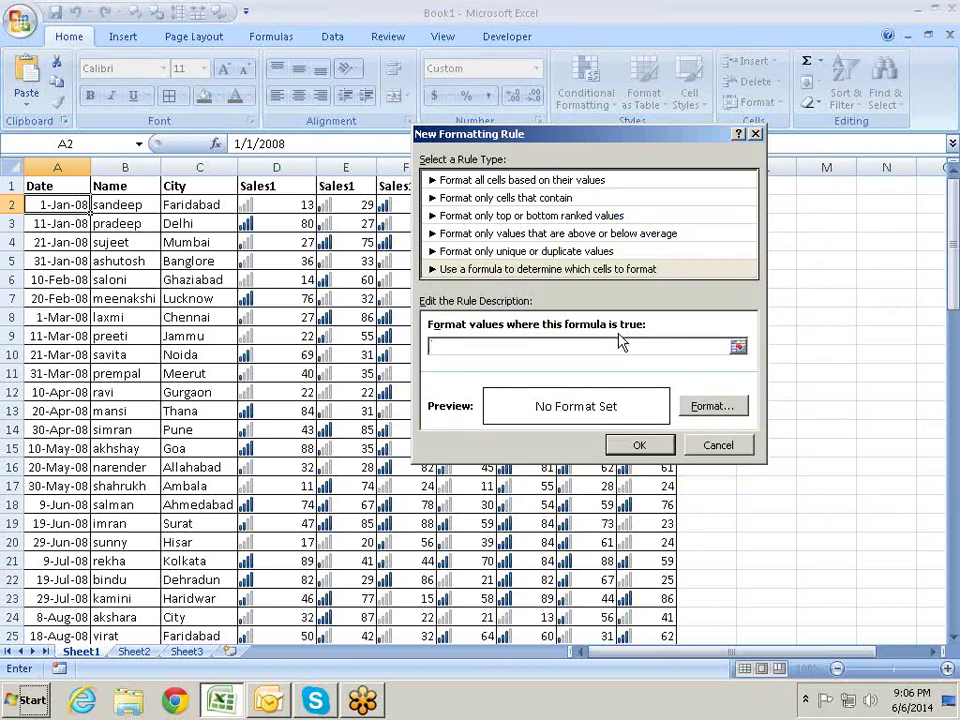
key("ctrl+v")
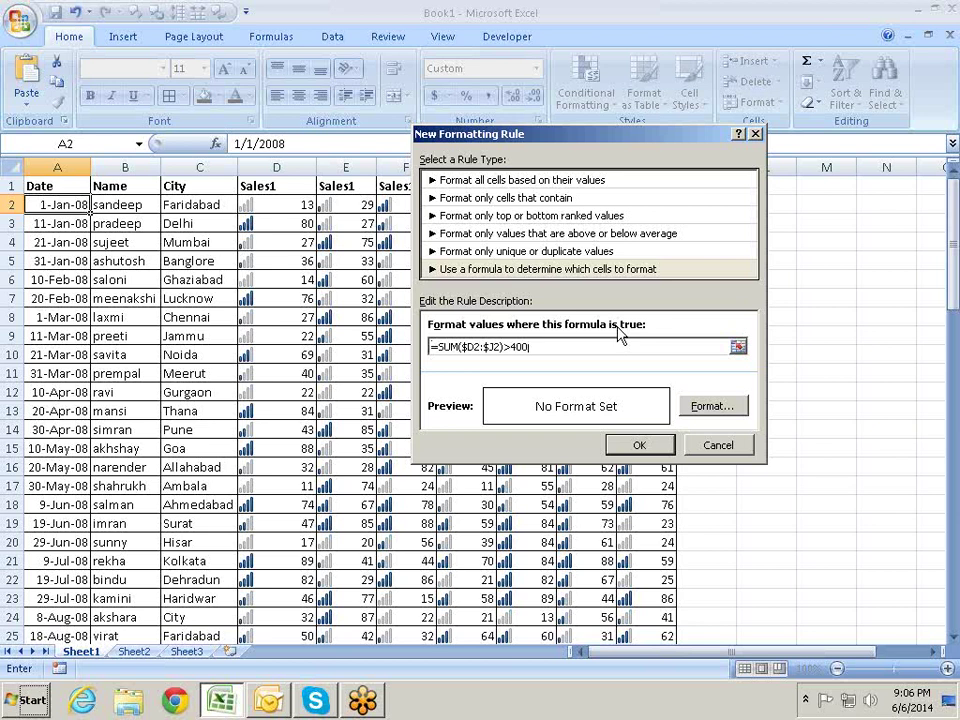
Give the rule a yellow fill format.
left_click(729, 412)
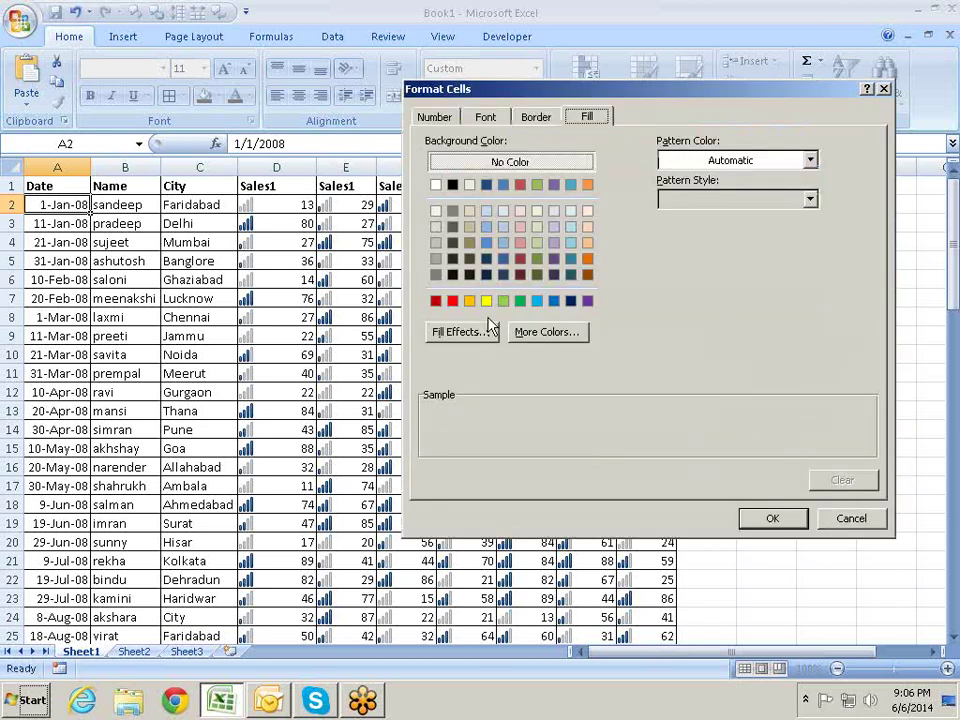
left_click(486, 301)
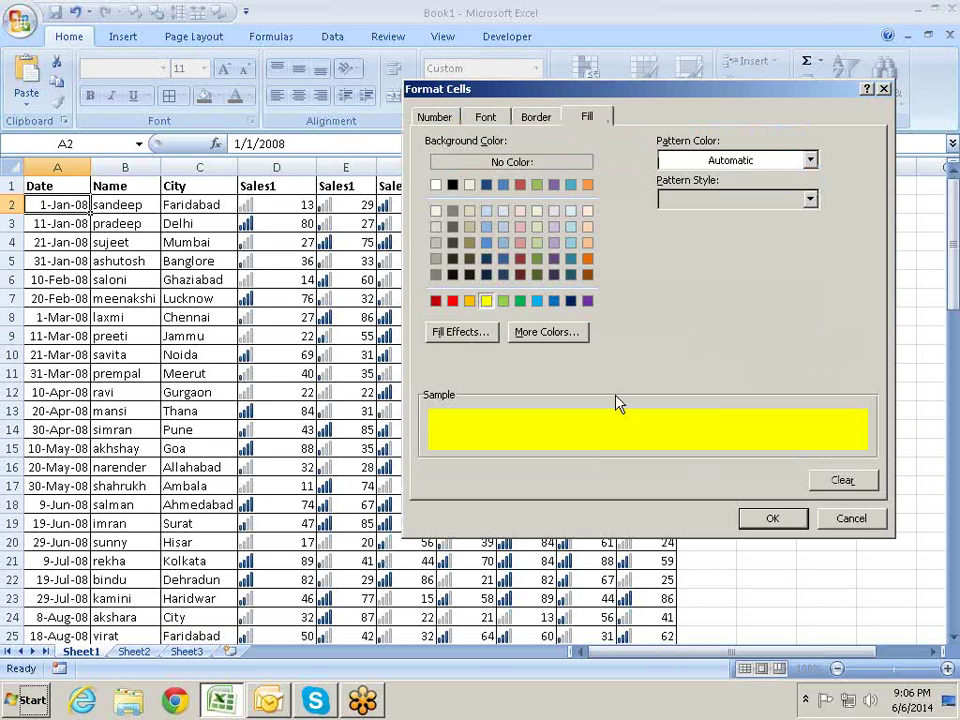
left_click(782, 528)
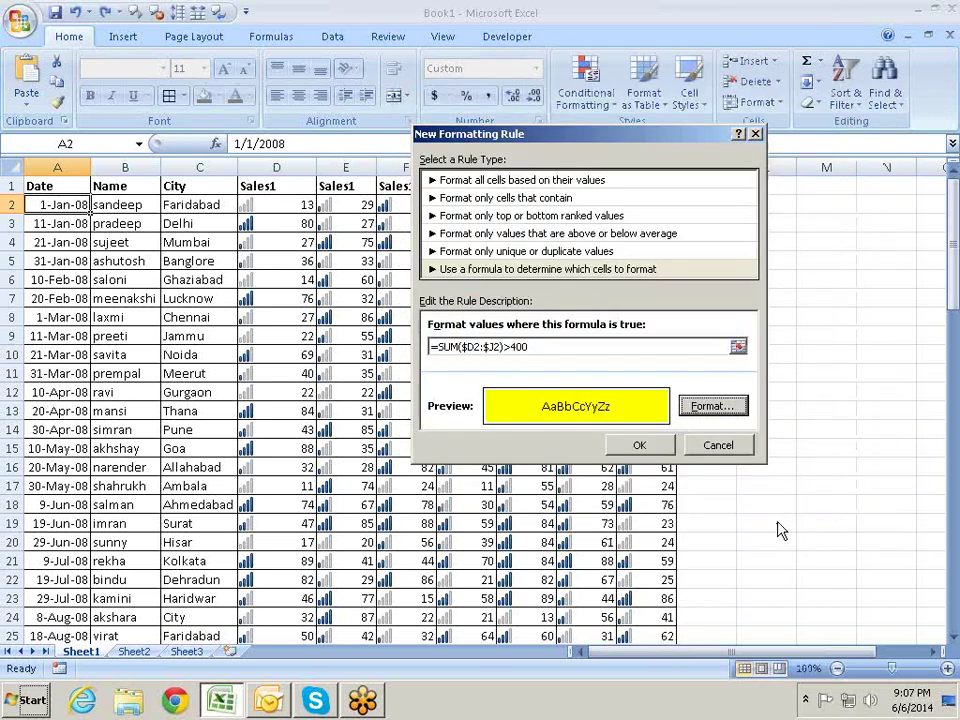
Confirm the rule and Format Painter it from A2 across A2:J85.
left_click(645, 445)
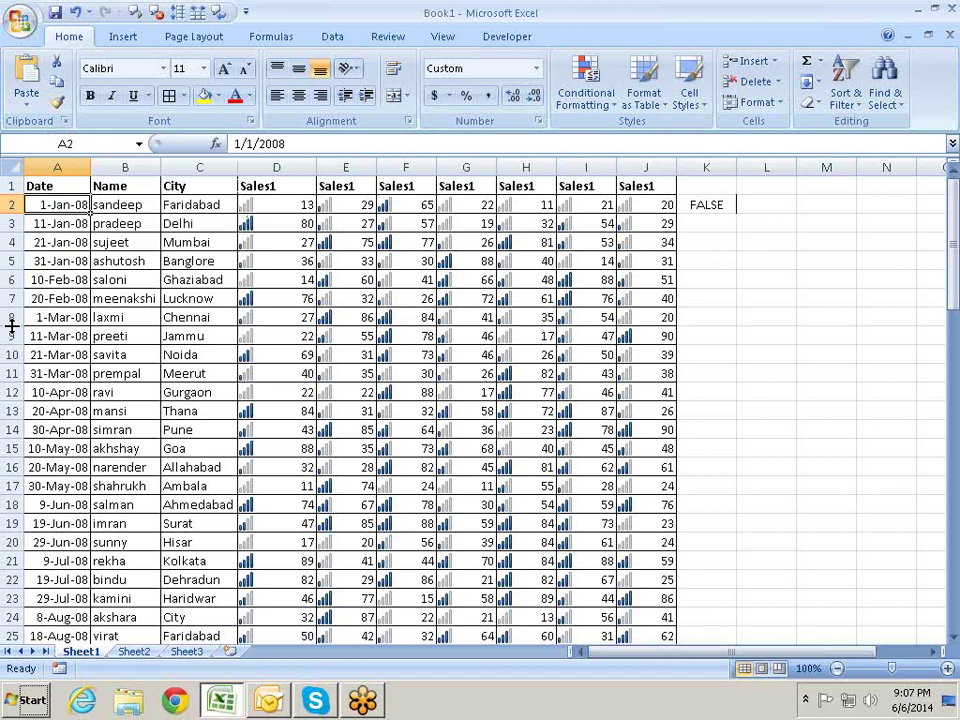
left_click(57, 102)
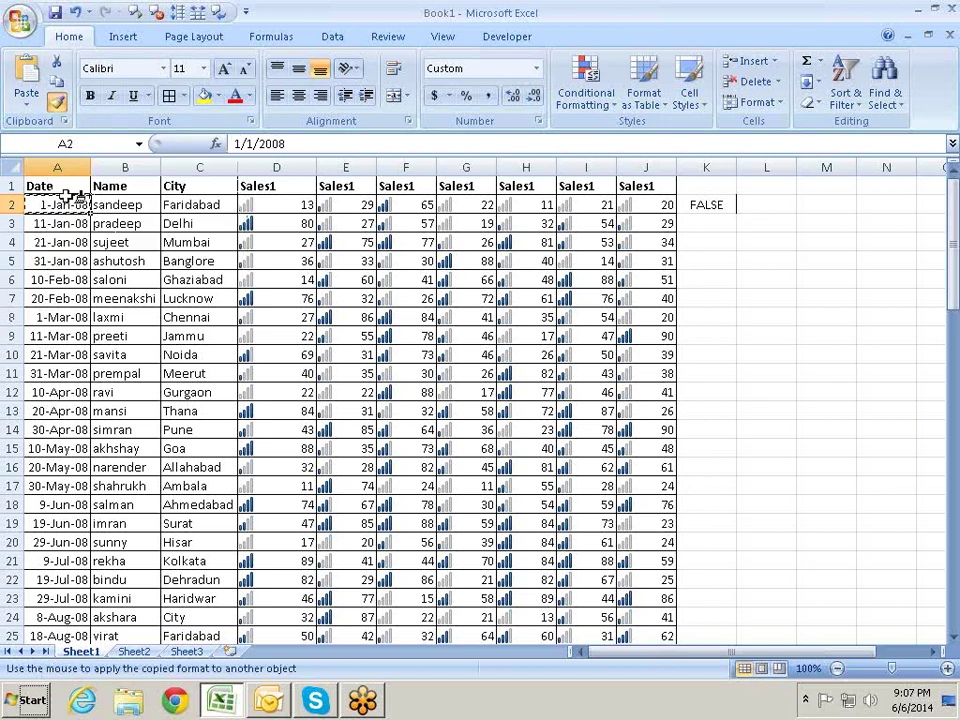
mouse_move(75, 204)
left_mouse_down()
mouse_move(638, 538)
mouse_move(638, 699)
mouse_move(647, 626)
left_mouse_up()
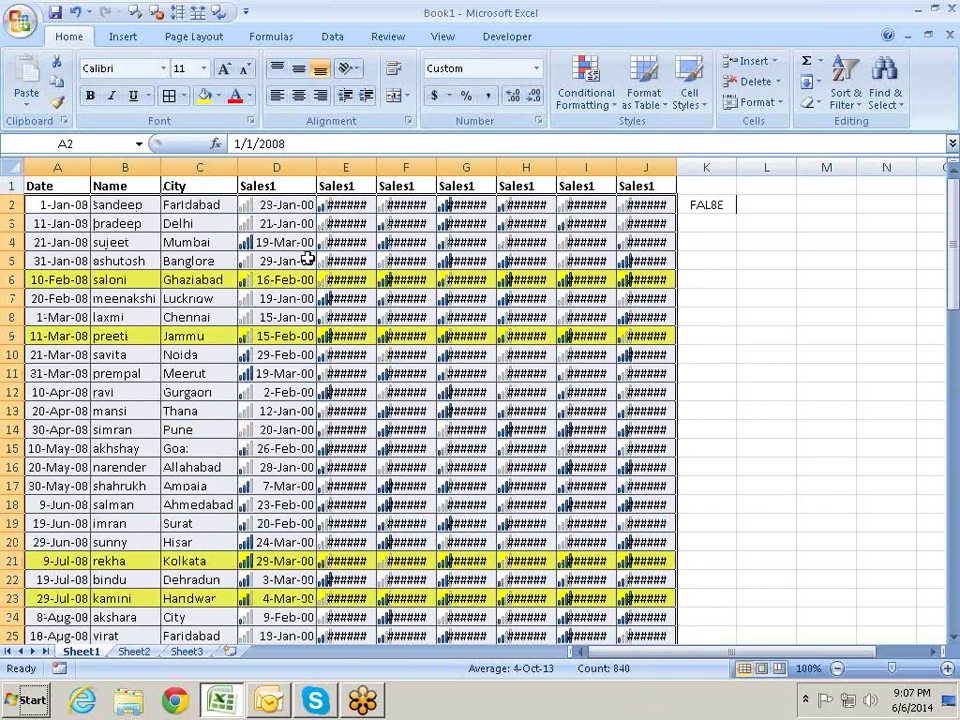
left_click(886, 359)
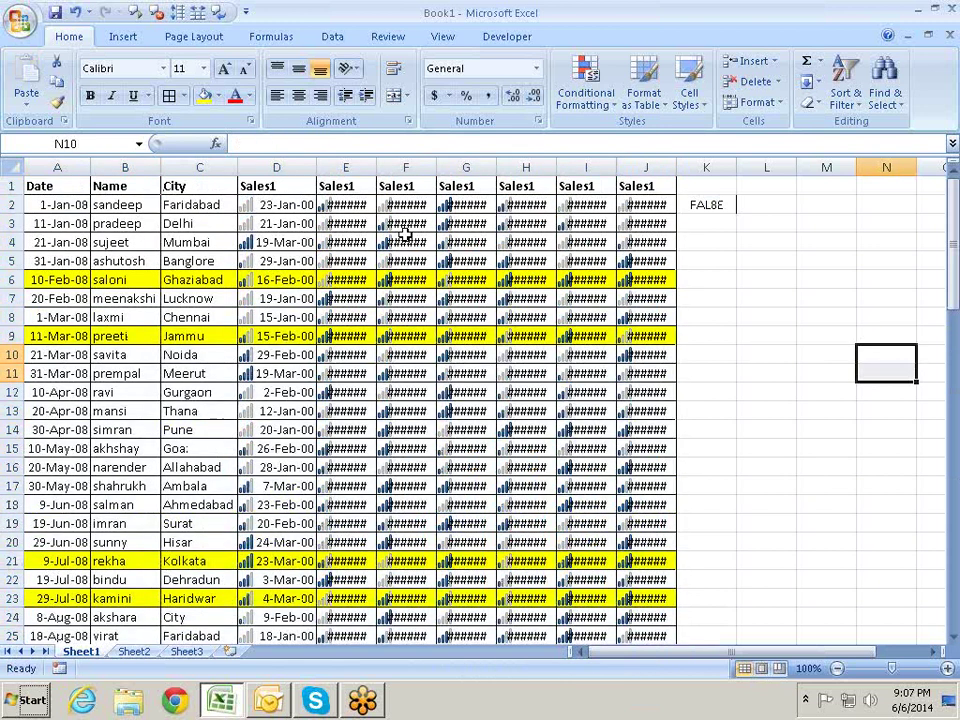
Set the Sales range D2:J85 to the General number format.
left_click(368, 207)
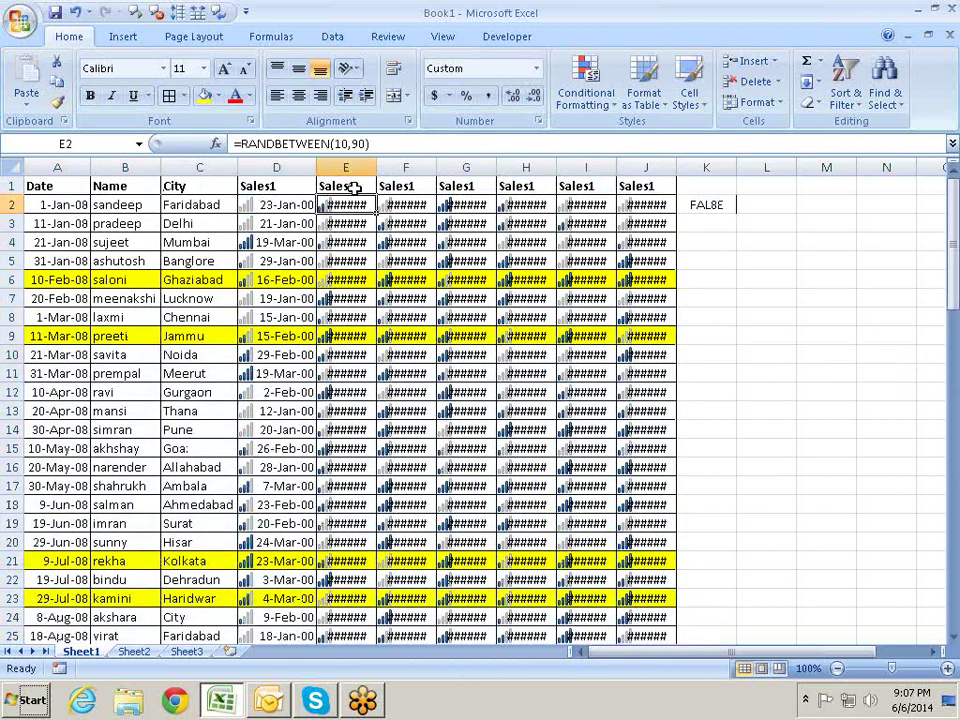
key("shift+Left")
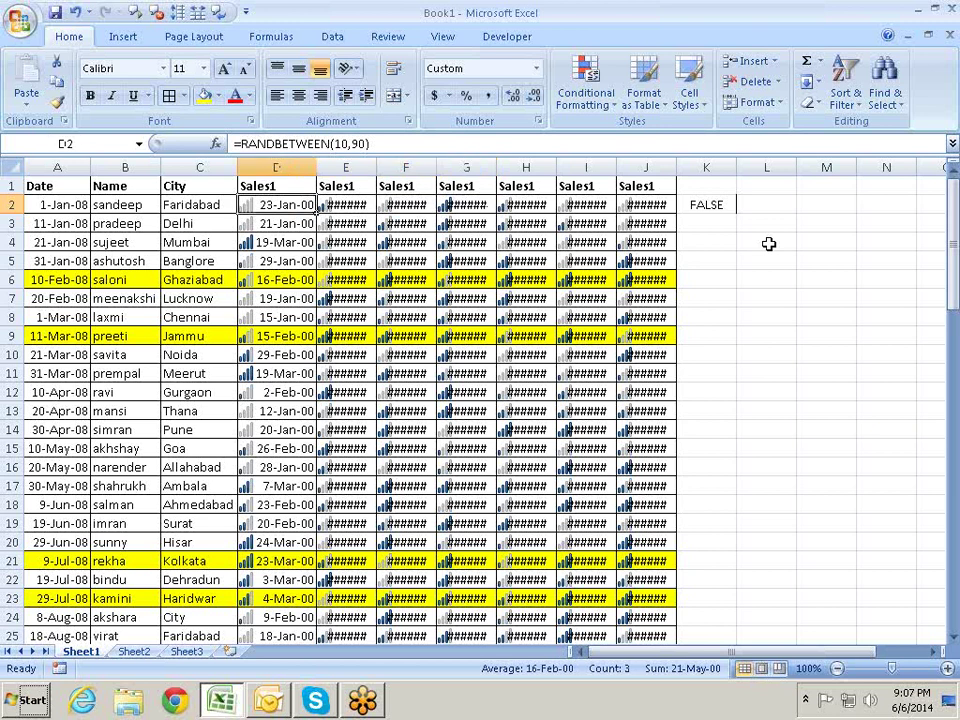
key("Left")
key("shift+Right")
key("shift+Right")
key("shift+Right")
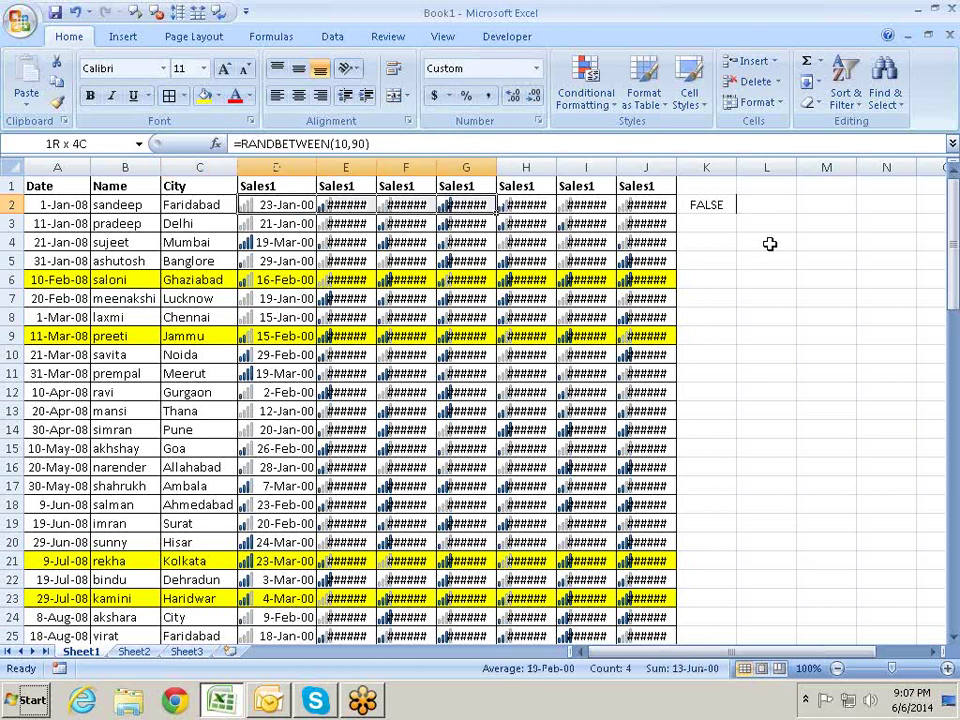
key("shift+Right")
key("shift+Right")
key("shift+Right")
key("ctrl+shift+Down")
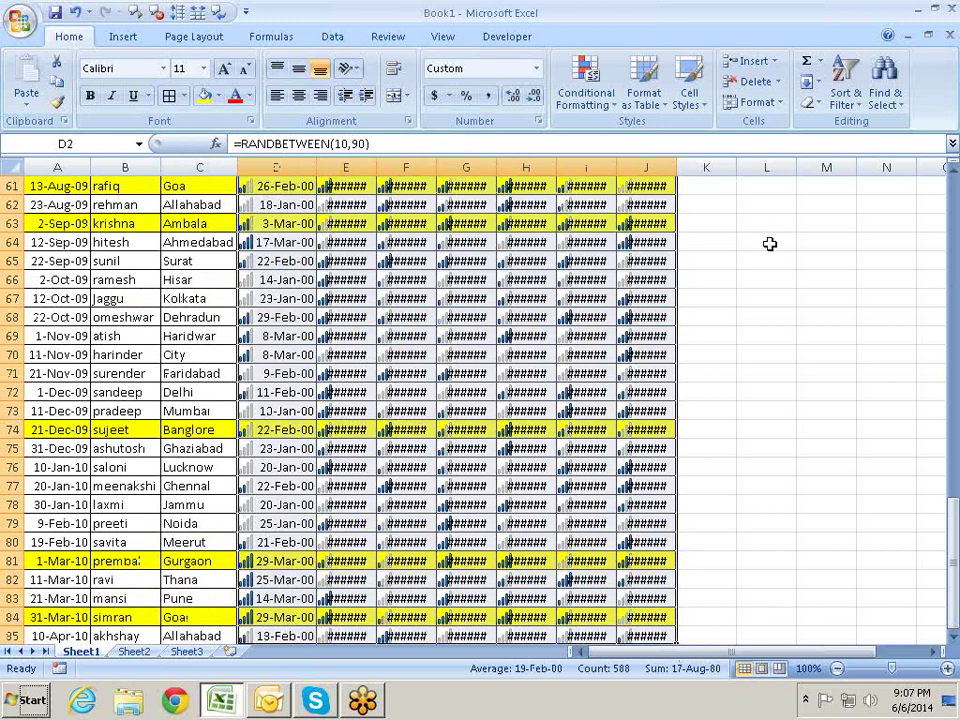
key("ctrl+shift+asciitilde")
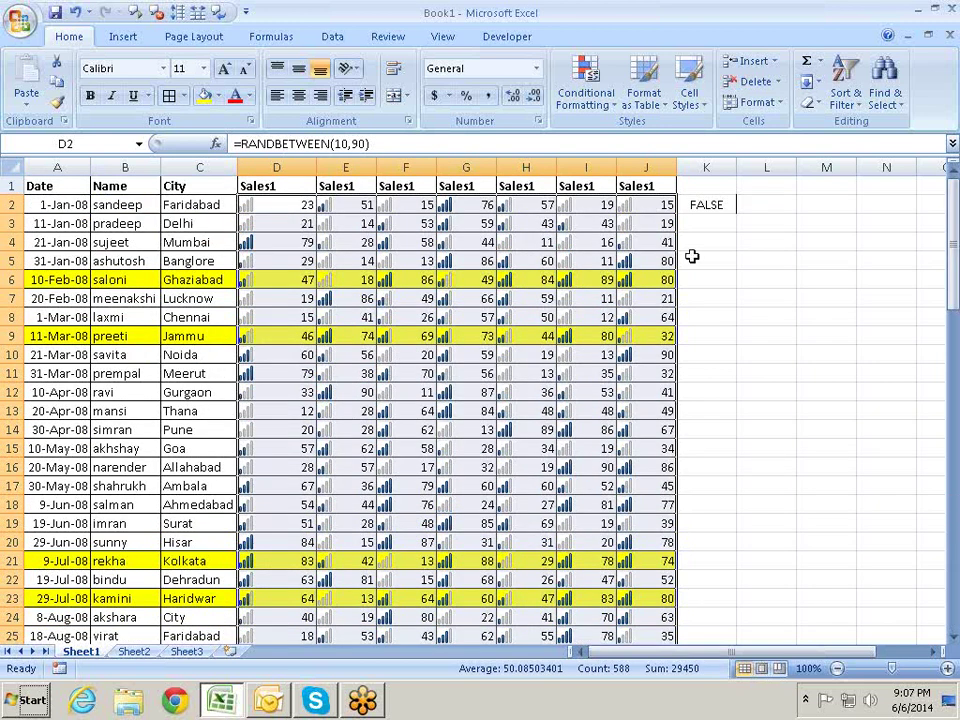
Clear the FALSE test formula from K2.
left_click(722, 260)
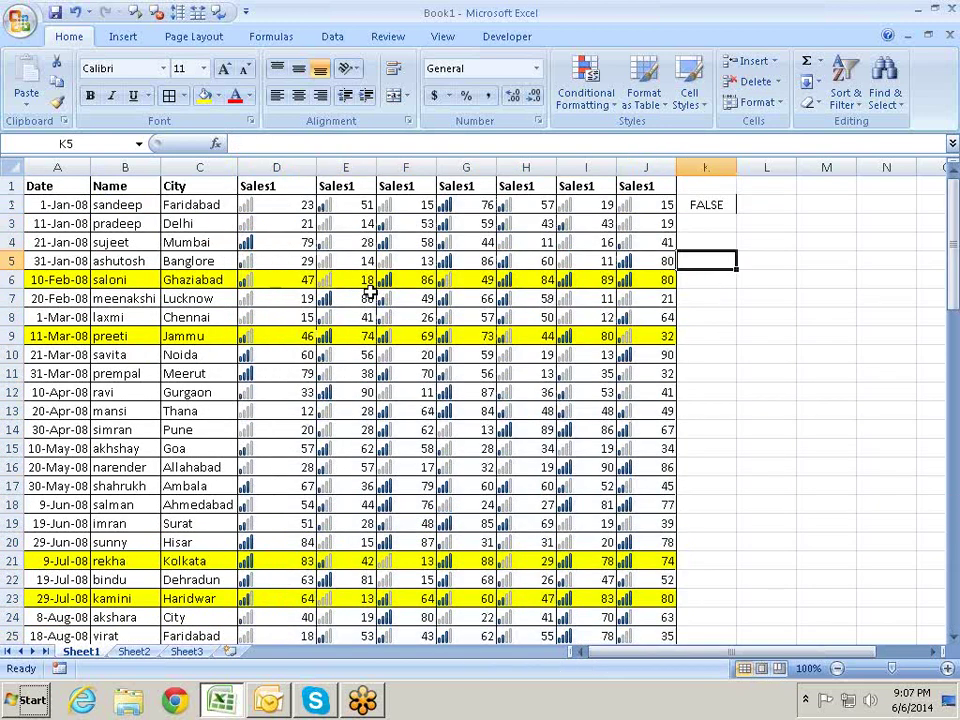
left_click(722, 202)
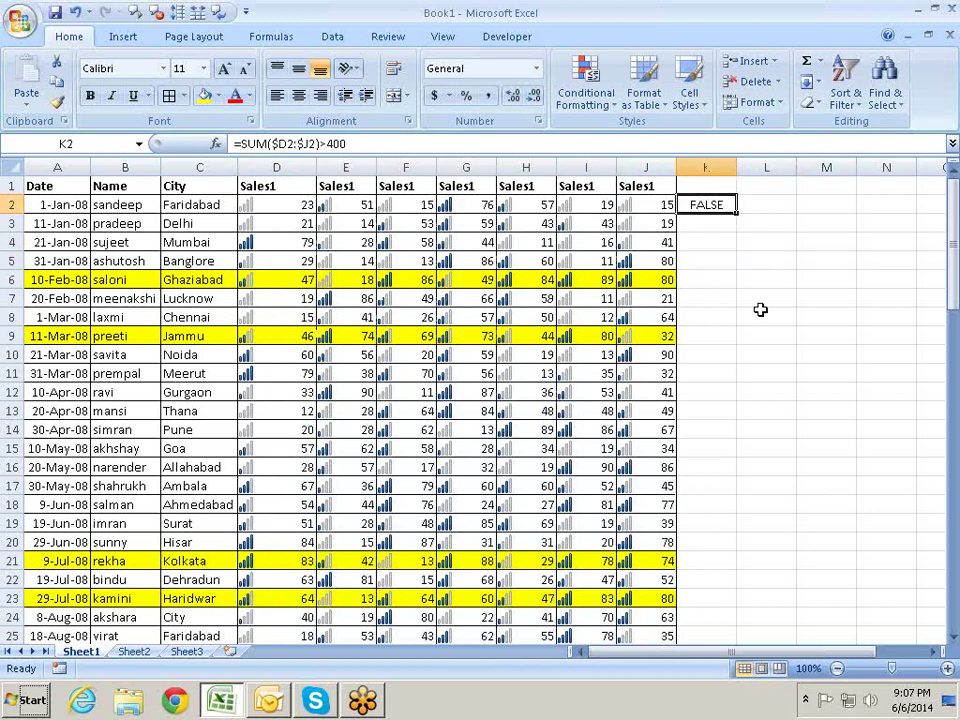
key("alt")
key("e")
key("a")
key("f")
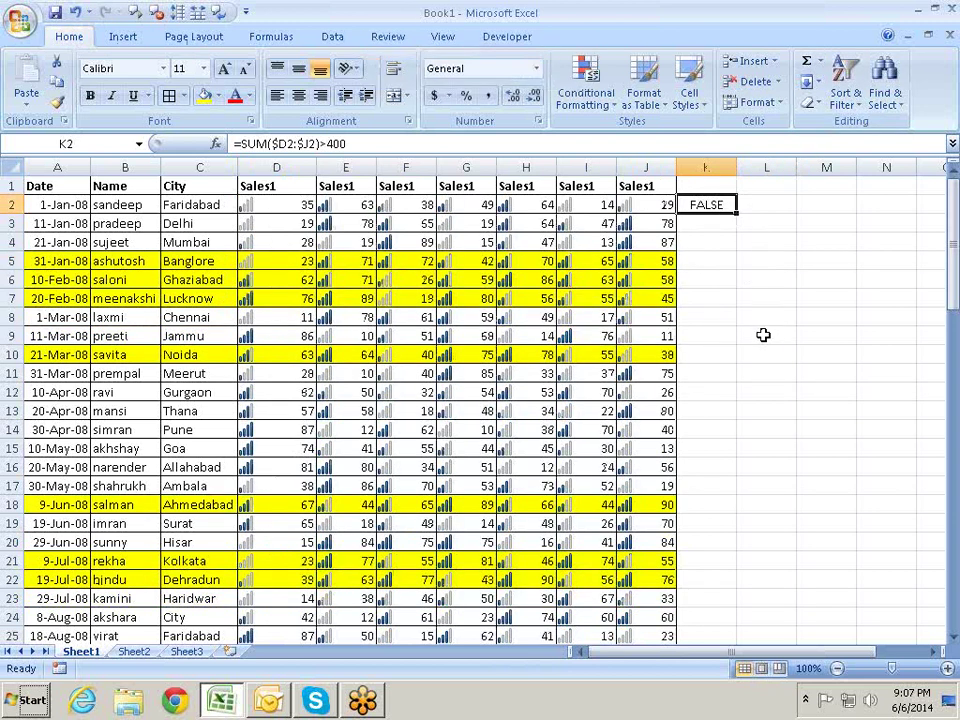
key("Delete")
Recalculate repeatedly with F9 to regenerate the RANDBETWEEN(10,90) values and shift the yellow rows.
key("Left")
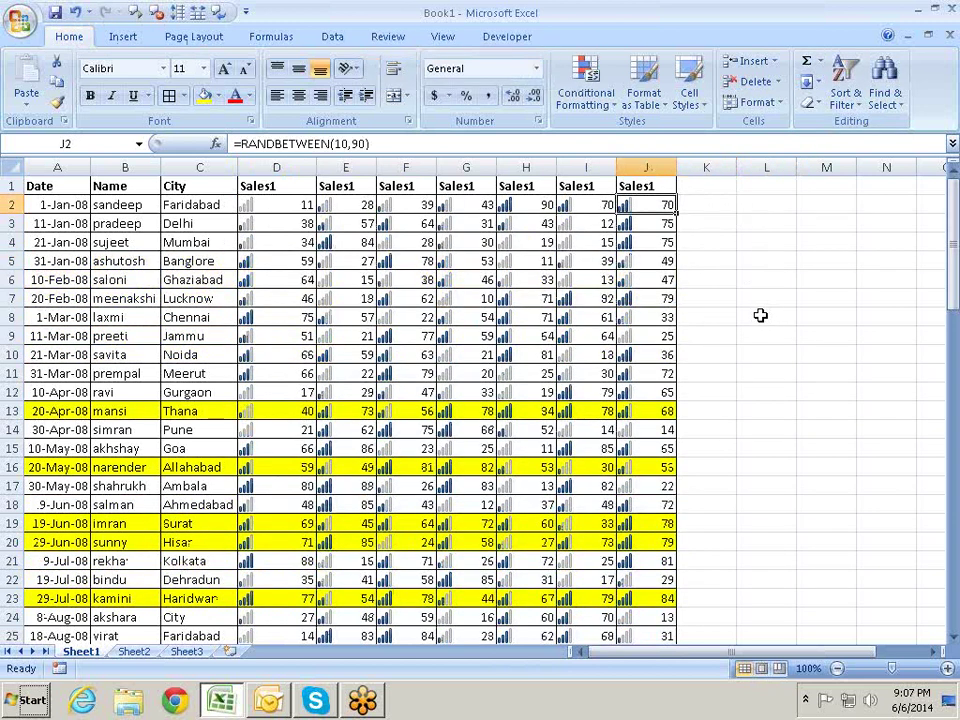
key("Down")
key("Down")
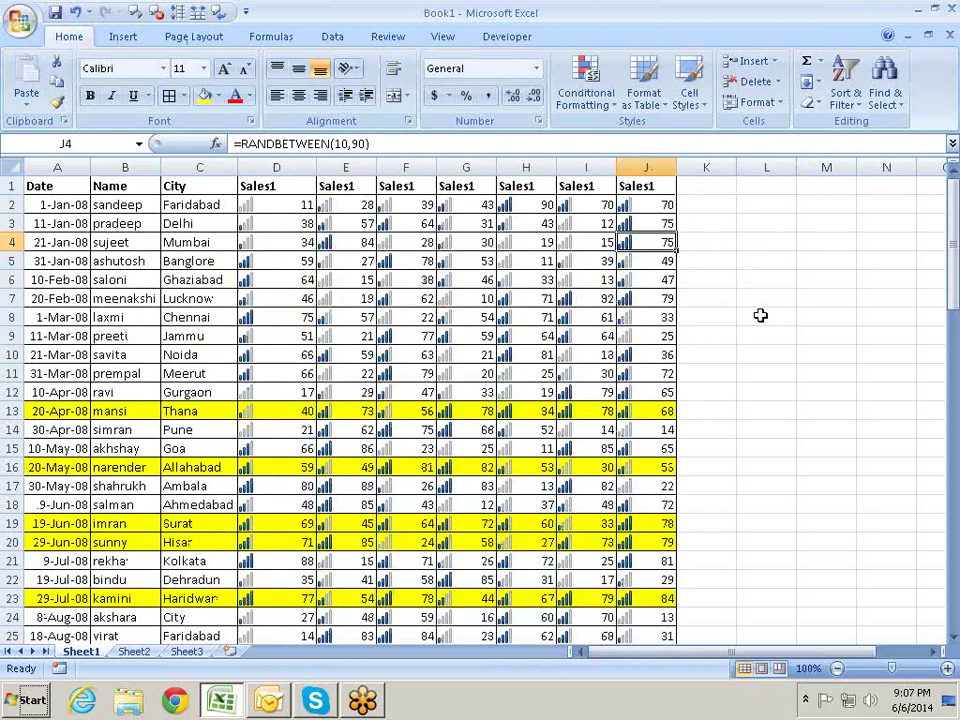
key("F9")
key("F9")
key("F9")
key("F9")
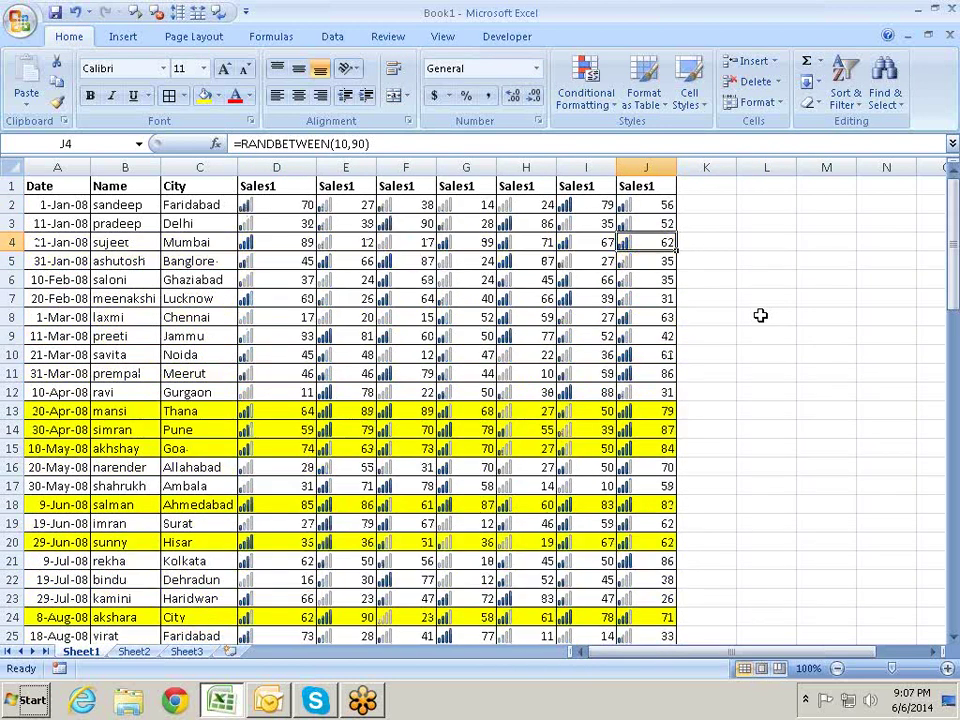
key("F9")
key("F9")
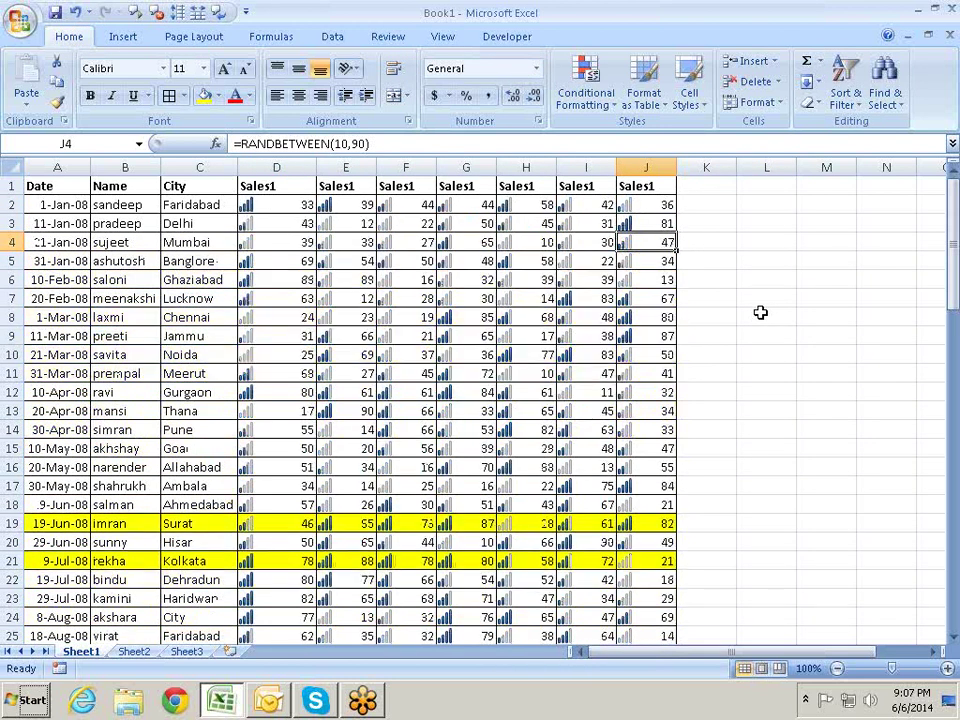
key("F9")
key("F9")
key("F9")
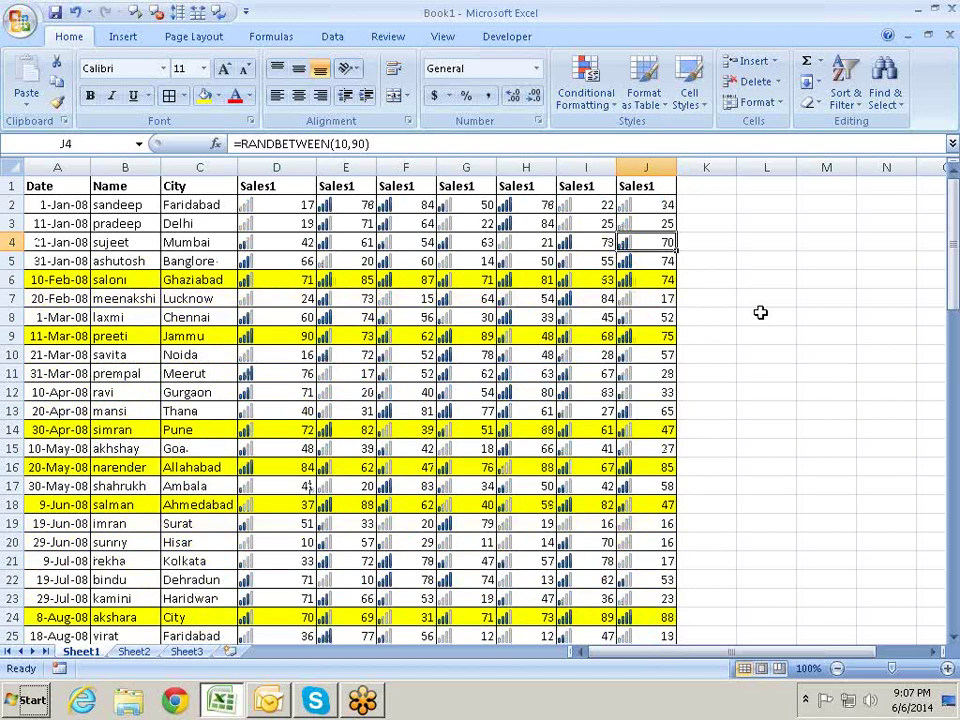
key("F9")
key("F9")
key("F9")
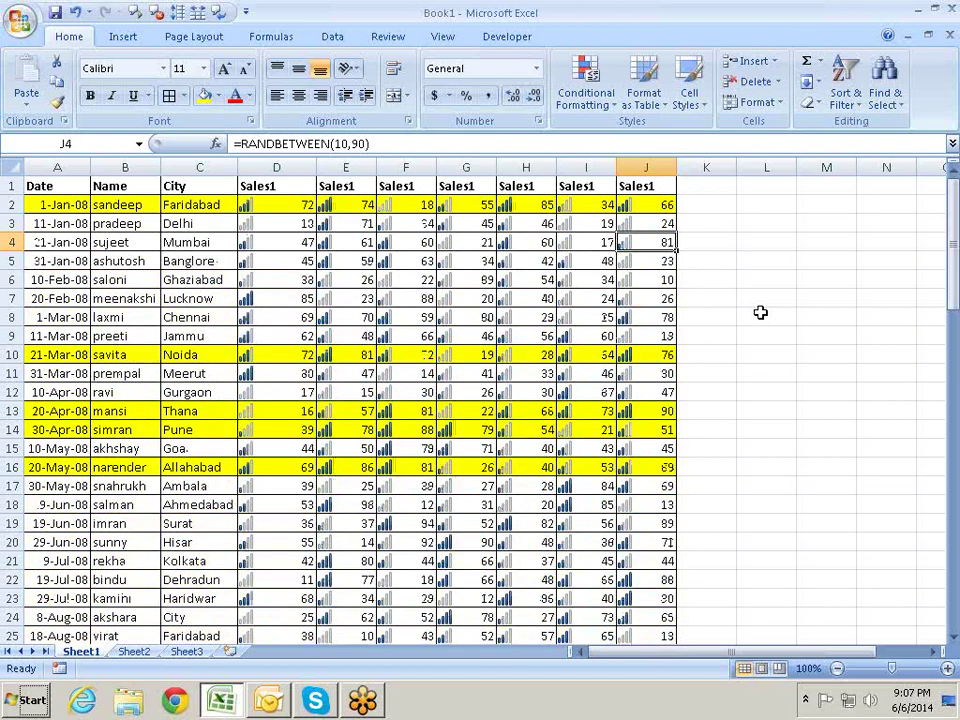
key("F9")
key("F9")
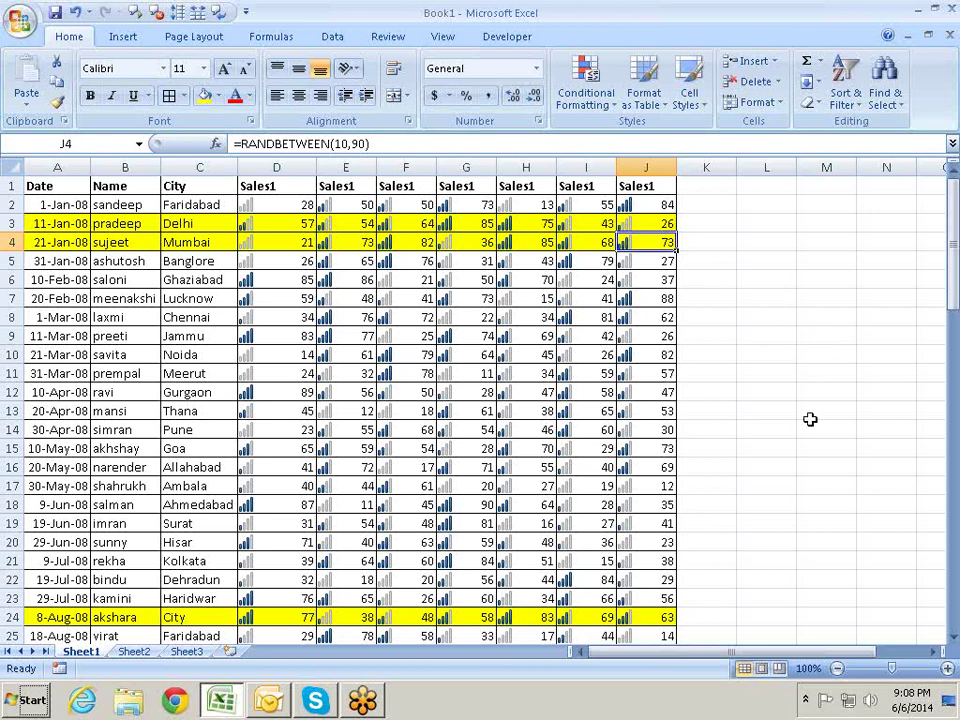
Head column M with 'Mobile Number' in M2 and widen the column to fit.
left_click_drag(857, 660, 907, 655)
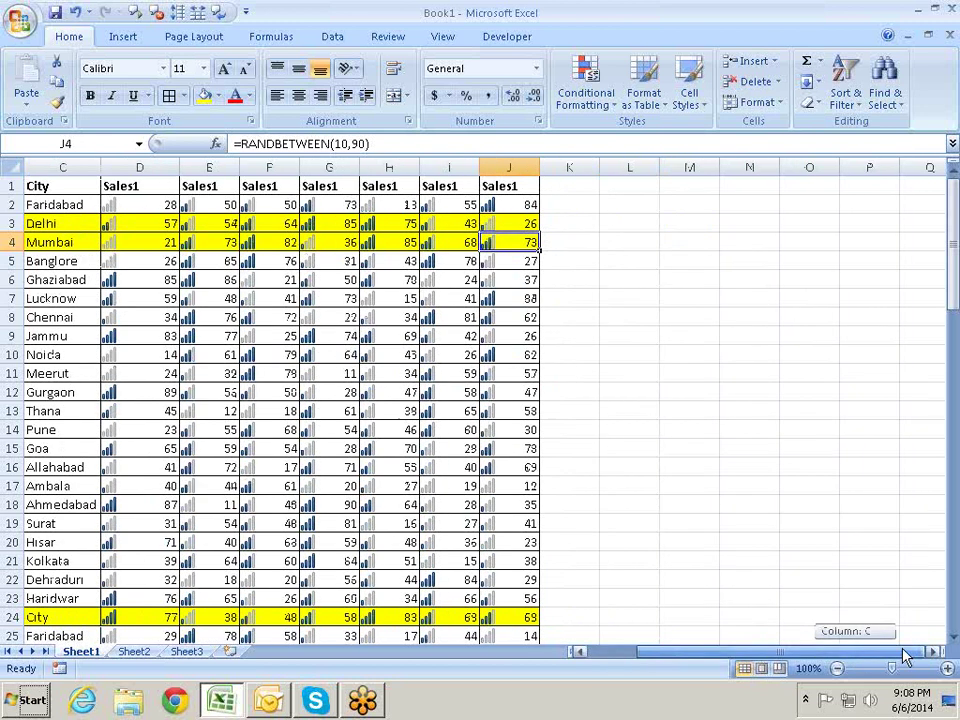
left_click(638, 201)
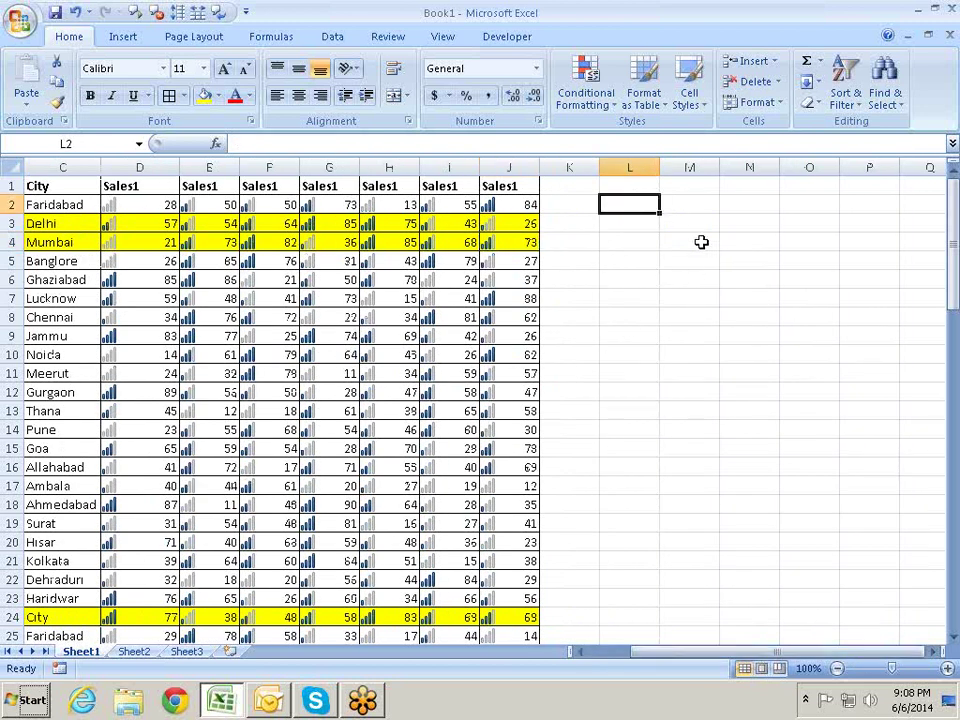
left_click(681, 204)
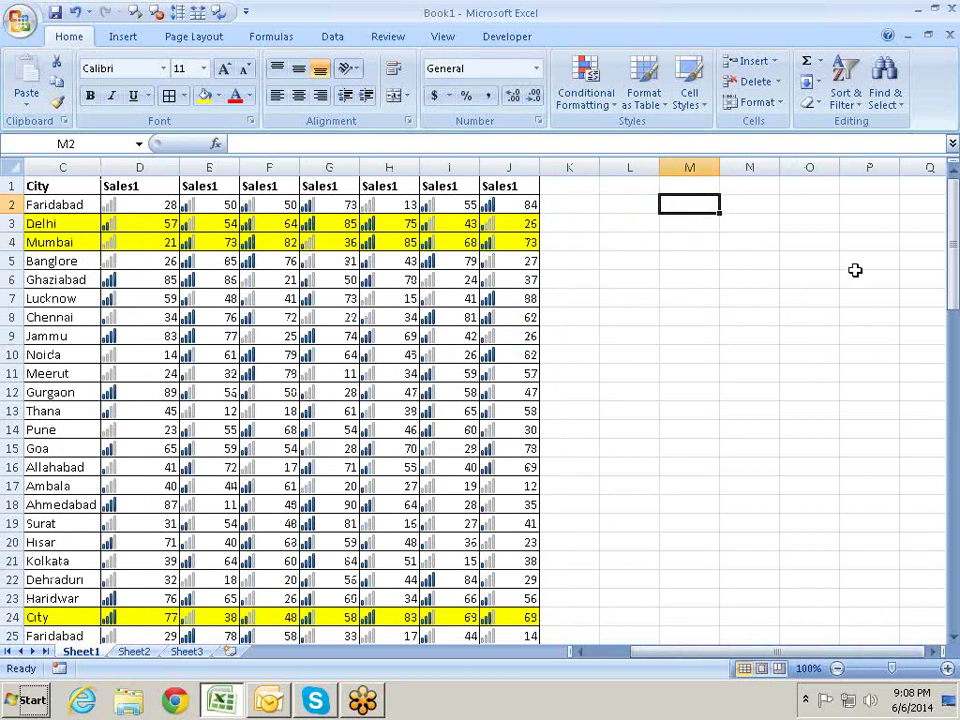
type("Mobile")
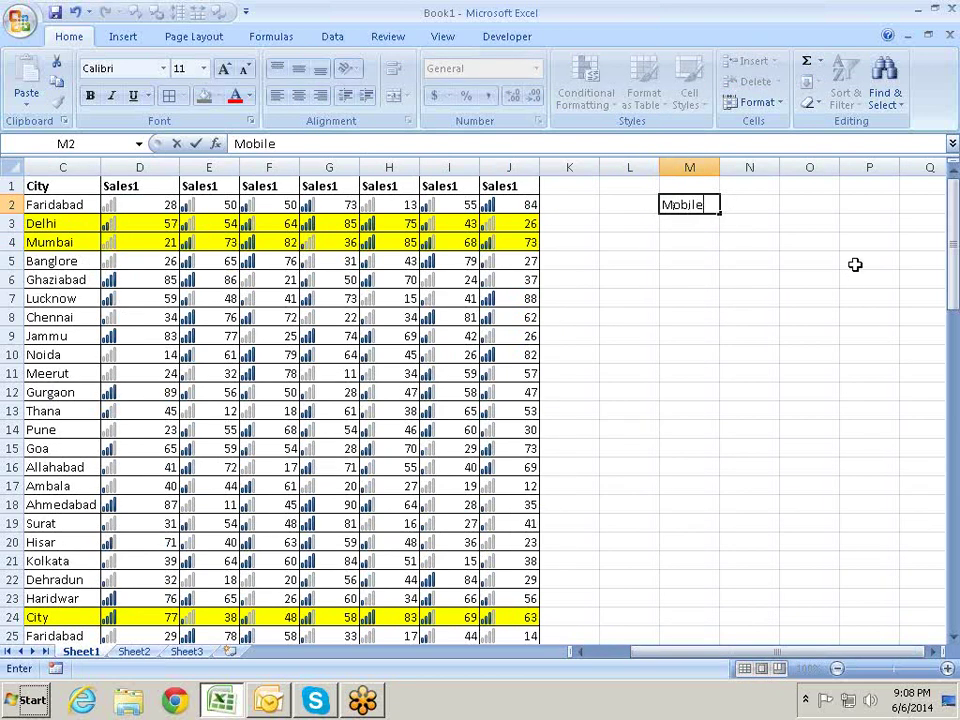
type(" Number")
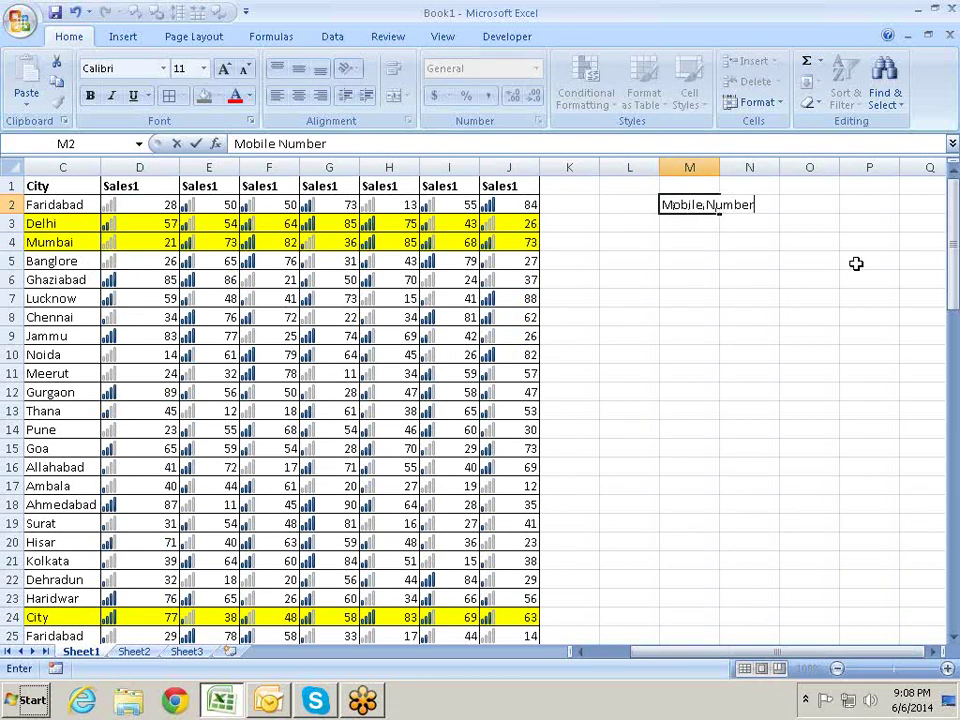
key("Return")
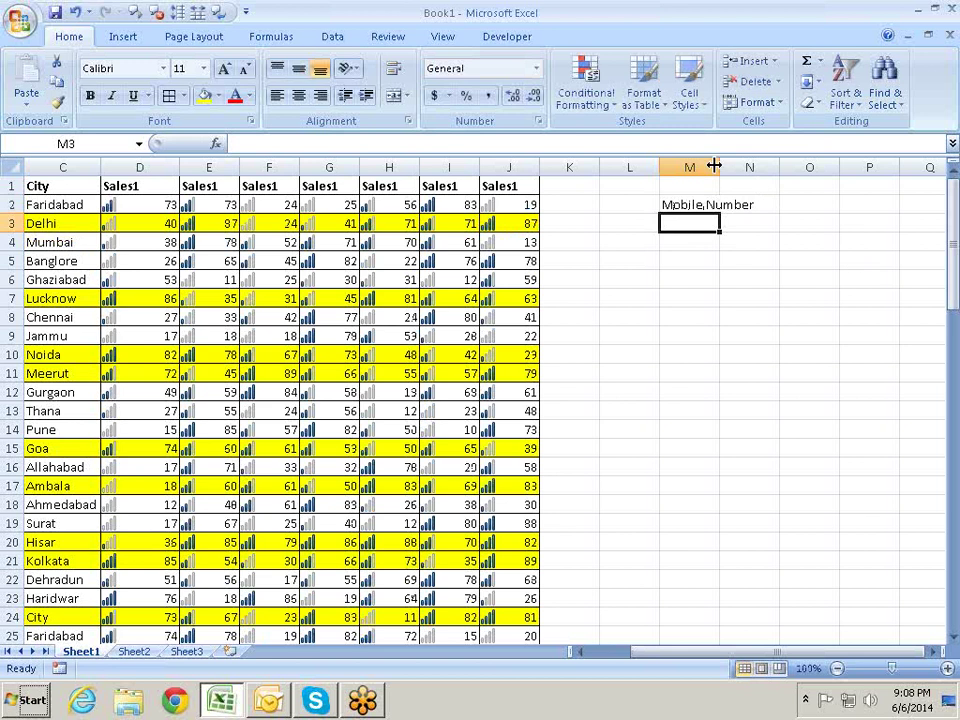
left_click_drag(719, 168, 743, 171)
left_click(700, 205)
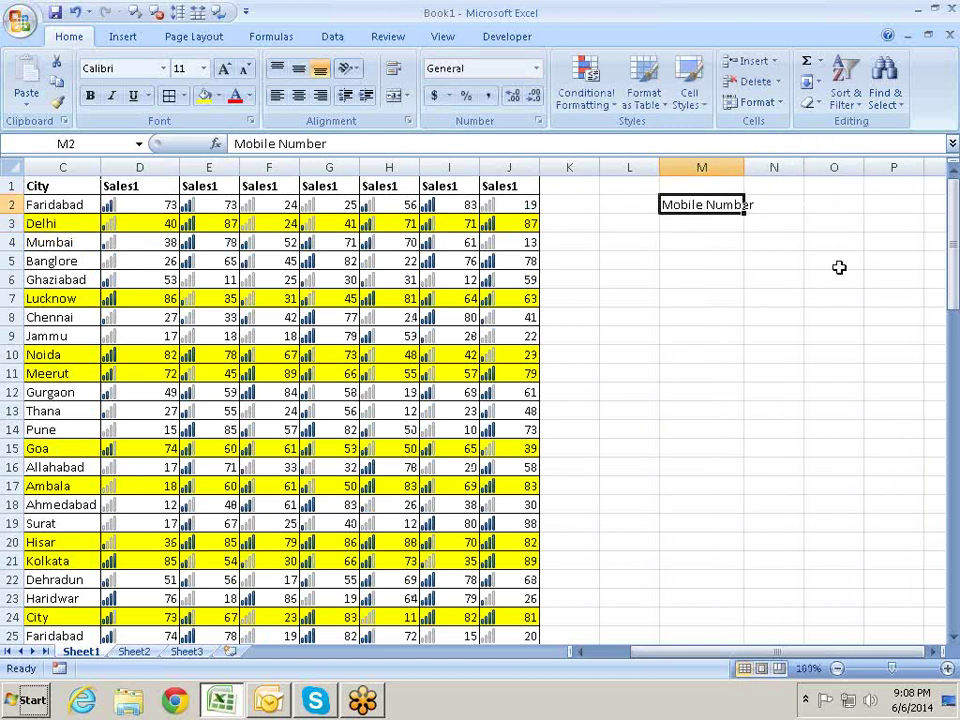
Enter a 10-digit sample mobile number in M3.
key("Return")
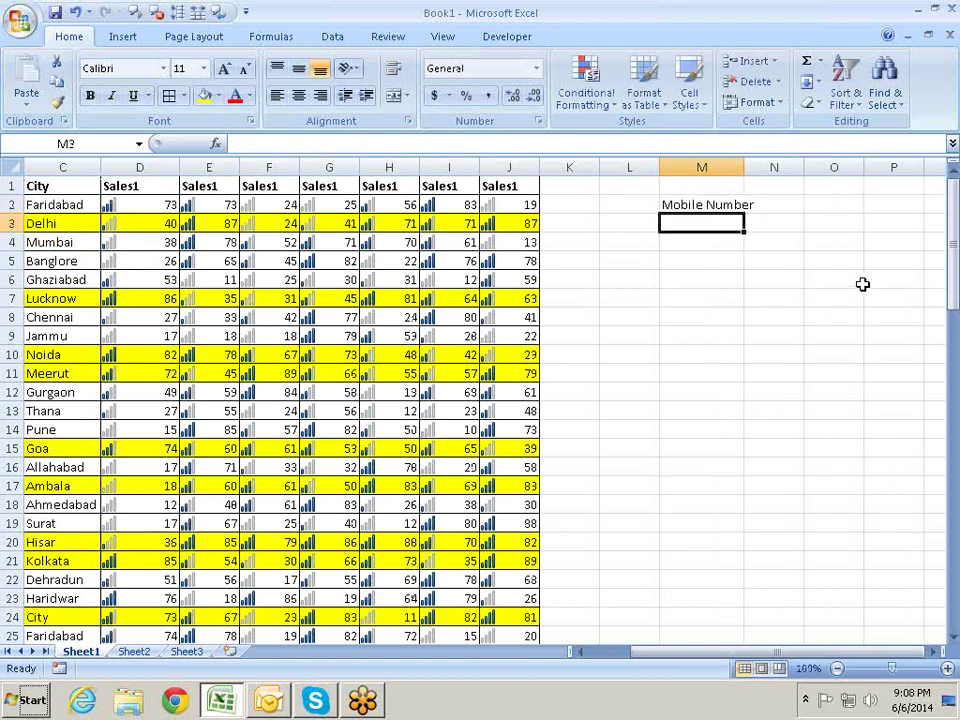
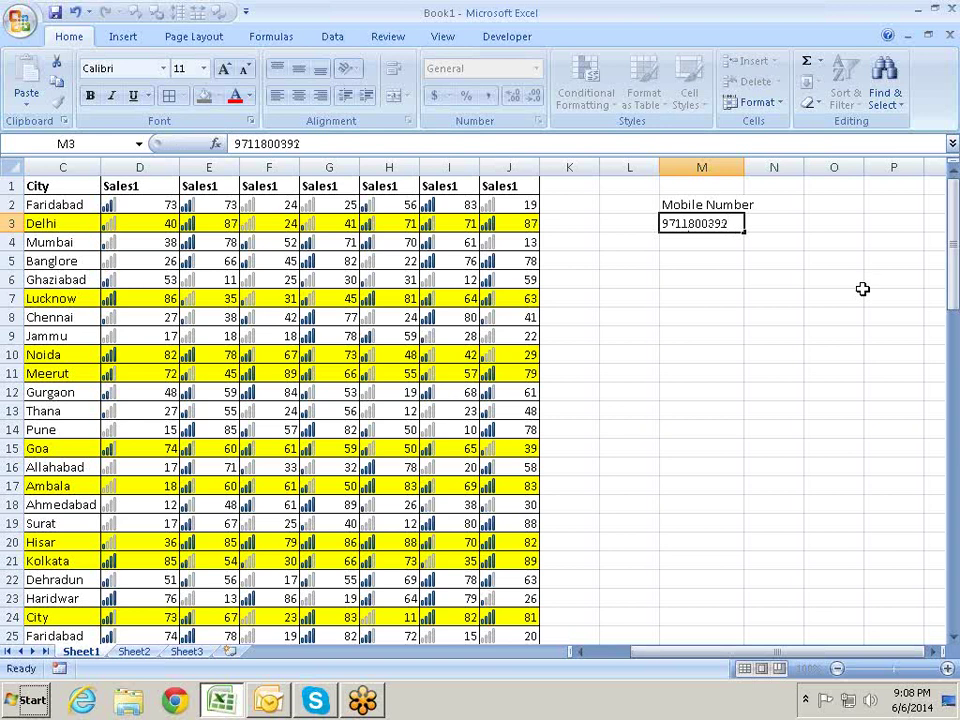
key("Return")
key("Up")
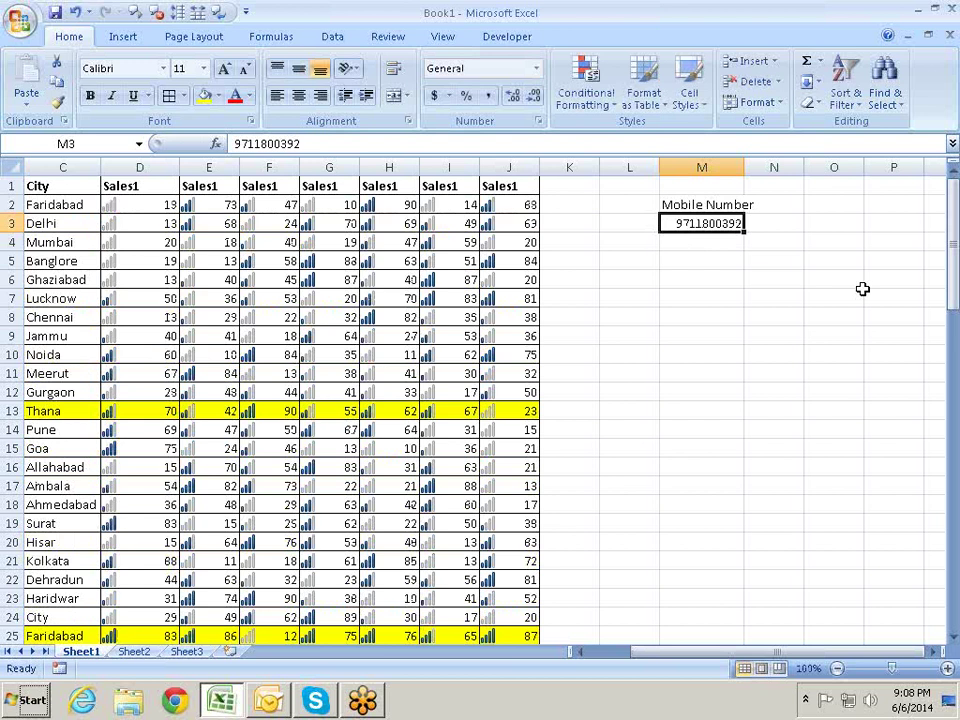
Enter =LEN(M3) in N3, which shows the number's length of 10.
key("Right")
type("=")
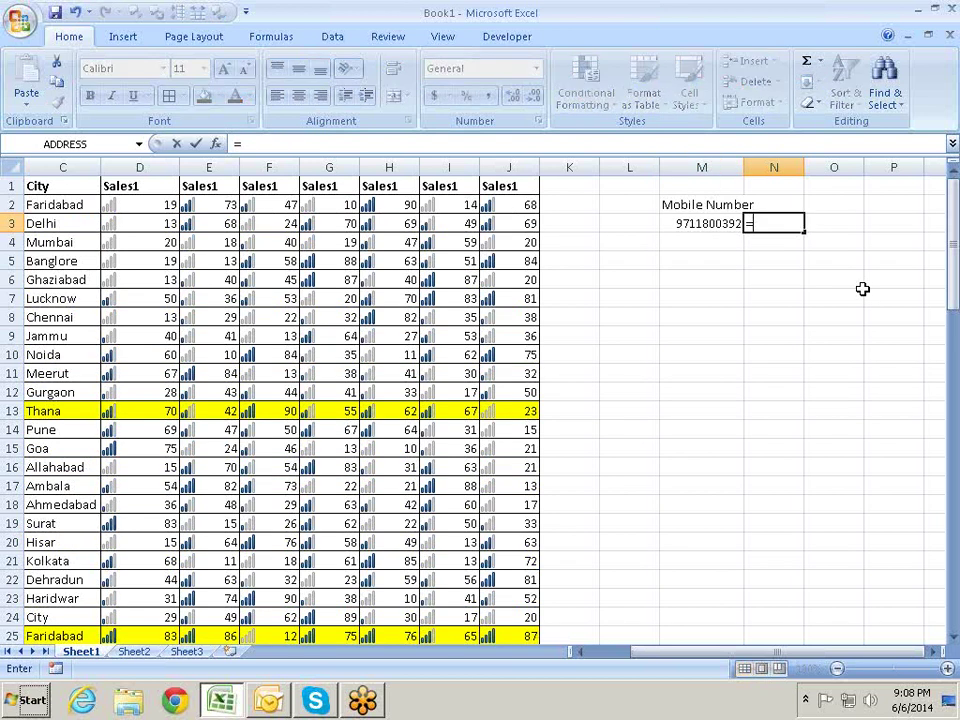
type("len")
key("Tab")
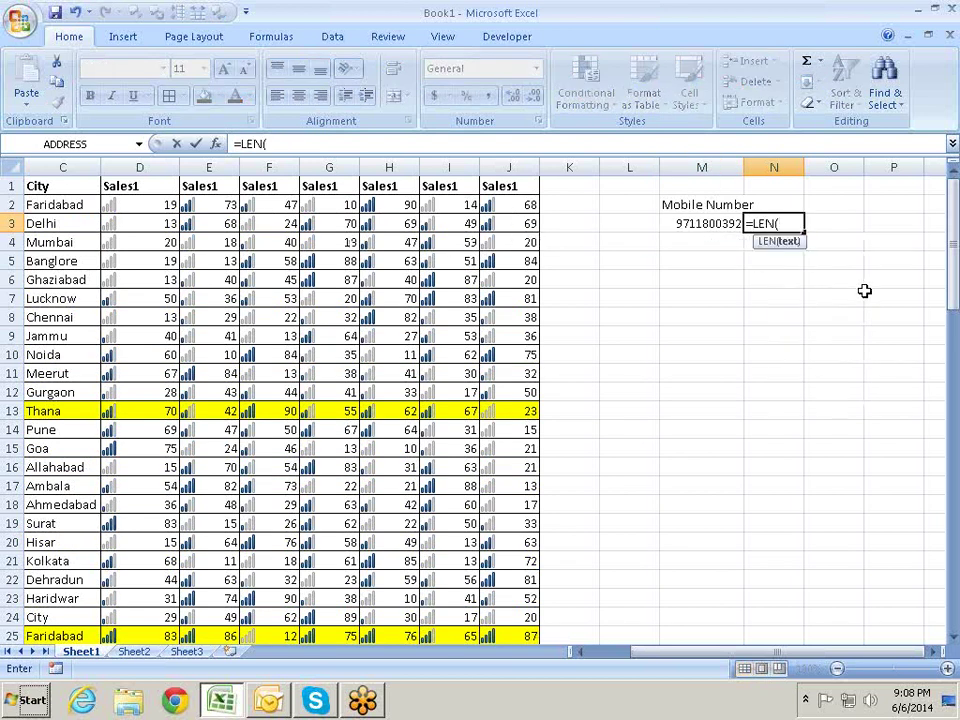
key("Left")
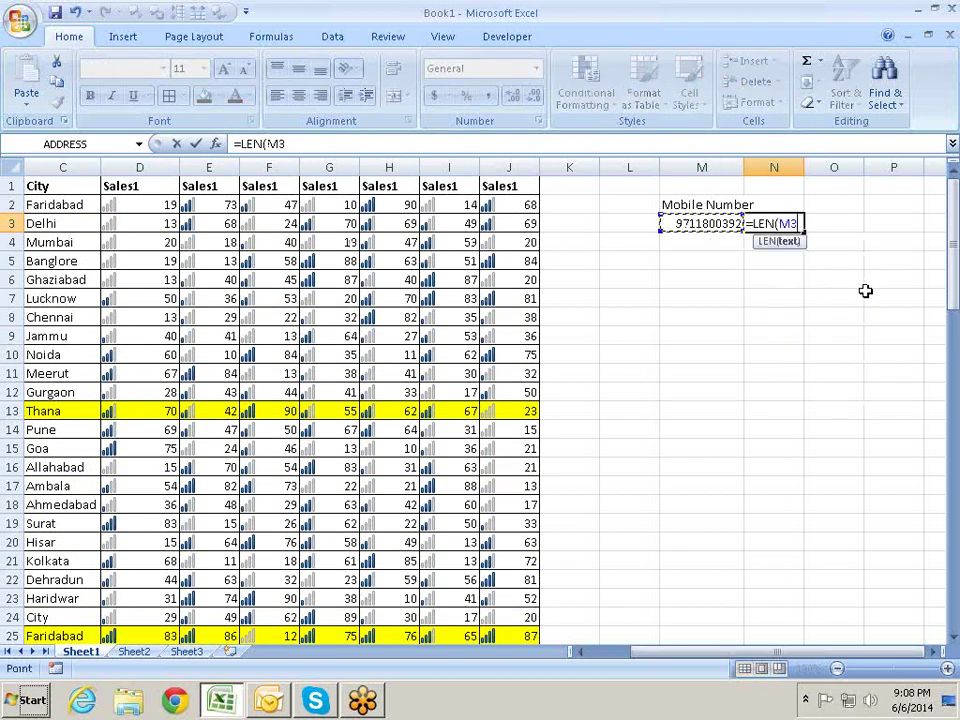
type(")")
key("Return")
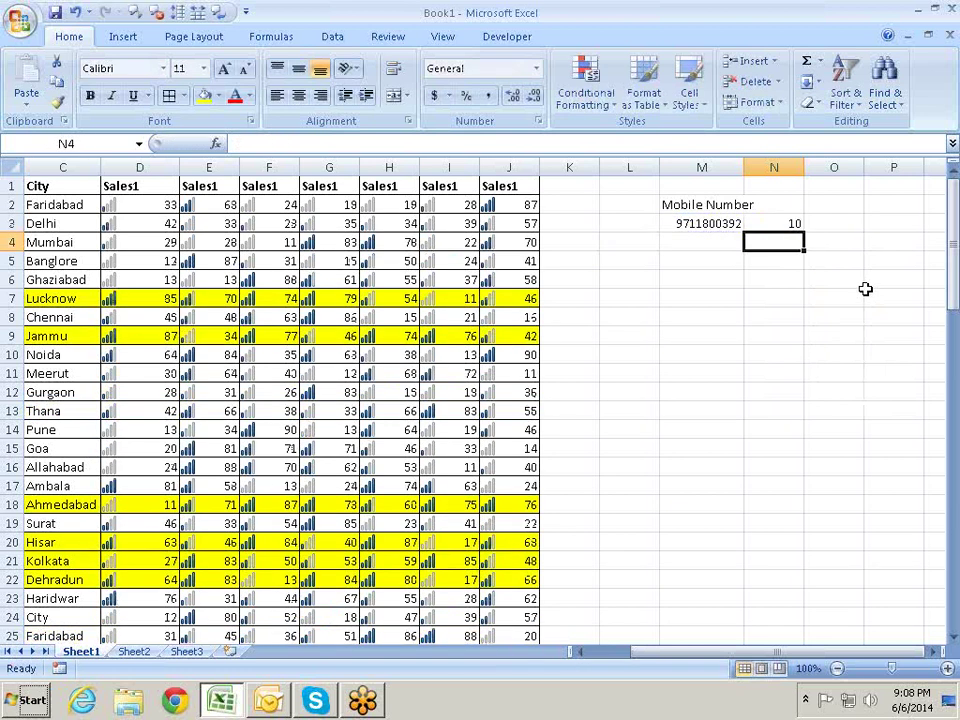
Enter TRUE as a label in N2.
key("Up")
key("Up")
type("Tr")
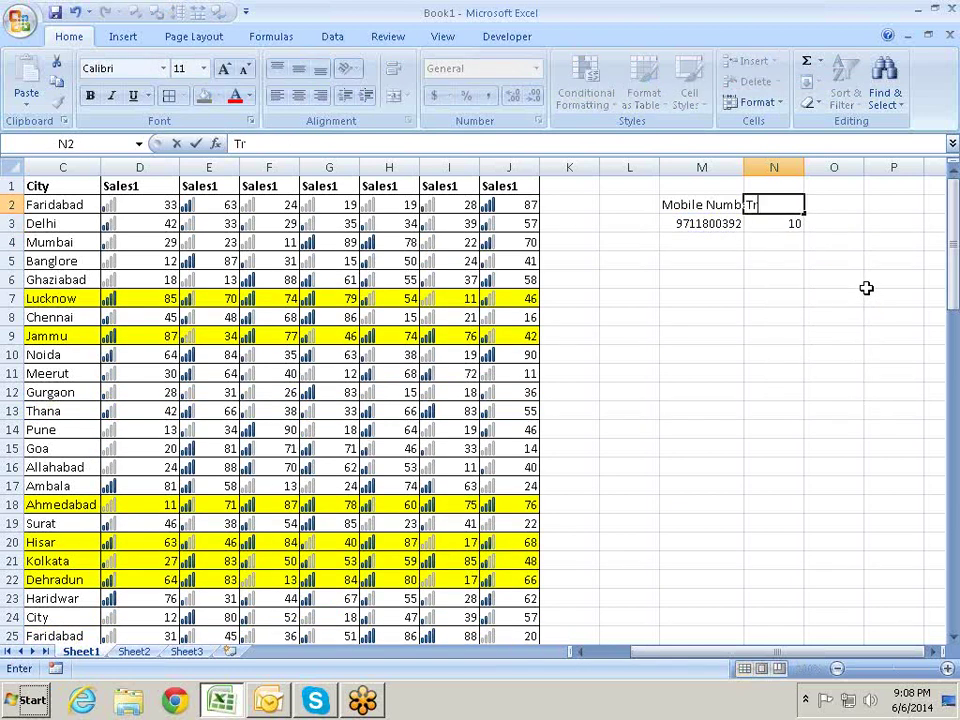
type("ue")
key("Return")
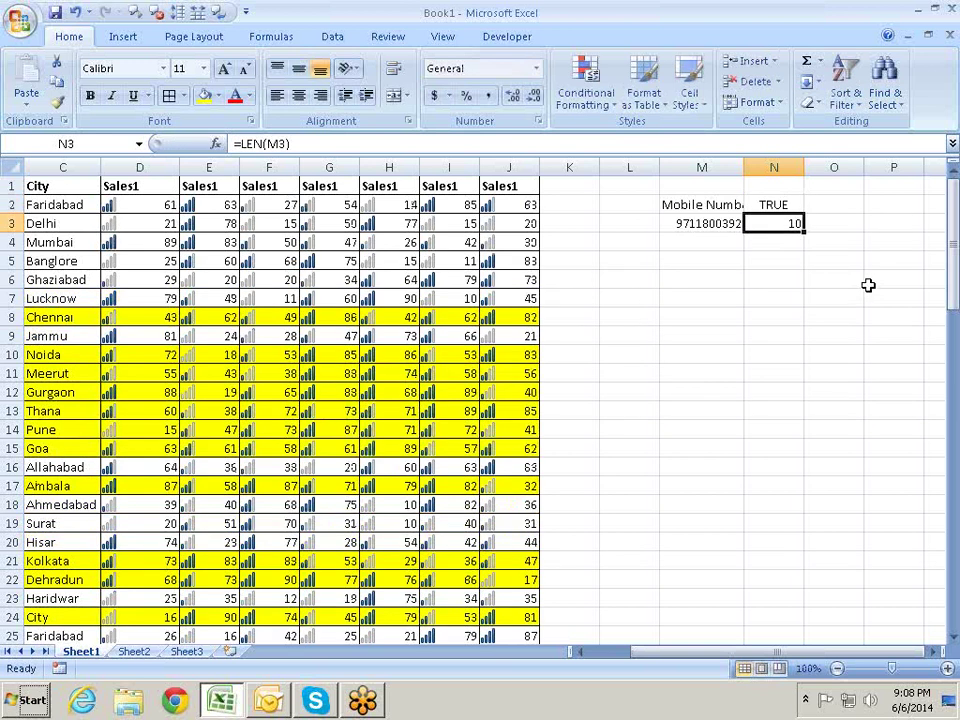
key("Right")
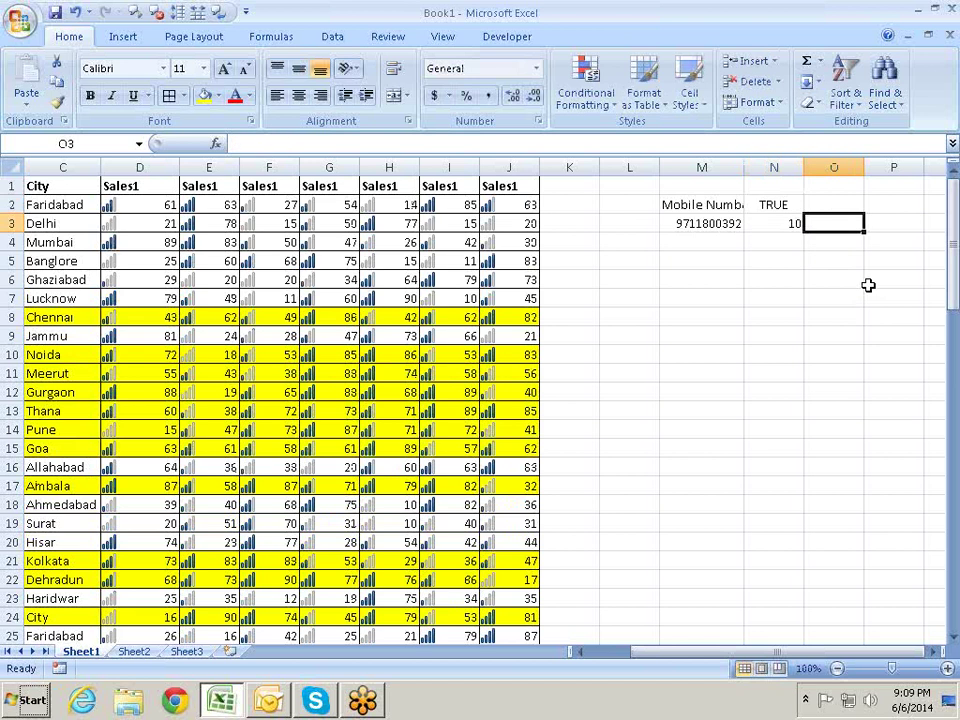
Enter =ISNUMBER(M3) in O3 so it returns TRUE for the mobile number.
type("=is")
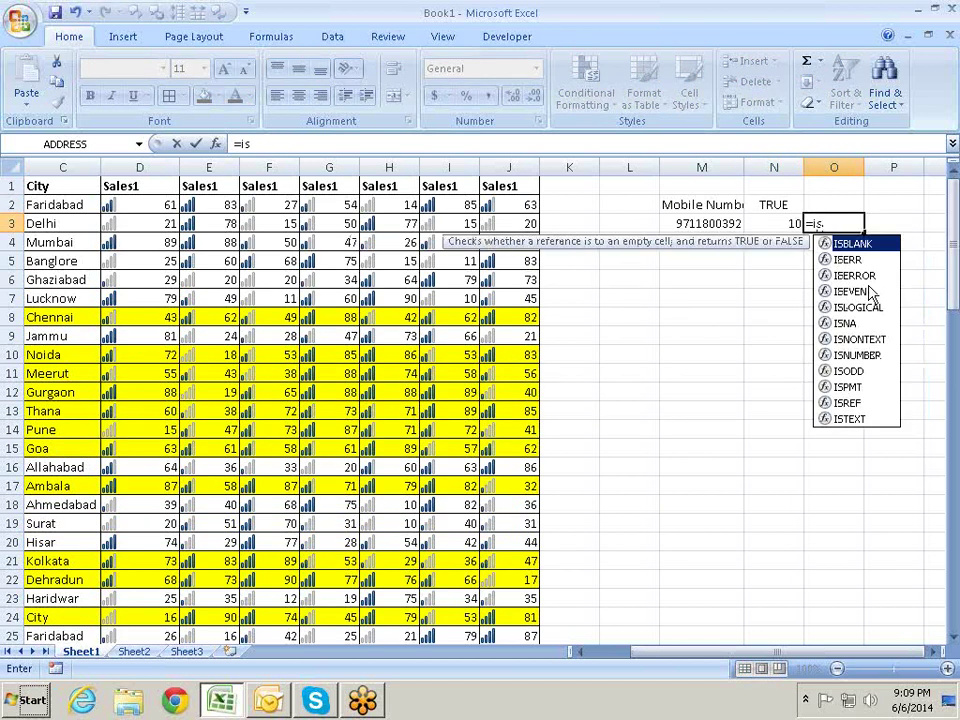
type("nu")
key("Tab")
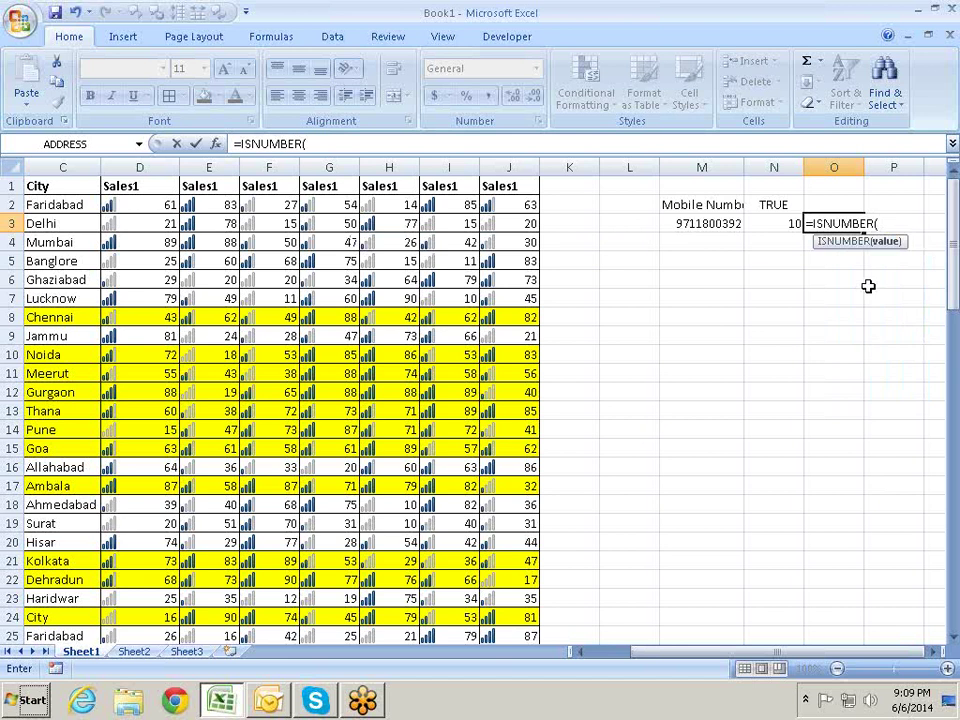
key("Left")
key("Left")
type(")")
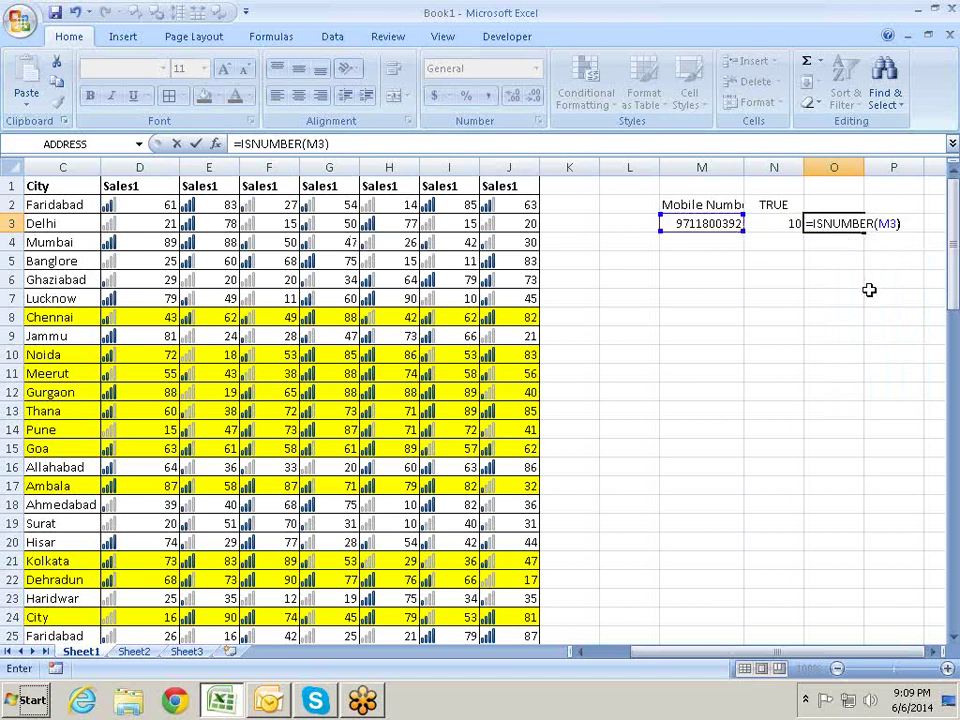
key("Return")
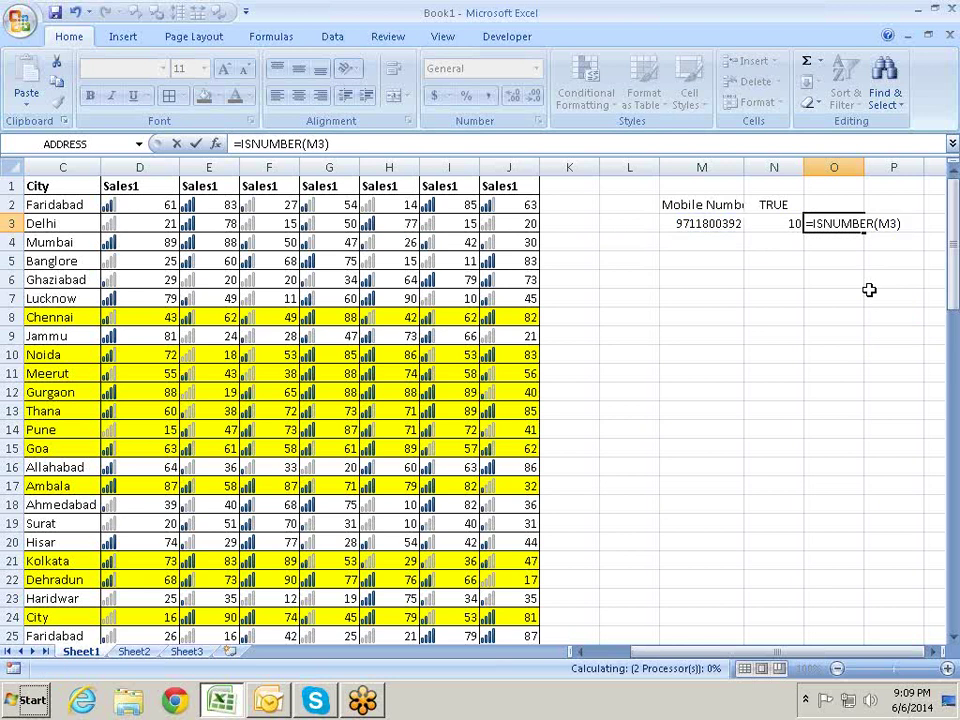
key("Up")
key("Up")
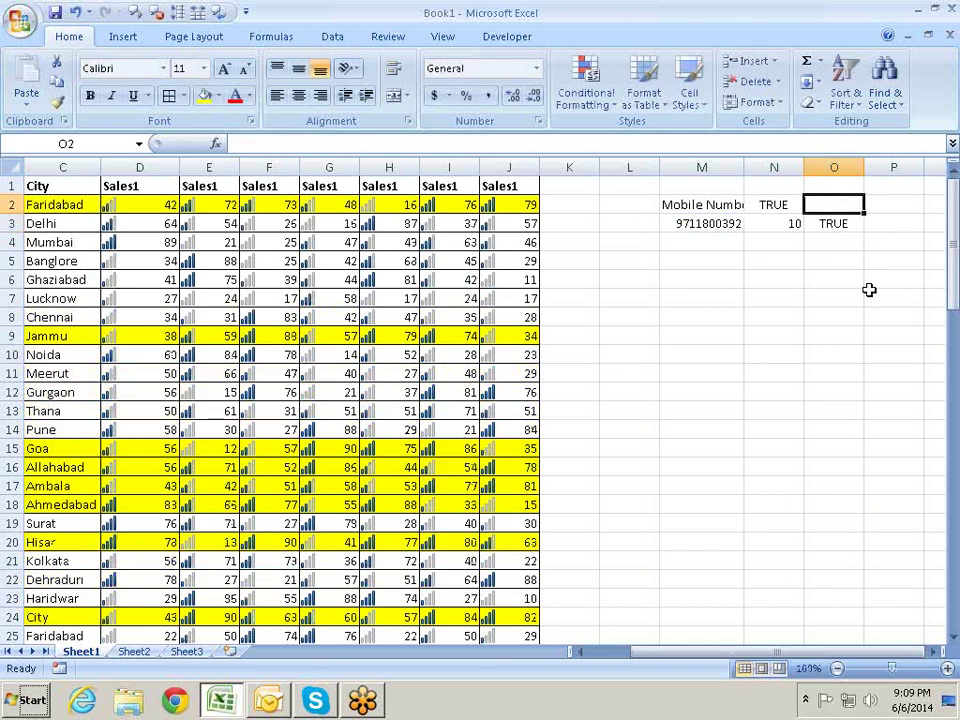
key("Down")
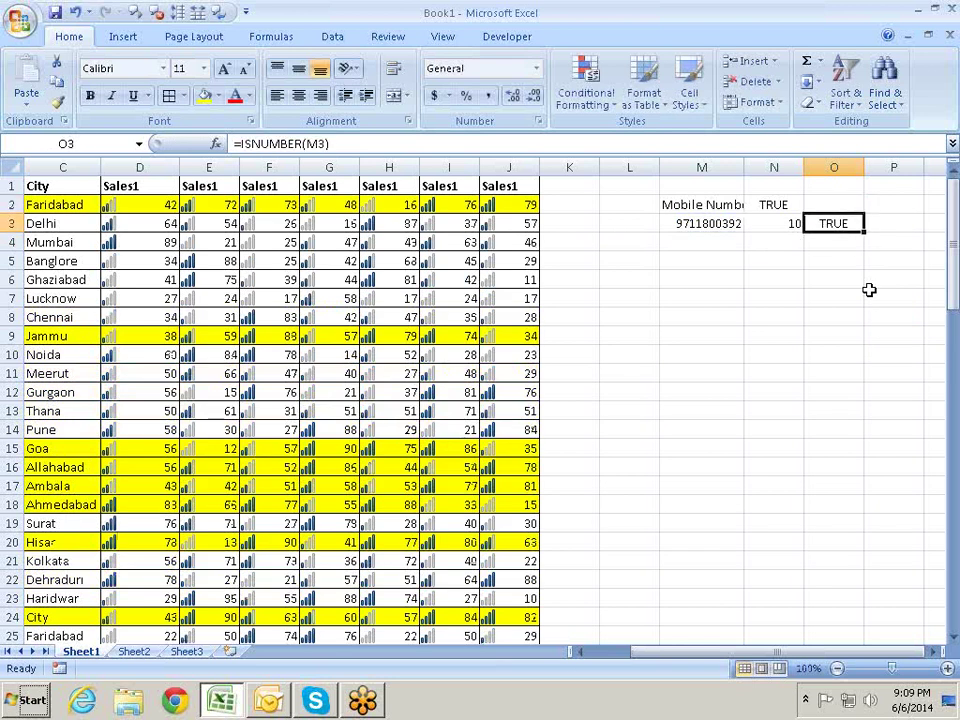
key("Left")
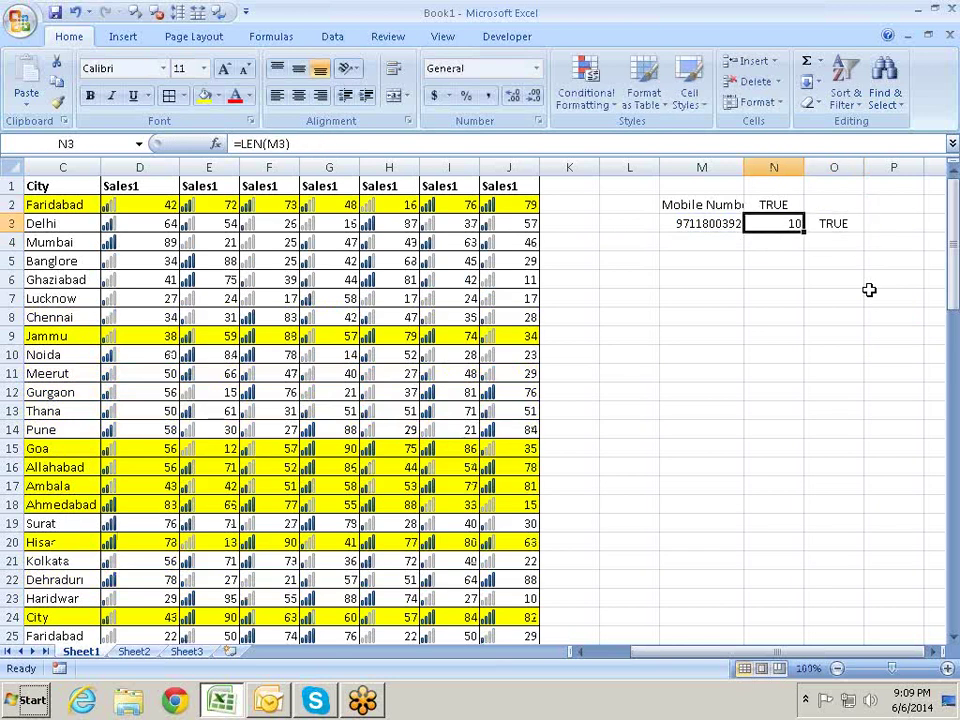
Extend N3's formula to =LEN(M3)<>10, which now returns FALSE.
key("F2")
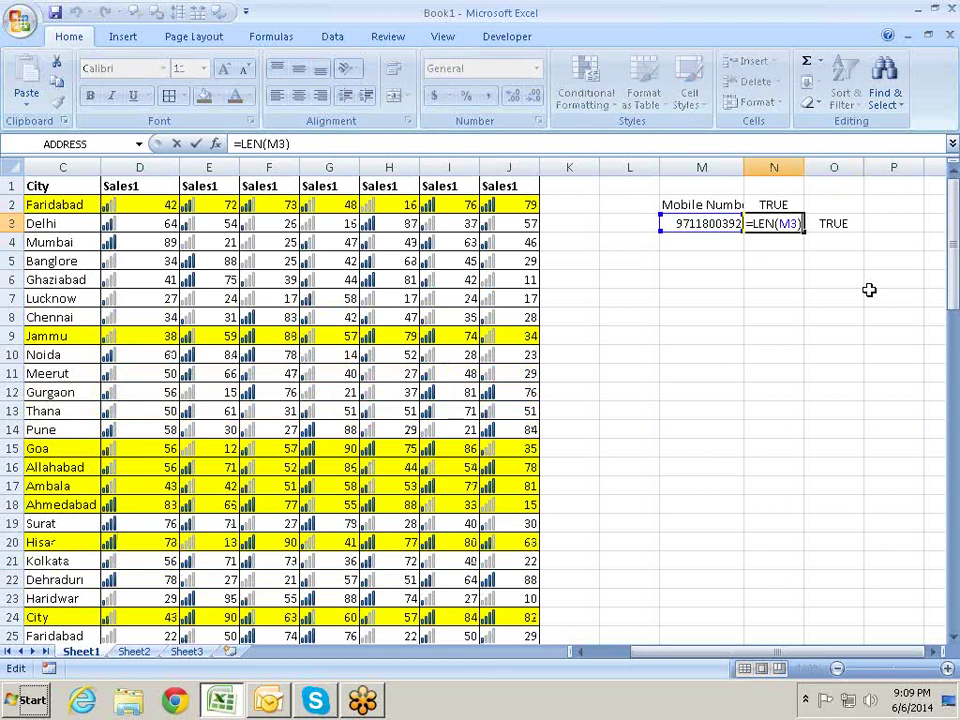
type("=")
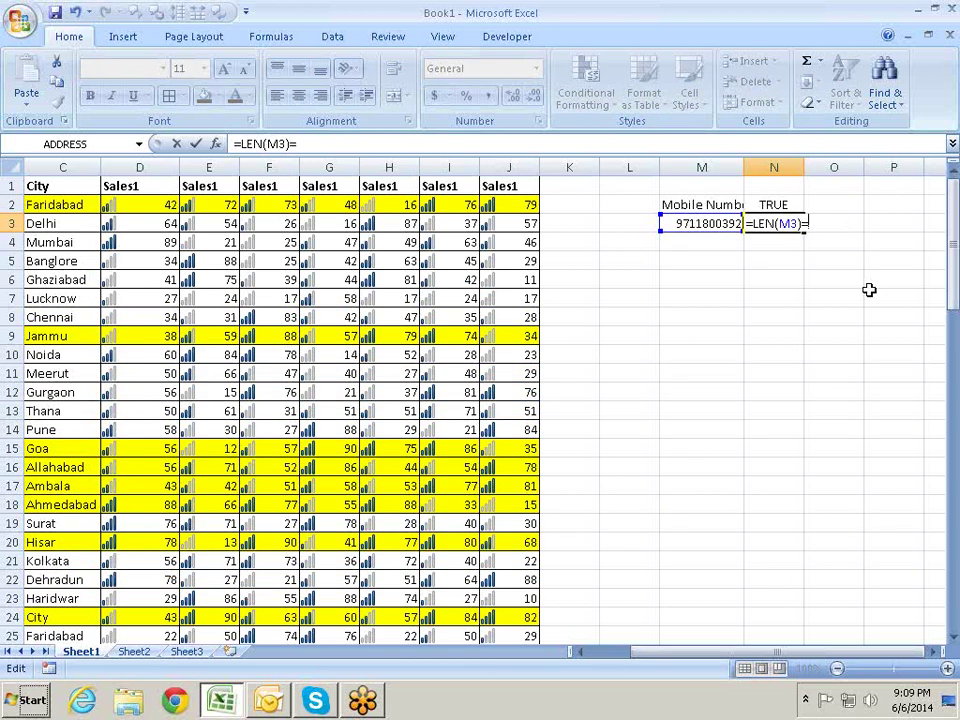
key("BackSpace")
type("<>10")
key("Return")
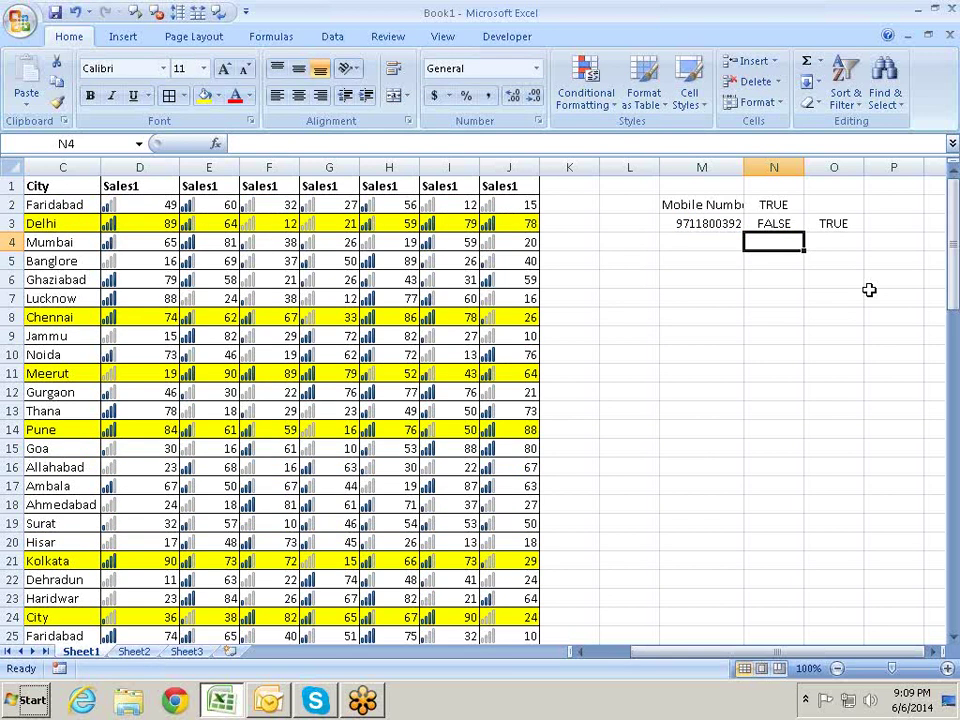
Open O3's ISNUMBER formula for editing and confirm it unchanged.
key("Up")
key("Right")
key("F2")
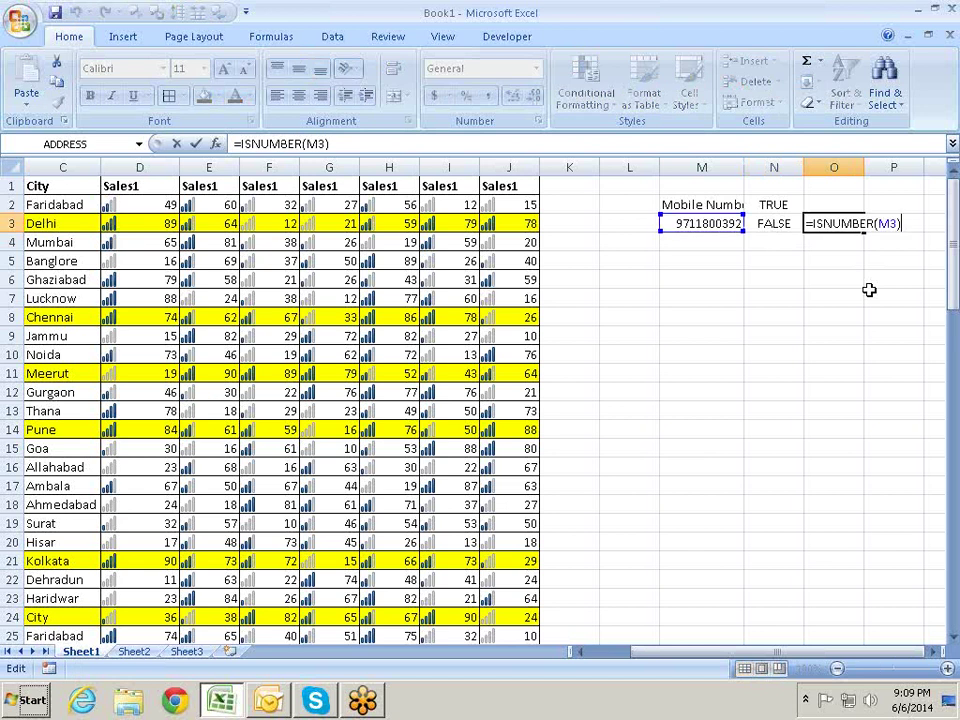
key("Left")
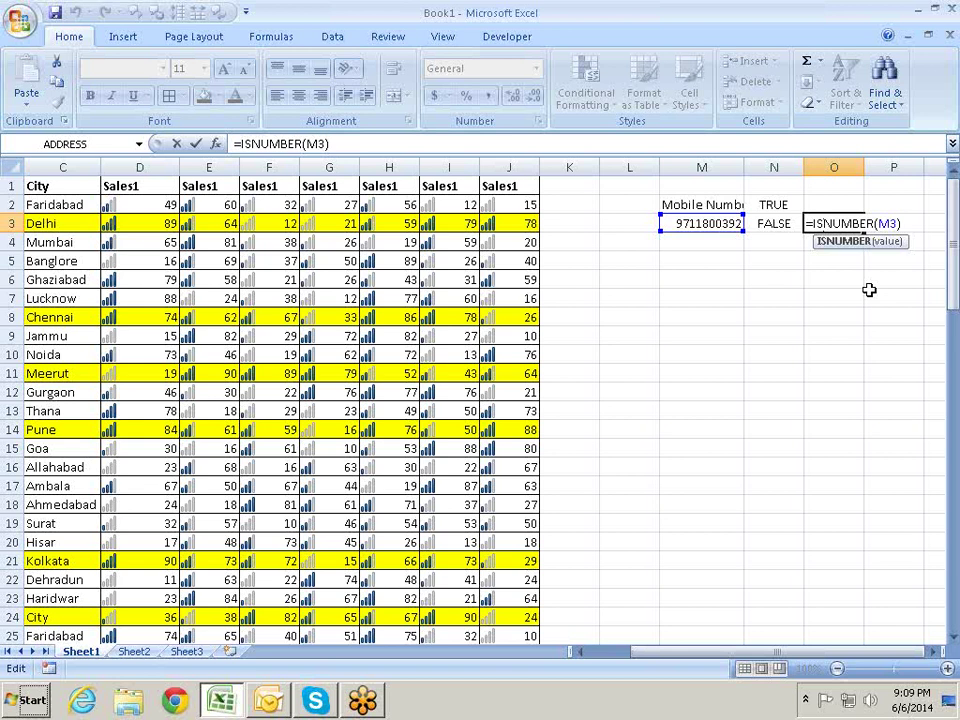
key("Return")
Wrap O3's formula as =NOT(ISNUMBER(M3)), which returns FALSE.
key("Up")
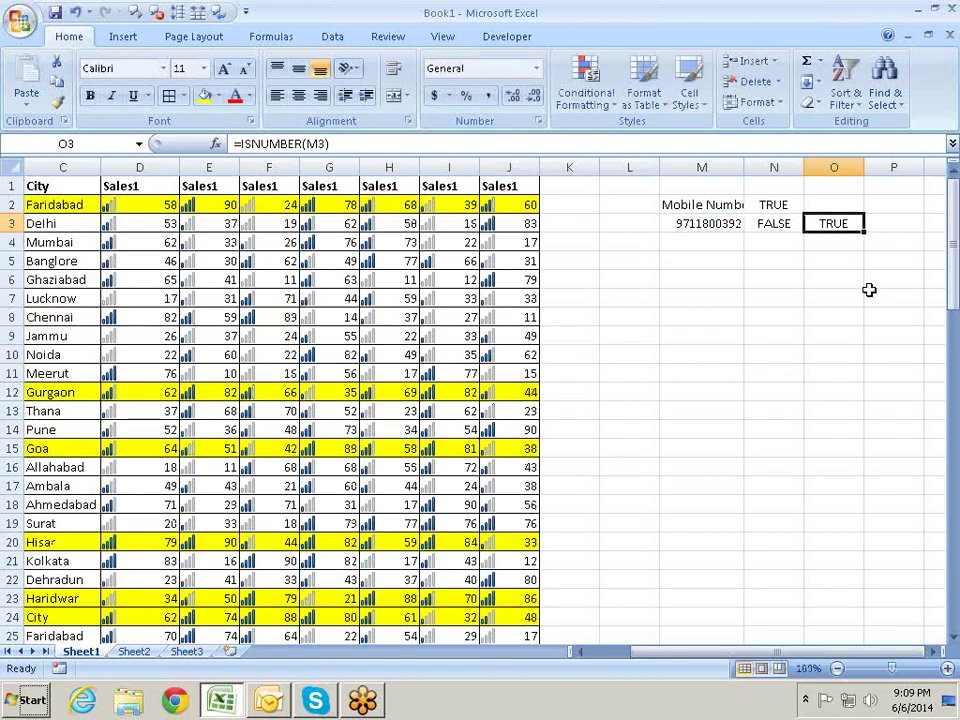
key("F2")
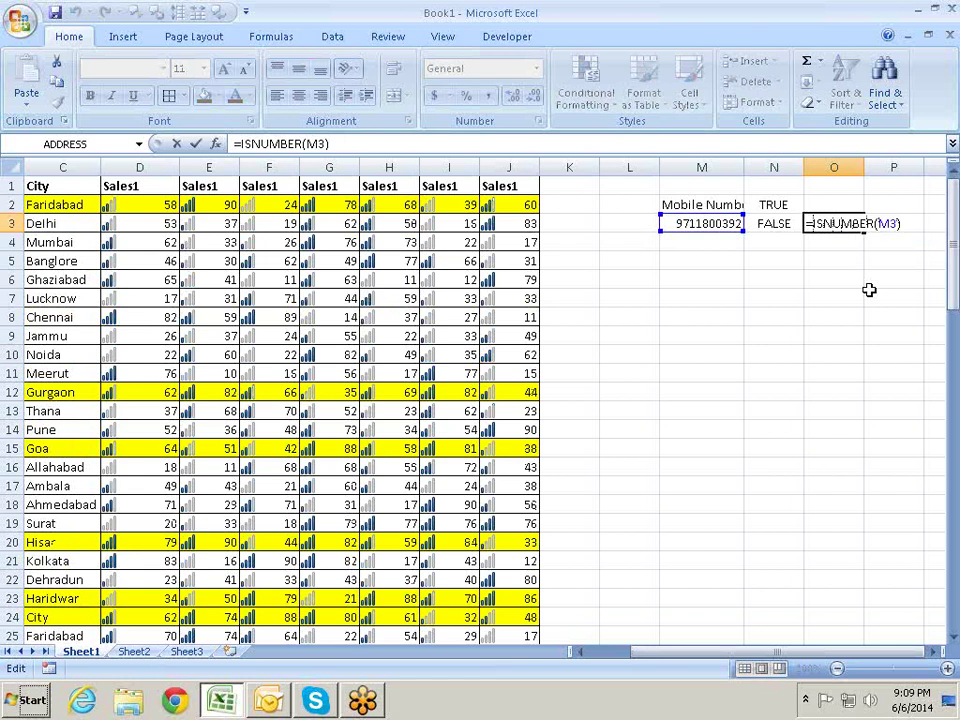
type("no")
key("Down")
key("Down")
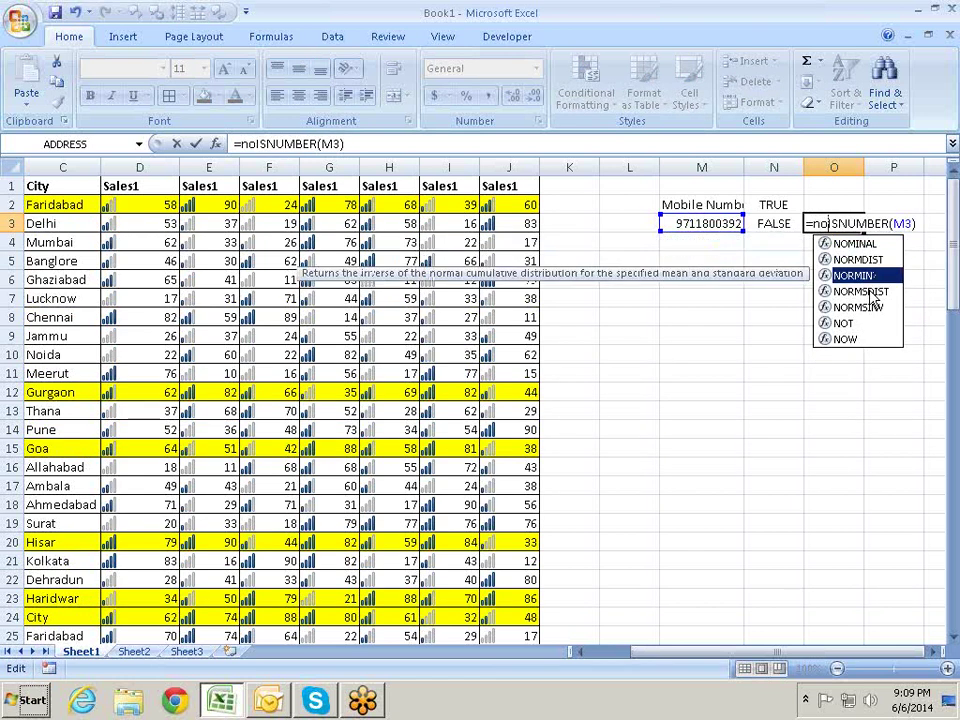
key("Down")
key("Down")
key("Down")
key("Tab")
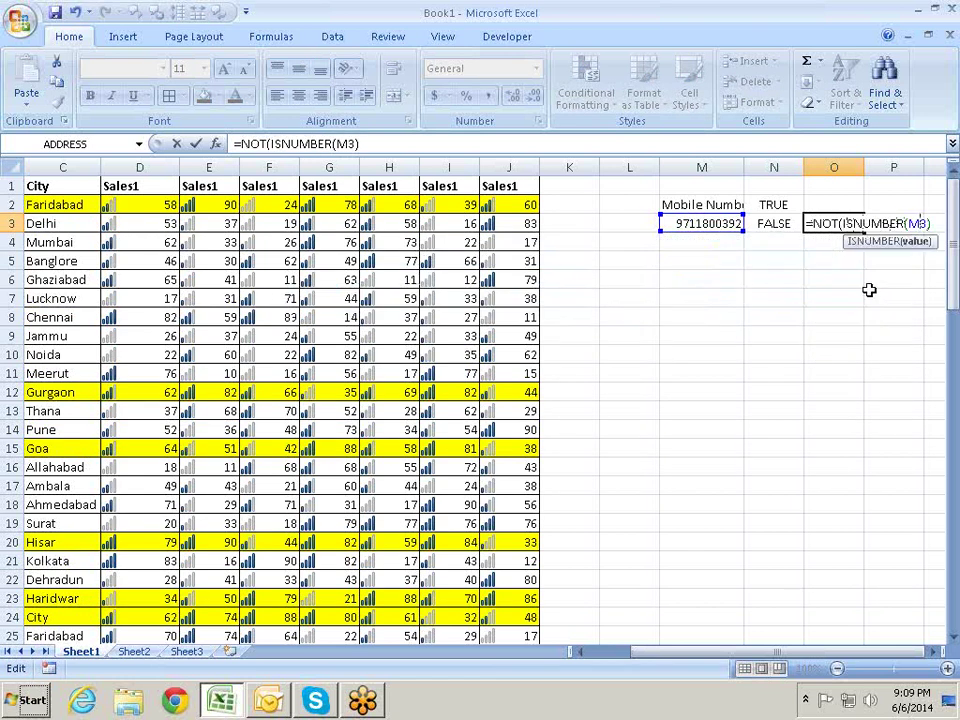
key("End")
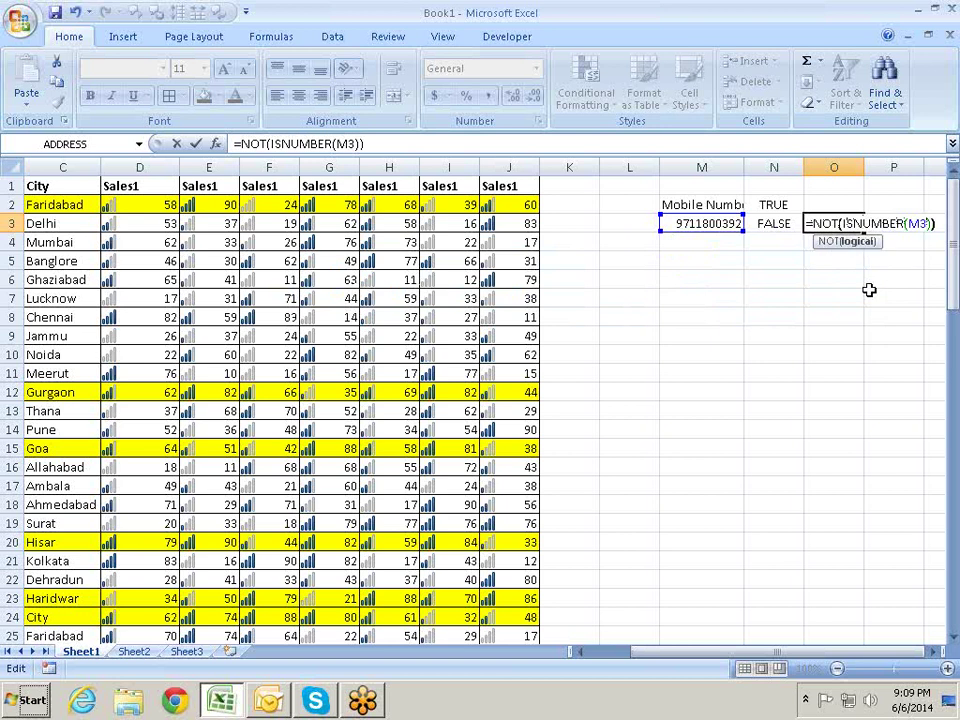
type(")")
key("Return")
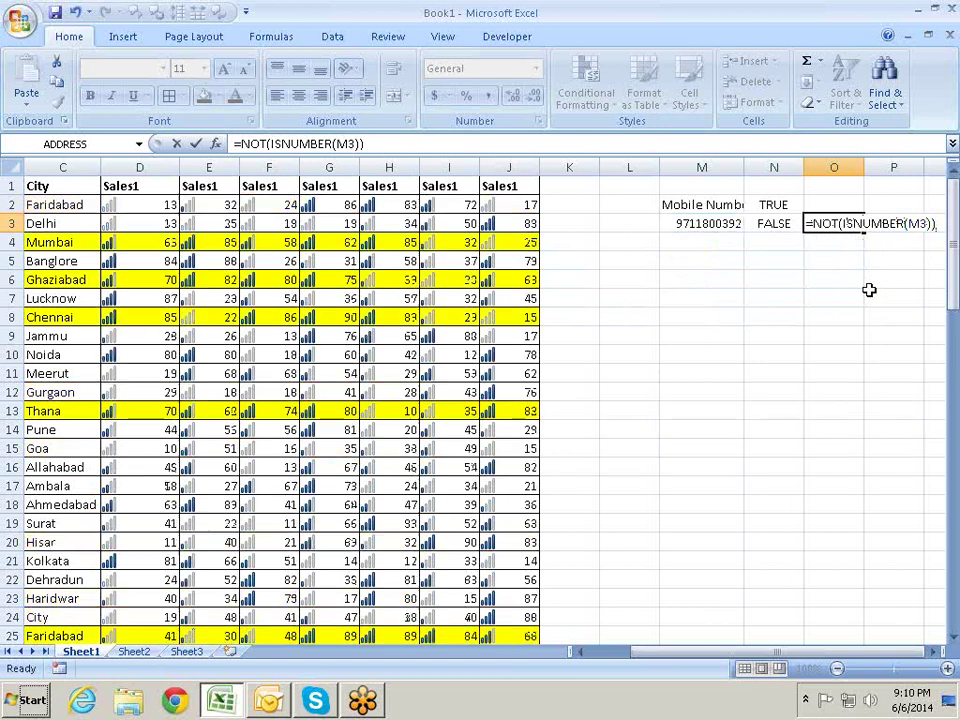
key("Up")
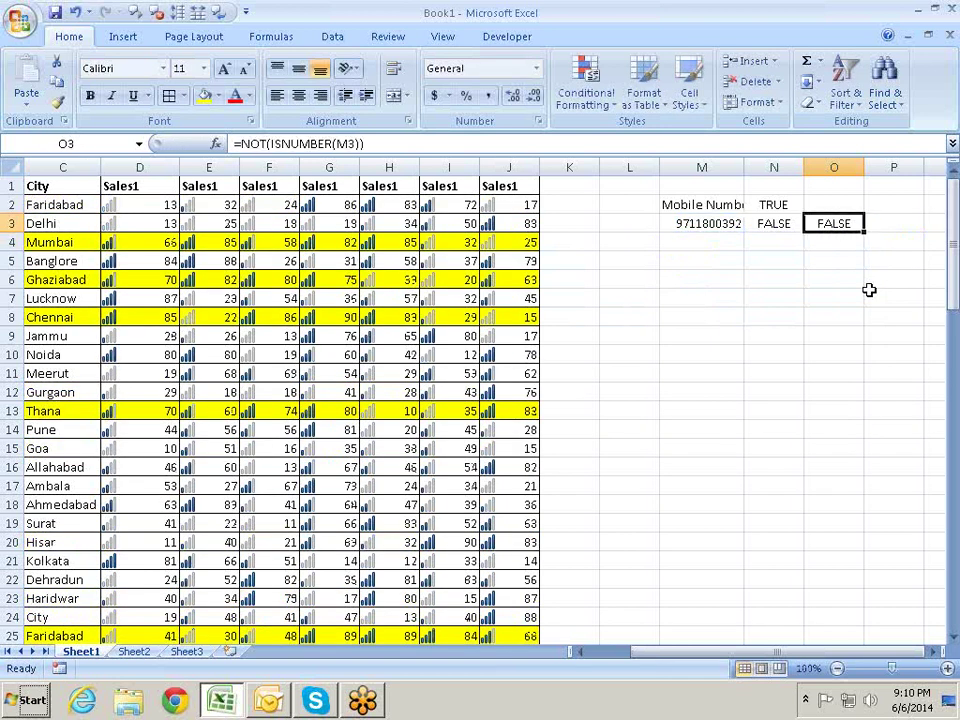
key("Left")
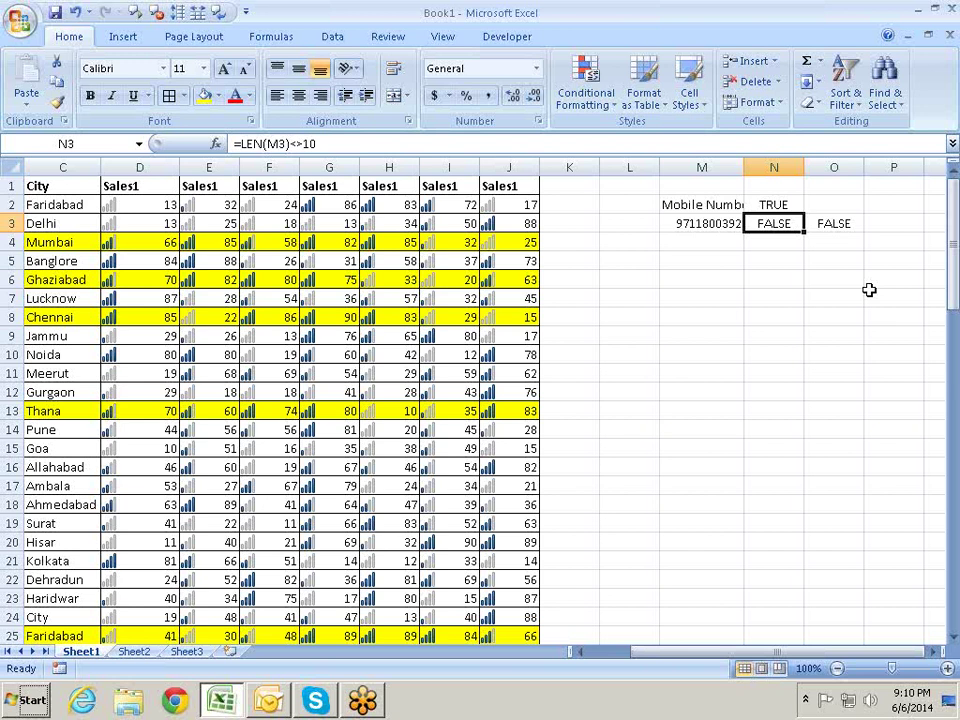
key("Right")
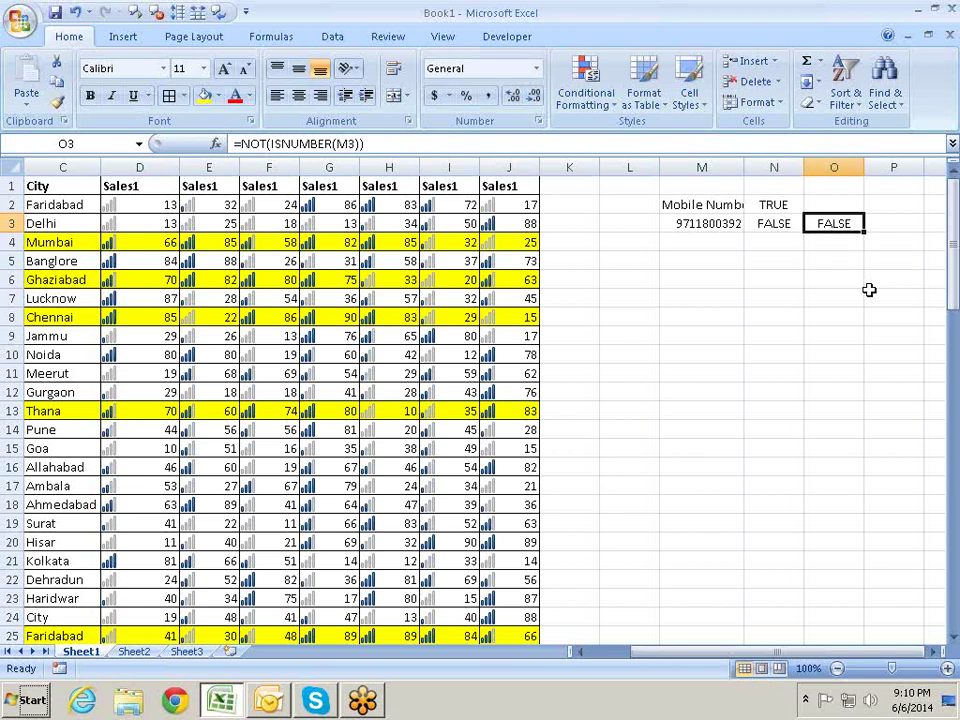
Copy the NOT(ISNUMBER(M3)) formula text from O3.
key("Right")
key("Right")
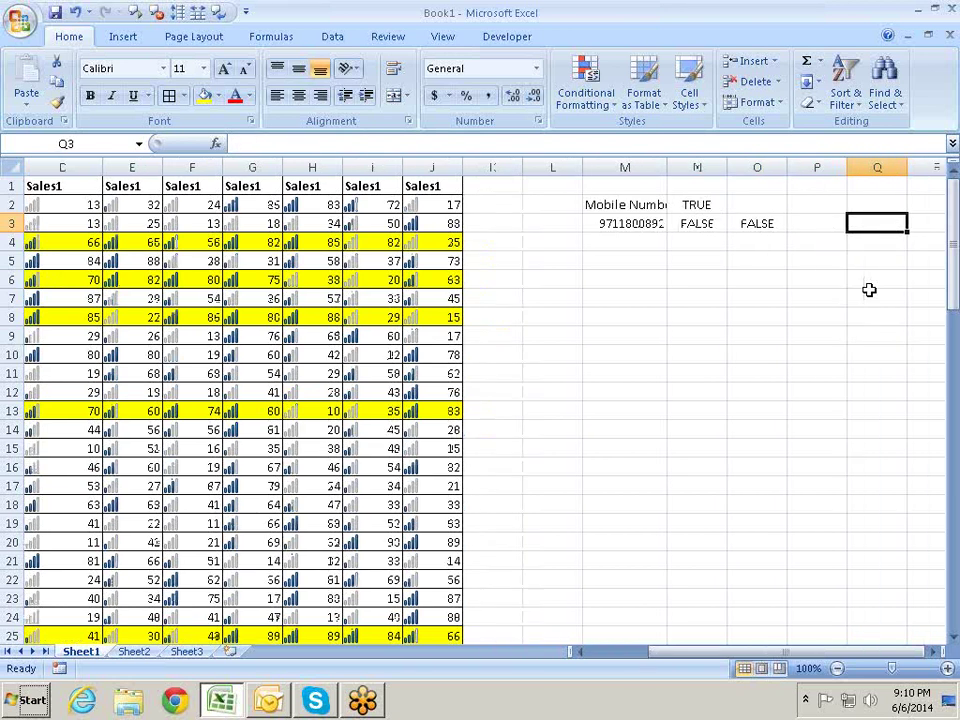
key("Left")
key("Left")
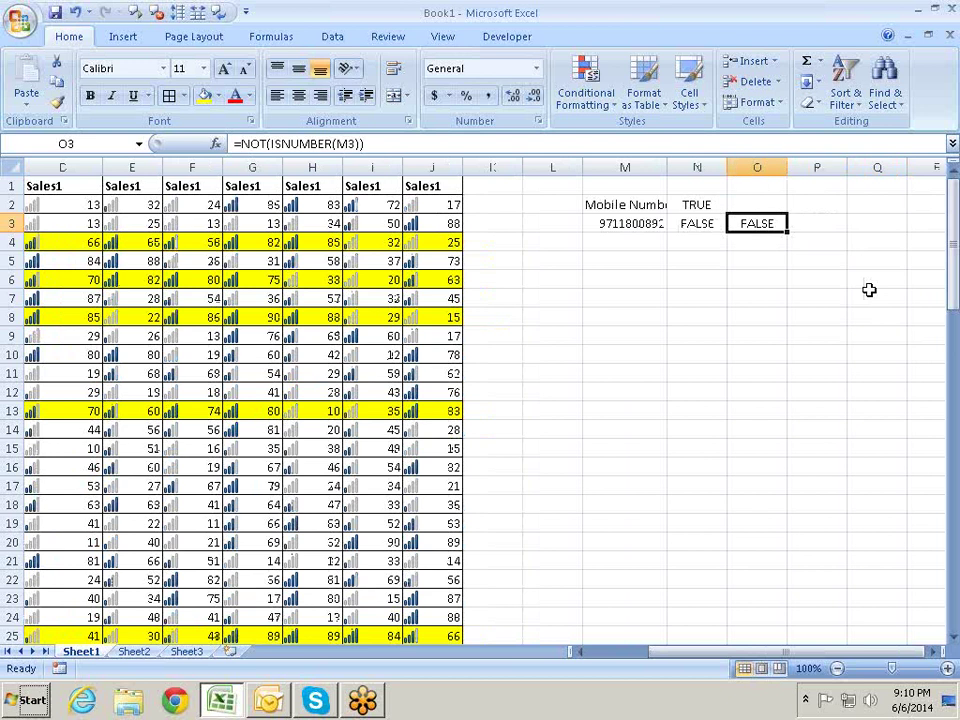
key("Left")
key("Right")
key("Left")
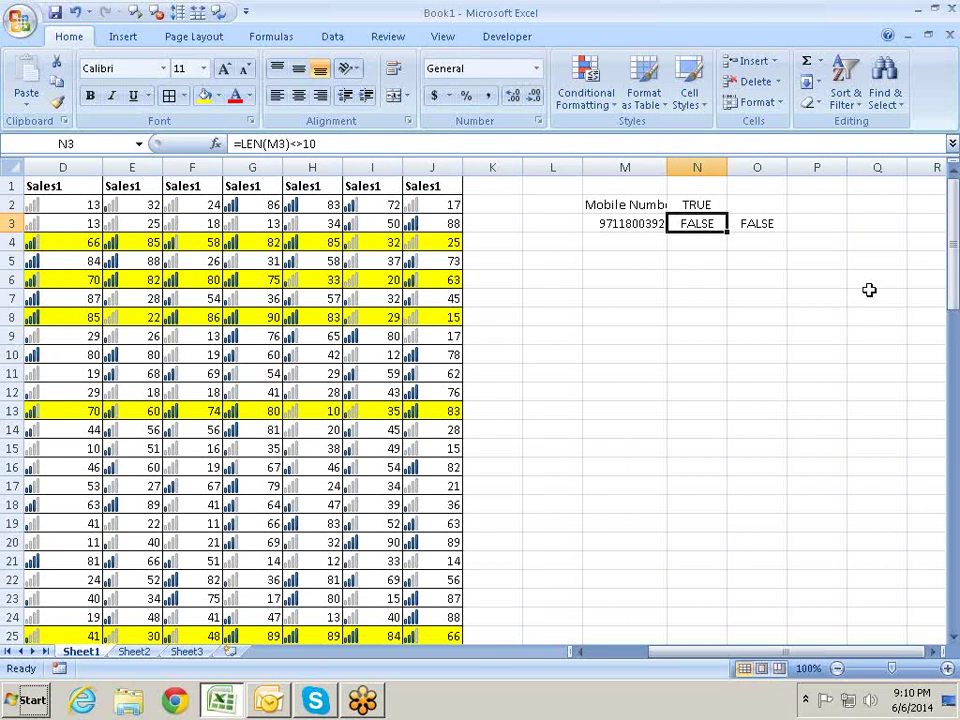
key("Right")
key("F2")
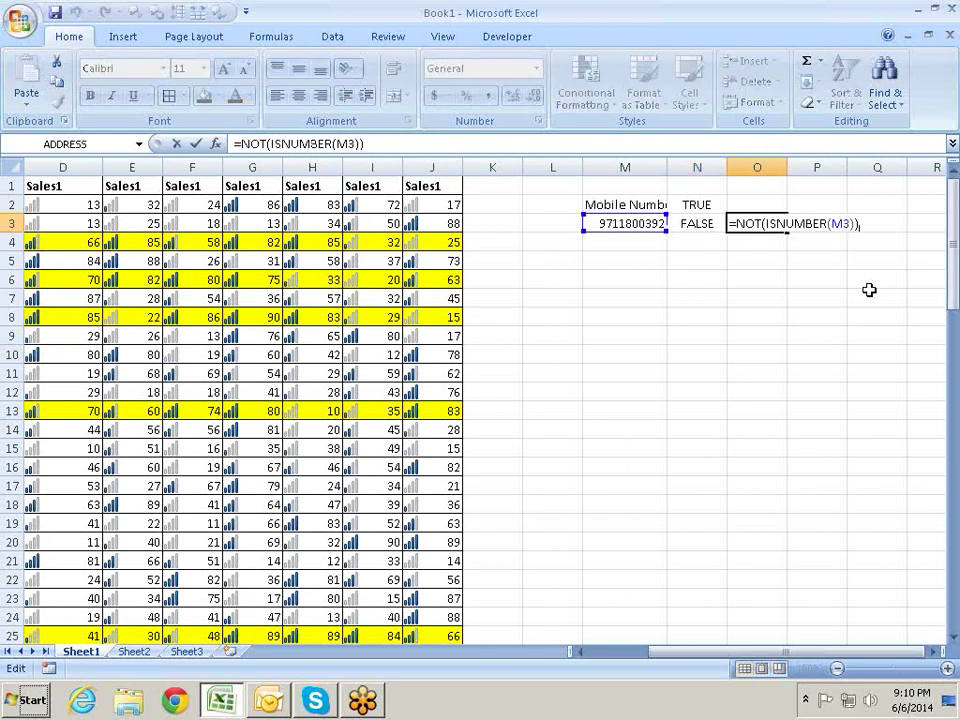
key("shift+Left")
key("shift+Left")
key("shift+Left")
key("shift+Left")
key("shift+Left")
key("shift+Left")
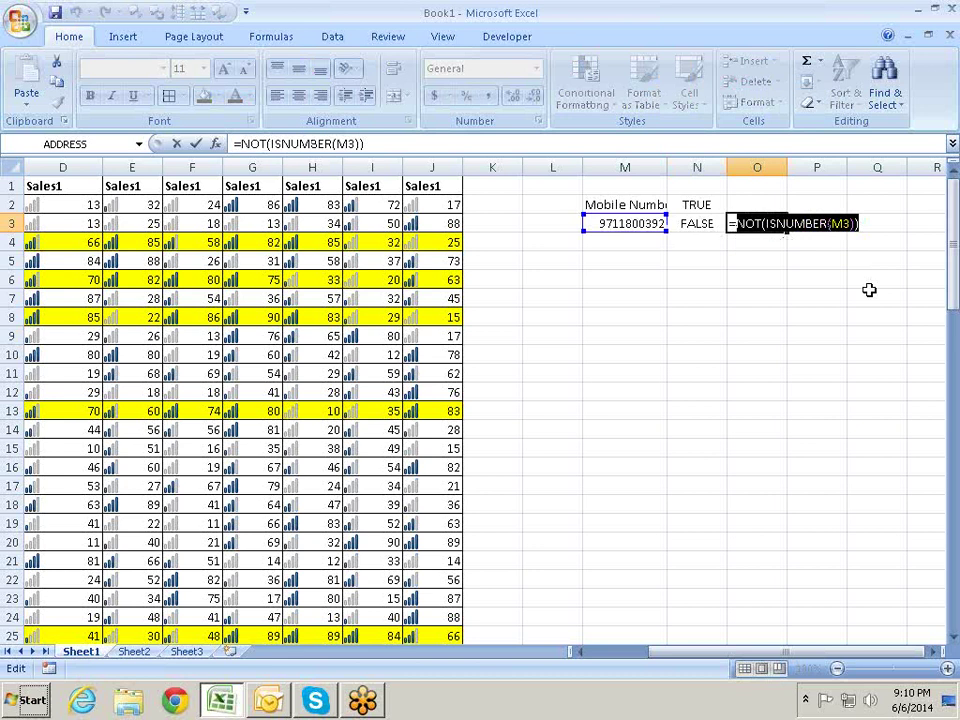
key("ctrl+c")
key("Escape")
Rewrite N3 as =AND(LEN(M3)<>10,NOT(ISNUMBER(M3))), returning FALSE.
key("Left")
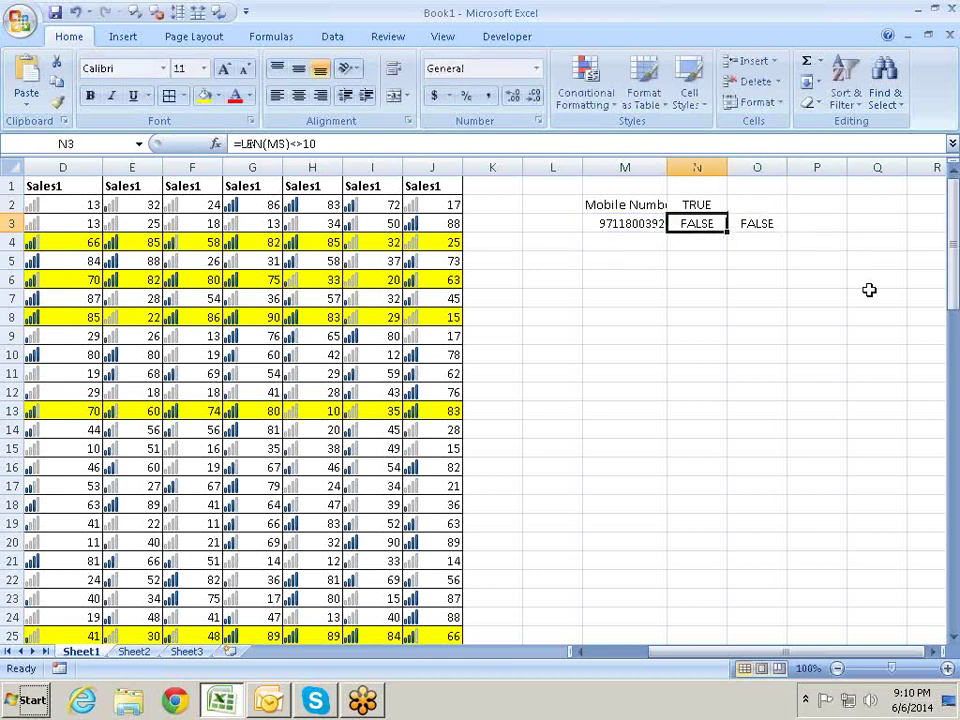
key("F2")
key("Left")
key("Left")
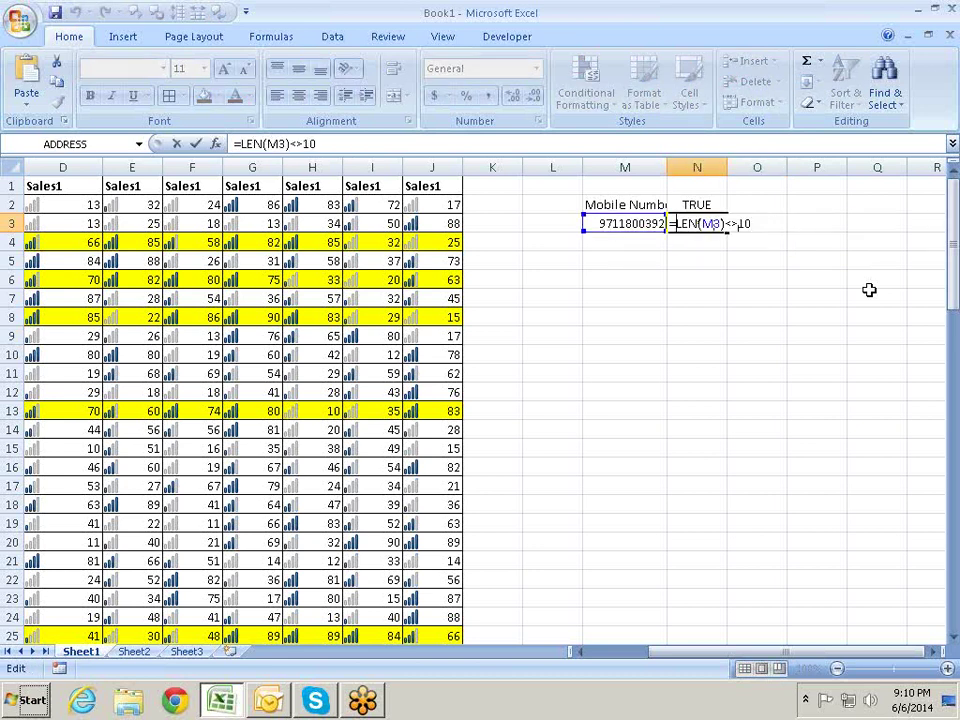
key("Left")
key("Left")
key("Left")
type("and(")
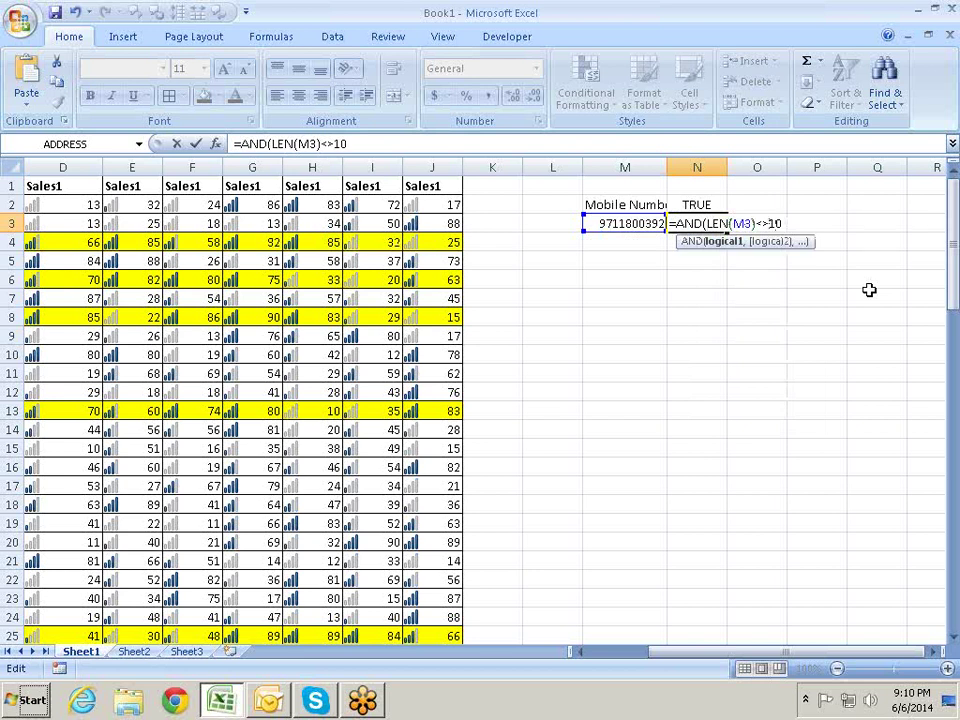
key("End")
type(",")
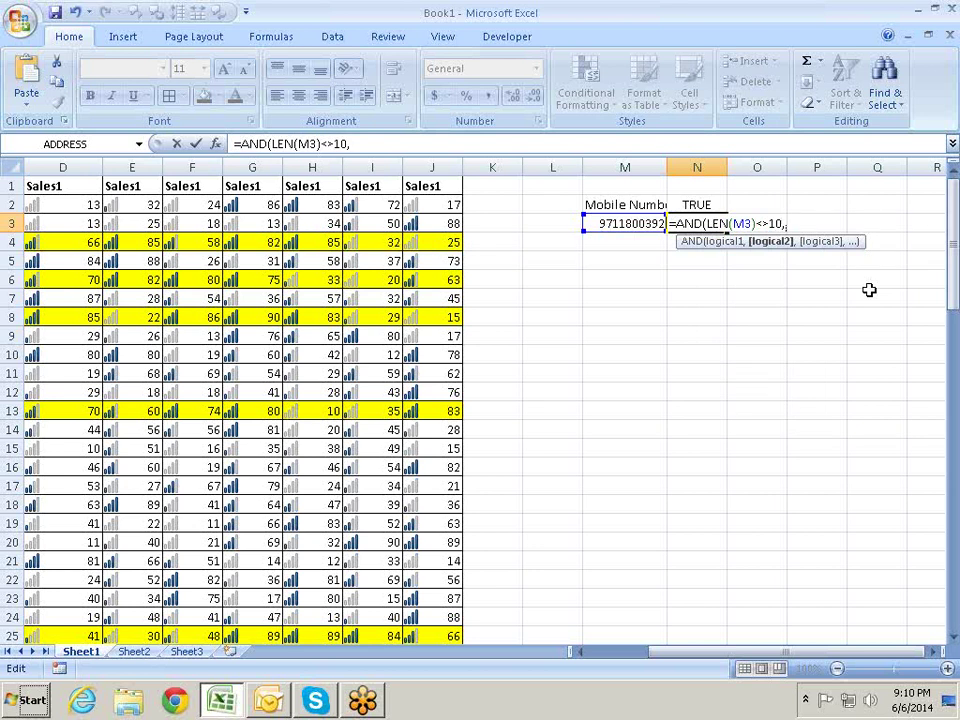
type("NOT(ISNUMBER(M3))")
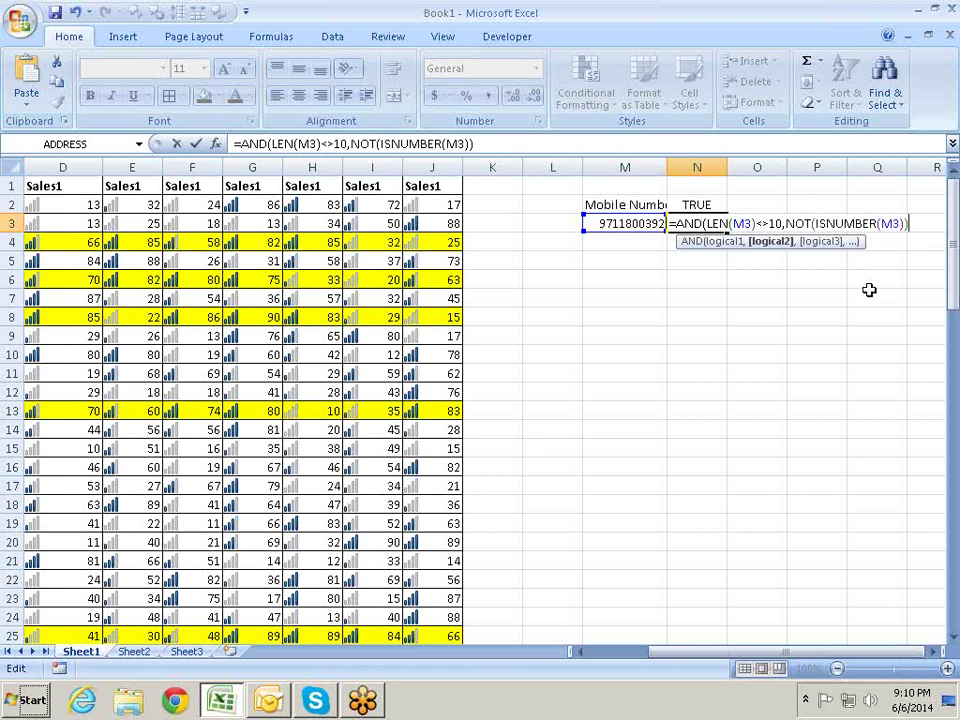
type(")")
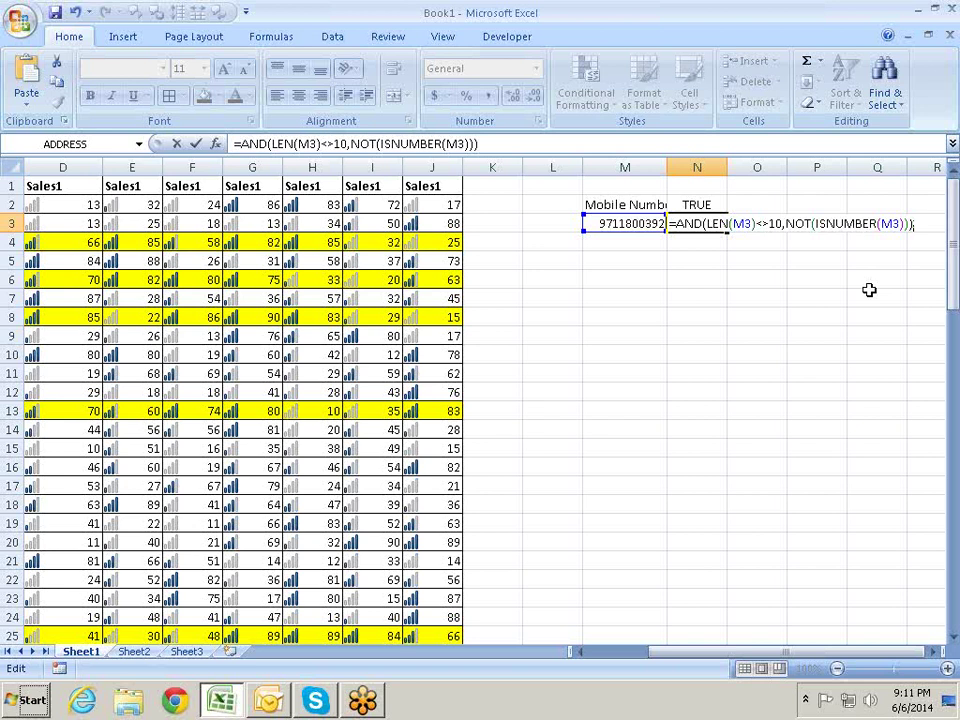
key("Return")
Clear the helper formula from O3.
key("Up")
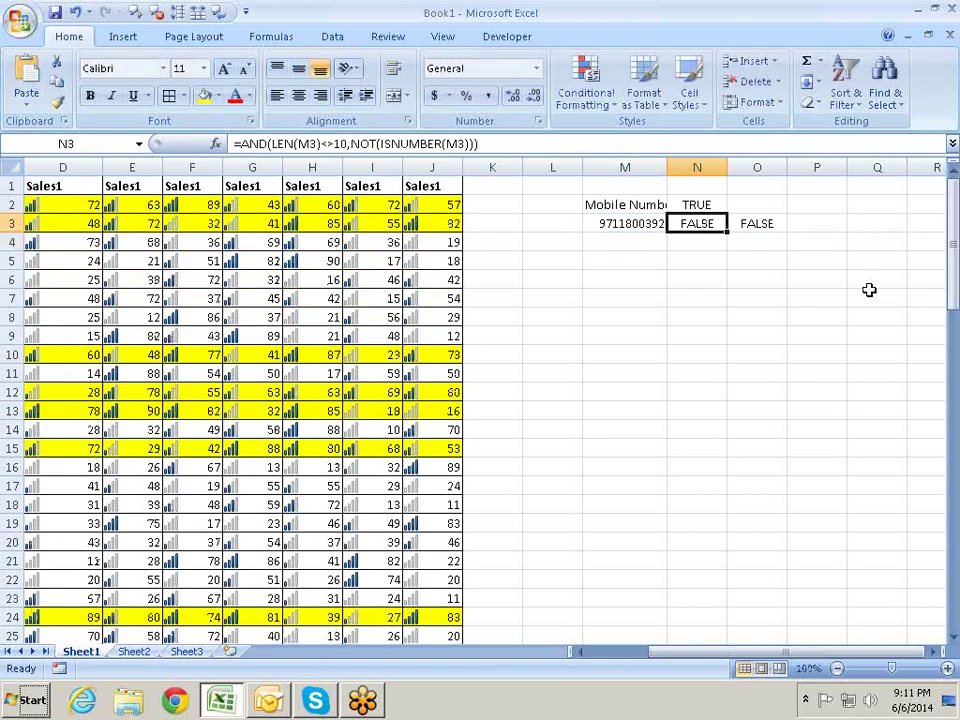
key("Right")
key("Delete")
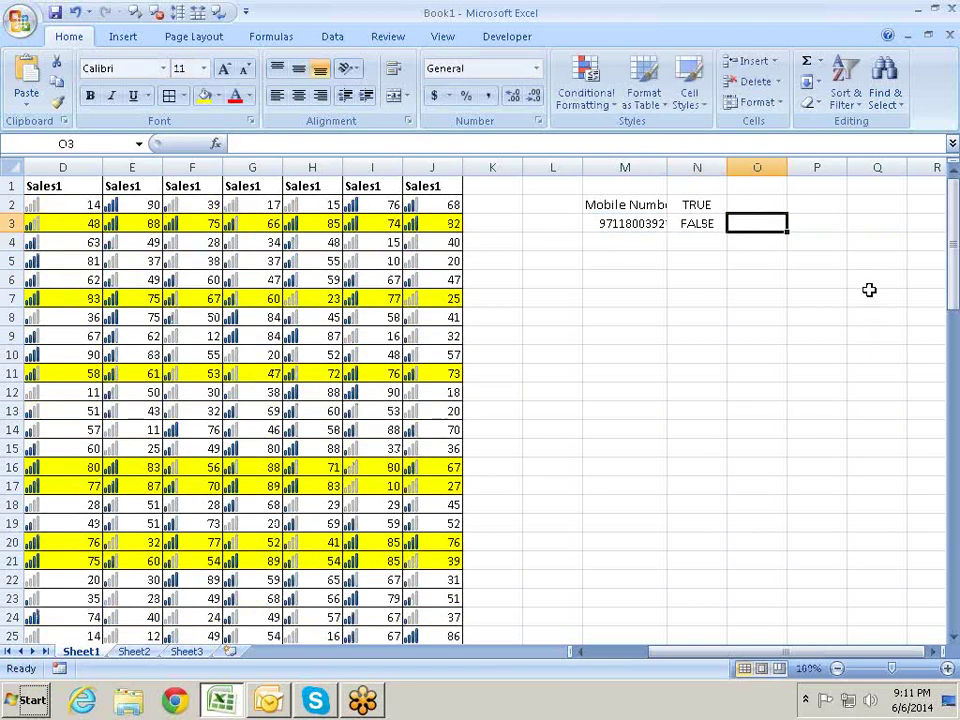
Clear the test results from N2:N3.
key("Left")
key("Left")
key("Right")
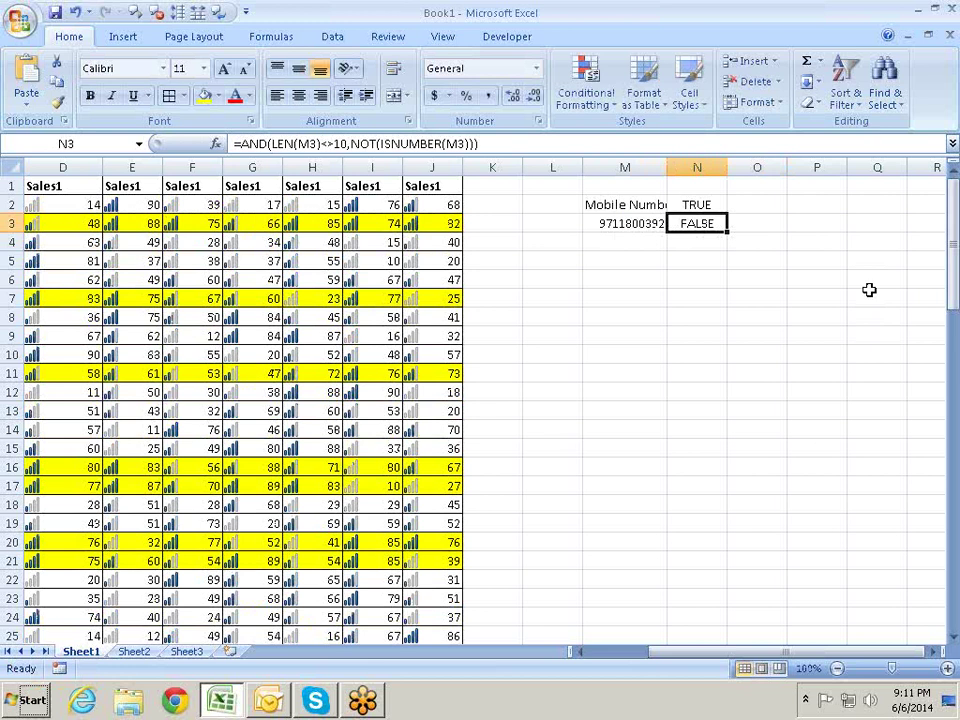
key("F2")
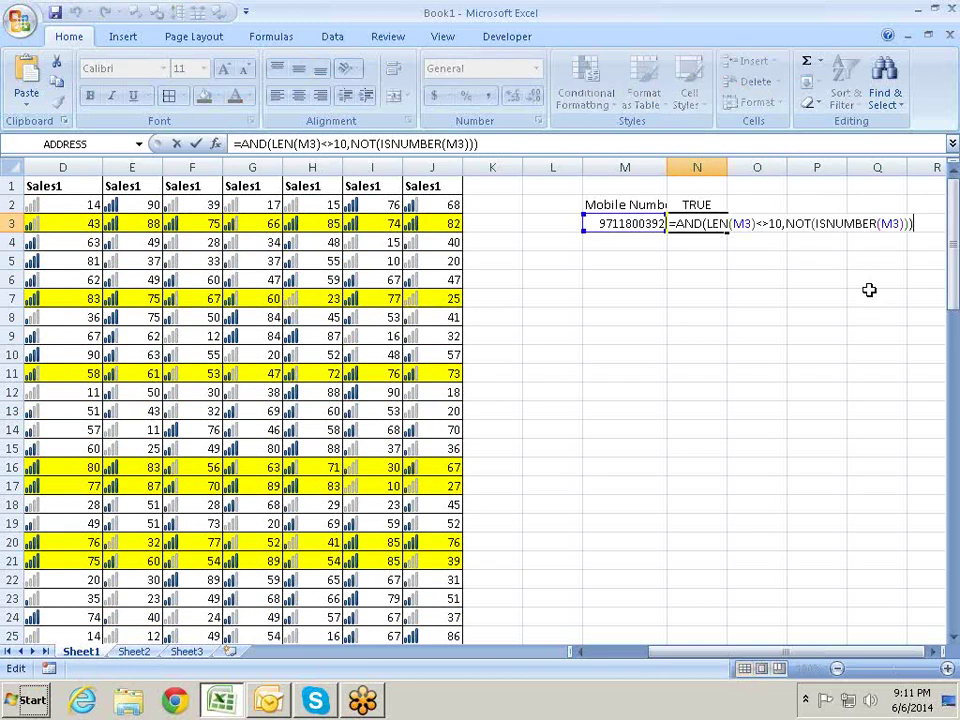
key("Left")
key("Left")
key("Left")
key("Left")
key("Left")
key("Left")
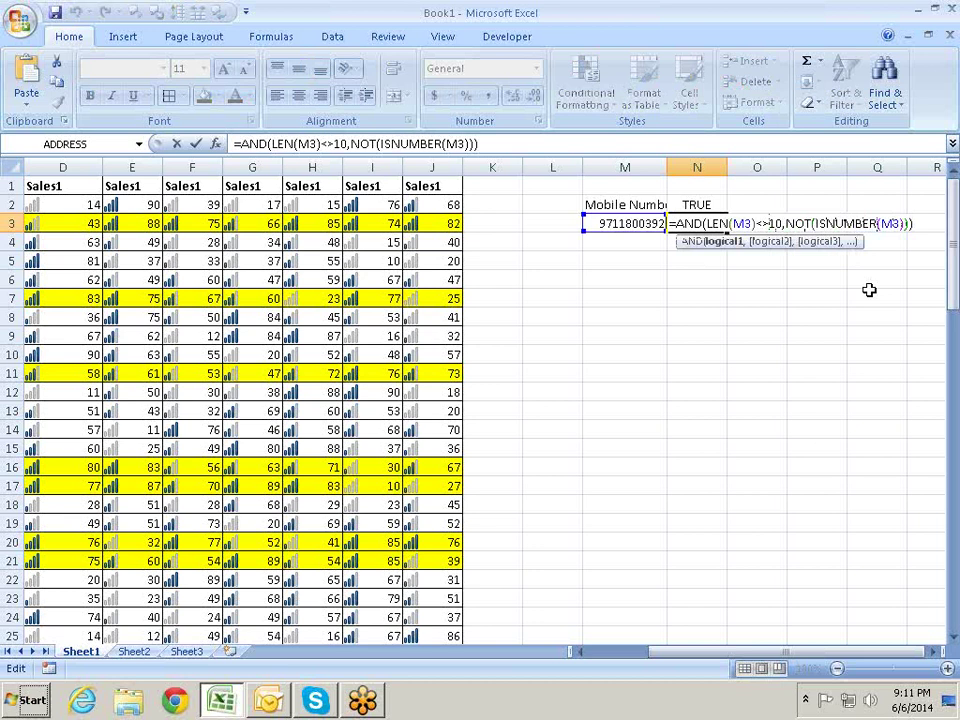
key("Left")
key("Left")
key("Left")
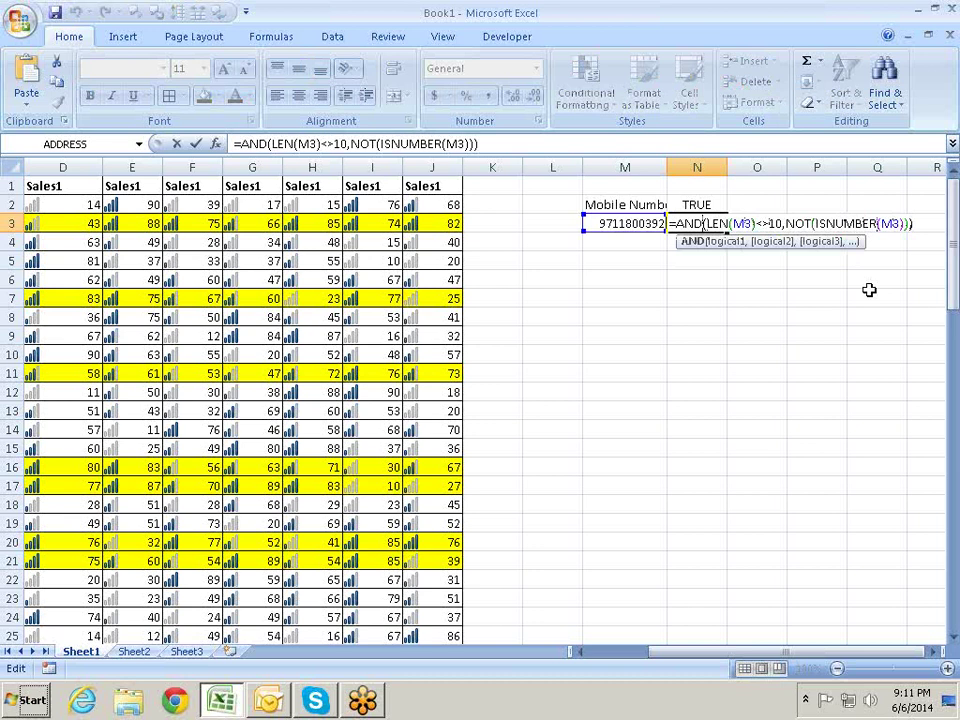
key("ctrl+Return")
key("Up")
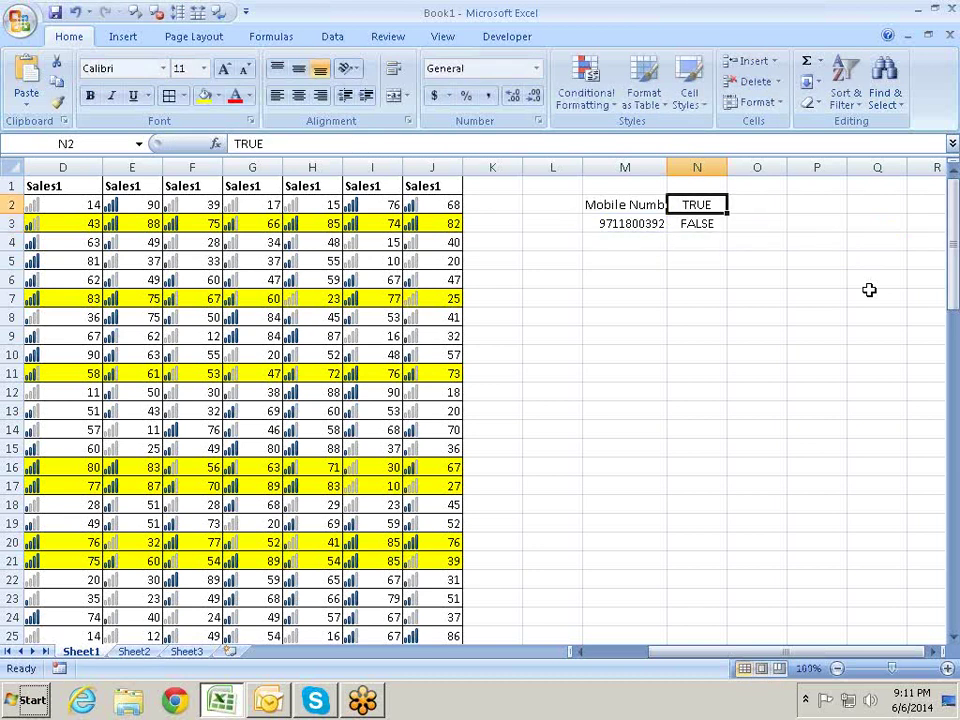
key("shift+Down")
key("Delete")
key("Down")
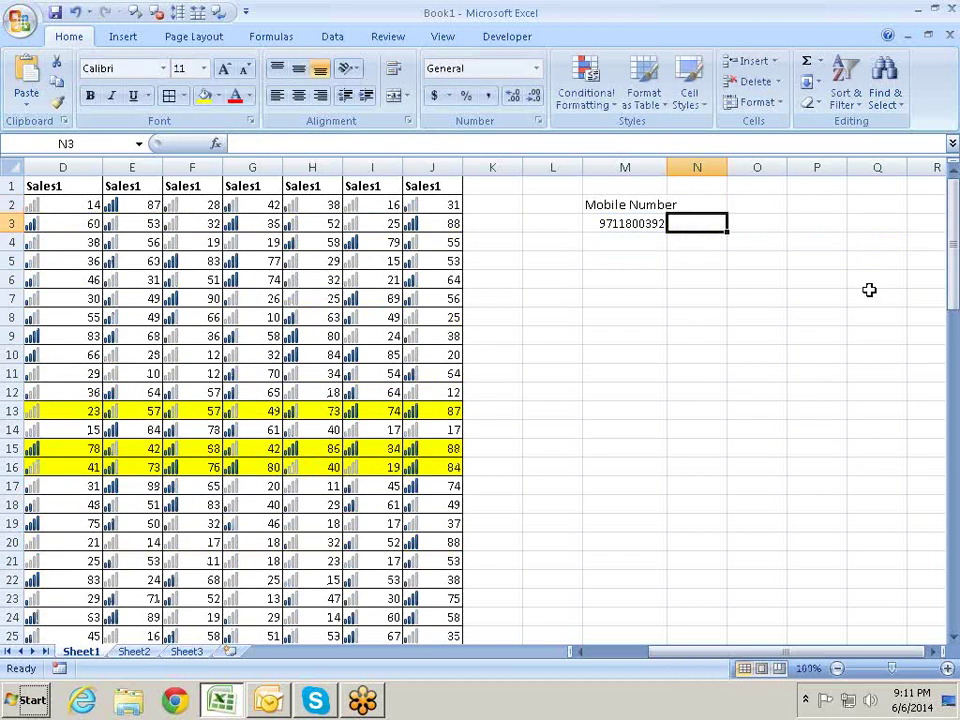
Enter =LEN(M3) in N3, then edit it to =LEN(M3)<>10.
type("=le")
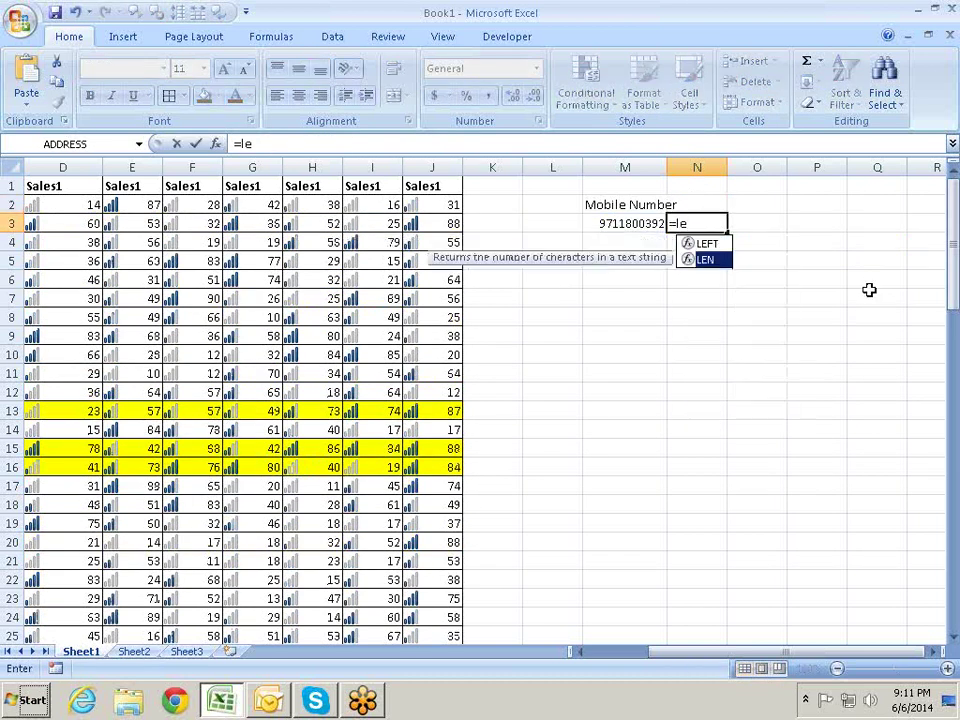
key("Tab")
key("Left")
type(")")
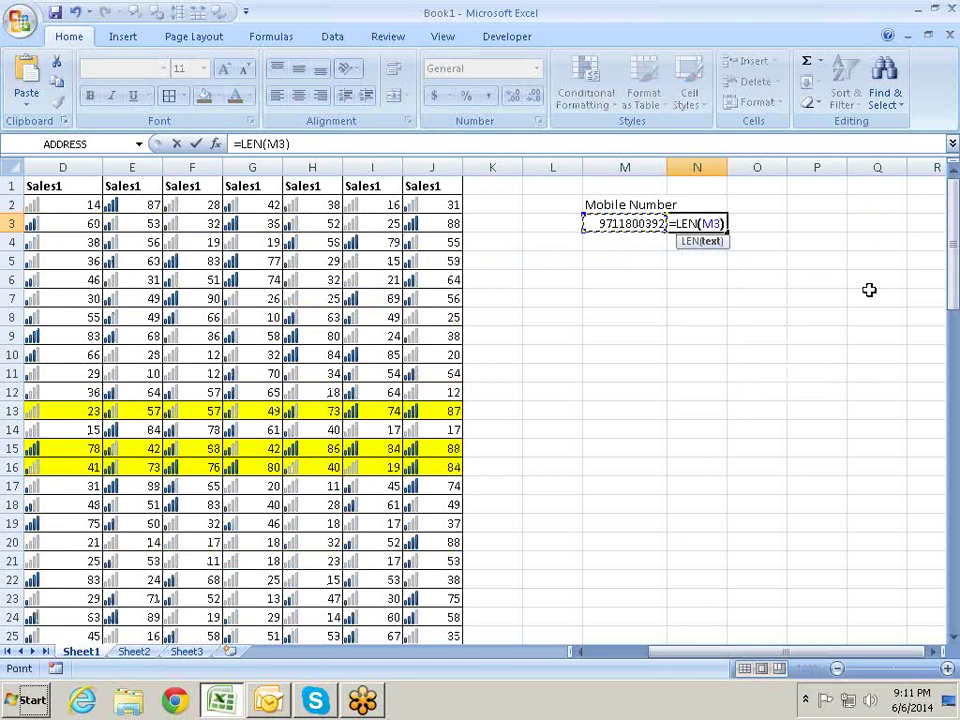
key("Return")
key("Up")
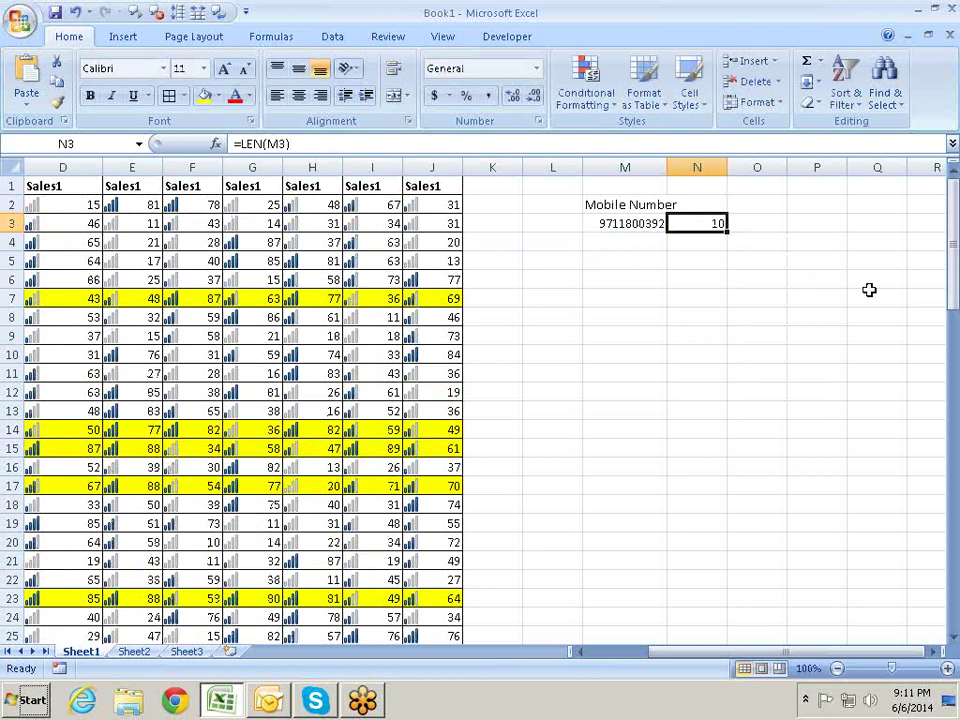
key("F2")
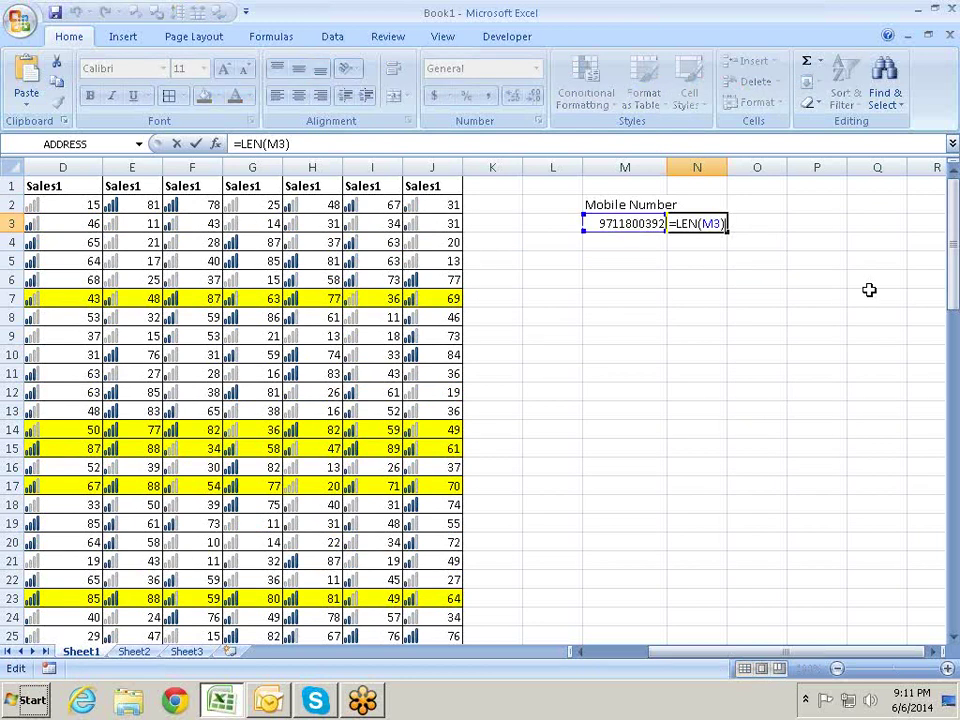
type("<>10")
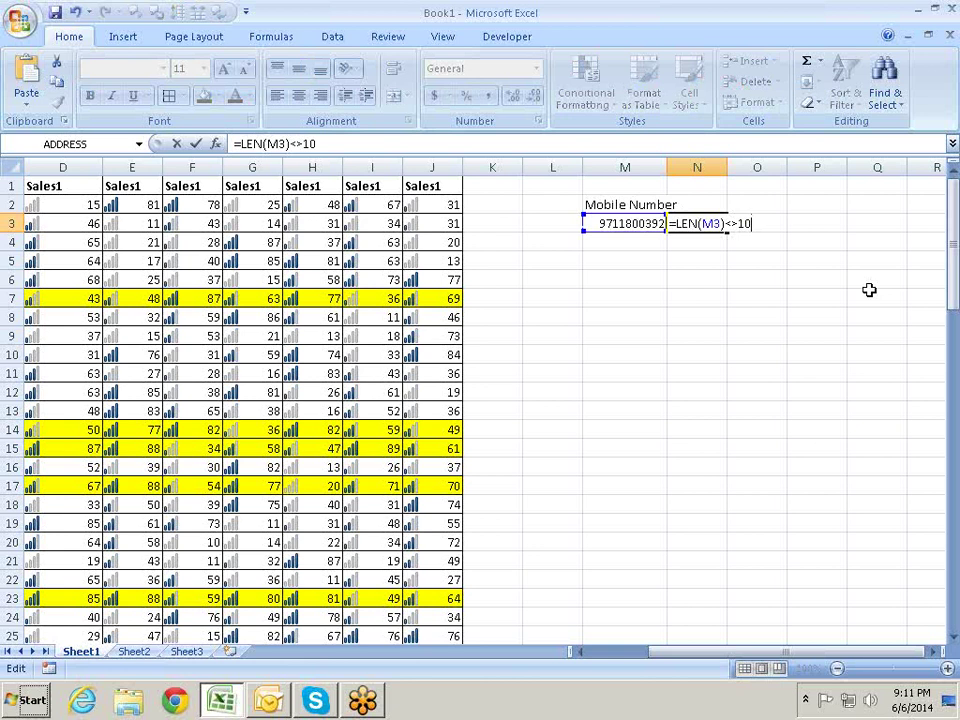
key("Return")
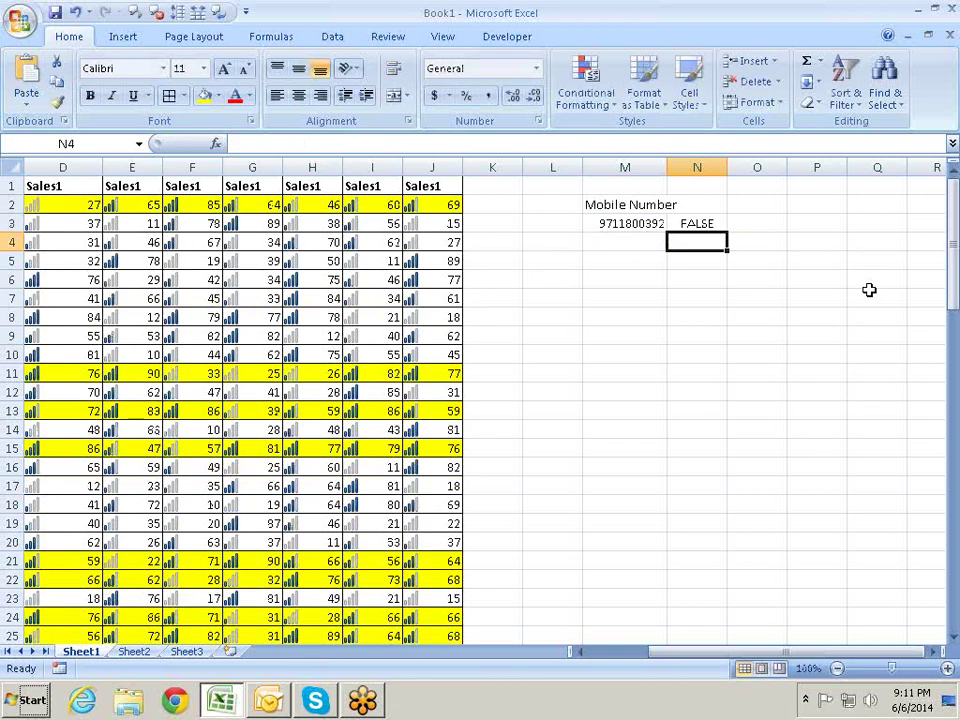
Select N3's full =LEN(M3)<>10 formula text in the formula bar.
key("Up")
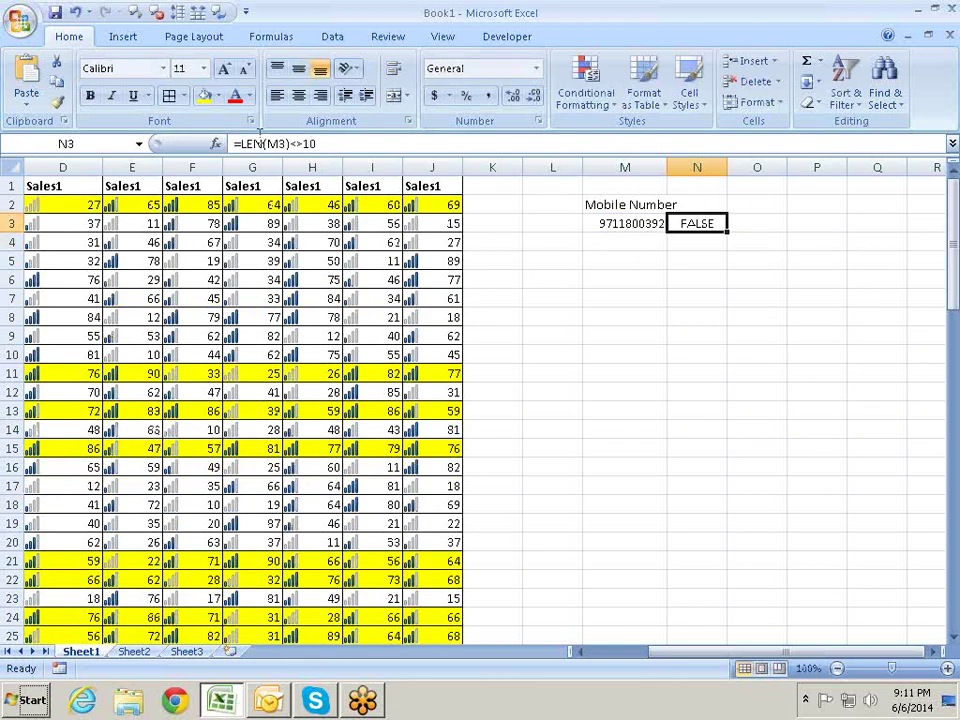
left_click_drag(318, 144, 230, 146)
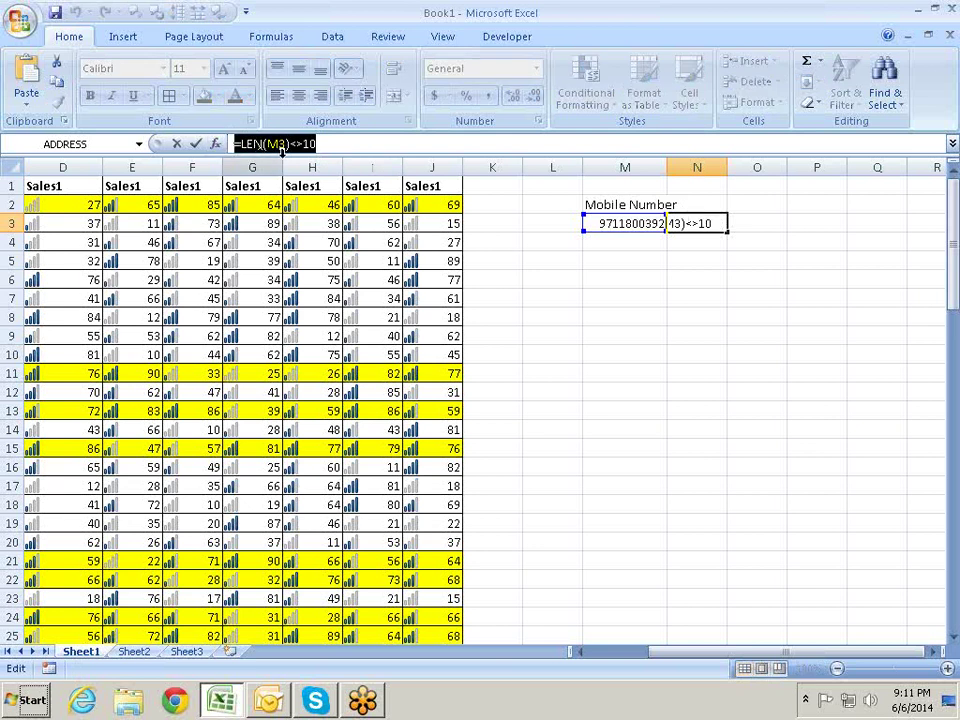
key("Escape")
Add a formula rule =LEN(M3)<>10 with red fill to cell M3.
left_click(622, 223)
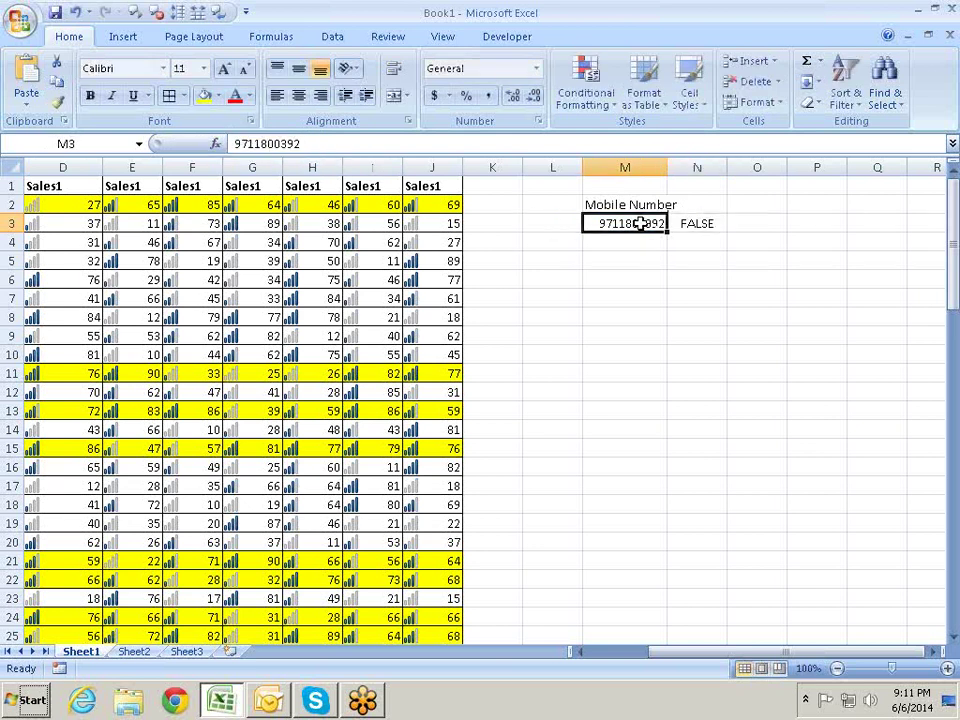
left_click(597, 107)
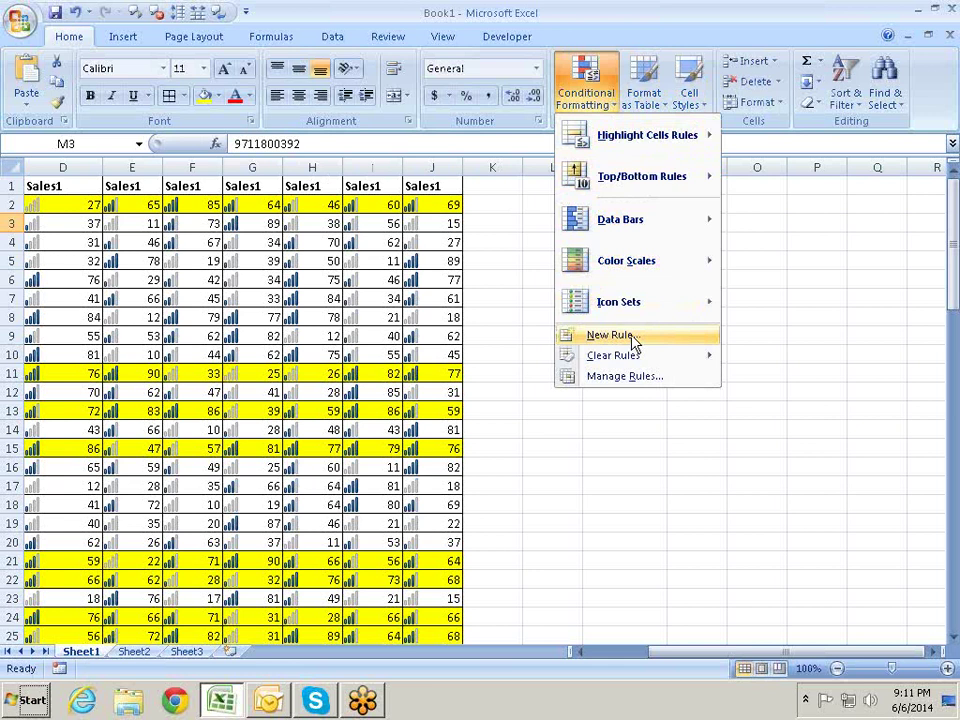
left_click(632, 336)
left_click(585, 228)
left_click(582, 245)
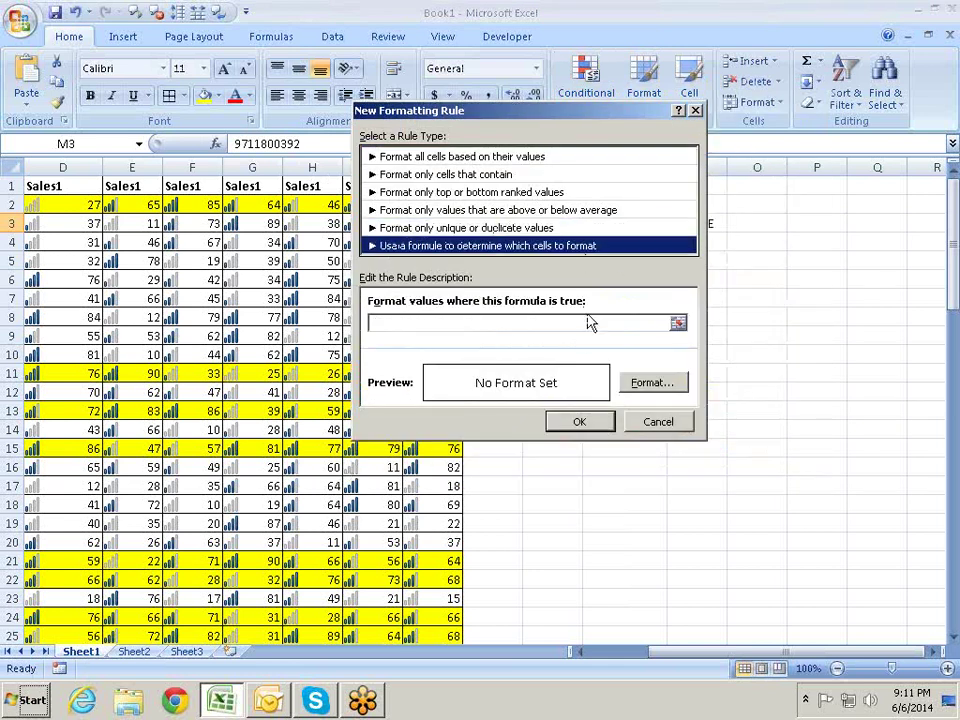
left_click(580, 322)
type("=LEN(M3)<>10")
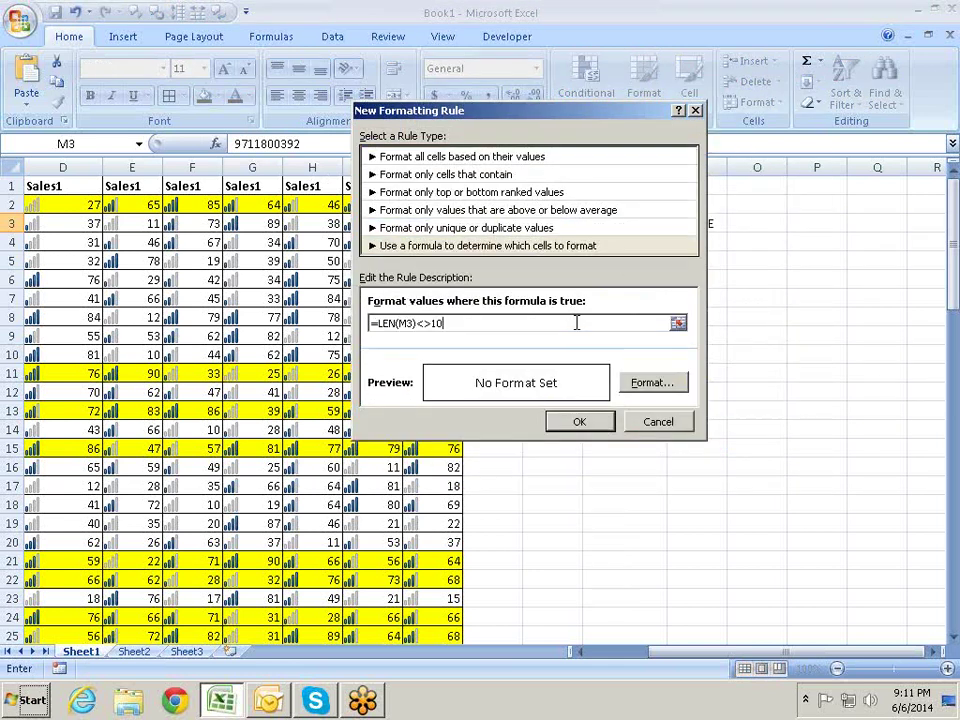
left_click(648, 386)
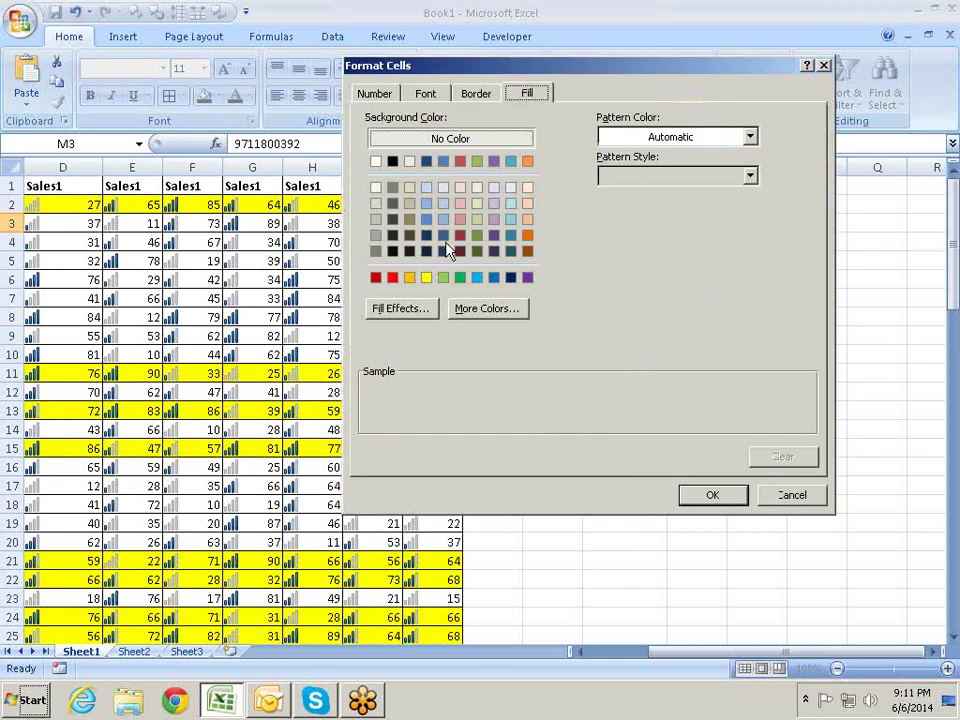
left_click(392, 277)
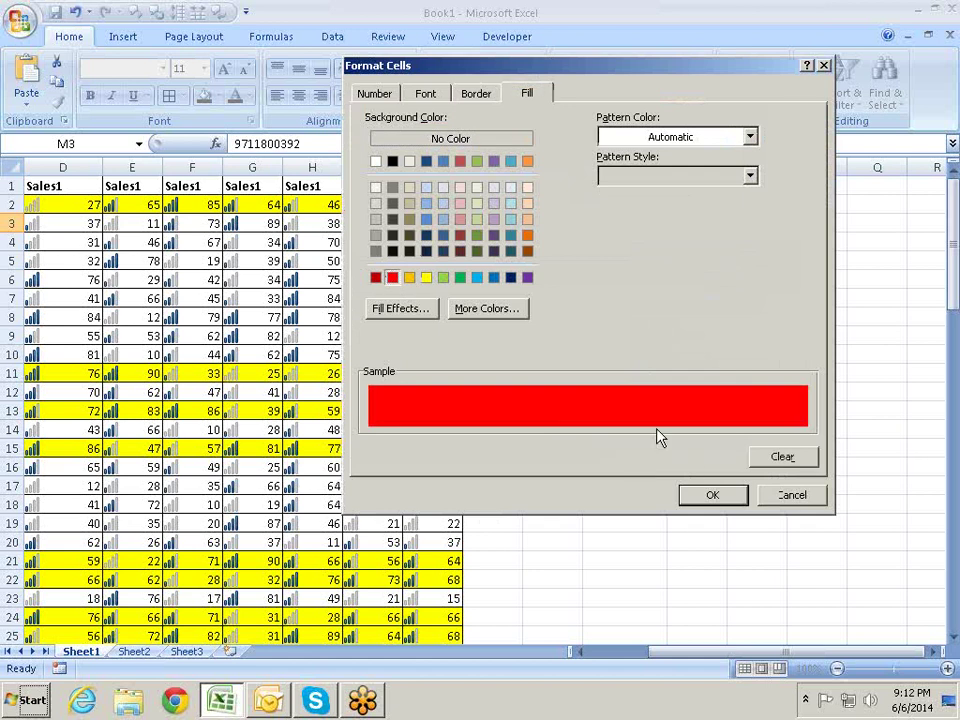
left_click(712, 495)
left_click(574, 421)
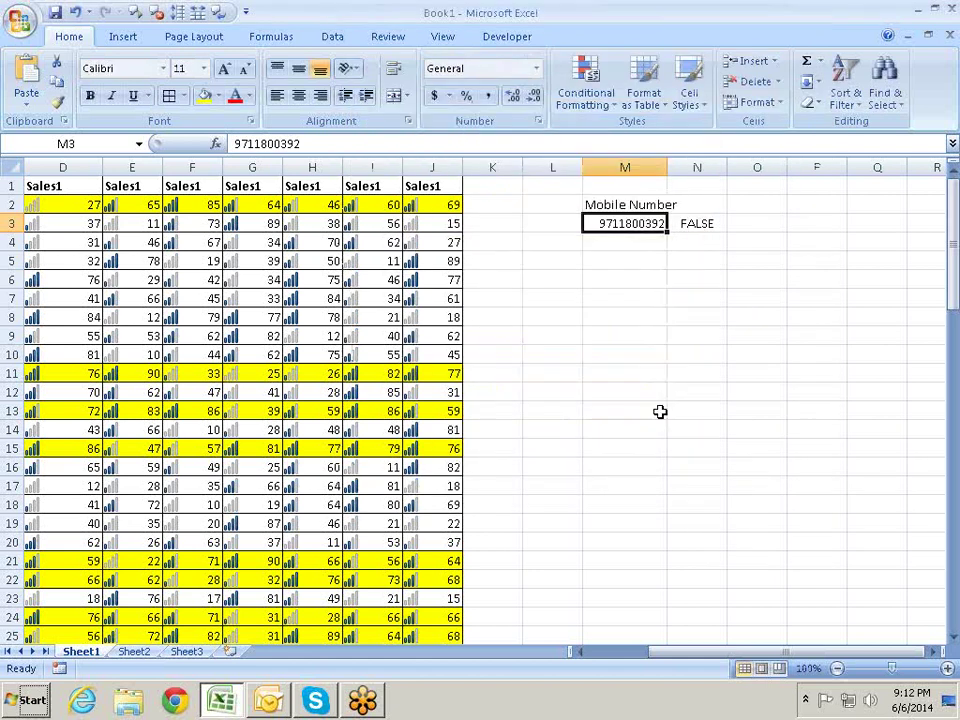
Copy M3's red length rule onto M4:M14 with Format Painter.
left_click(56, 102)
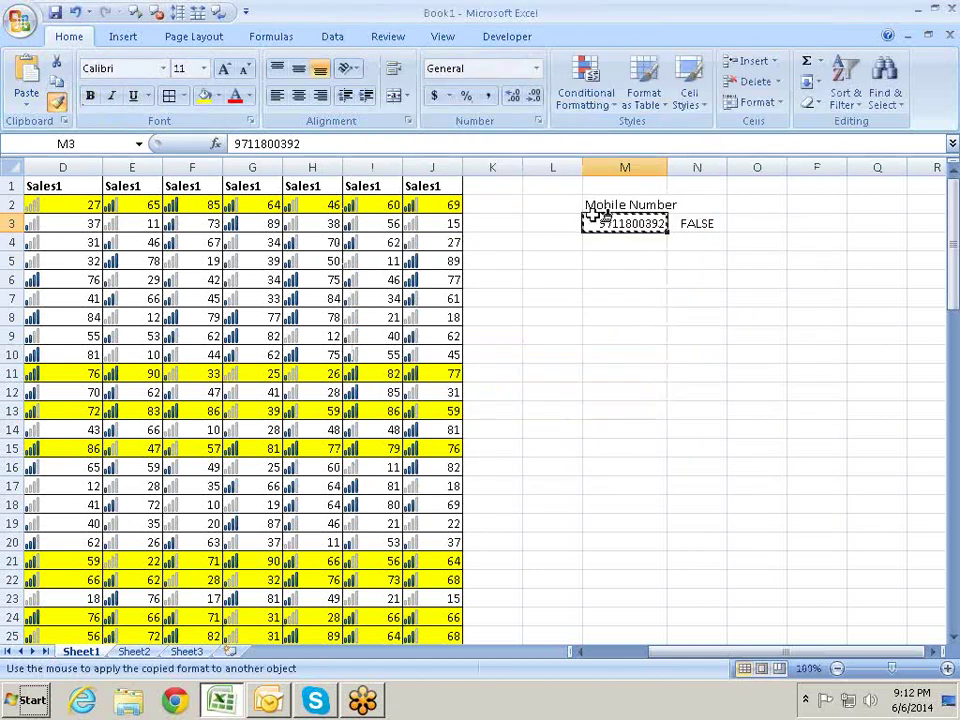
left_click_drag(657, 237, 662, 432)
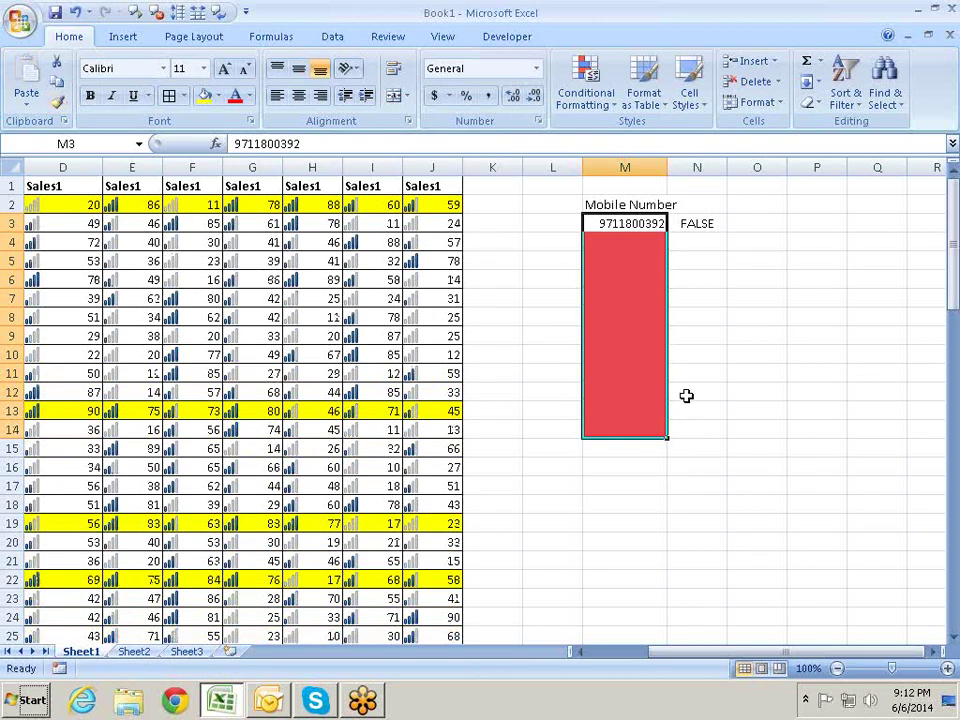
left_click(739, 347)
Enter a 10-digit mobile number in M4 and test value 45654 in M5.
left_click(624, 240)
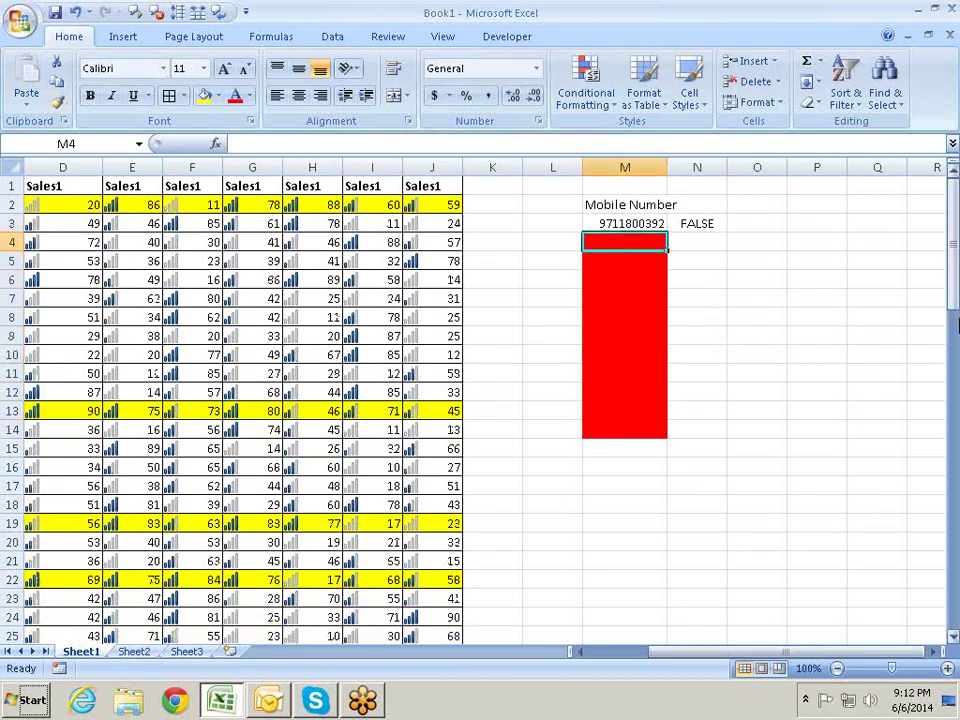
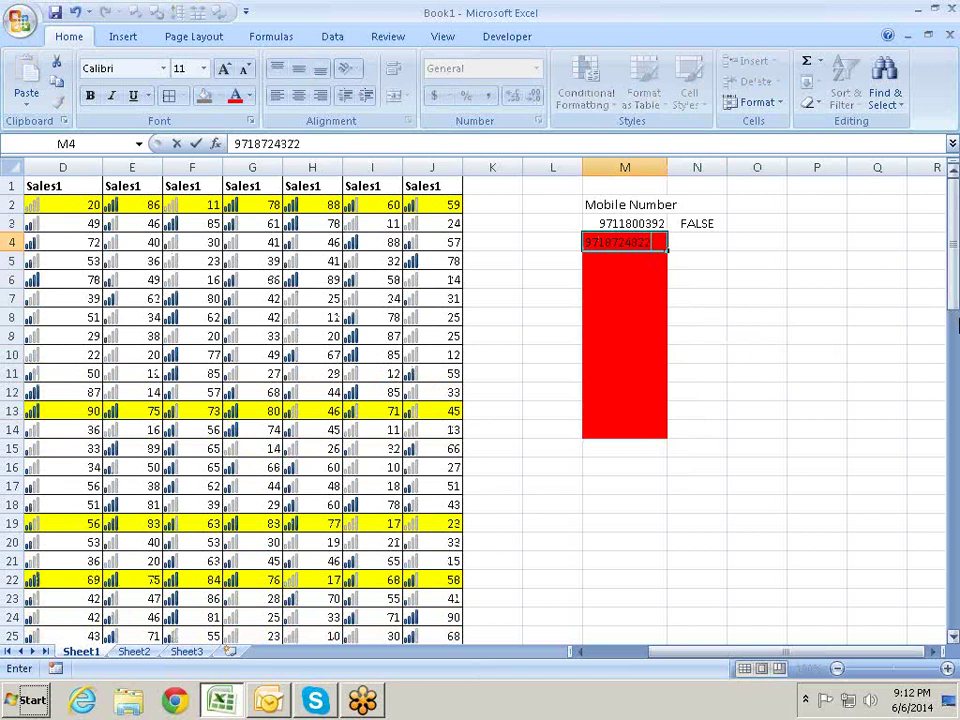
key("Return")
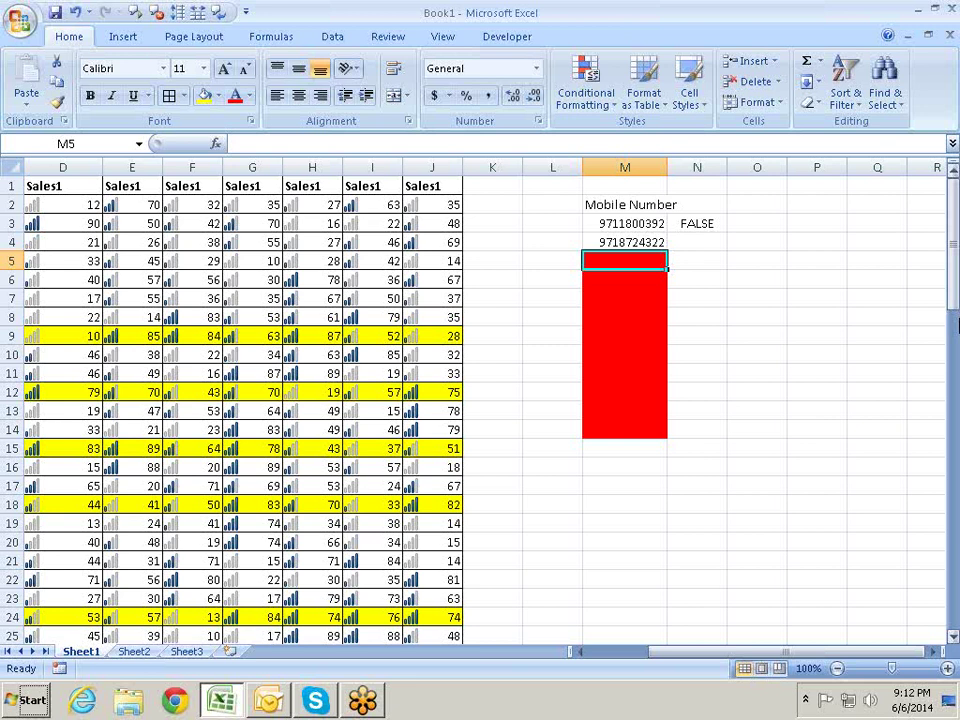
type("45")
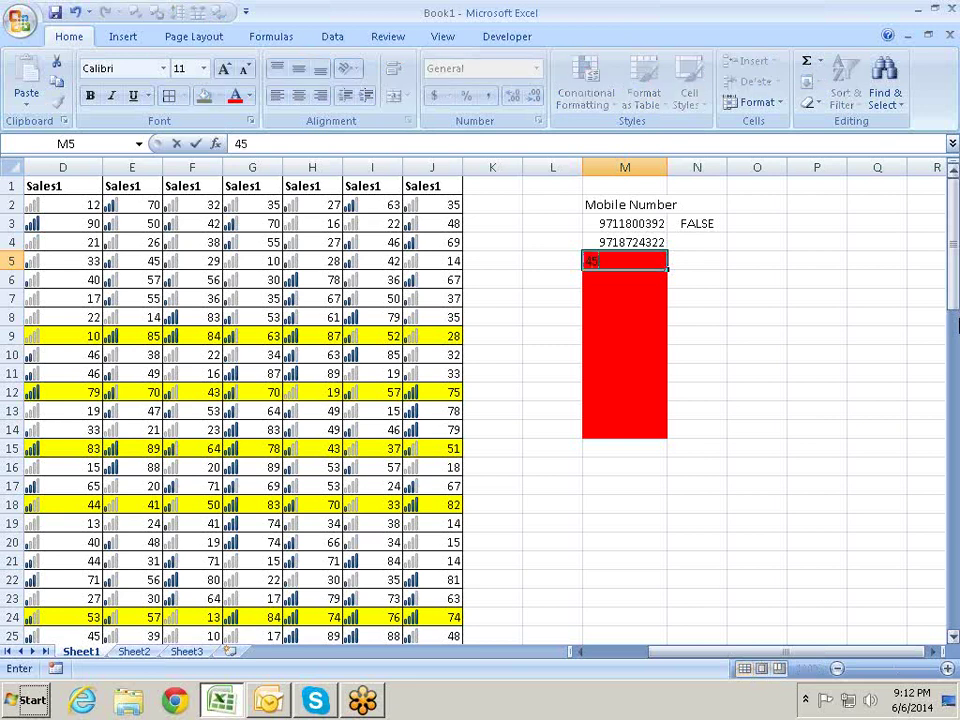
type("654")
key("Return")
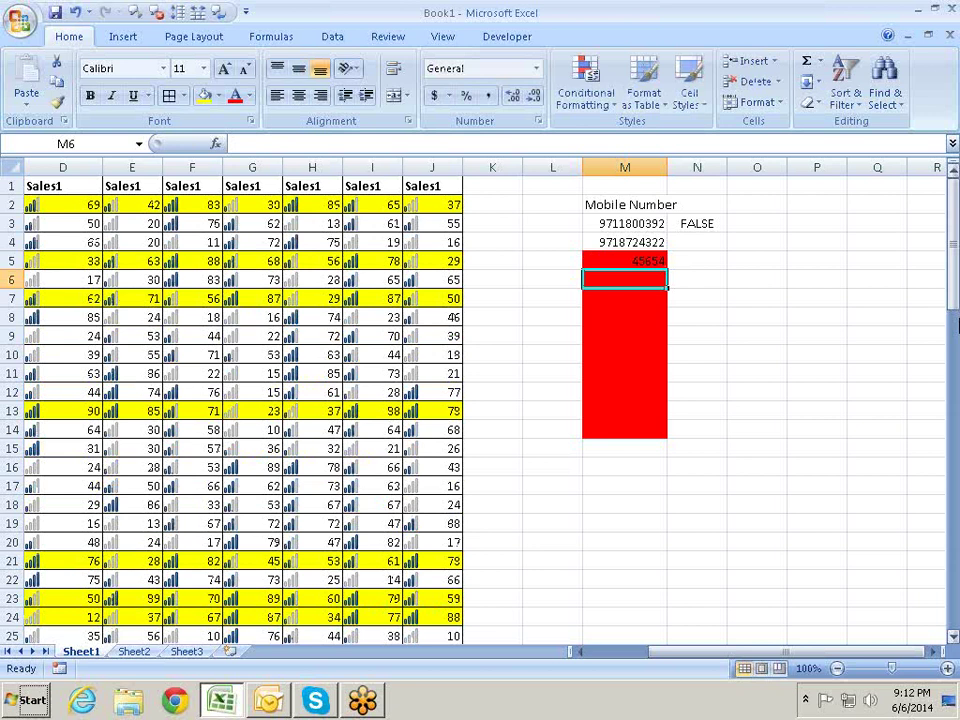
Recalculate, delete the 45654 test entry from M5, and review the red cells.
key("F9")
key("Up")
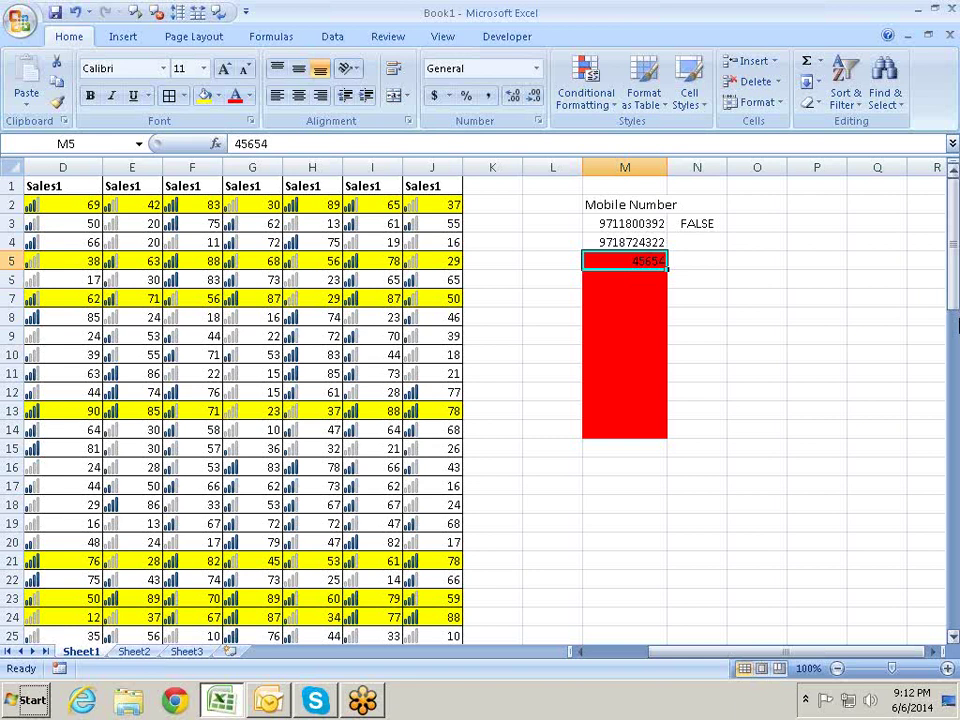
key("Delete")
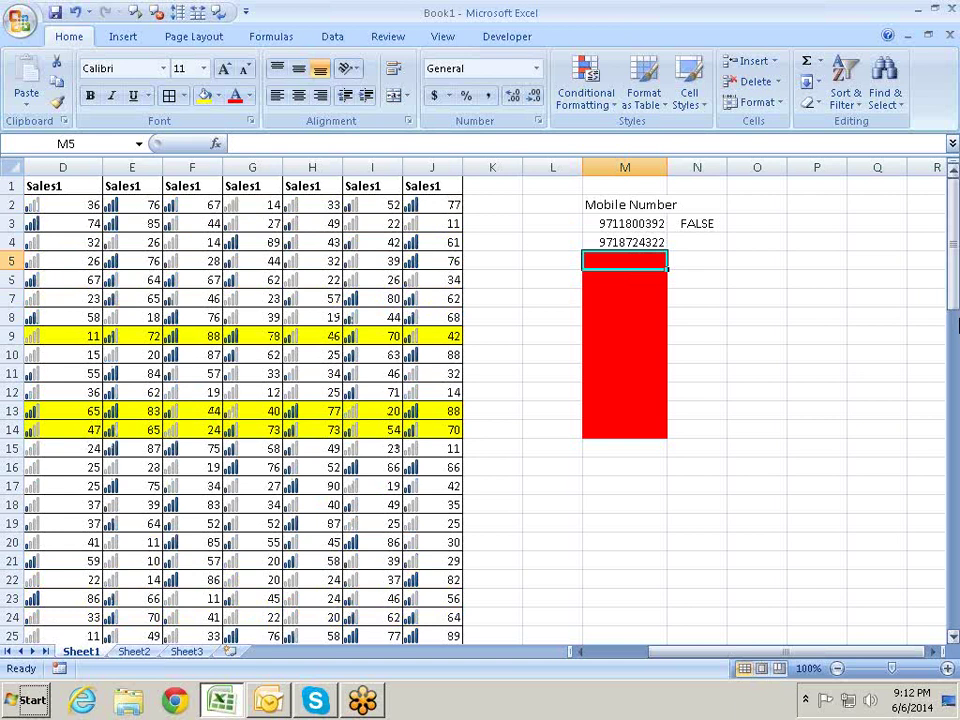
key("Down")
key("Down")
key("Down")
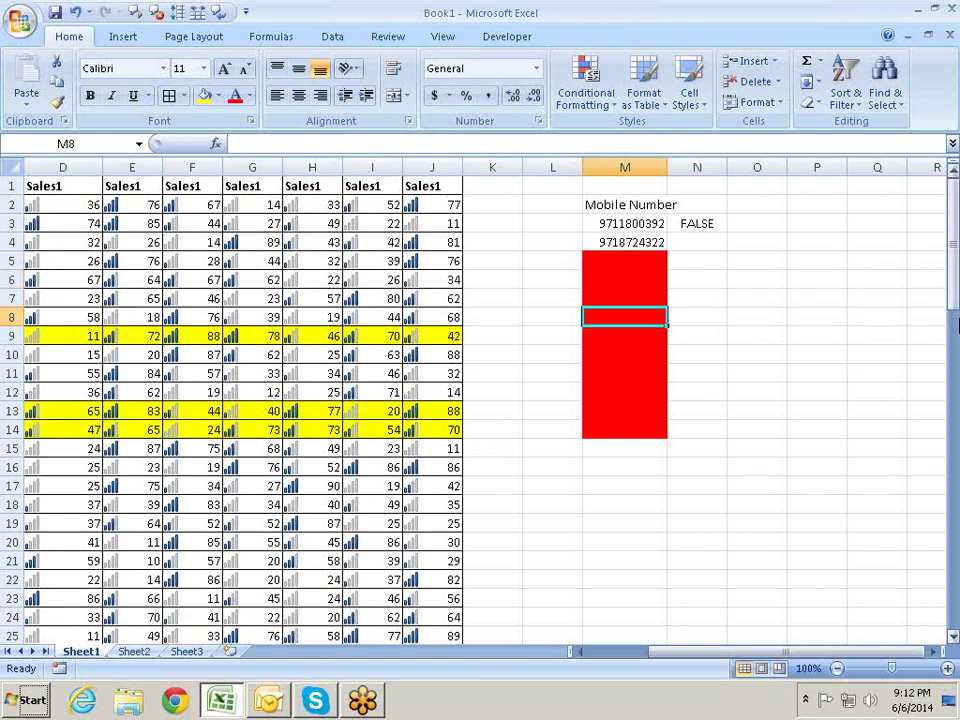
key("Down")
key("Down")
key("Up")
key("Up")
key("Up")
key("Up")
key("Up")
key("Down")
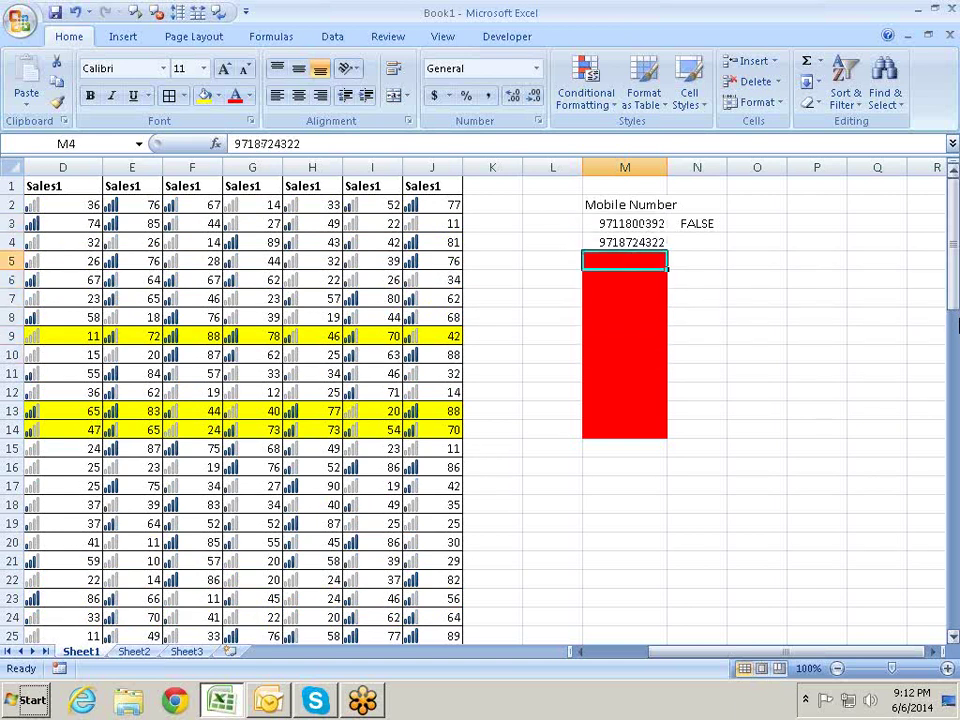
key("Down")
key("Down")
key("Up")
key("Up")
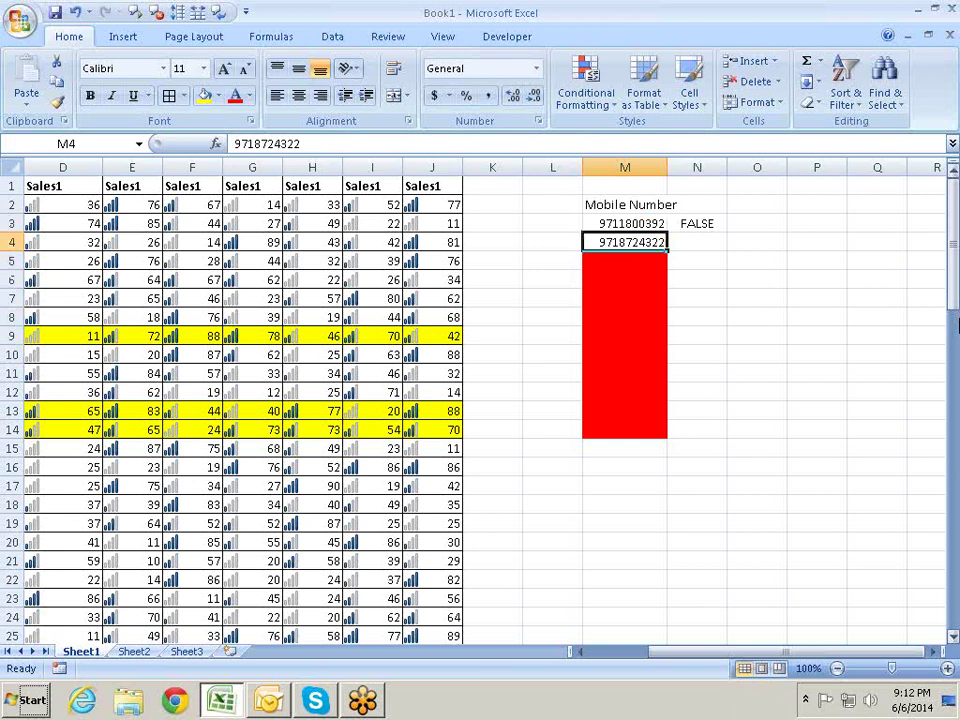
key("Down")
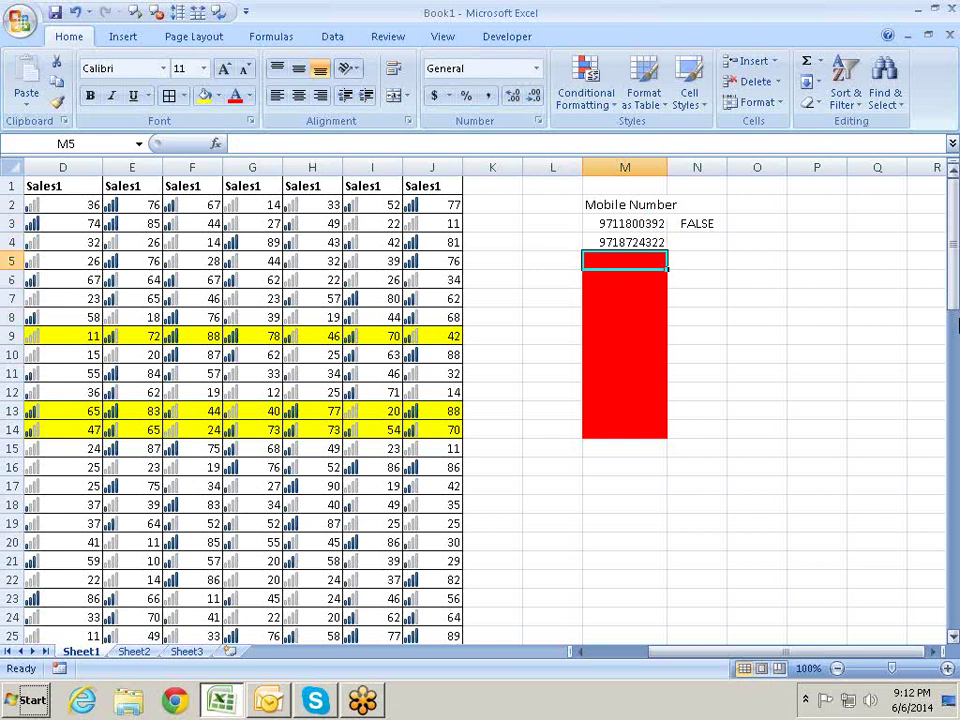
Start a LEN formula in N5, then cancel it unfinished.
key("Right")
type("=")
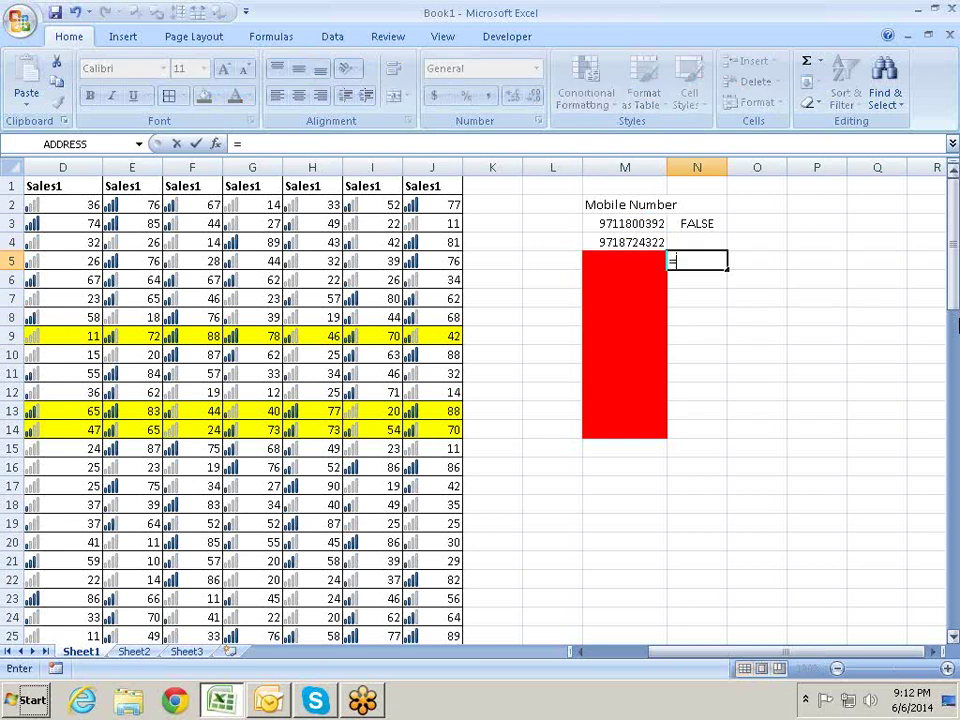
type("len")
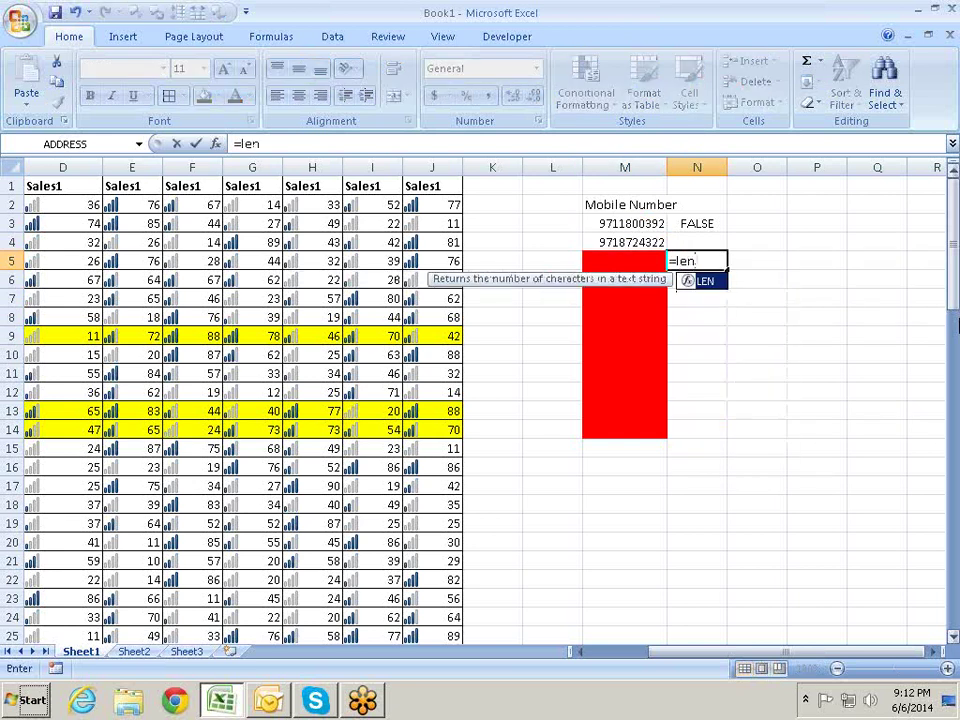
key("Tab")
type(")")
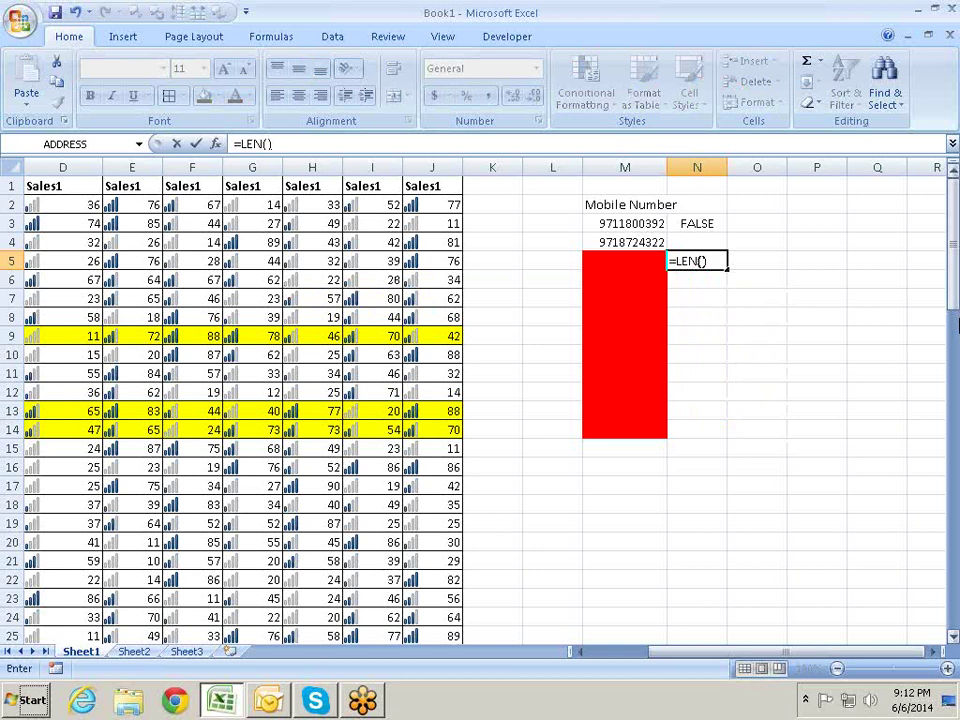
key("Return")
key("Return")
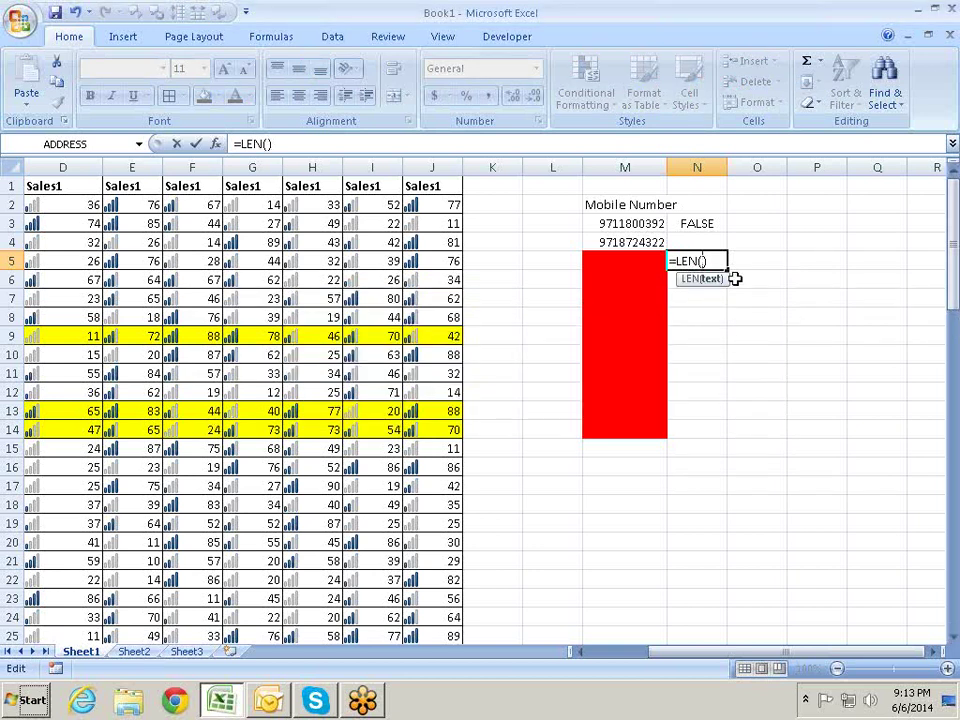
key("Escape")
left_click(660, 257)
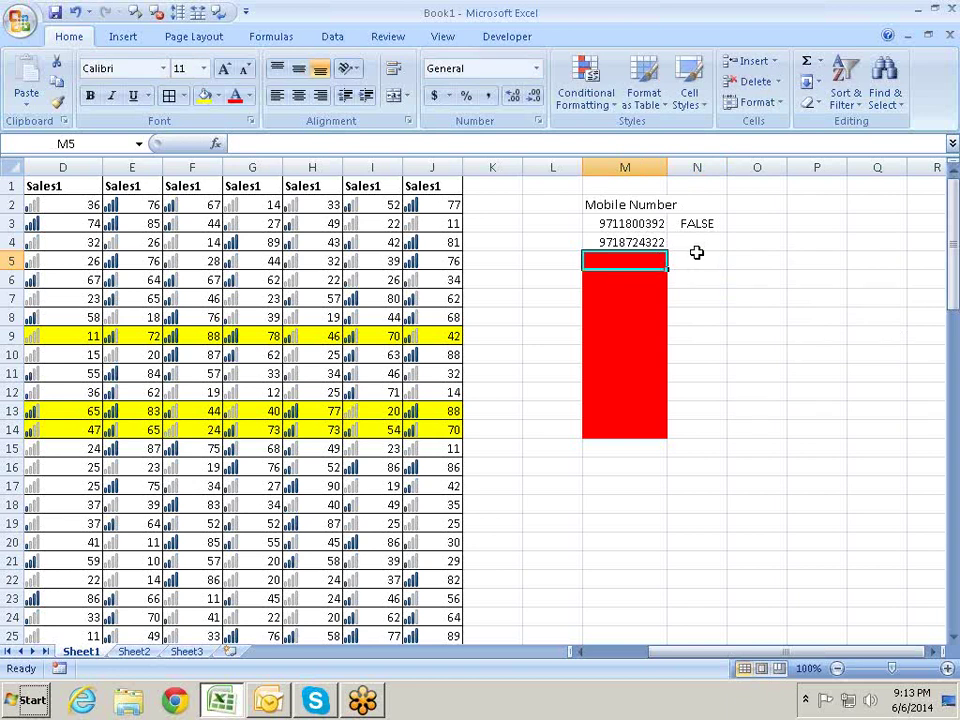
key("Up")
key("Up")
key("Down")
Fill N3's =LEN(M3)<>10 check down through N14.
left_click(698, 257)
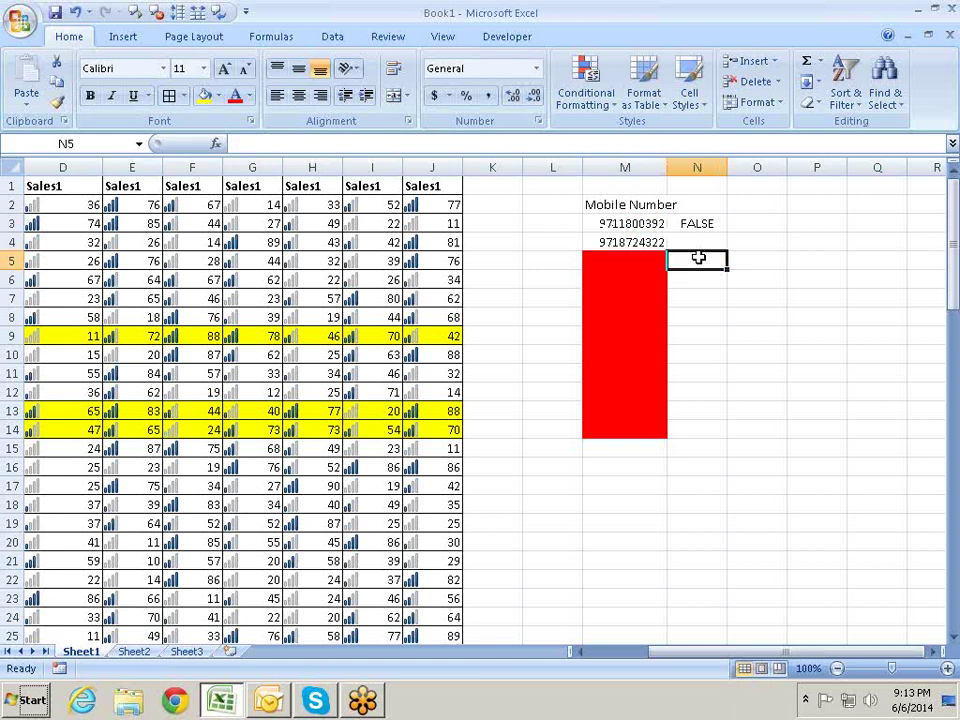
type("=")
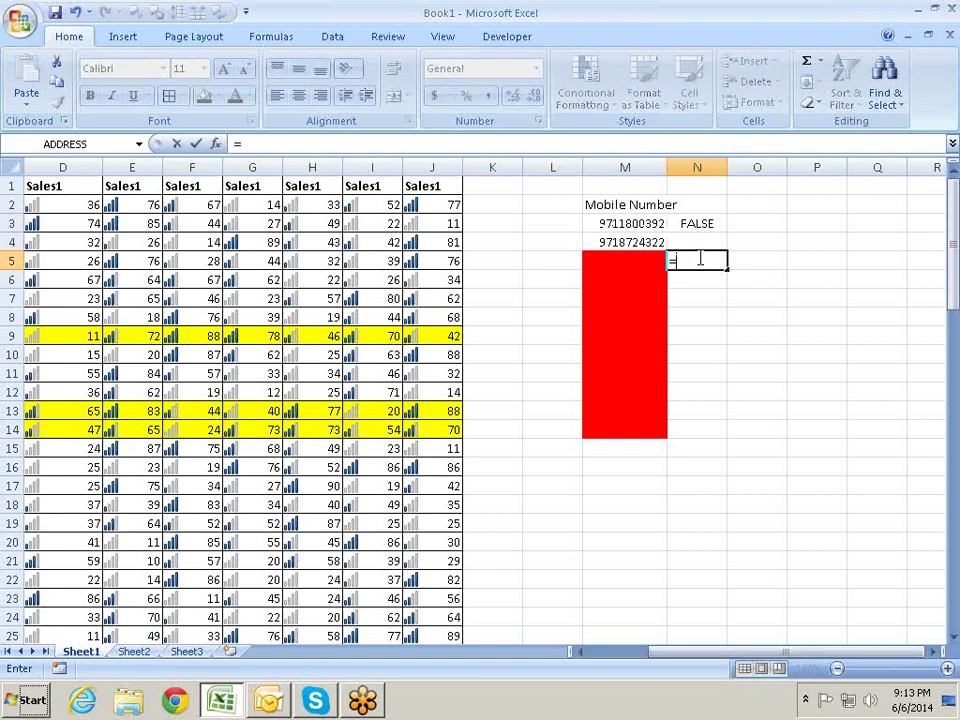
type("te")
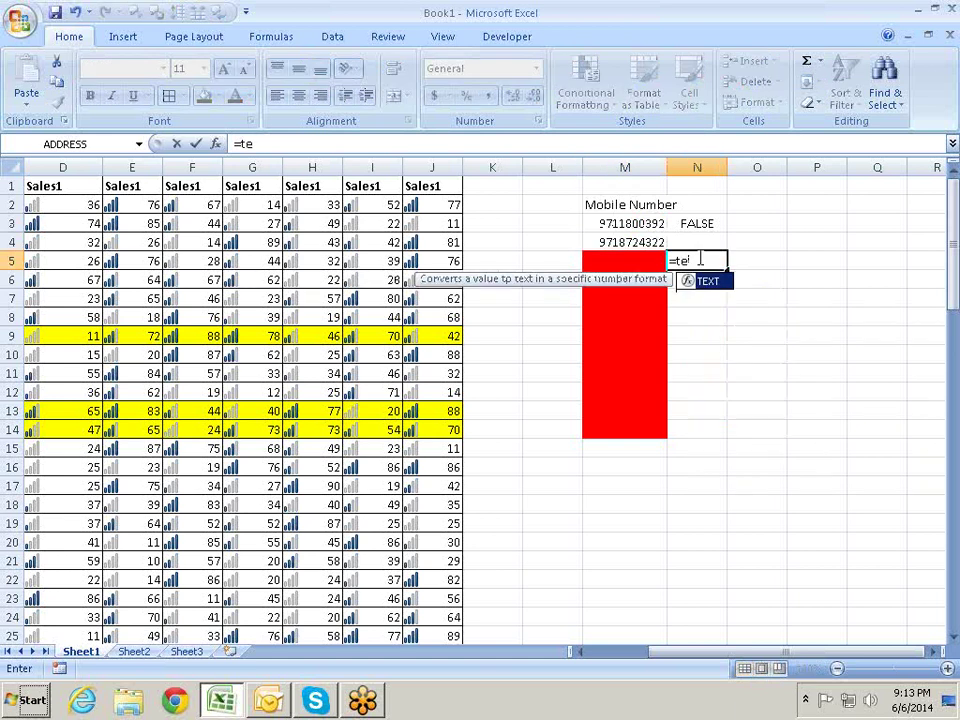
key("BackSpace")
key("BackSpace")
key("BackSpace")
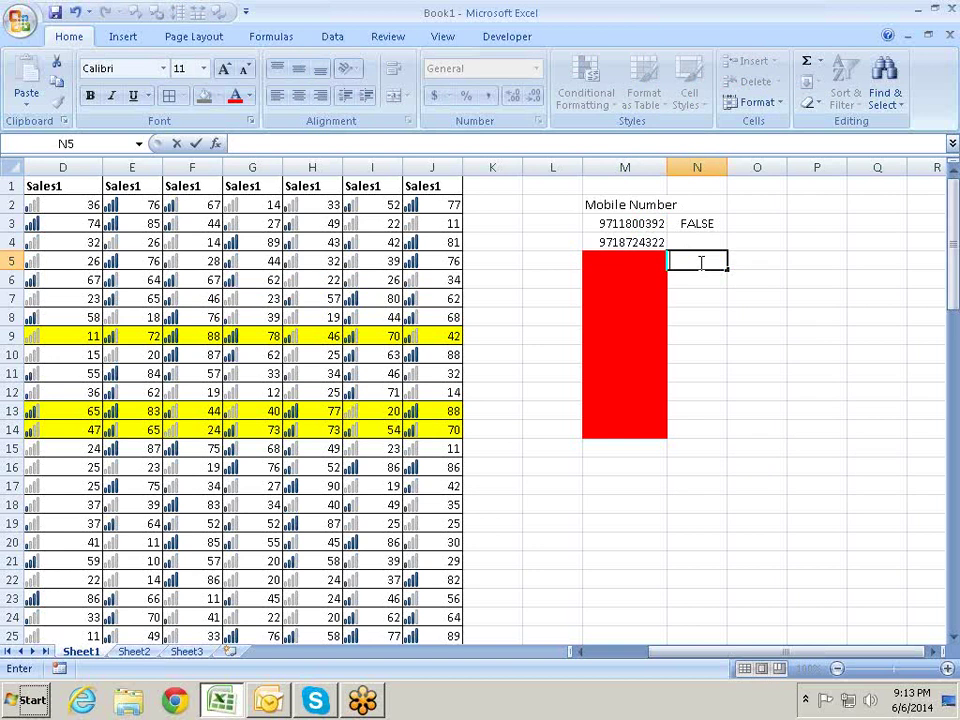
type("=le")
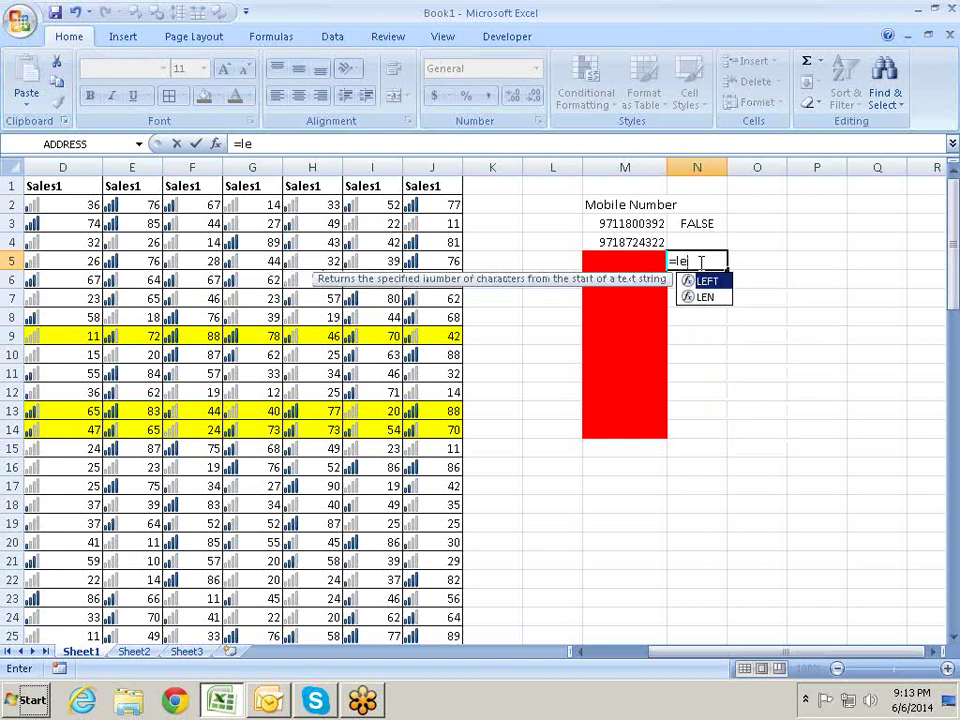
type("n")
key("Tab")
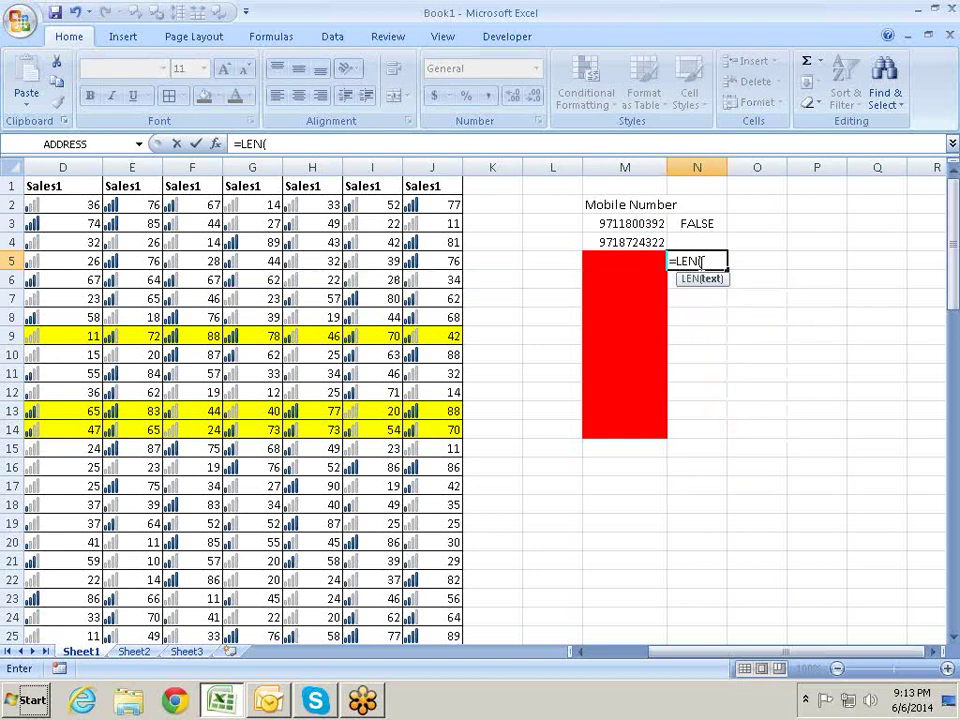
key("Escape")
key("Up")
key("Up")
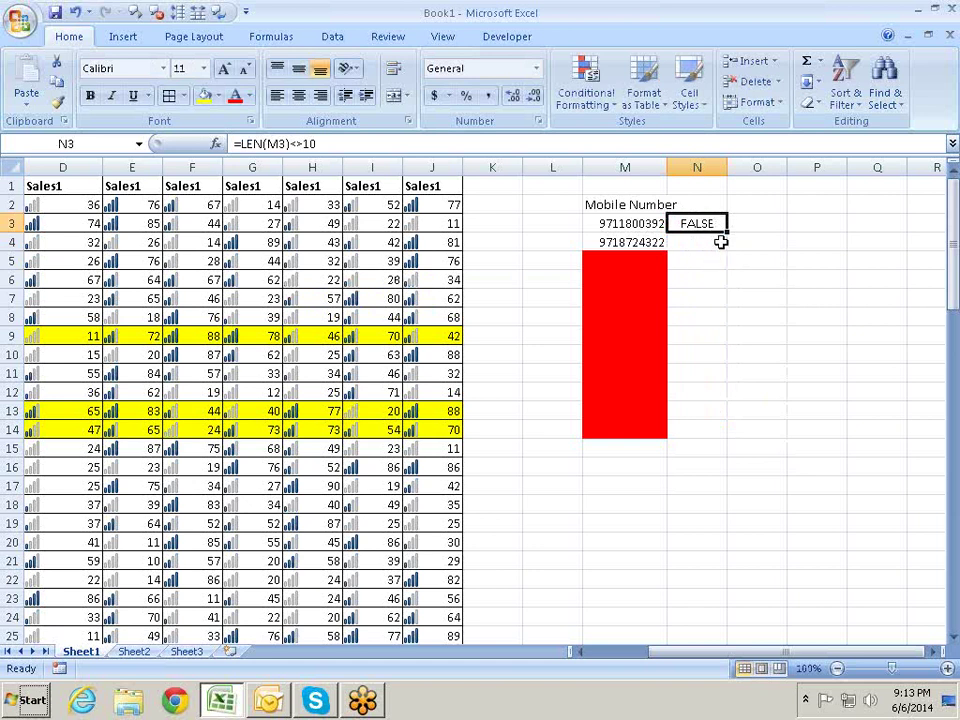
mouse_move(727, 232)
left_mouse_down()
mouse_move(746, 452)
mouse_move(696, 437)
left_mouse_up()
left_click(718, 283)
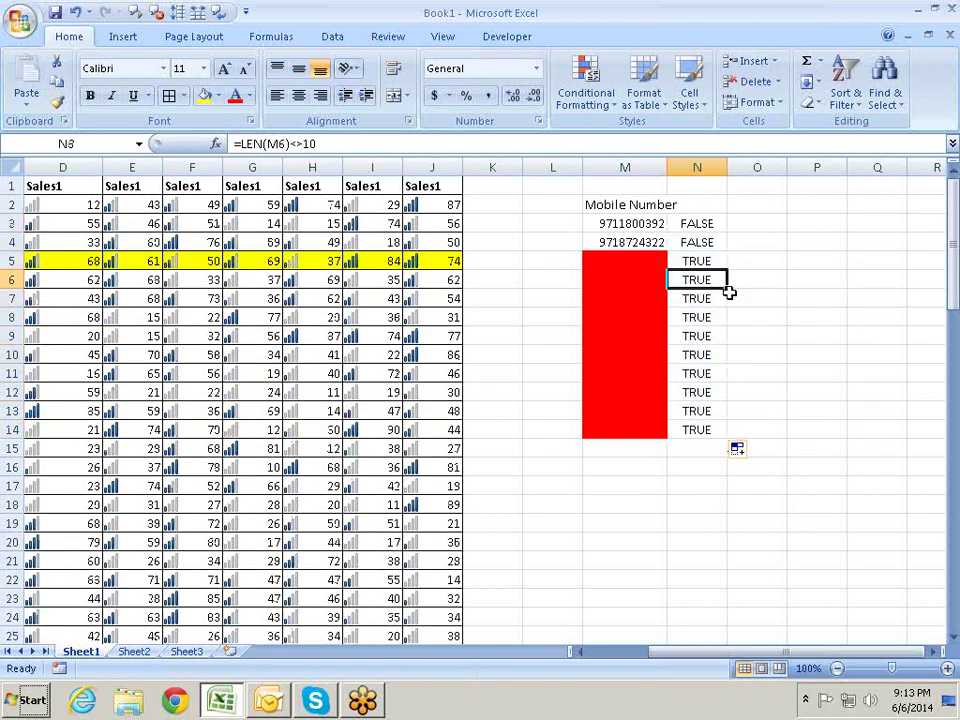
left_click(742, 227)
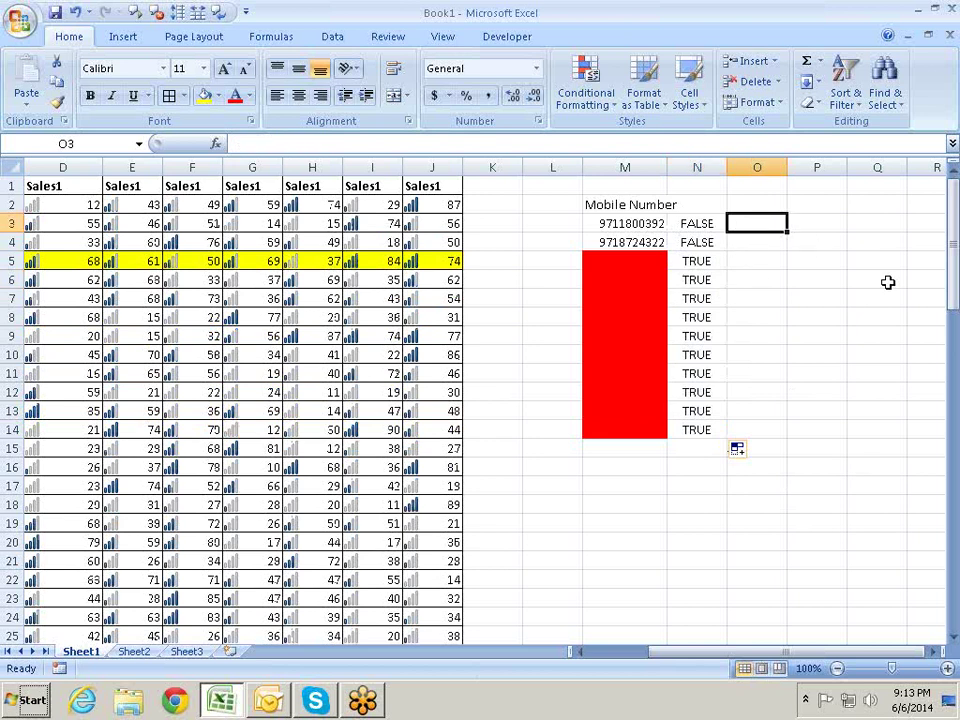
Enter =LEN(M3)<>0 in O3.
type("=len")
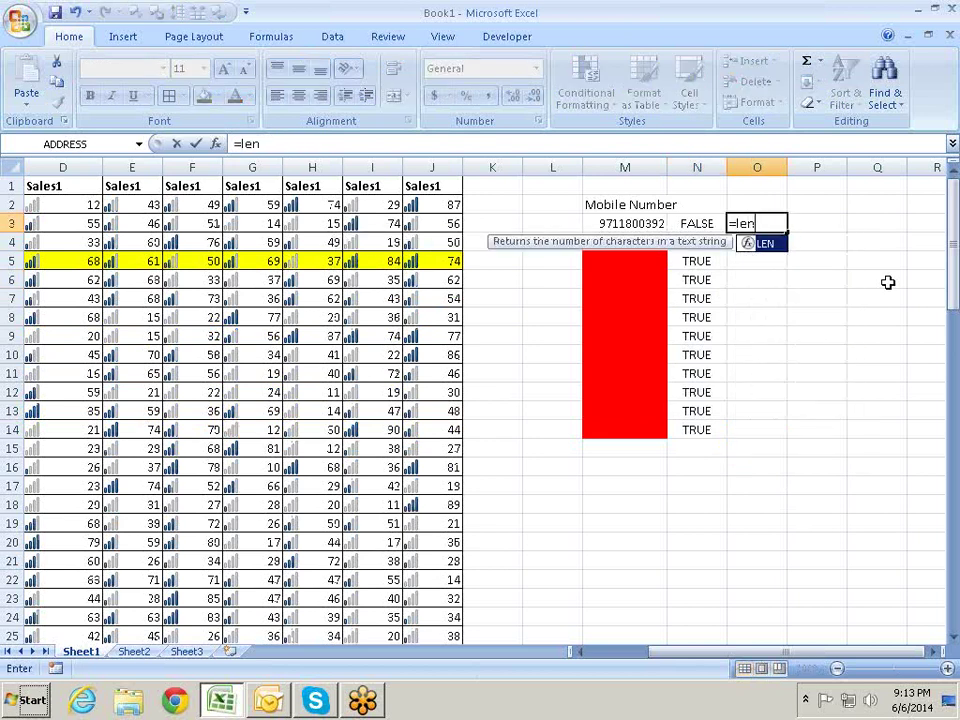
key("Tab")
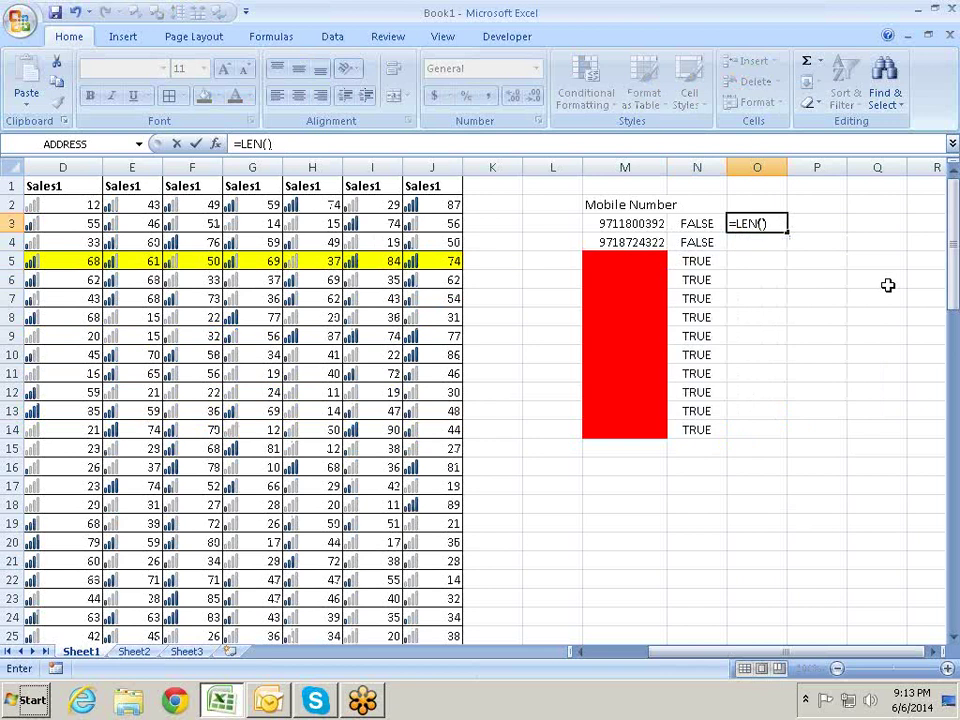
key("BackSpace")
left_click(615, 224)
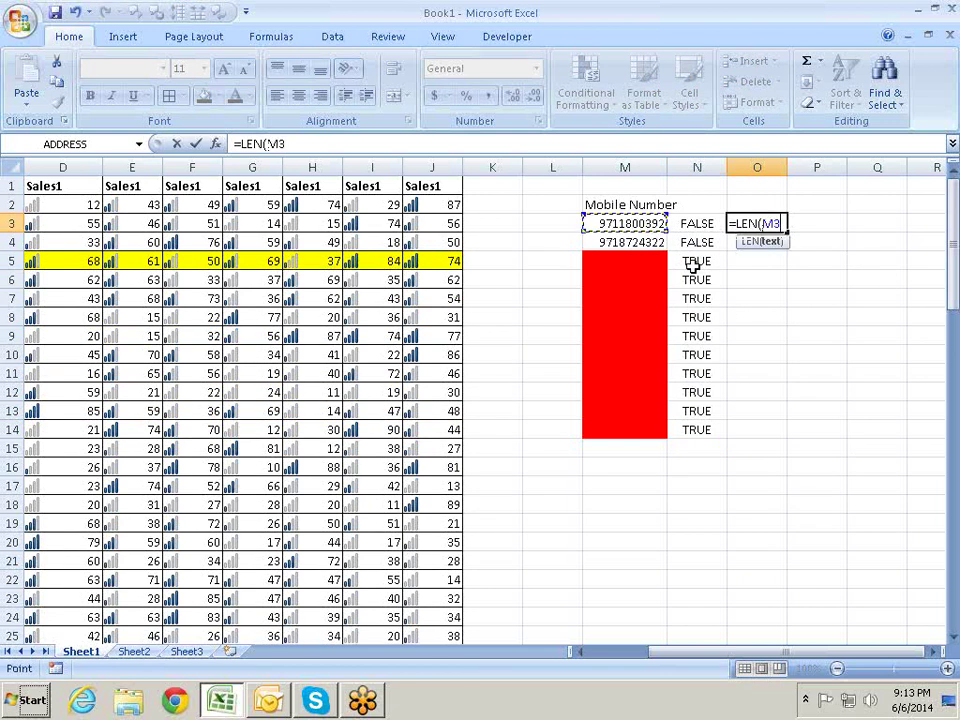
type(")")
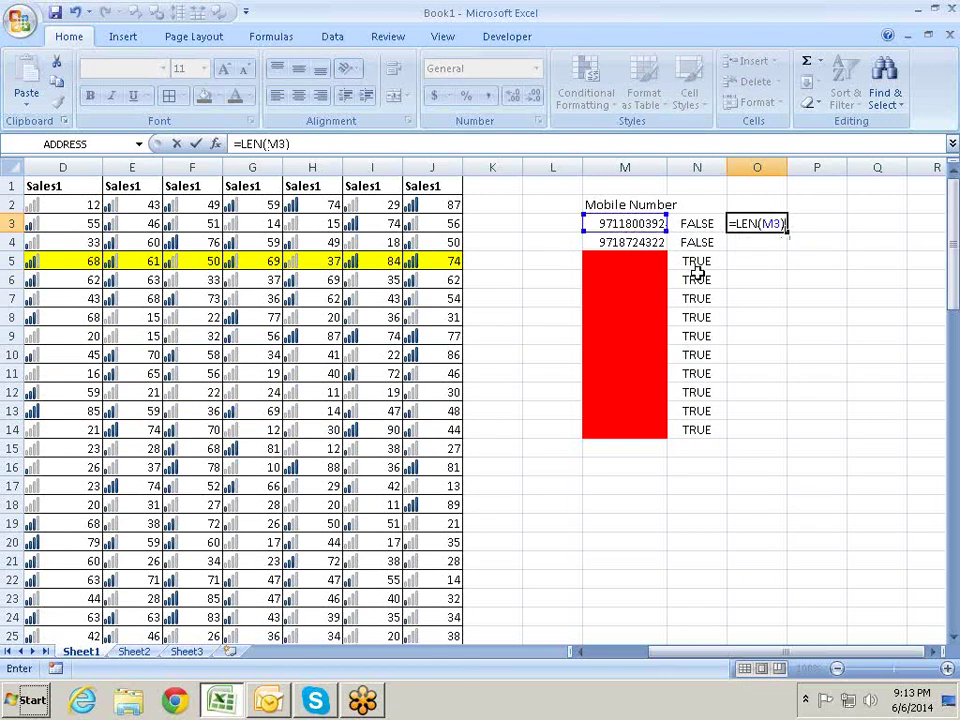
type("<>")
type("10")
key("Return")
Fill O3's check down to O14 and review the O3 and N3 formulas.
left_click(765, 221)
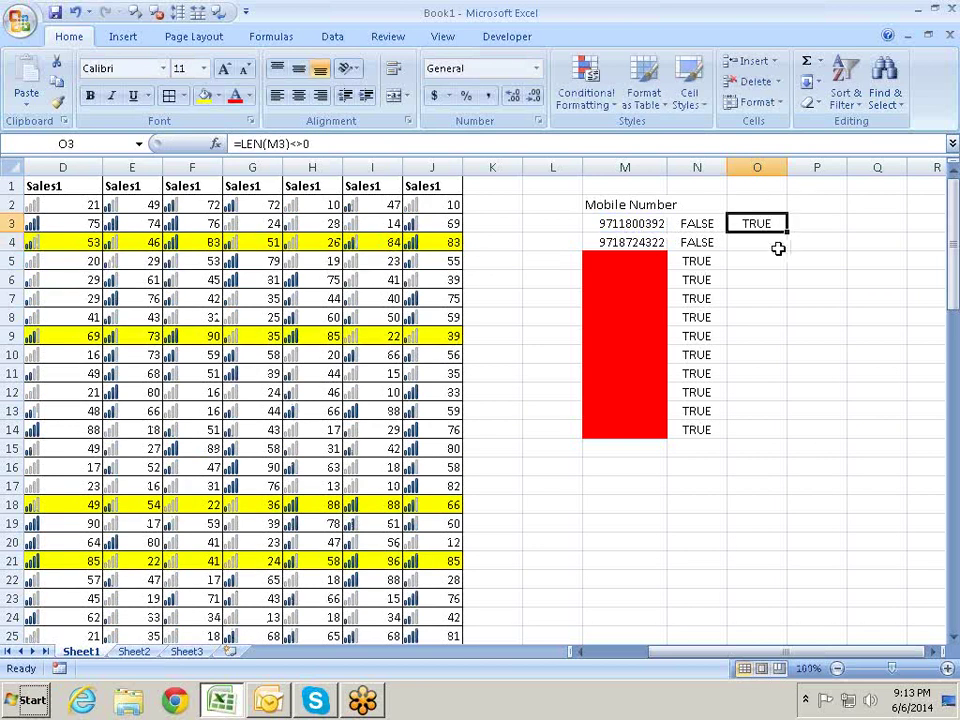
mouse_move(787, 232)
left_mouse_down()
mouse_move(816, 428)
mouse_move(800, 439)
left_mouse_up()
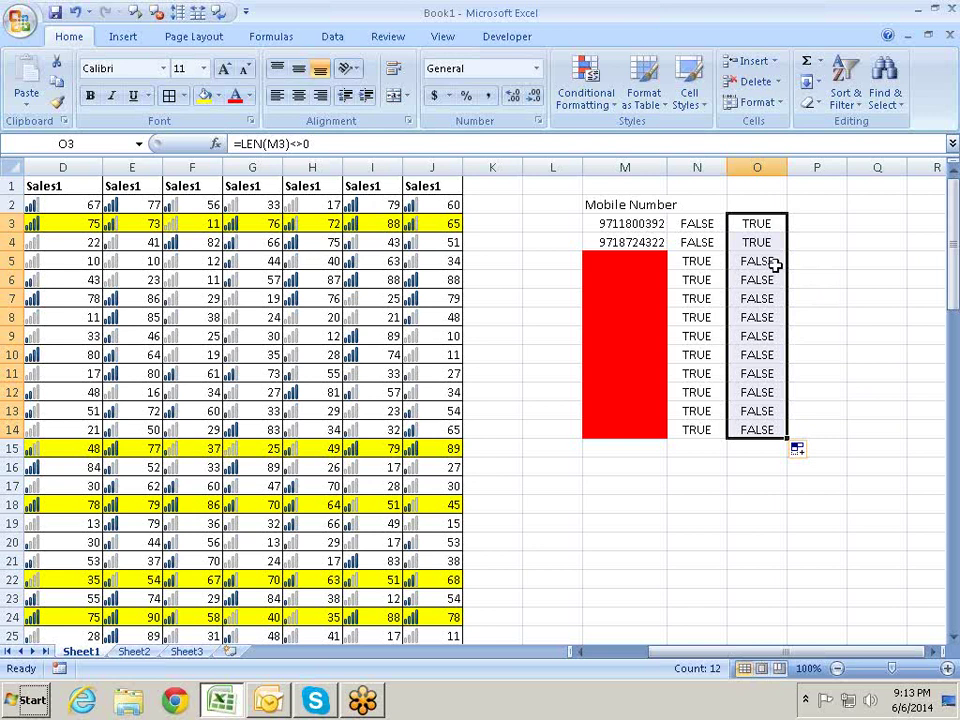
left_click(775, 263)
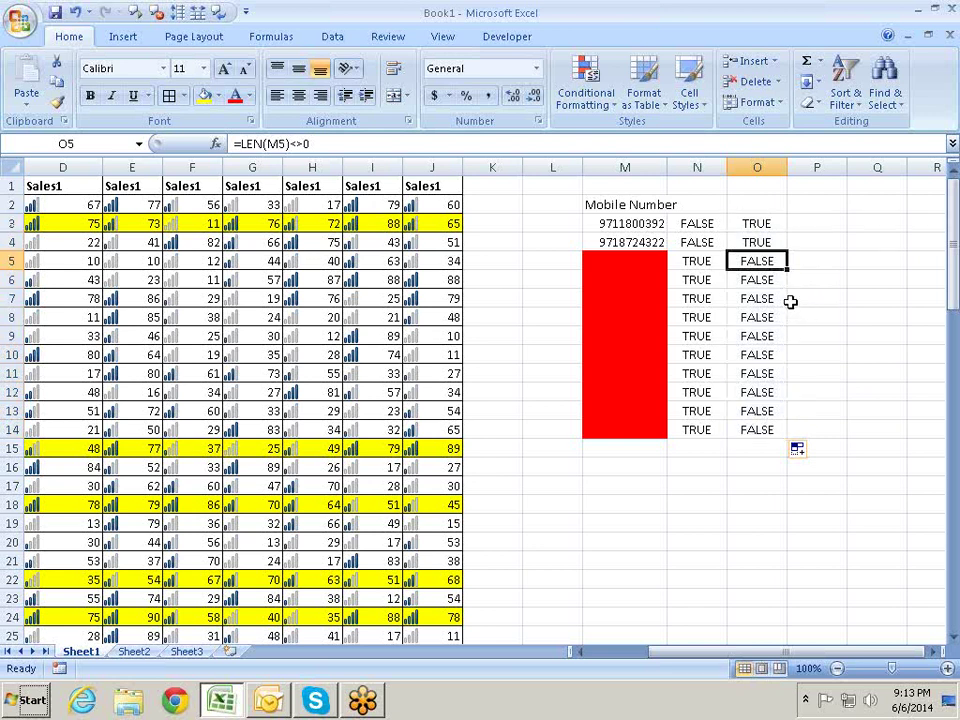
left_click(708, 261)
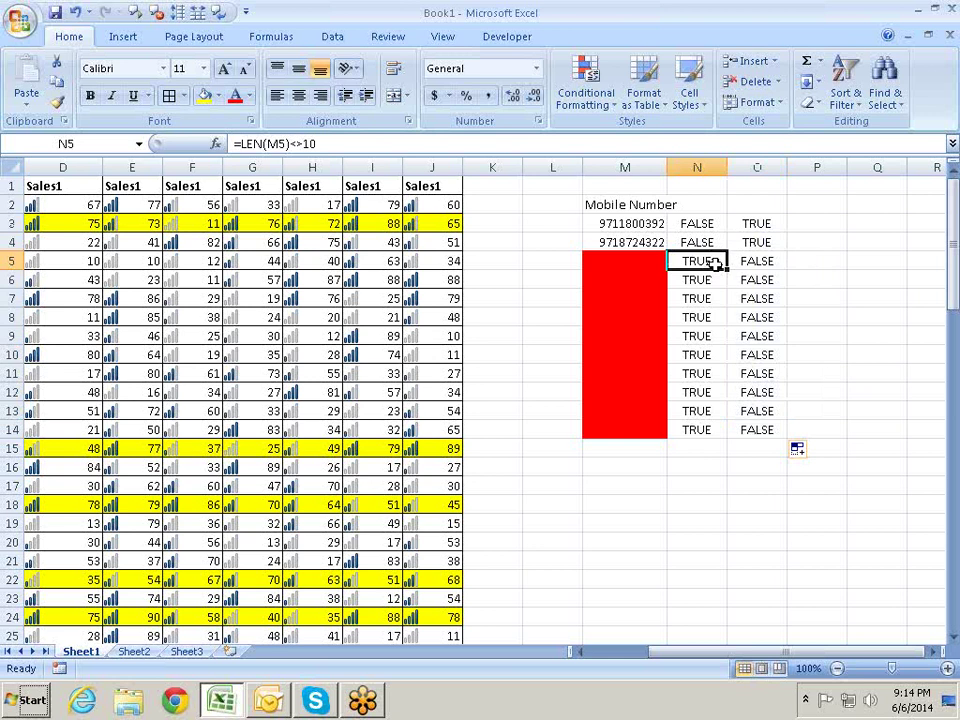
left_click(767, 222)
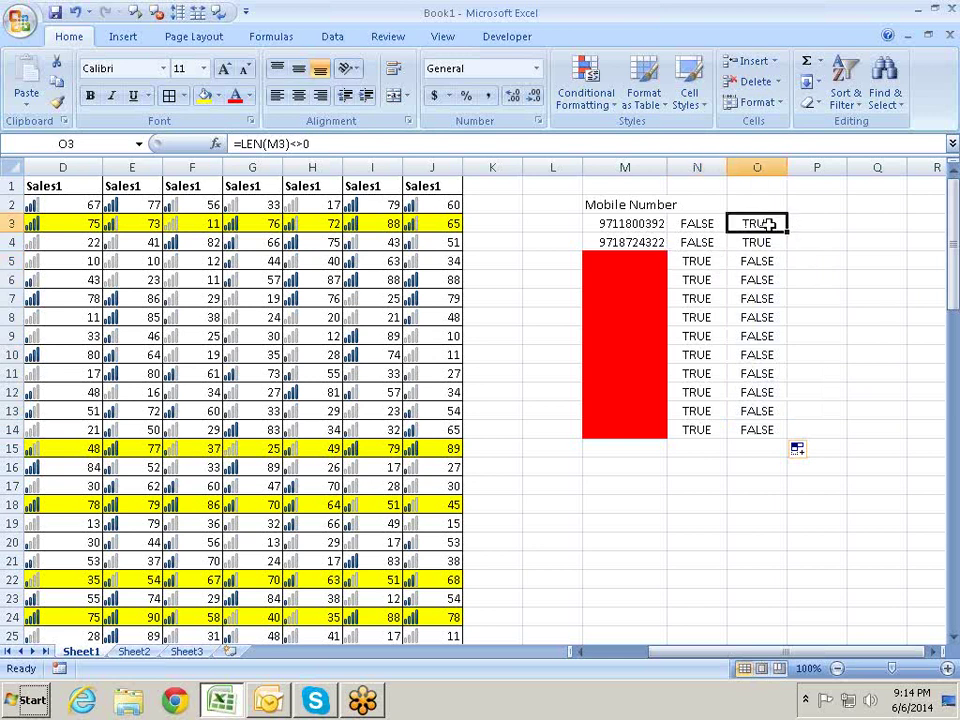
double_click(784, 226)
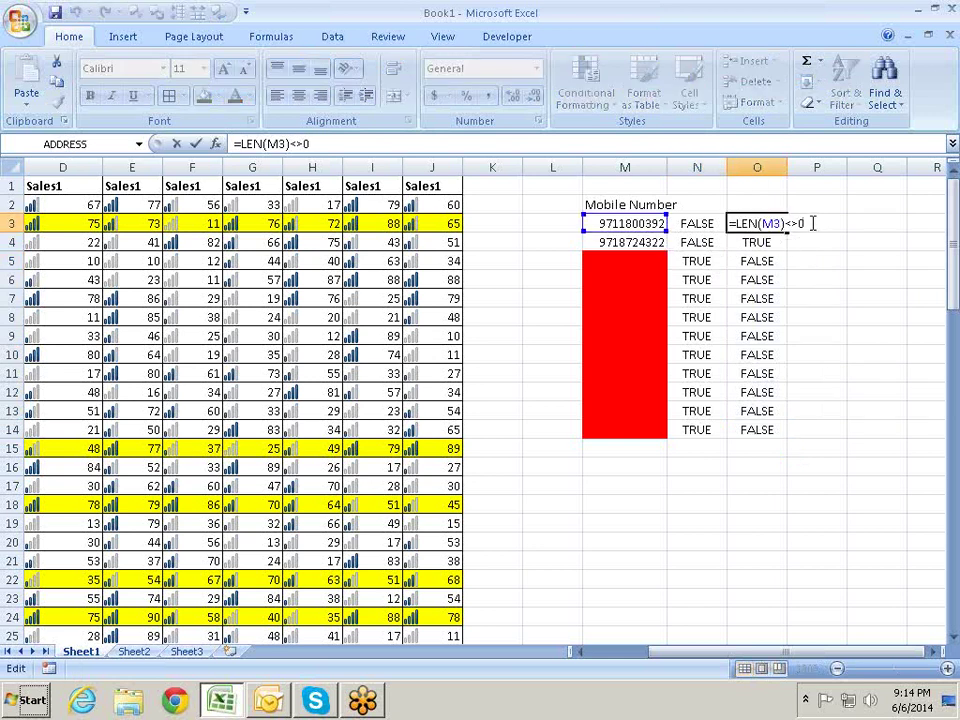
left_click_drag(745, 215, 731, 222)
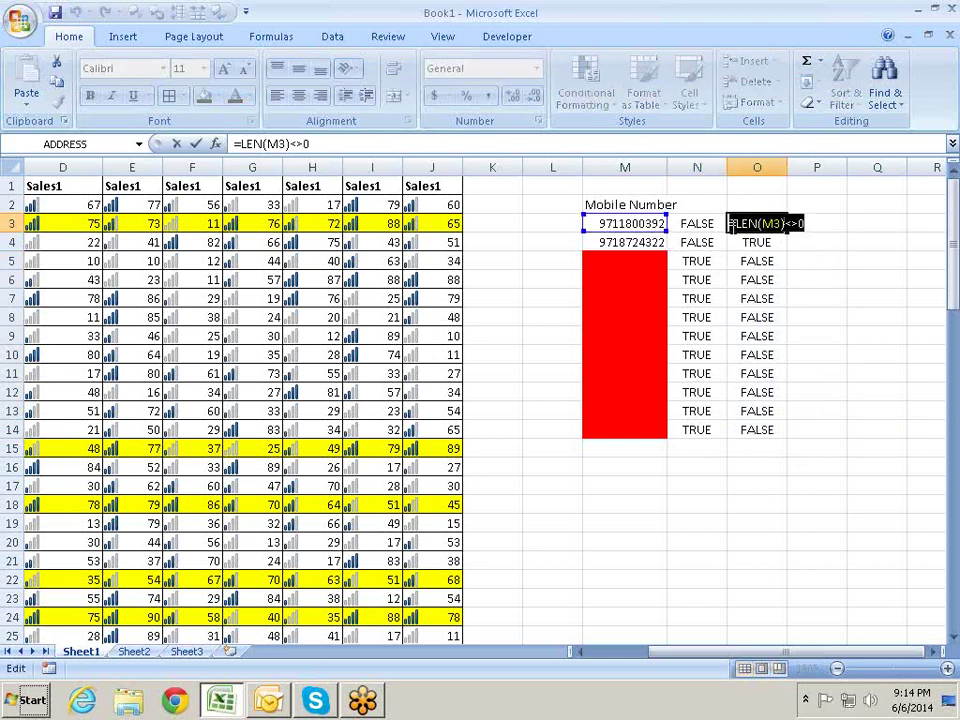
key("Escape")
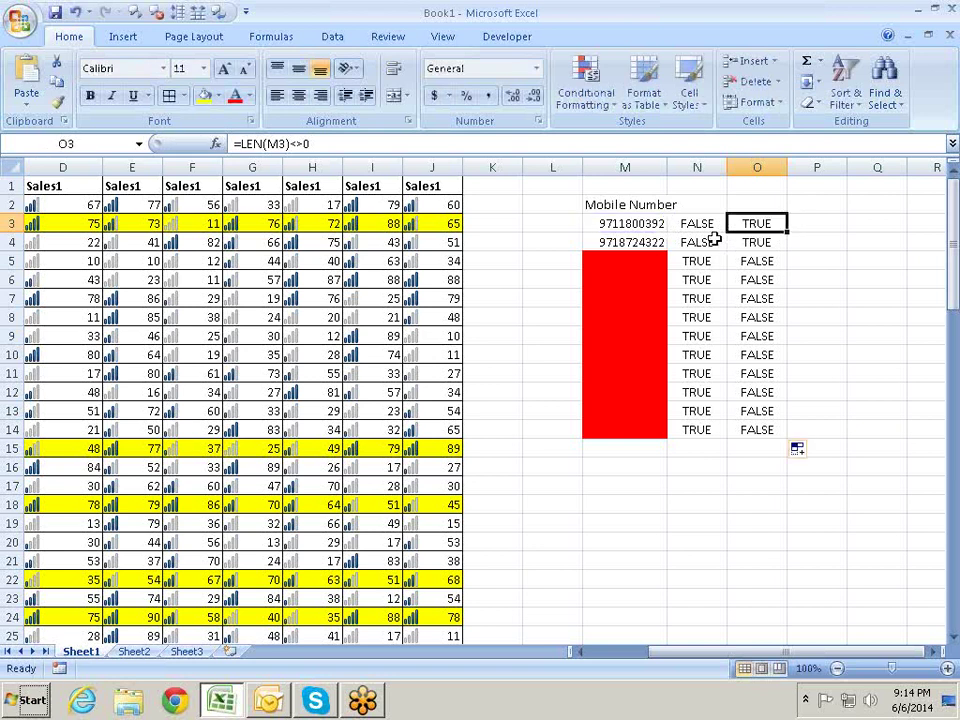
left_click(705, 224)
double_click(700, 224)
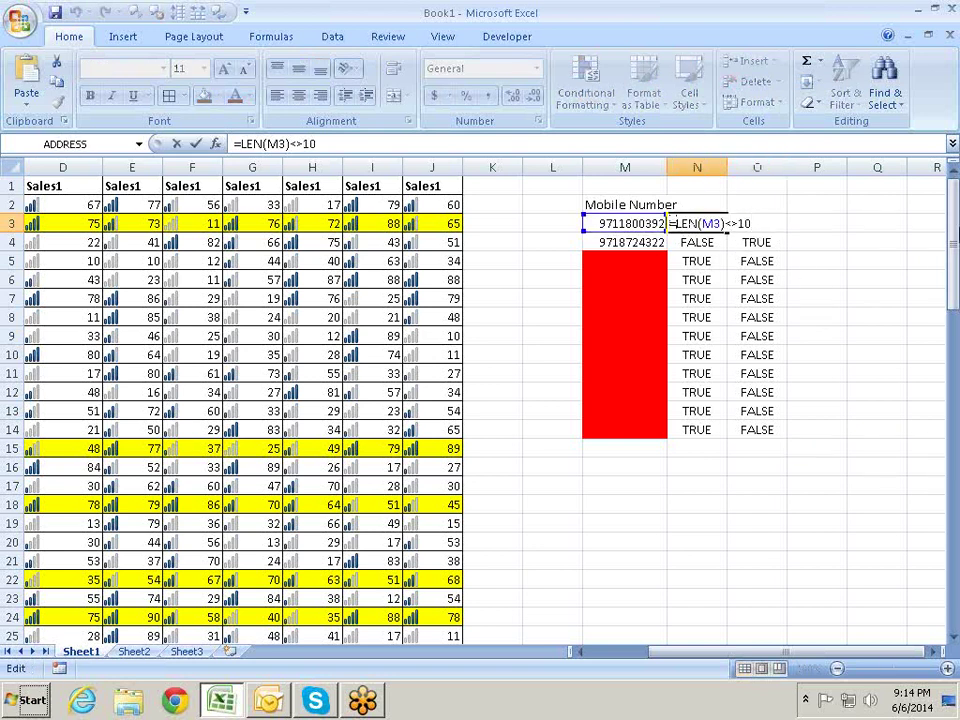
type("and")
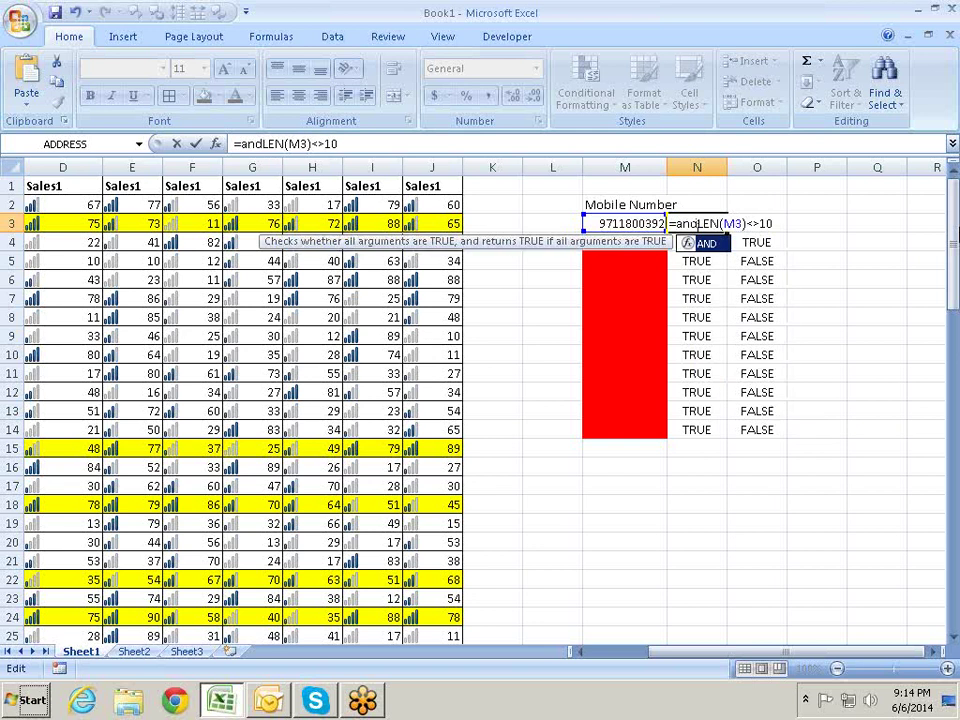
type("(")
key("End")
type(",")
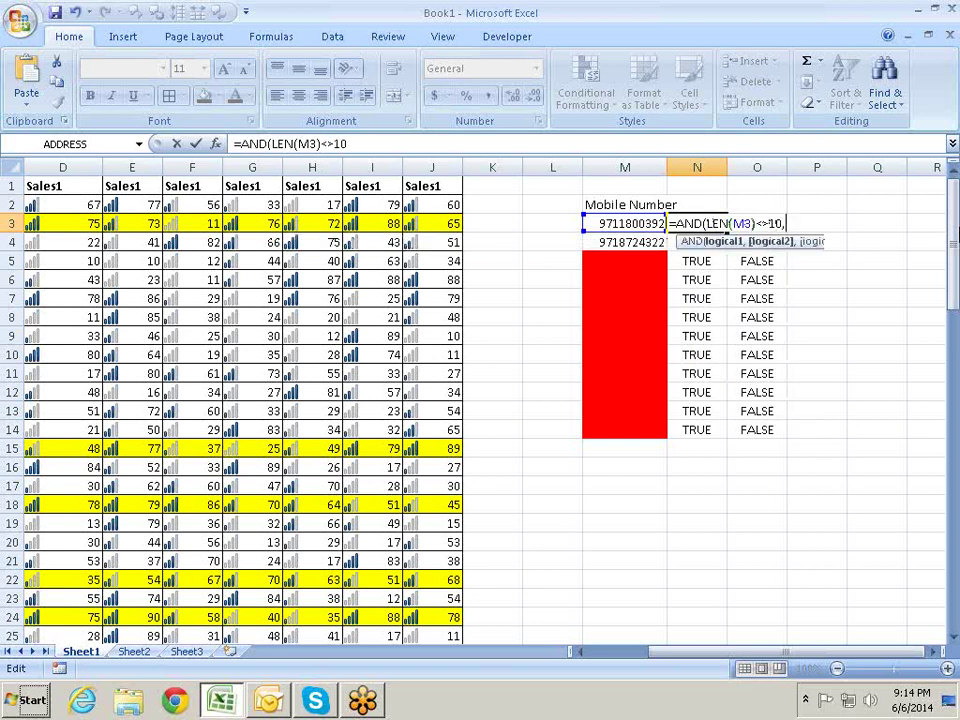
type("LEN(M3)<>0")
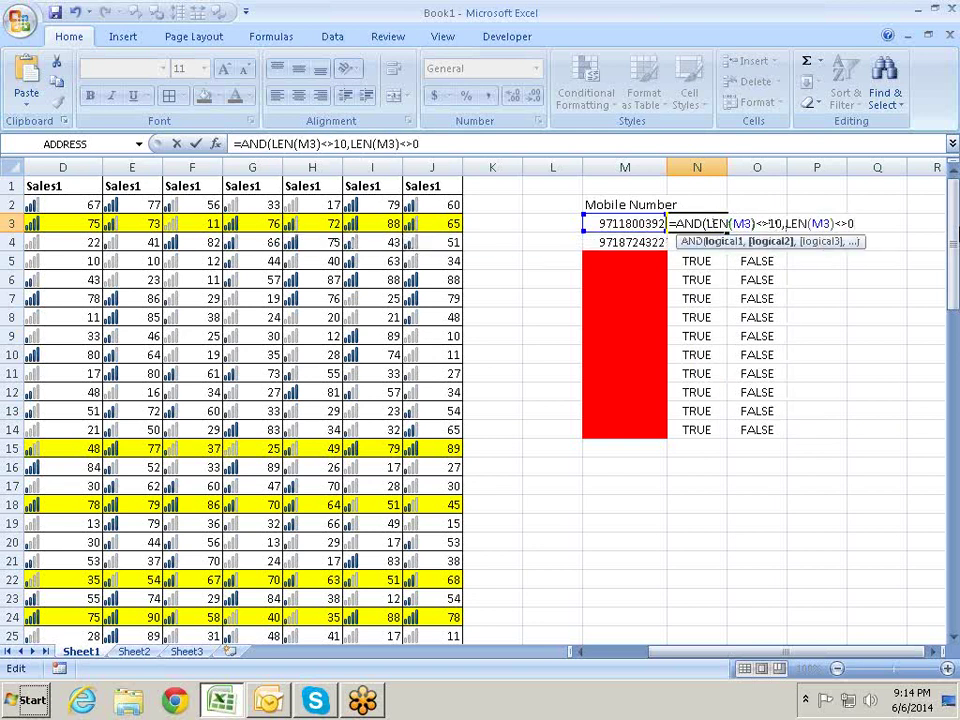
key("Return")
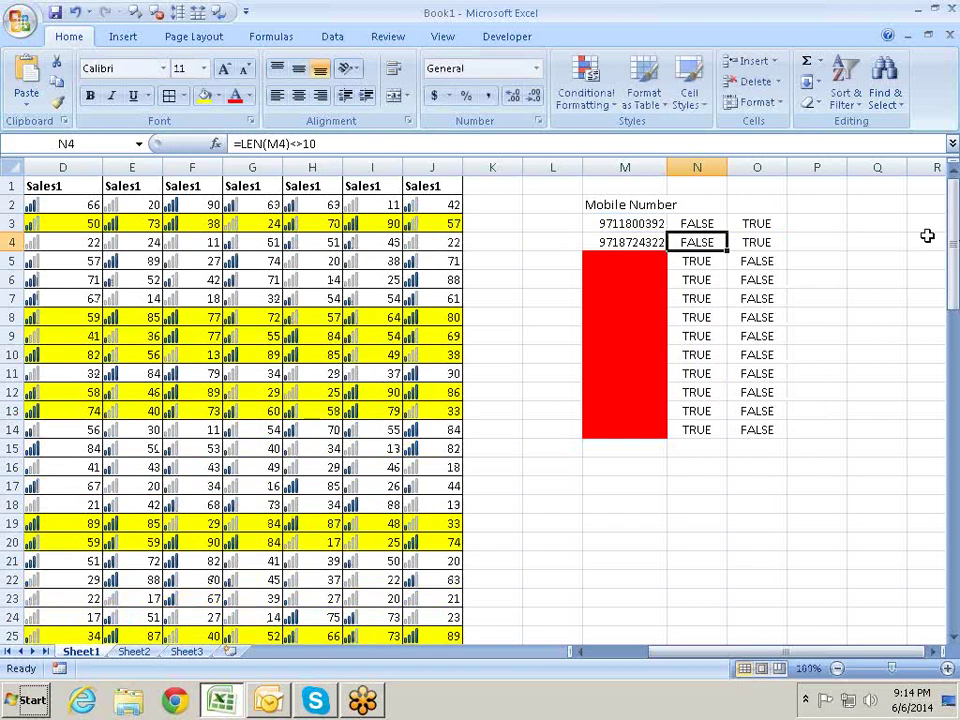
left_click(698, 222)
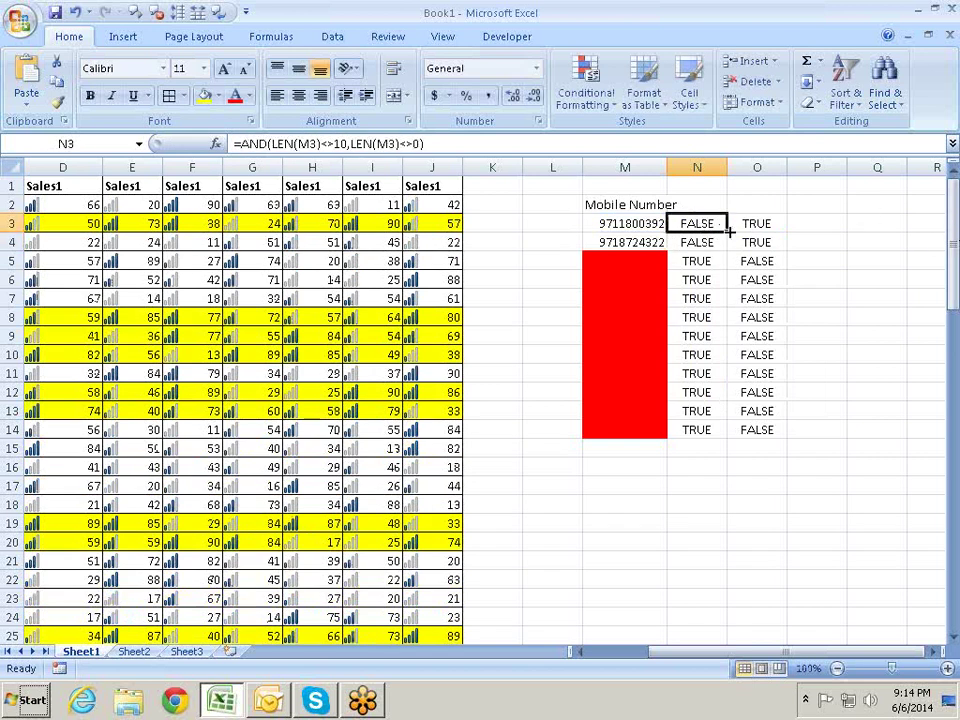
mouse_move(727, 232)
left_mouse_down()
mouse_move(720, 376)
mouse_move(705, 446)
left_mouse_up()
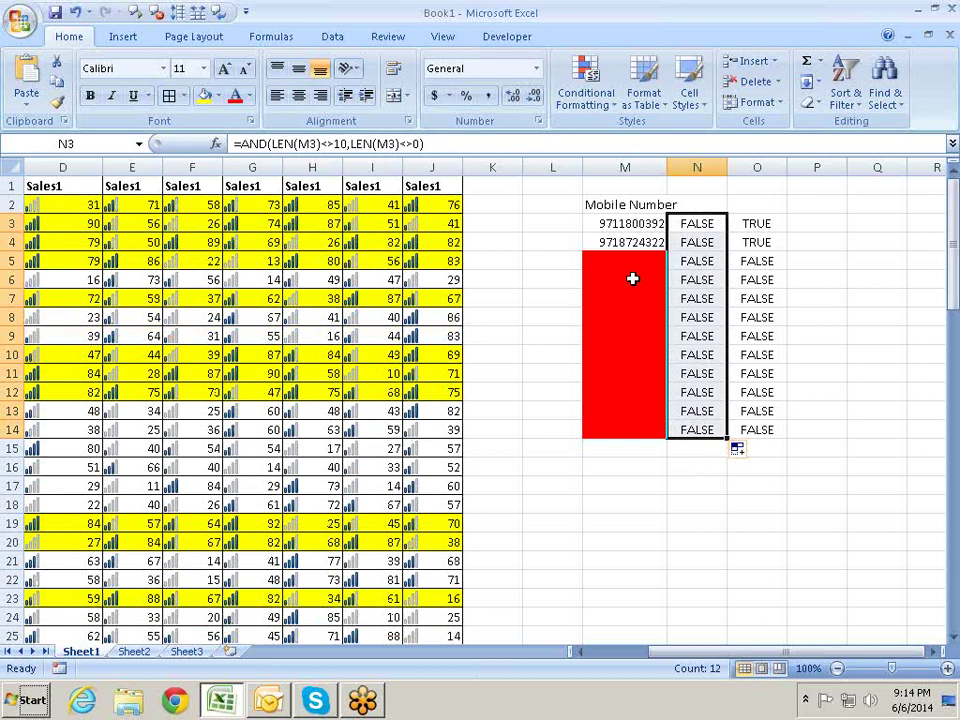
left_click(707, 224)
left_click_drag(462, 145, 234, 144)
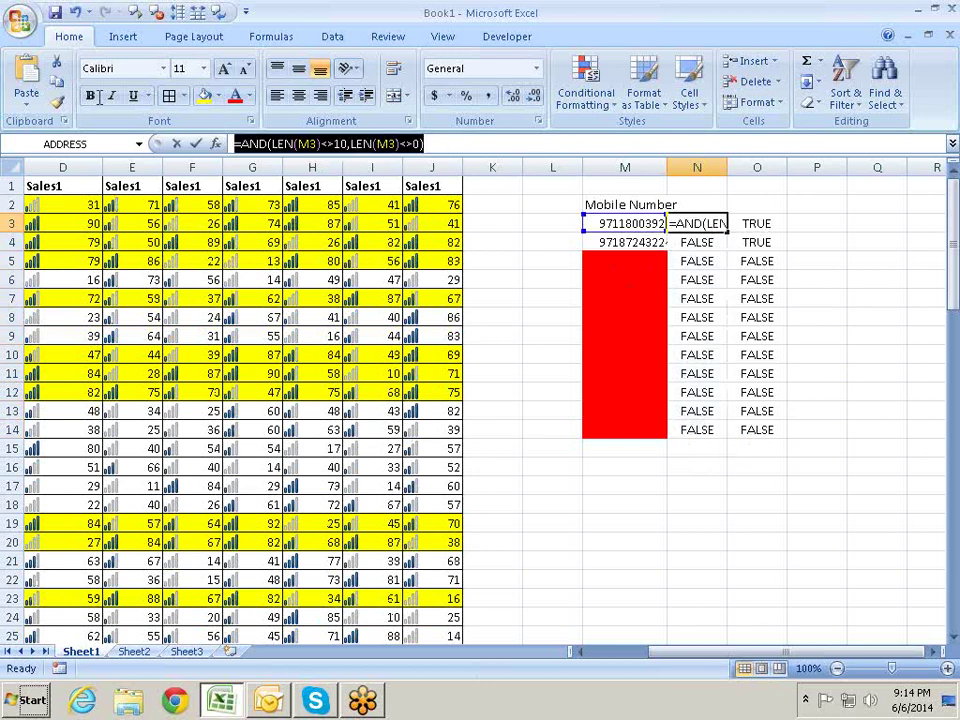
key("Escape")
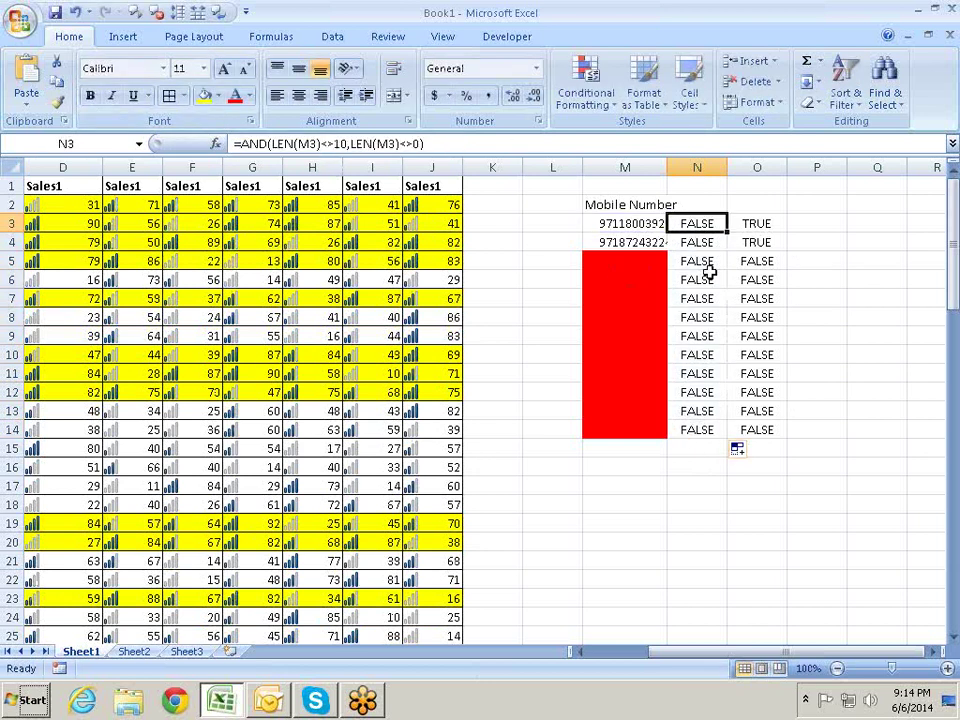
left_click(653, 259)
type("125")
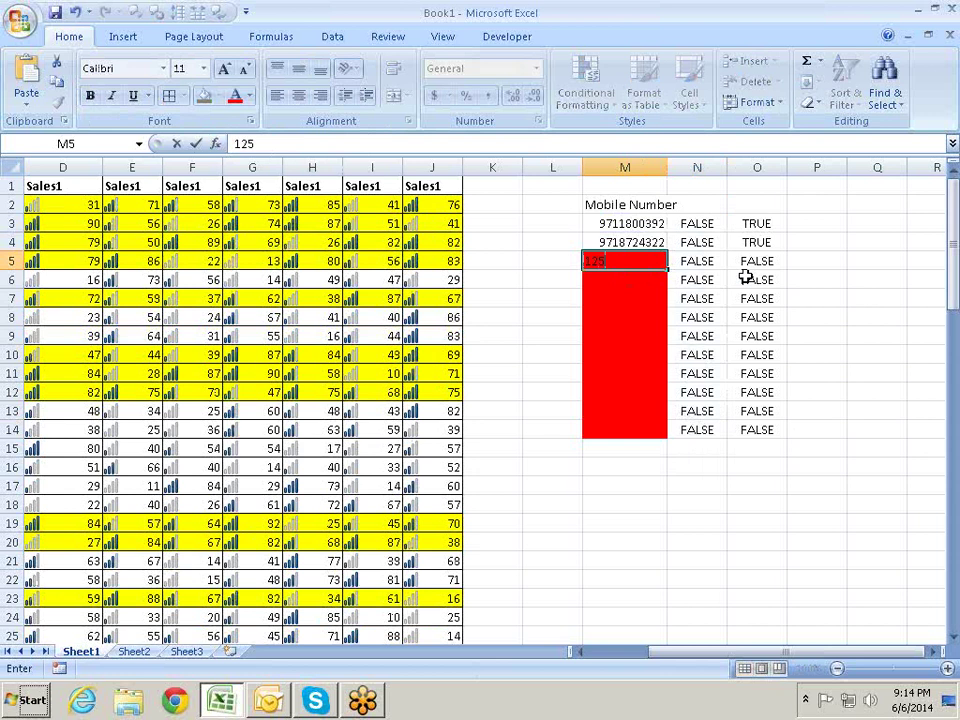
key("Return")
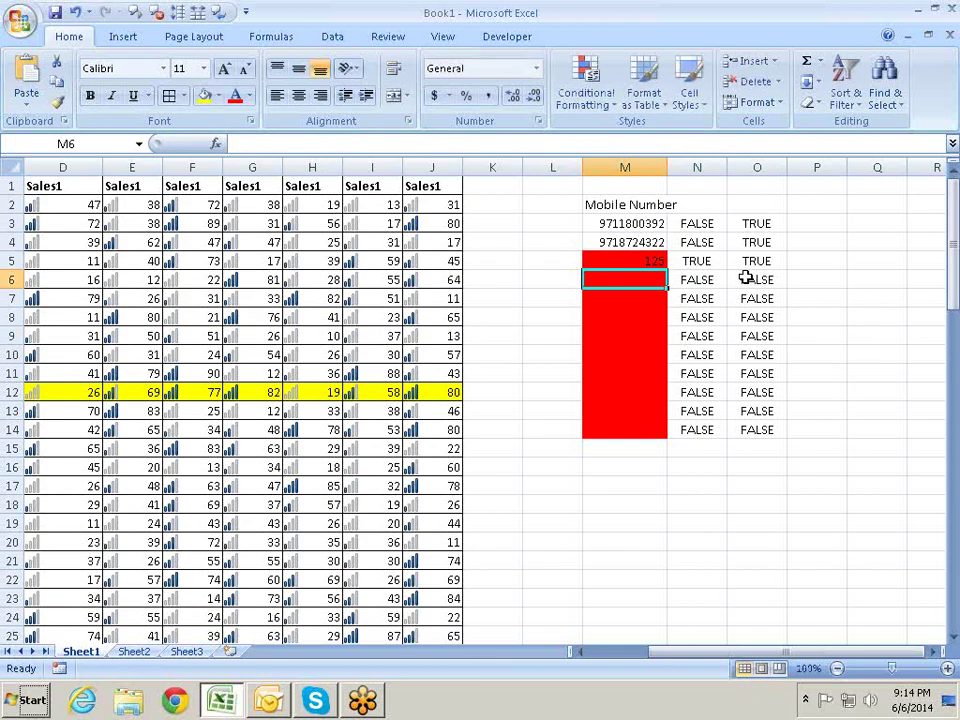
key("Up")
key("Delete")
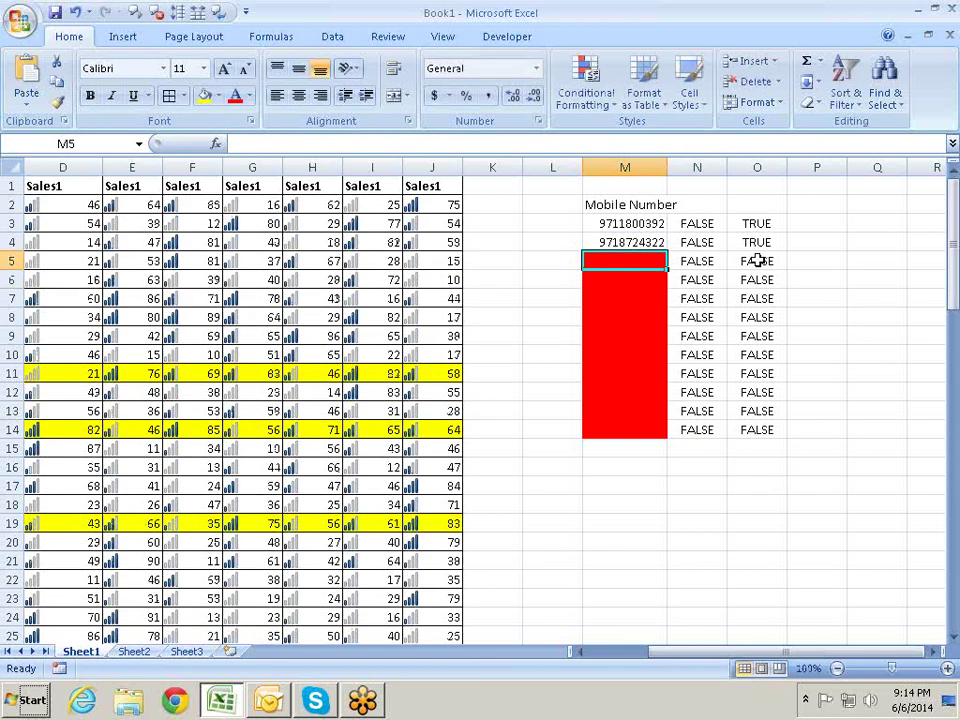
left_click(688, 231)
triple_click(240, 143)
key("ctrl+c")
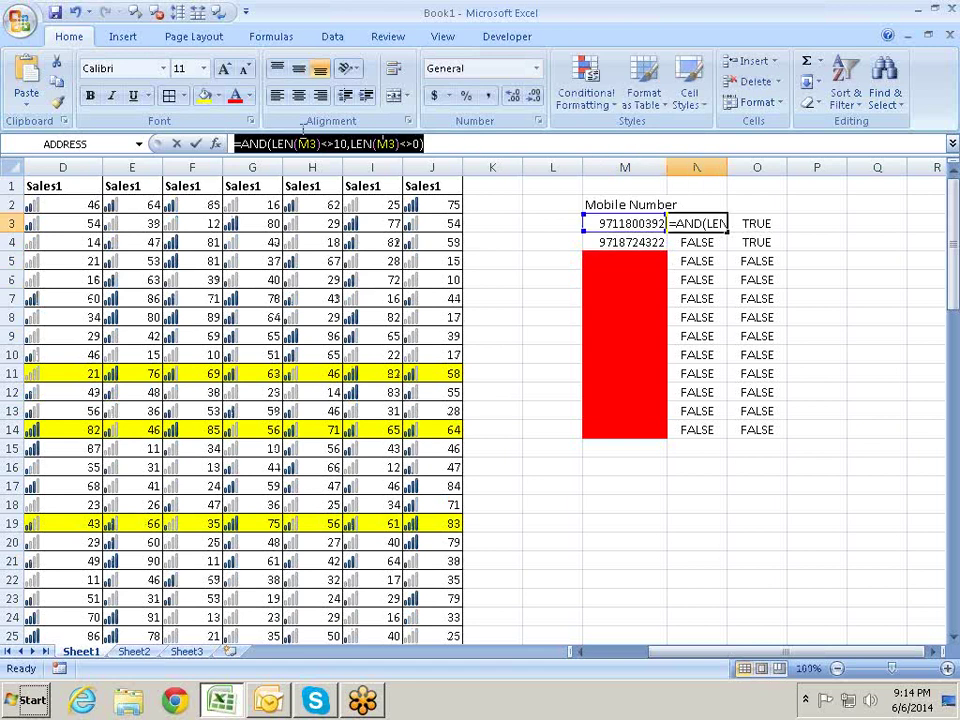
key("Escape")
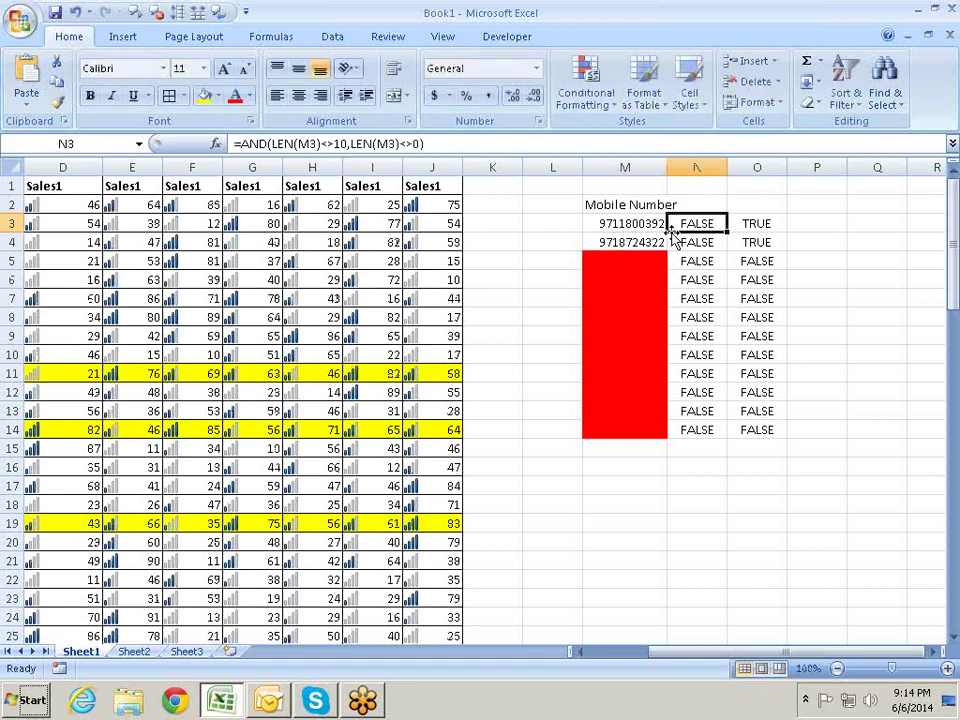
mouse_move(652, 218)
left_mouse_down()
mouse_move(645, 441)
mouse_move(648, 428)
left_mouse_up()
Clear the old red-fill conditional formatting rules from the selected mobile-number cells.
left_click(586, 88)
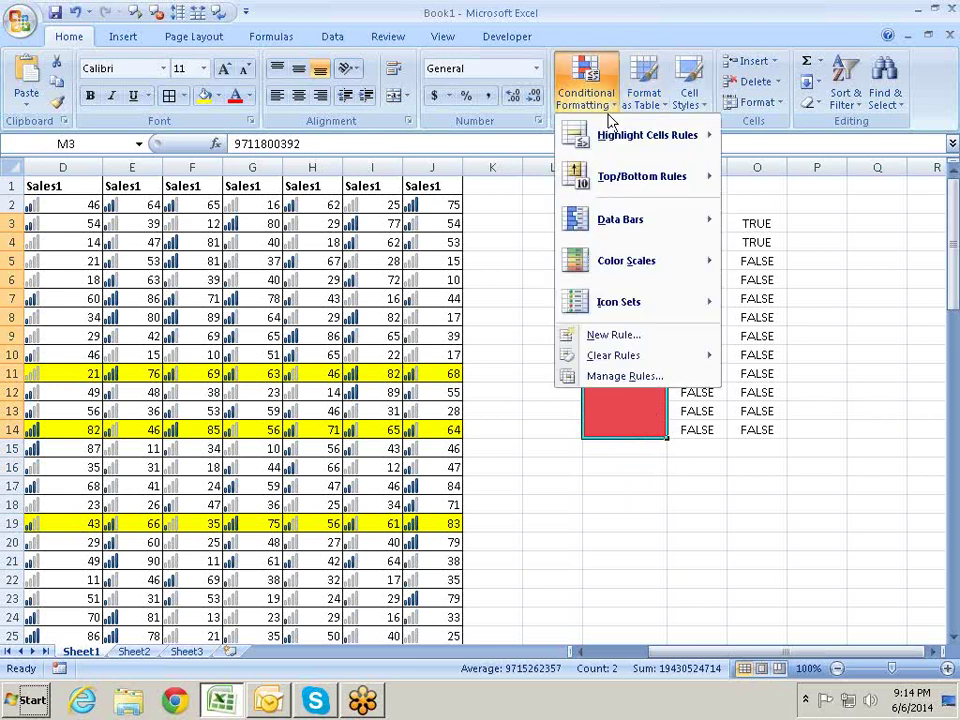
mouse_move(679, 355)
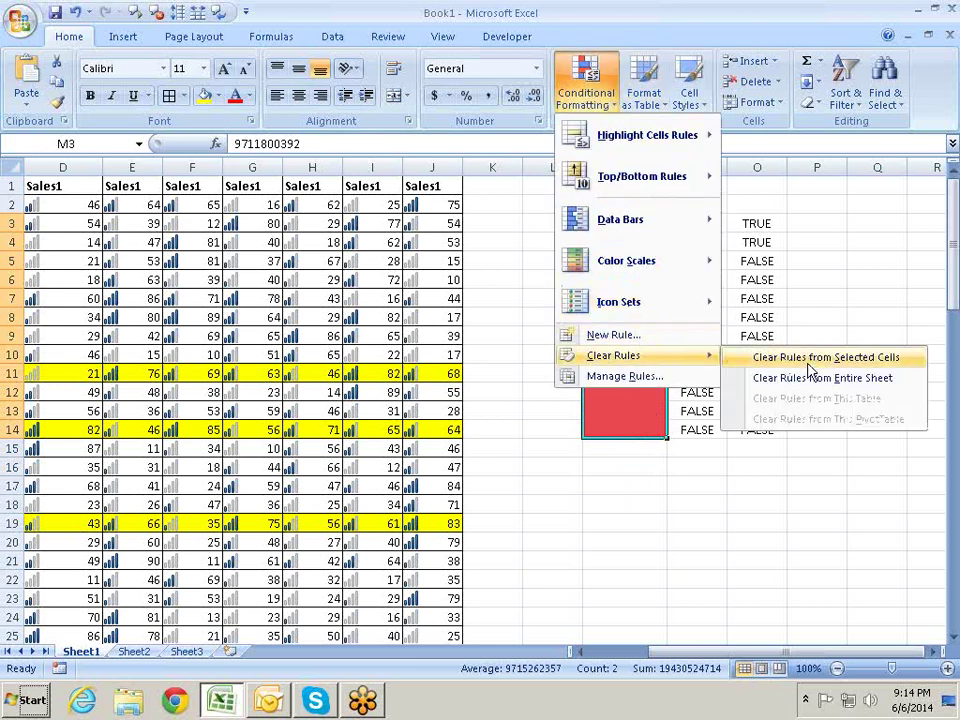
left_click(810, 366)
left_click(617, 100)
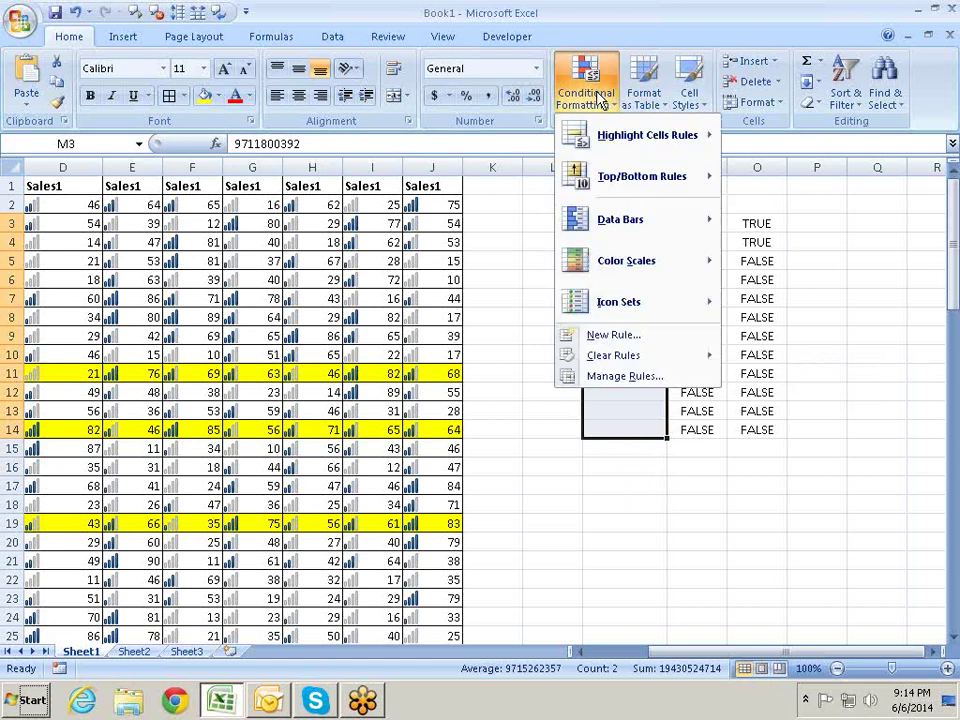
left_click(582, 337)
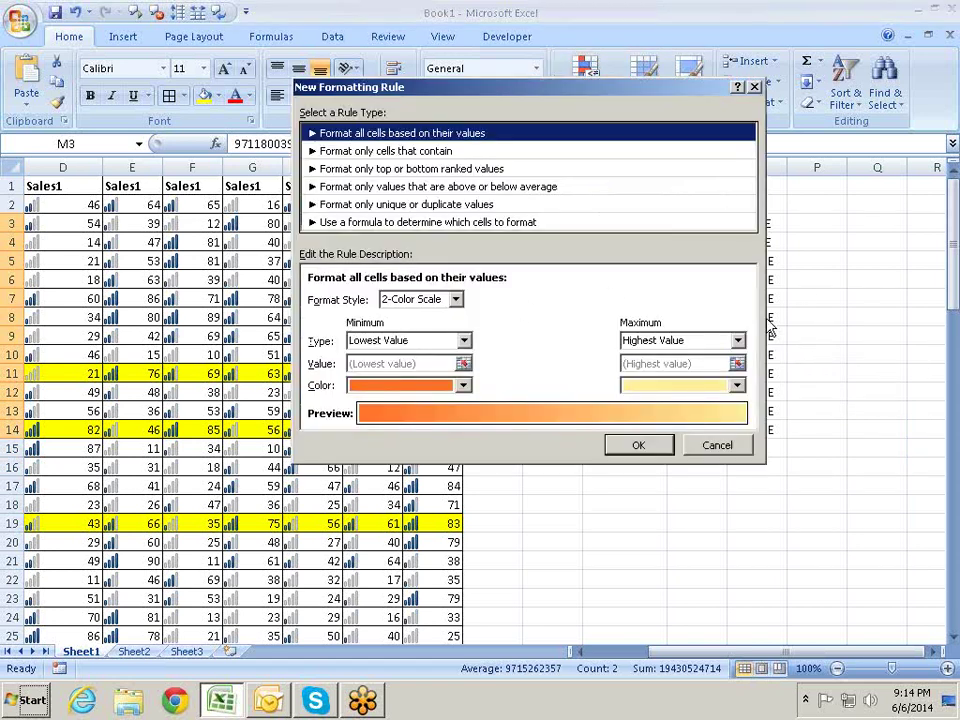
key("Escape")
Start a new formula-based conditional formatting rule for cell M3 alone.
left_click(655, 222)
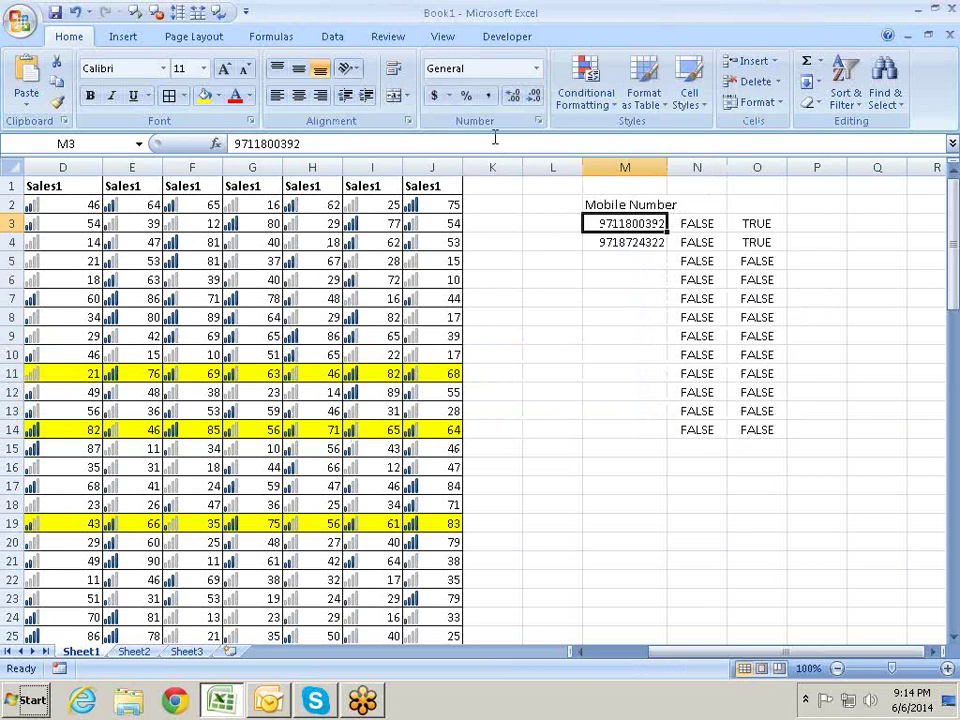
left_click(608, 92)
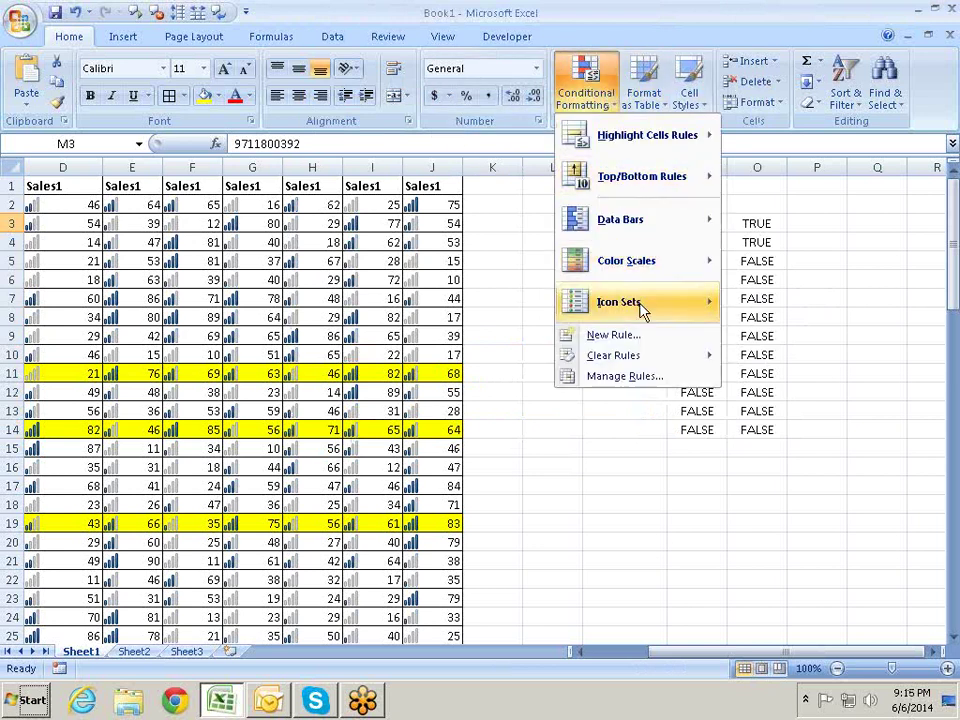
mouse_move(643, 305)
left_click(600, 336)
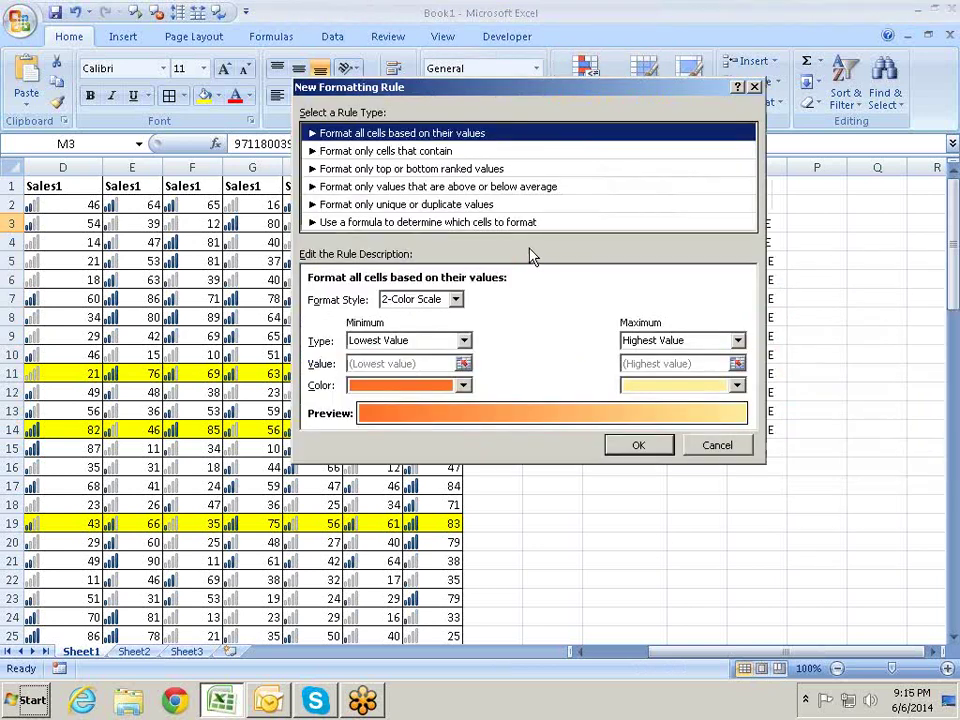
left_click(530, 204)
left_click(530, 222)
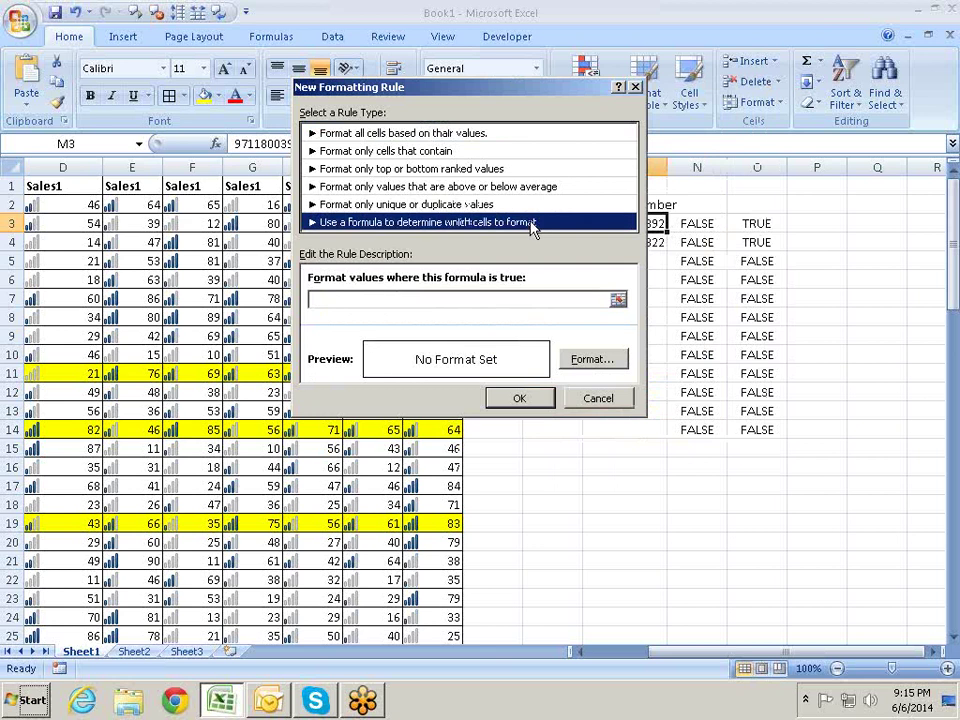
Apply the rule formula =AND(LEN(M3)<>10,LEN(M3)<>0) with a red fill.
left_click(561, 299)
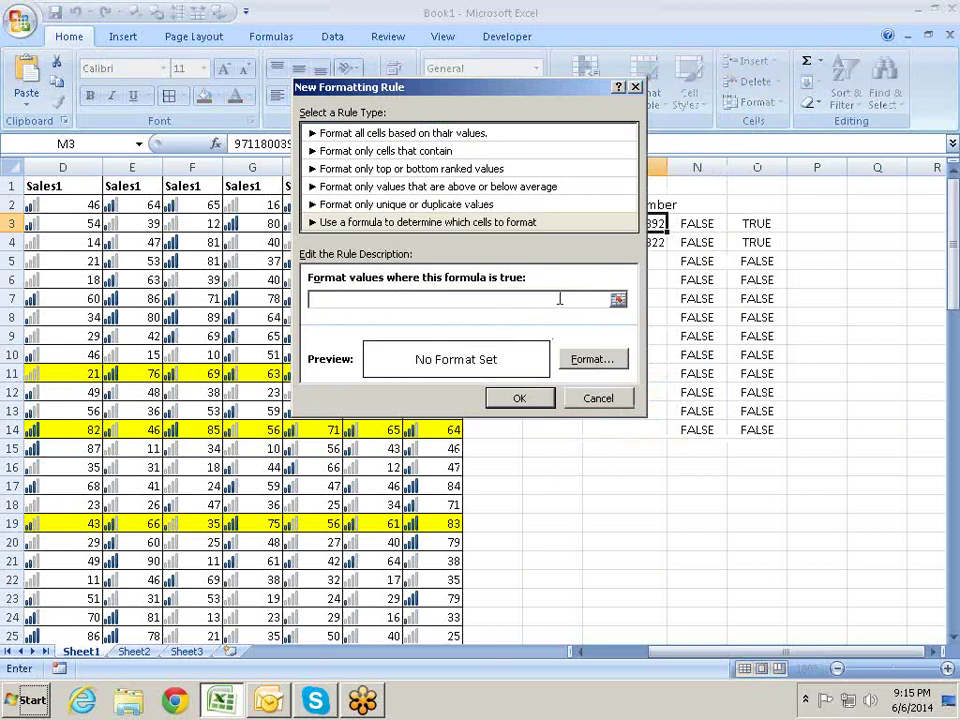
key("ctrl+v")
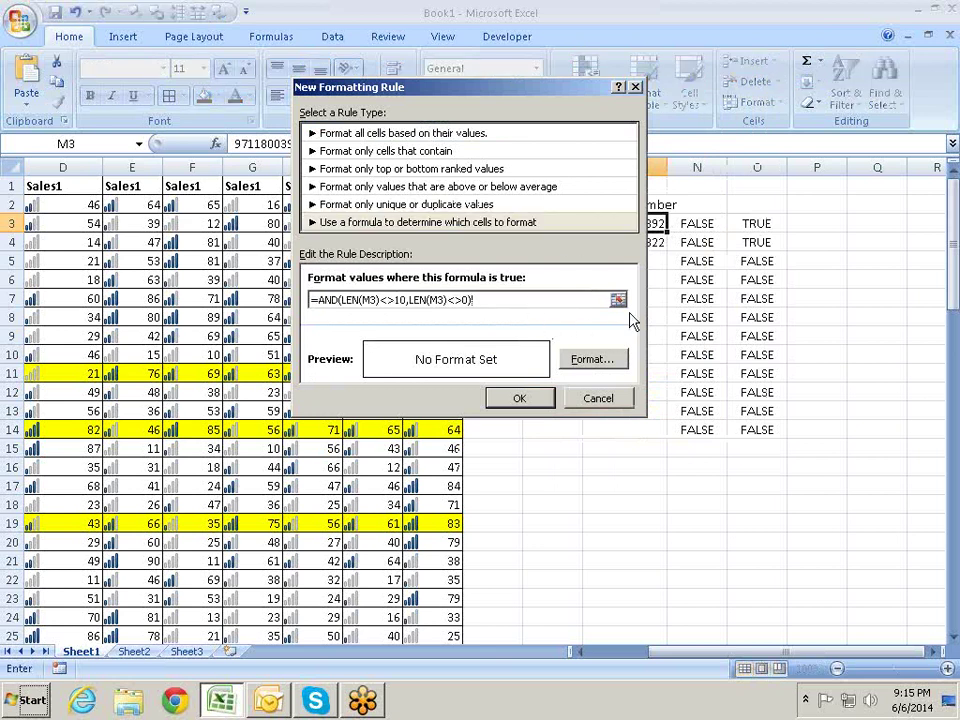
left_click(618, 363)
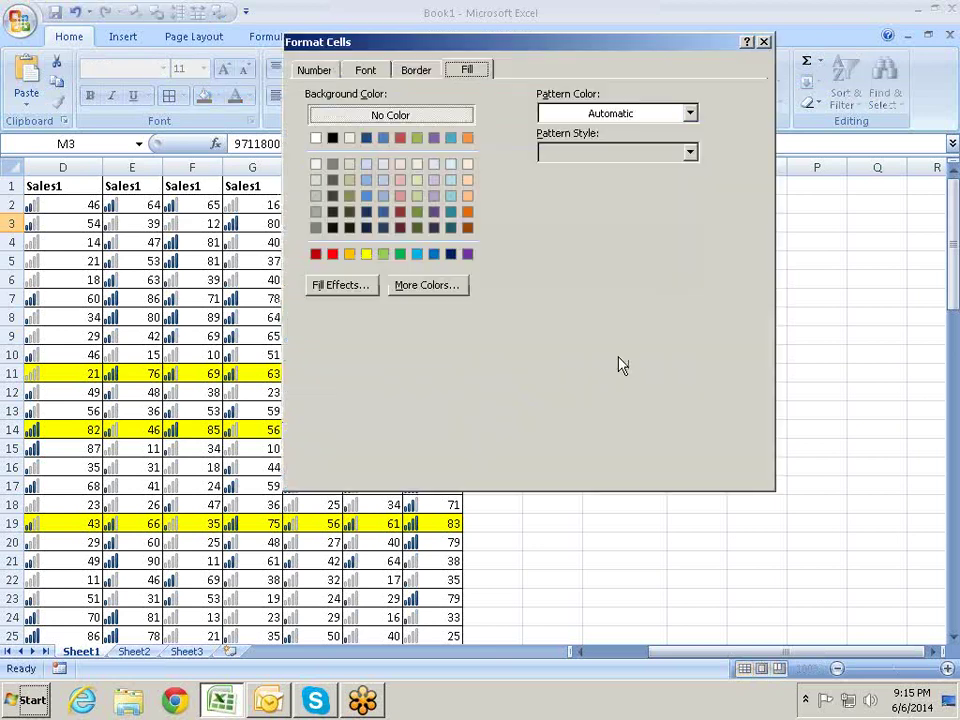
left_click(334, 255)
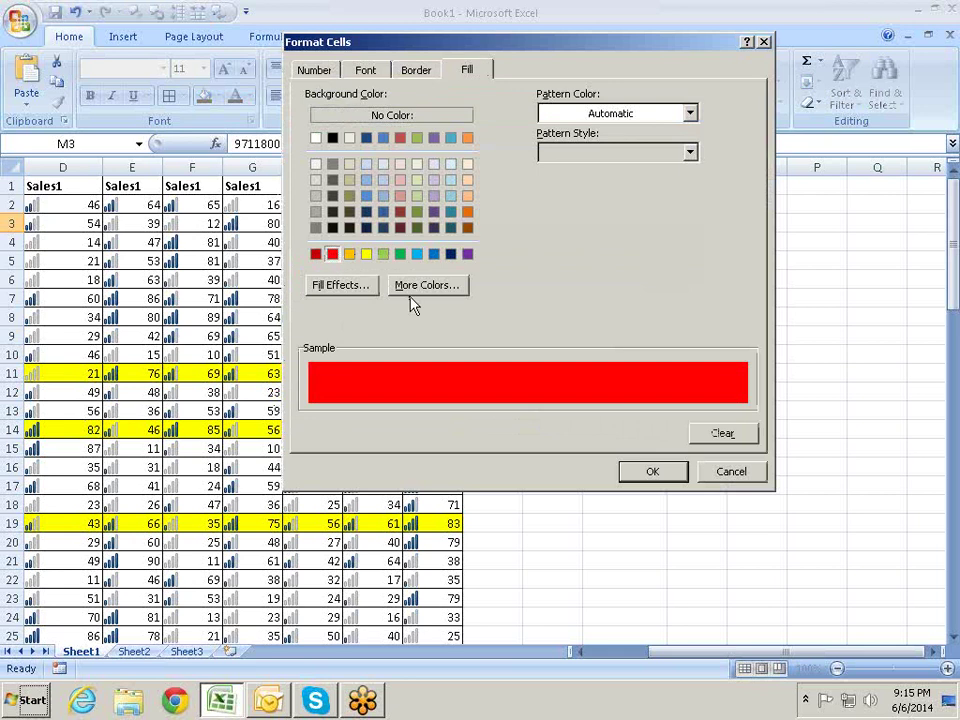
left_click(650, 474)
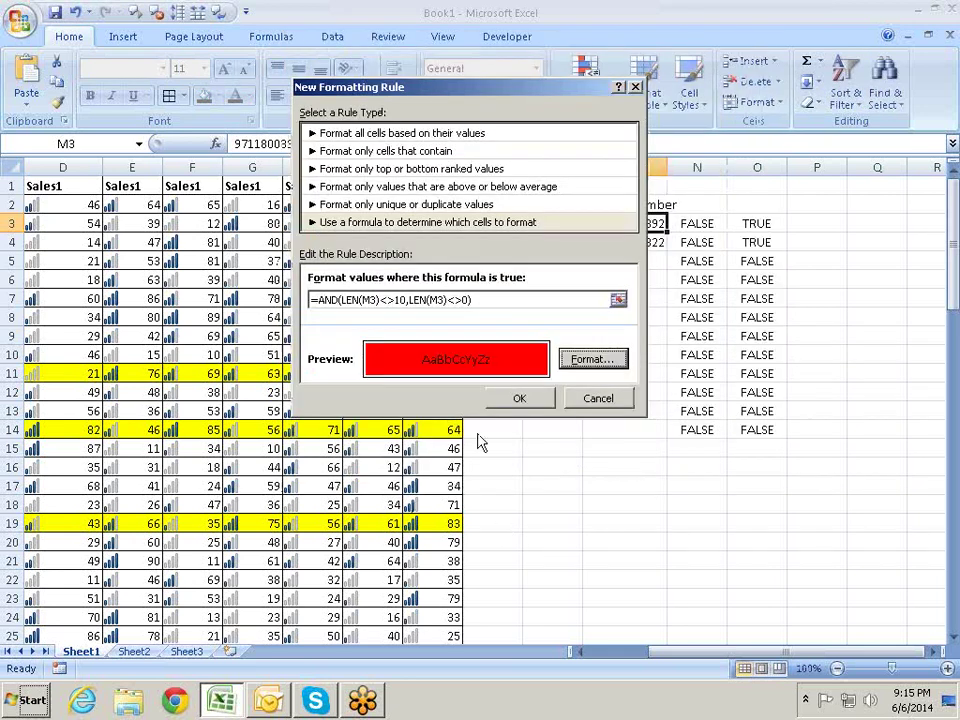
left_click(544, 399)
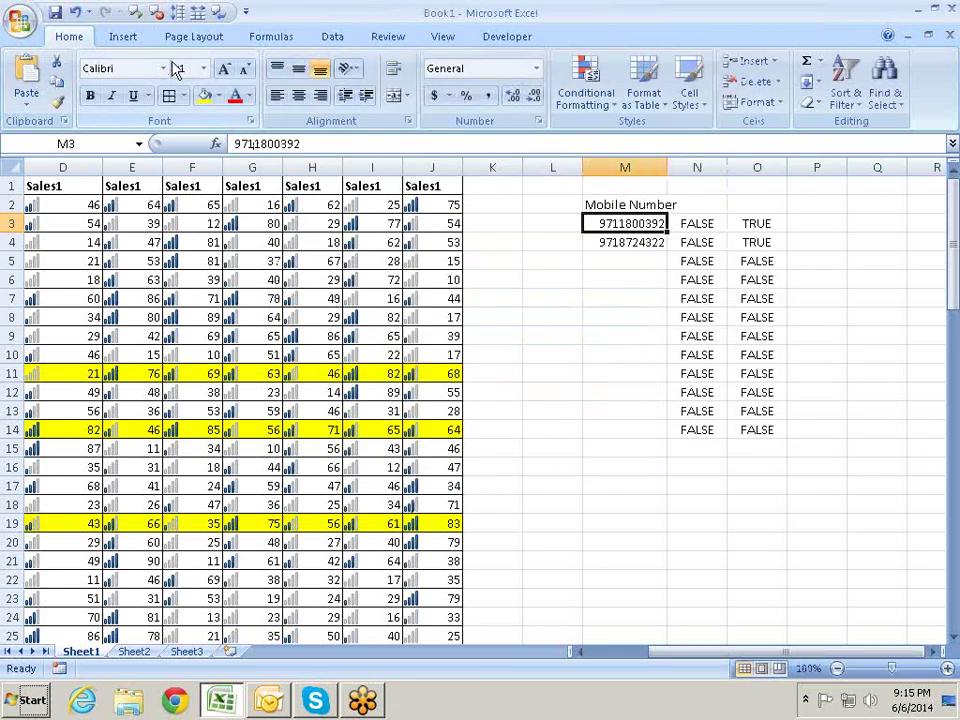
Copy M3's red length rule onto M4:M14 with Format Painter.
left_click(57, 80)
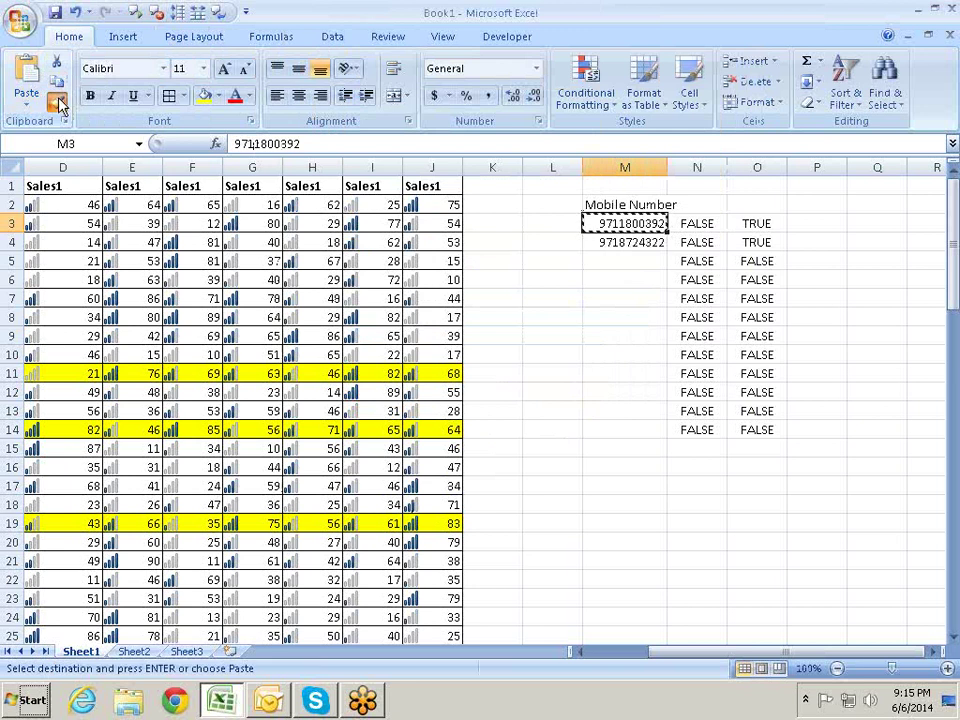
left_click(57, 102)
left_click(57, 102)
left_click(57, 102)
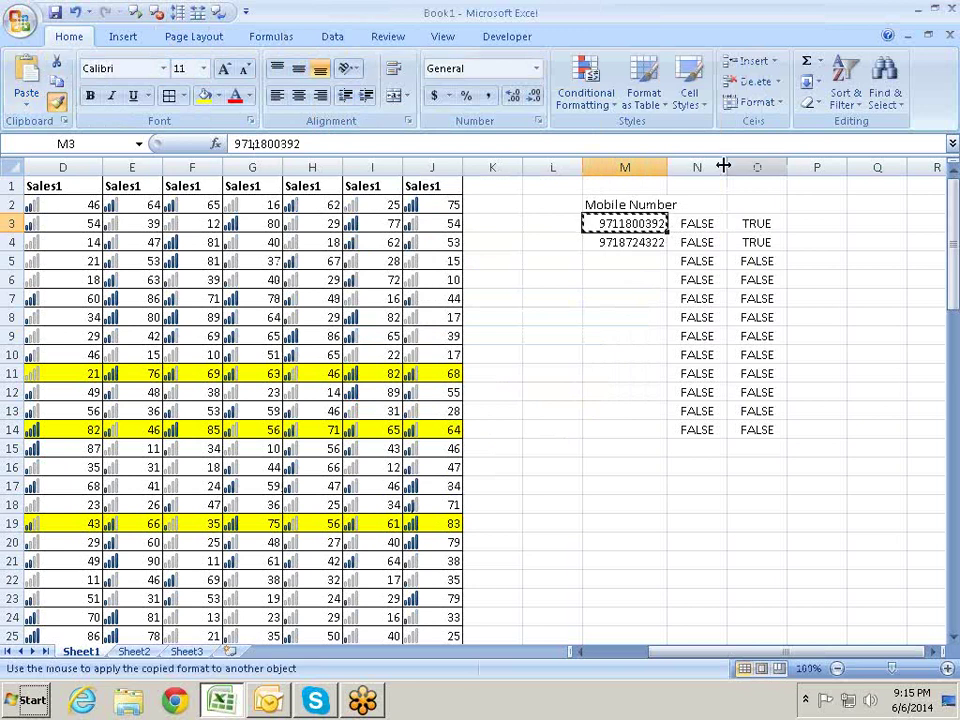
left_click_drag(636, 242, 634, 424)
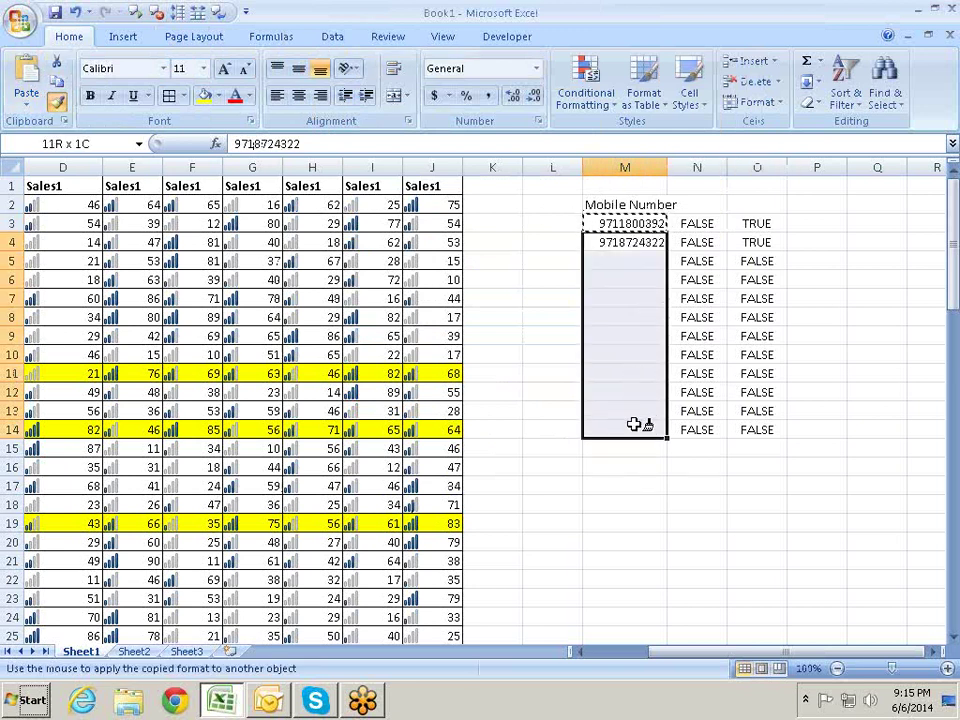
Enter test values 125 in M5 and 325 in M6.
left_click(609, 260)
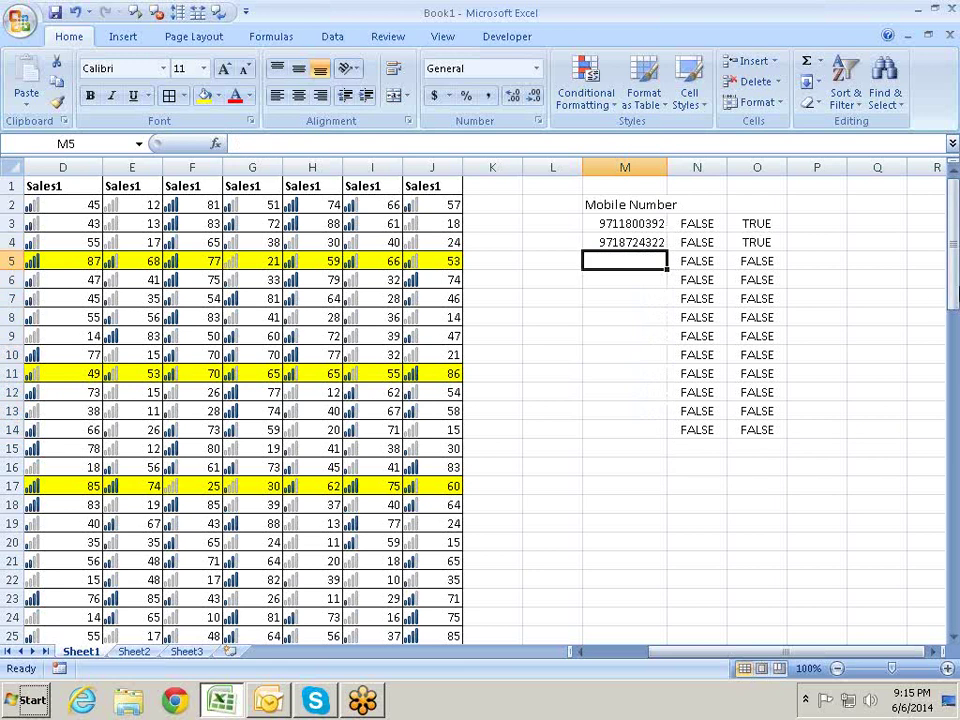
type("125")
key("Return")
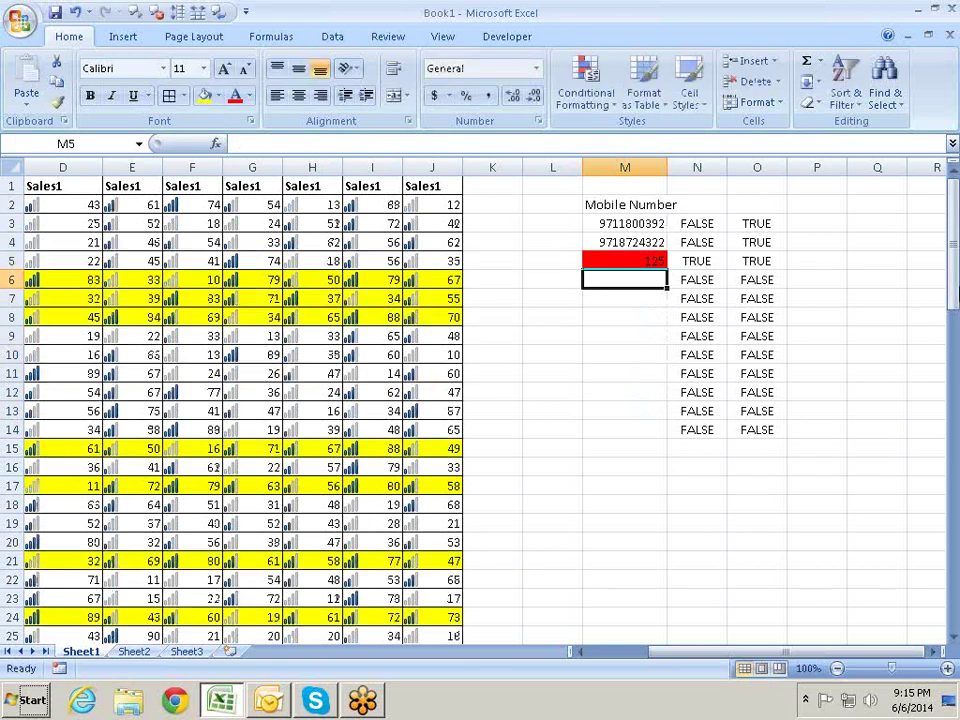
type("325")
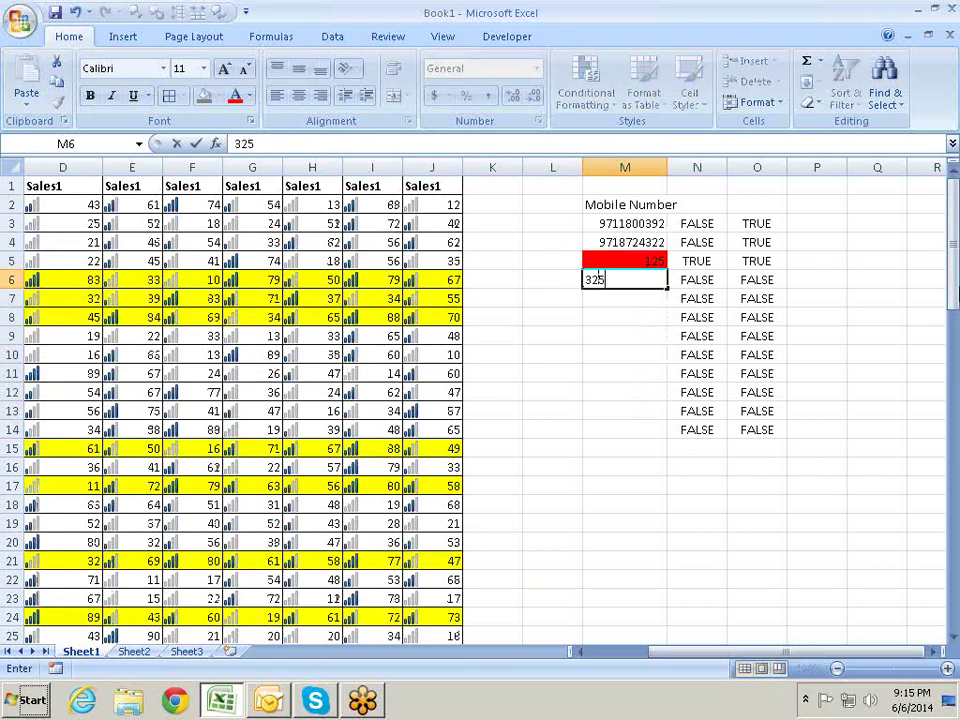
key("Return")
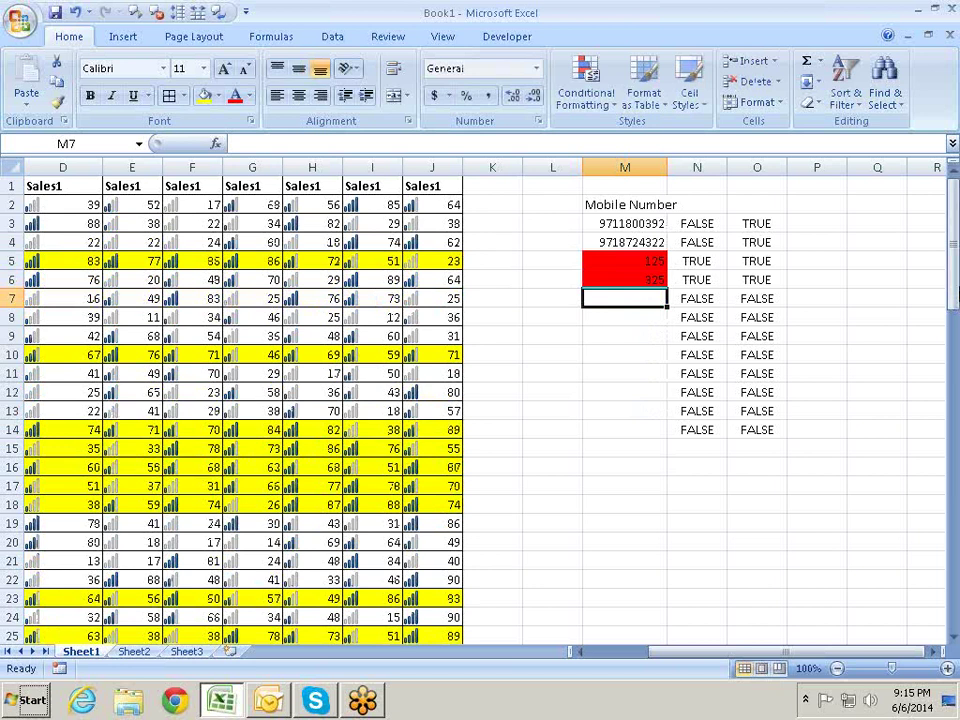
Recalculate the random sales values with F9 and inspect the formula in O3.
key("F9")
key("alt")
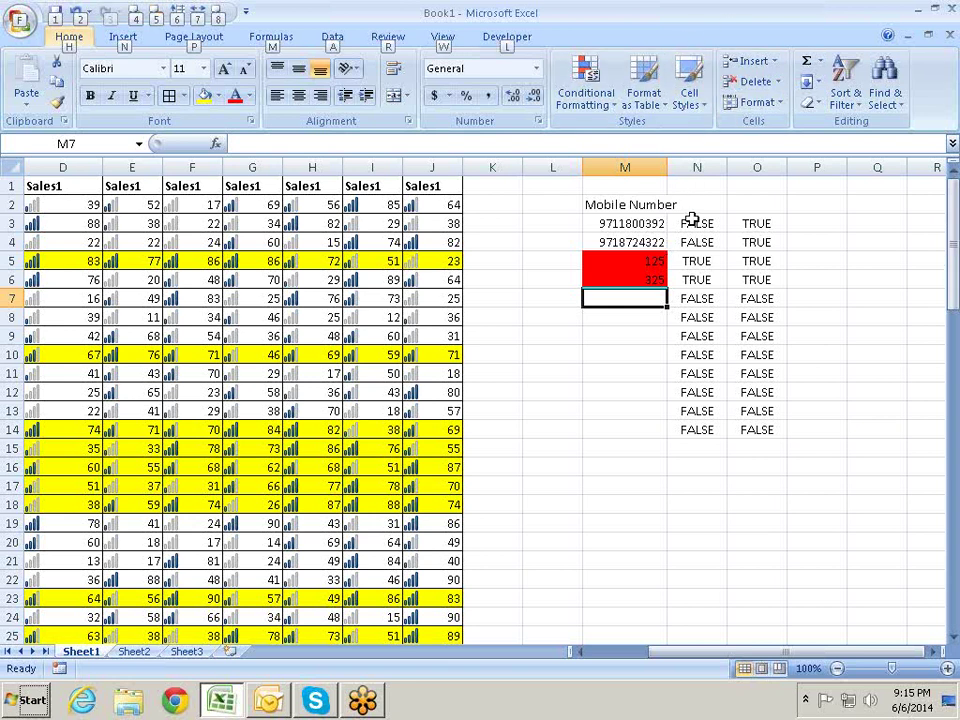
left_click(739, 223)
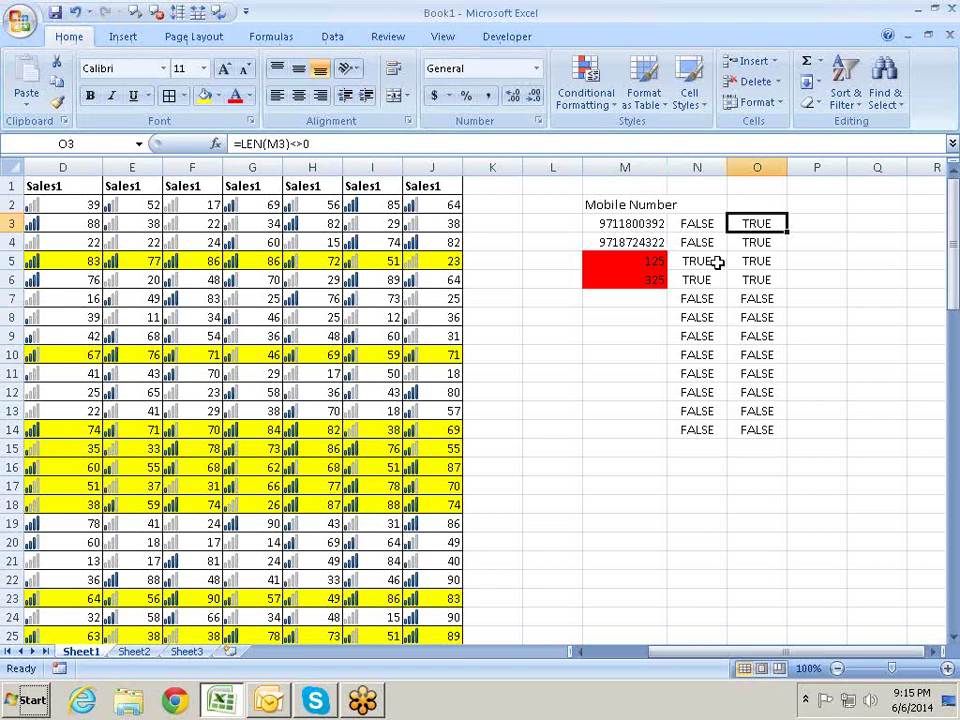
Autofit column M to show the full Mobile Number heading, then select M5 holding 125.
double_click(669, 170)
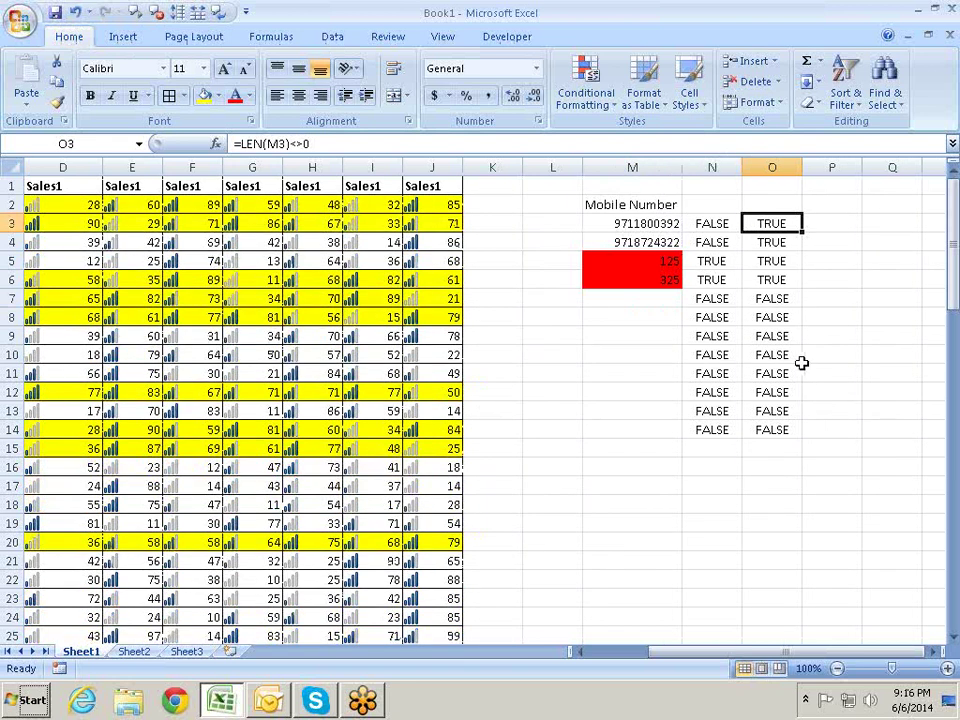
left_click(664, 264)
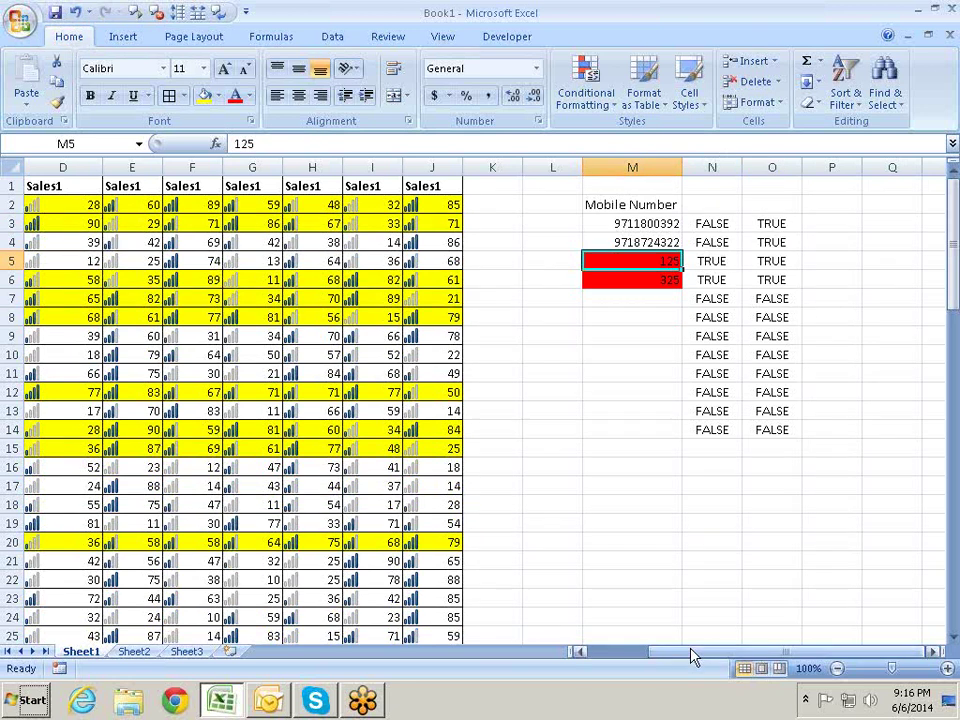
mouse_move(690, 663)
left_mouse_down()
mouse_move(648, 663)
mouse_move(690, 665)
left_mouse_up()
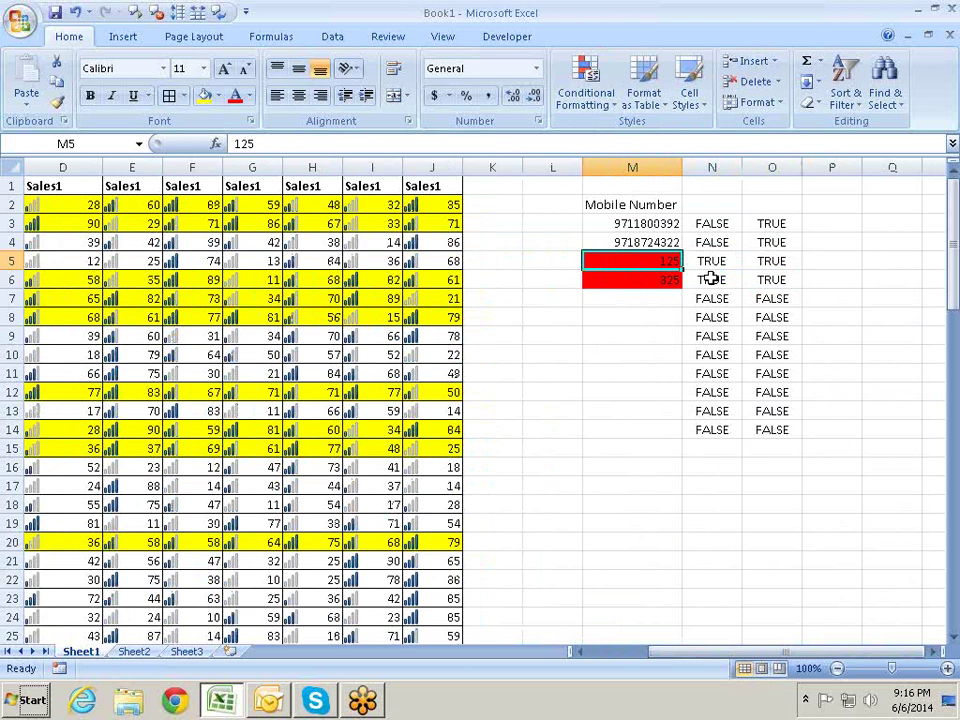
mouse_move(660, 664)
left_mouse_down()
mouse_move(667, 660)
mouse_move(621, 656)
left_mouse_up()
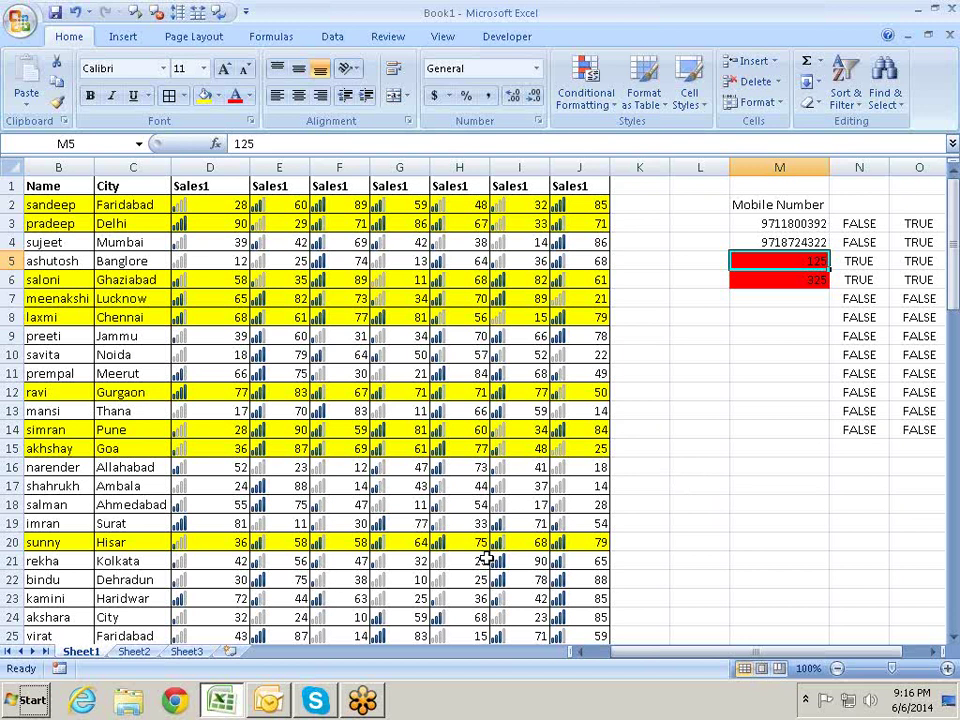
Copy the names from Sheet1 column B into Sheet3 column A starting at A2.
mouse_move(36, 205)
left_mouse_down()
mouse_move(59, 543)
mouse_move(62, 449)
left_mouse_up()
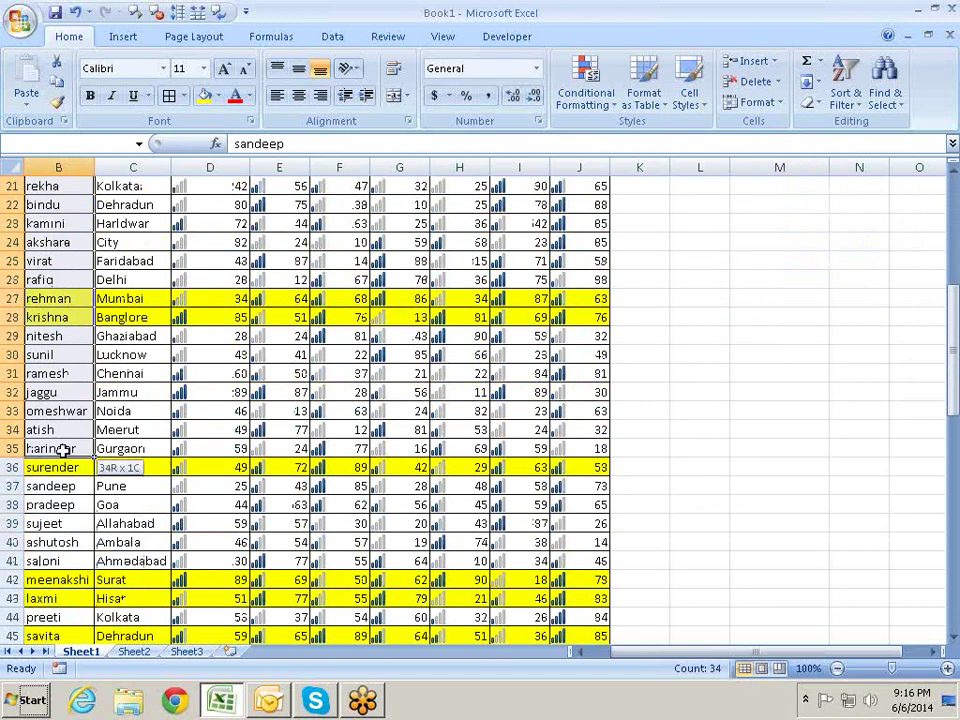
key("ctrl+c")
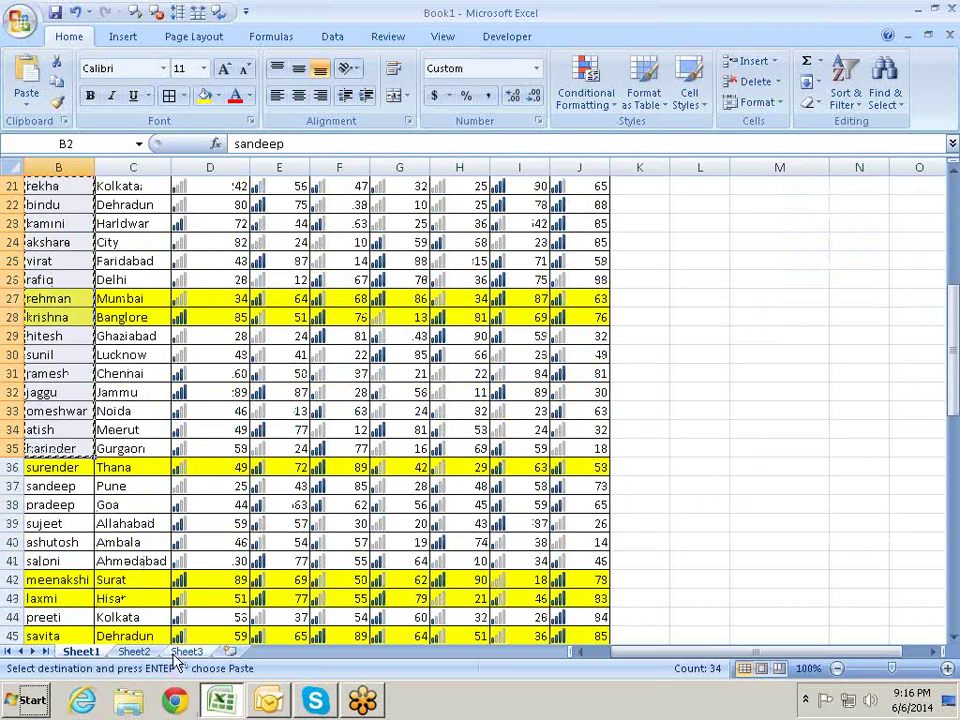
left_click(170, 652)
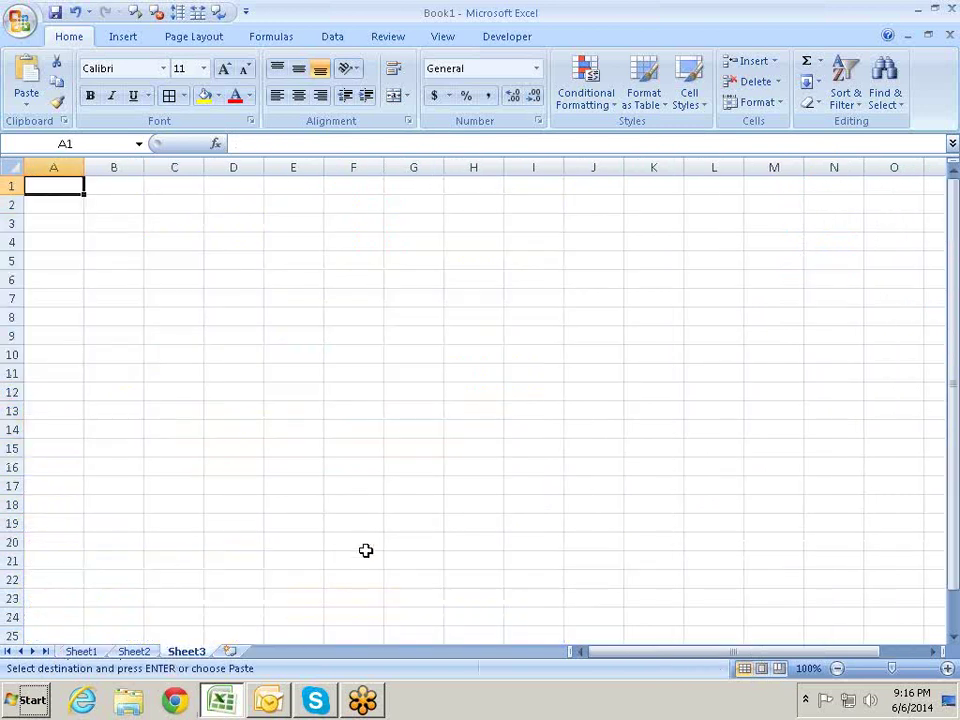
key("Down")
key("ctrl+v")
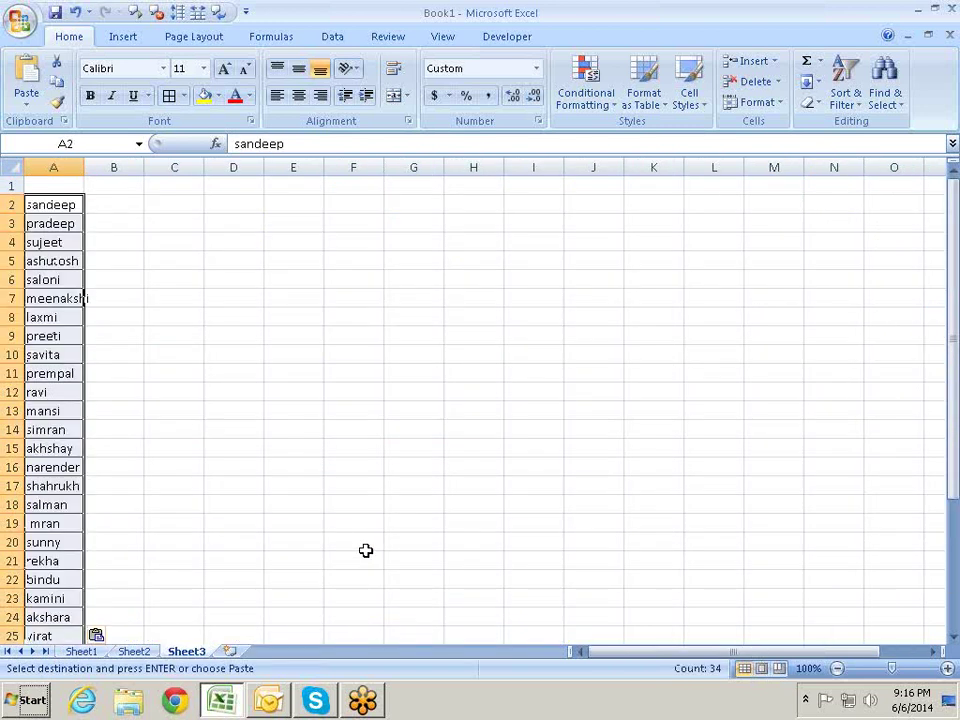
Run Remove Duplicates on the Sheet3 name list and confirm no duplicates were found.
left_click(334, 38)
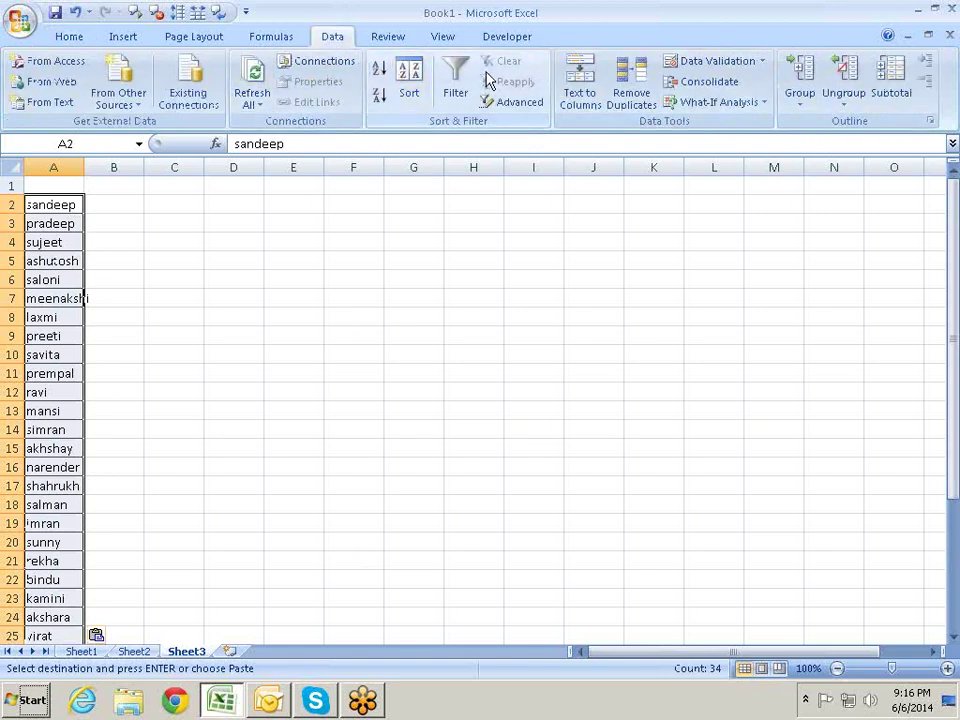
left_click(630, 90)
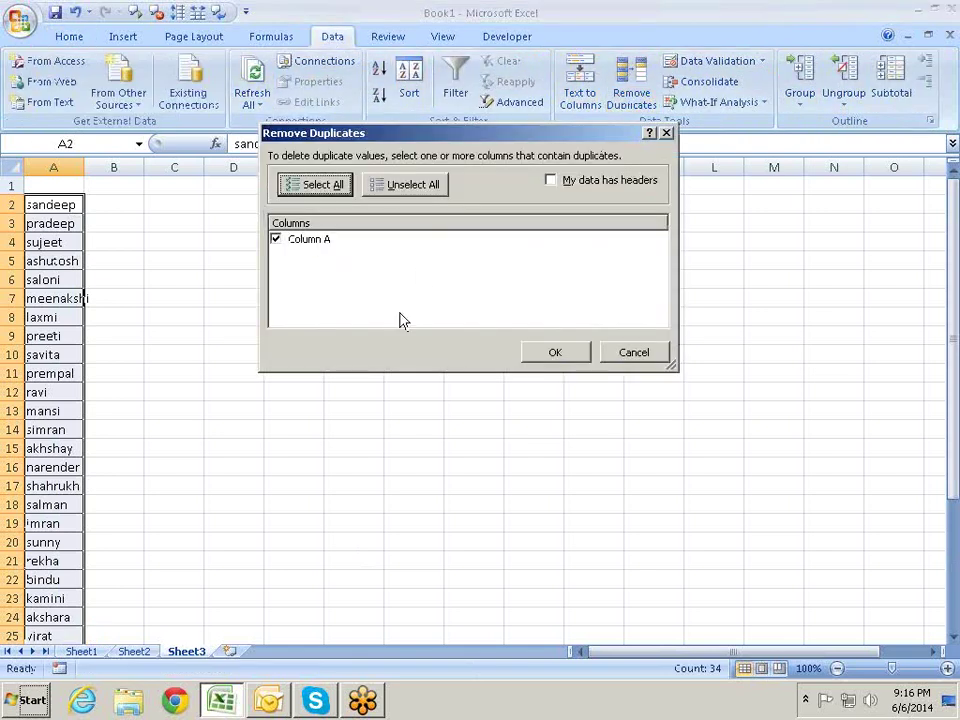
left_click(576, 357)
left_click(488, 389)
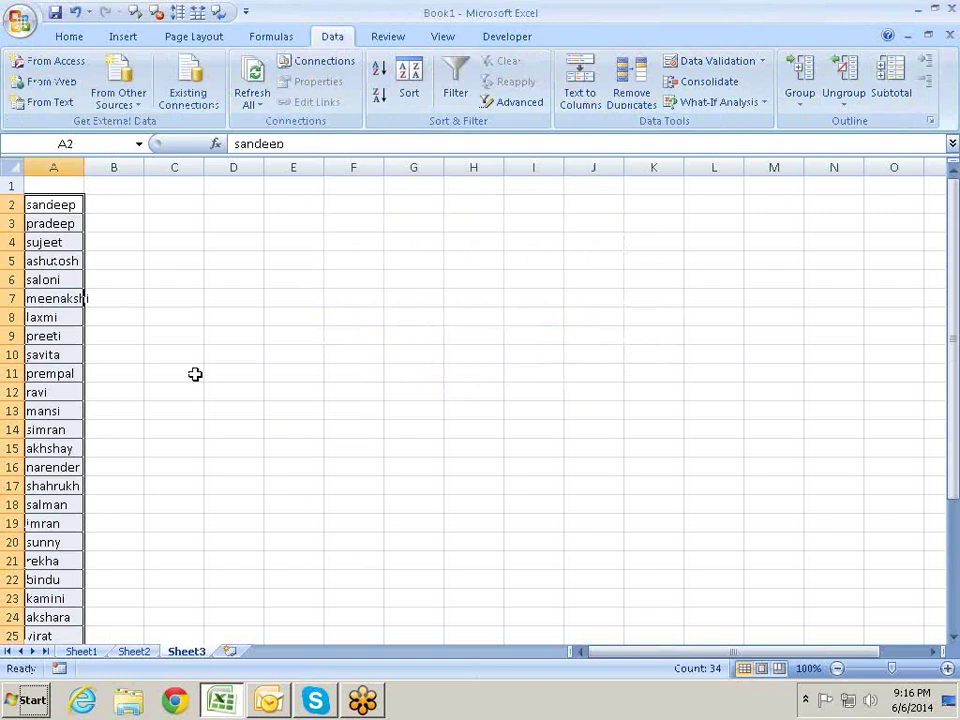
left_click(64, 242)
left_click(50, 317, "ctrl")
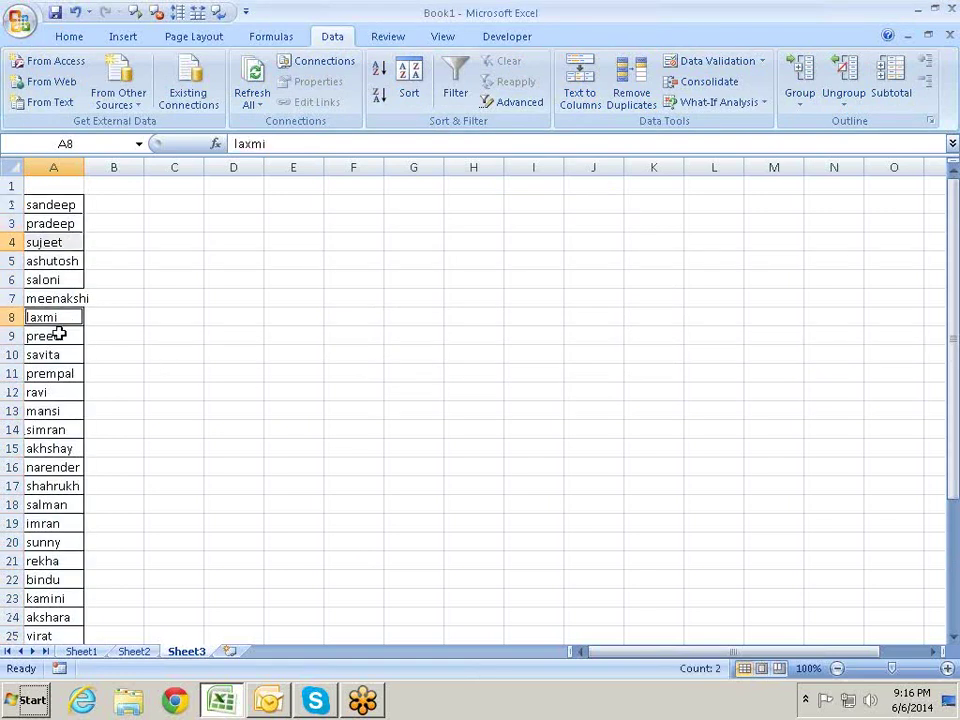
left_click(50, 392, "ctrl")
left_click(50, 448, "ctrl")
left_click(32, 523, "ctrl")
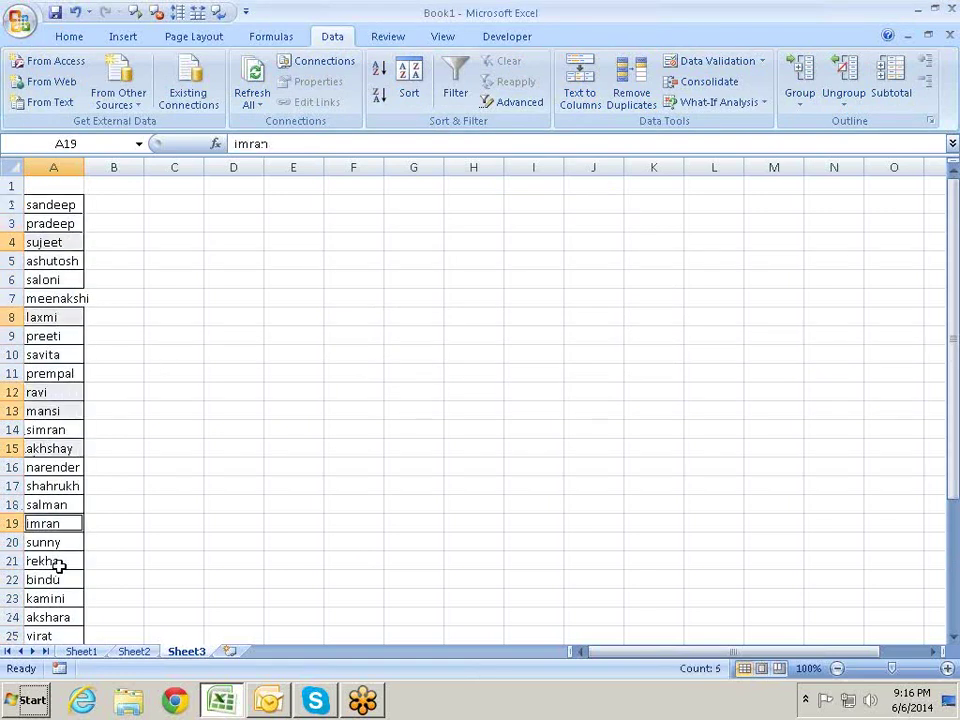
left_click(50, 561, "ctrl")
left_click(38, 582, "ctrl")
key("ctrl+c")
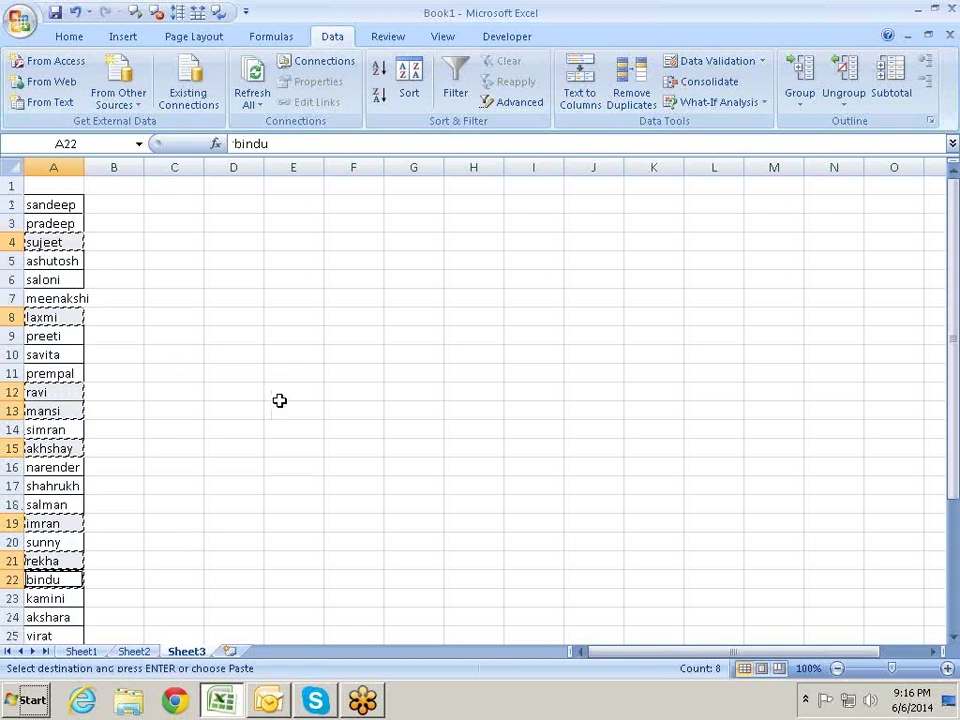
left_click(365, 224)
key("Return")
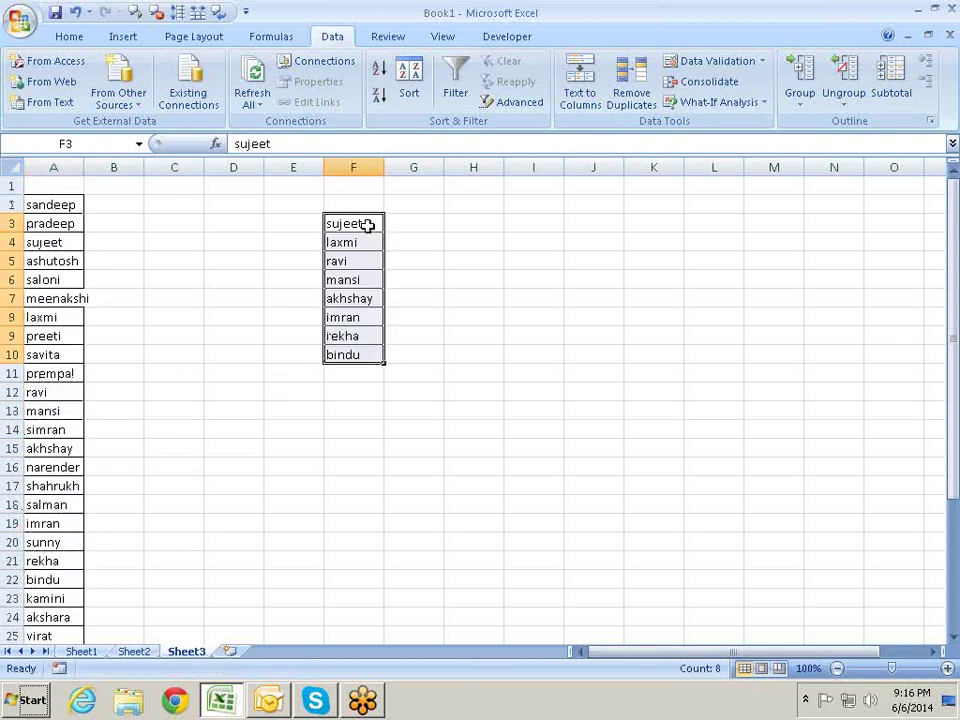
key("Left")
key("Left")
key("Left")
key("Left")
key("Right")
key("Right")
key("Right")
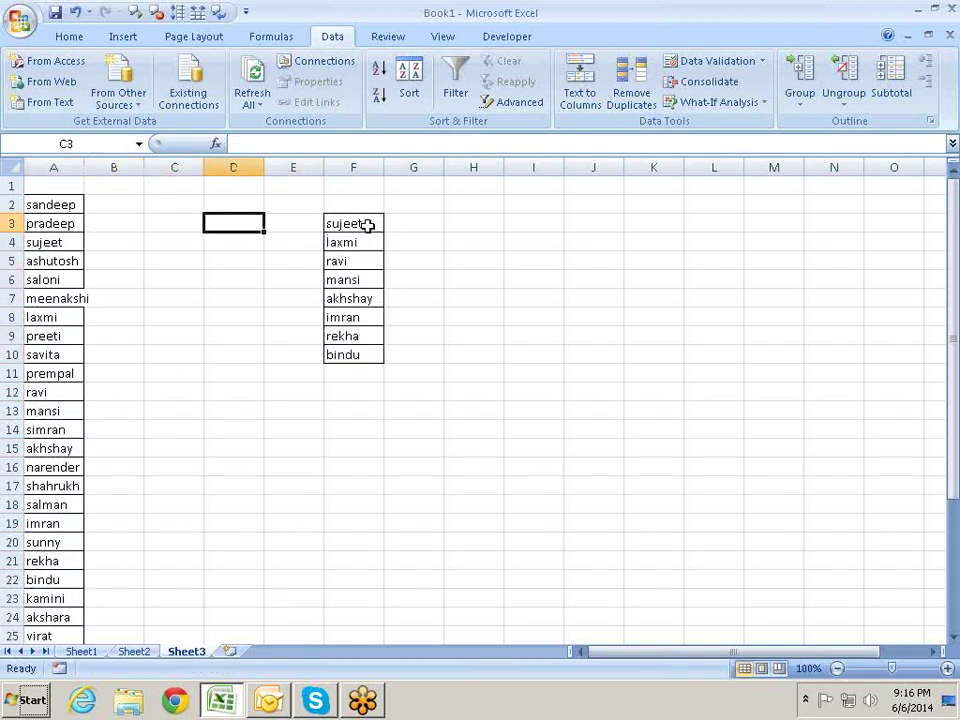
key("Right")
key("Right")
key("shift+Down")
key("shift+Down")
key("shift+Down")
key("shift+Down")
key("shift+Down")
key("shift+Down")
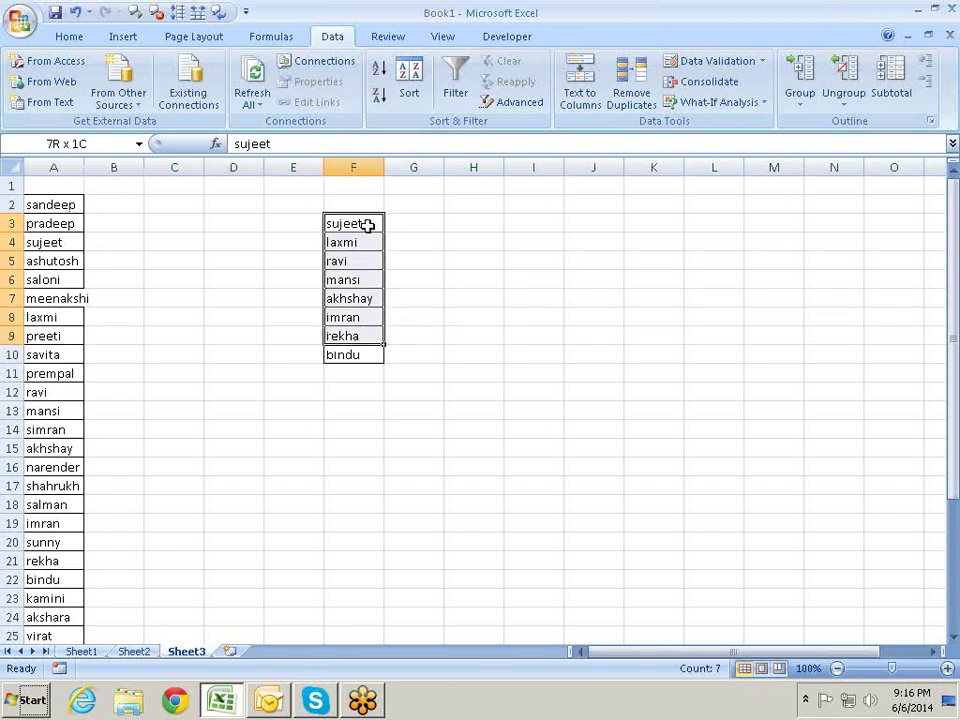
key("shift+Down")
key("Left")
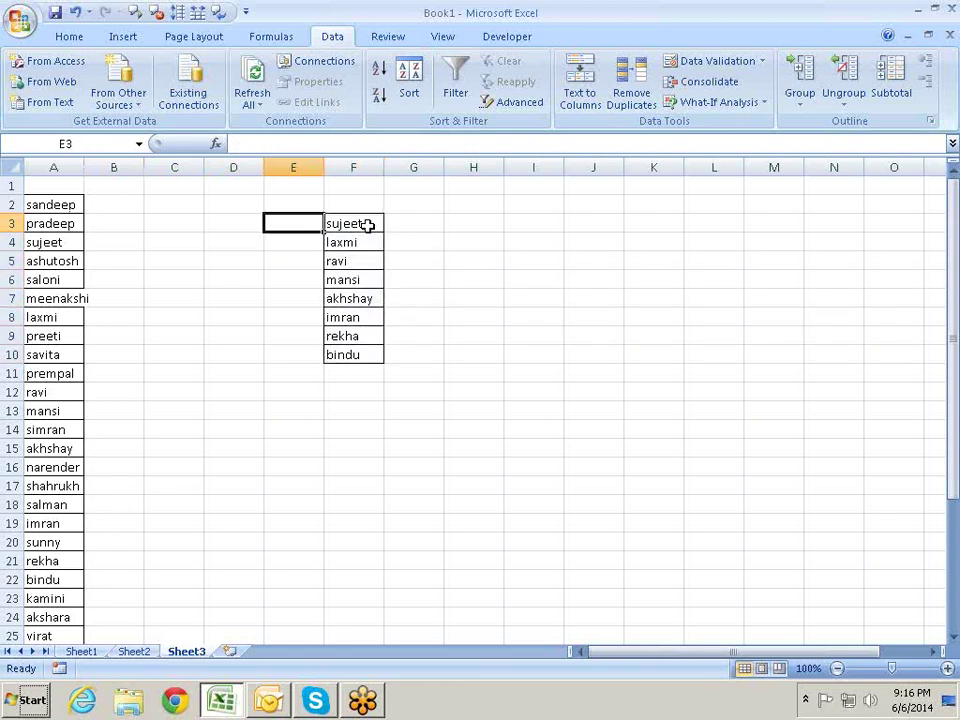
key("Left")
key("Left")
key("Left")
key("Left")
key("Down")
key("Down")
key("Down")
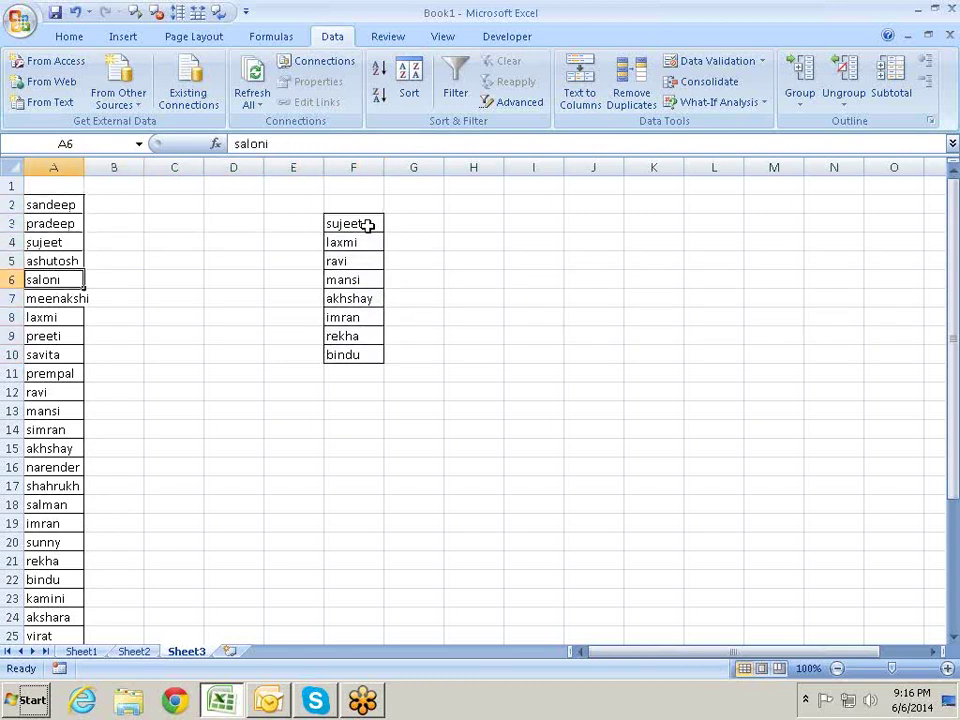
left_click_drag(64, 222, 86, 371)
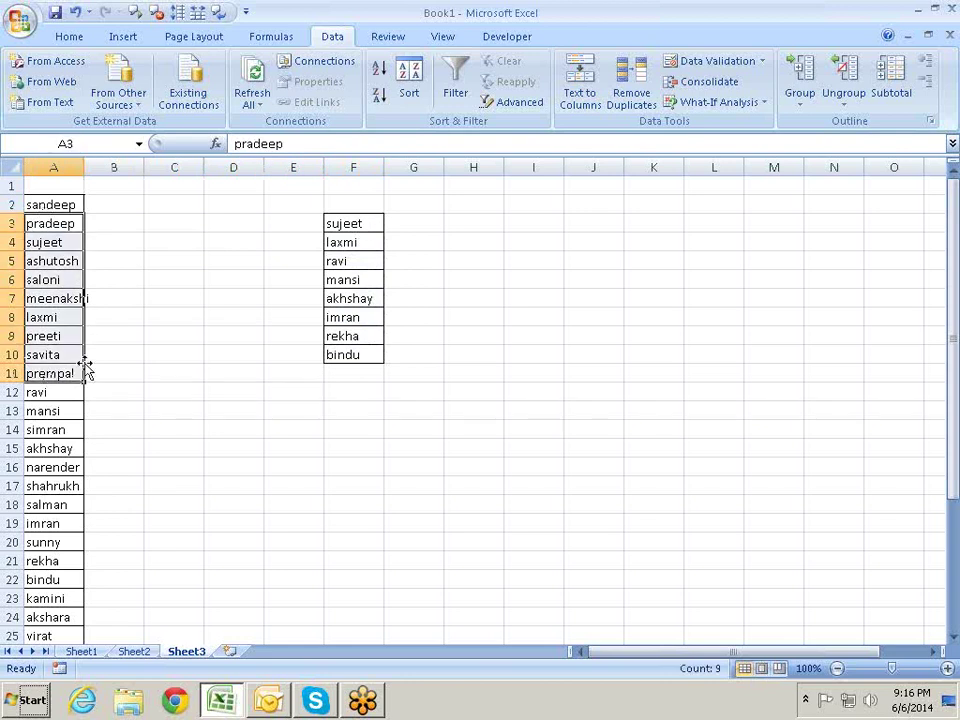
mouse_move(377, 221)
left_mouse_down()
mouse_move(358, 369)
mouse_move(366, 350)
left_mouse_up()
left_click(62, 261)
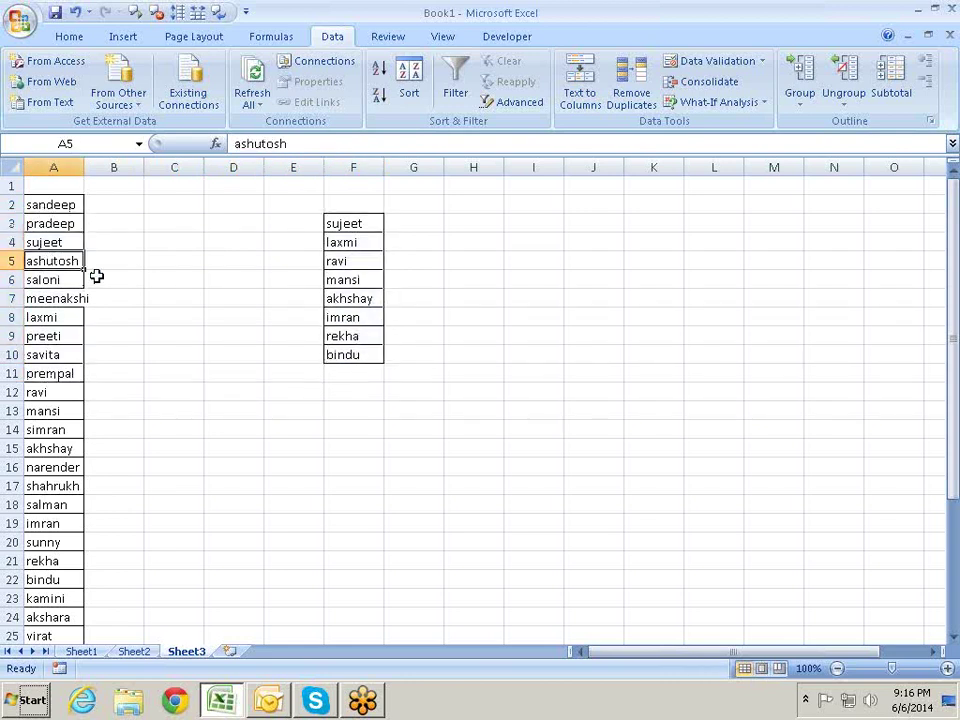
left_click(120, 204)
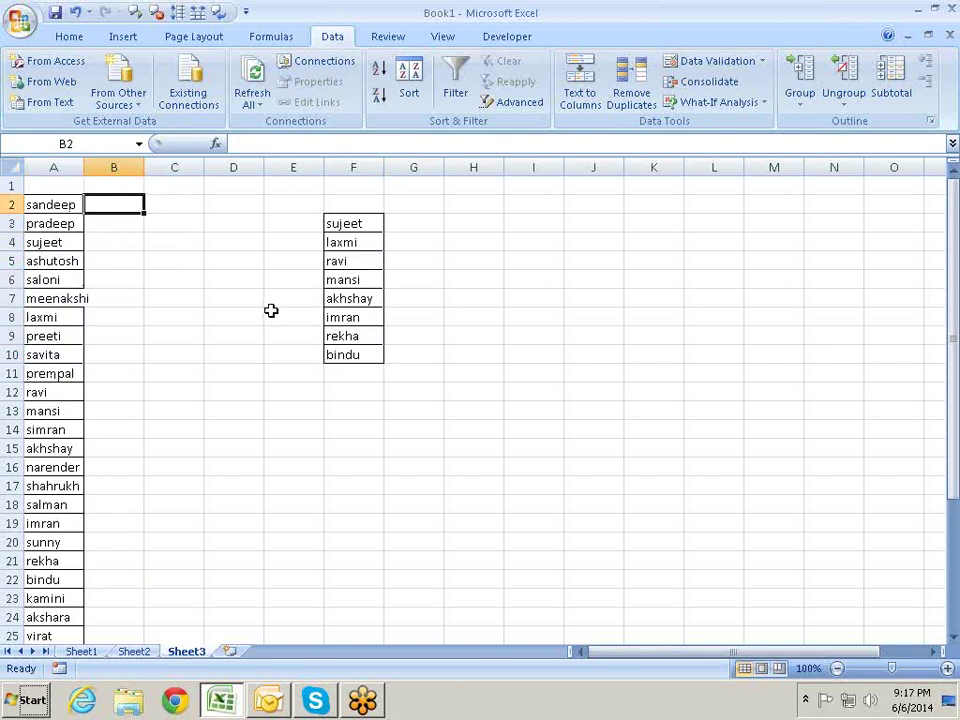
Enter =VLOOKUP(A2,$F$3:$F$10,1,0)=A2 in B2.
type("=vl")
key("Tab")
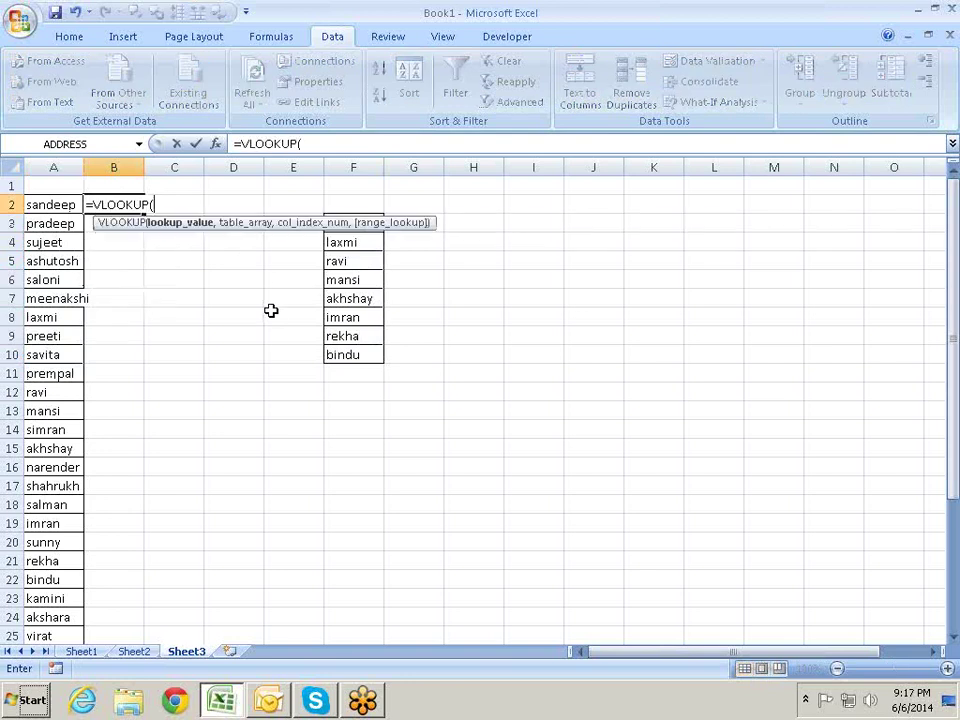
key("Left")
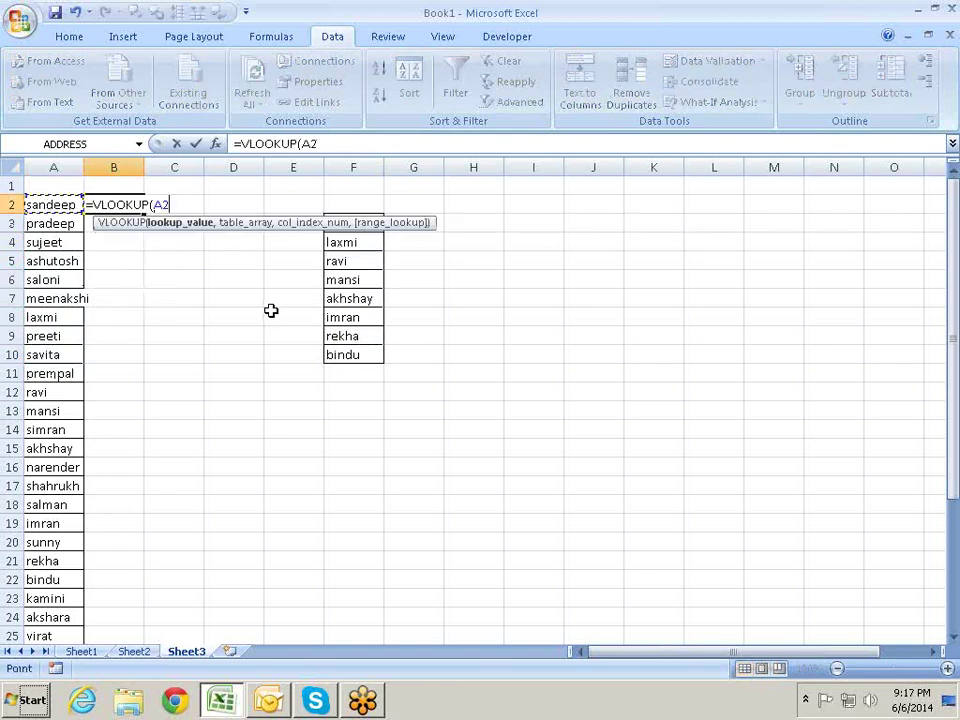
type(",")
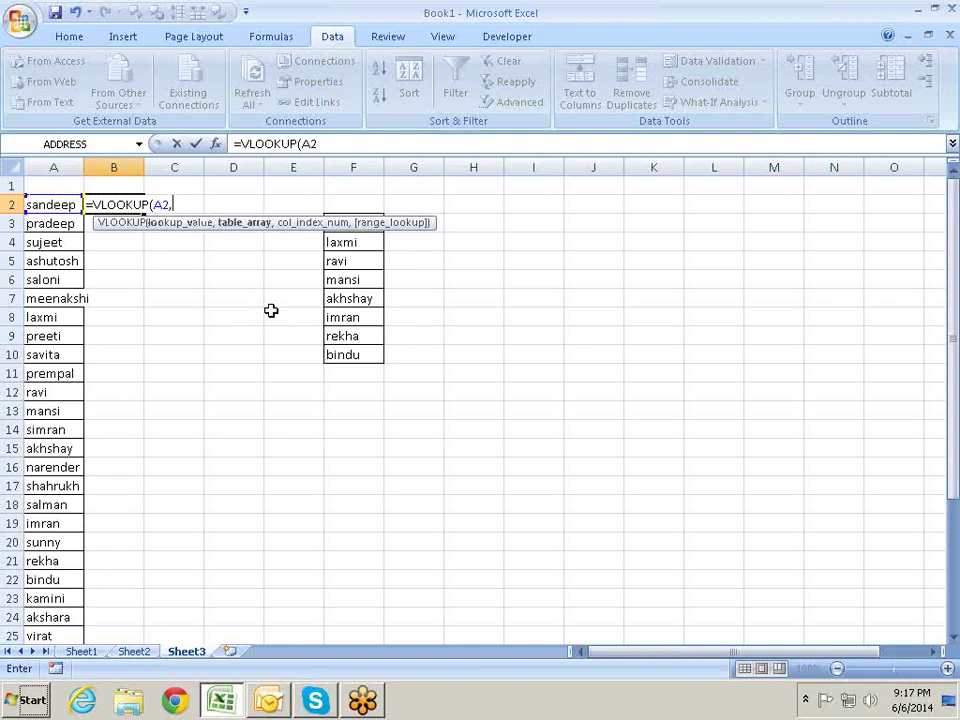
mouse_move(343, 356)
left_mouse_down()
mouse_move(362, 259)
mouse_move(356, 222)
left_mouse_up()
key("F4")
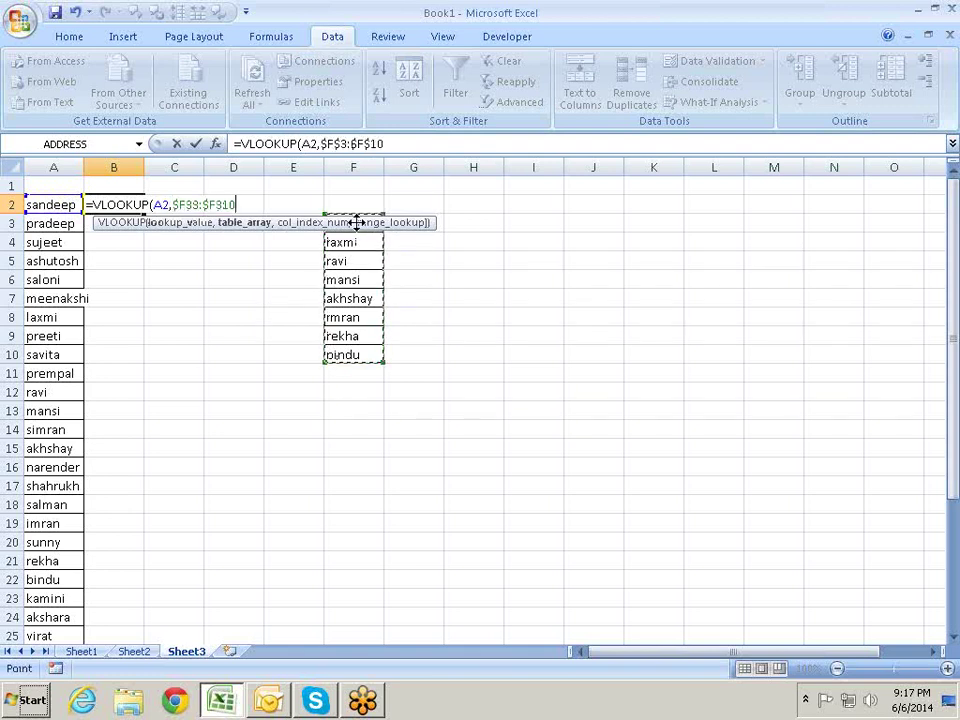
type(",")
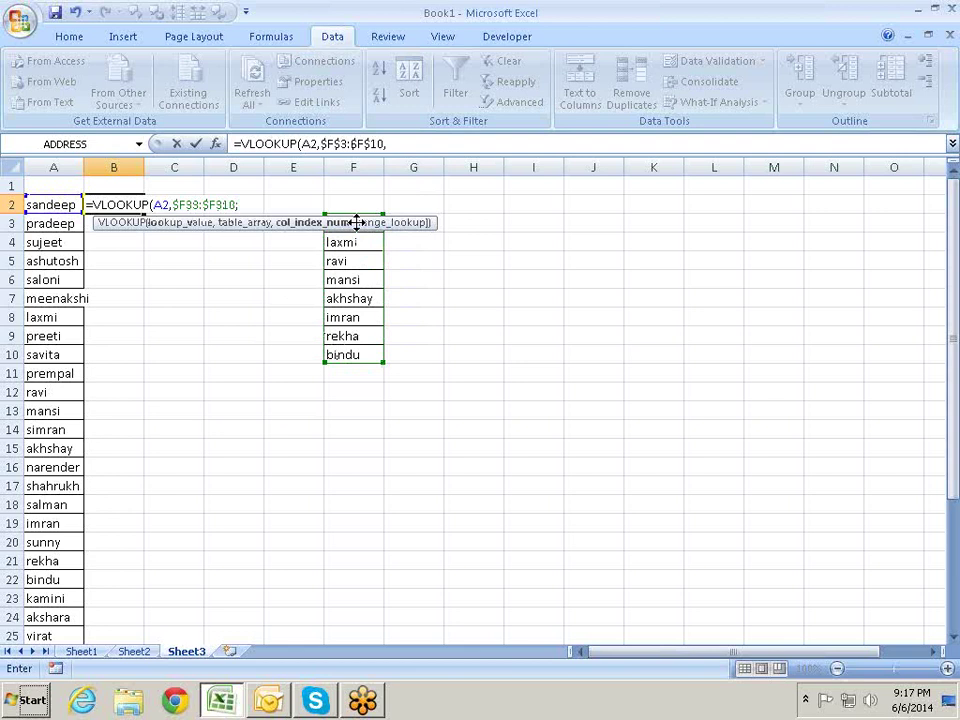
type("1,")
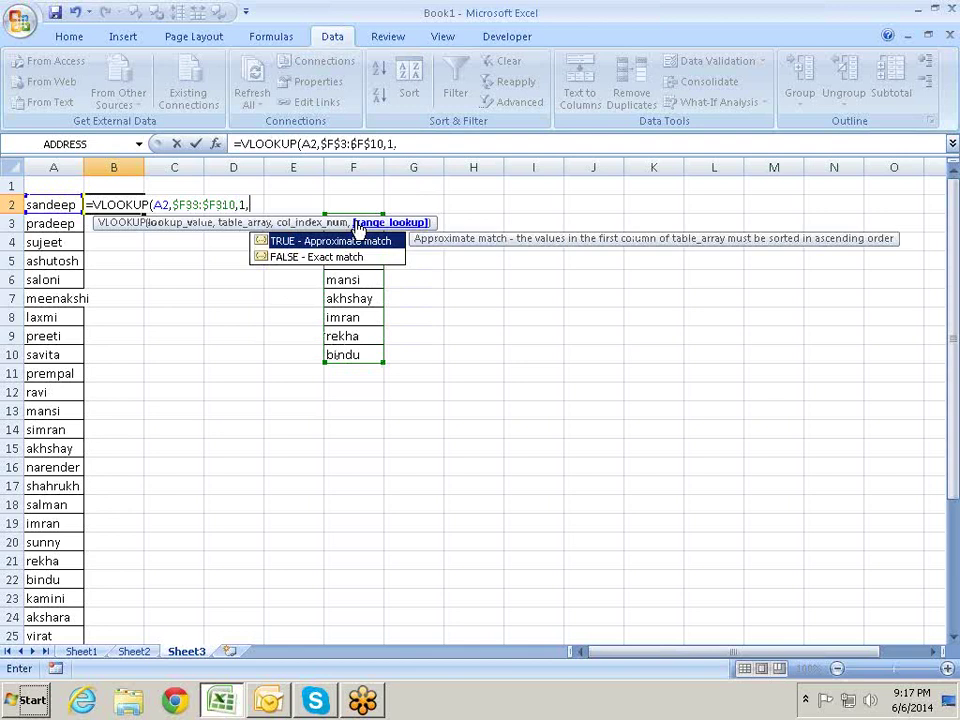
type("0)=")
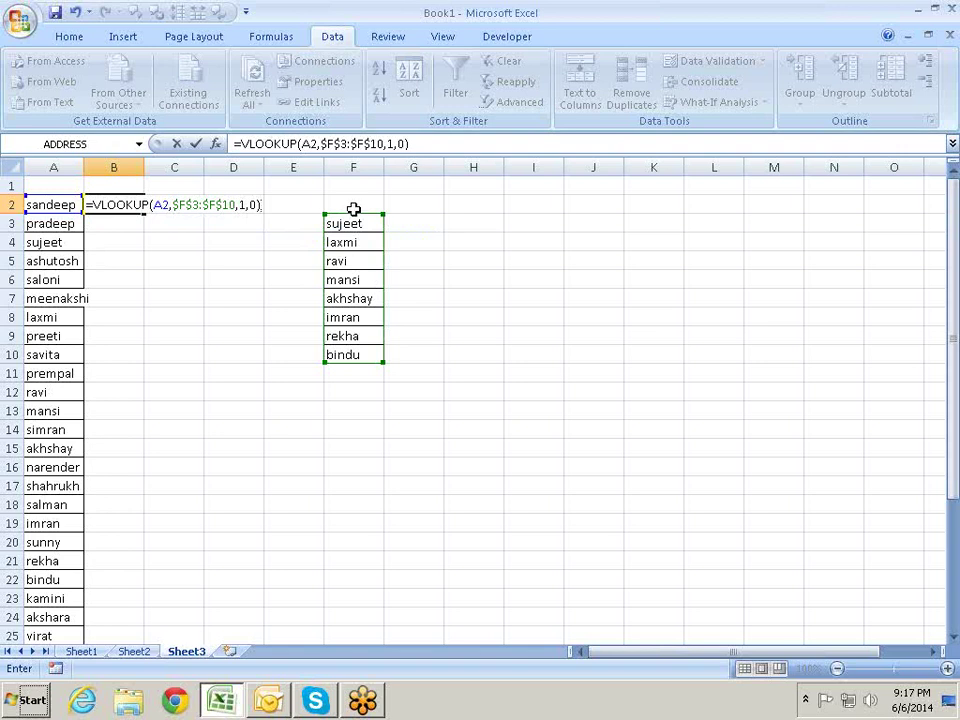
left_click(72, 202)
key("Return")
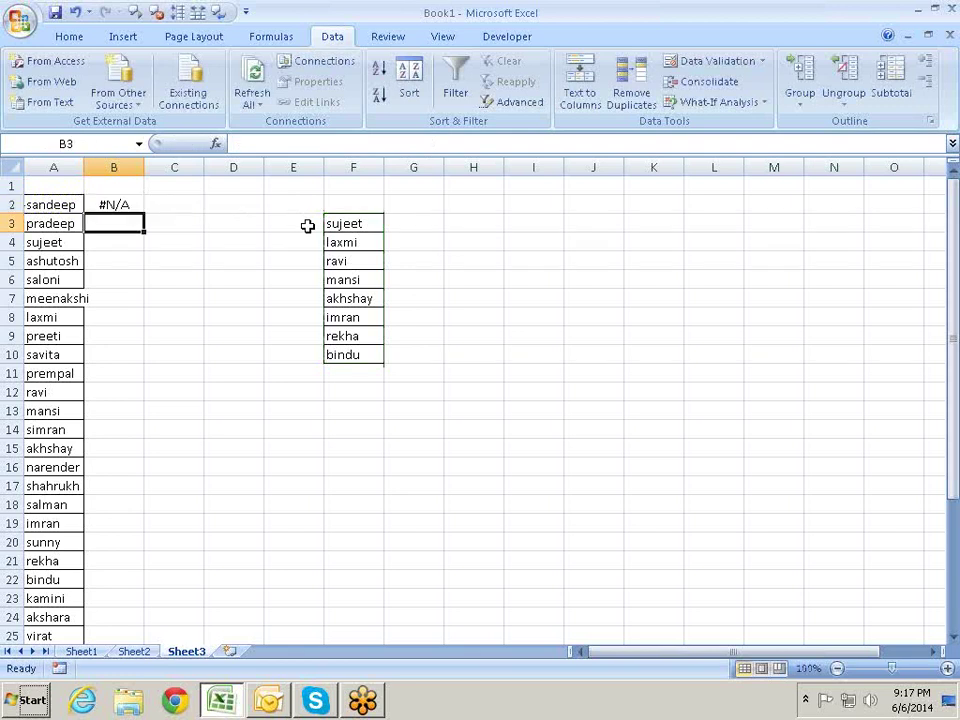
Wrap the B2 lookup in IFERROR(...,"") so it reads =IFERROR(VLOOKUP(A2,$F$3:$F$10,1,0),"")=A2.
key("Up")
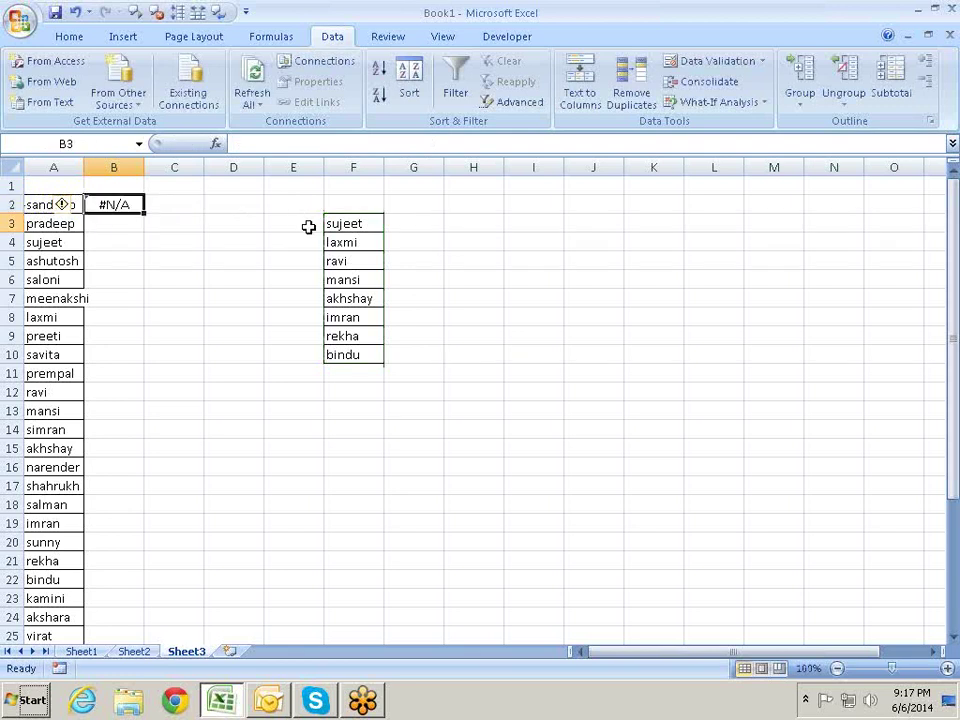
key("F2")
key("Left")
key("Left")
key("Left")
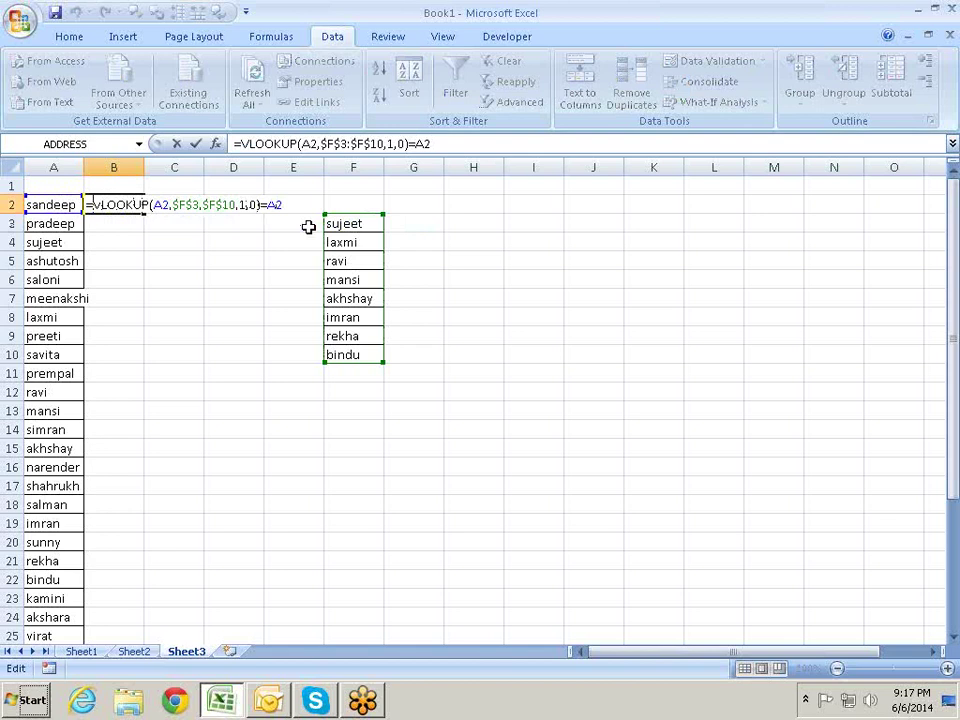
type("IF")
key("Down")
key("Tab")
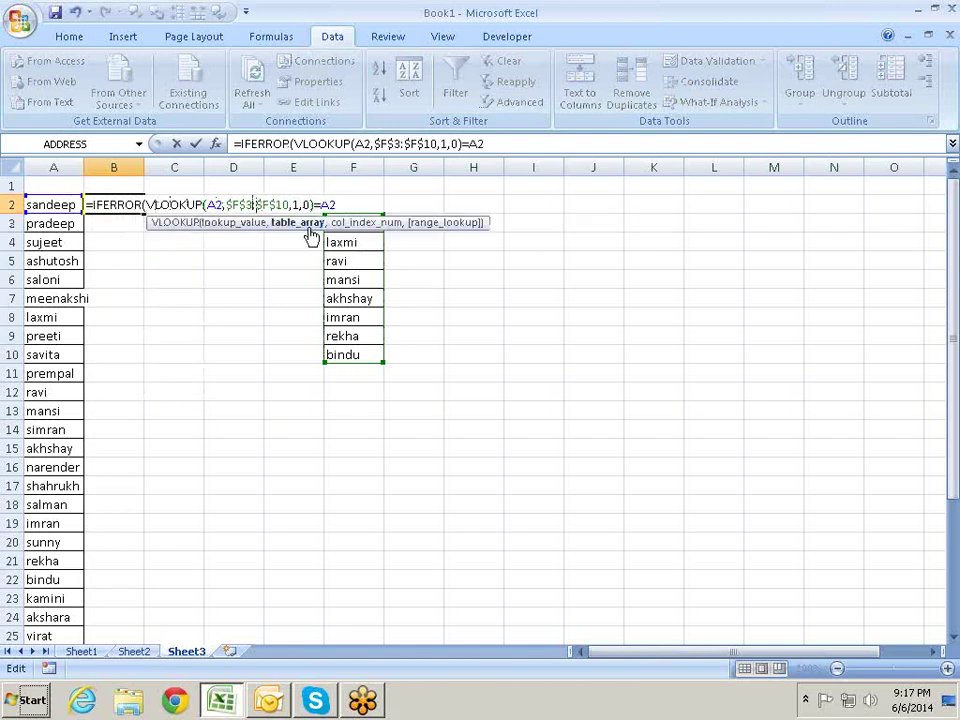
key("Right")
key("Right")
key("Right")
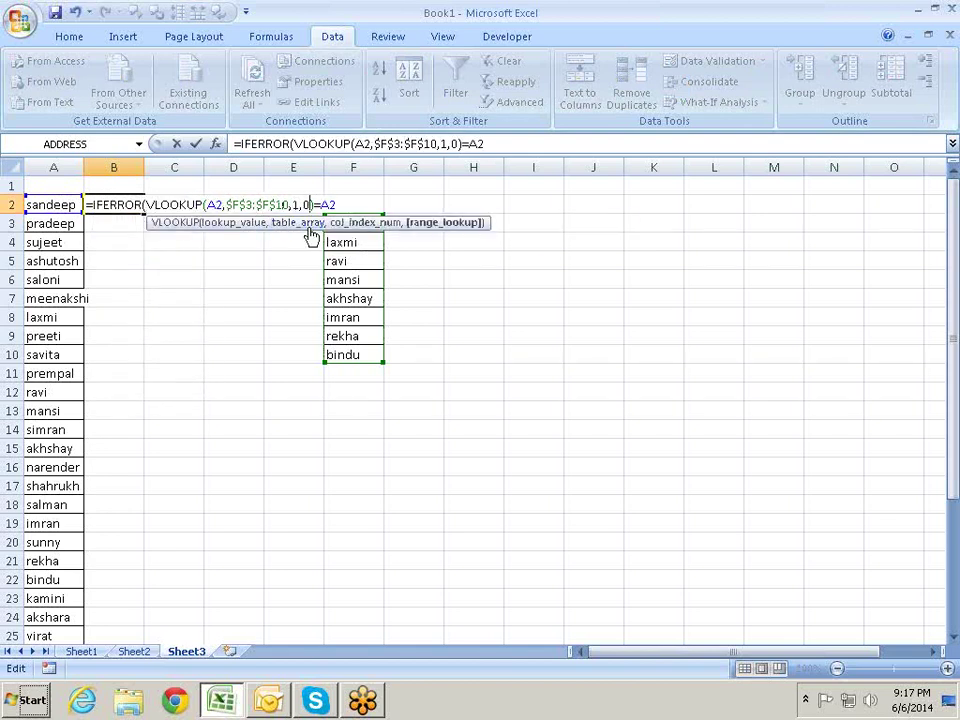
key("Right")
type(",")
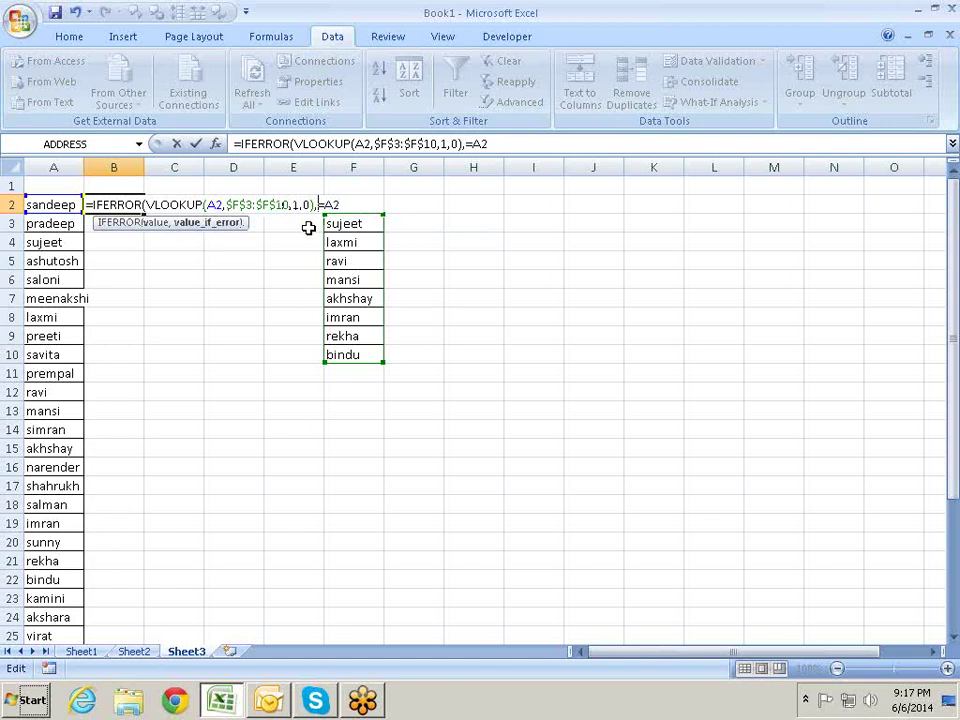
type("\"\"")
type(")")
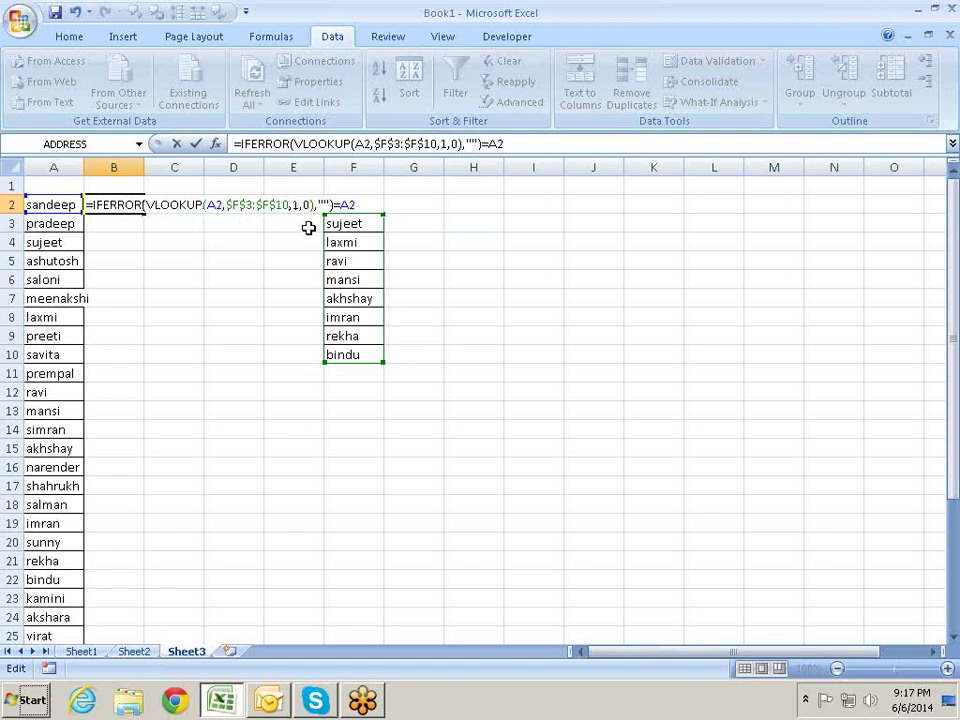
key("Return")
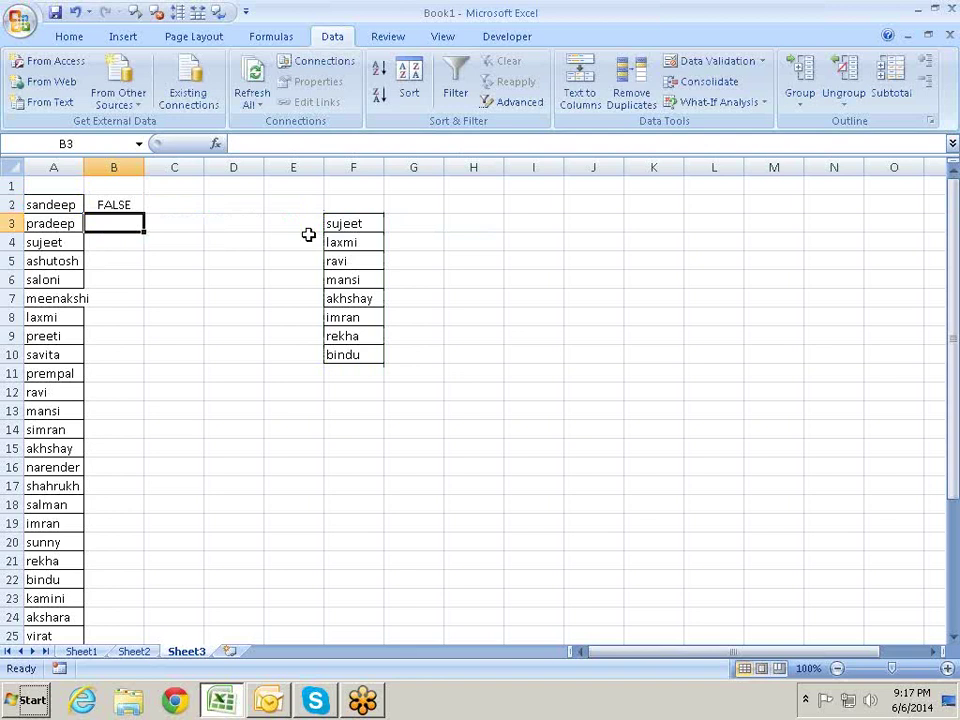
key("Up")
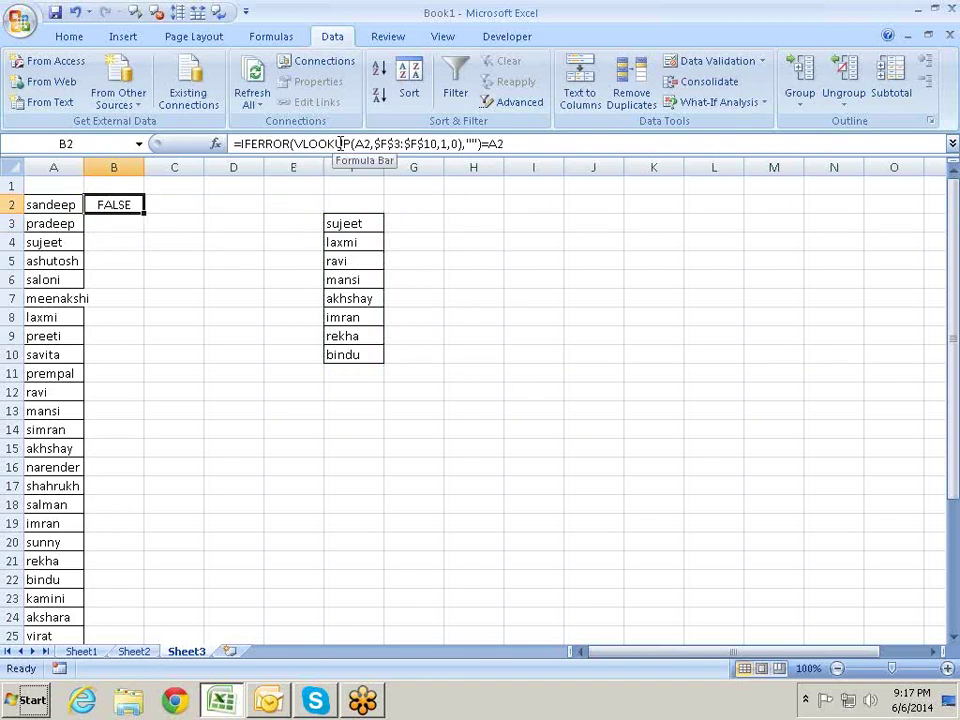
left_click_drag(524, 145, 232, 144)
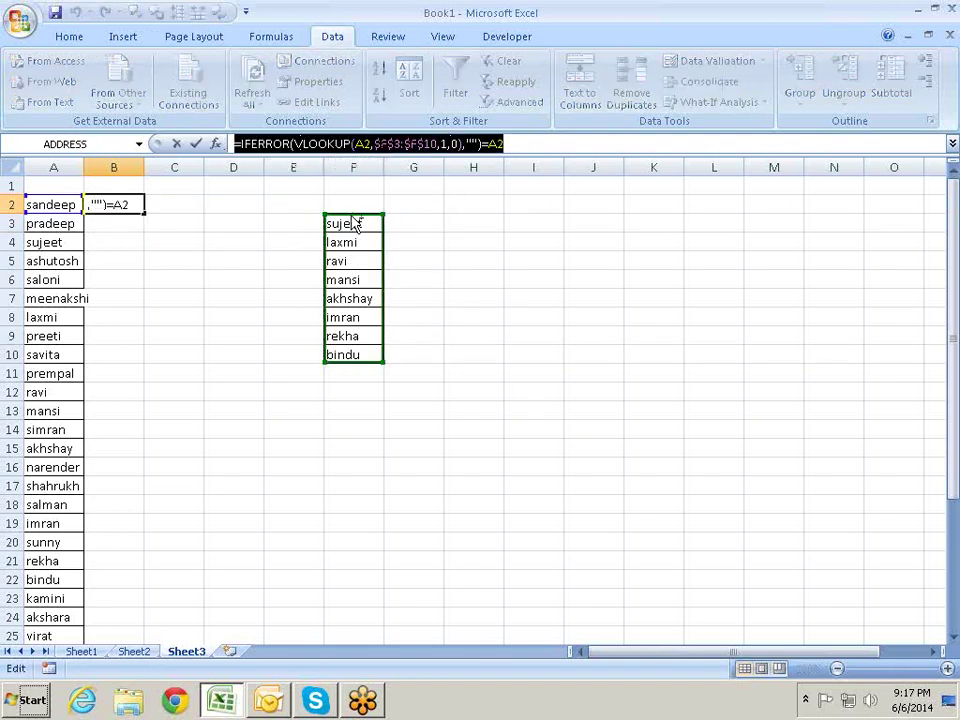
key("ctrl+Return")
left_click(33, 222)
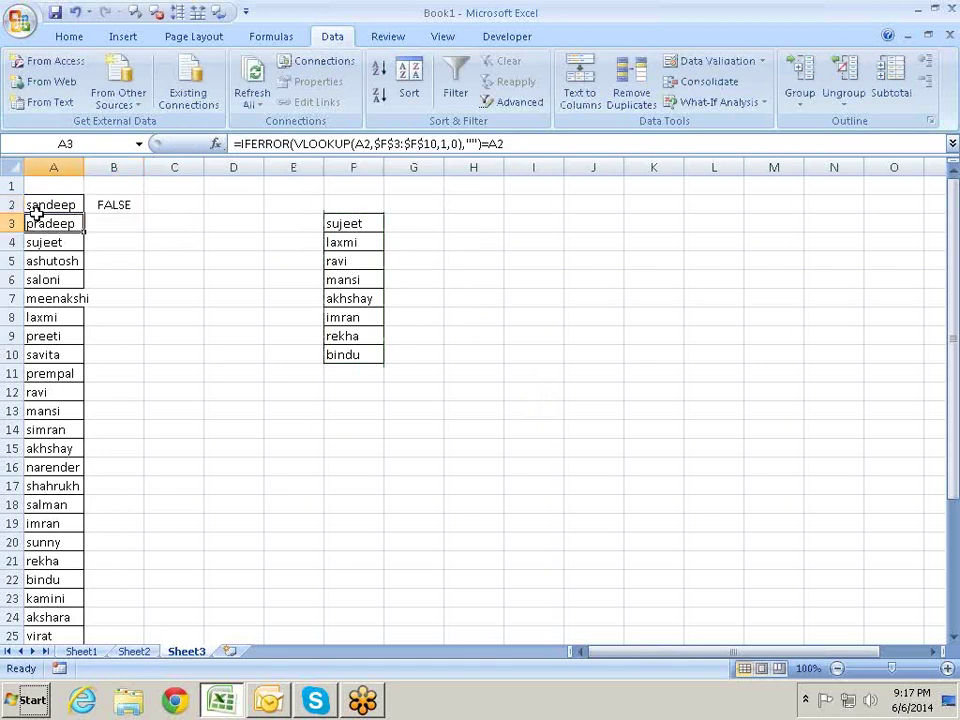
left_click(62, 204)
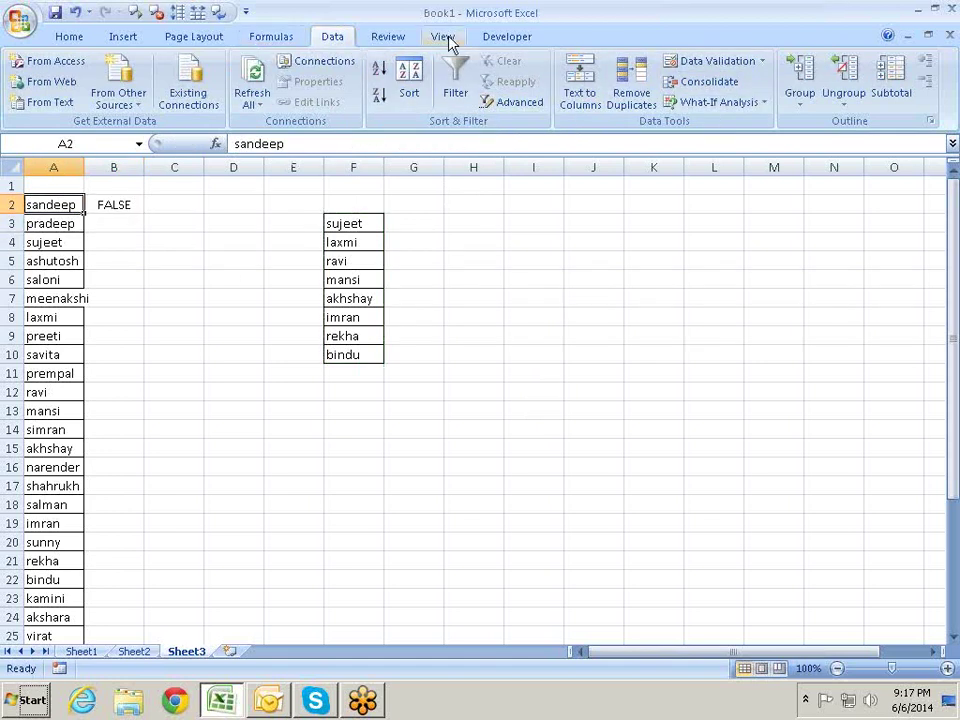
Add a formula-based conditional format on A2 using the pasted IFERROR(VLOOKUP) formula, filling matches yellow.
left_click(69, 37)
left_click(600, 88)
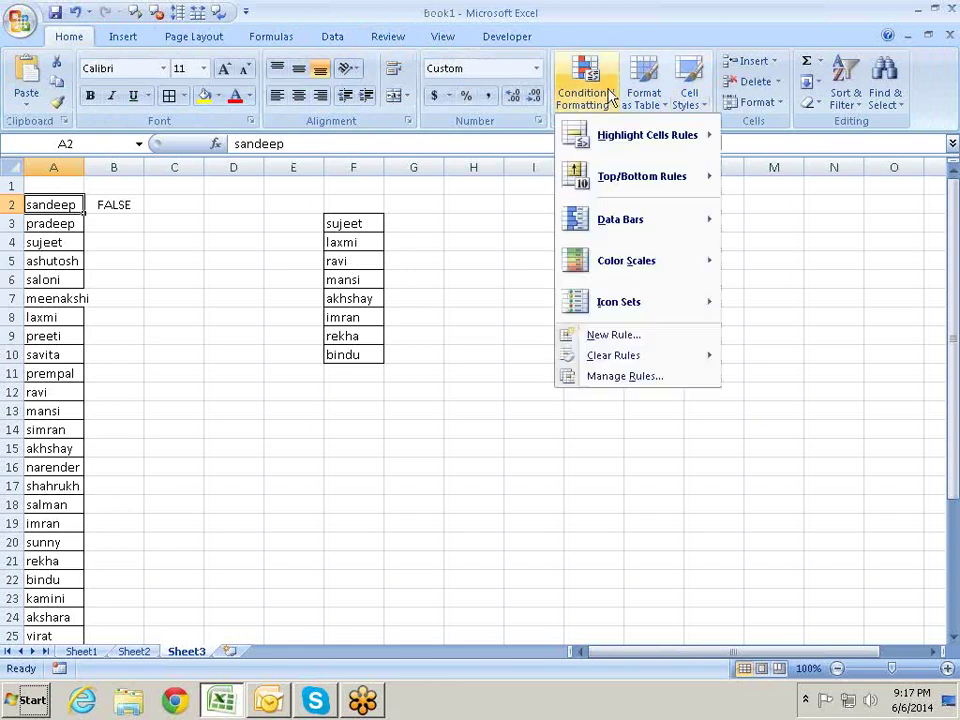
left_click(622, 338)
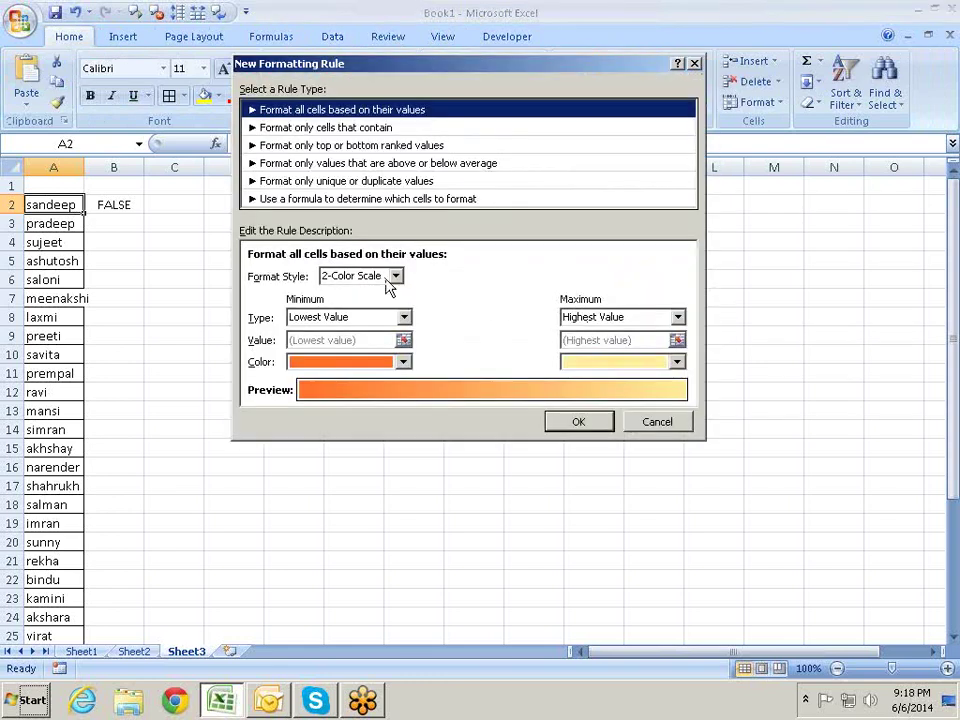
left_click(423, 199)
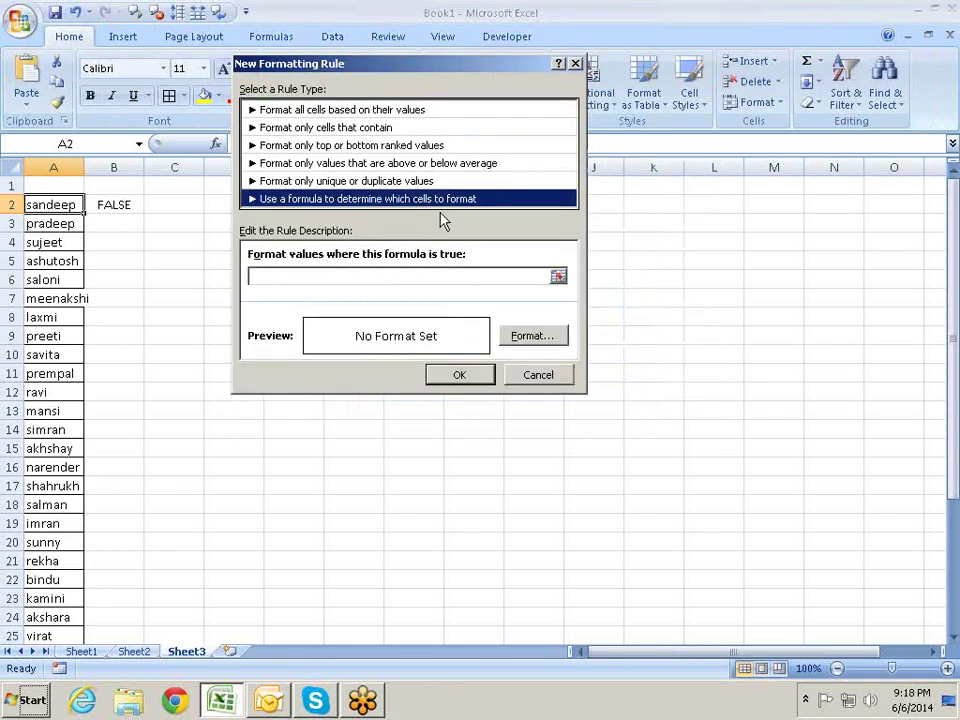
left_click(489, 273)
key("ctrl+v")
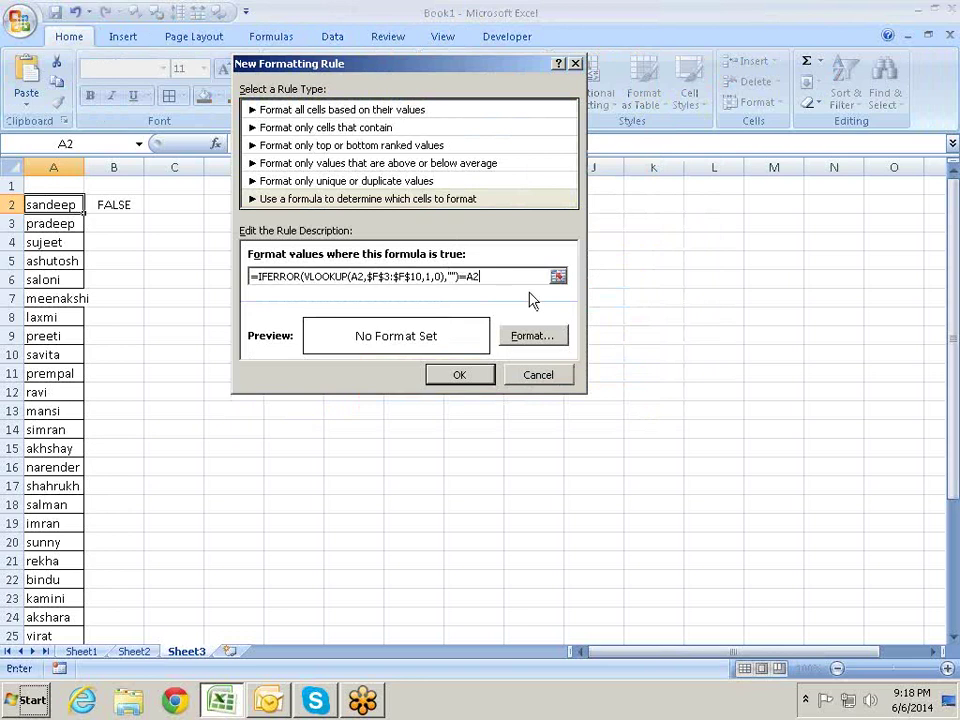
left_click(534, 338)
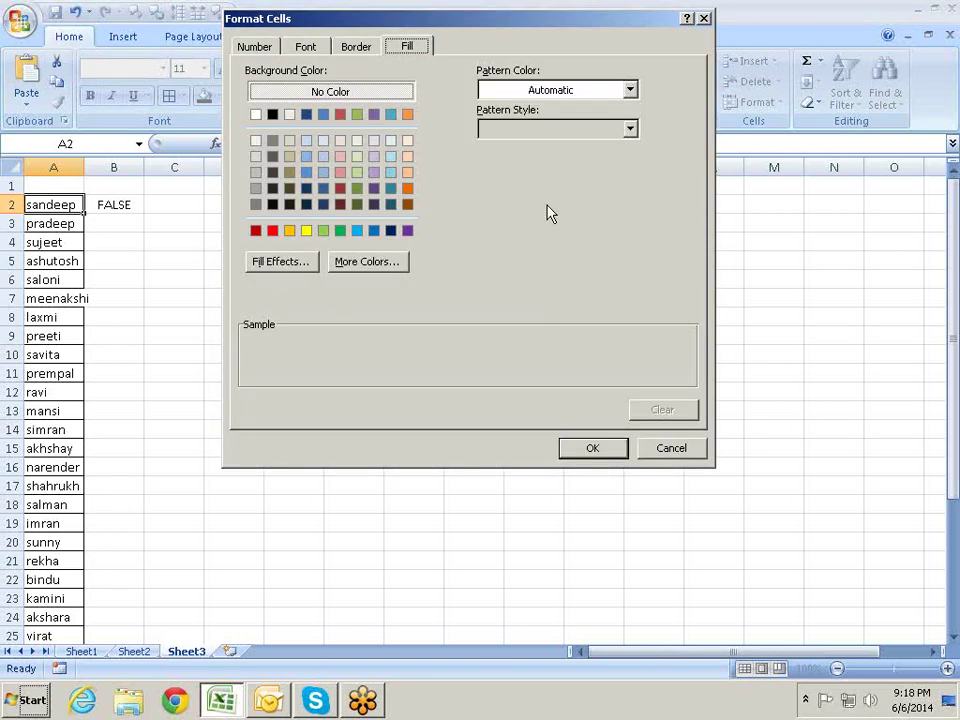
left_click(306, 231)
left_click(592, 449)
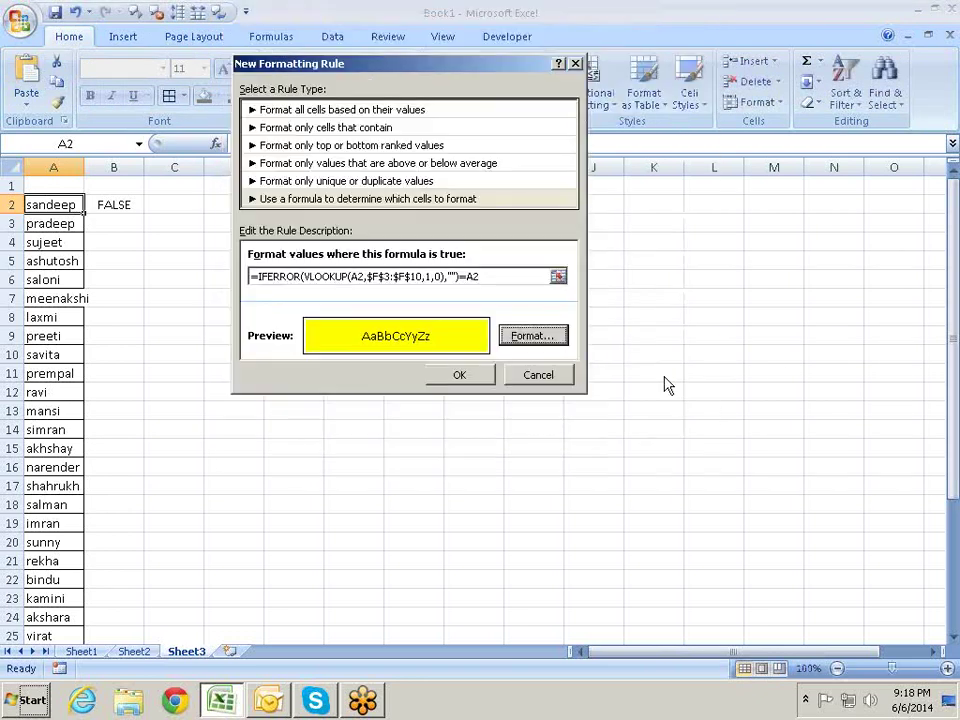
left_click(474, 378)
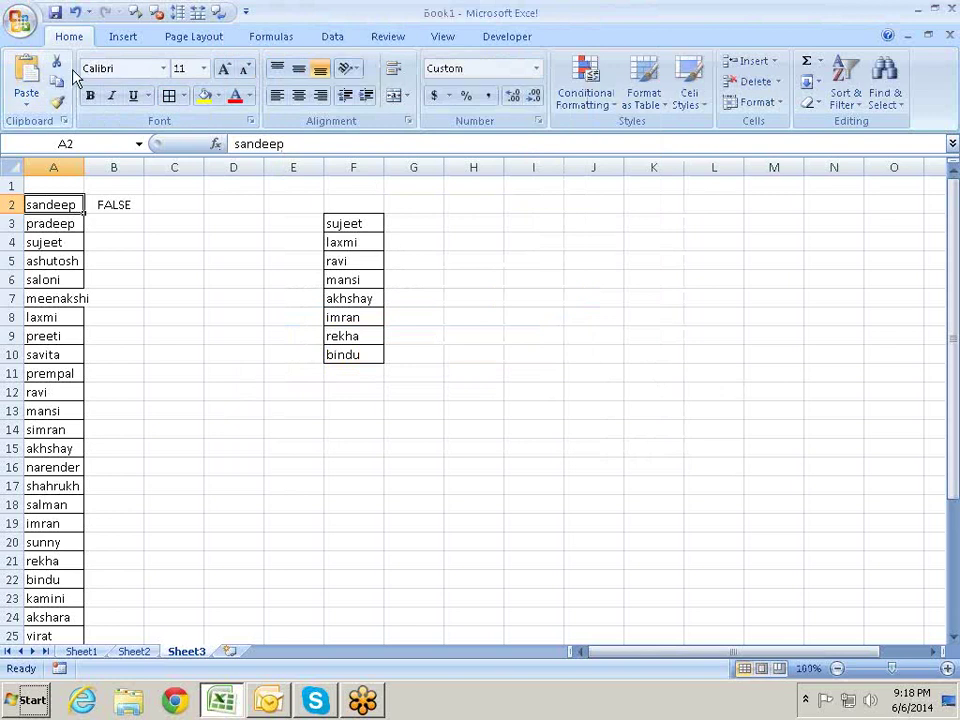
Copy A2's conditional formatting down to A2:A35 with Format Painter.
left_click(57, 102)
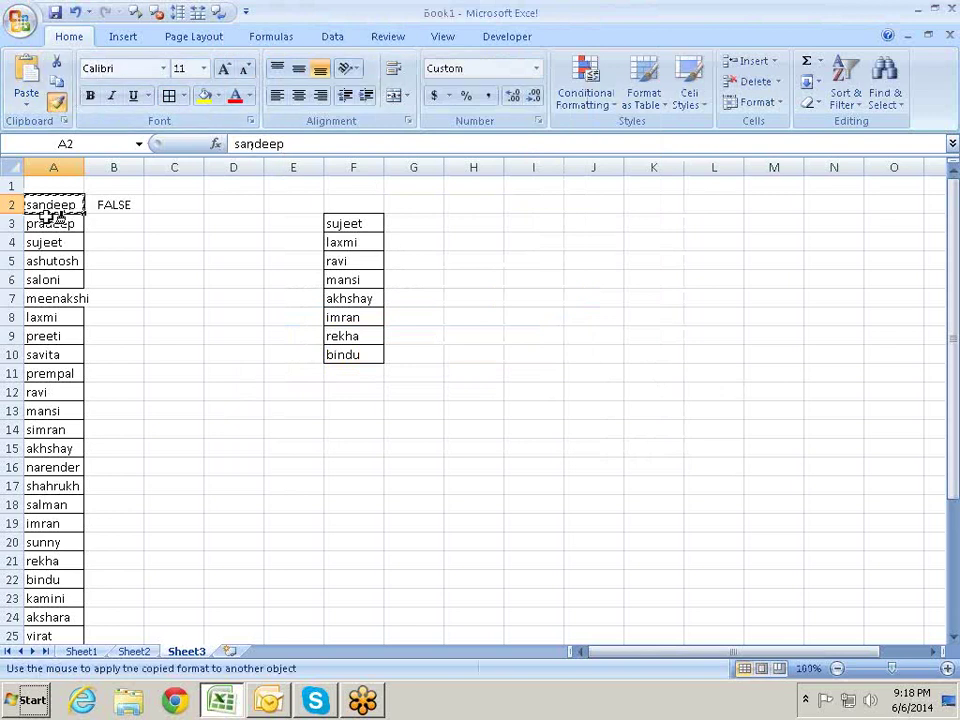
left_click_drag(48, 206, 8, 697)
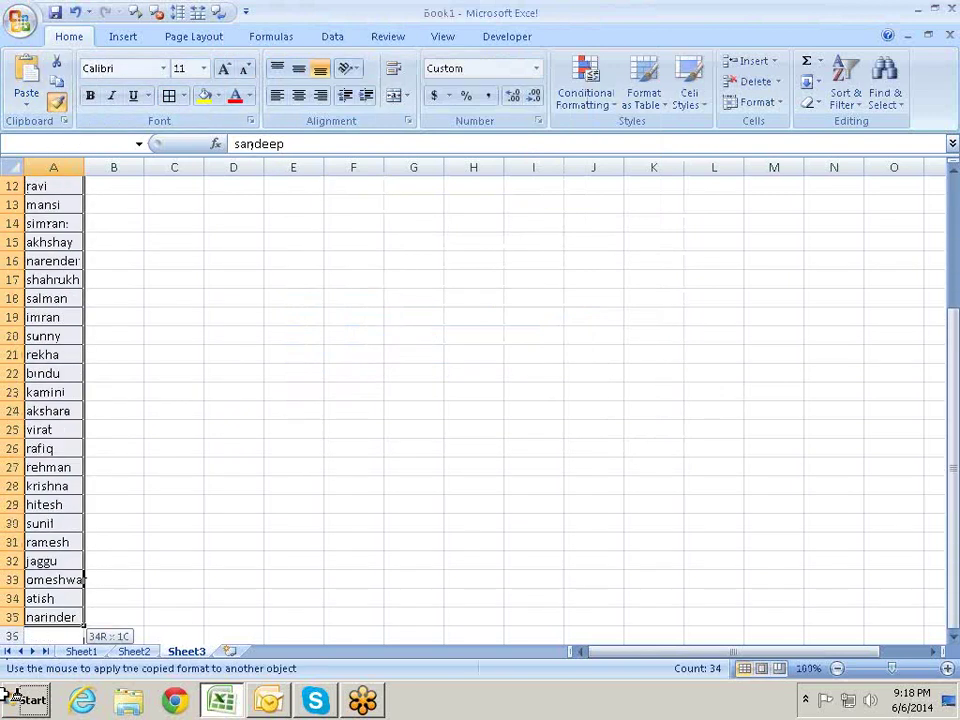
left_click_drag(5, 695, 38, 615)
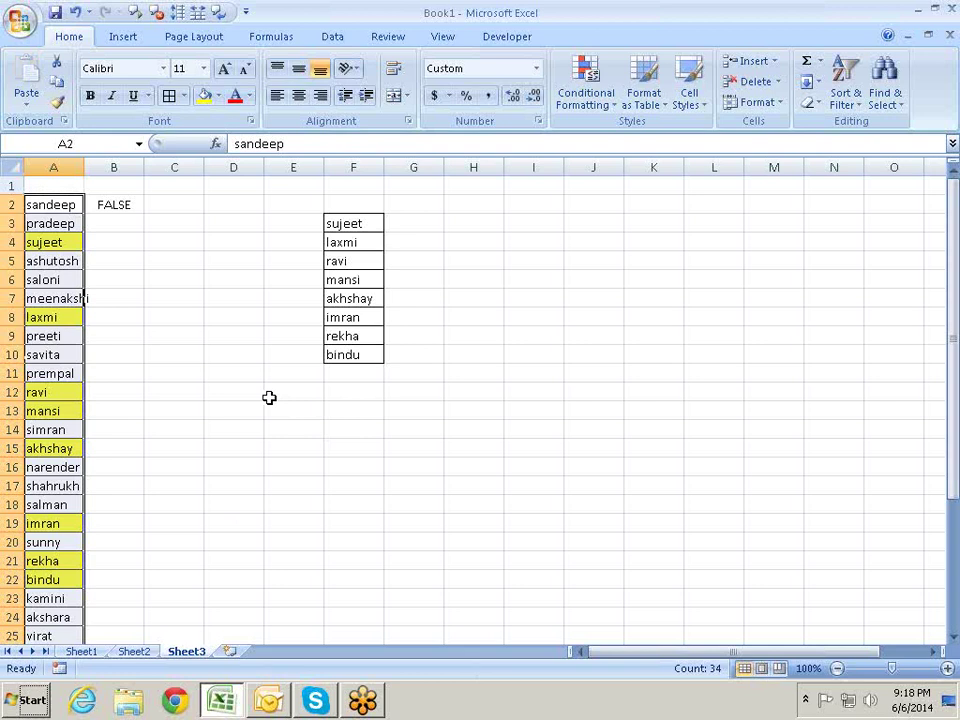
left_click(233, 261)
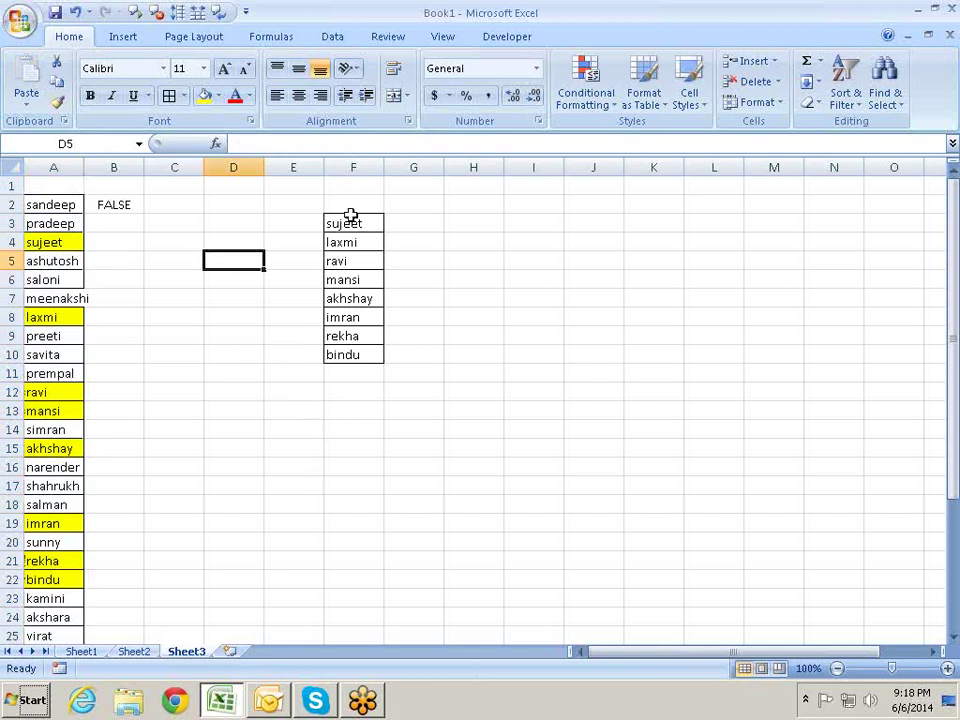
Select F3:F10 and verify highlighted names such as sujeet in A4 and laxmi in A8.
left_click_drag(350, 216, 364, 353)
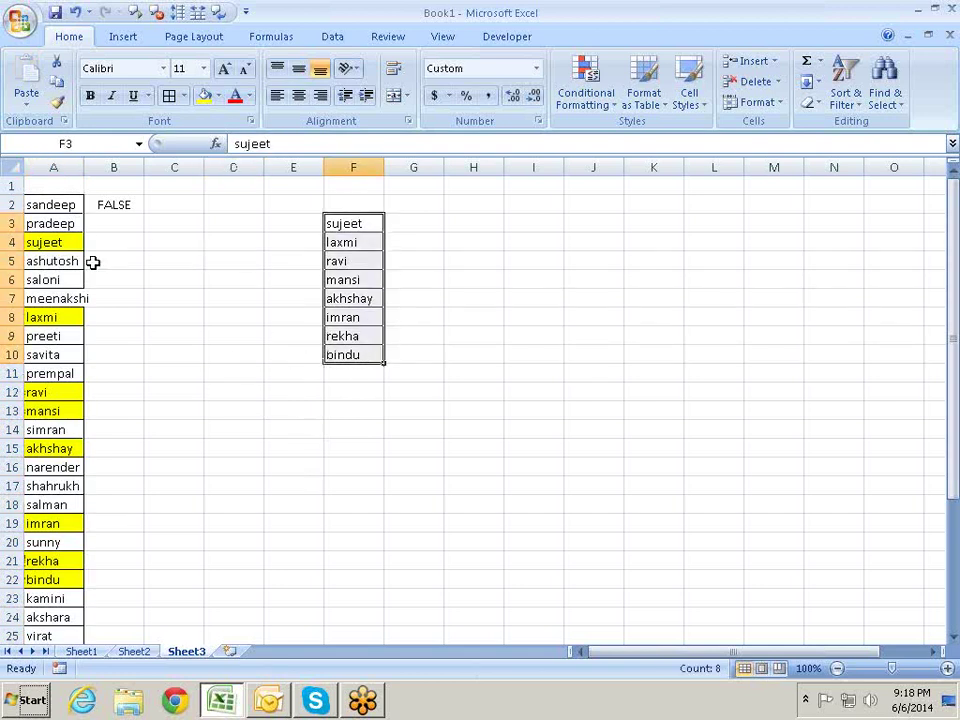
left_click(34, 260)
left_click(60, 242)
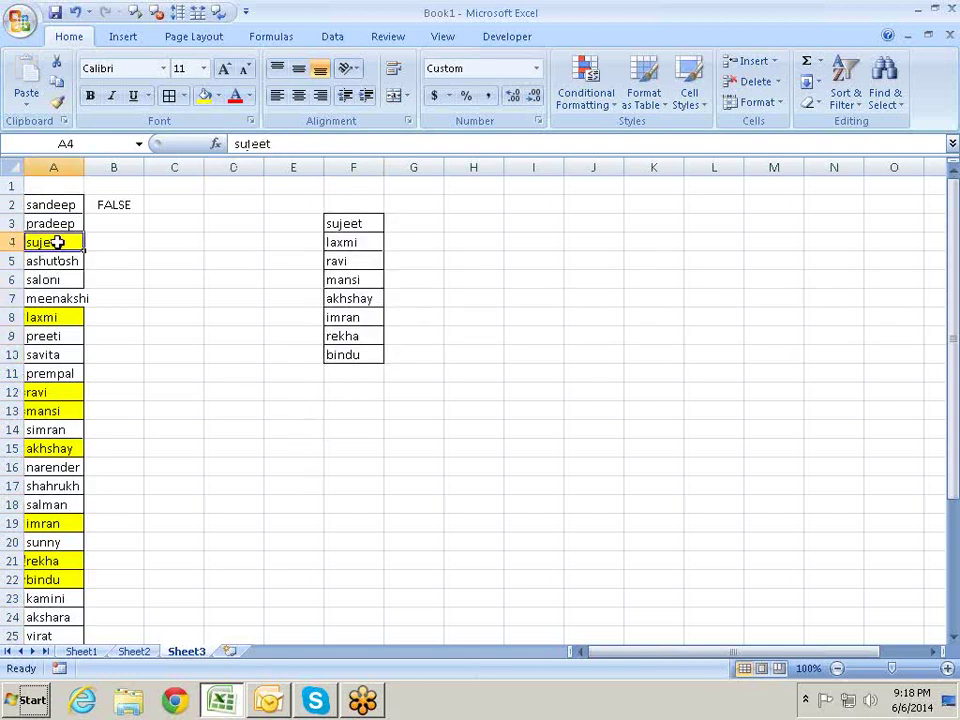
left_click(55, 318)
left_click(358, 223)
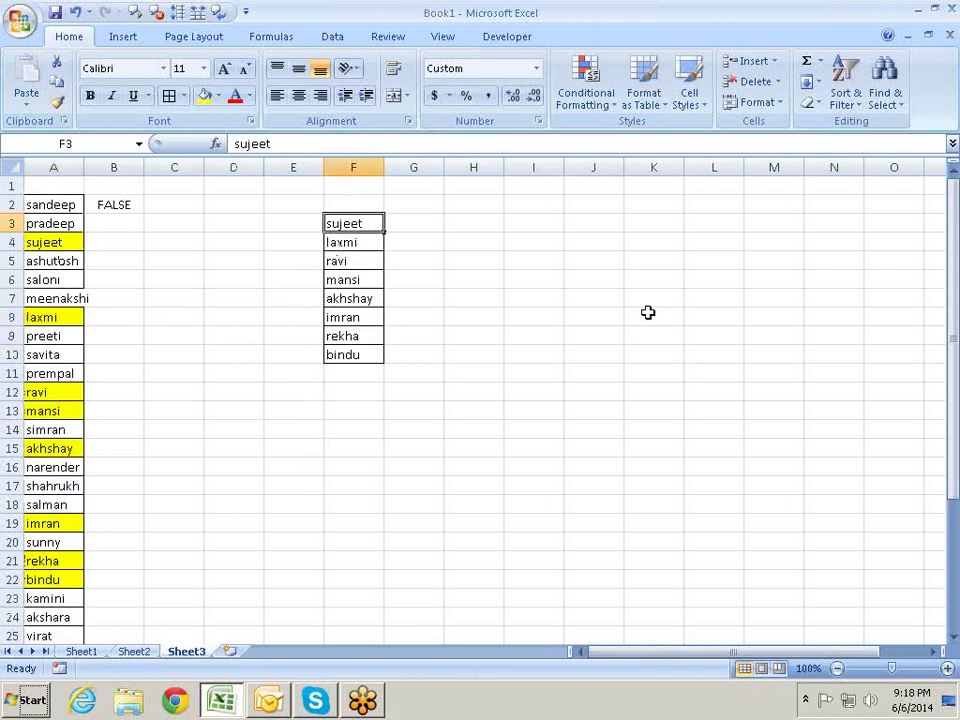
Change F3 to Sandeep so B2 shows TRUE, then autofit column A to fit meenakshi.
type("Sande")
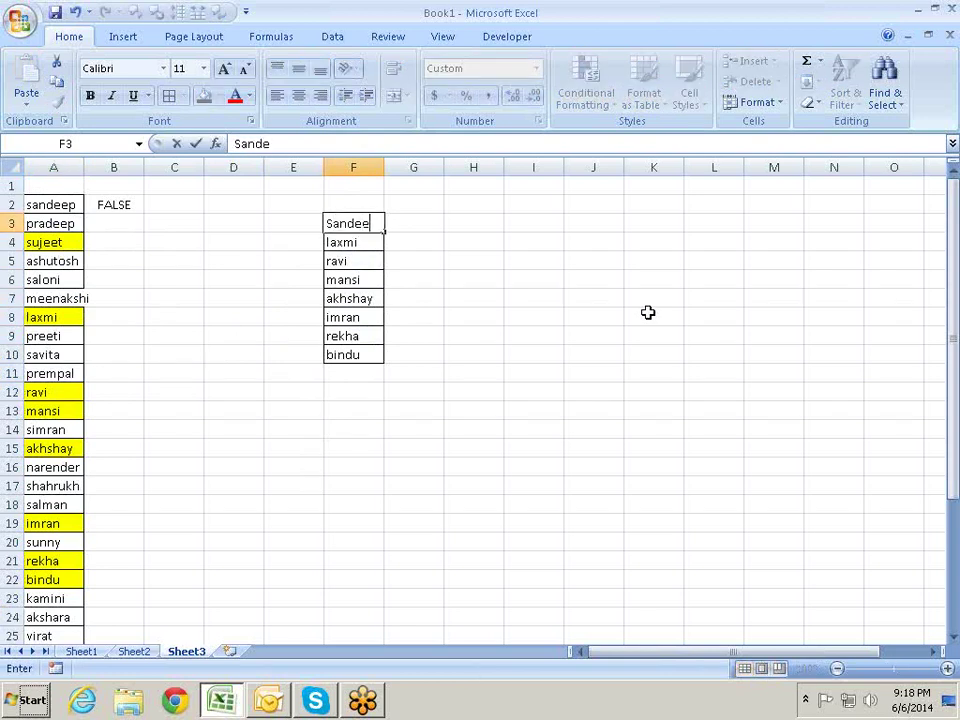
type("ep")
key("Return")
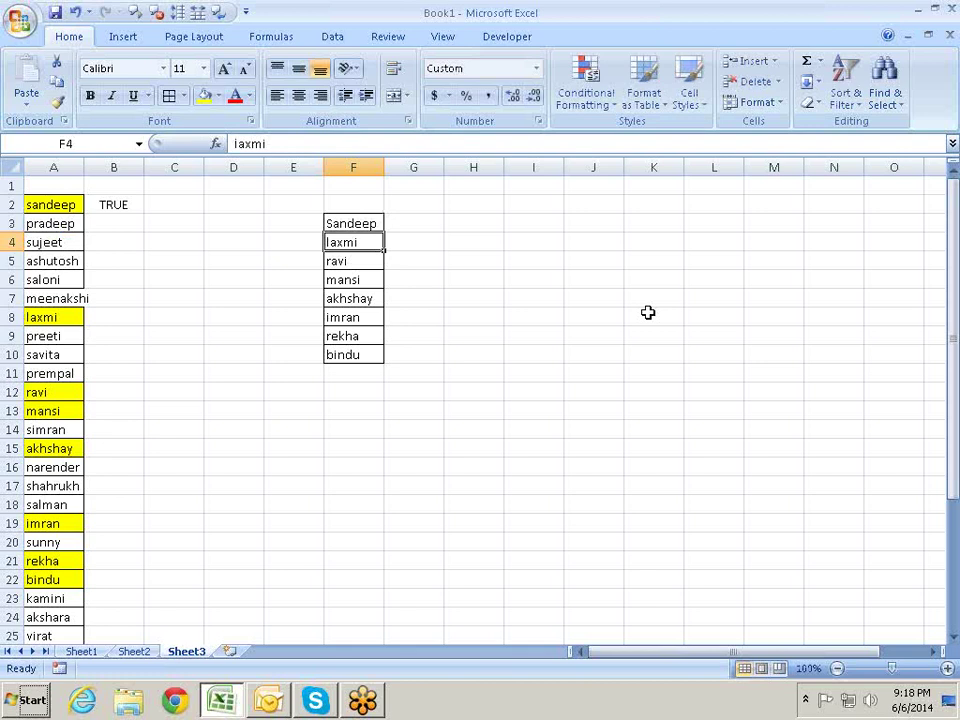
key("Left")
key("Left")
key("Left")
key("Left")
key("Up")
key("Up")
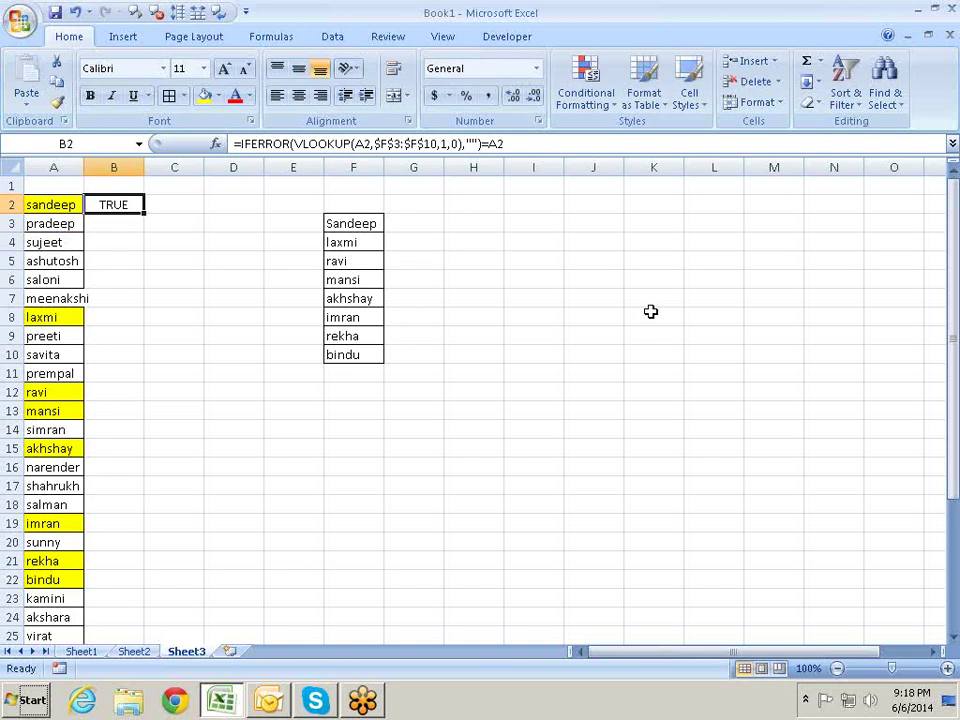
double_click(84, 167)
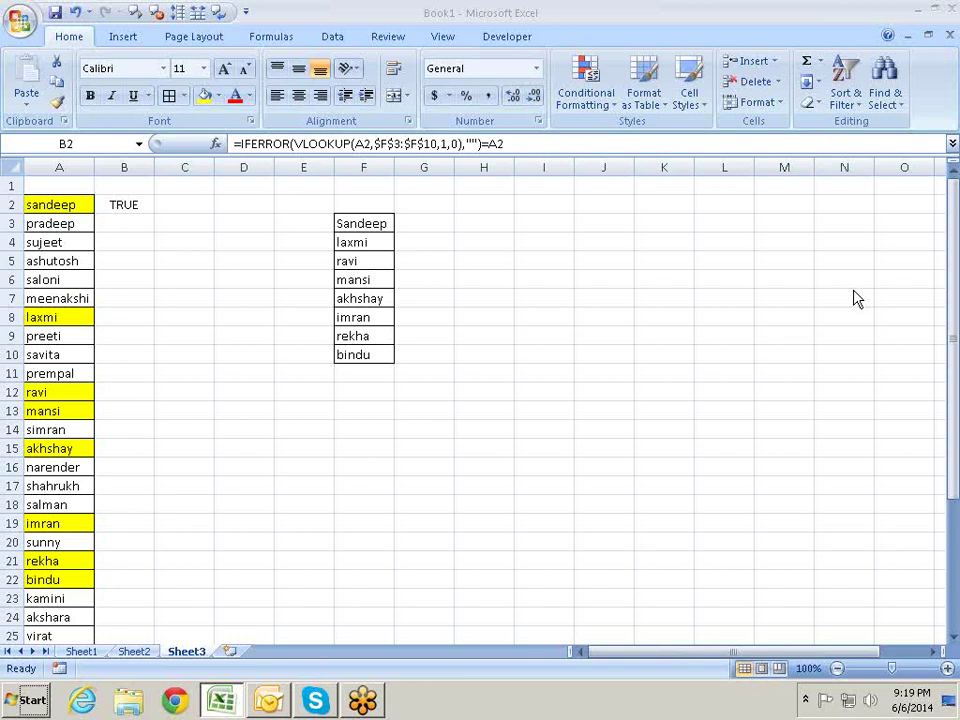
left_click(268, 700)
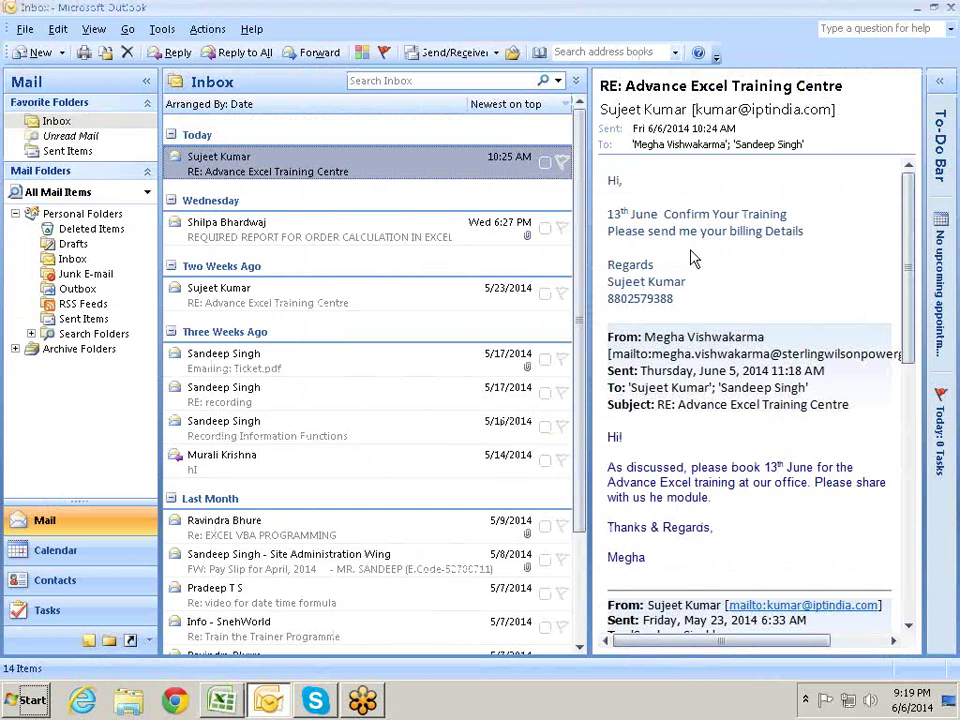
Minimize both Outlook and the Excel workbook to reveal the Windows desktop.
left_click(698, 52)
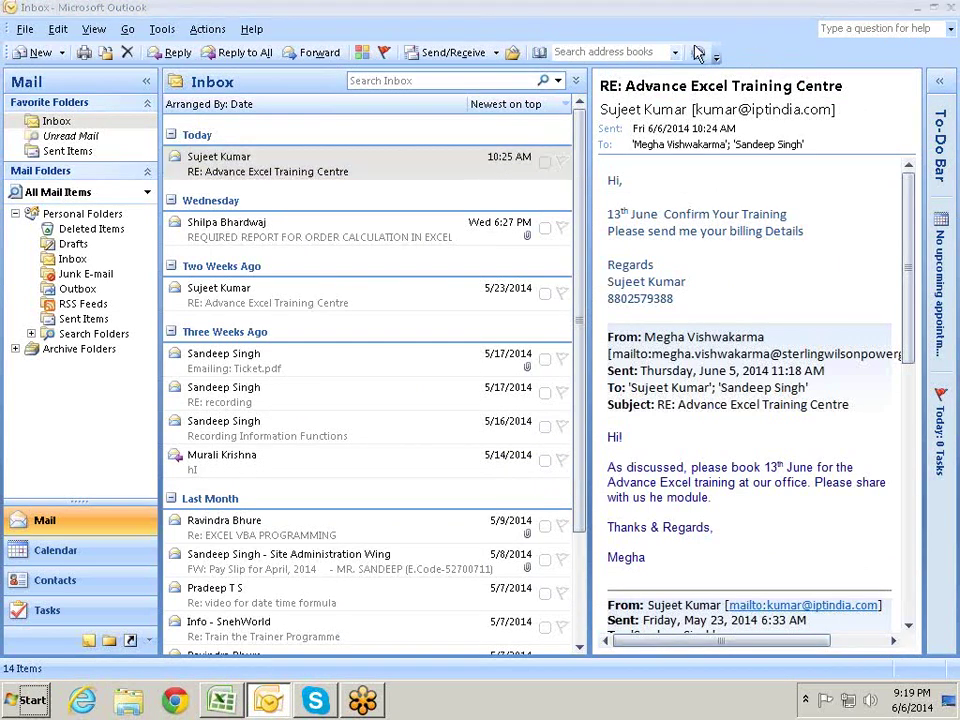
left_click(668, 8)
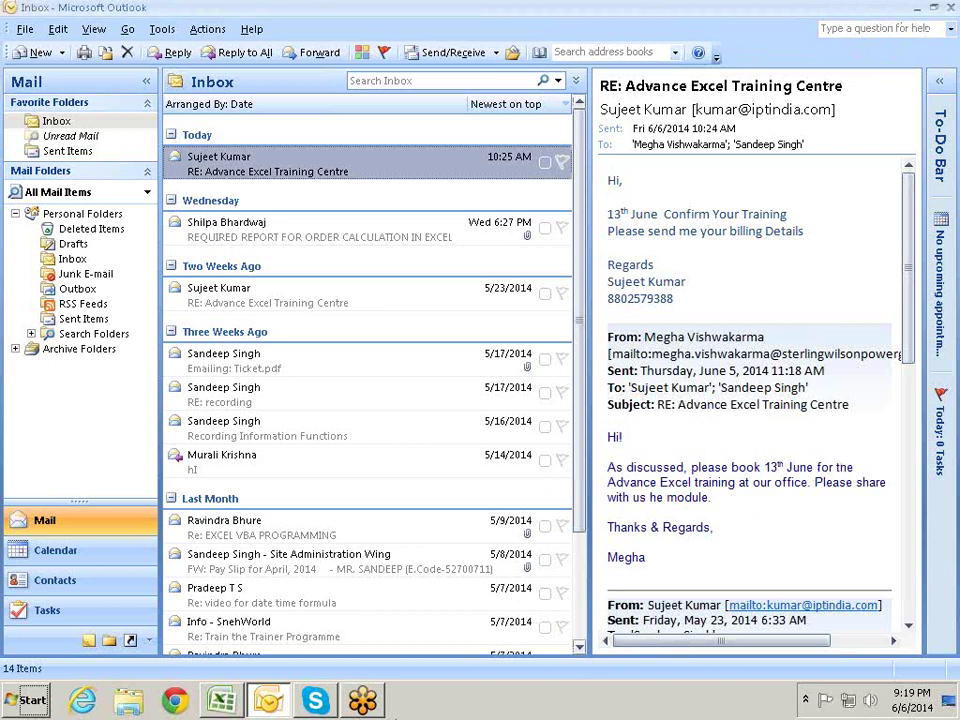
left_click(270, 700)
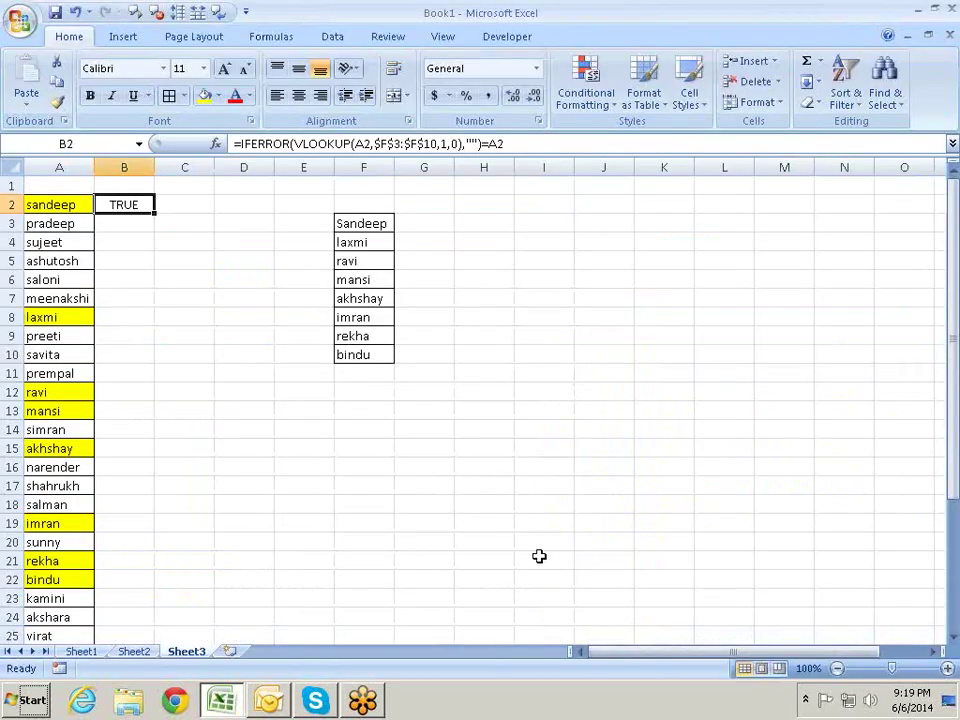
left_click(238, 700)
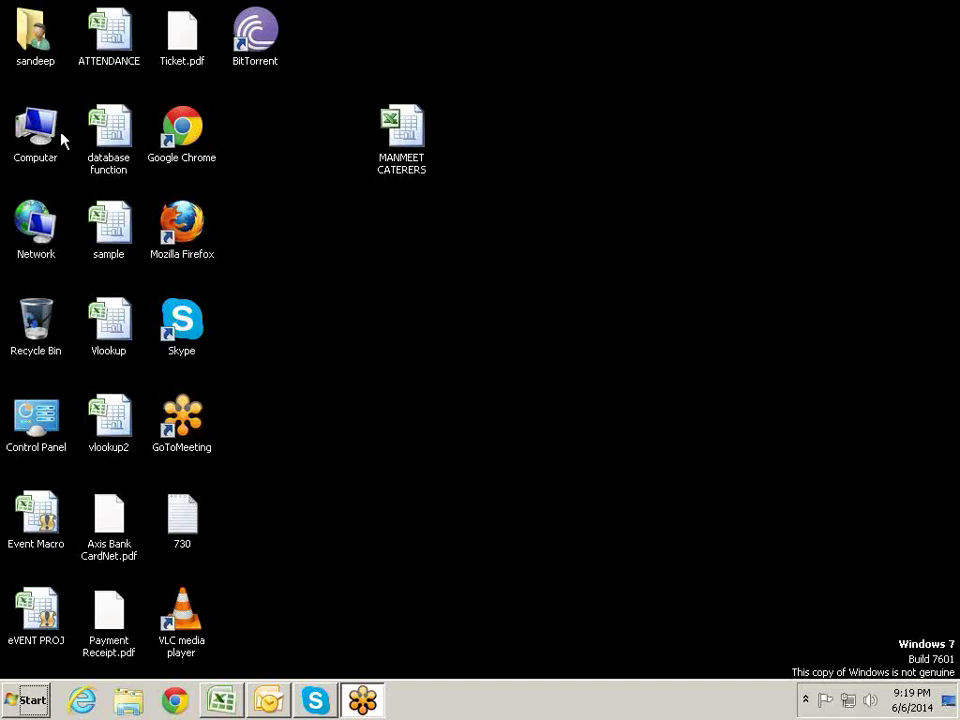